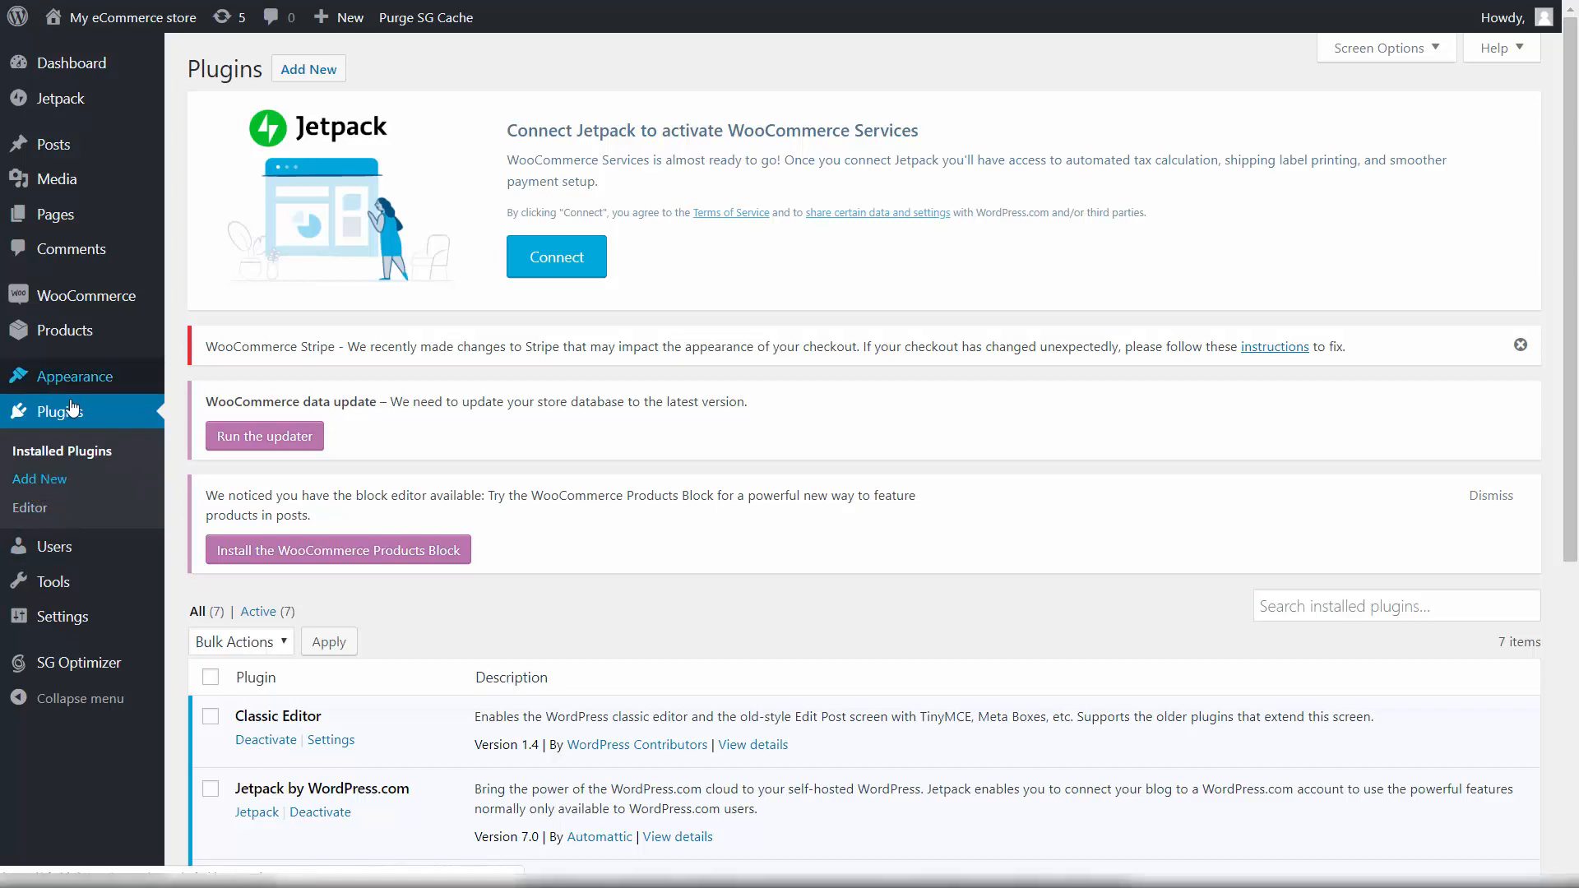
Step: Upload thrive-visual-editor.zip from Downloads > Thrive as a new plugin and install it
left_click(51, 478)
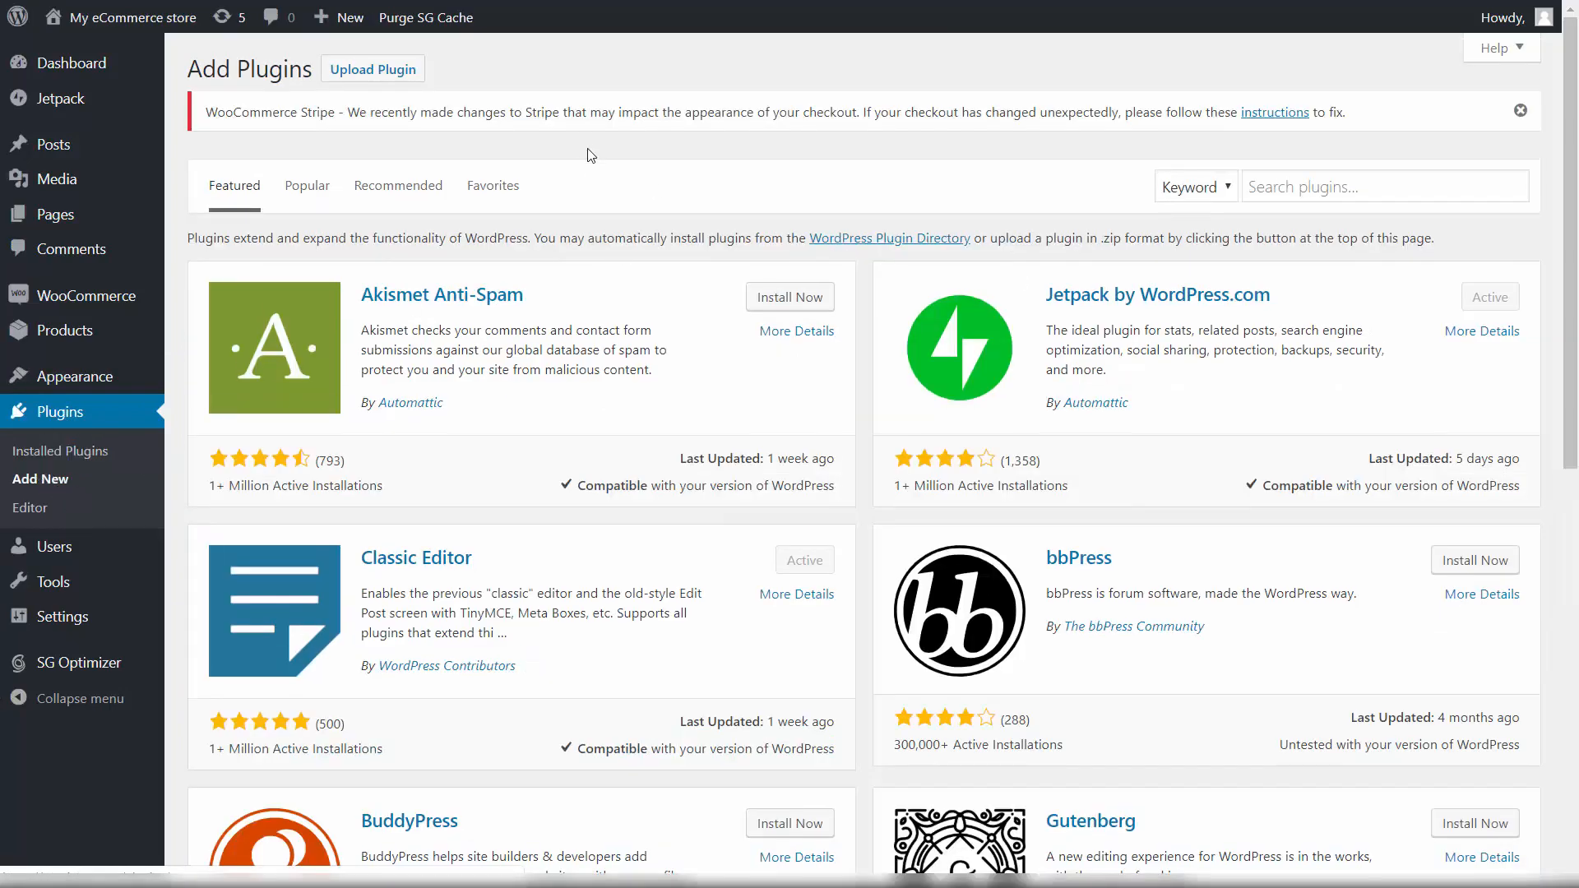
left_click(334, 76)
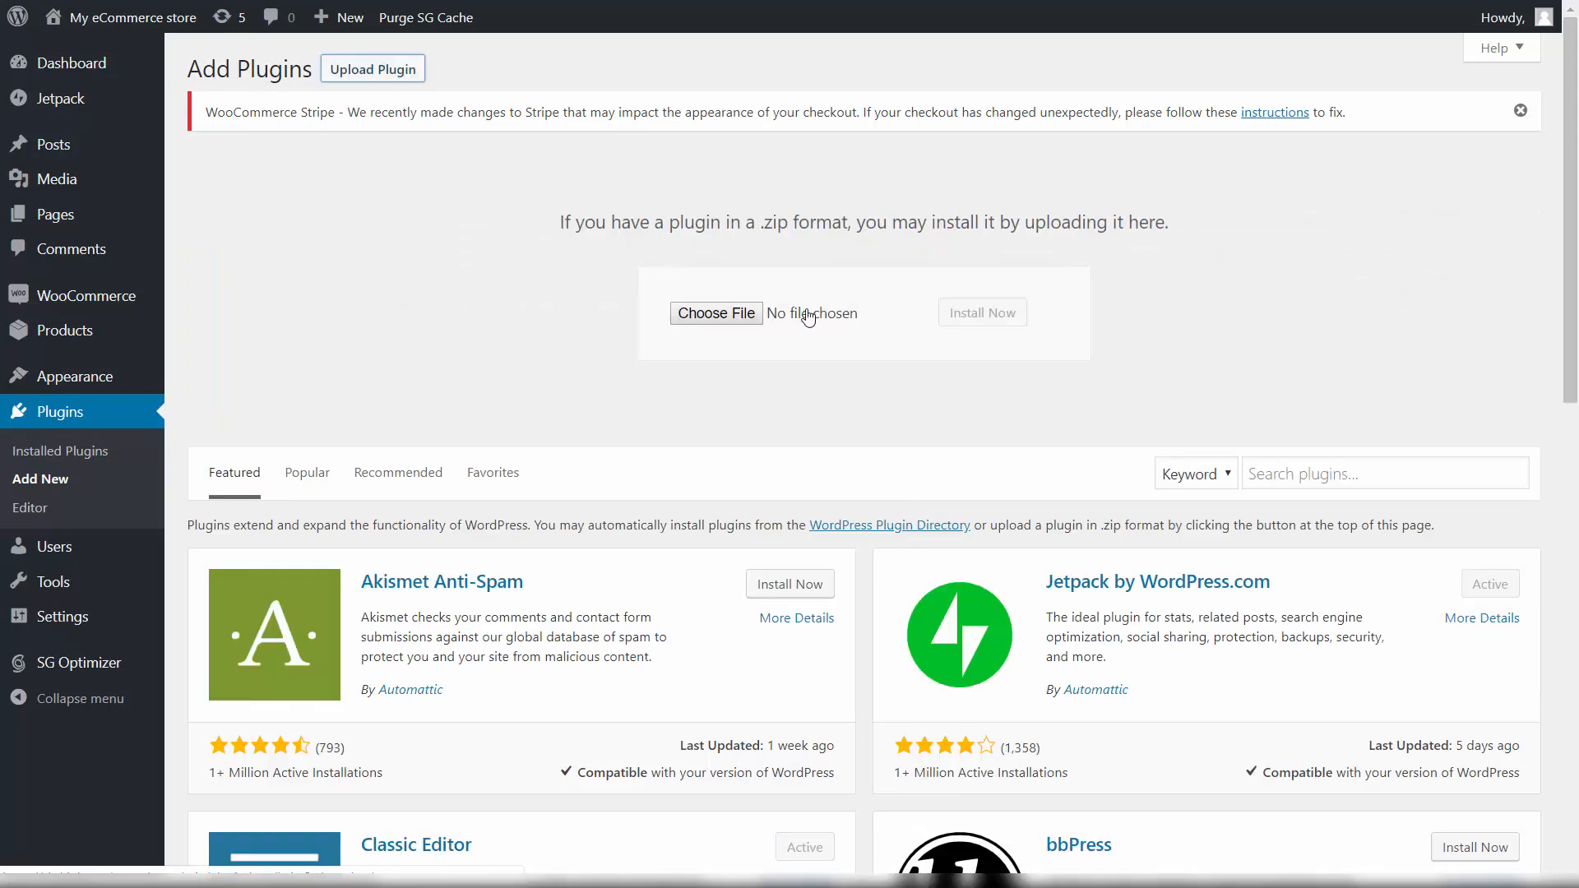
left_click(719, 313)
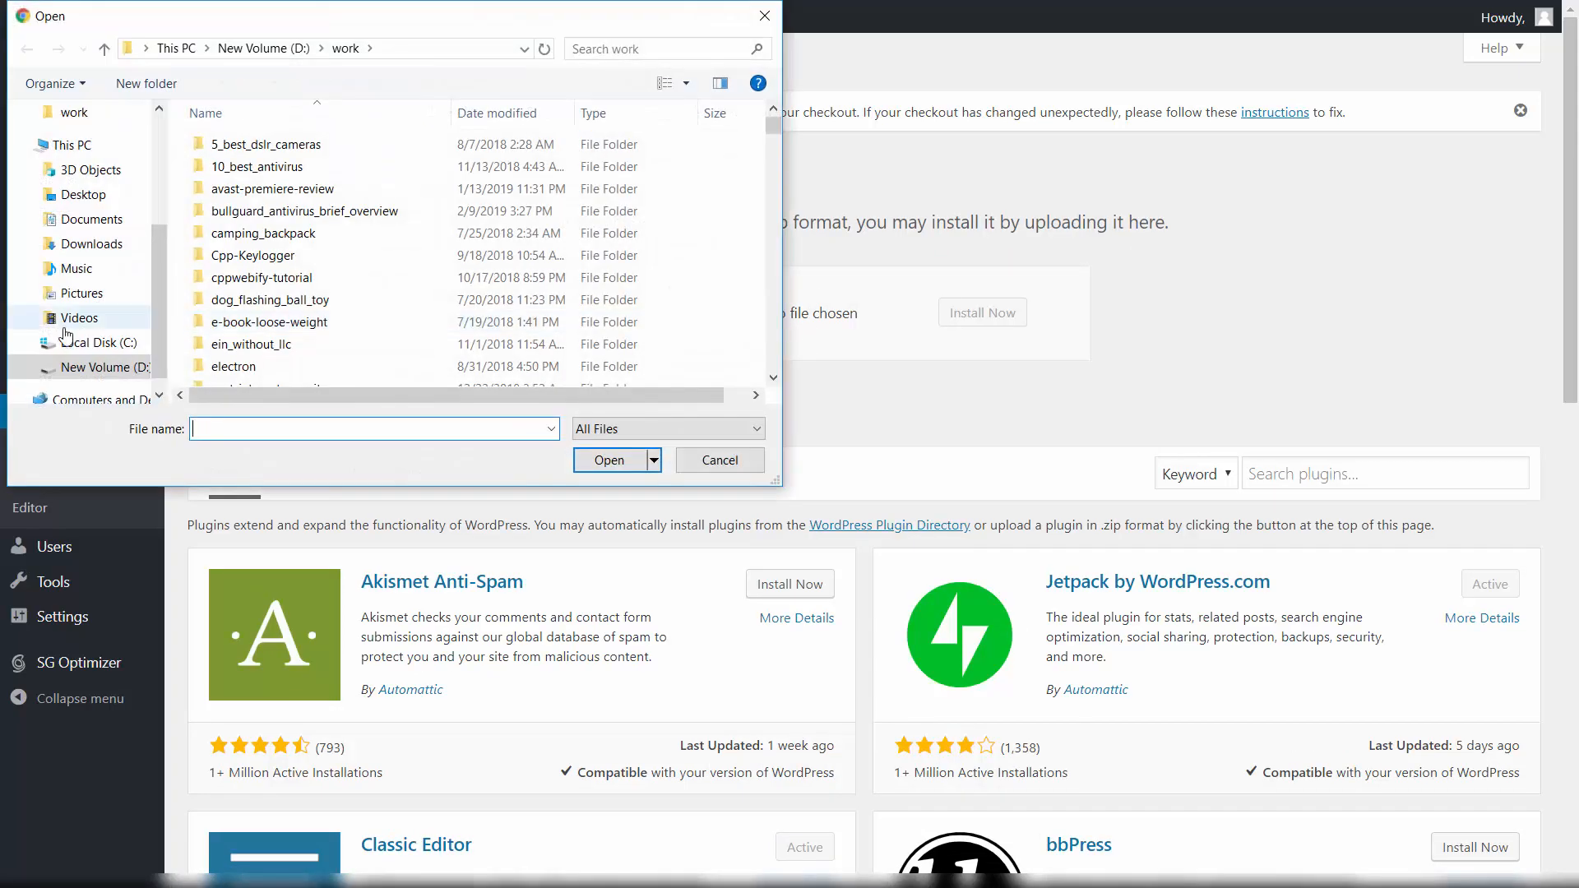
scroll(91, 321, "down", 1)
left_click(86, 195)
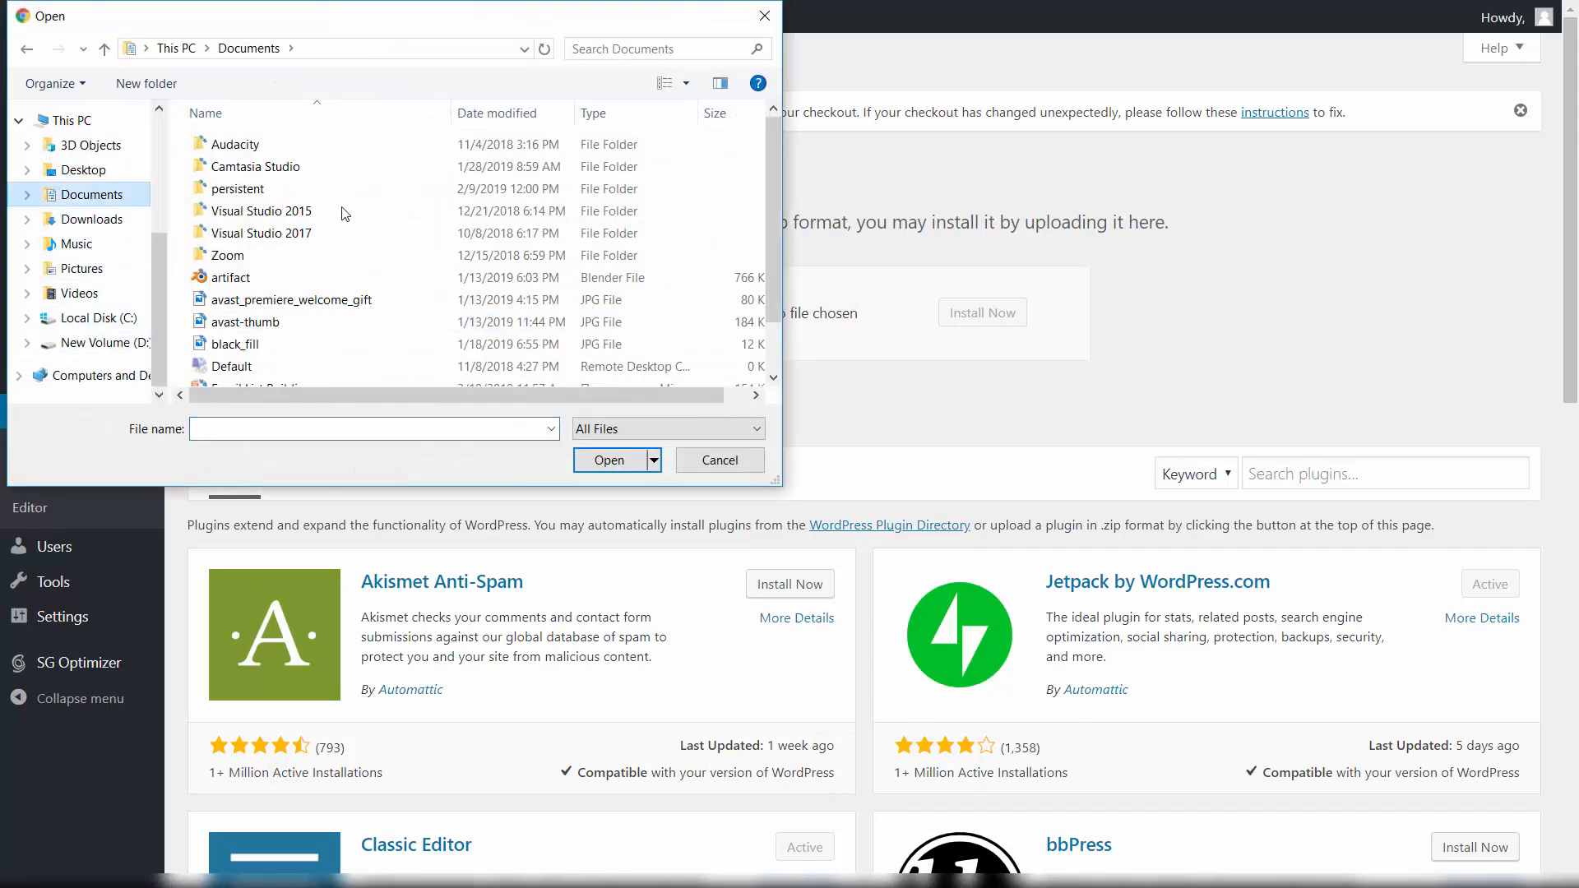
left_click(89, 219)
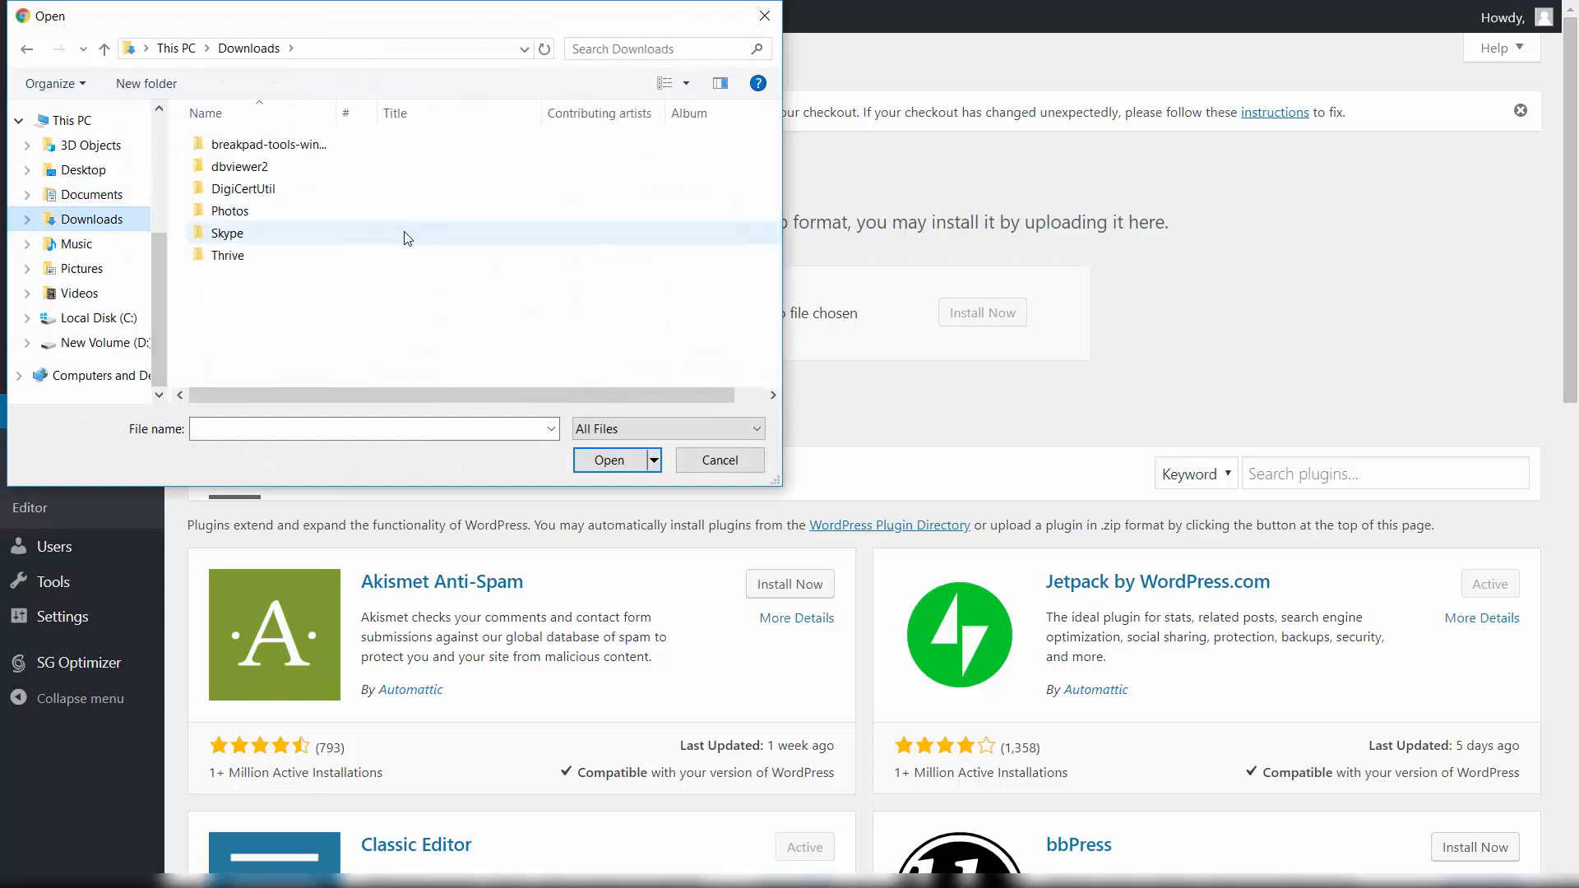
double_click(277, 260)
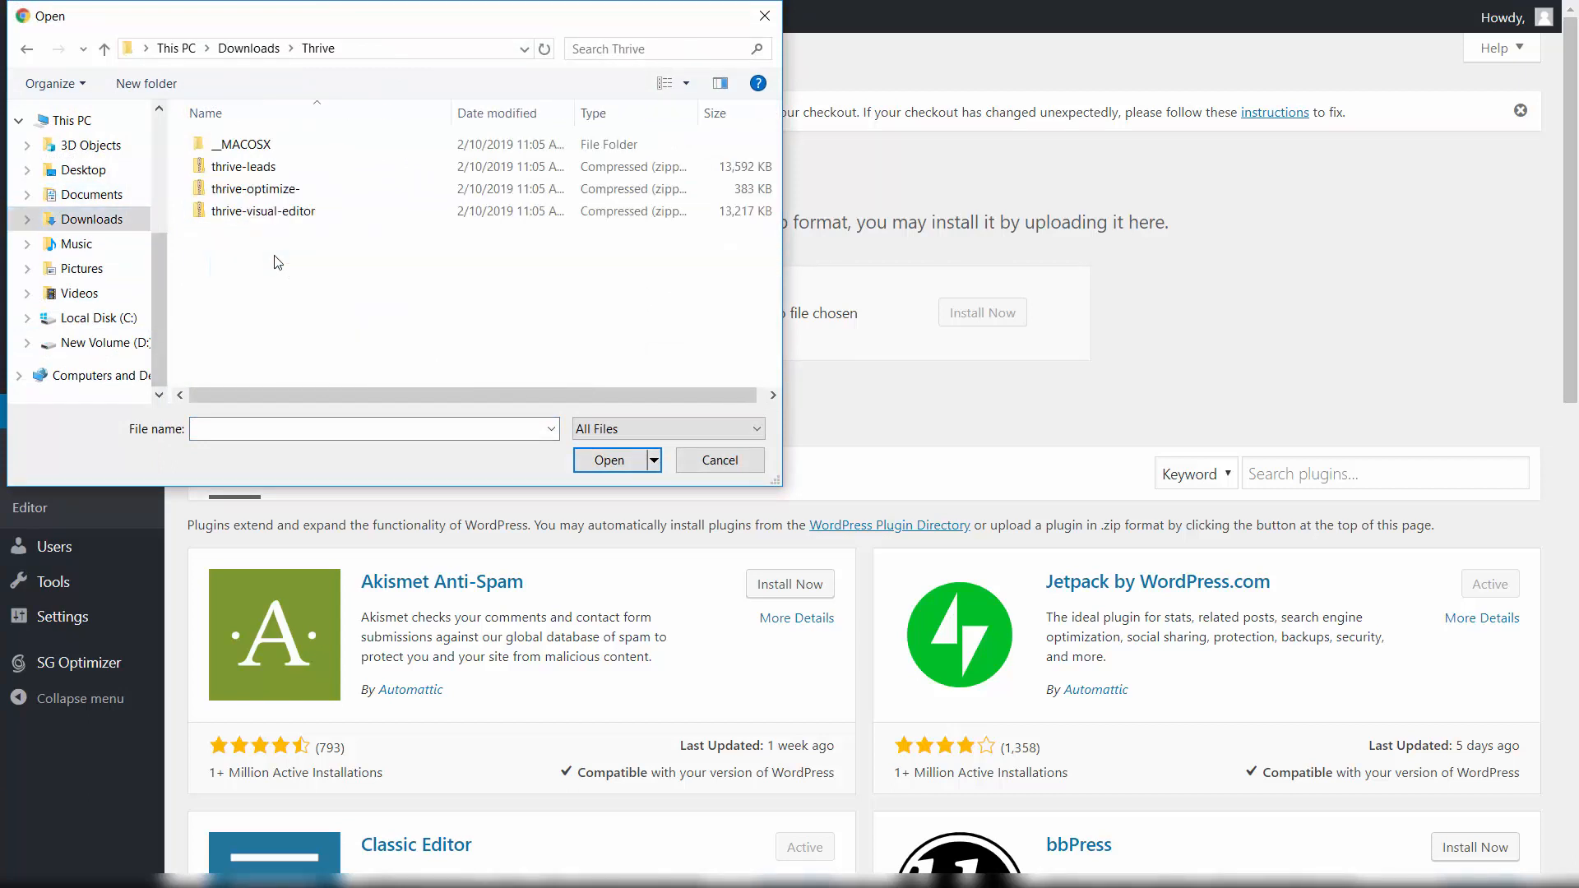
left_click(308, 213)
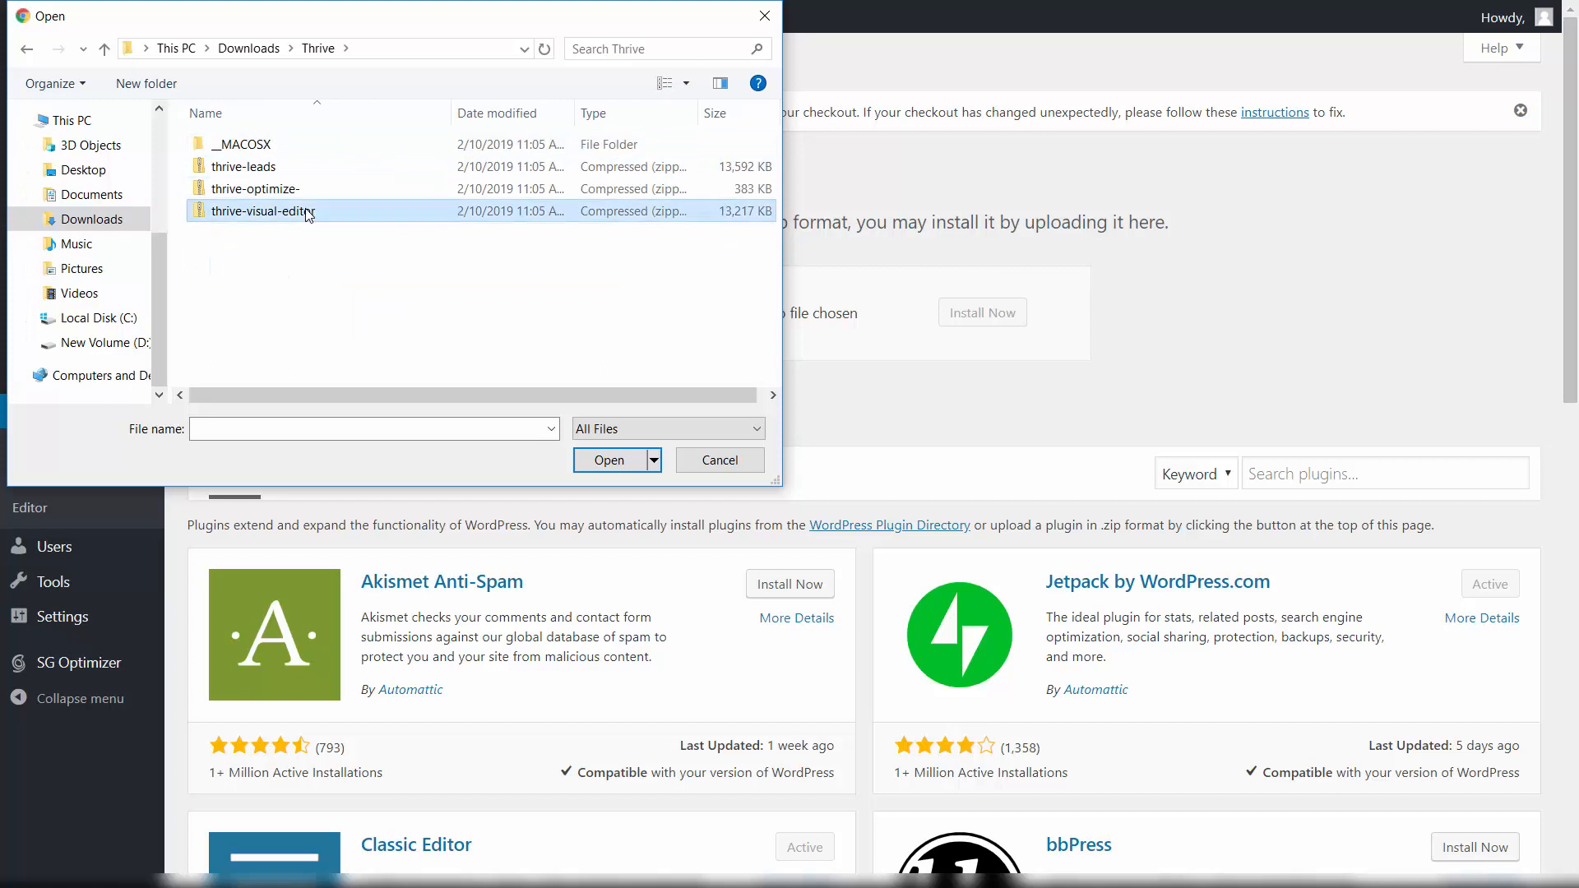
left_click(622, 465)
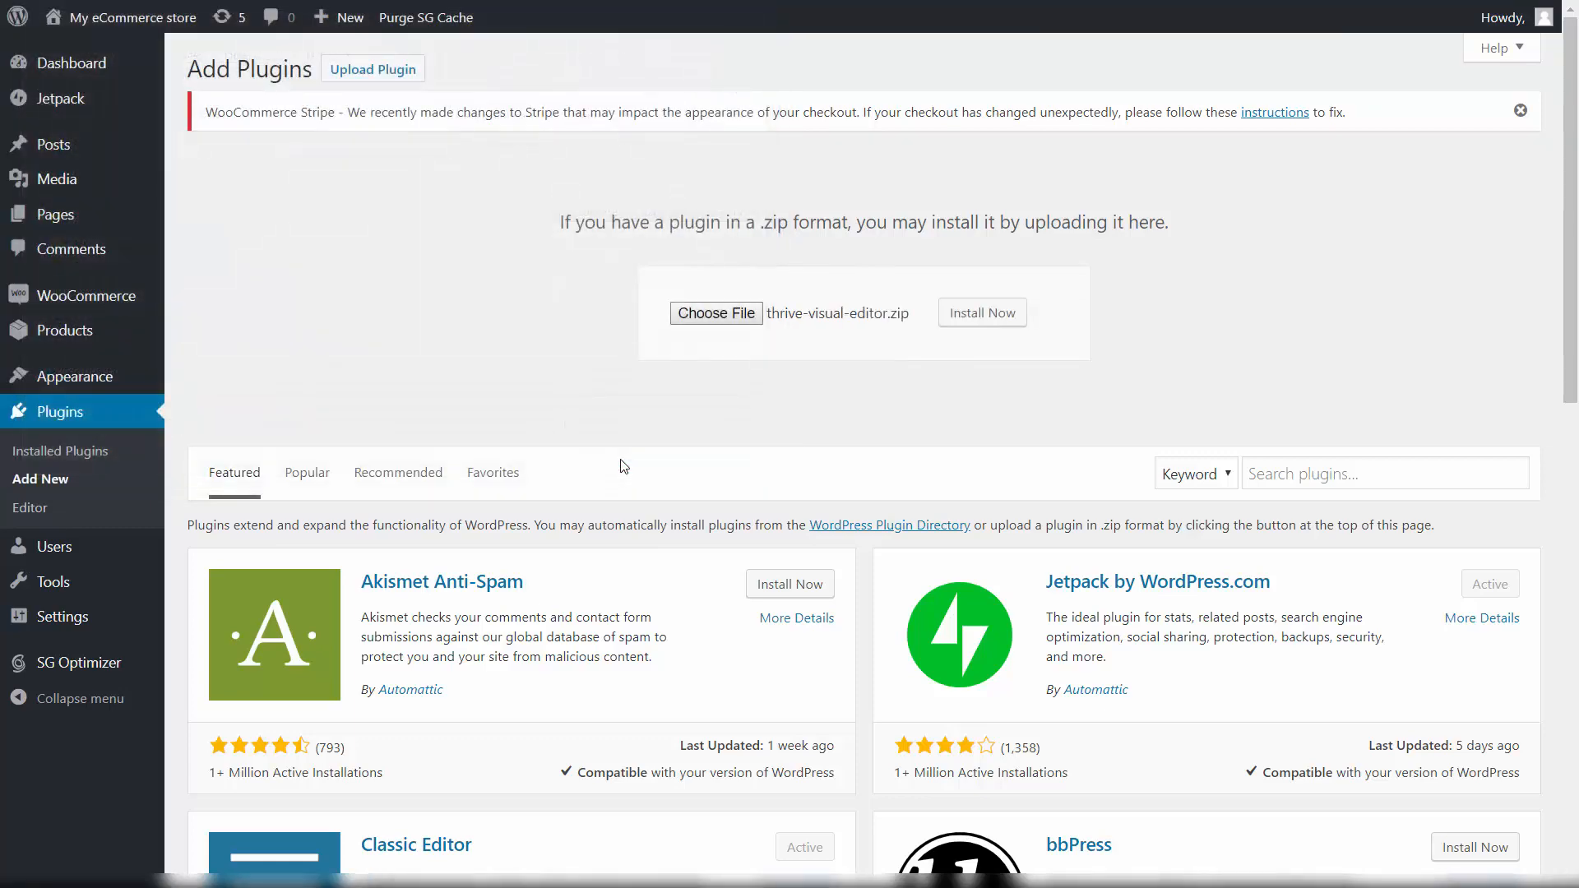
left_click(975, 312)
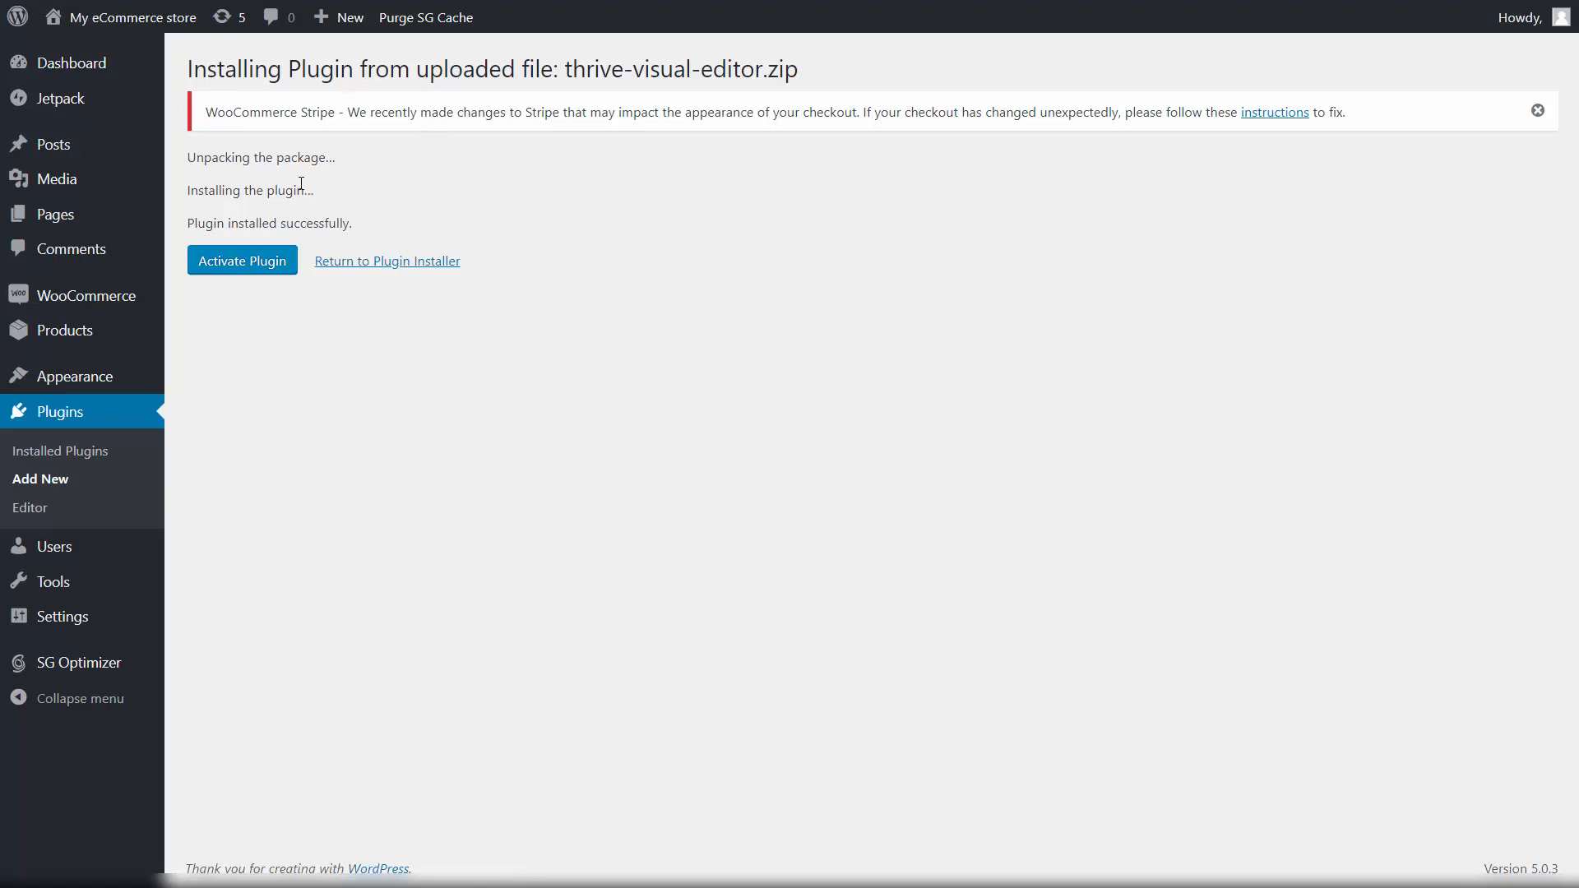
Step: Activate the newly installed Thrive visual editor plugin
left_click(241, 268)
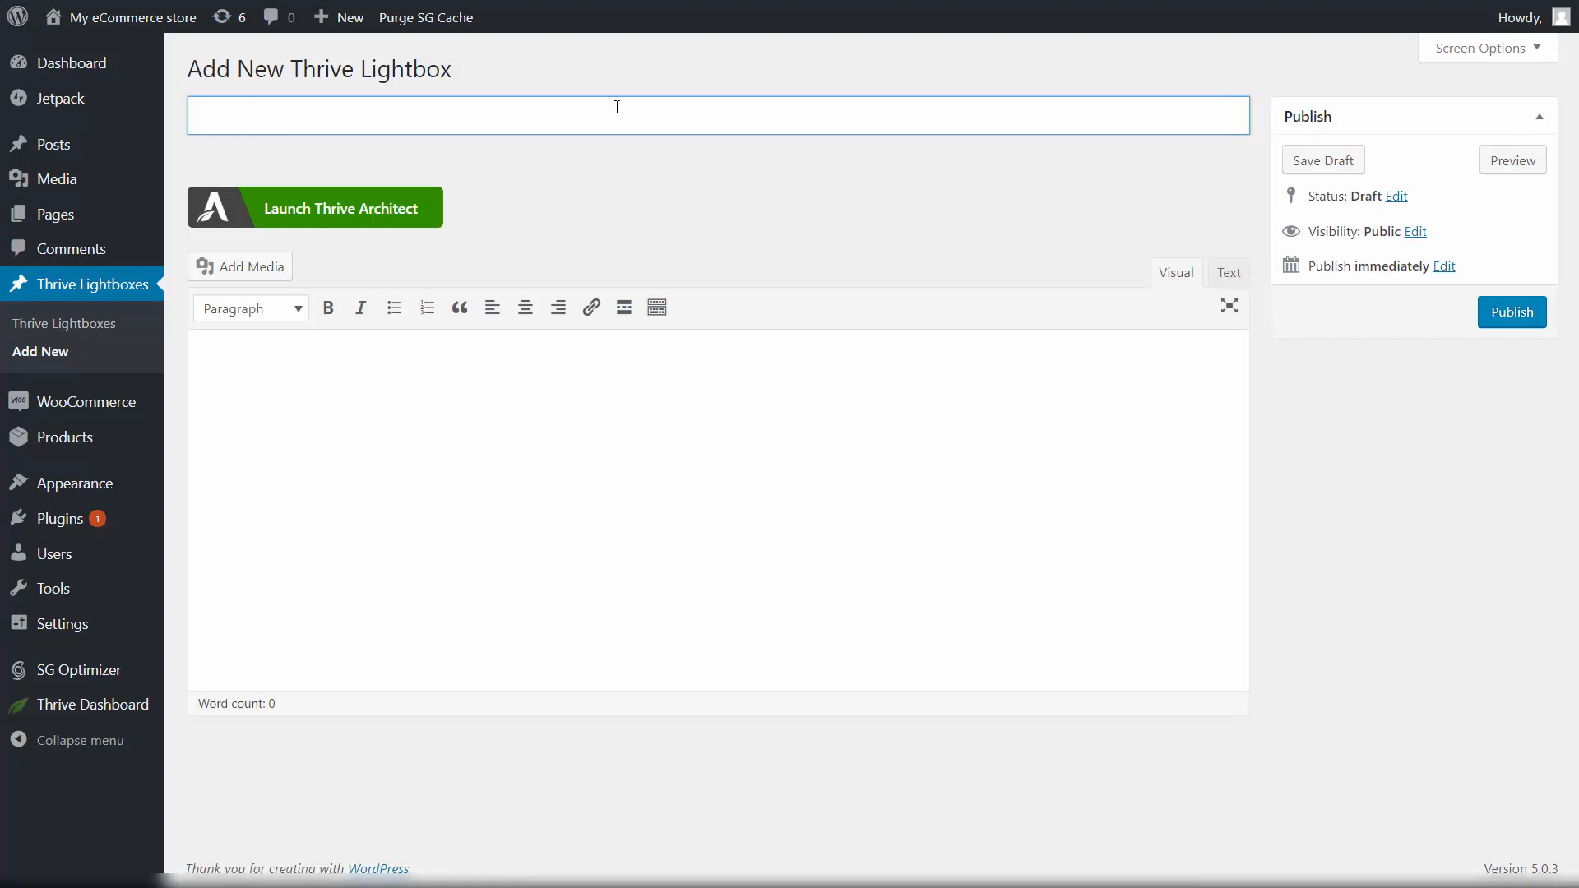
Step: Title the lightbox 'Subscribe and get your FREE product now' and save it as a draft
type("Subscribe and get your ")
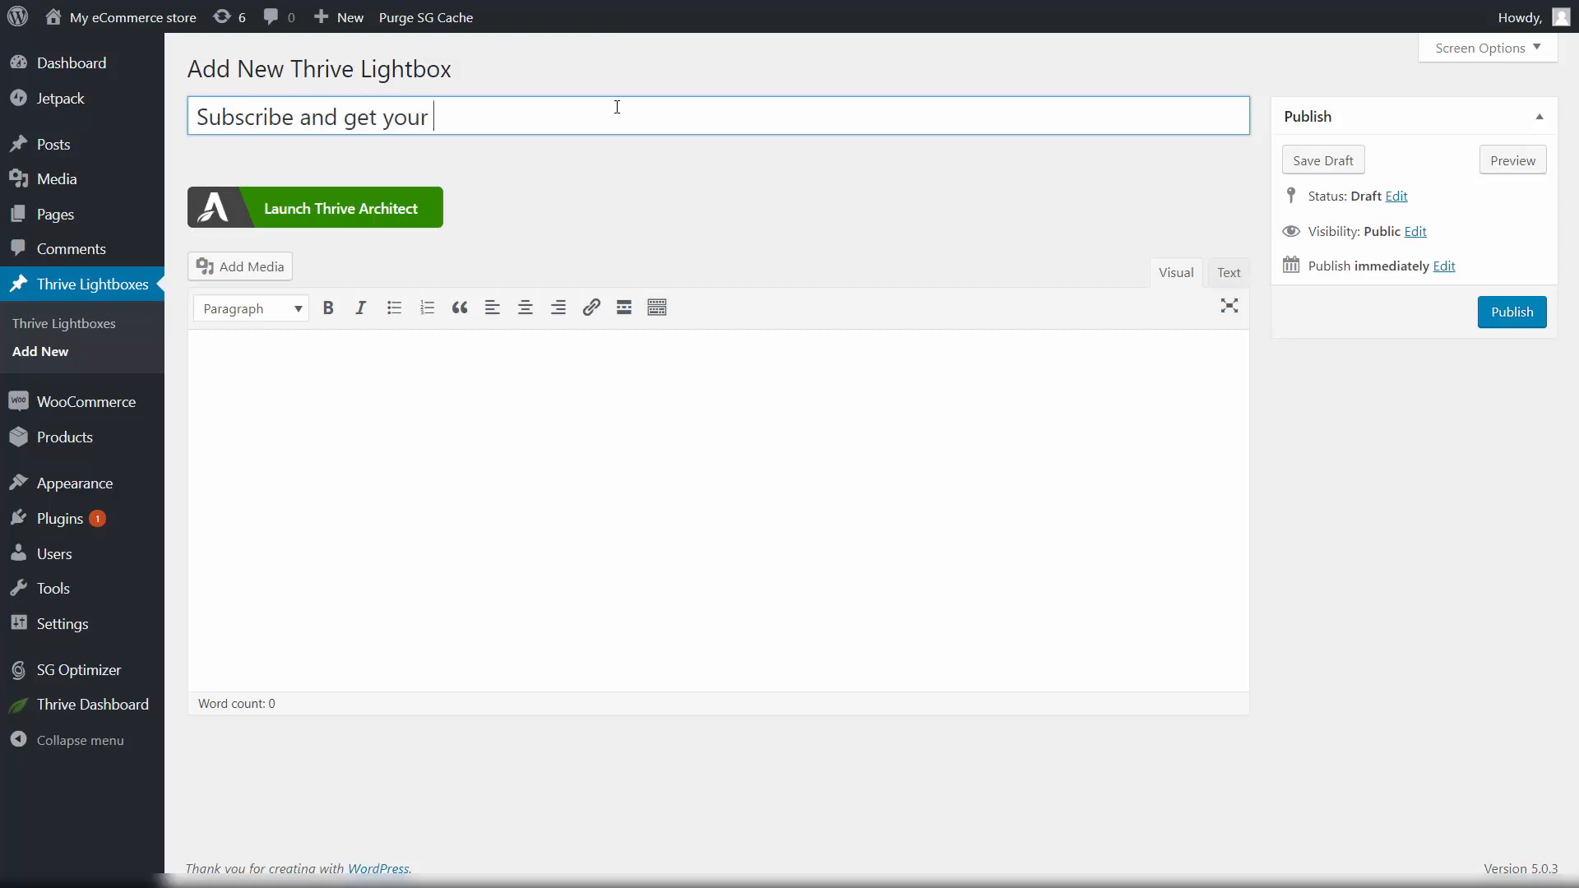
type("fre")
type("FREE prodcu")
key("BackSpace")
key("BackSpace")
type("uct now")
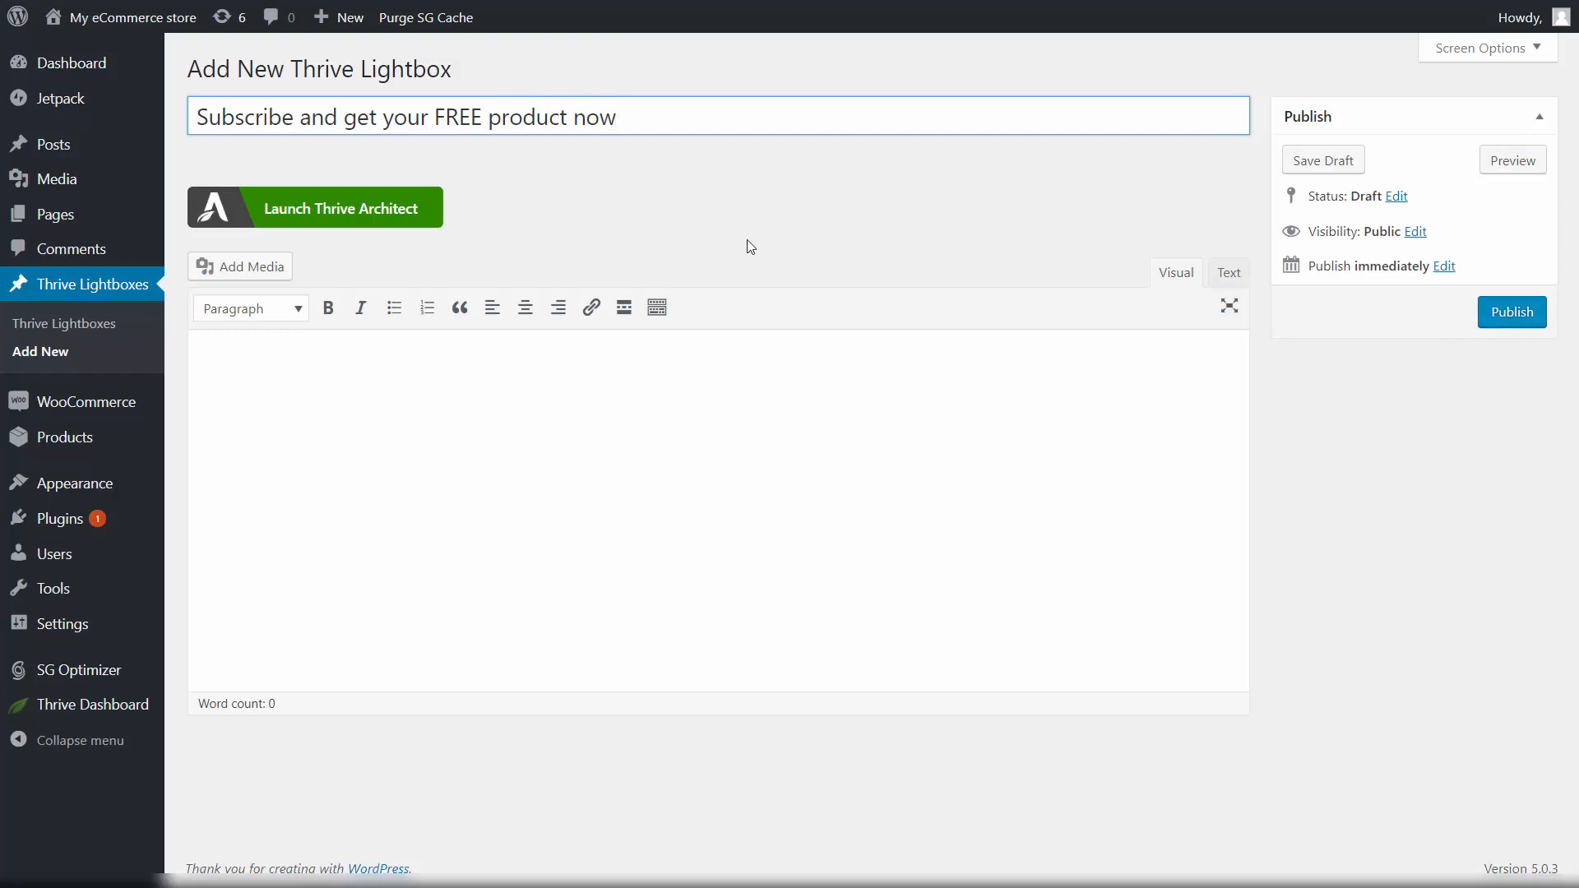
left_click(1312, 161)
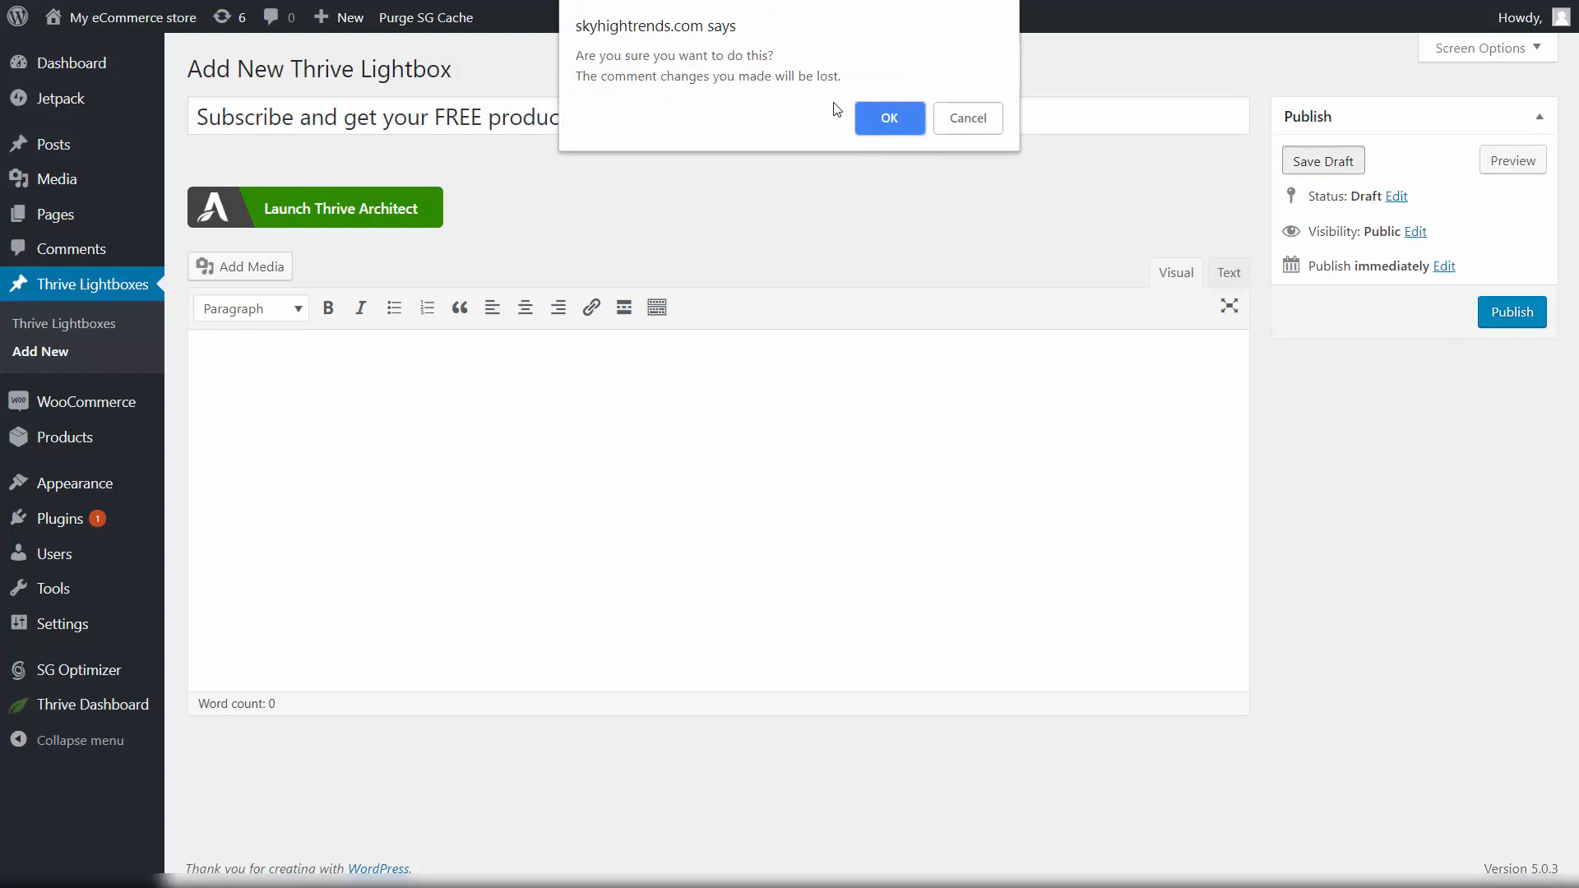
left_click(874, 115)
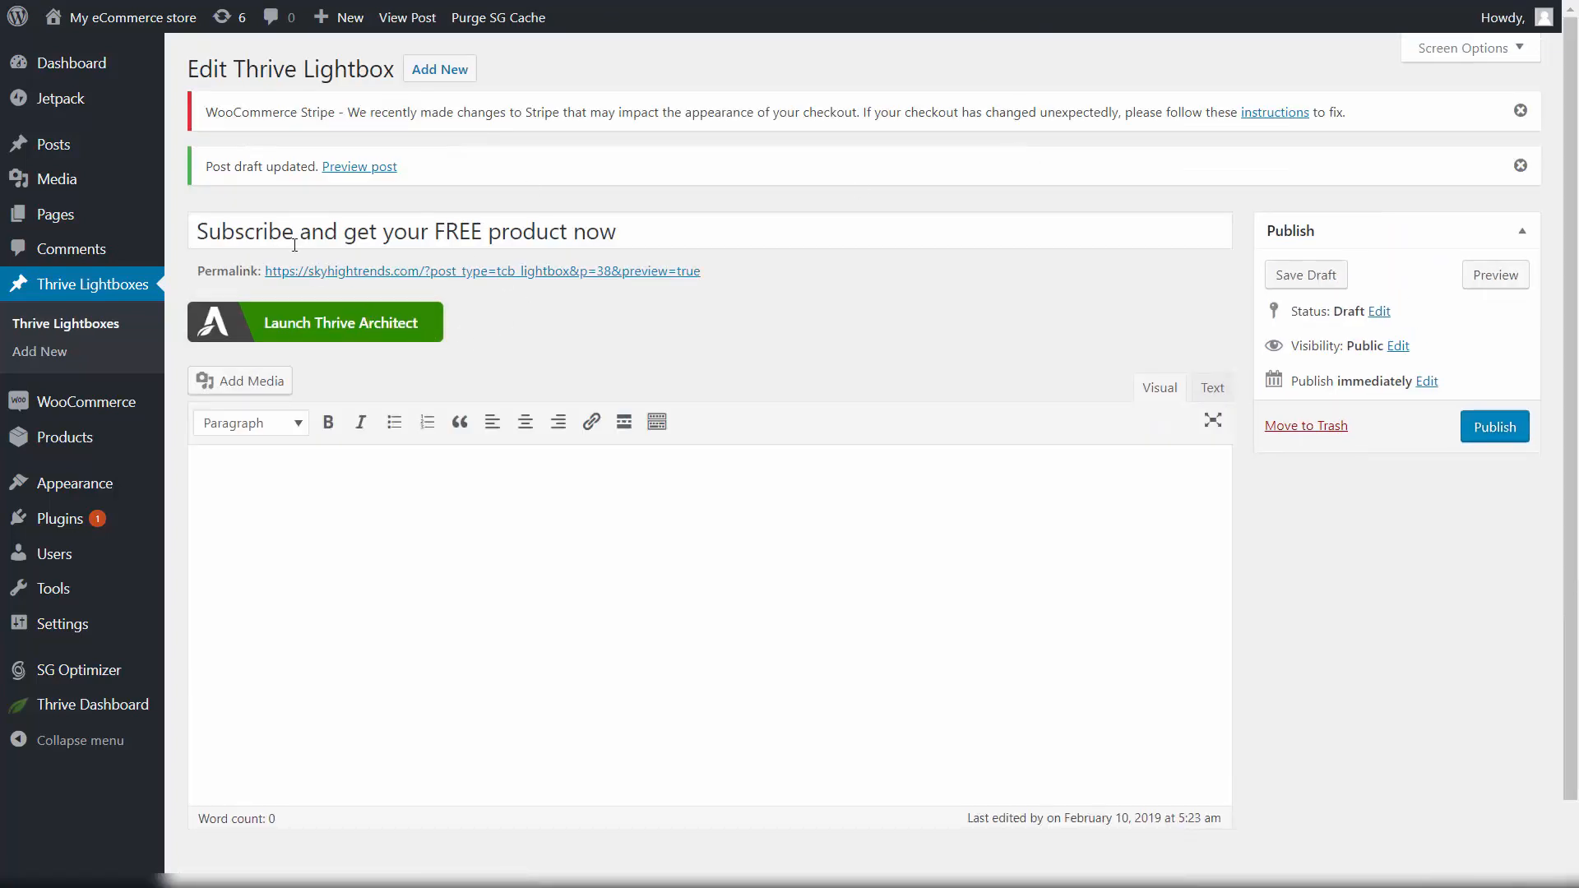
left_click(66, 329)
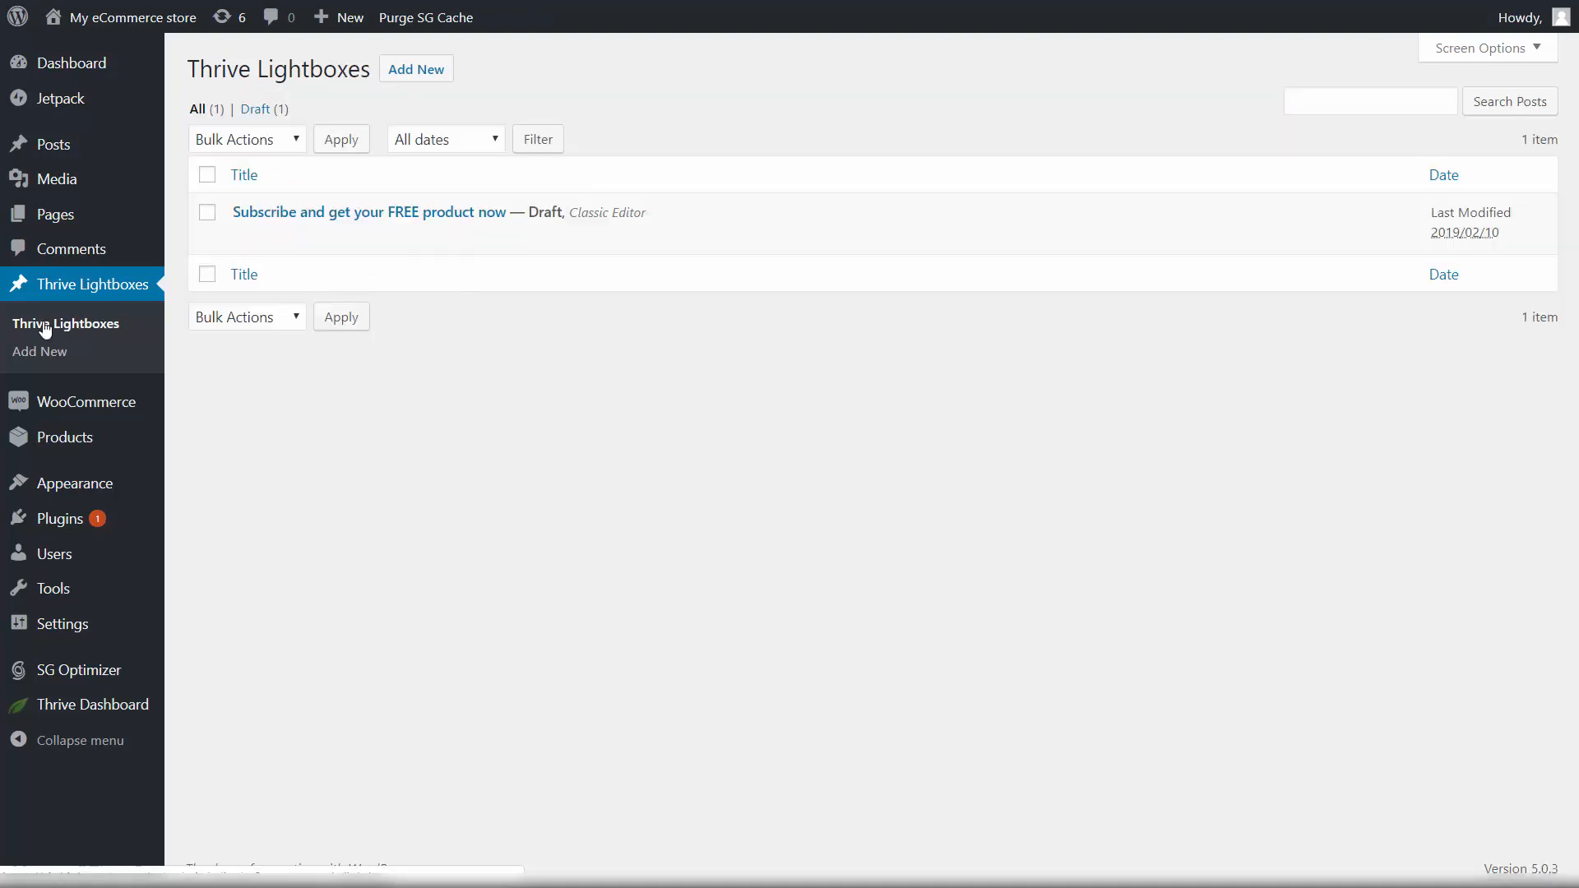
Step: Edit the 'Subscribe and get your FREE product now' draft with Thrive Architect
mouse_move(318, 211)
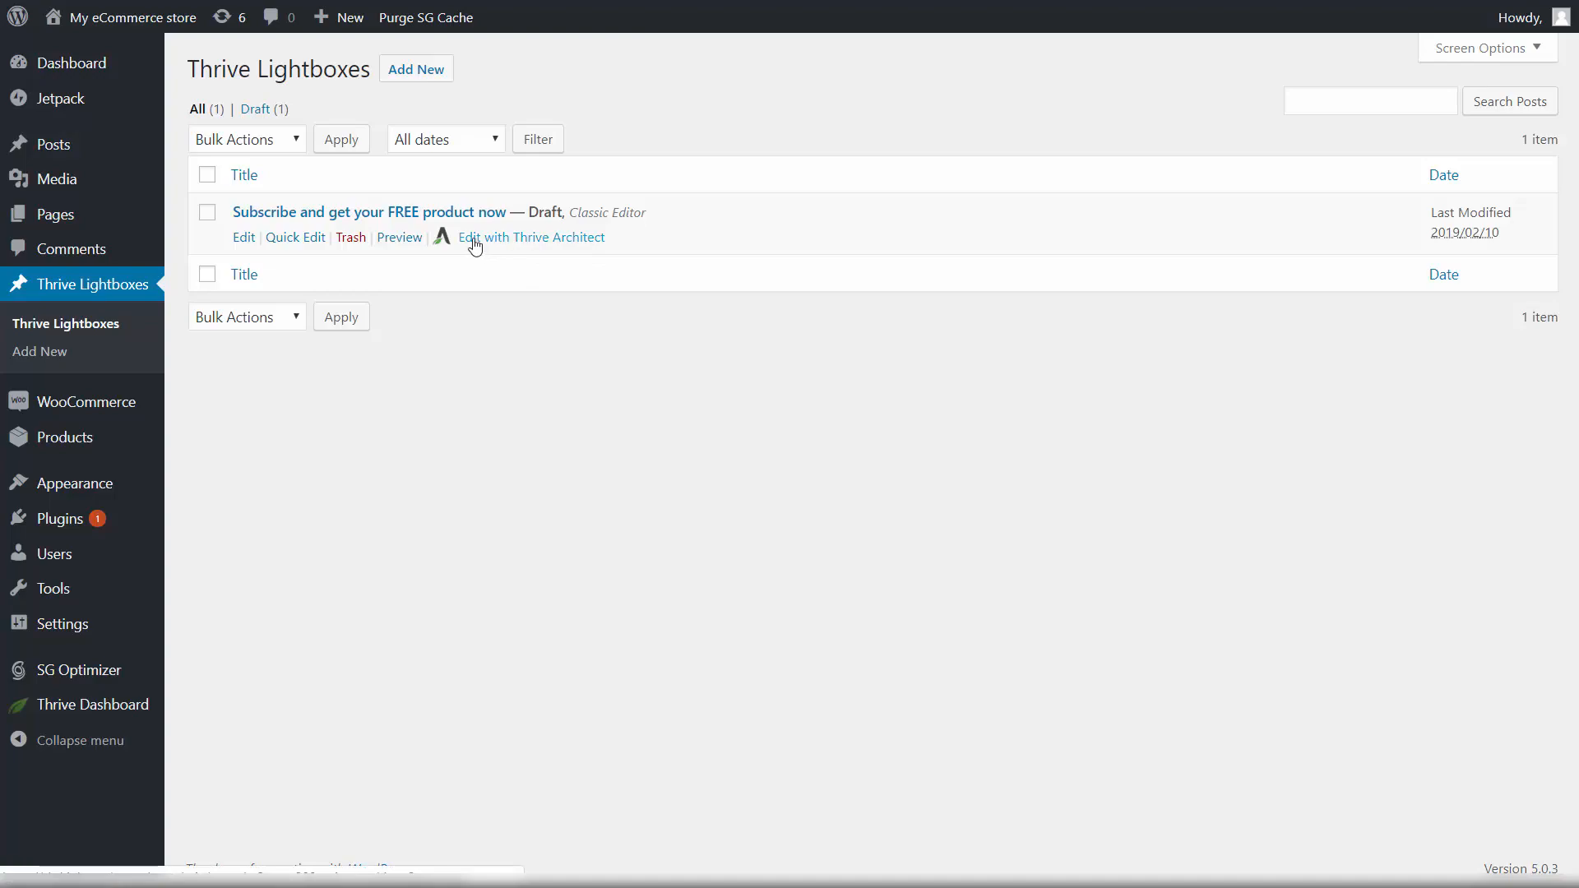
left_click(502, 241)
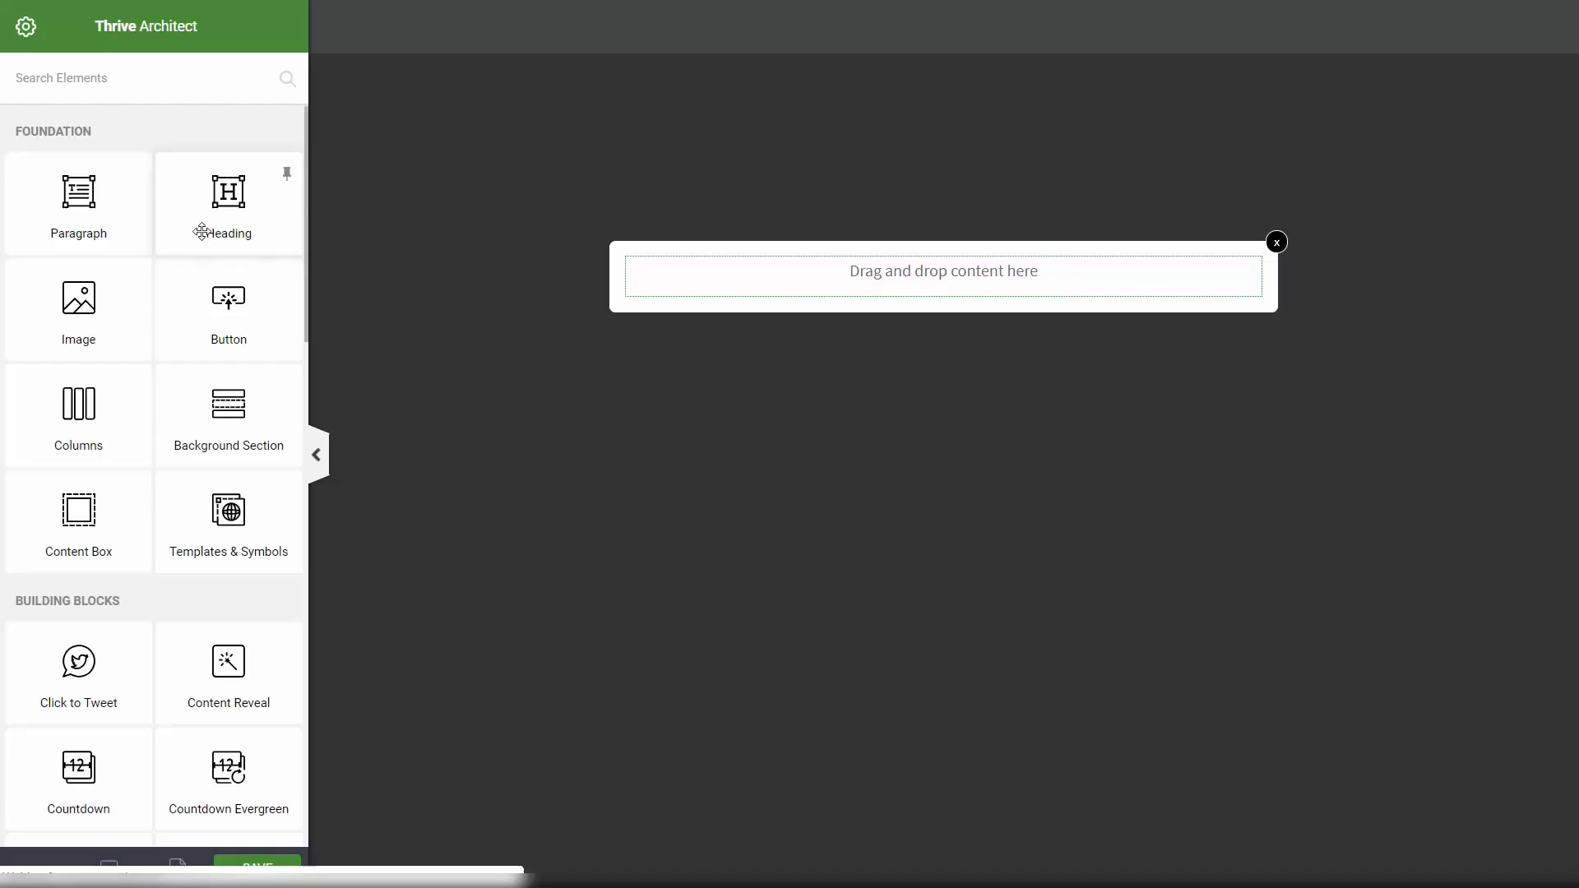
scroll(202, 247, "down", 10)
scroll(206, 280, "down", 9)
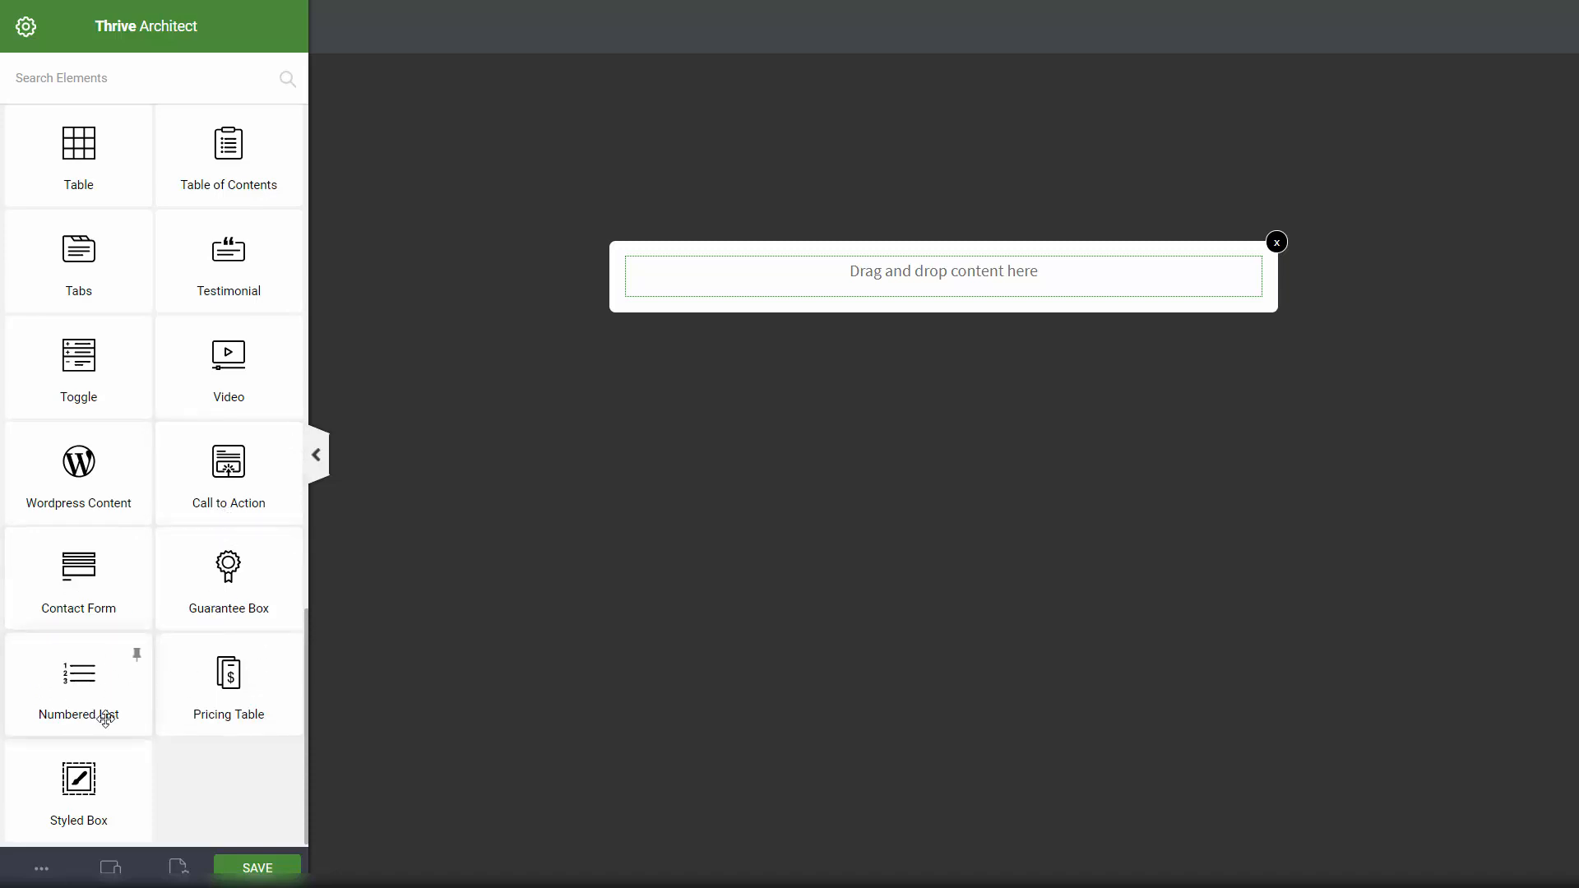
scroll(185, 744, "up", 3)
scroll(164, 444, "up", 7)
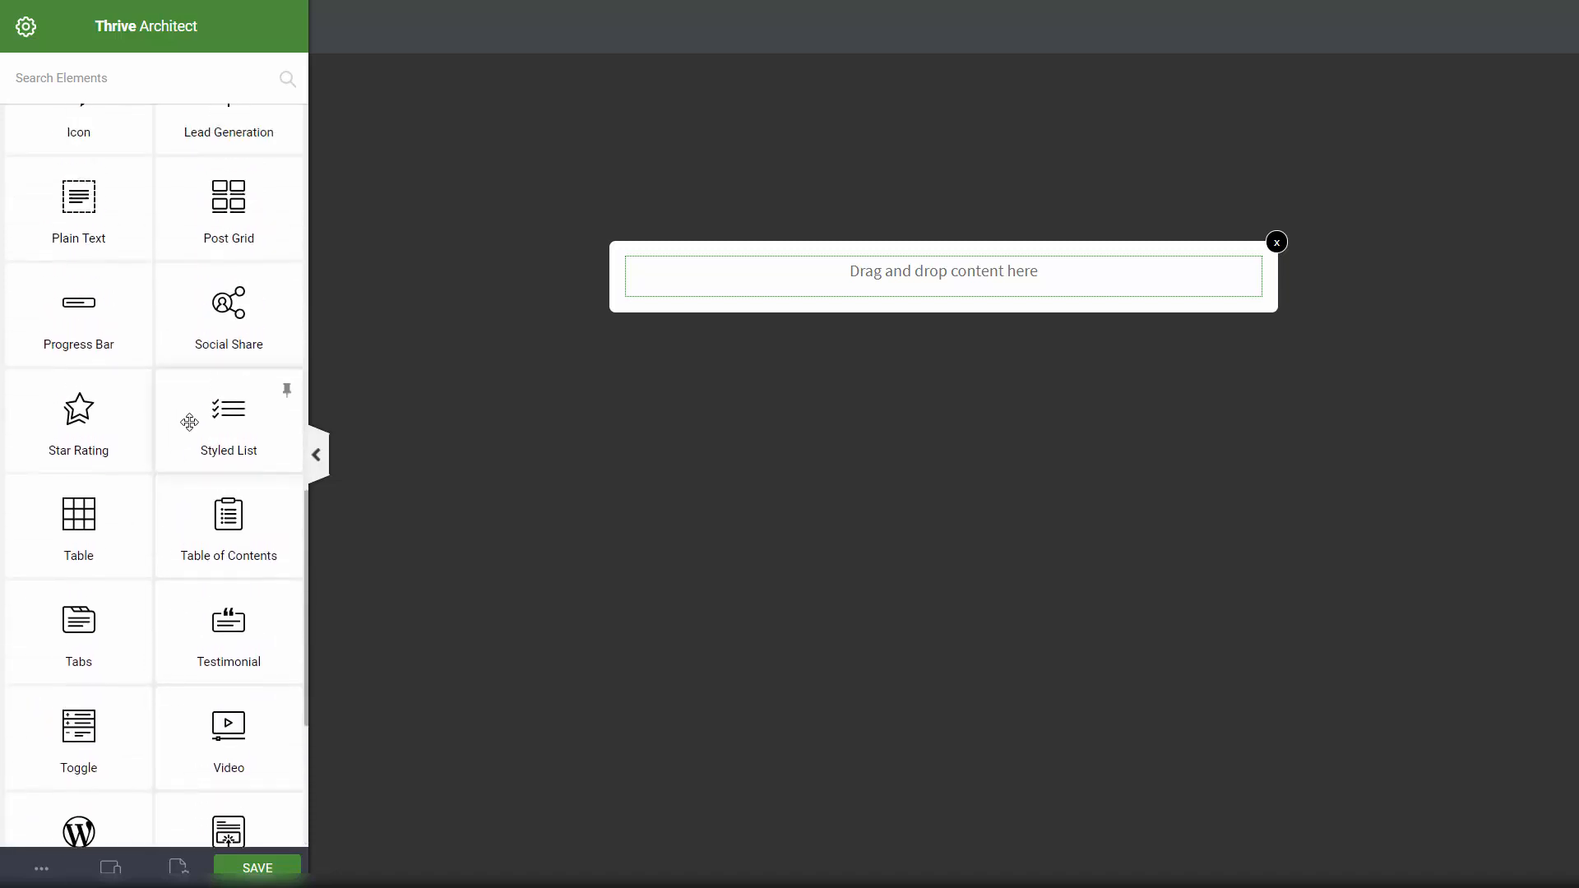
scroll(165, 444, "up", 4)
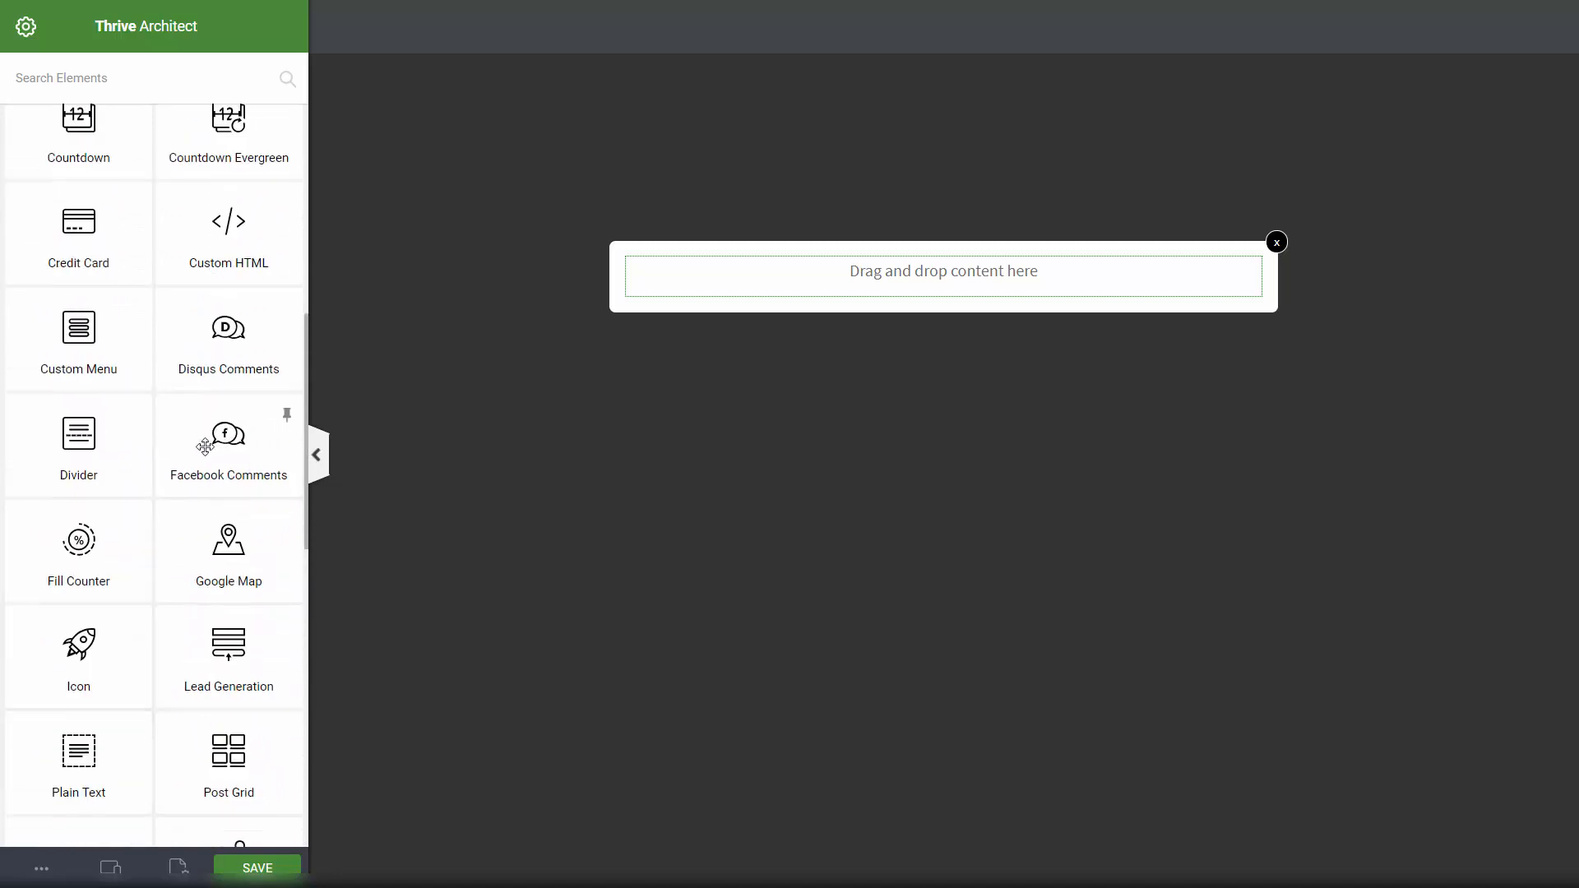
scroll(181, 363, "up", 1)
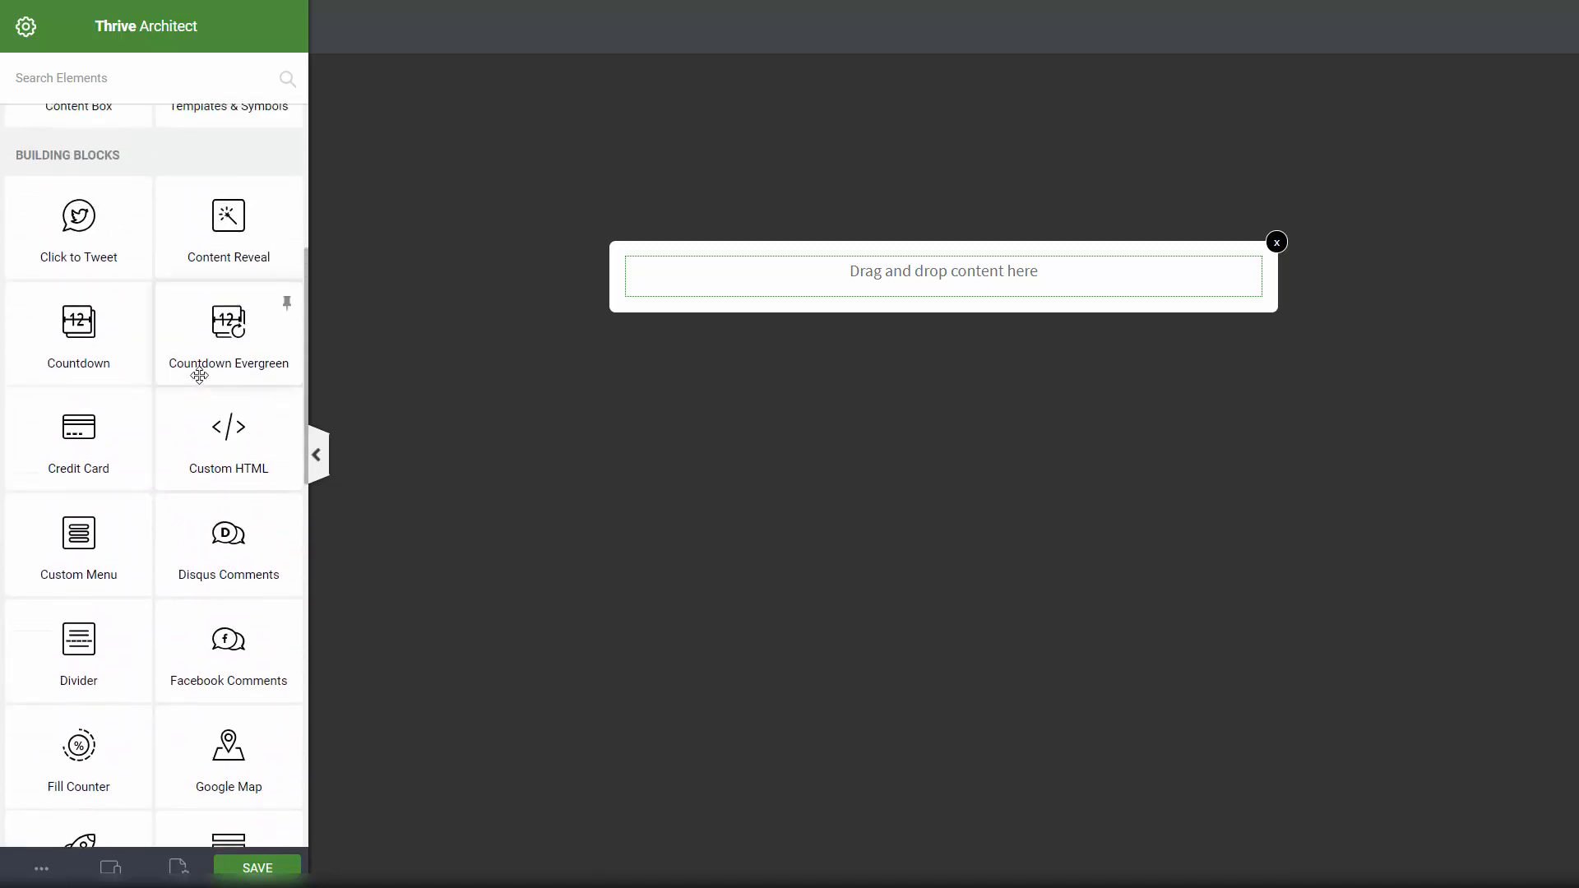
scroll(190, 395, "up", 2)
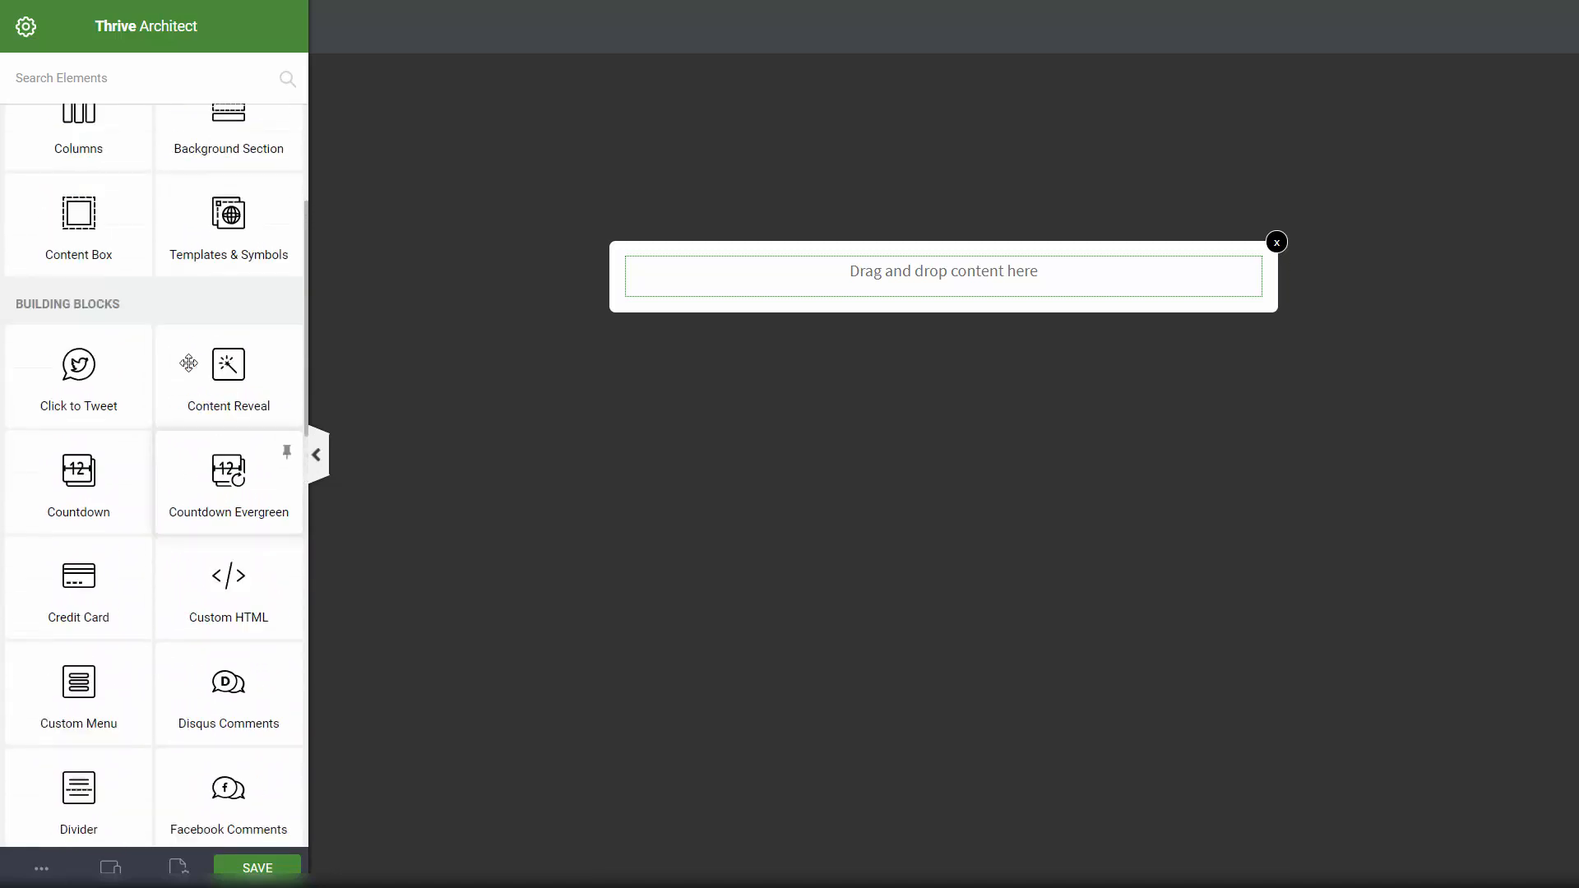
scroll(262, 369, "up", 3)
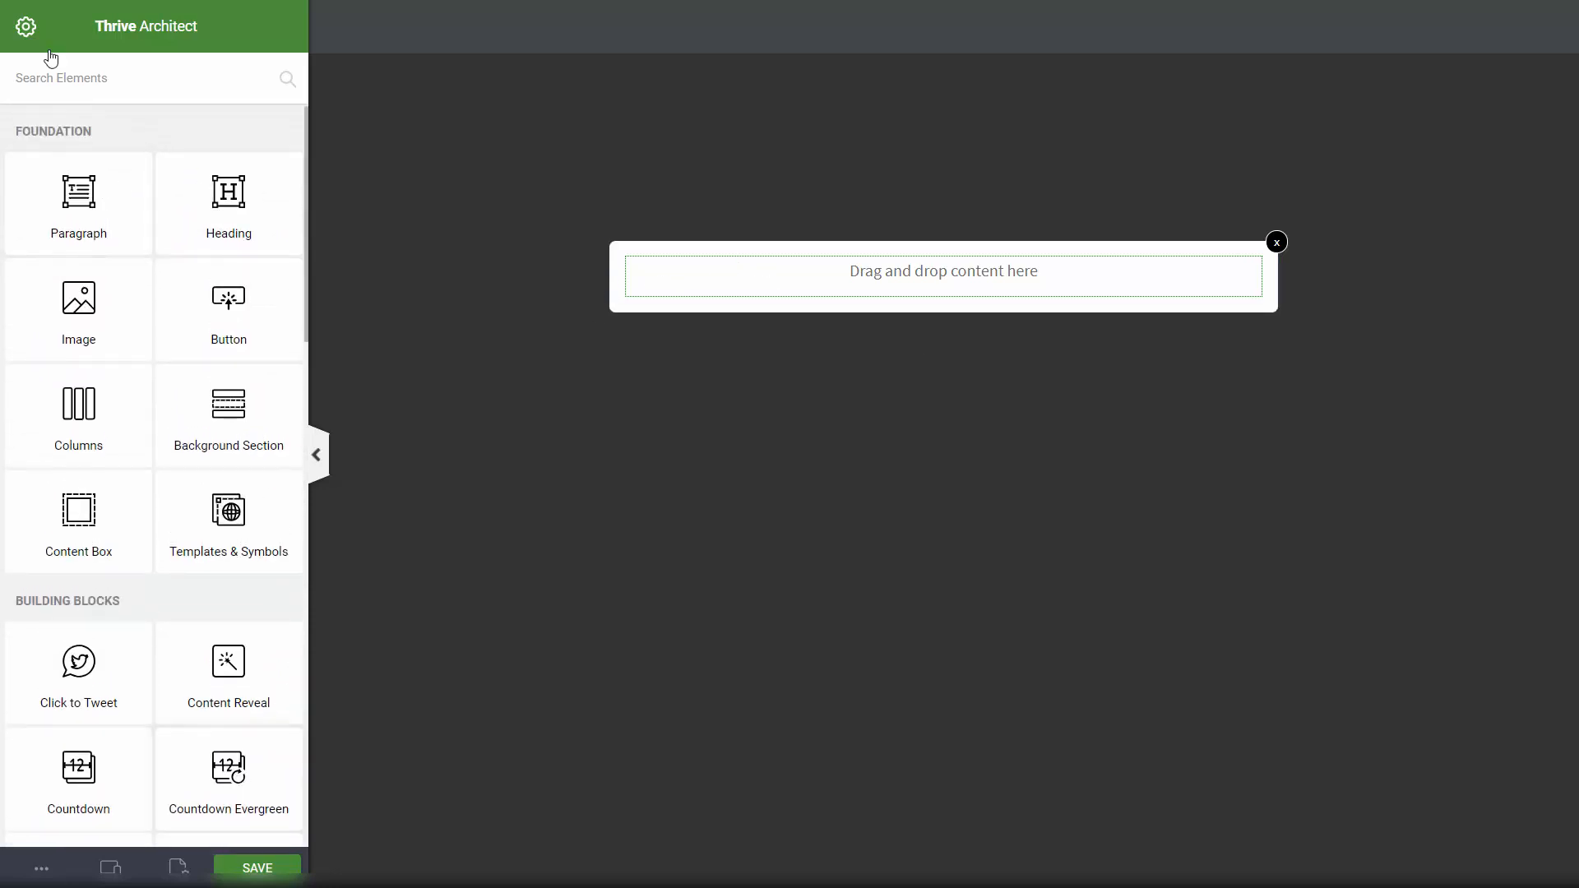
scroll(244, 237, "down", 4)
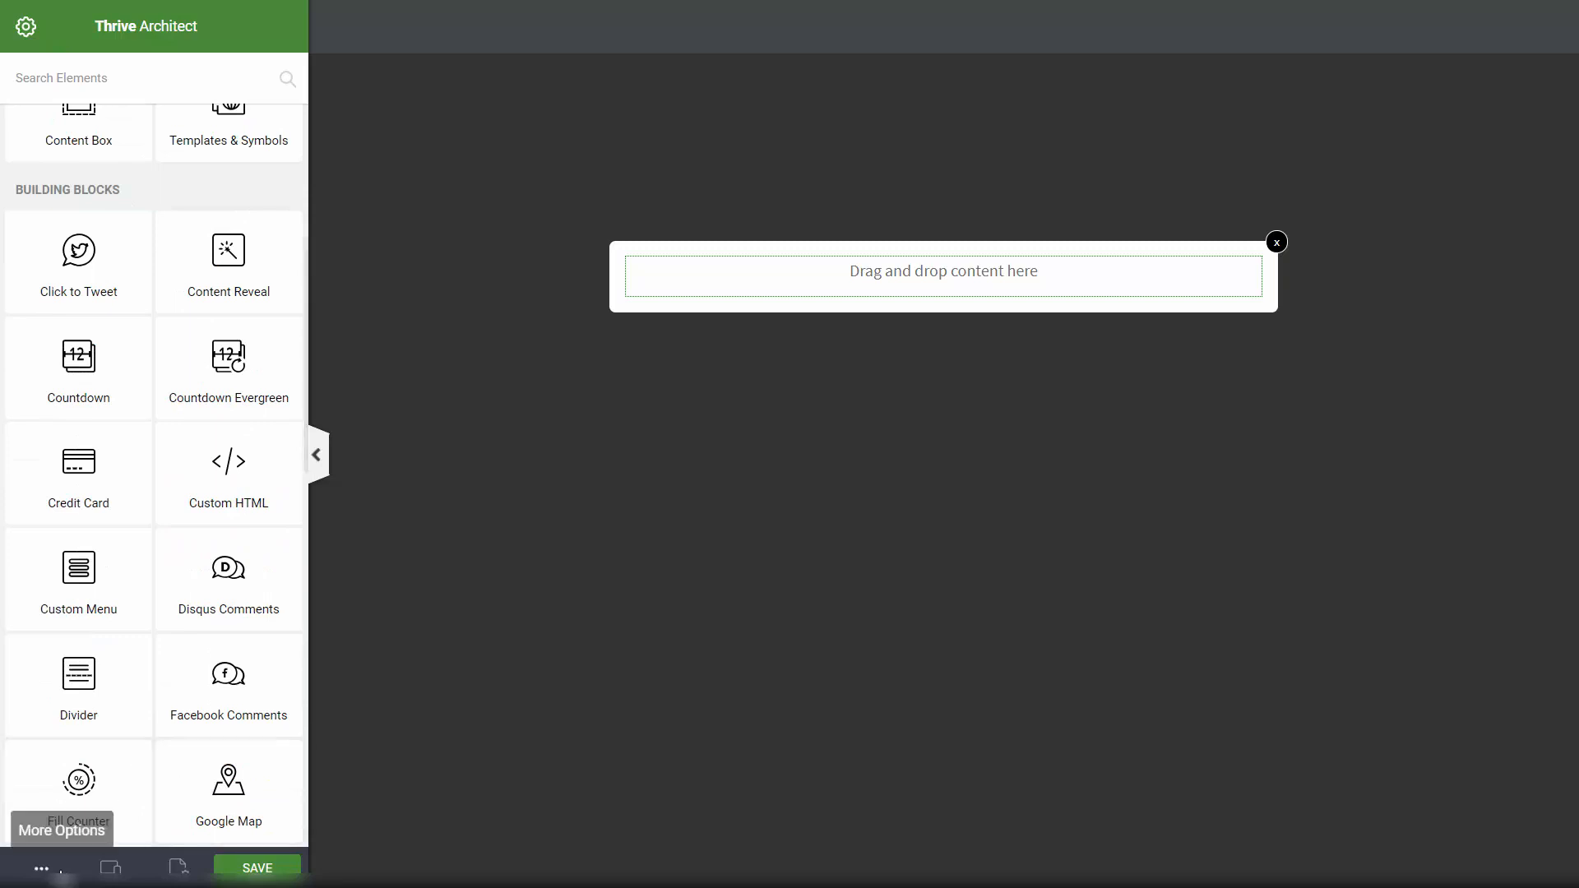
Step: Change the lightbox max width from 650 to 1920 px under Layout & Position and save
left_click(41, 868)
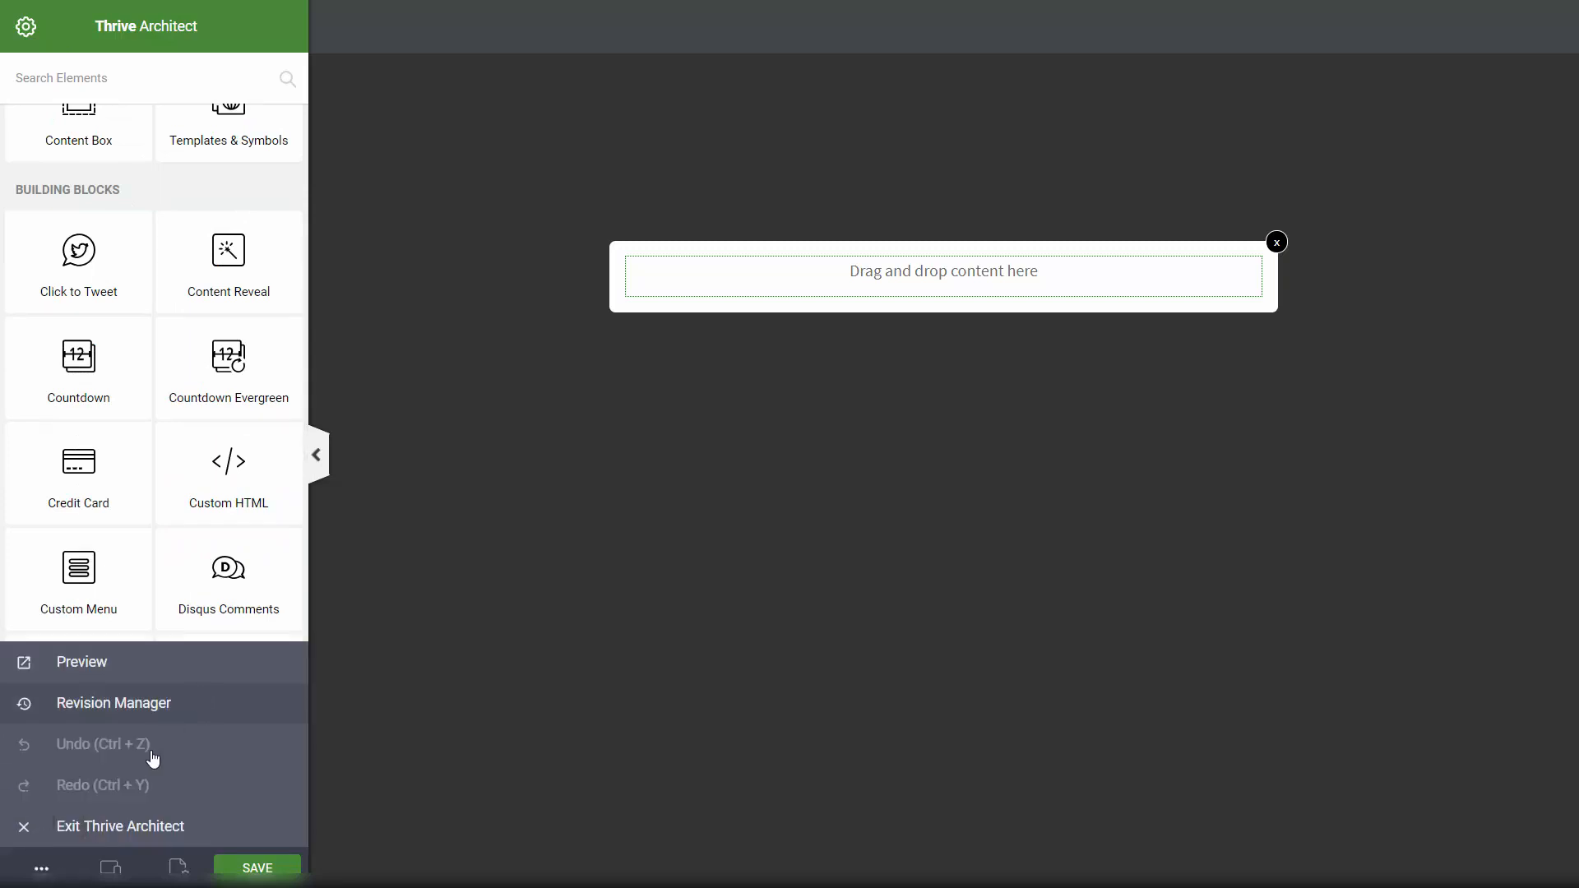
left_click(42, 867)
left_click(178, 871)
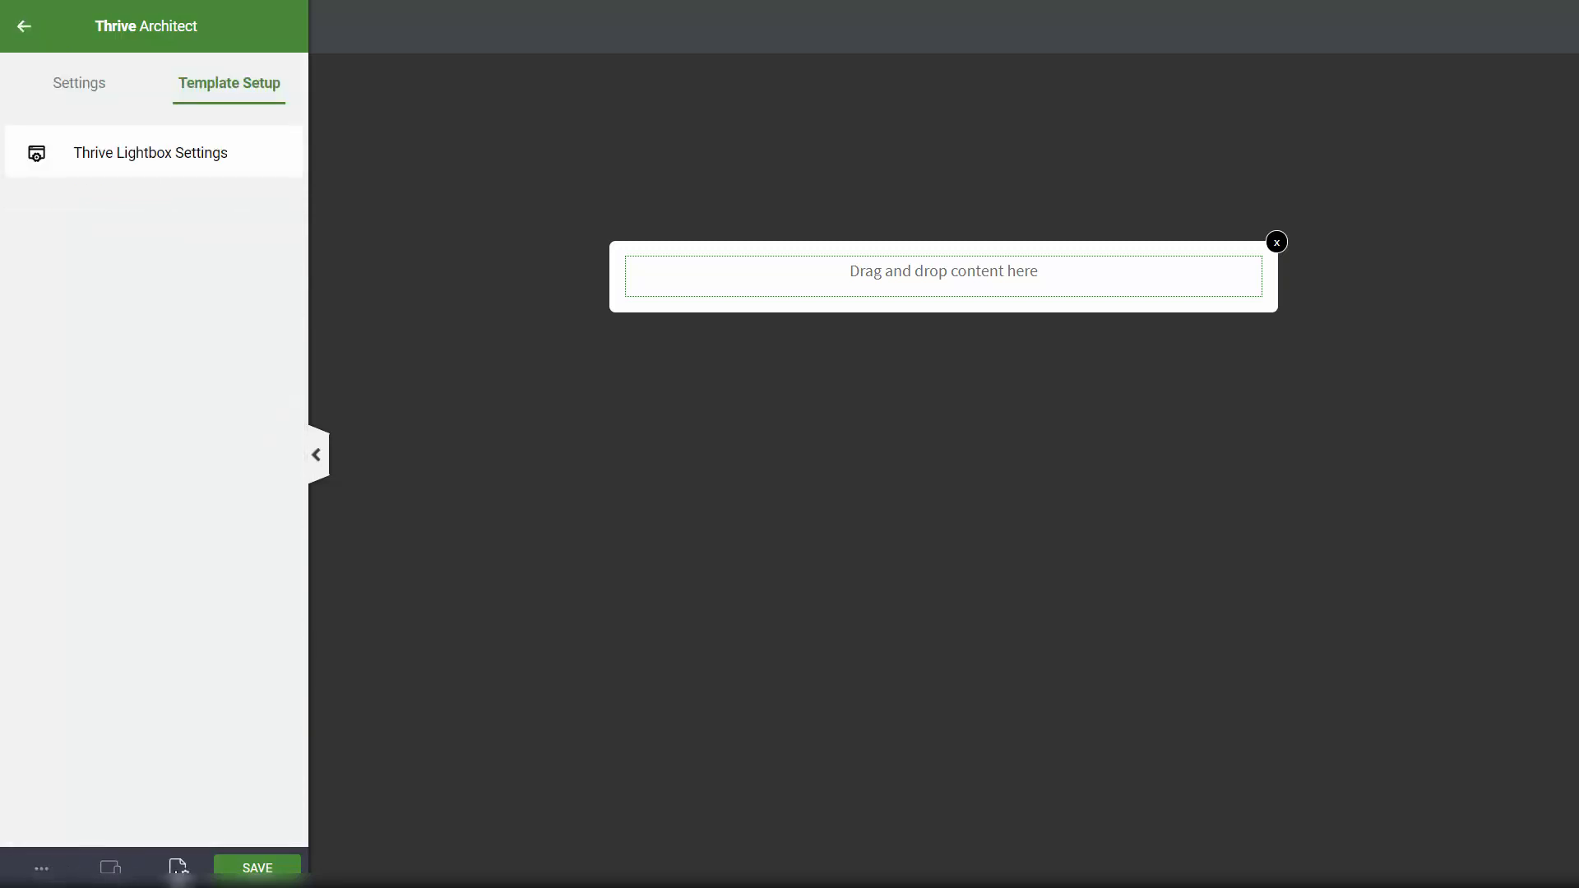
left_click(62, 99)
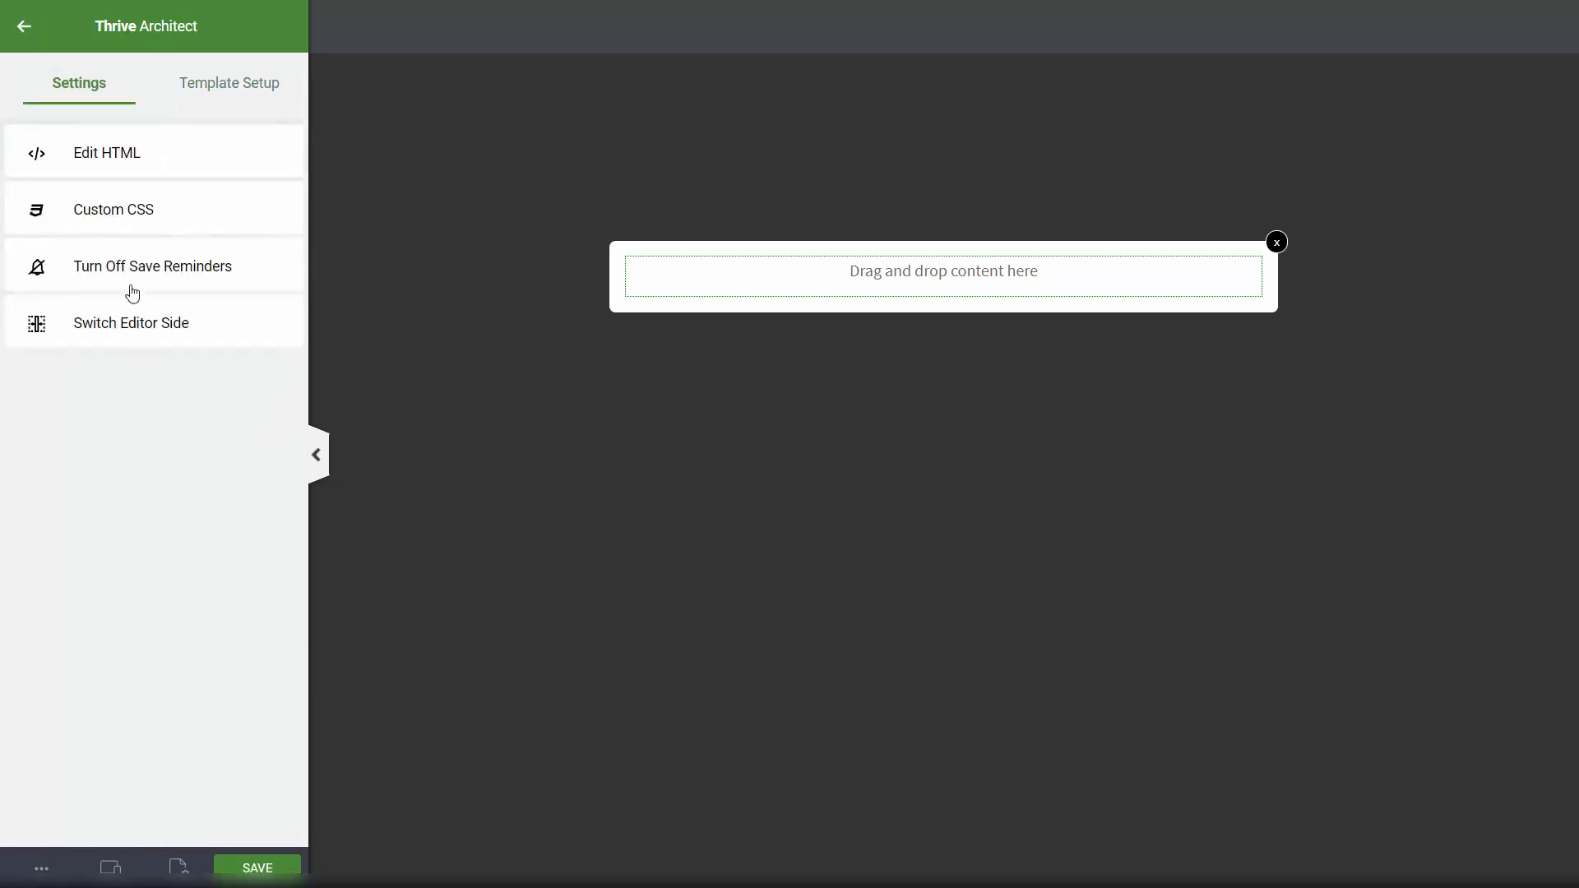
left_click(237, 84)
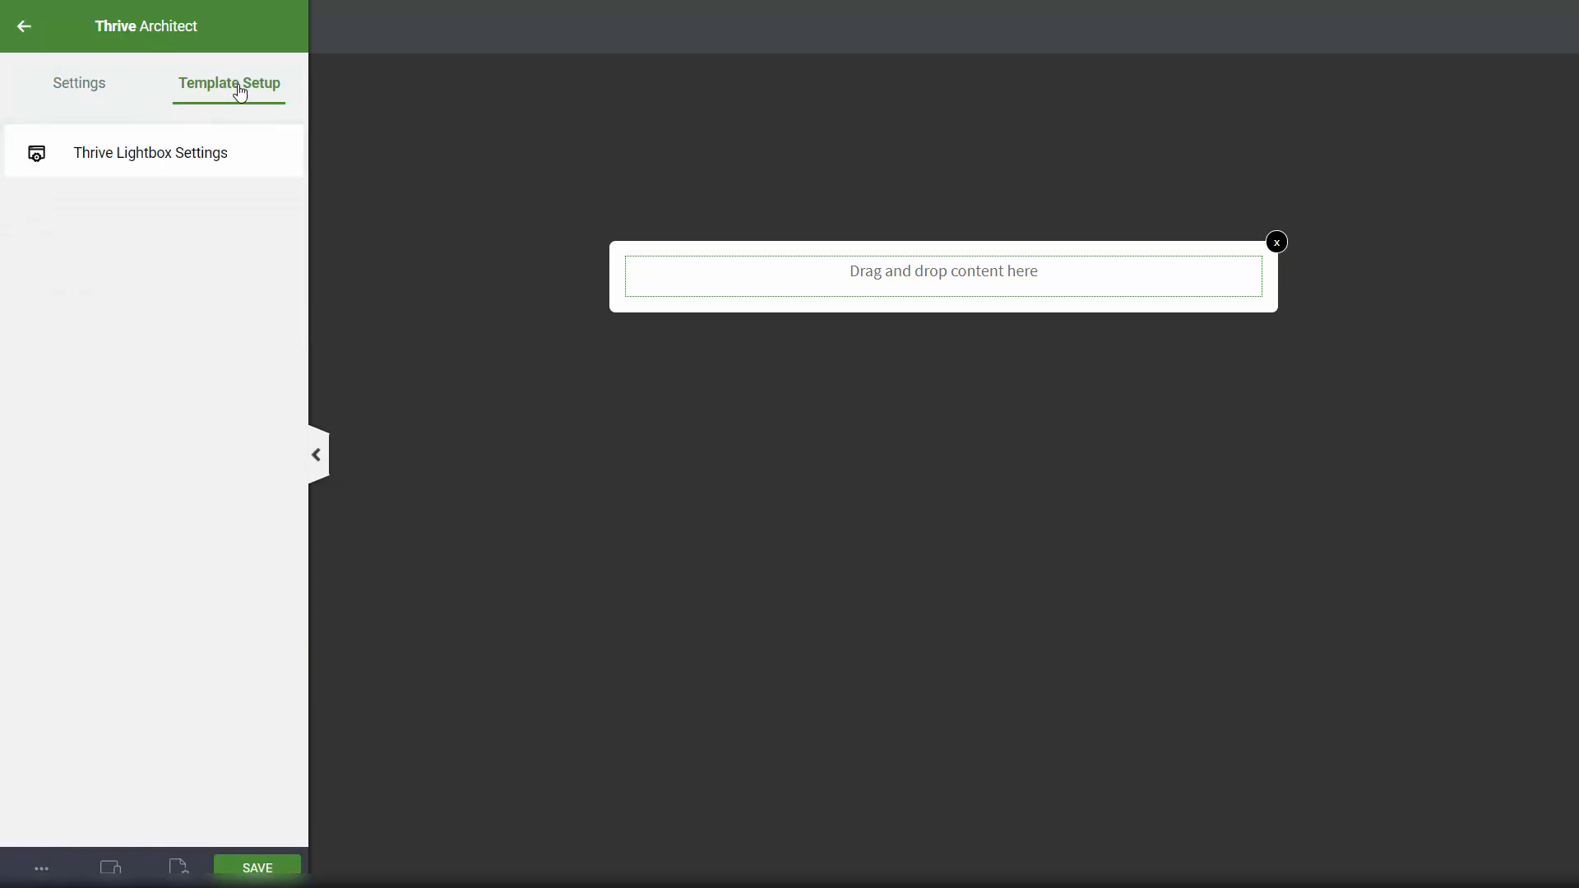
left_click(169, 165)
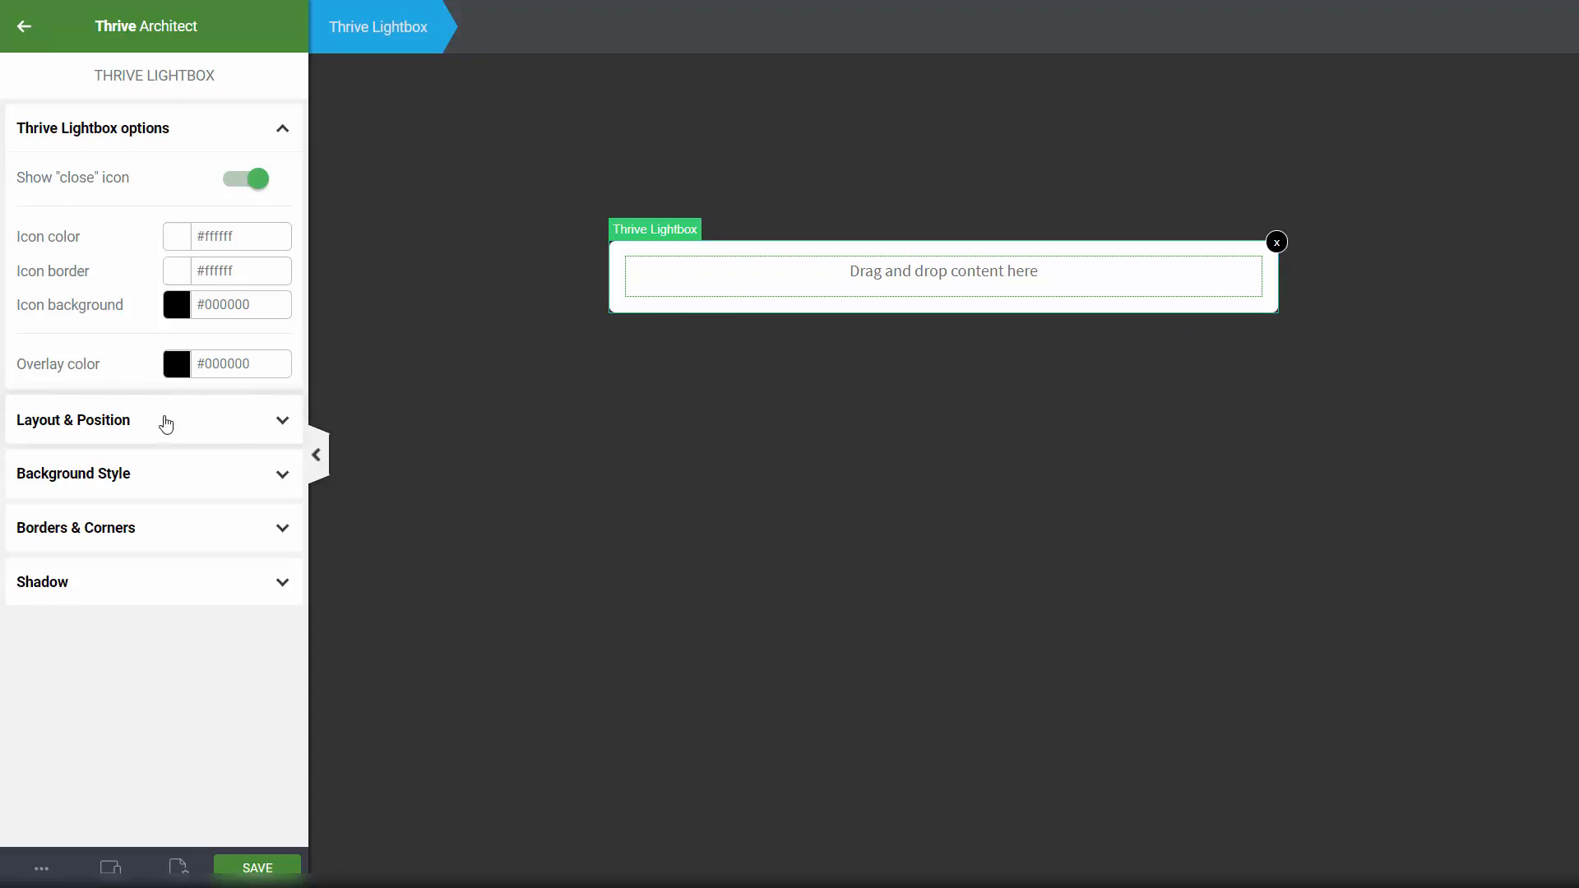
left_click(94, 424)
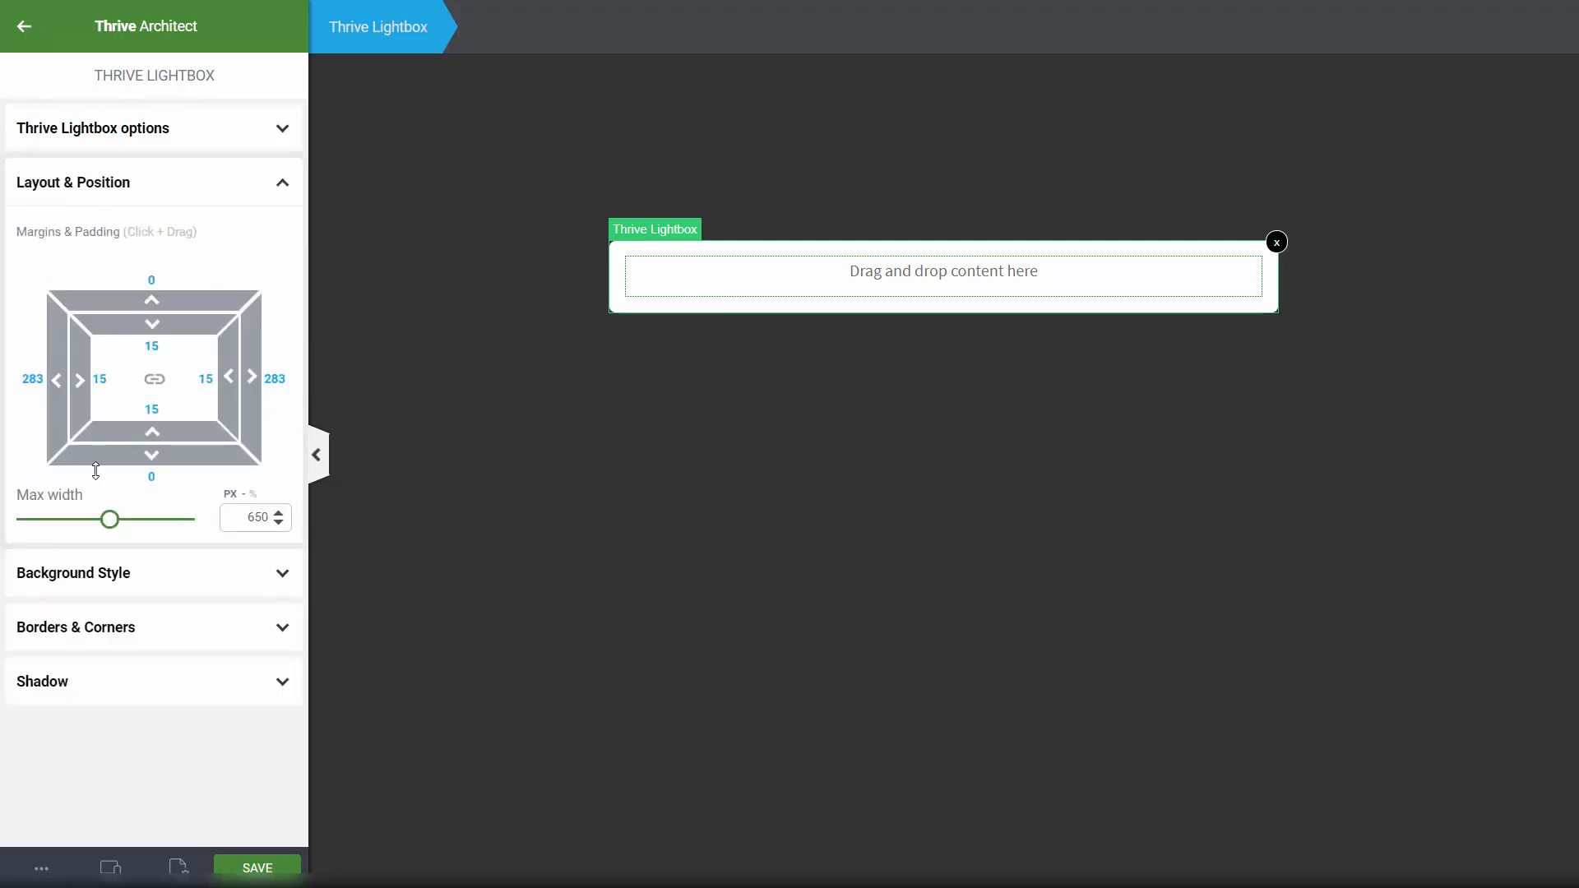
double_click(251, 523)
type("1920")
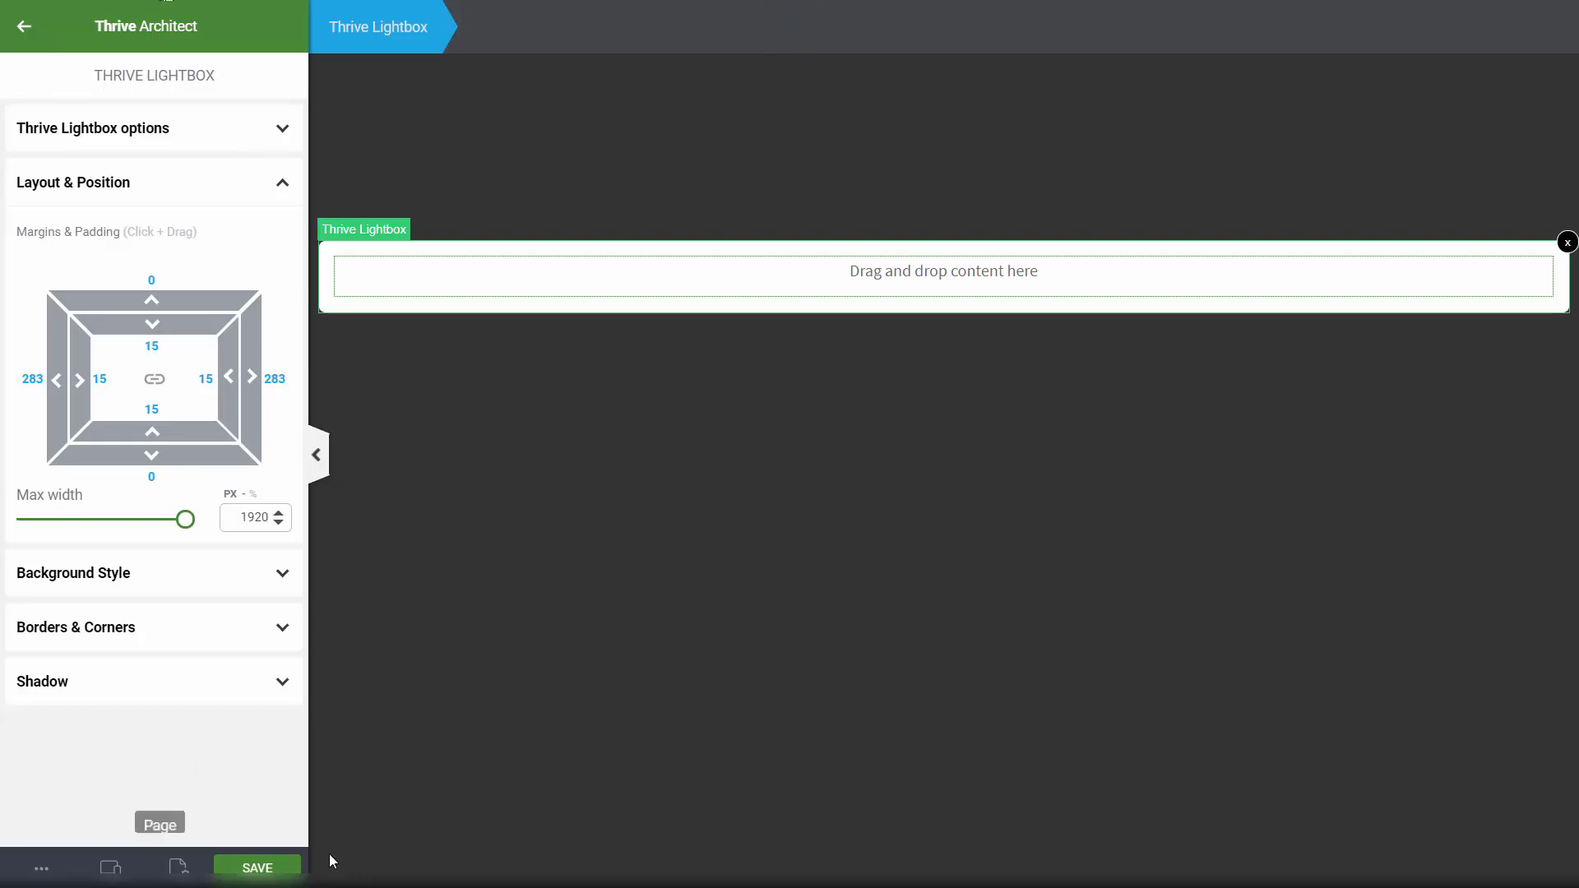
left_click(286, 866)
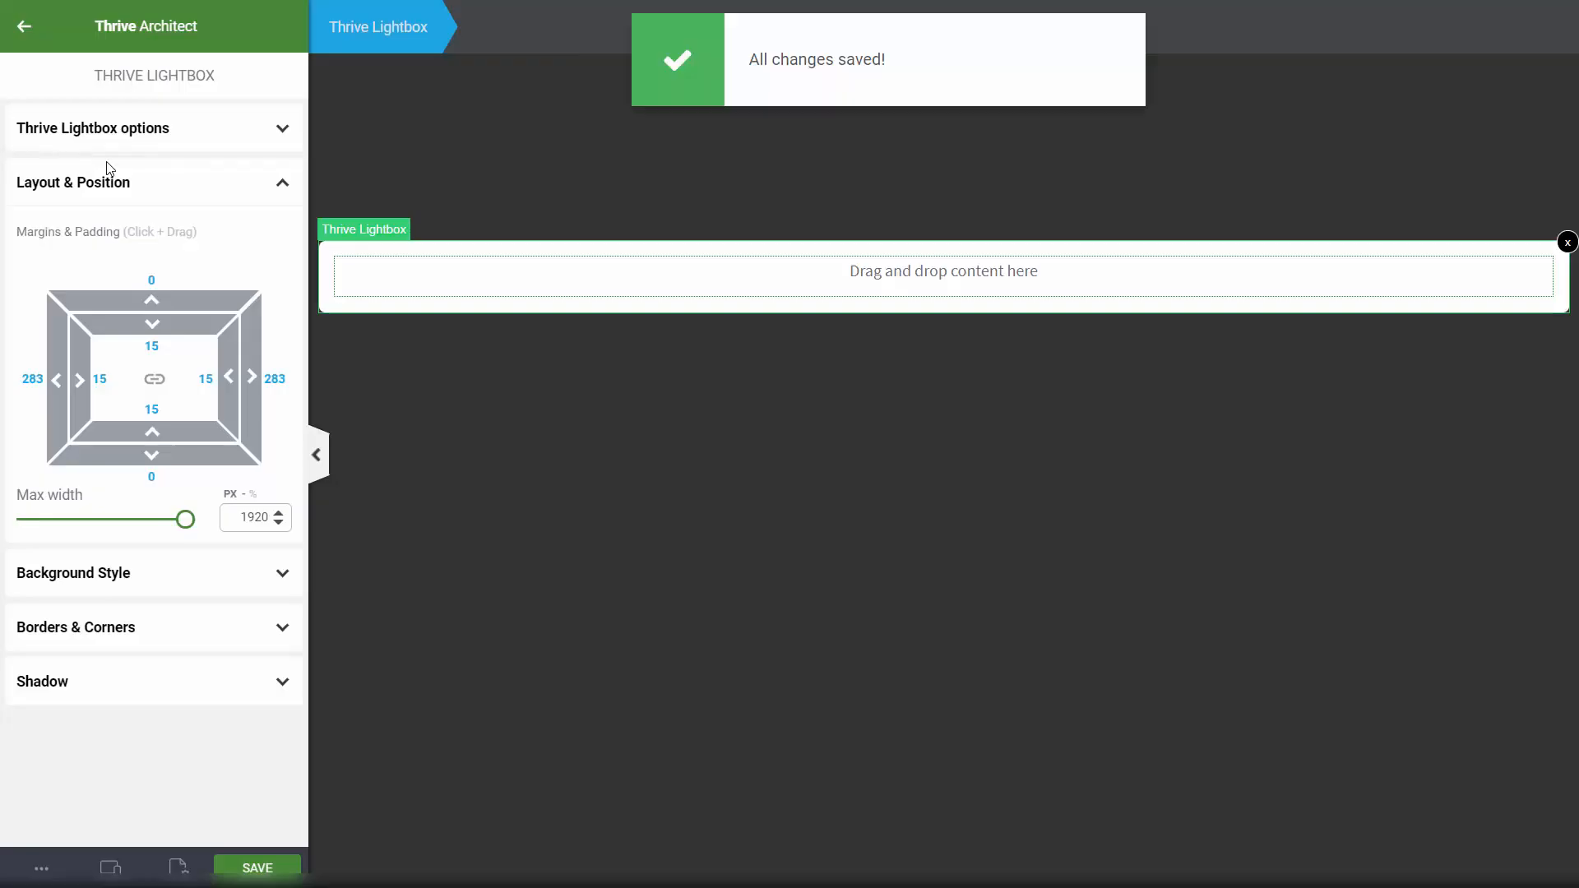
Step: Add a Heading 1 reading 'Get your FREE product, and subscribe to get new products regulary!'
left_click(25, 32)
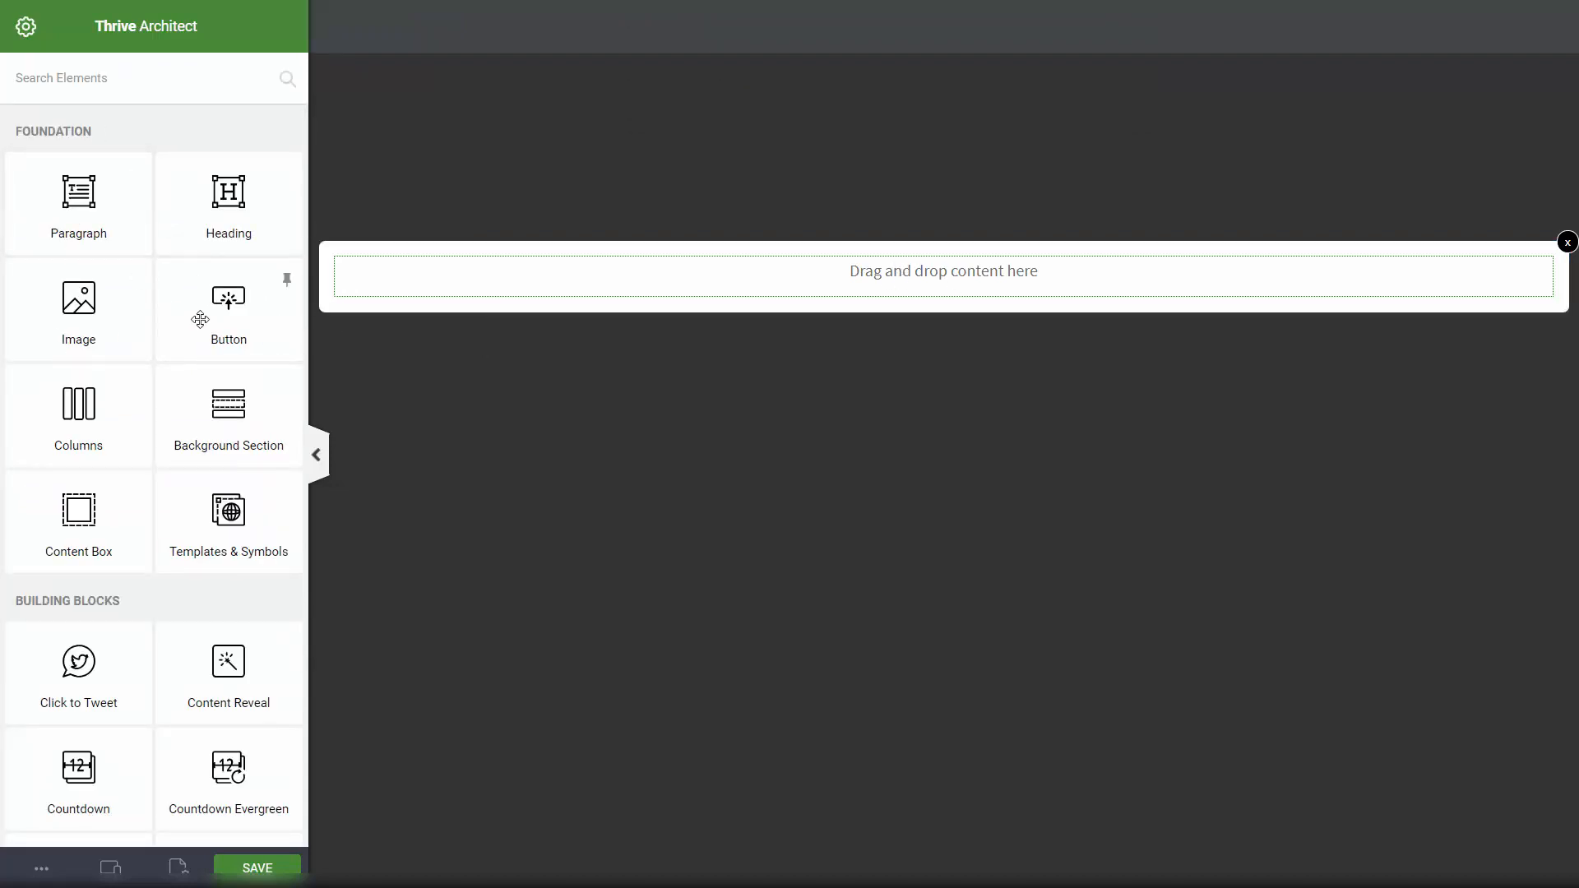
left_click_drag(234, 186, 945, 275)
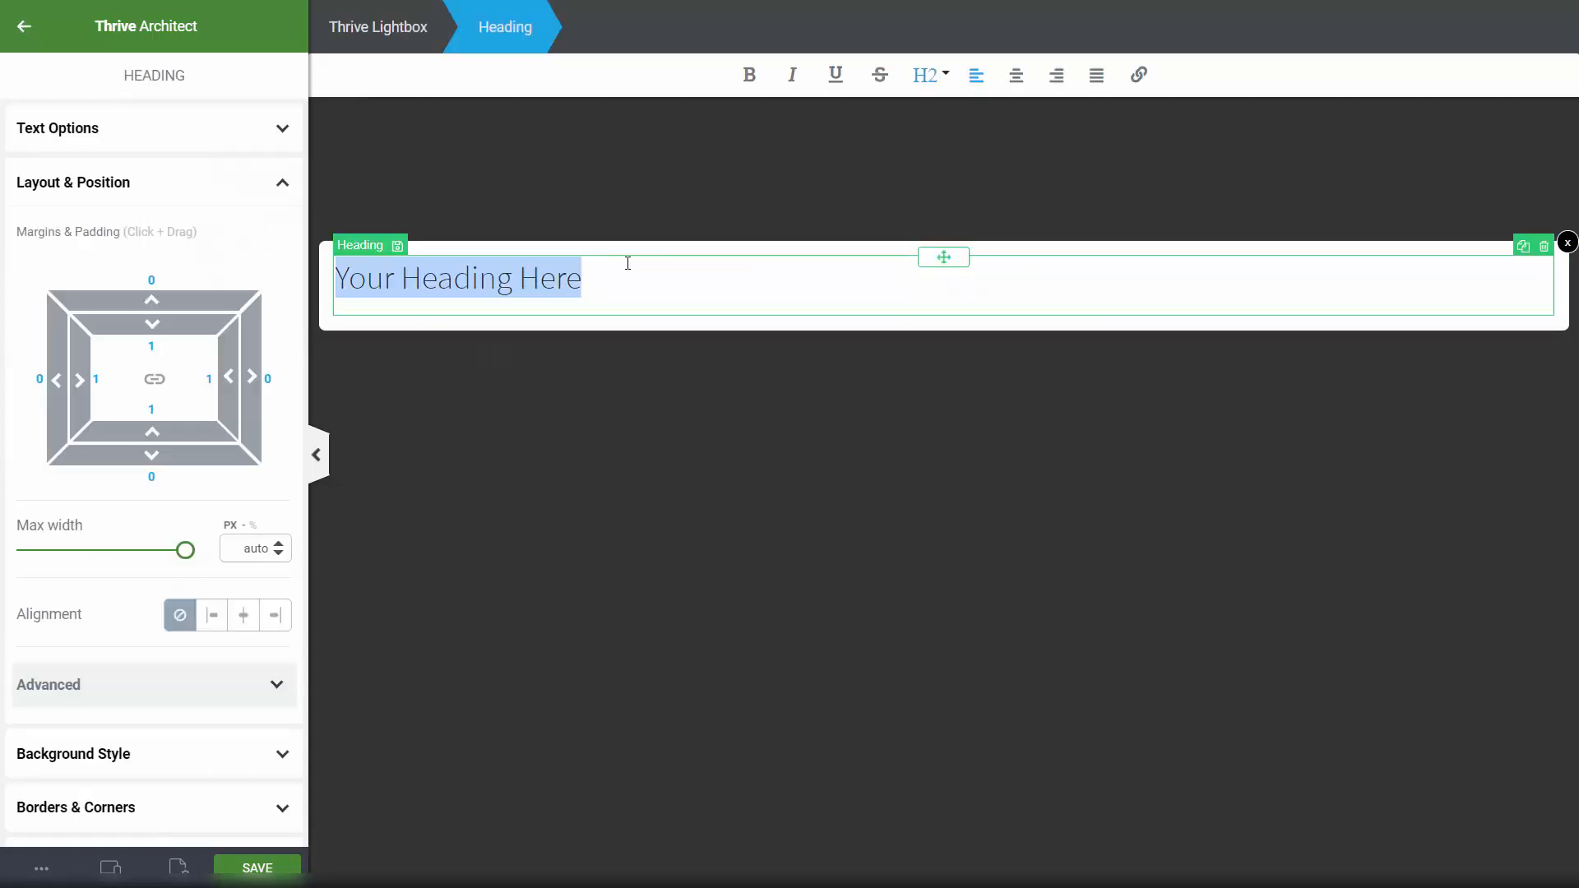
left_click(934, 75)
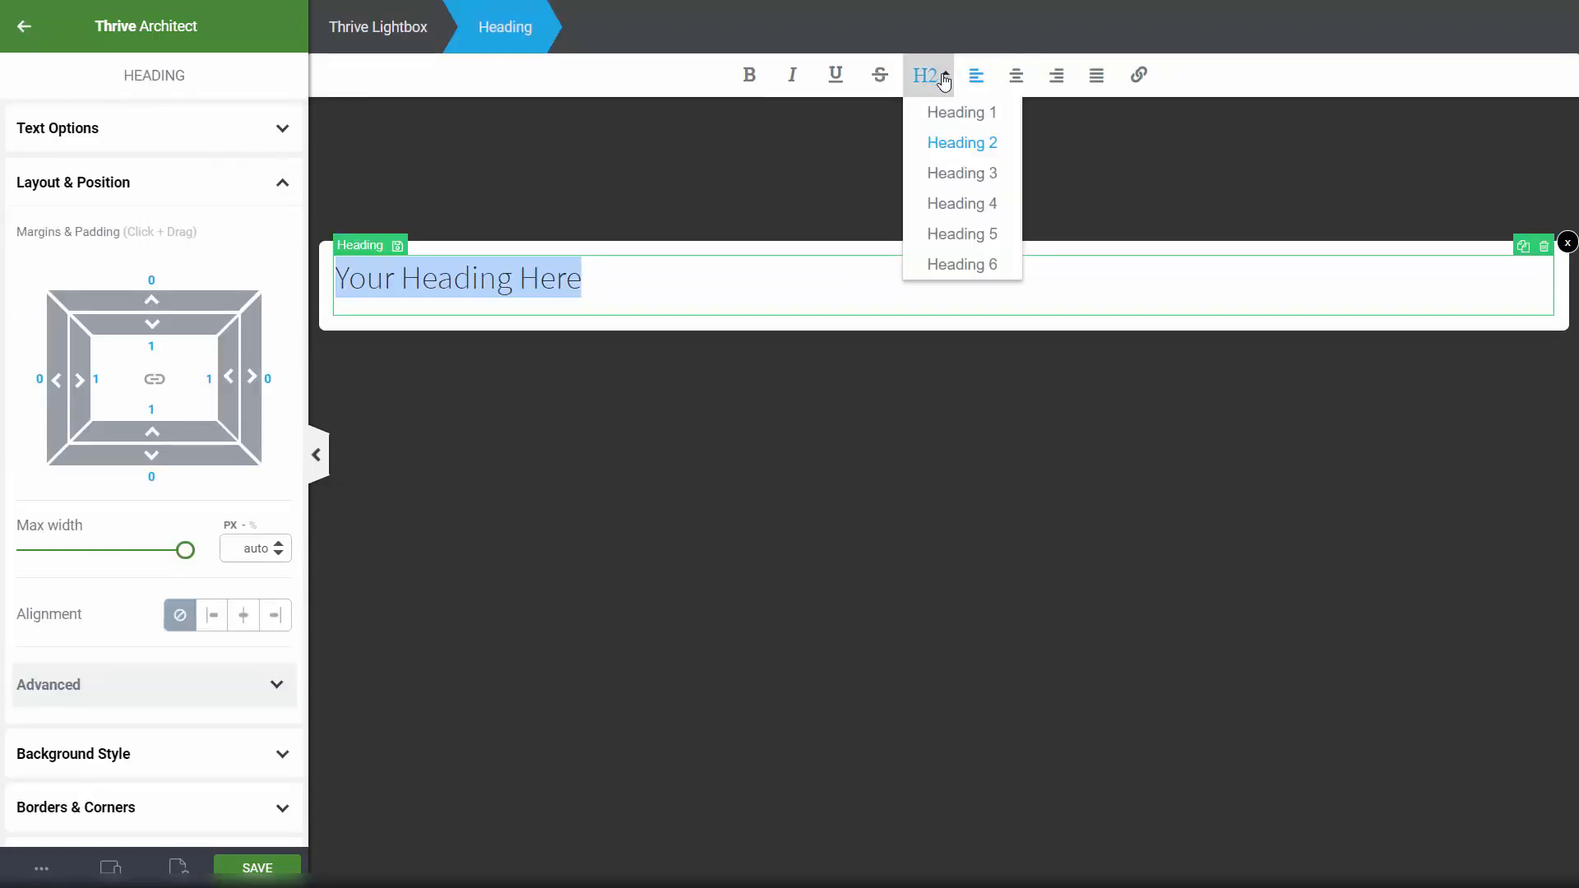
left_click(979, 120)
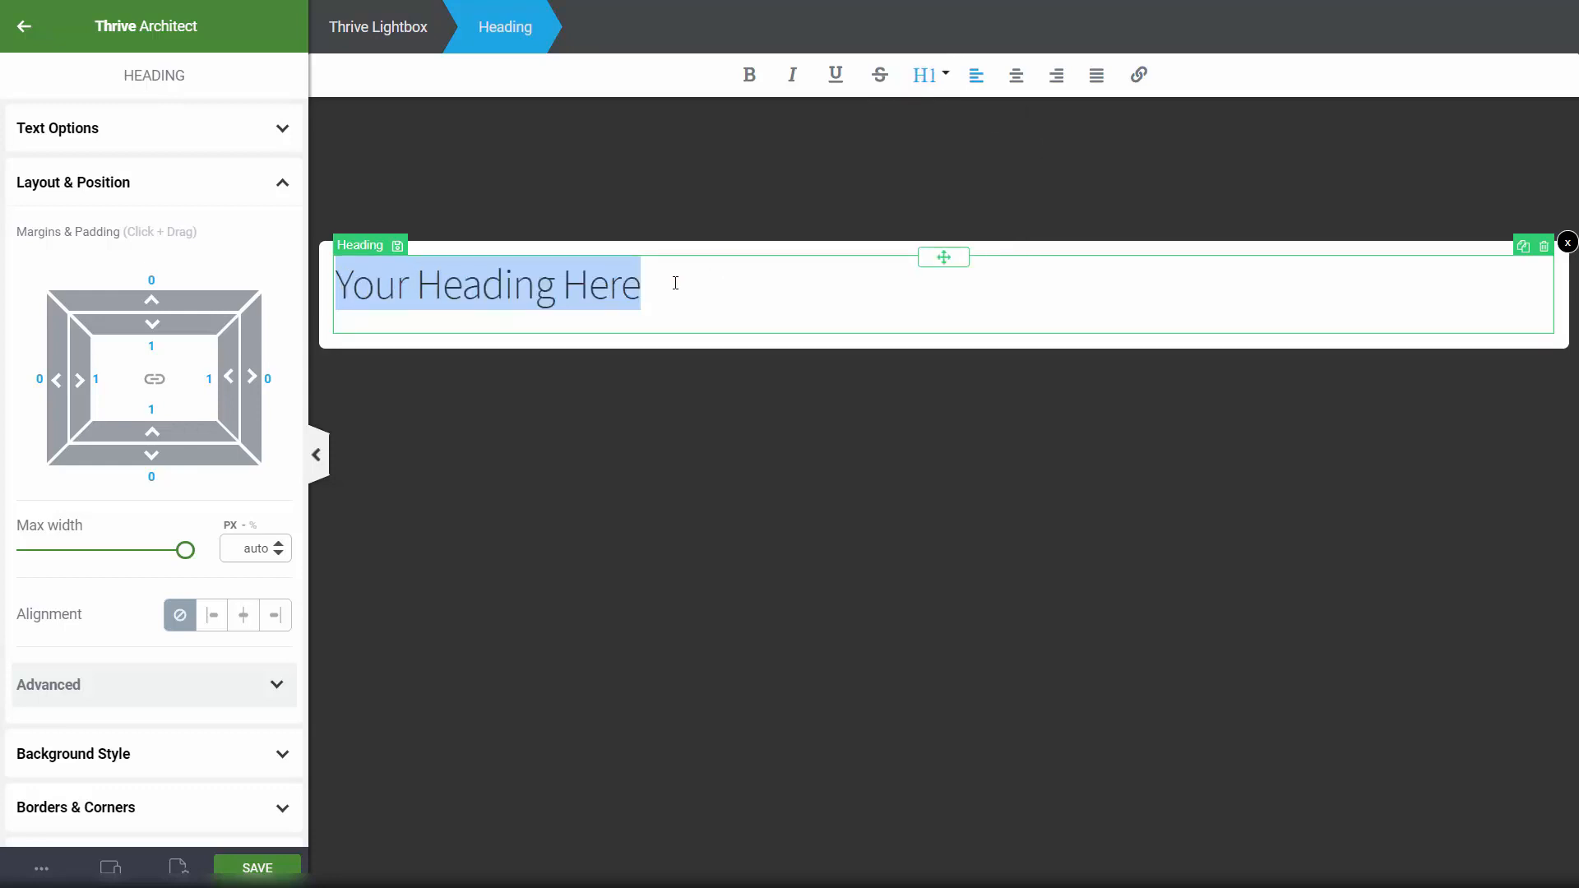
type("Get")
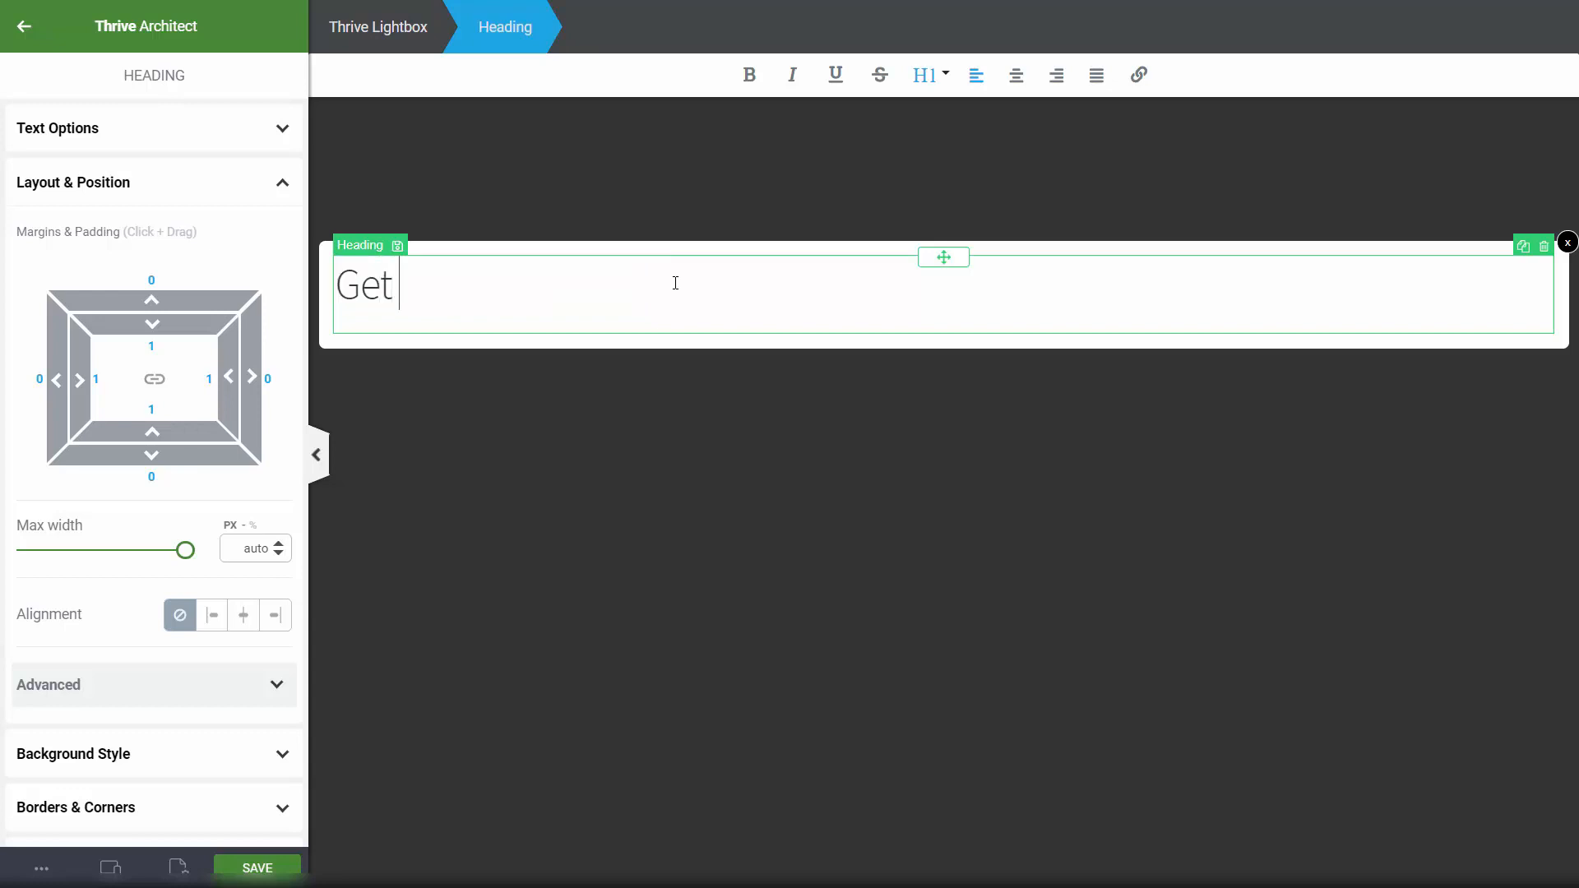
type(" your FREE ")
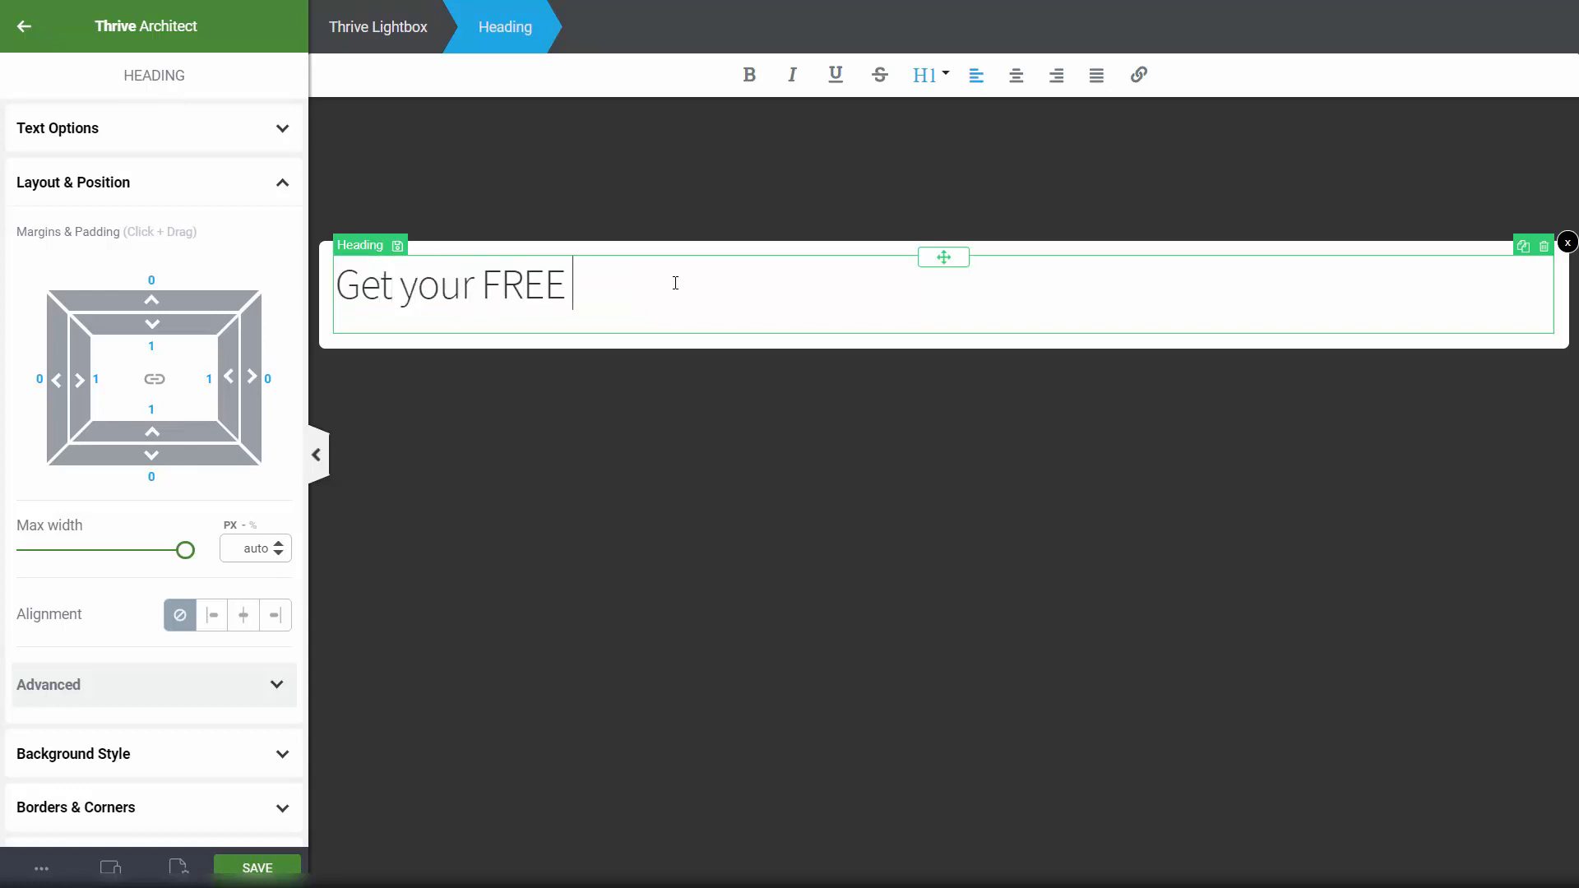
type("product, and subscrib")
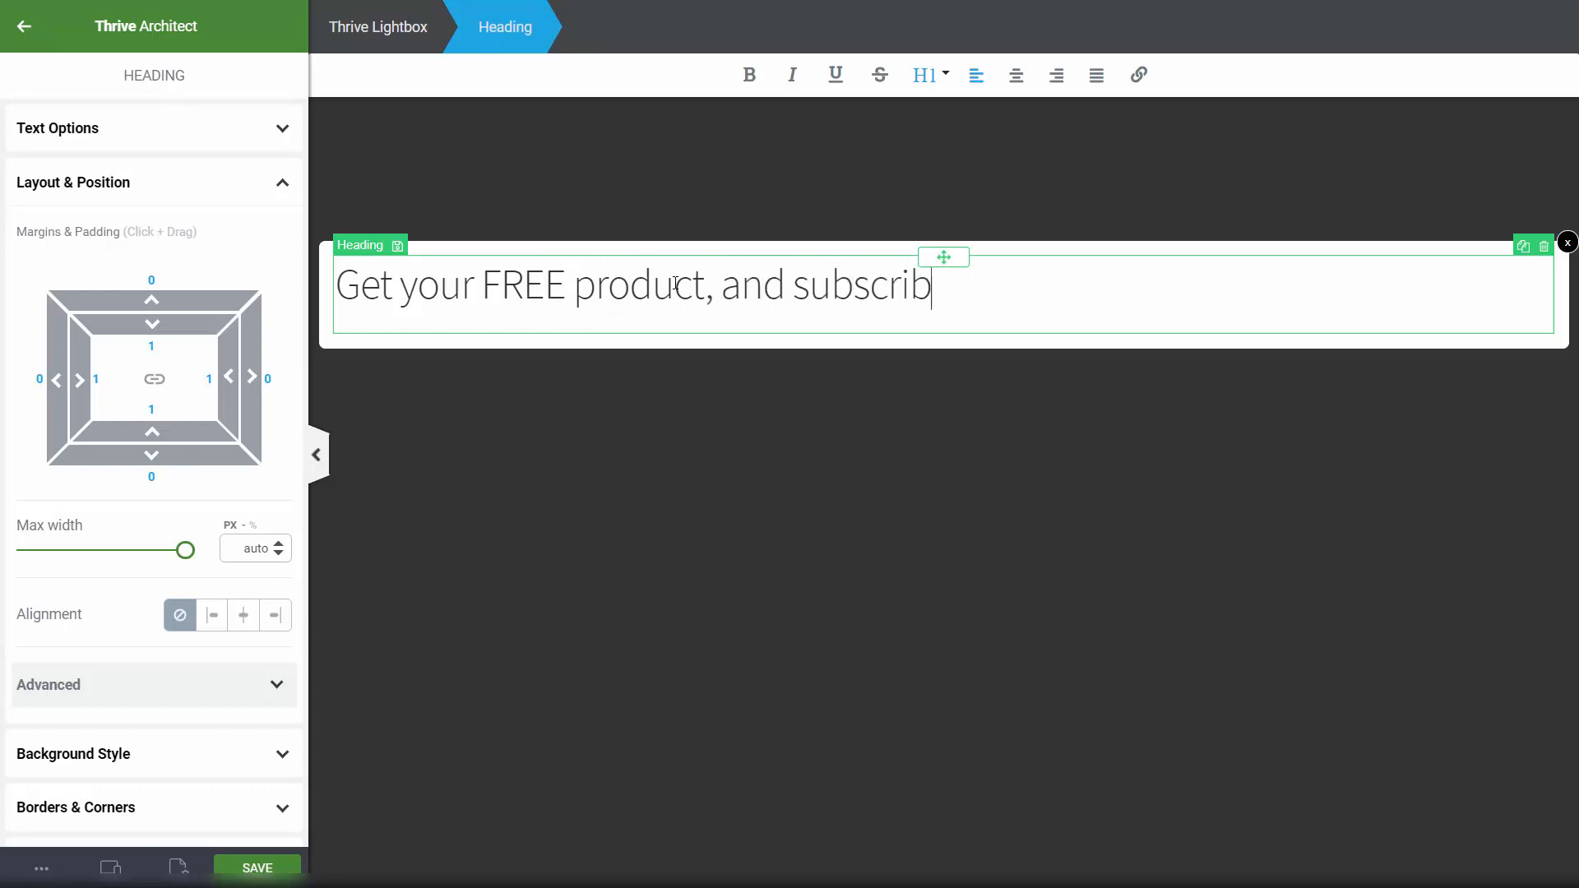
type("e to get ")
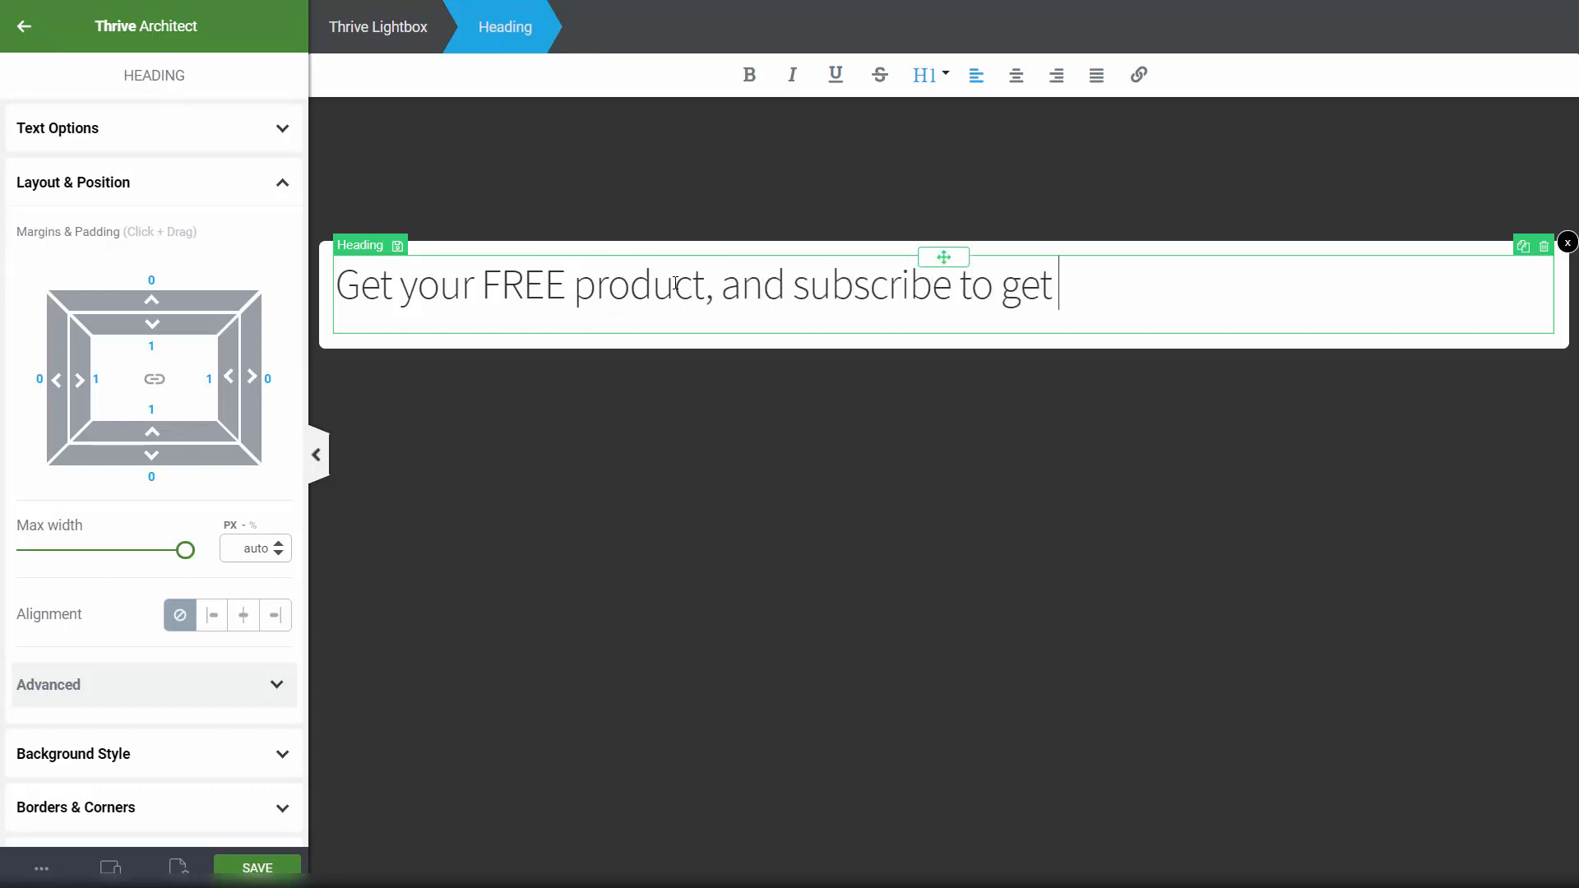
type("new products regura")
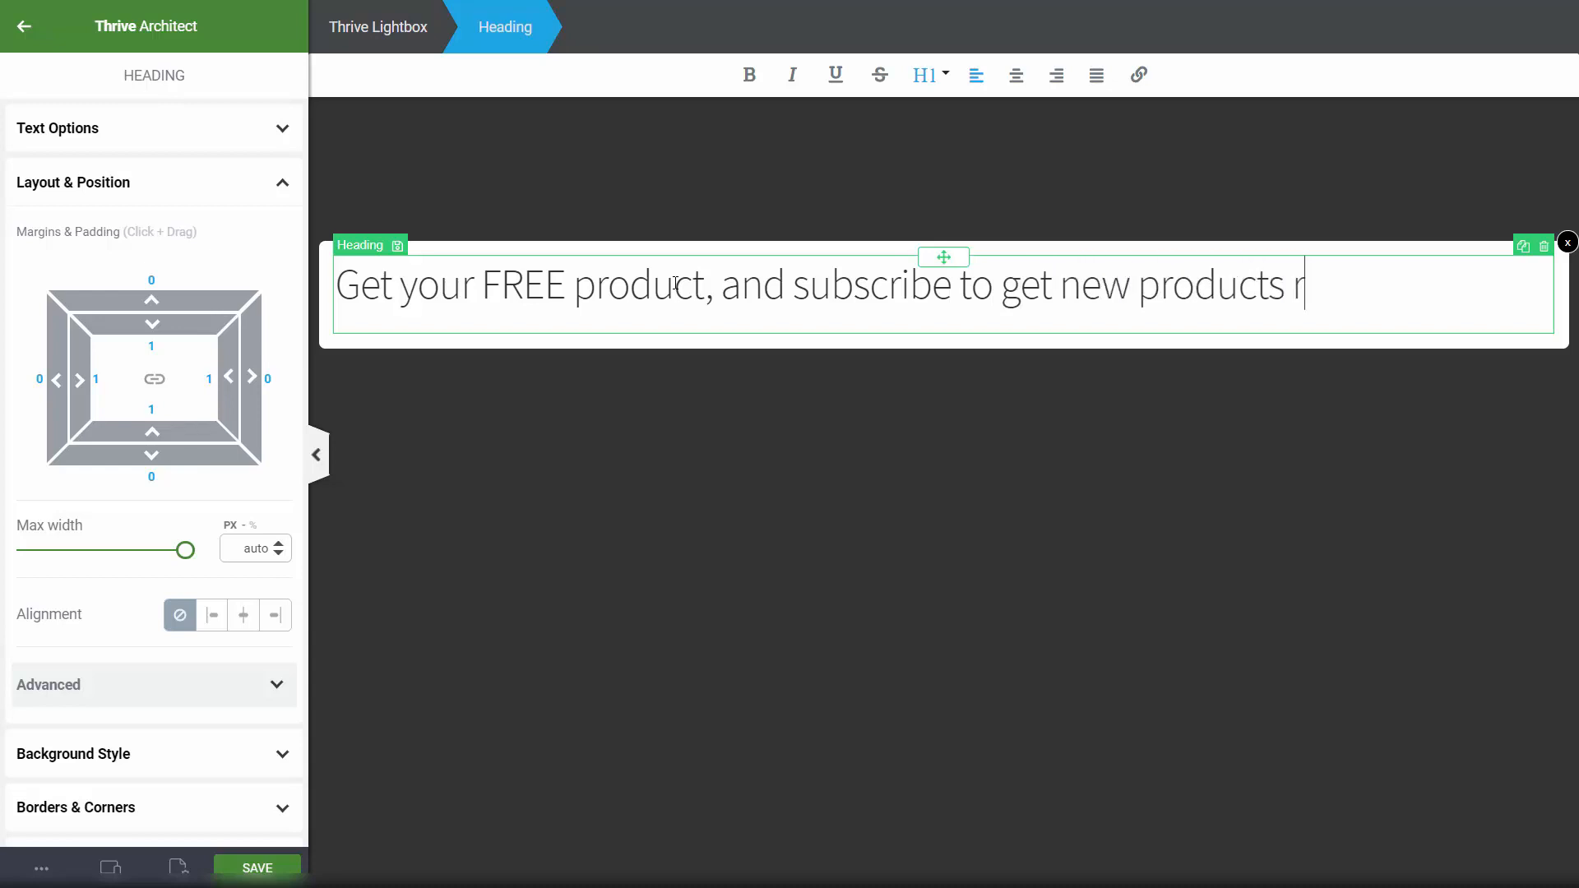
key("BackSpace")
key("BackSpace")
type("rarly!")
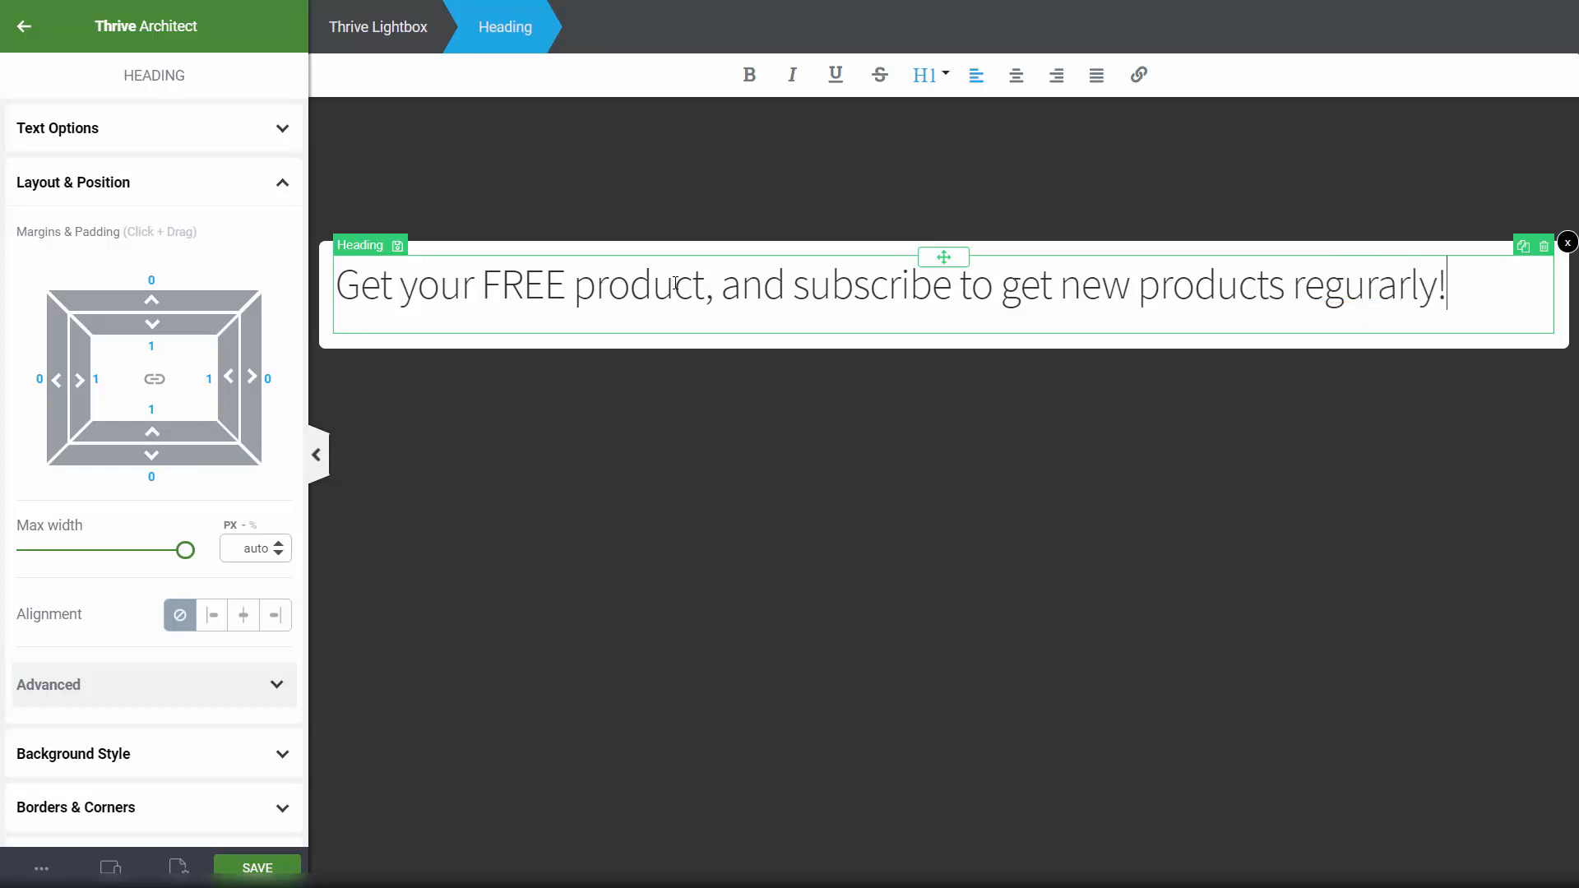
key("BackSpace")
key("BackSpace")
key("BackSpace")
key("BackSpace")
key("BackSpace")
key("BackSpace")
key("BackSpace")
key("BackSpace")
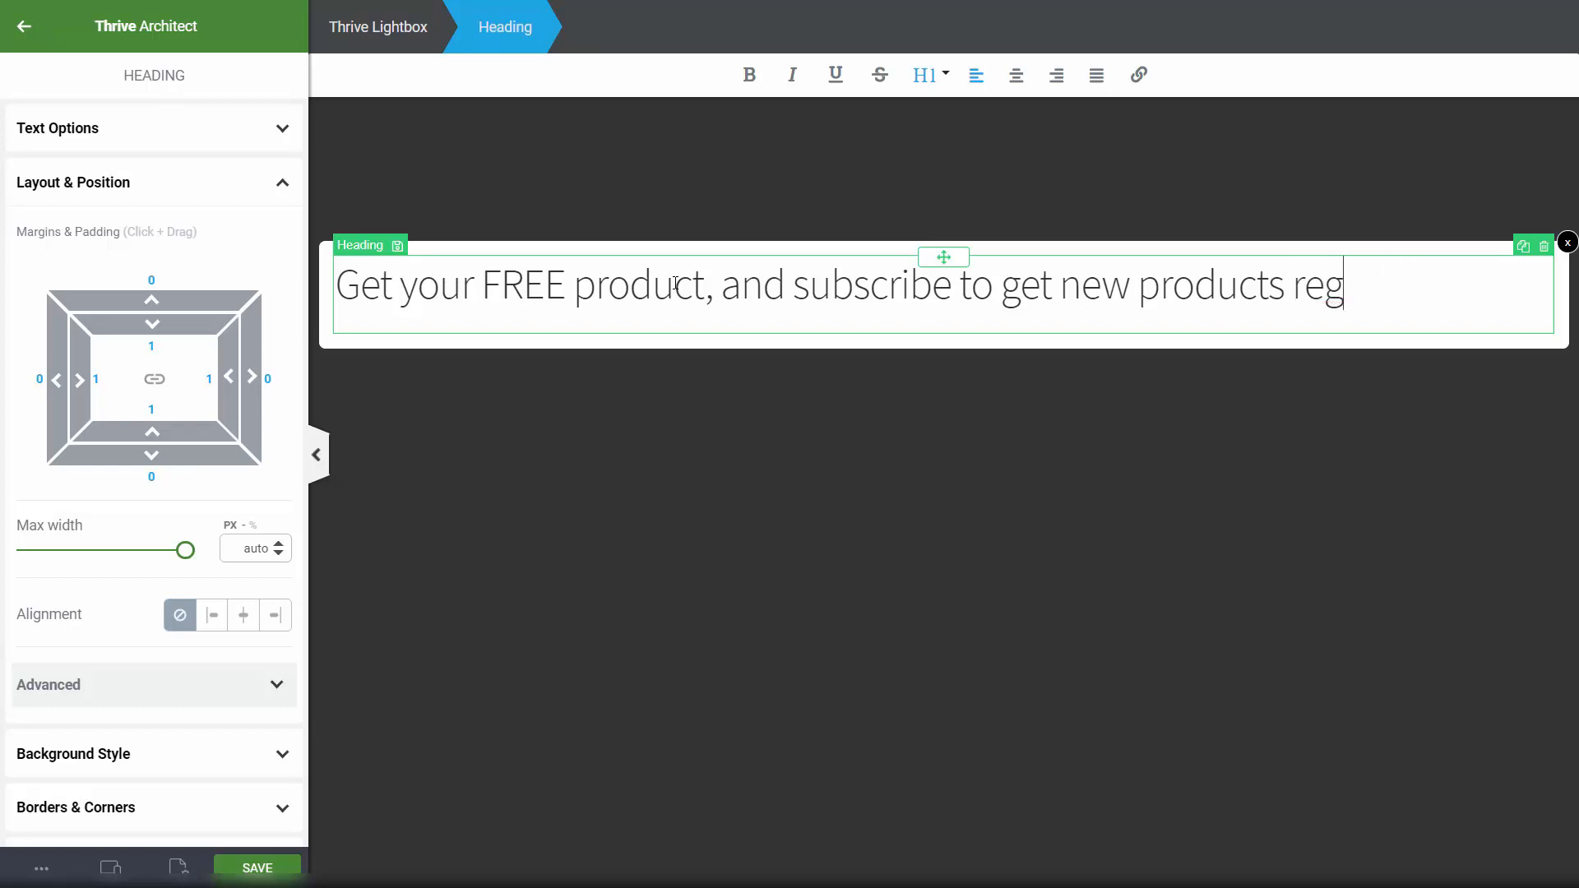
type("gura")
key("BackSpace")
key("BackSpace")
type("lary!")
key("BackSpace")
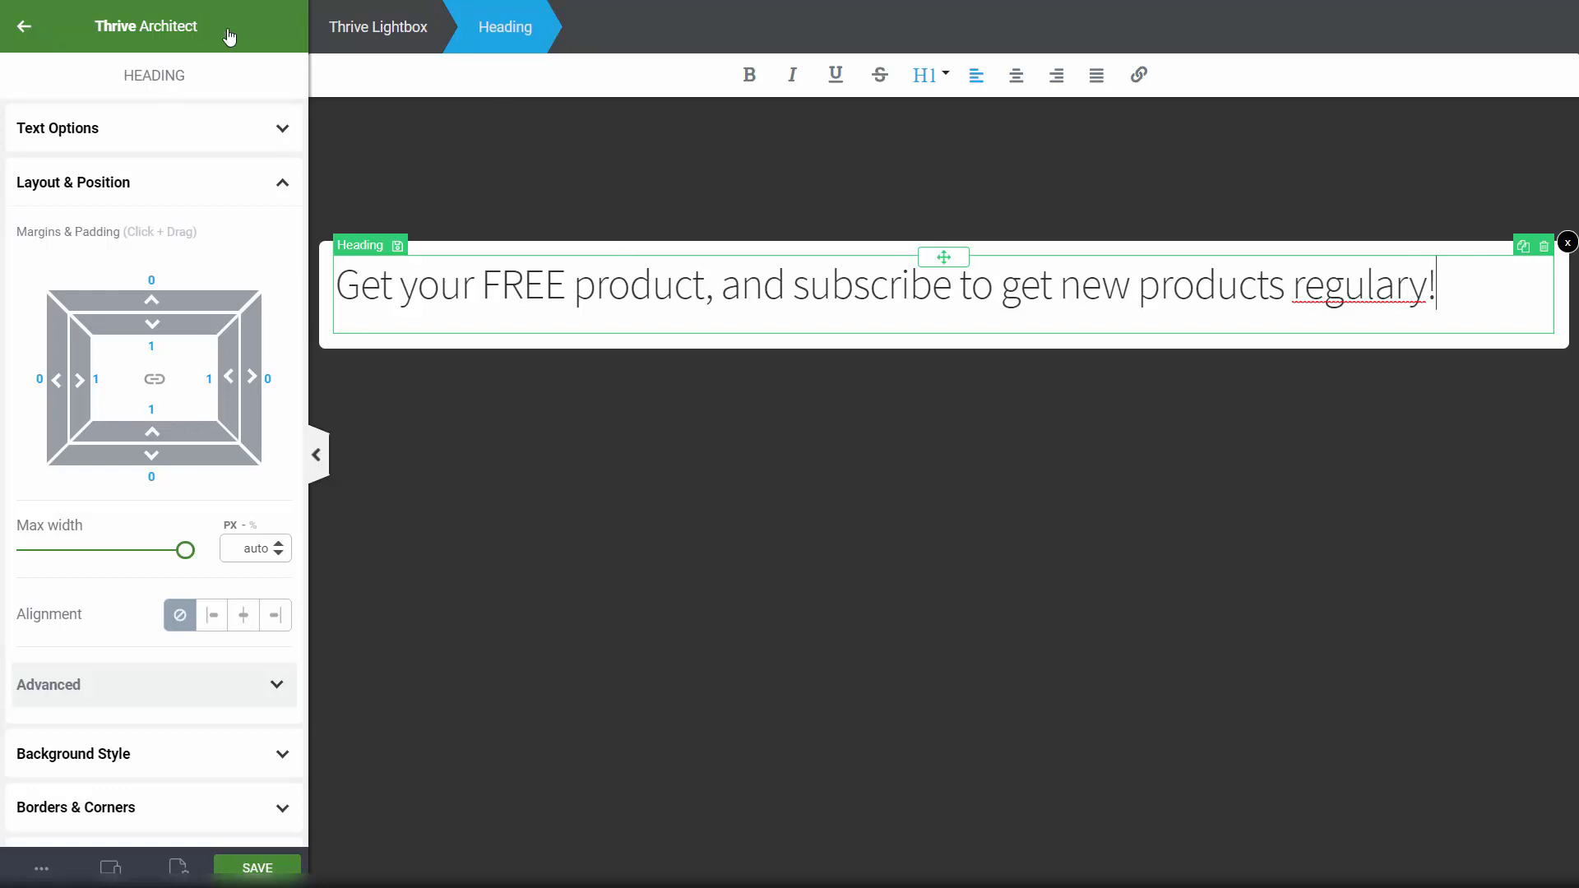
Step: Centre the heading text and make it bold
key("ctrl+a")
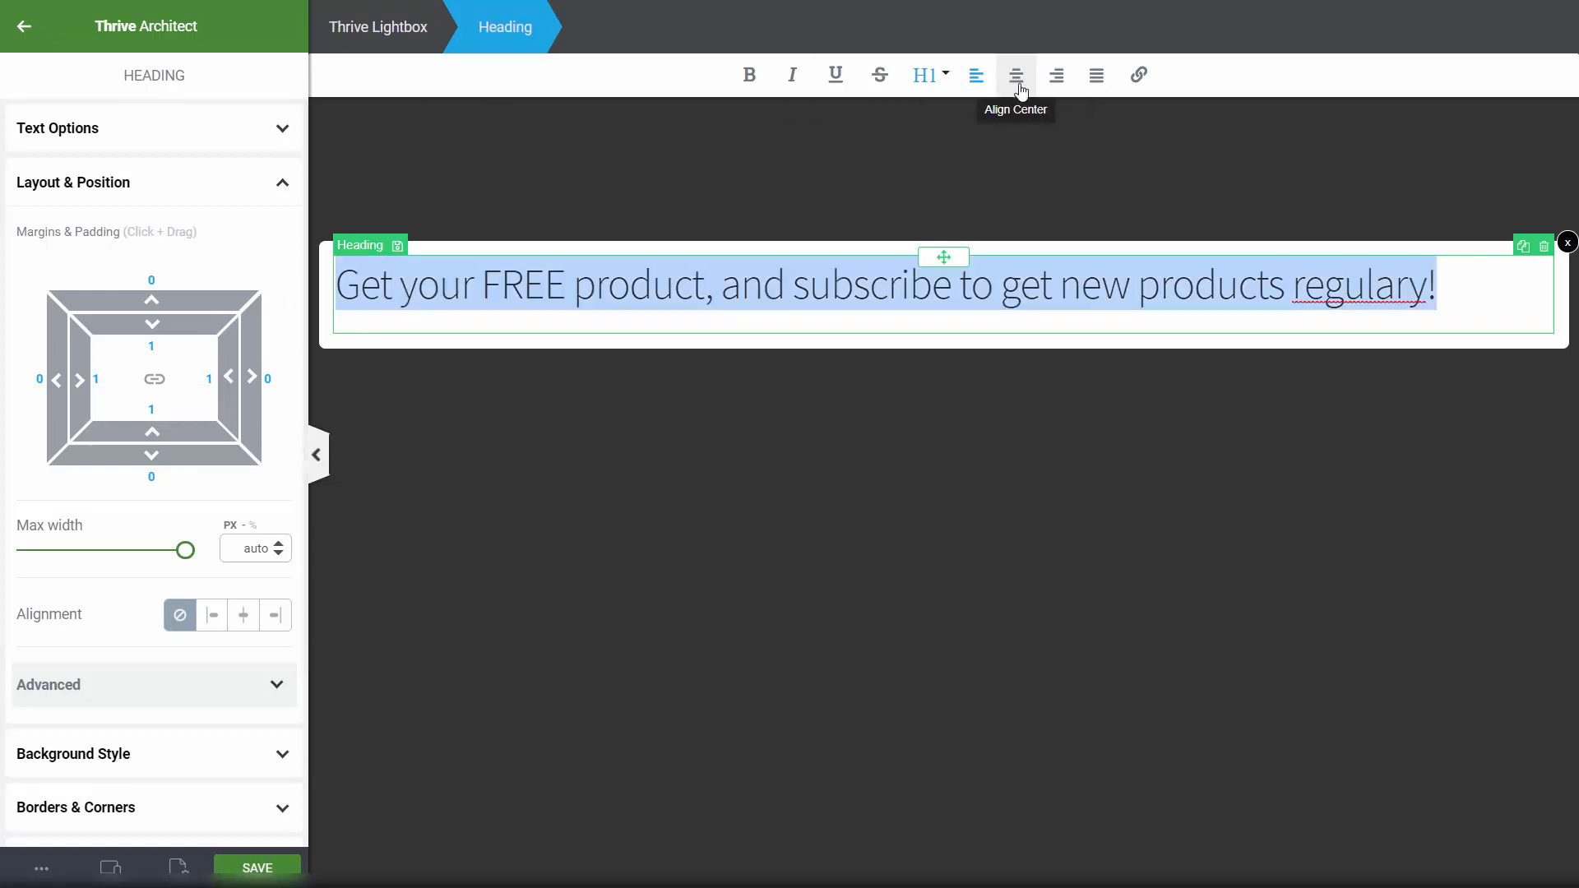
left_click(1017, 74)
left_click(1218, 385)
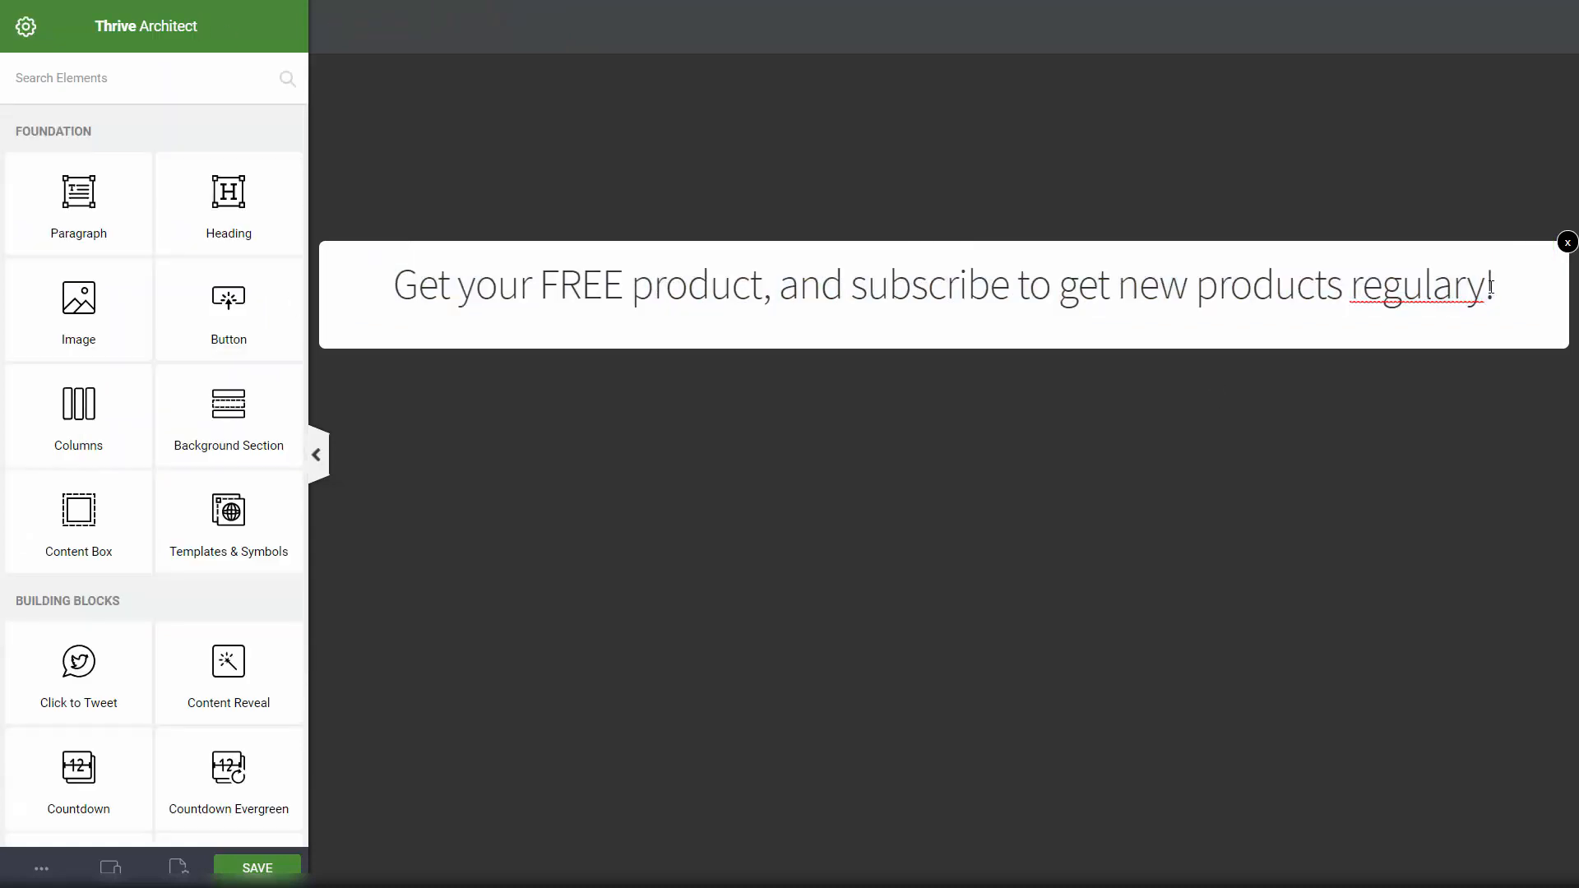
left_click(1399, 306)
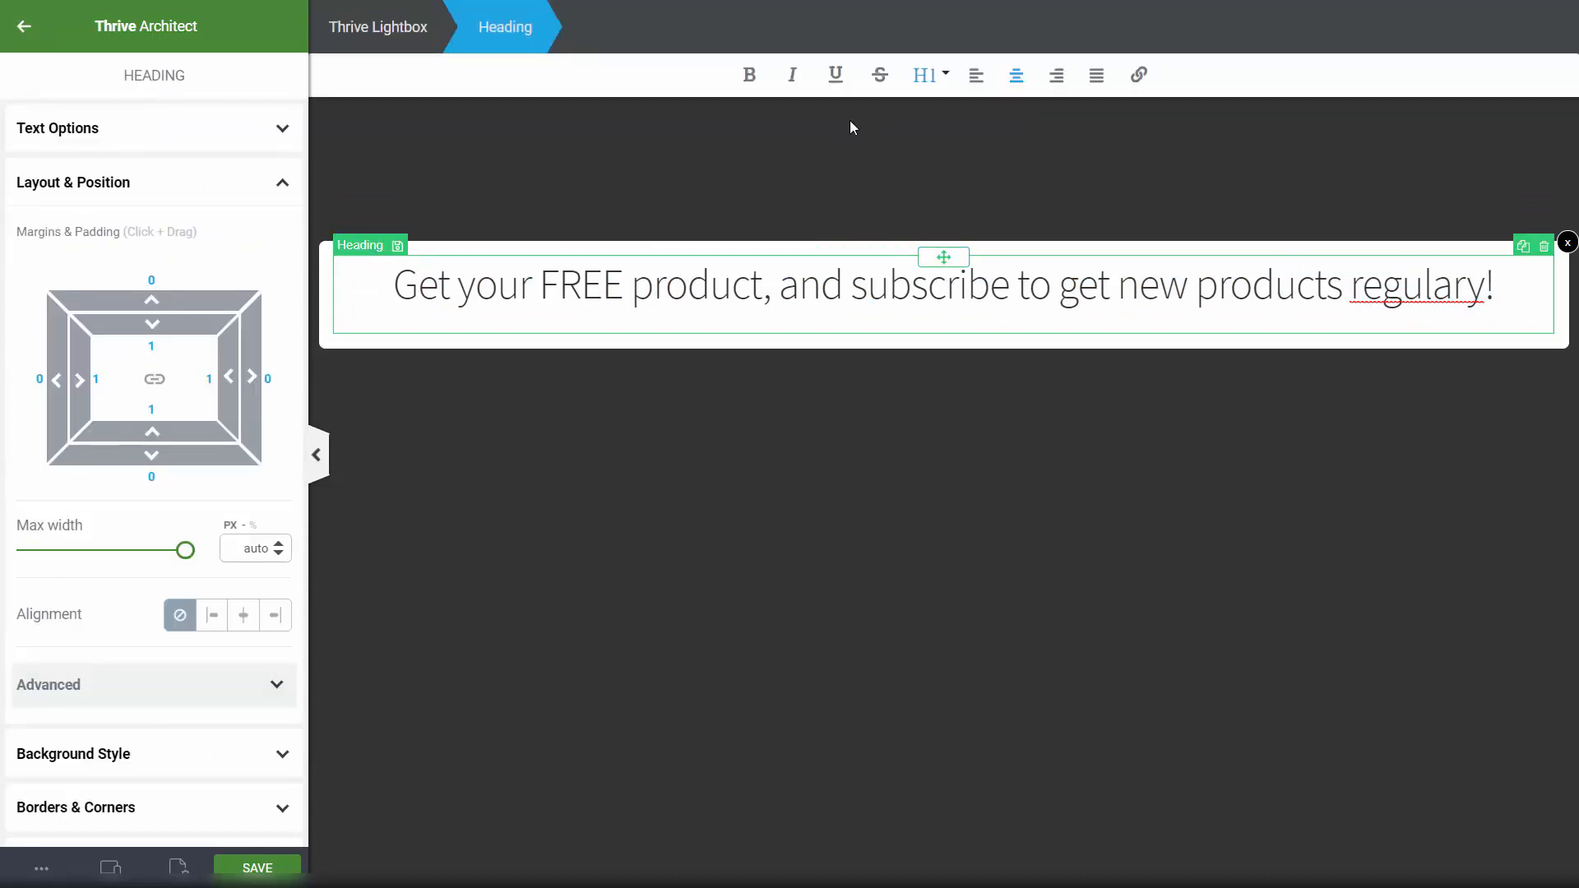
key("ctrl+a")
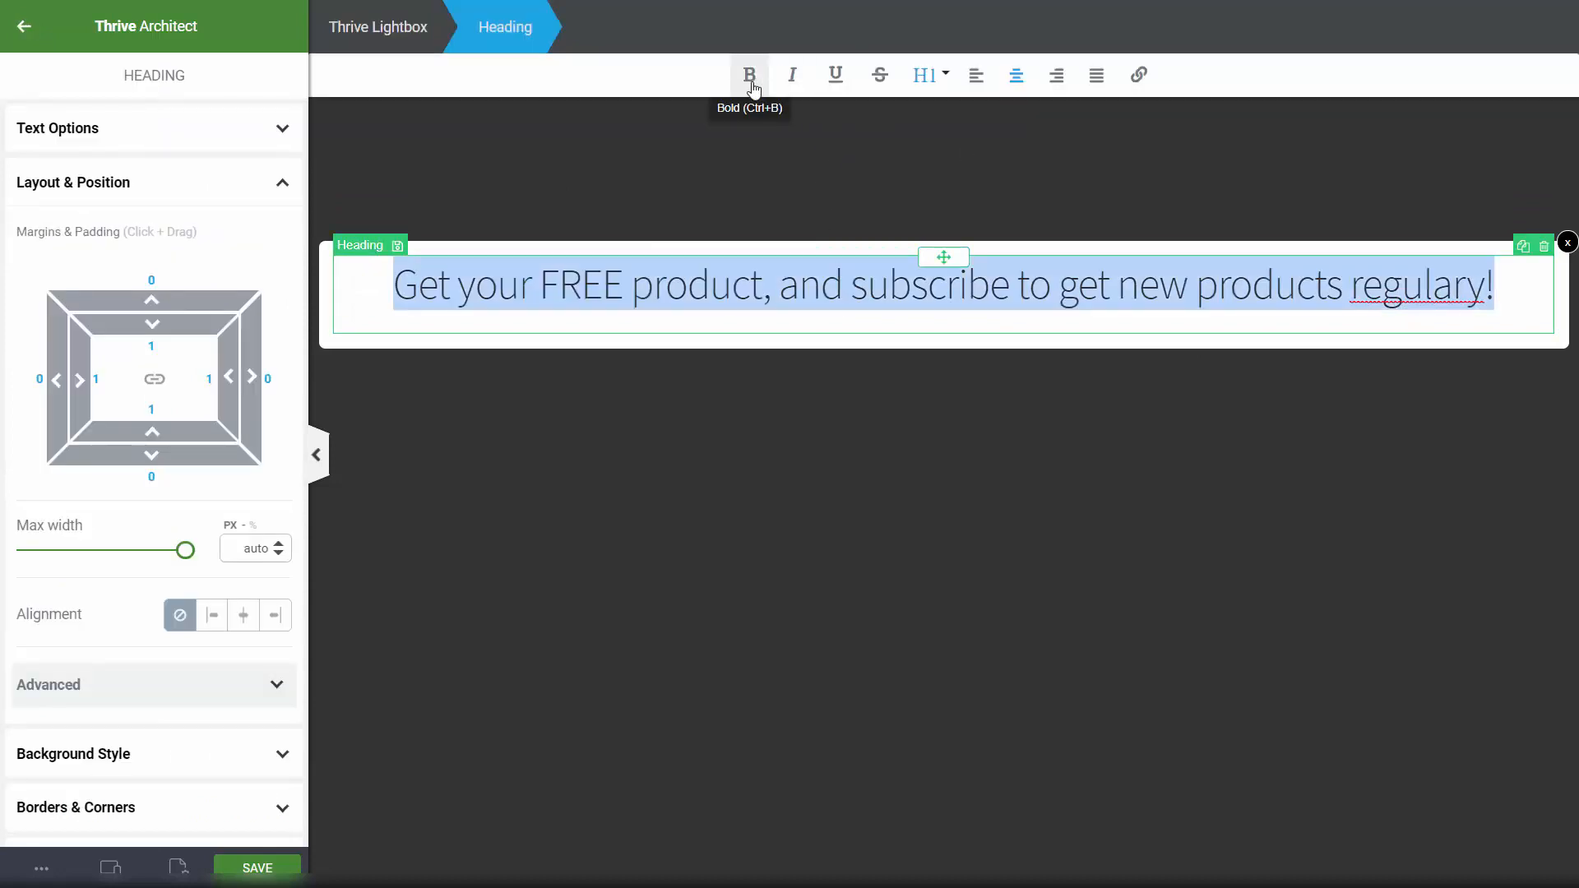
left_click(750, 82)
left_click(1084, 284)
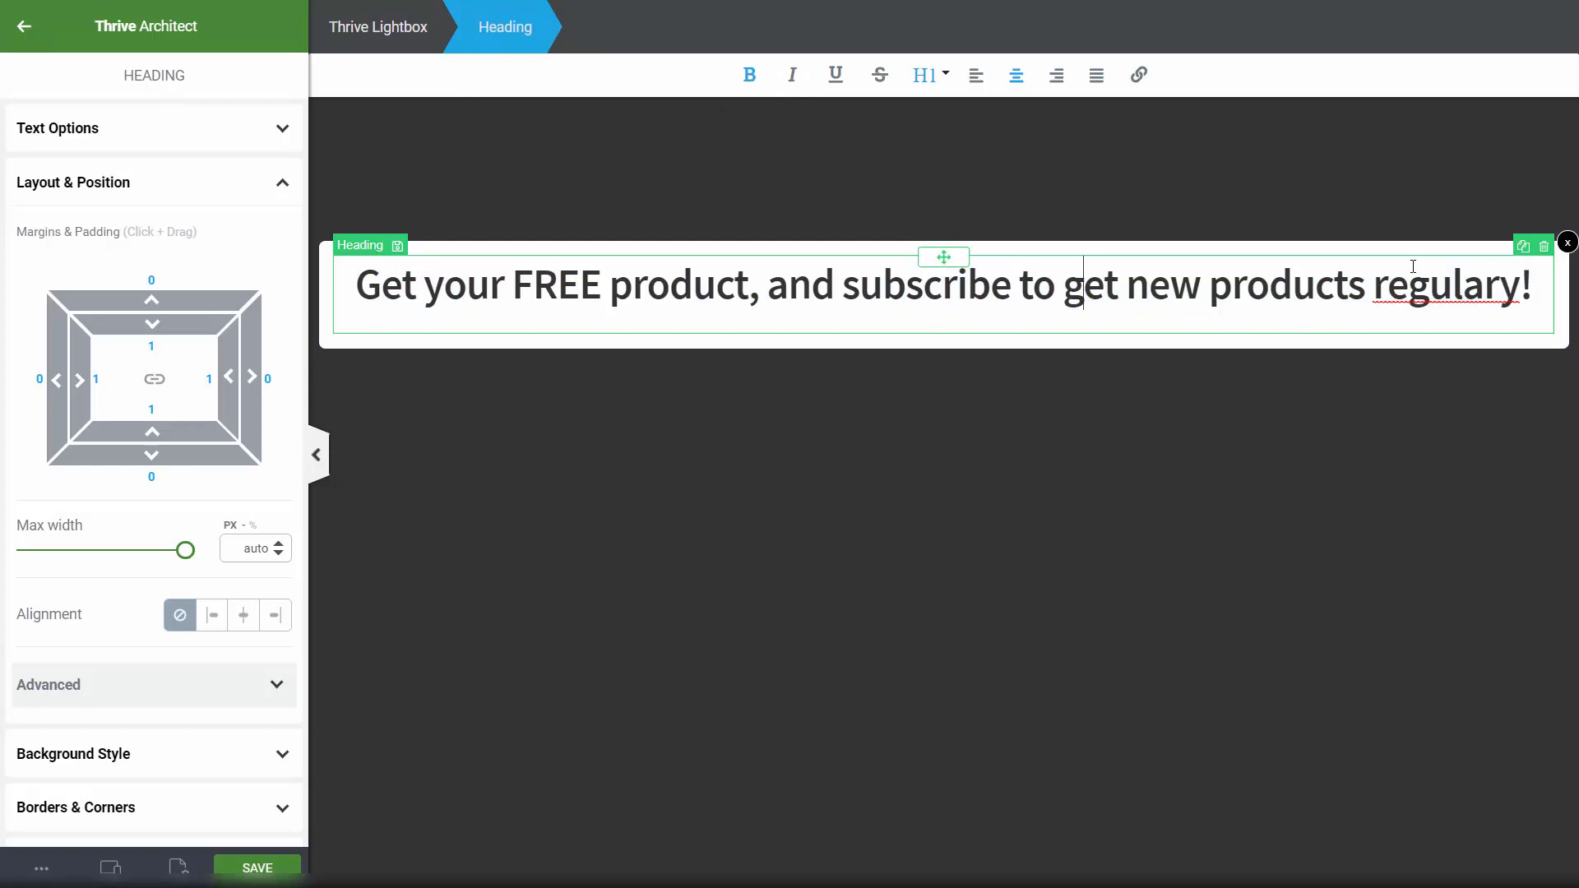
left_click(1462, 289)
Step: Add a paragraph below the heading about the limited-time offer with 99 pcs left, then save
left_click(807, 458)
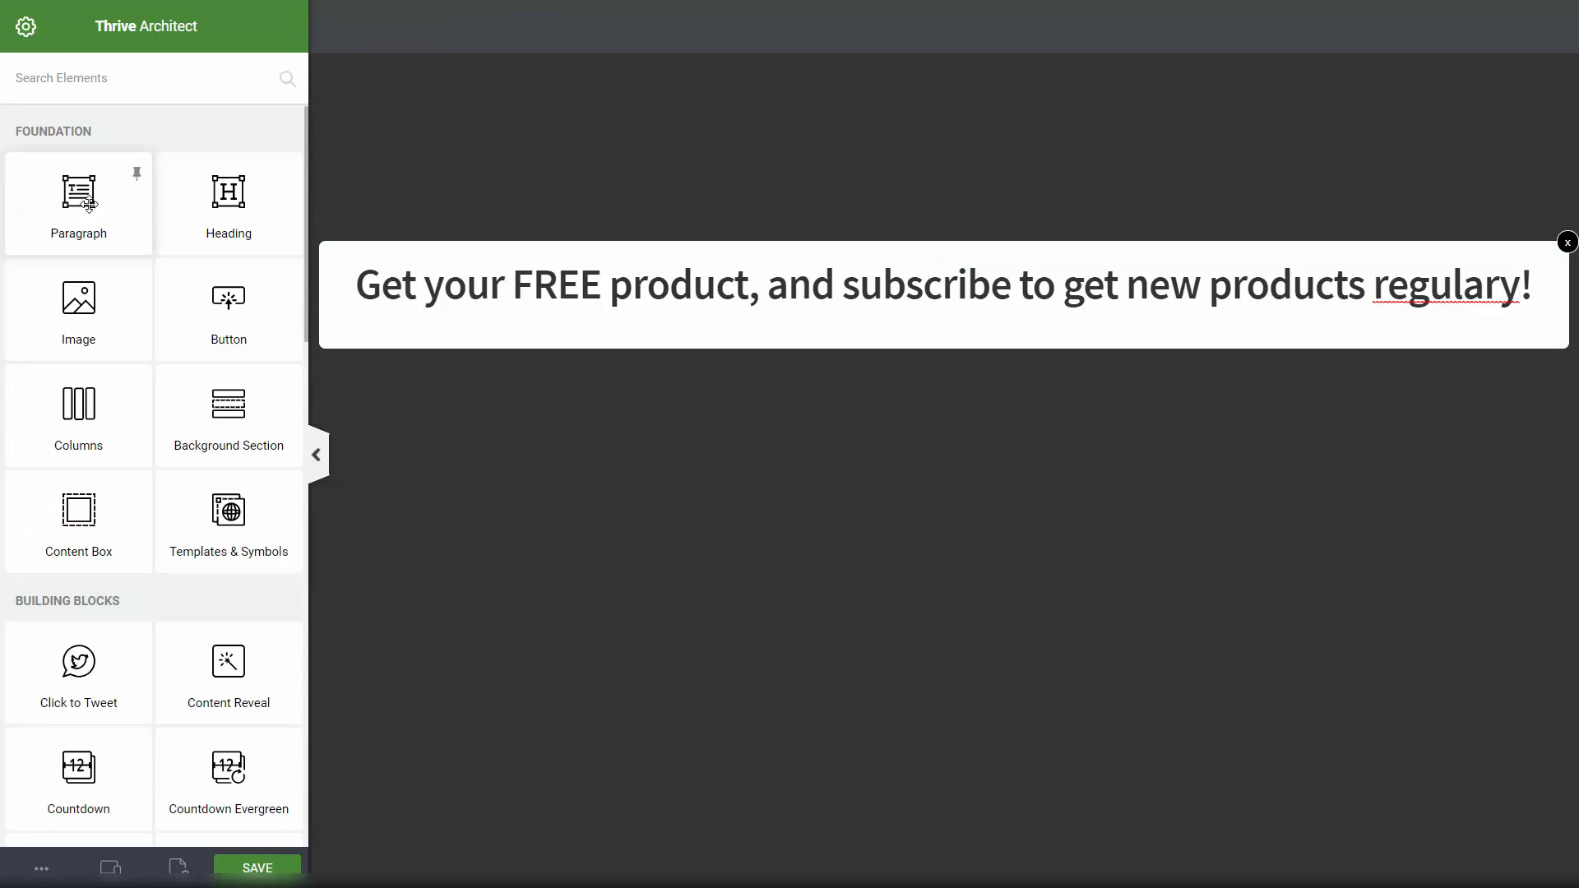
left_click_drag(90, 205, 944, 343)
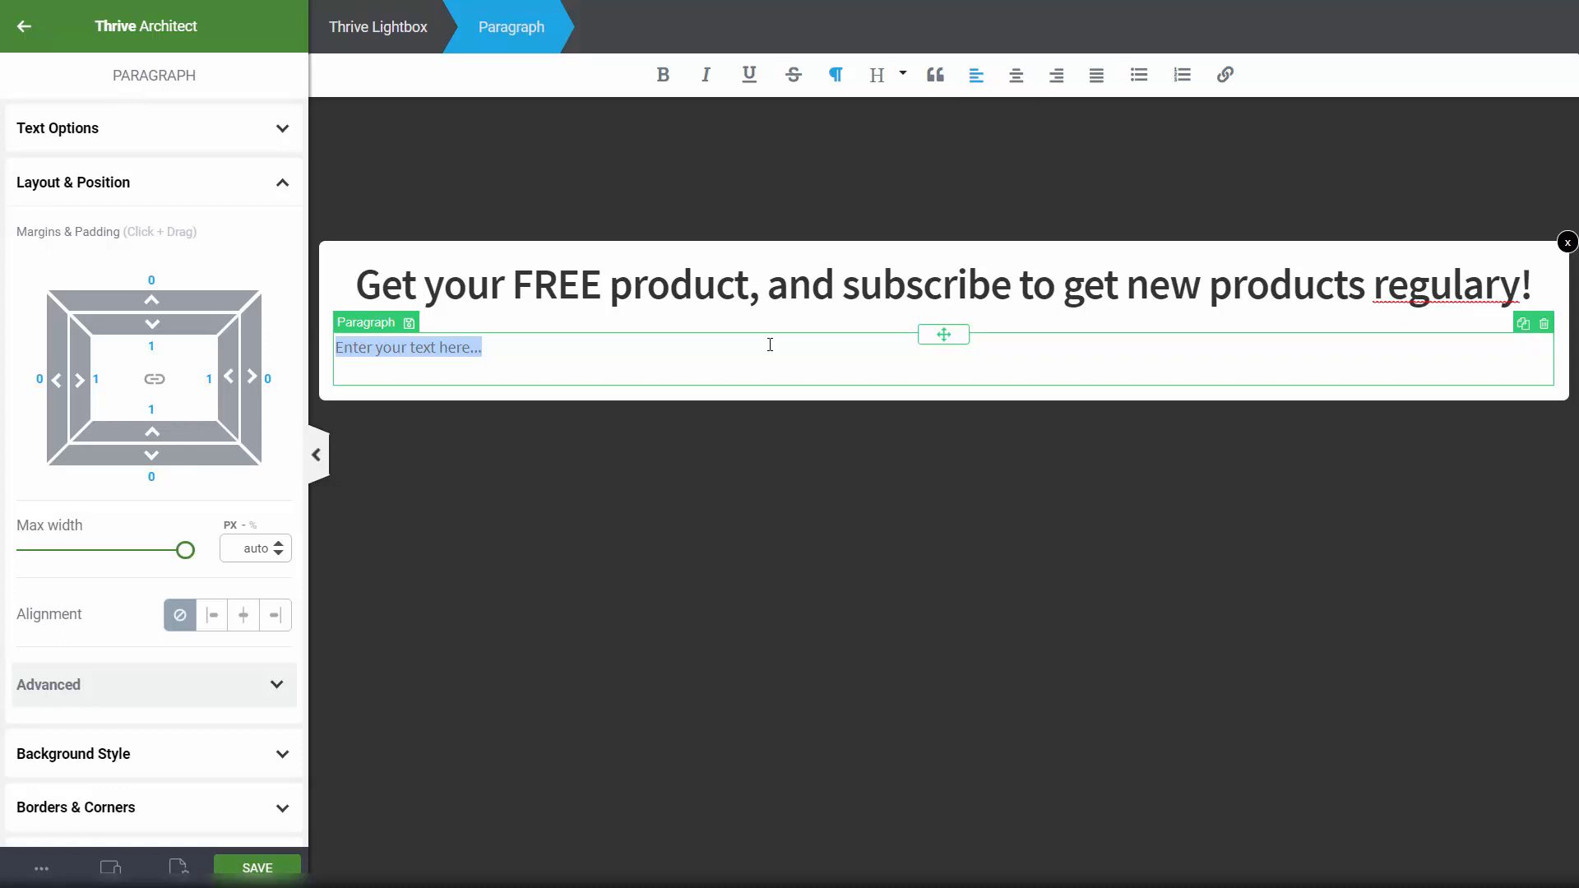
type("This awesome product i")
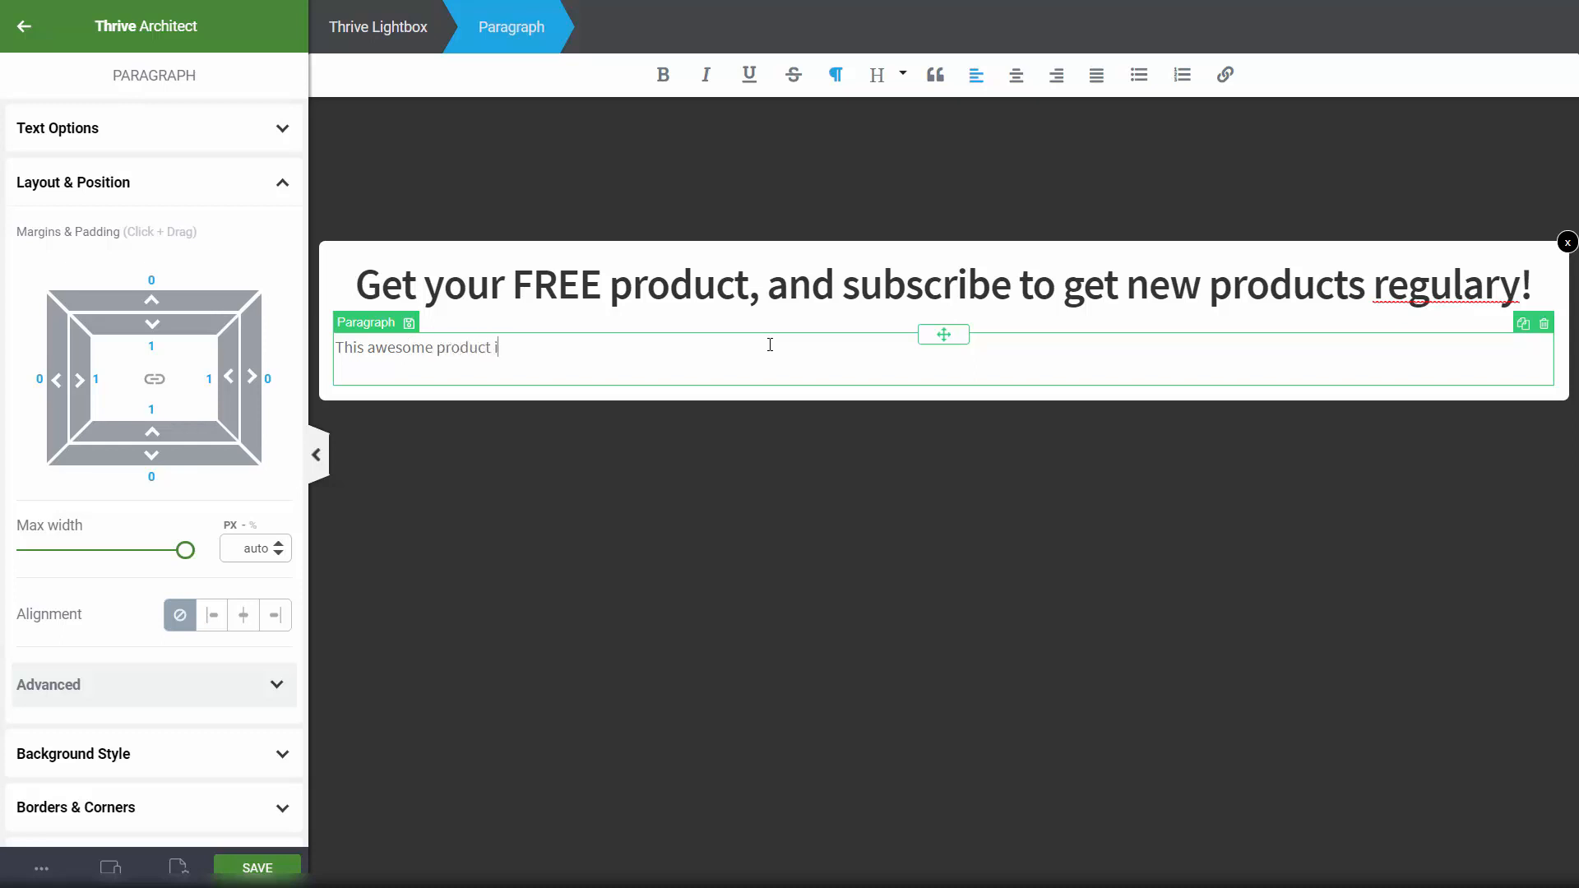
type("s avialable fo")
key("BackSpace")
key("BackSpace")
key("BackSpace")
key("BackSpace")
key("BackSpace")
type("for")
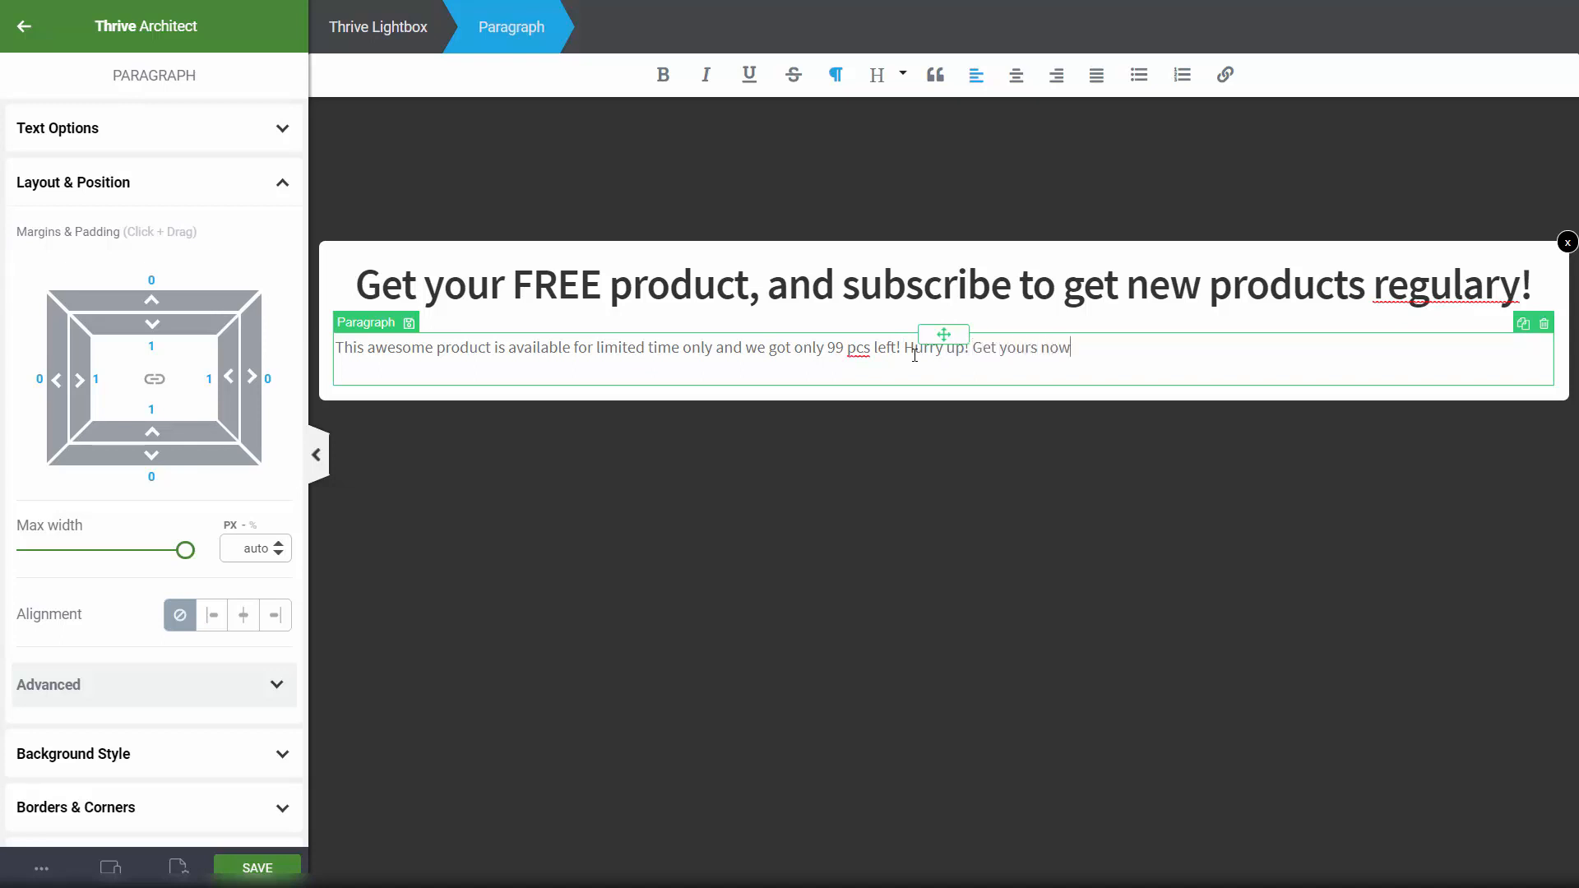
type("!!!!!!!!!!!!!!!!!!!!!!!!!!!!!!!!!!!!!!!!!!!")
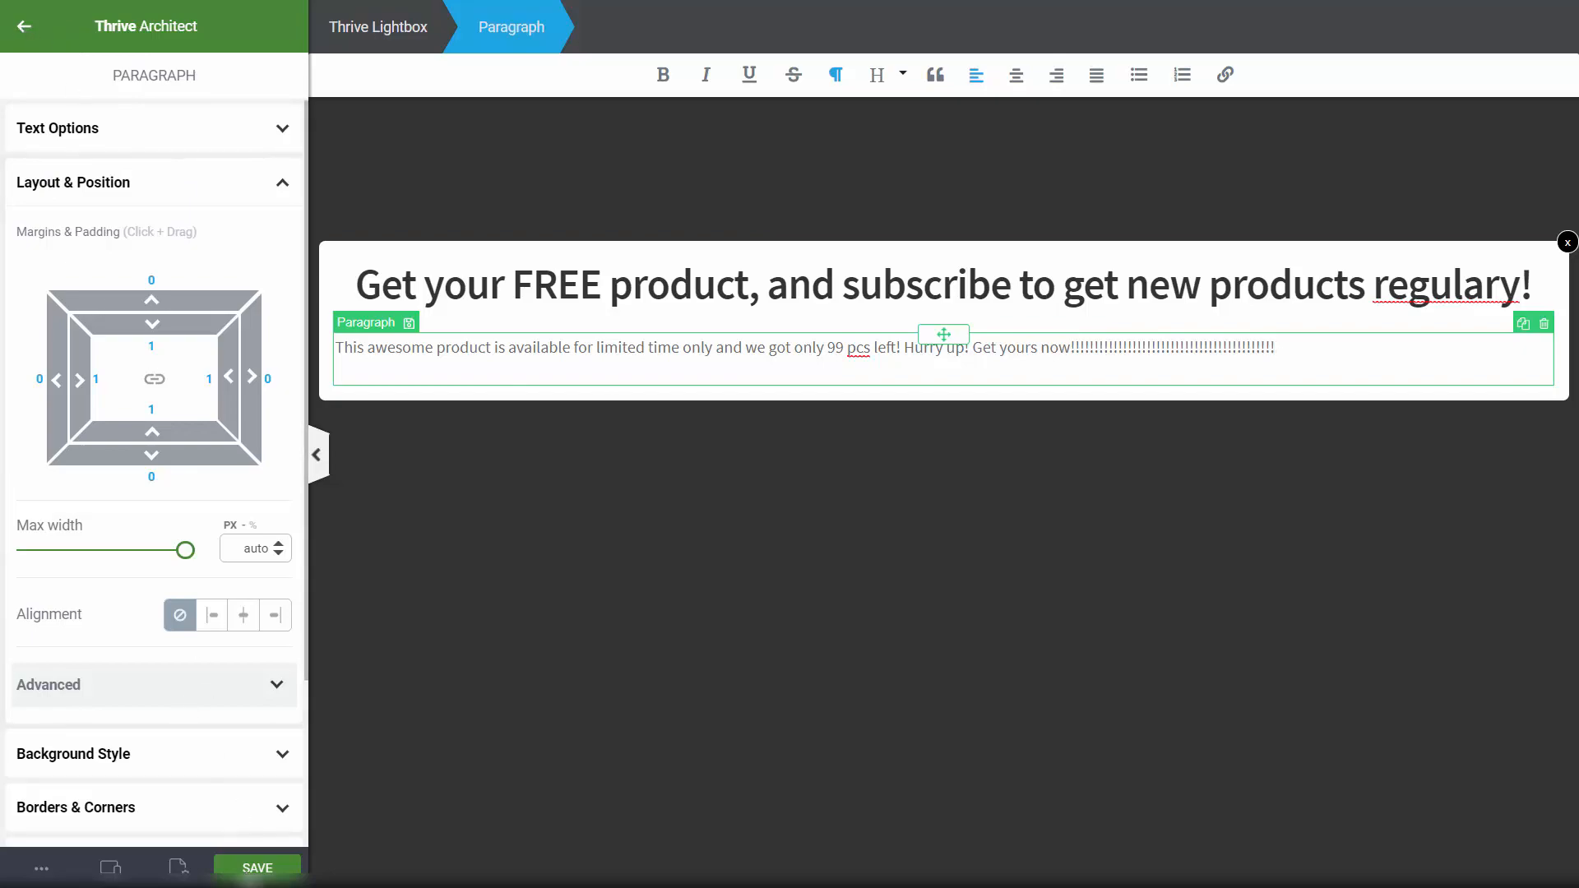
left_click(250, 868)
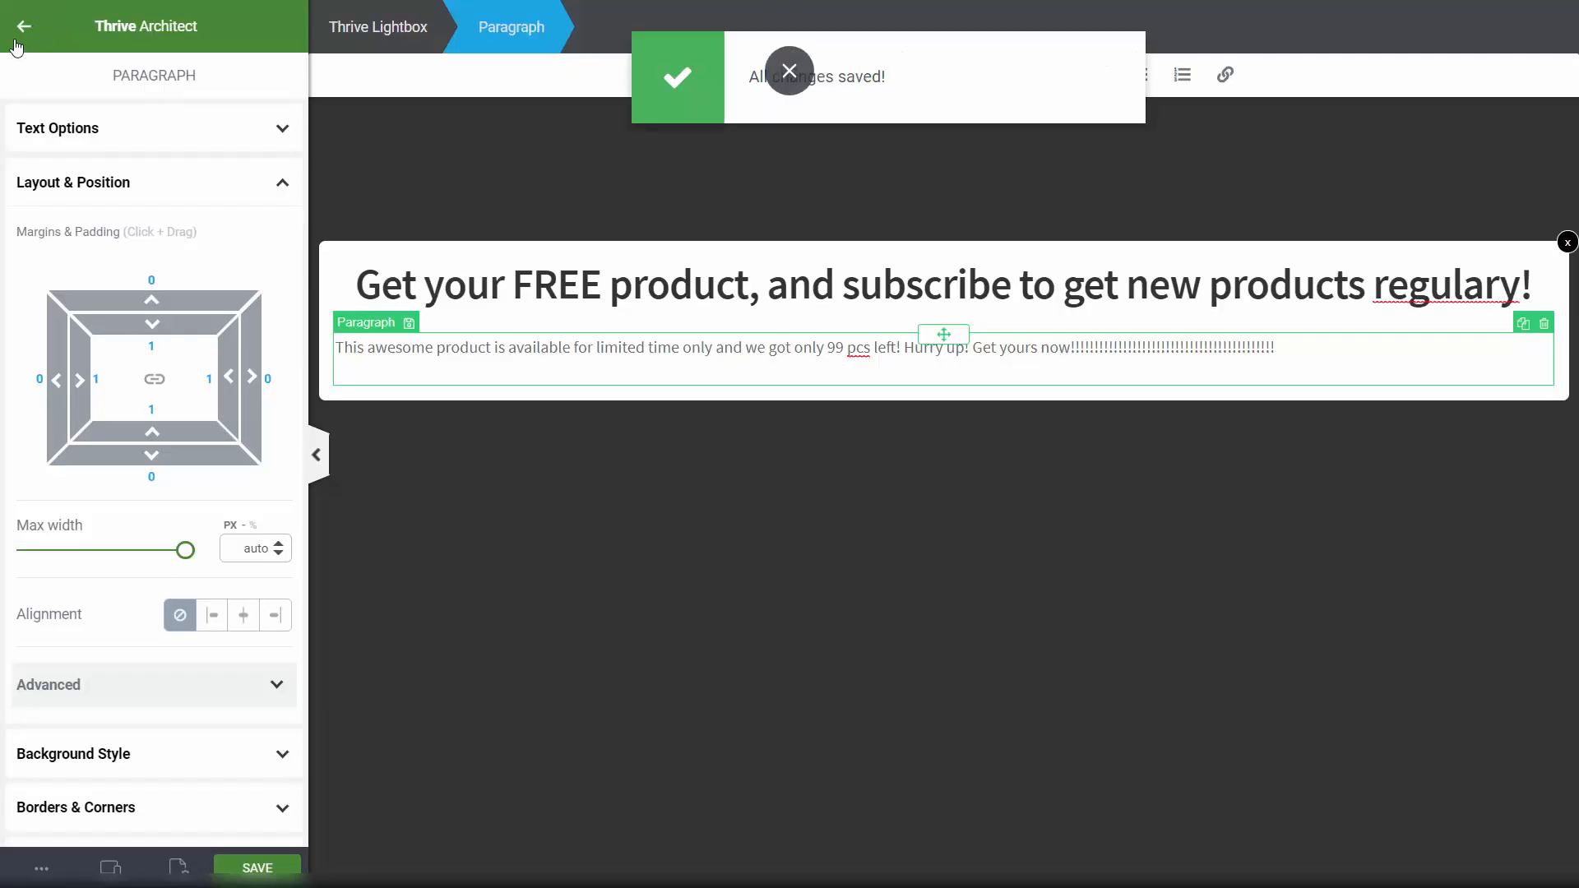
left_click(24, 25)
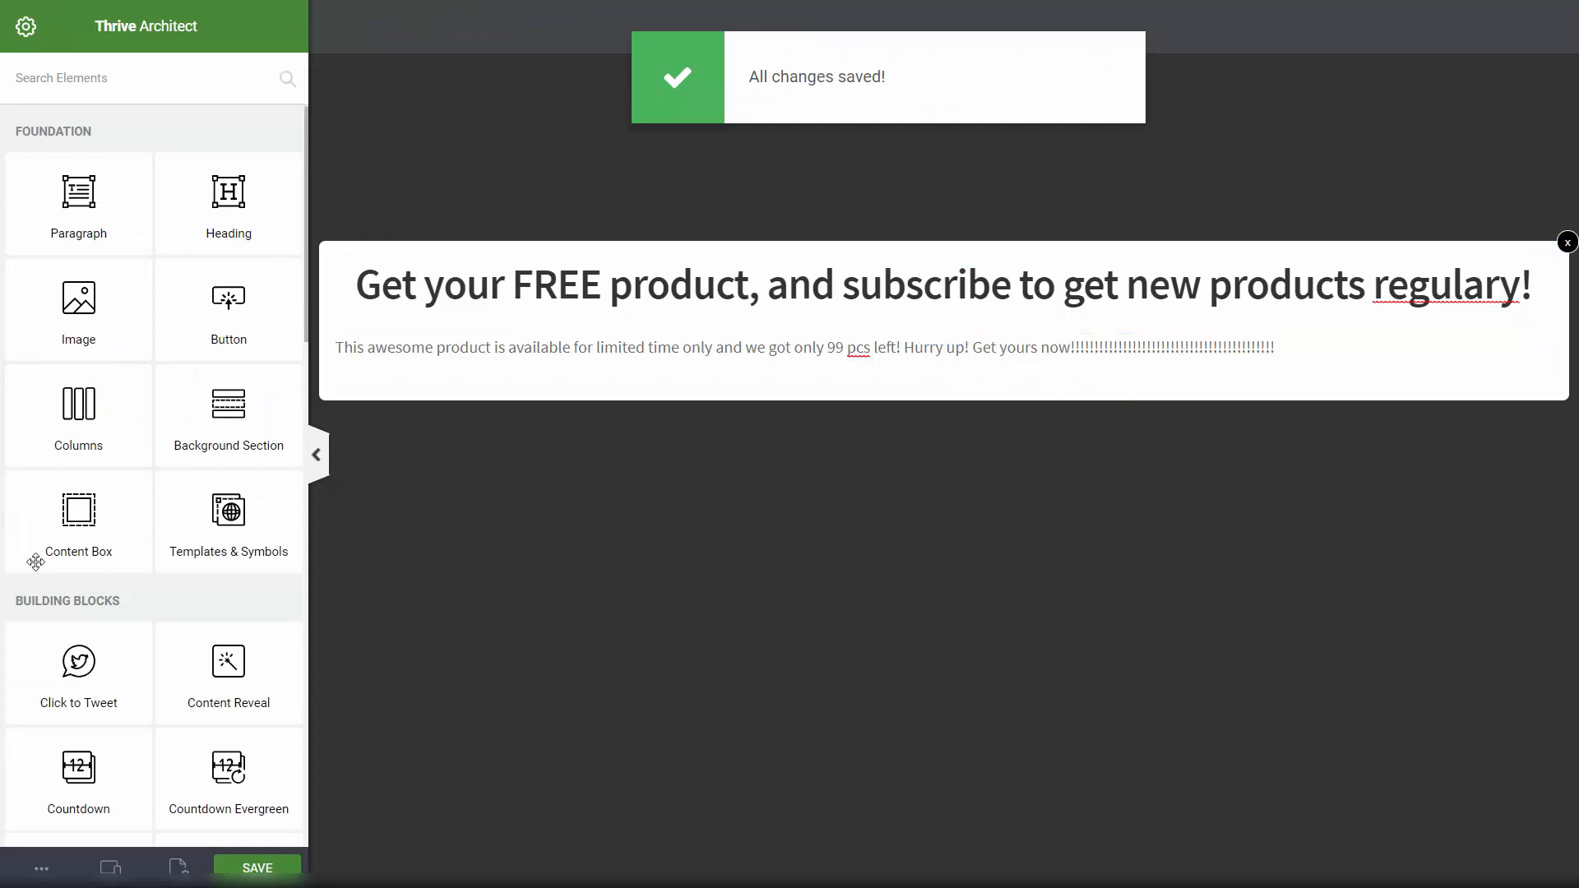
scroll(49, 543, "down", 2)
scroll(90, 555, "up", 2)
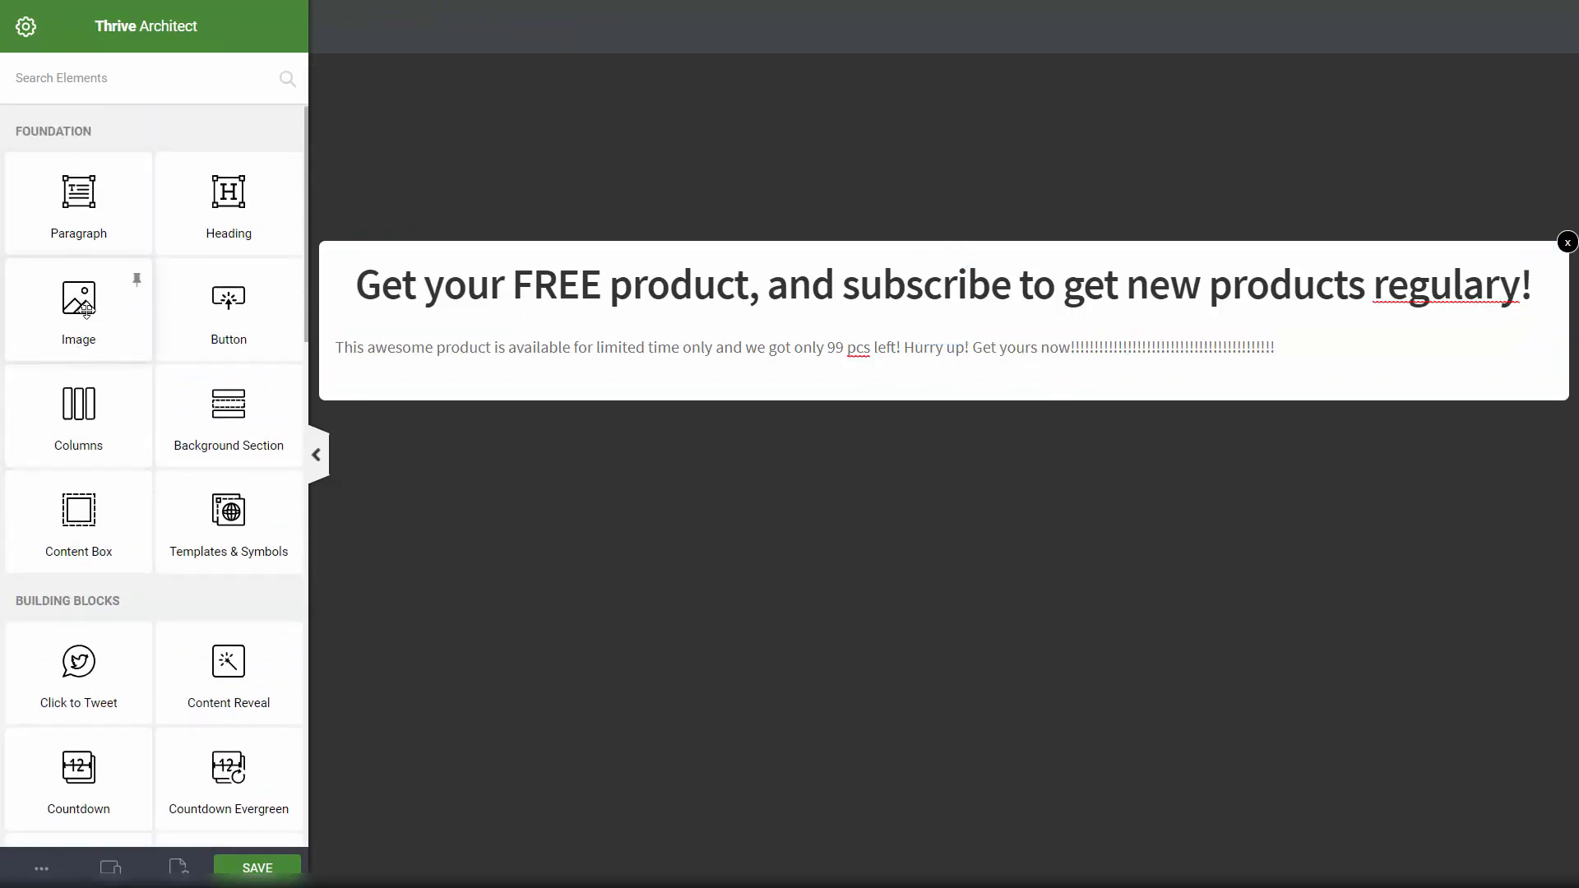
Step: Insert bears.png below the paragraph and centre it with auto side margins
left_click_drag(79, 304, 946, 378)
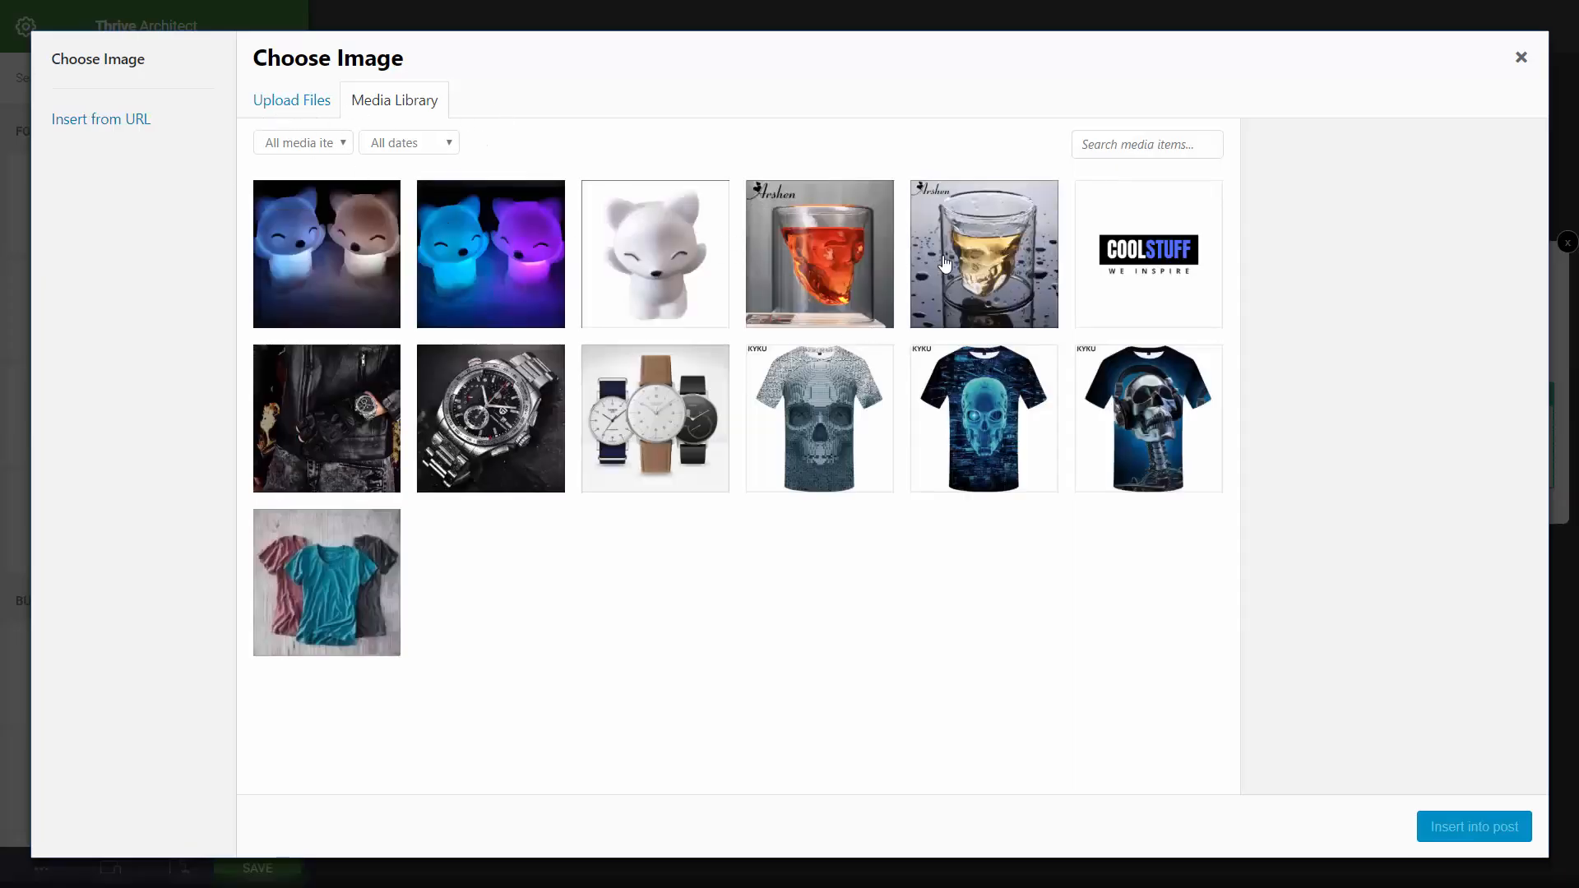
left_click(484, 247)
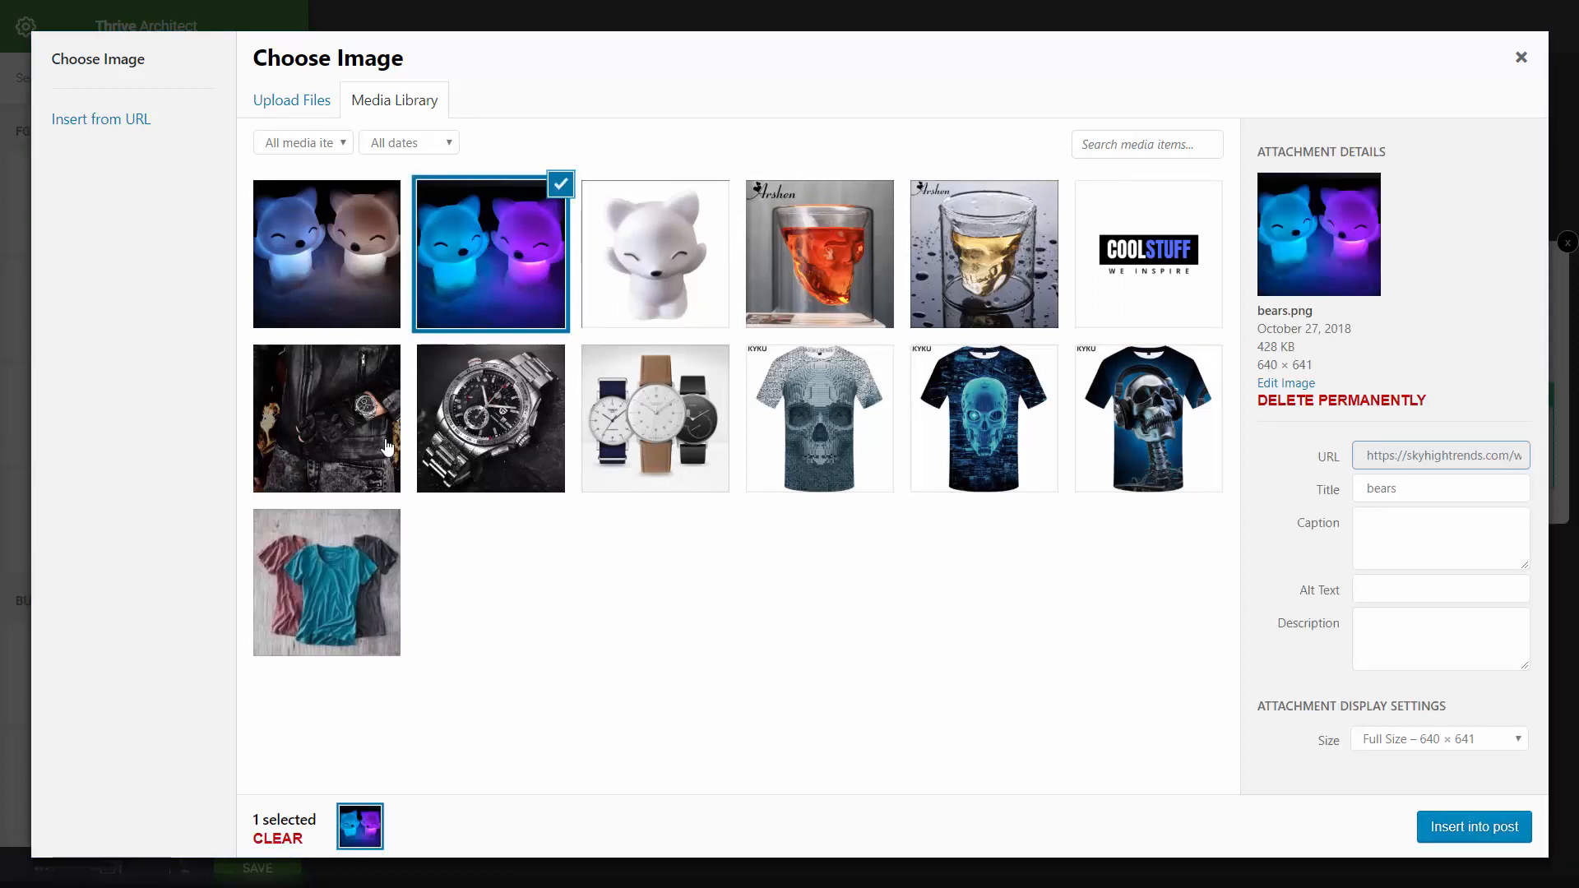
left_click(1431, 817)
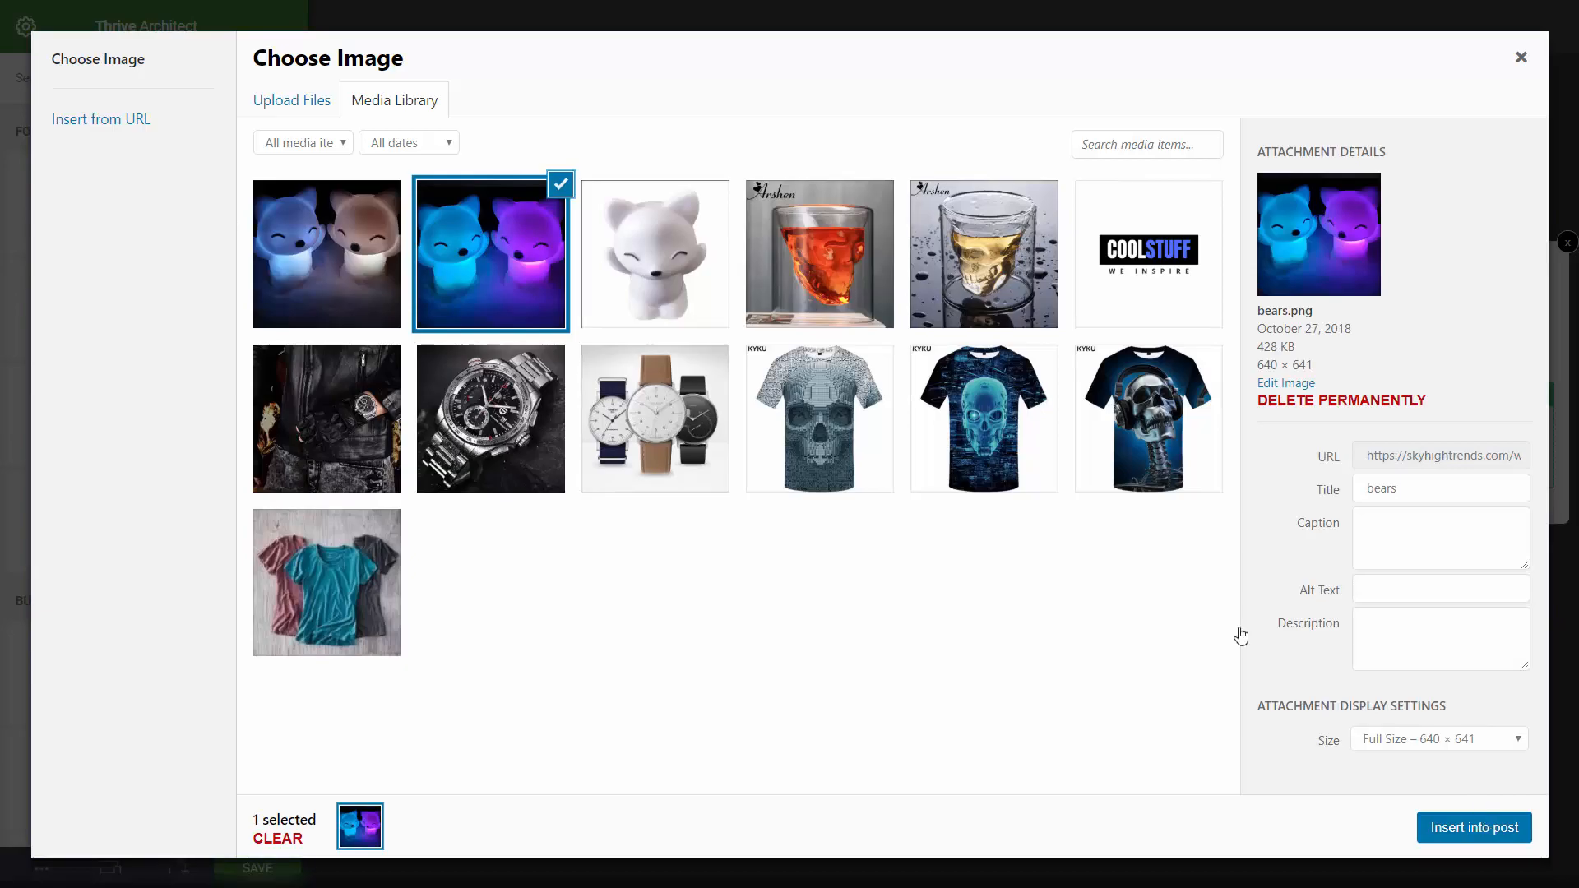
scroll(1092, 440, "down", 4)
scroll(606, 427, "up", 4)
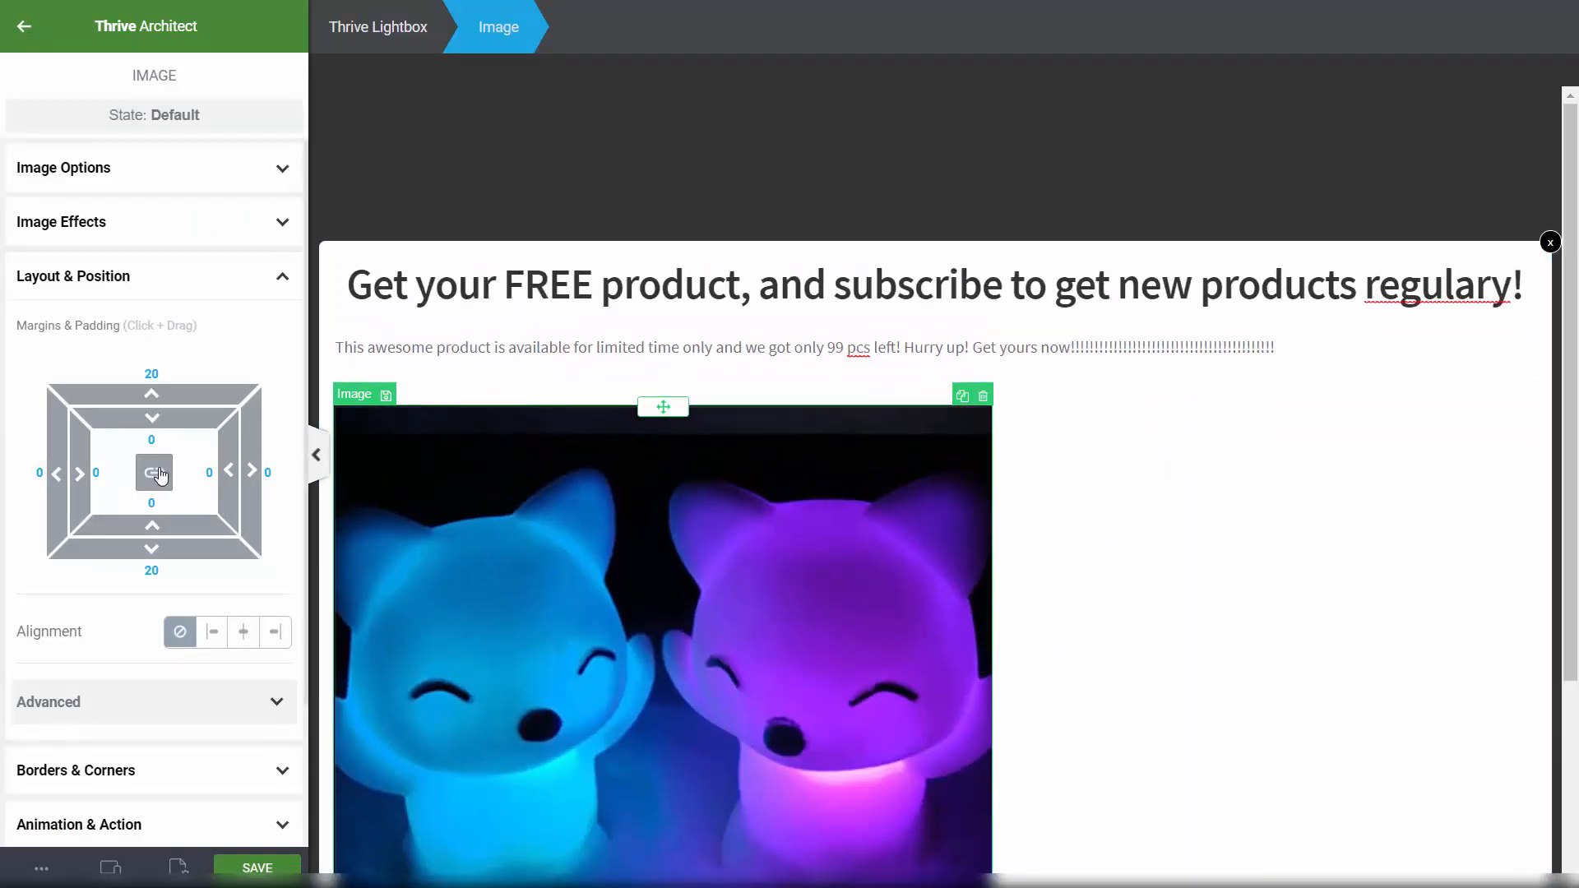
left_click(243, 632)
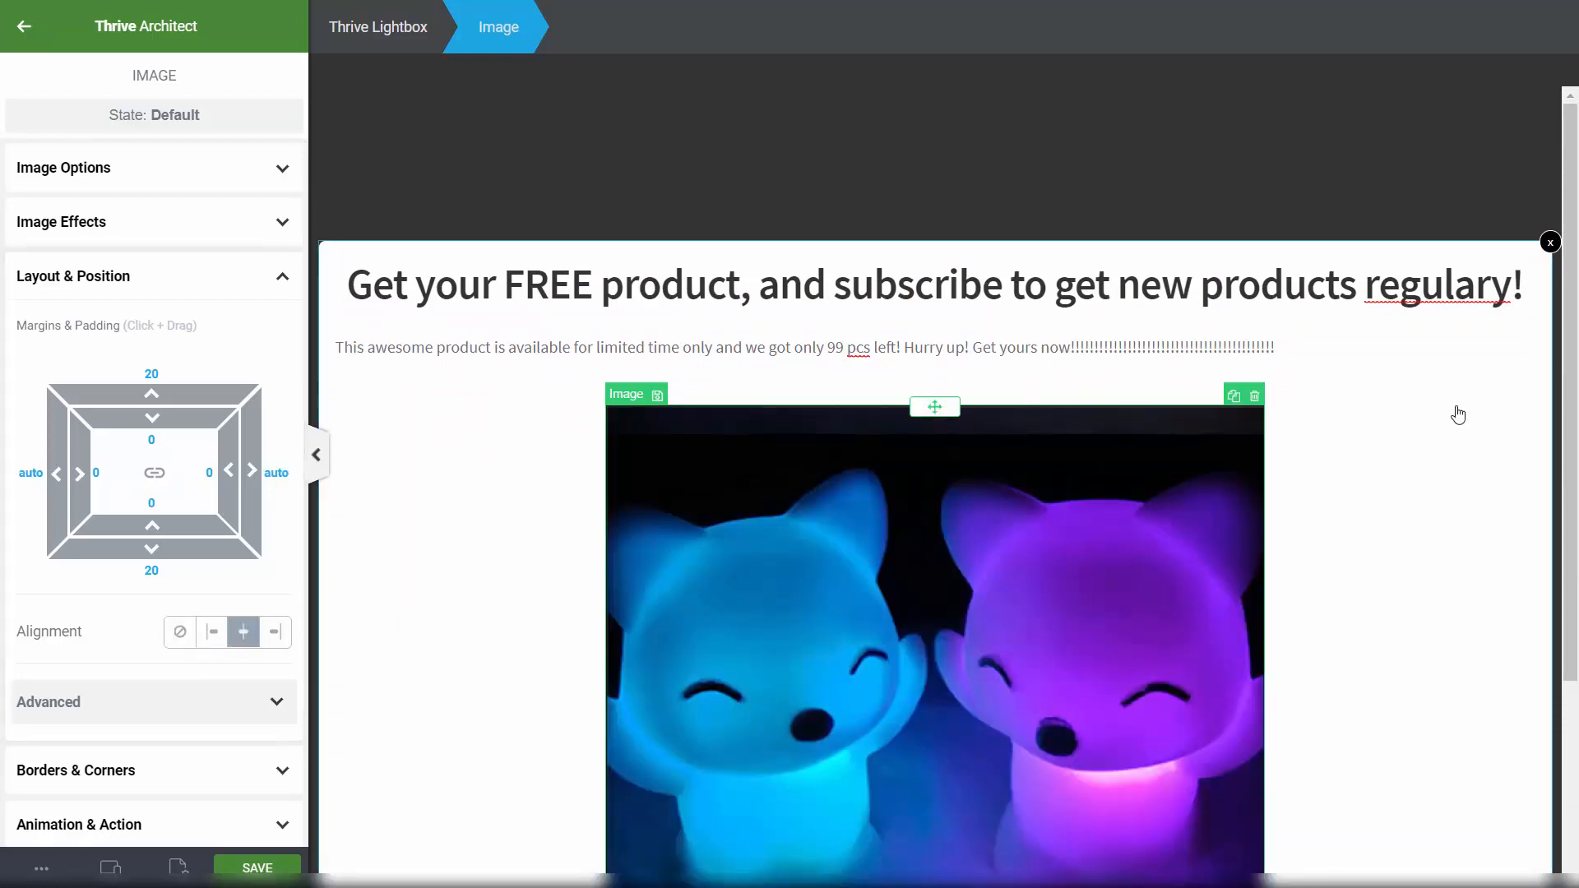
Step: Make the offer paragraph bold, 28 px, centred and red (#ff0000)
left_click(897, 353)
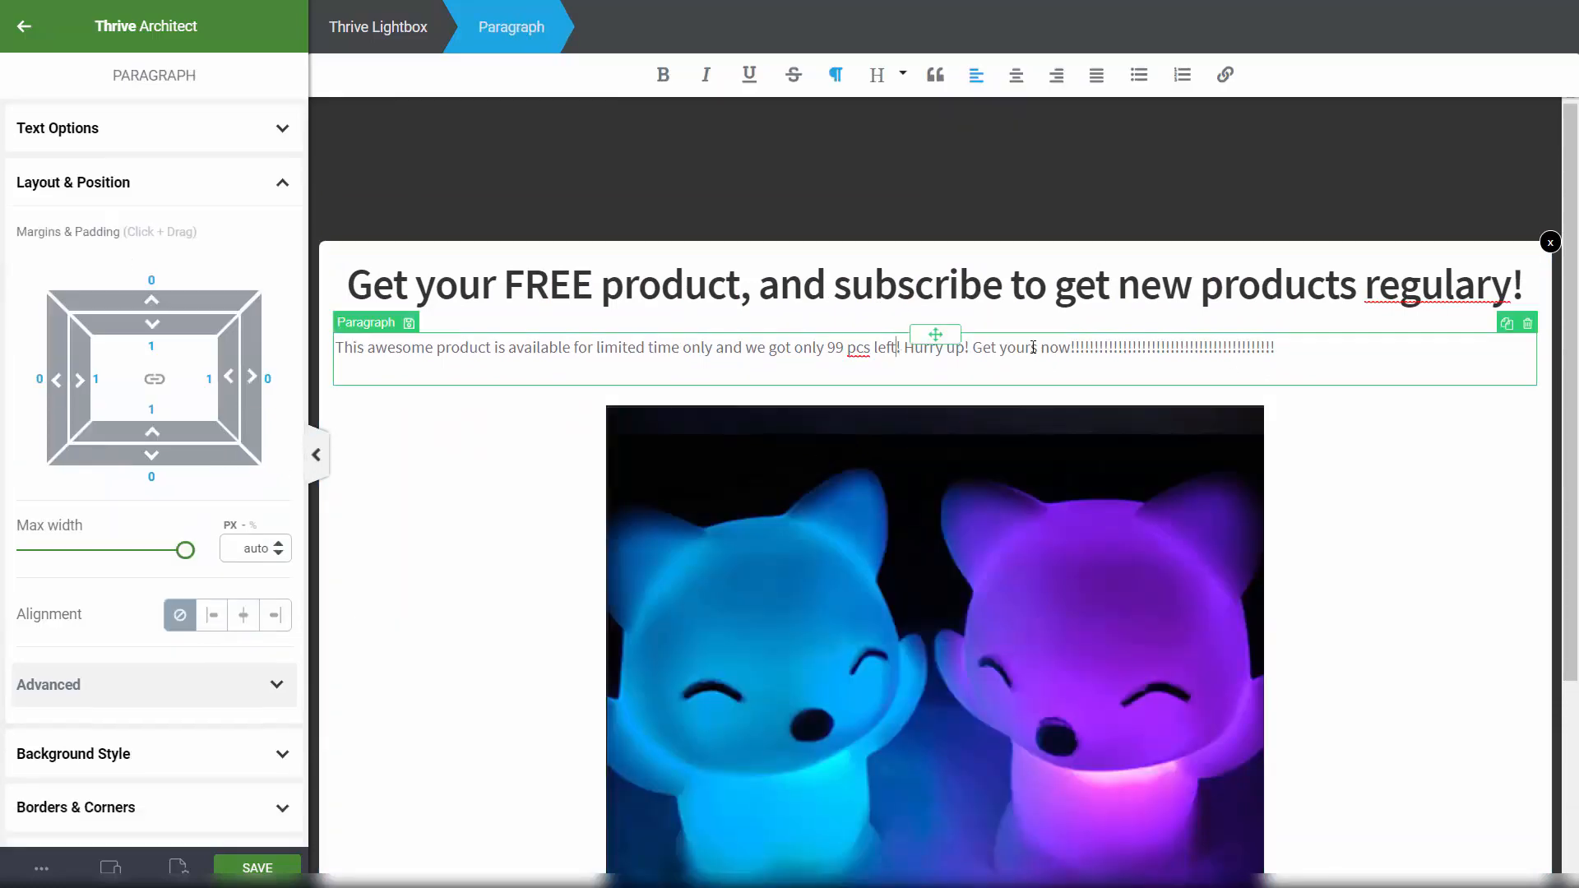
key("ctrl+a")
left_click(663, 75)
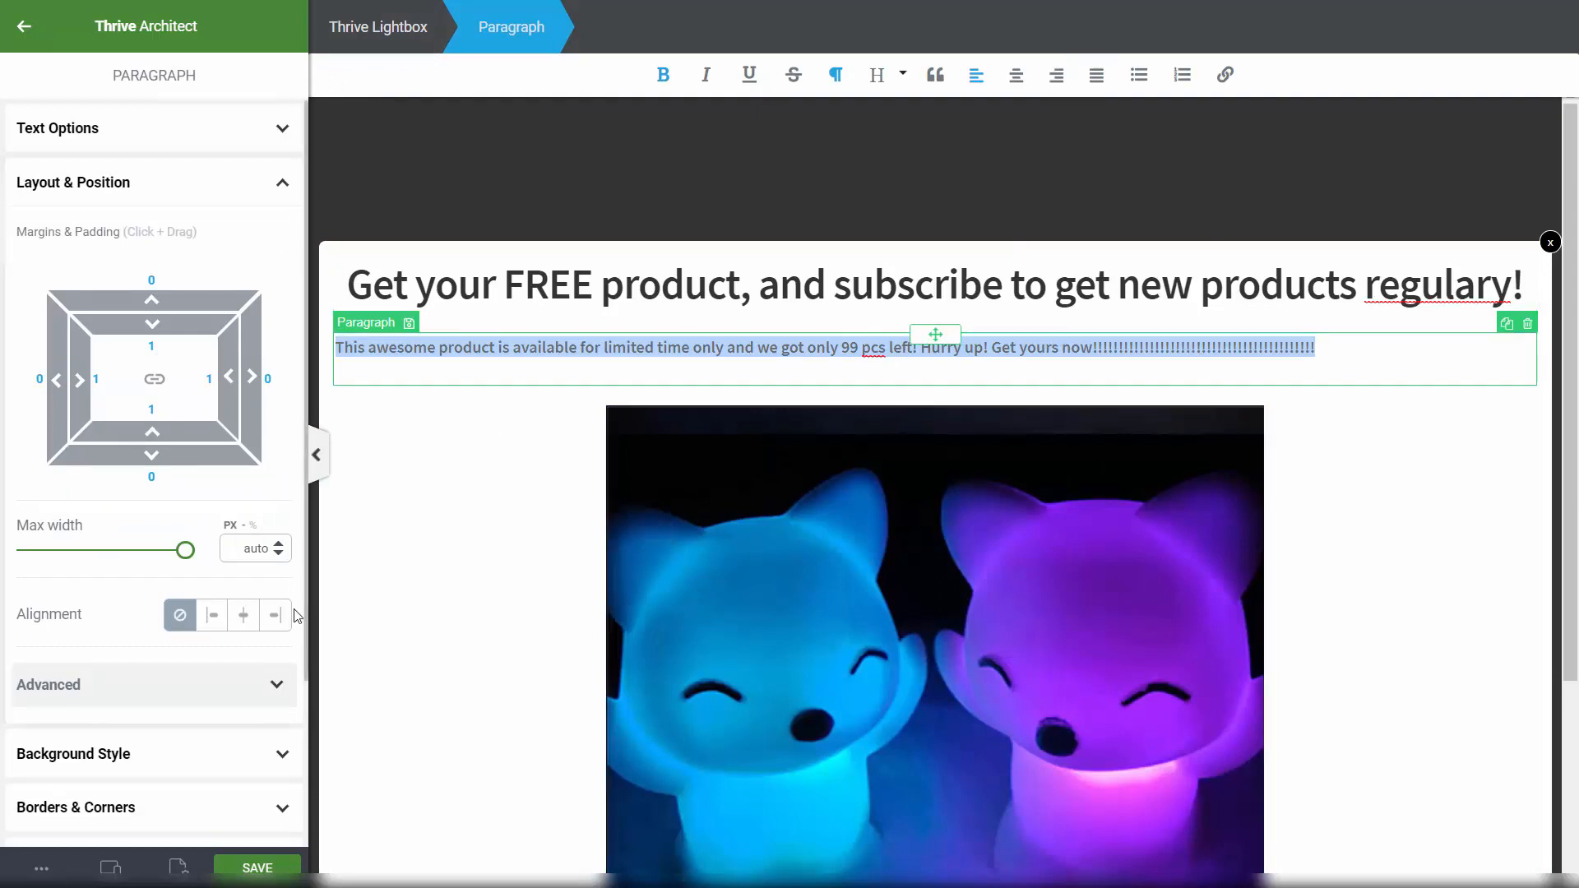
left_click(138, 132)
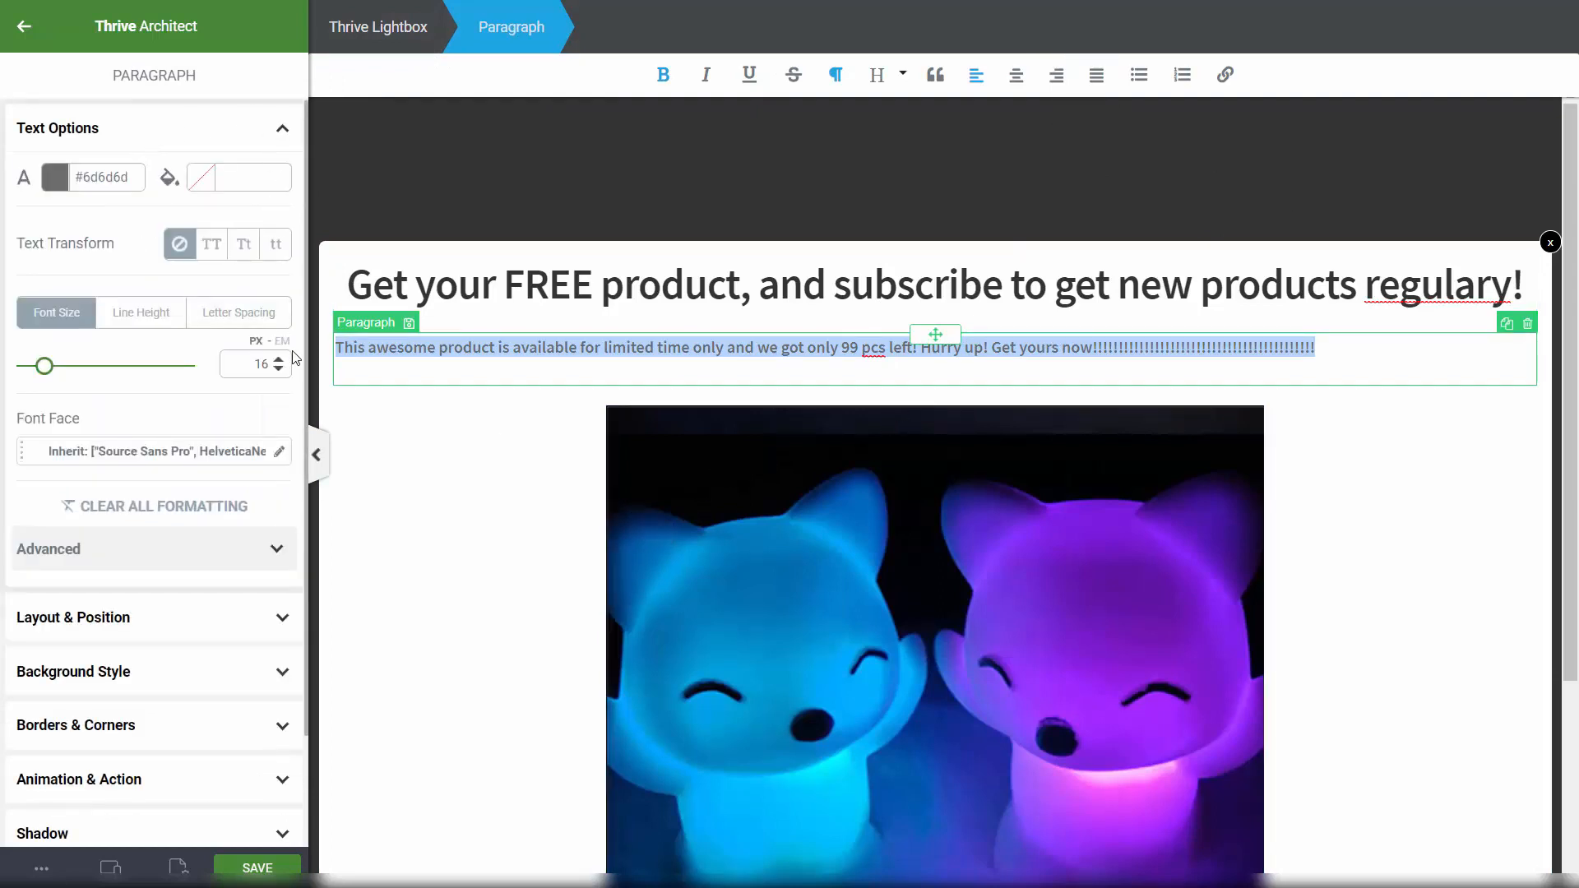
left_click_drag(46, 366, 60, 368)
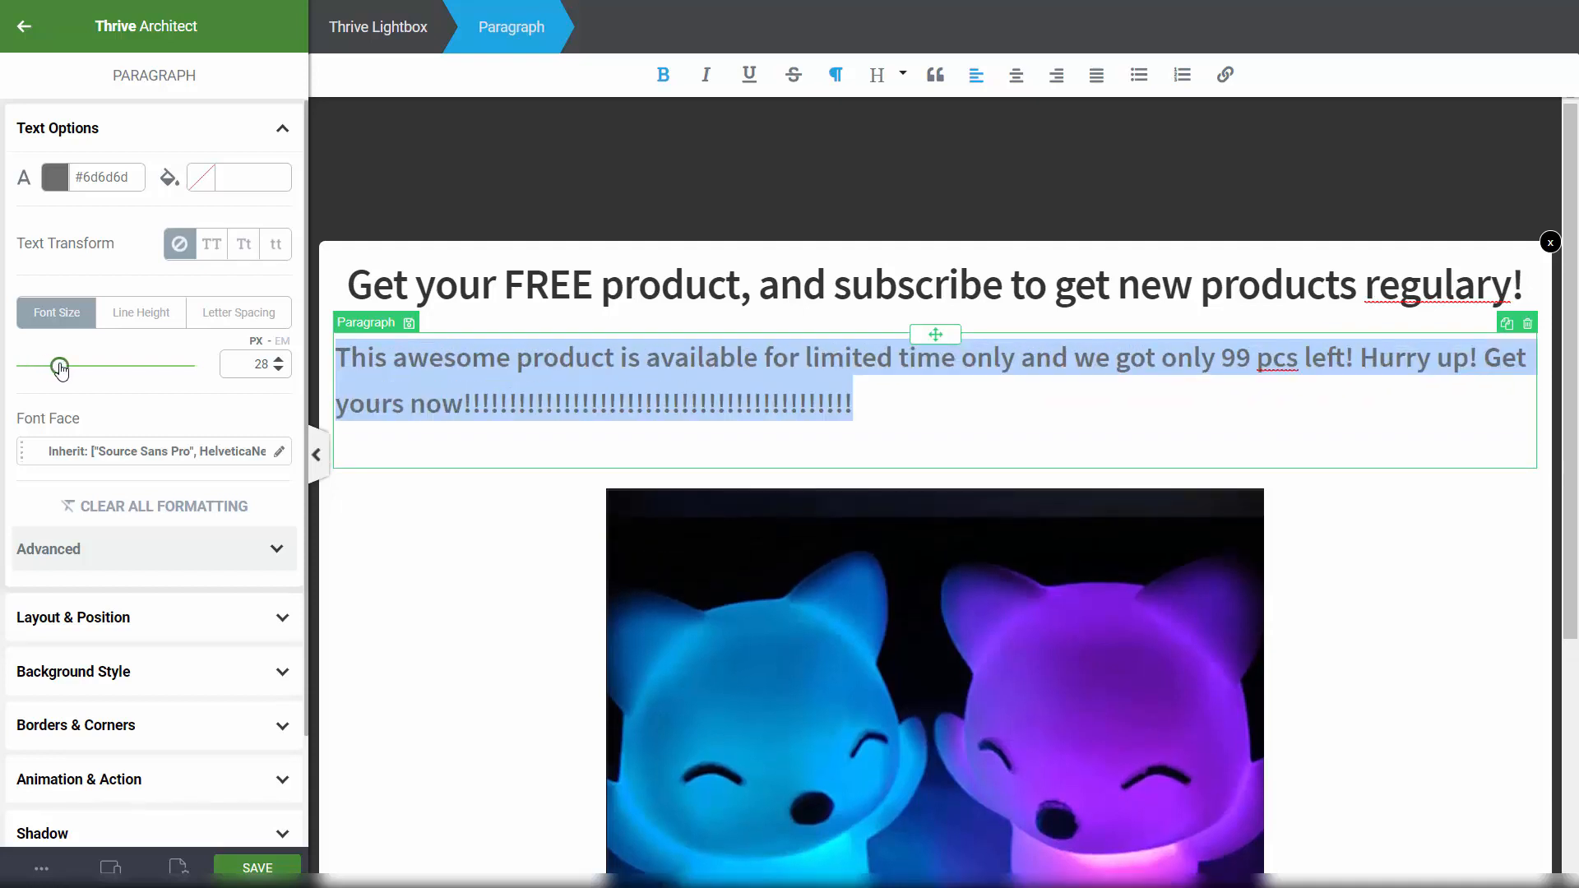
left_click(1020, 78)
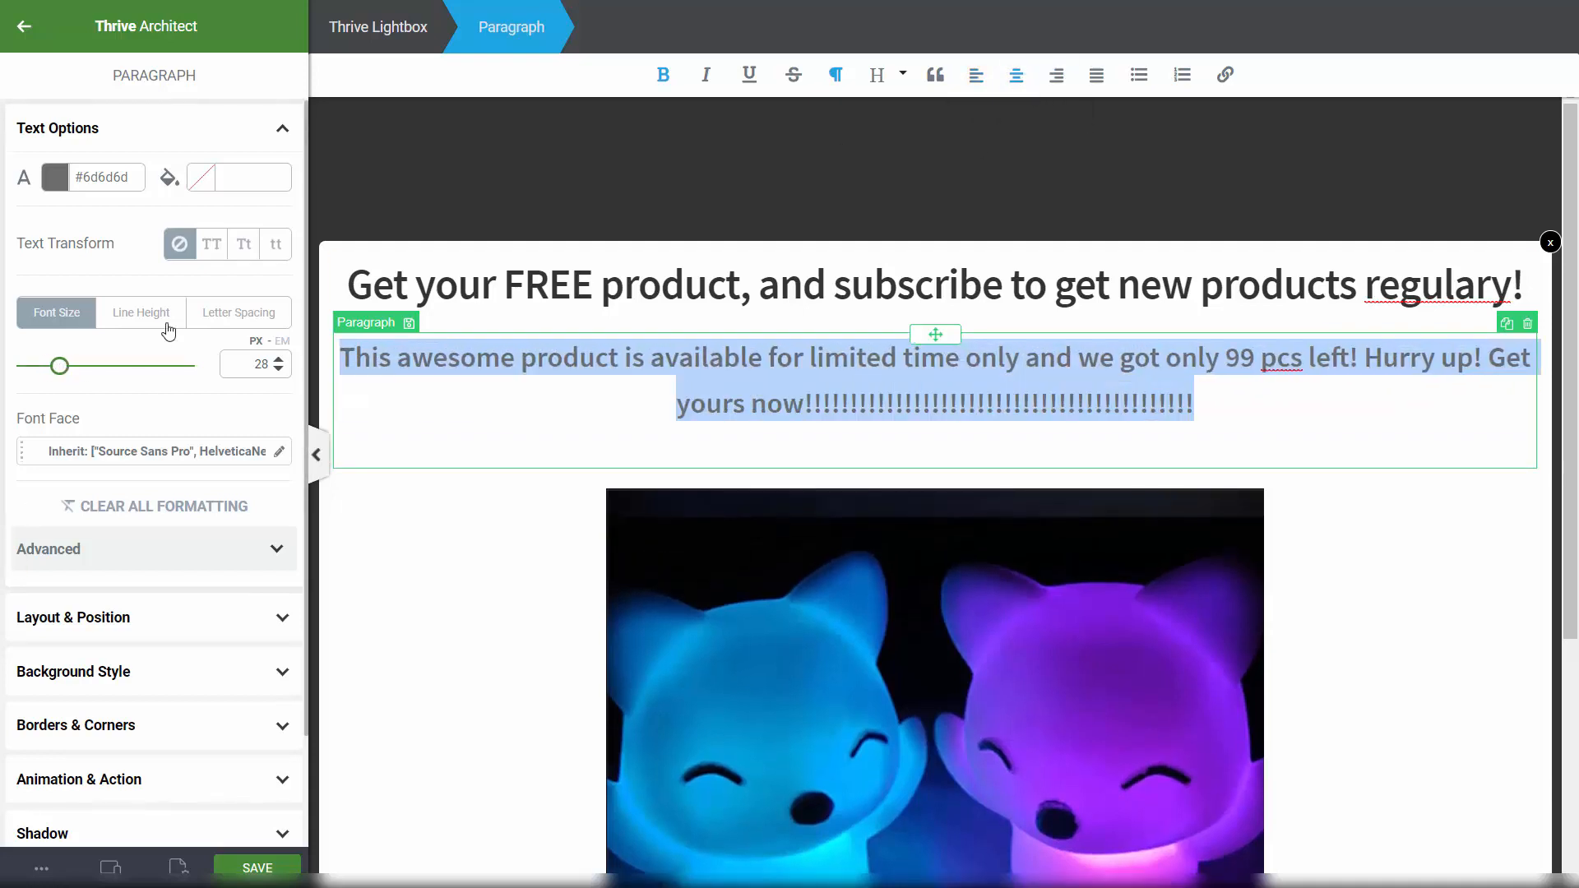
left_click(59, 191)
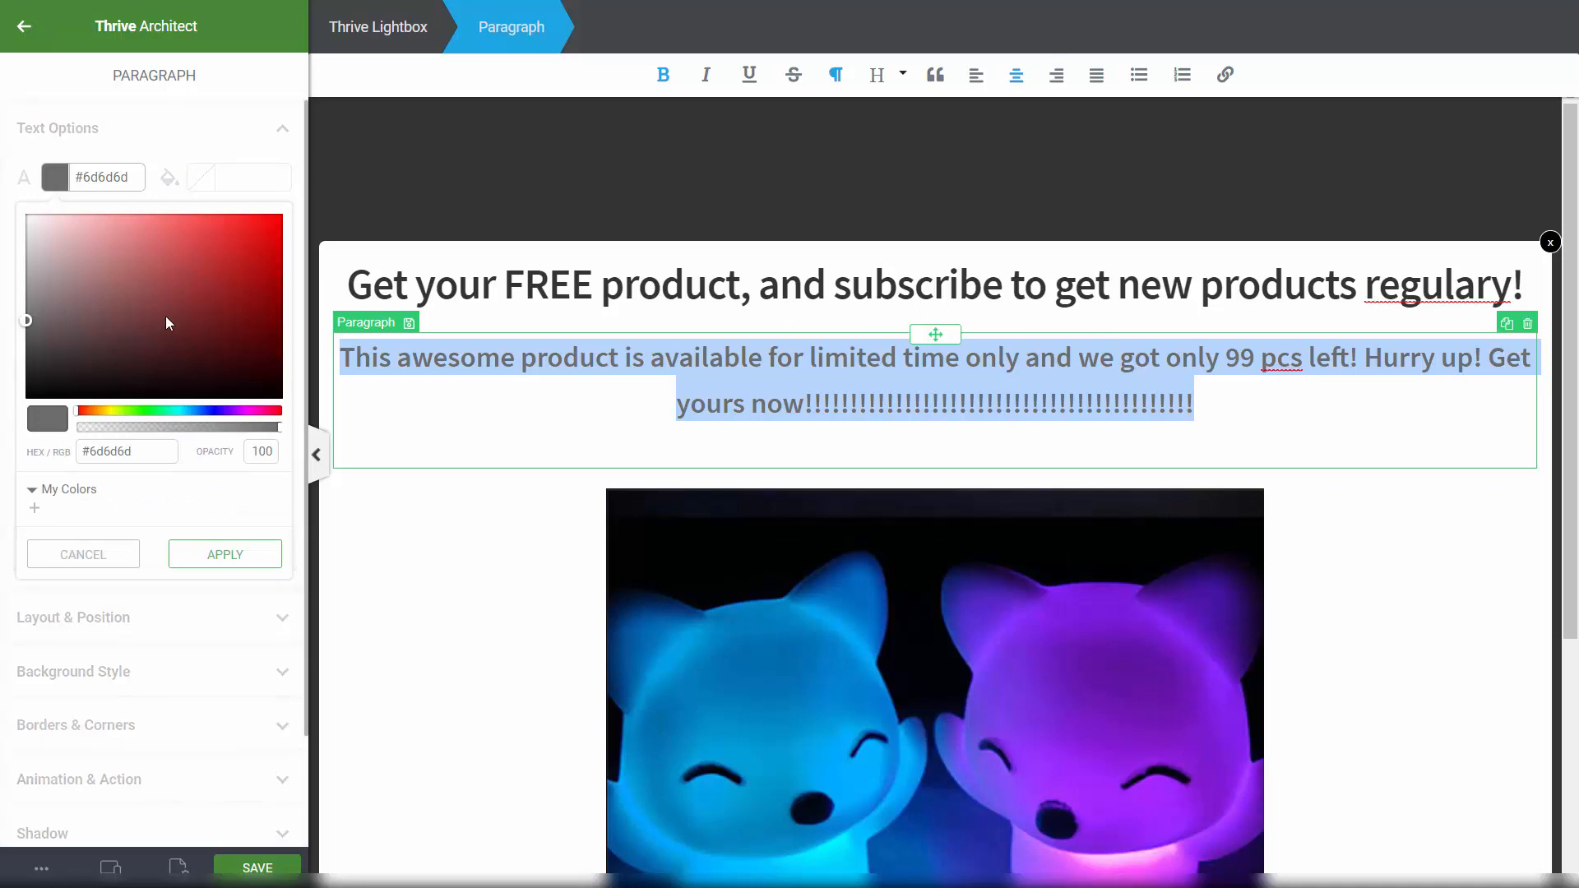
left_click_drag(102, 339, 288, 205)
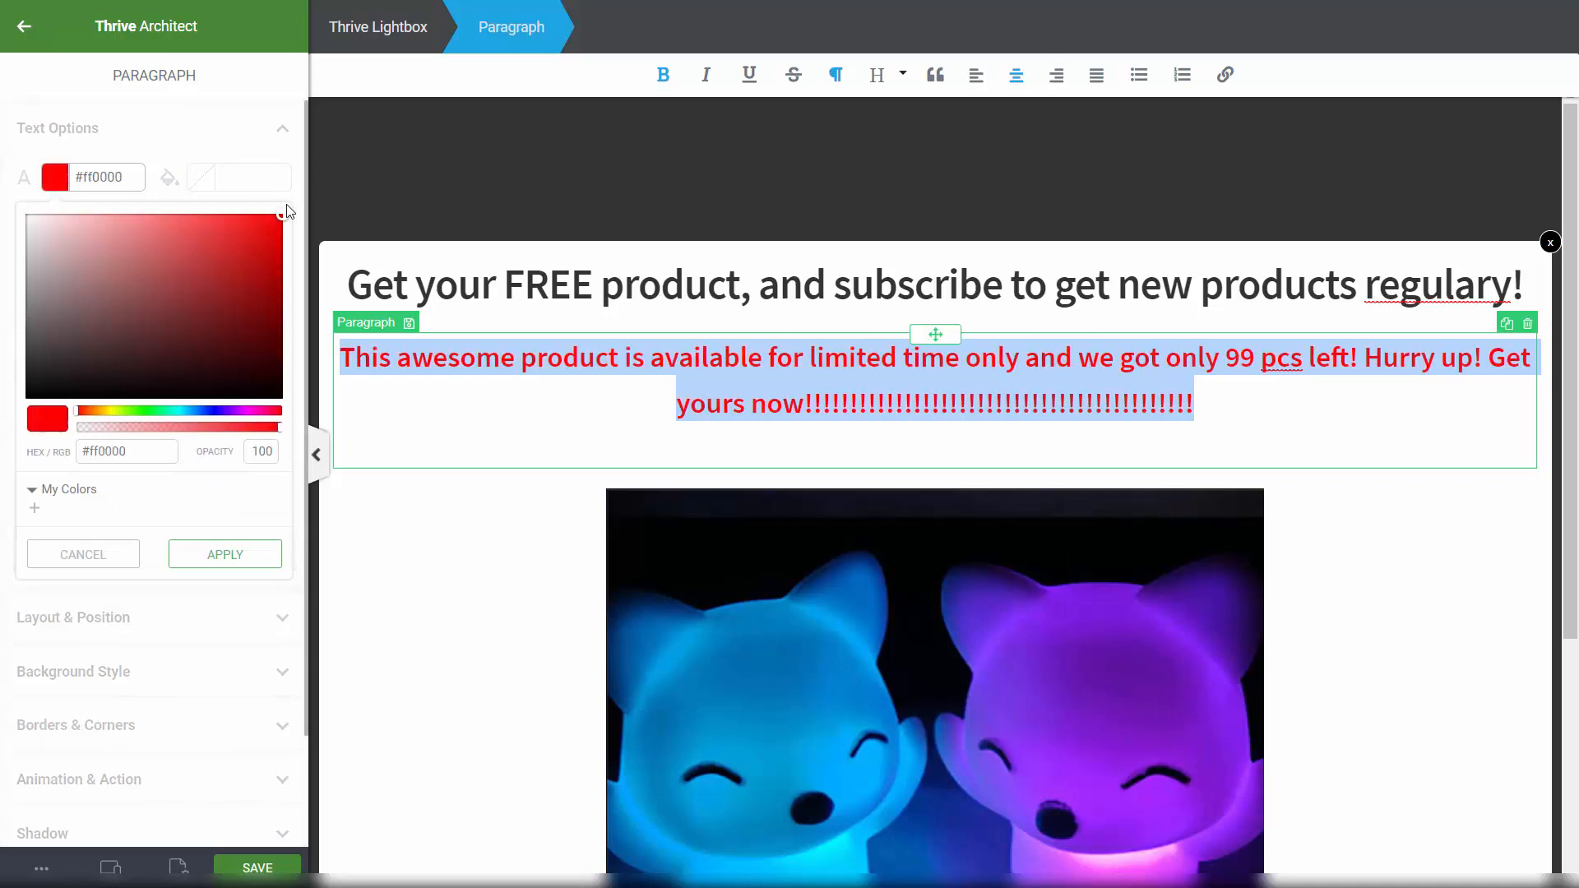
left_click(476, 191)
Step: Check the red paragraph's background options, then save the lightbox
left_click(911, 403)
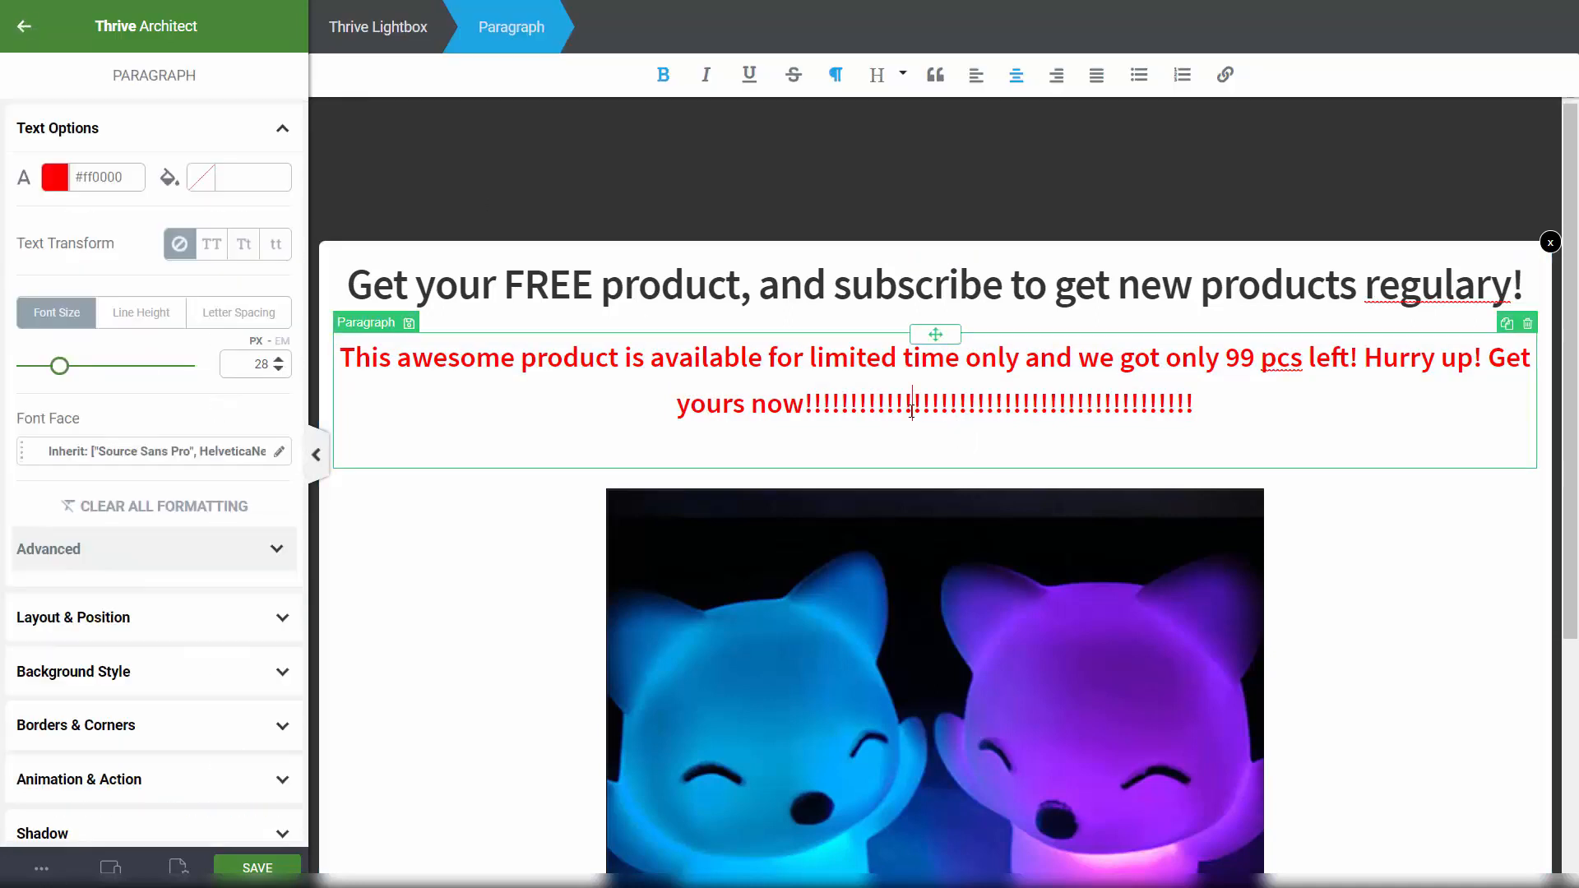
scroll(1223, 254, "down", 2)
scroll(444, 302, "up", 2)
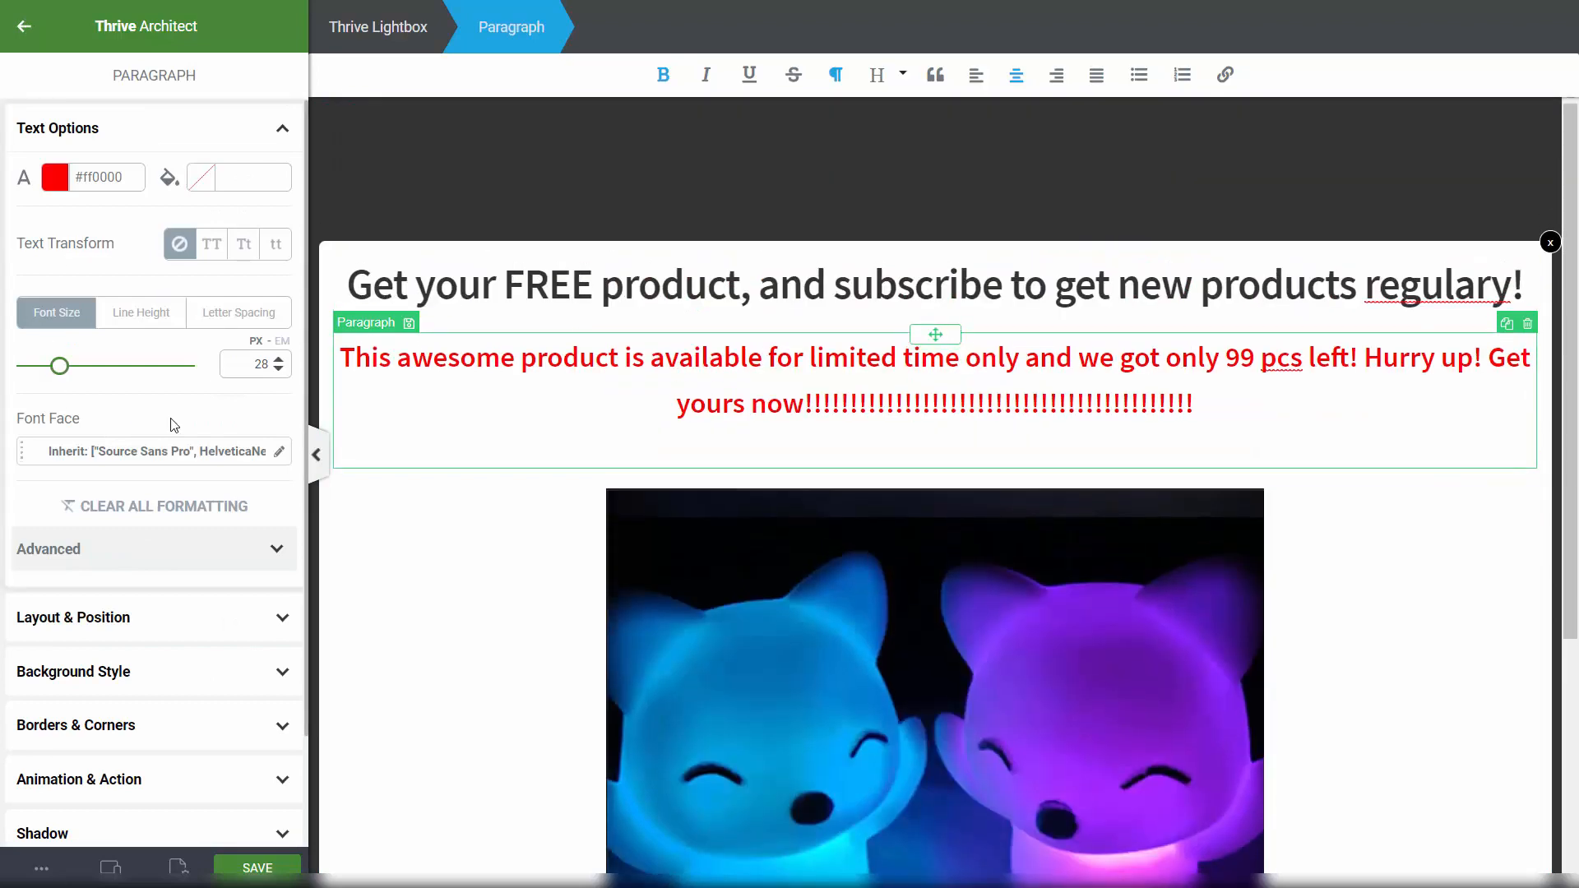
scroll(176, 466, "down", 2)
scroll(132, 461, "up", 2)
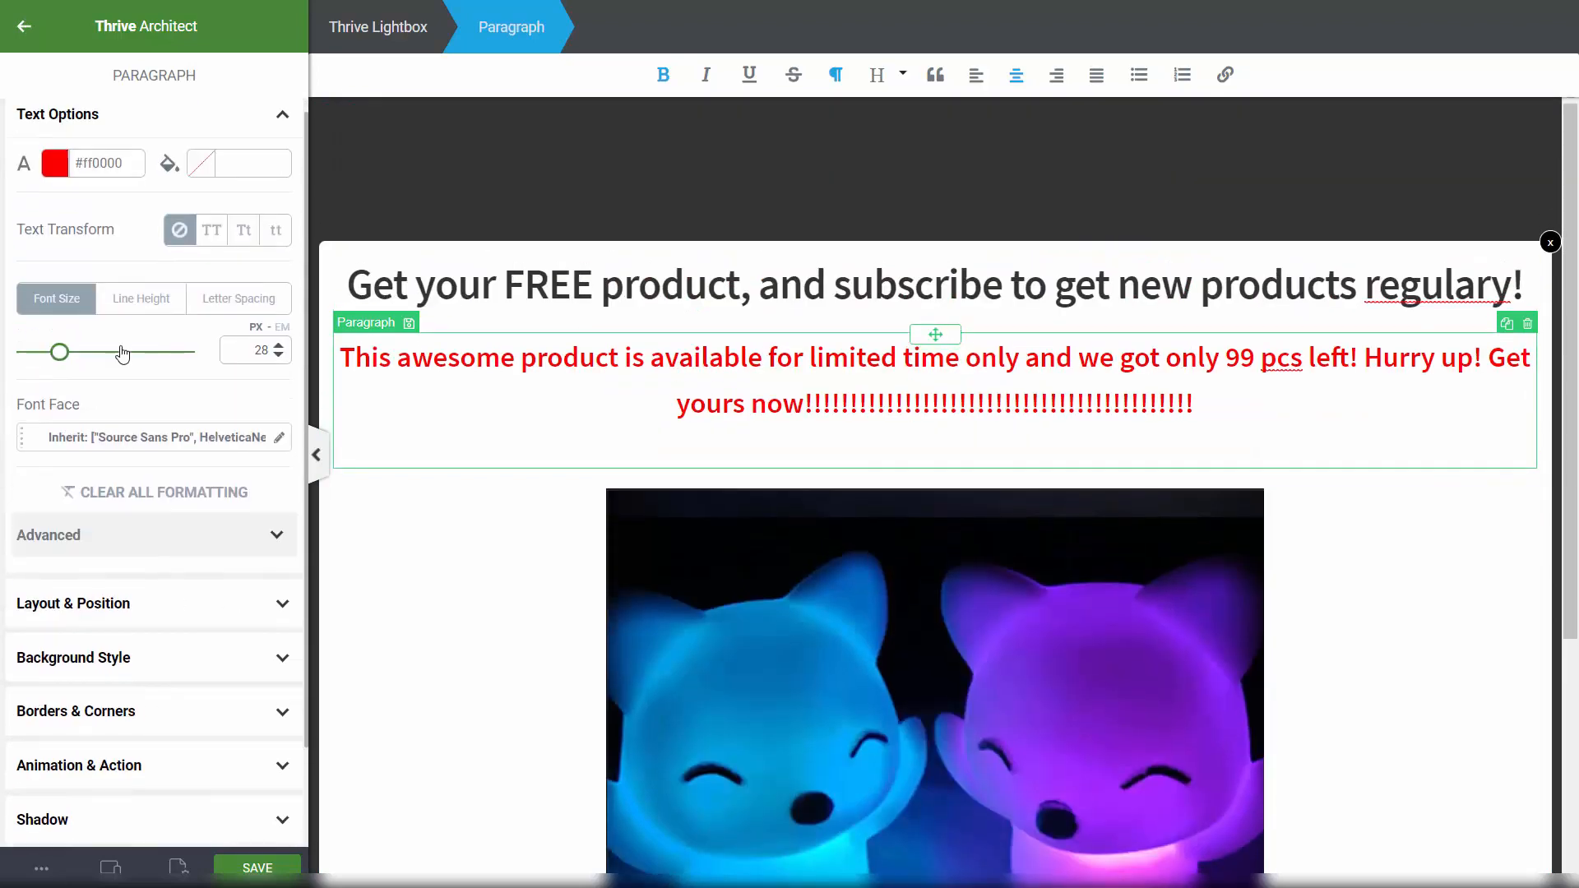
scroll(125, 563, "down", 1)
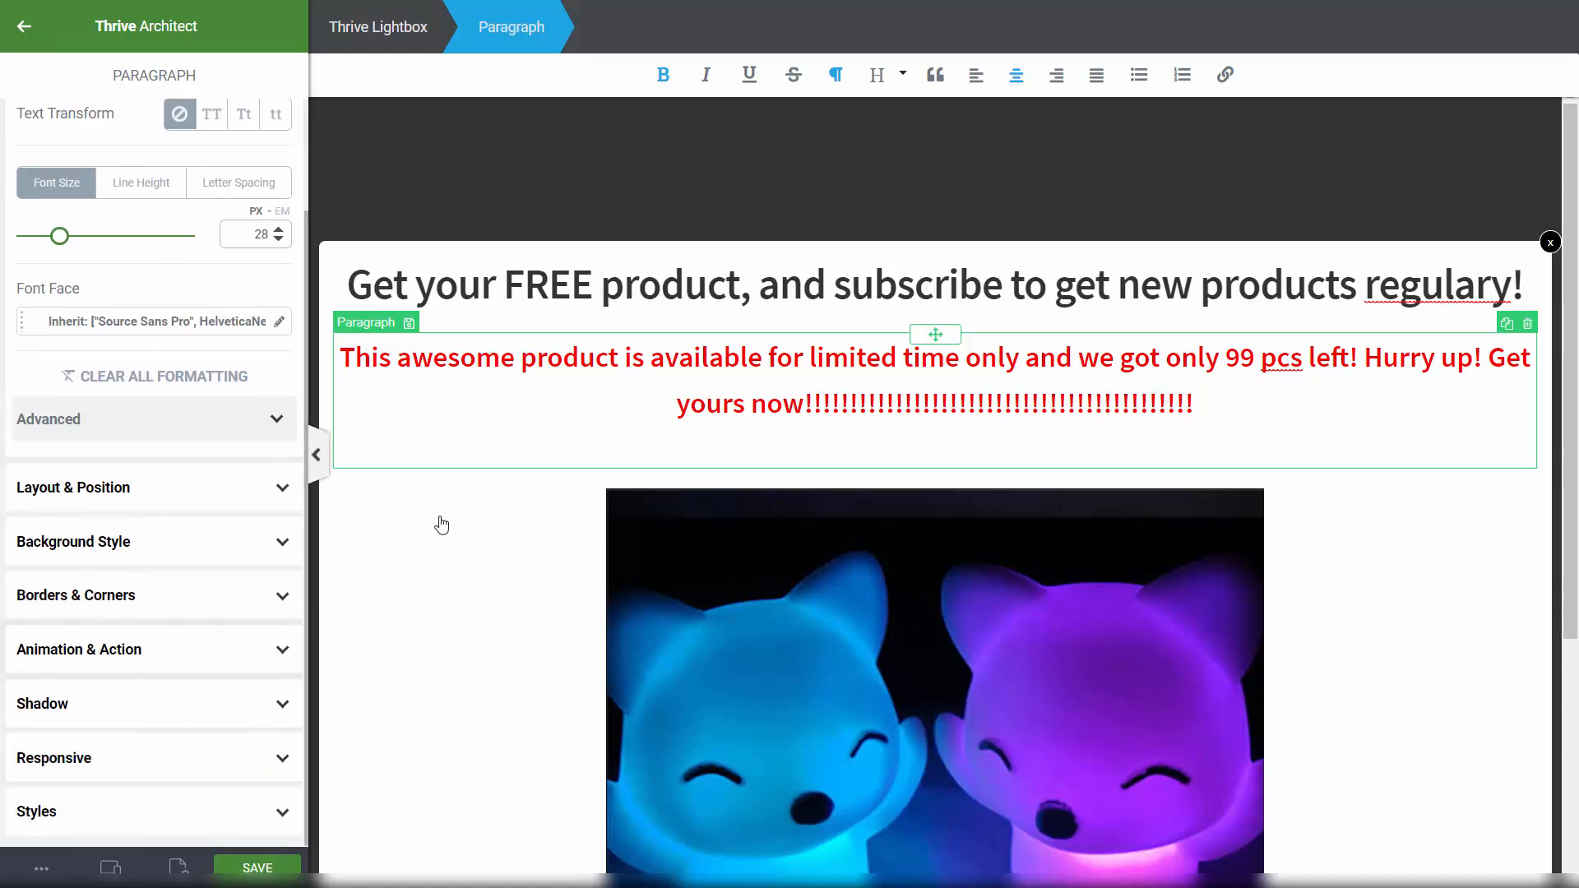
scroll(429, 444, "down", 3)
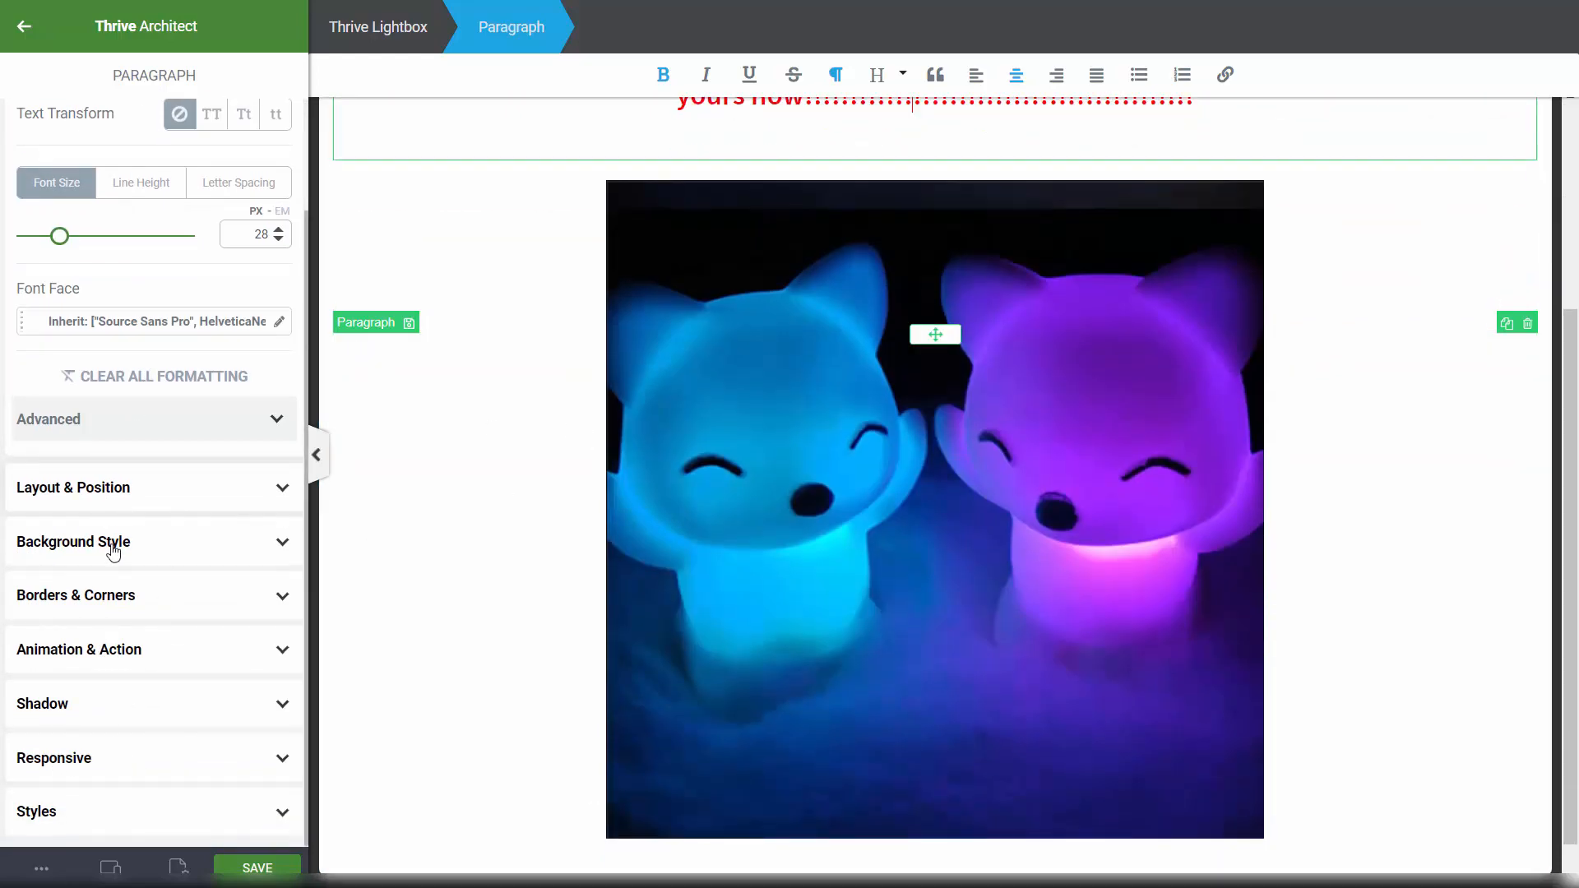
left_click(113, 542)
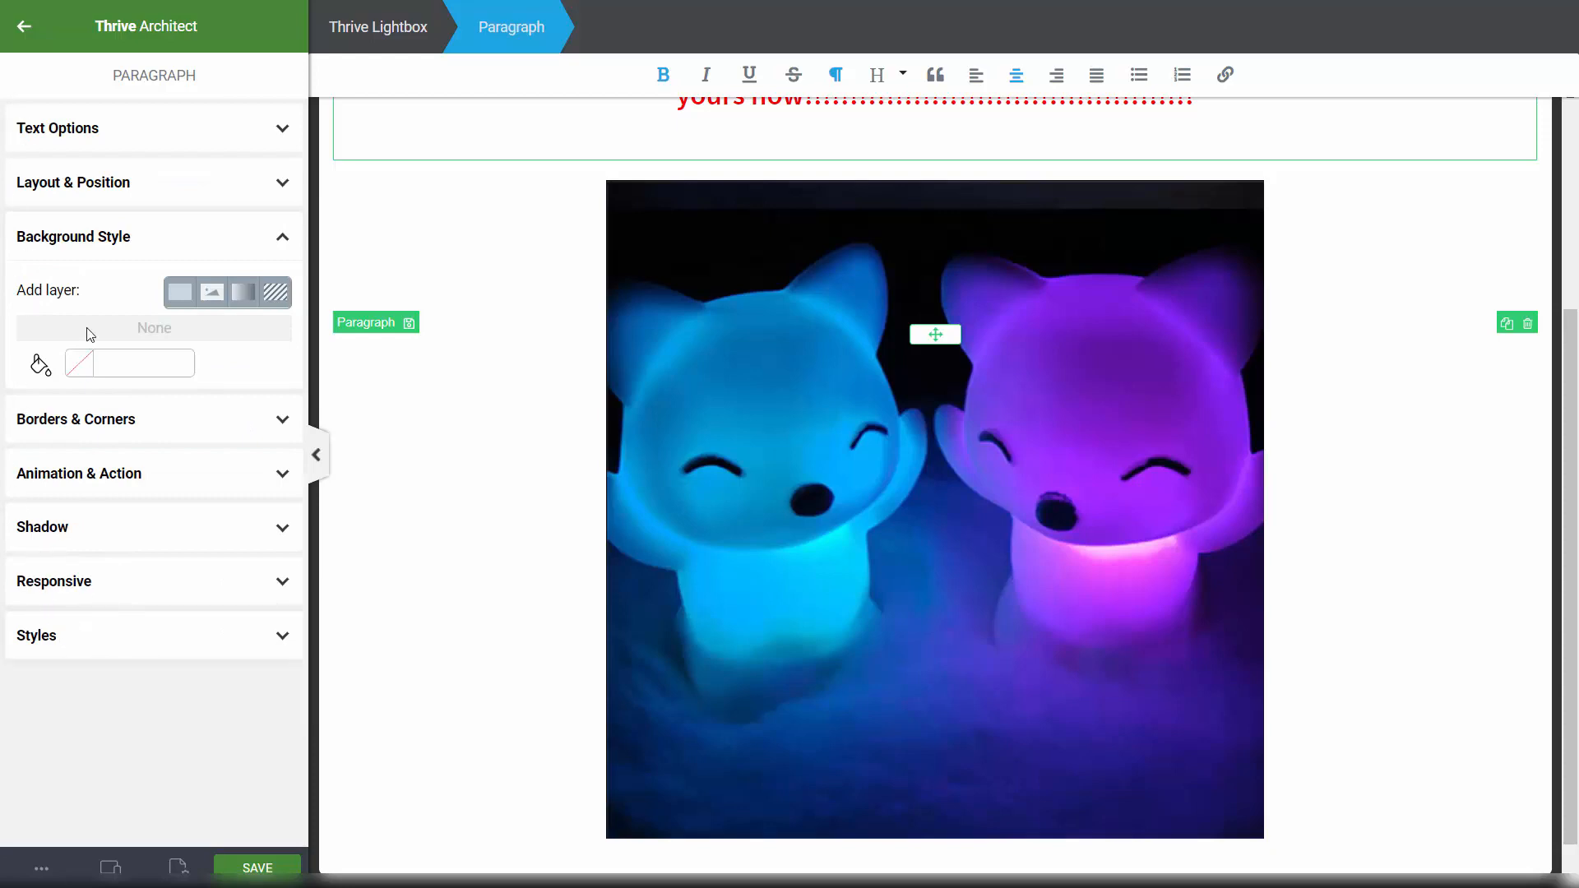
scroll(841, 510, "up", 1)
scroll(841, 510, "up", 2)
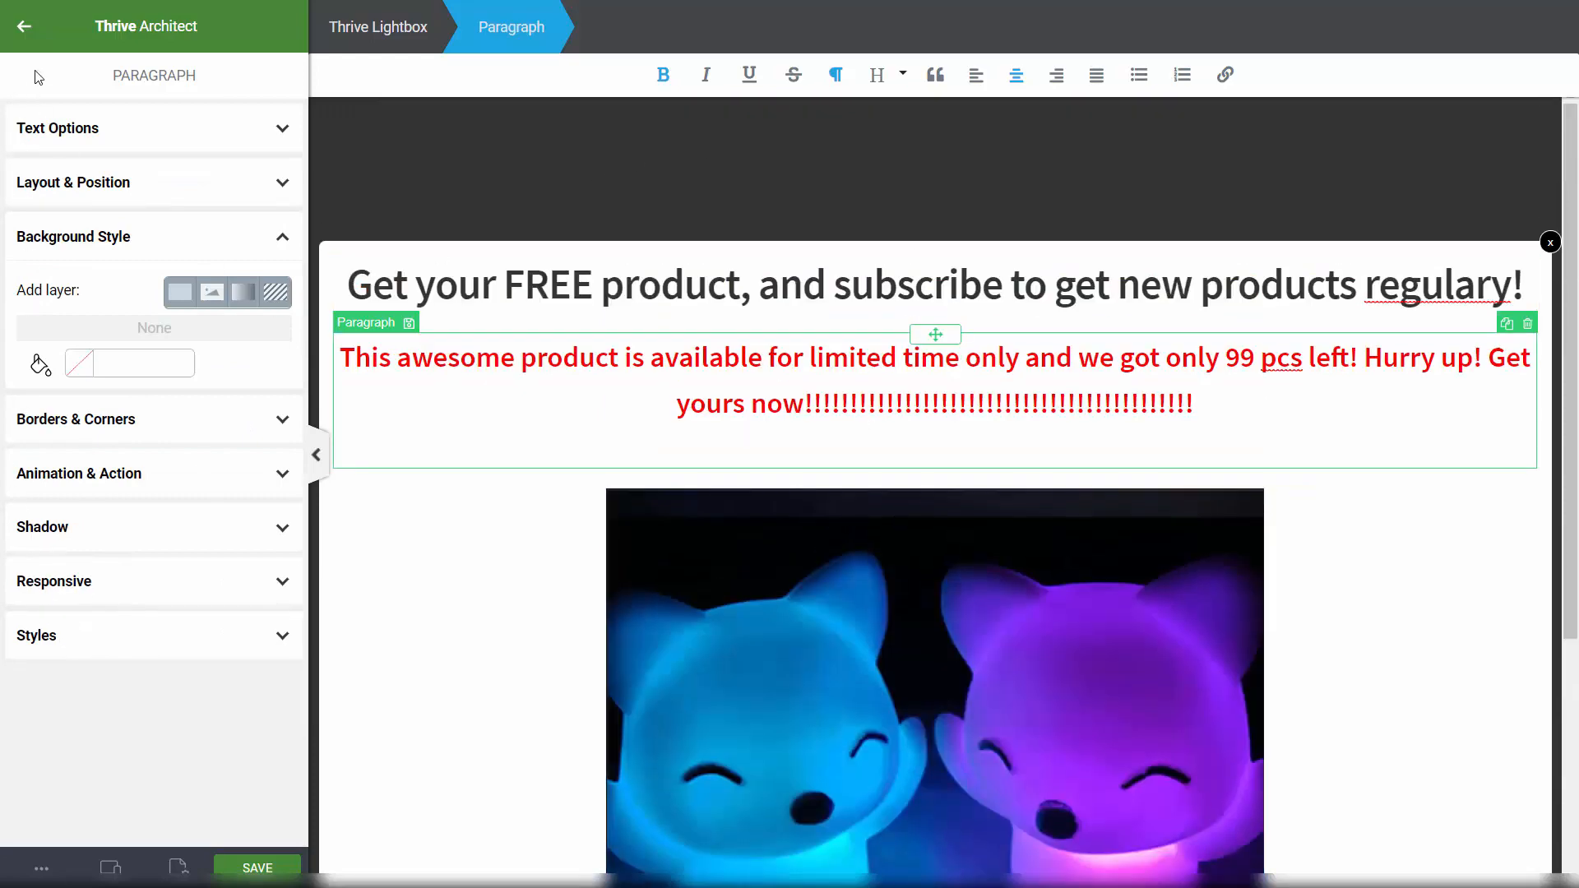
left_click(21, 27)
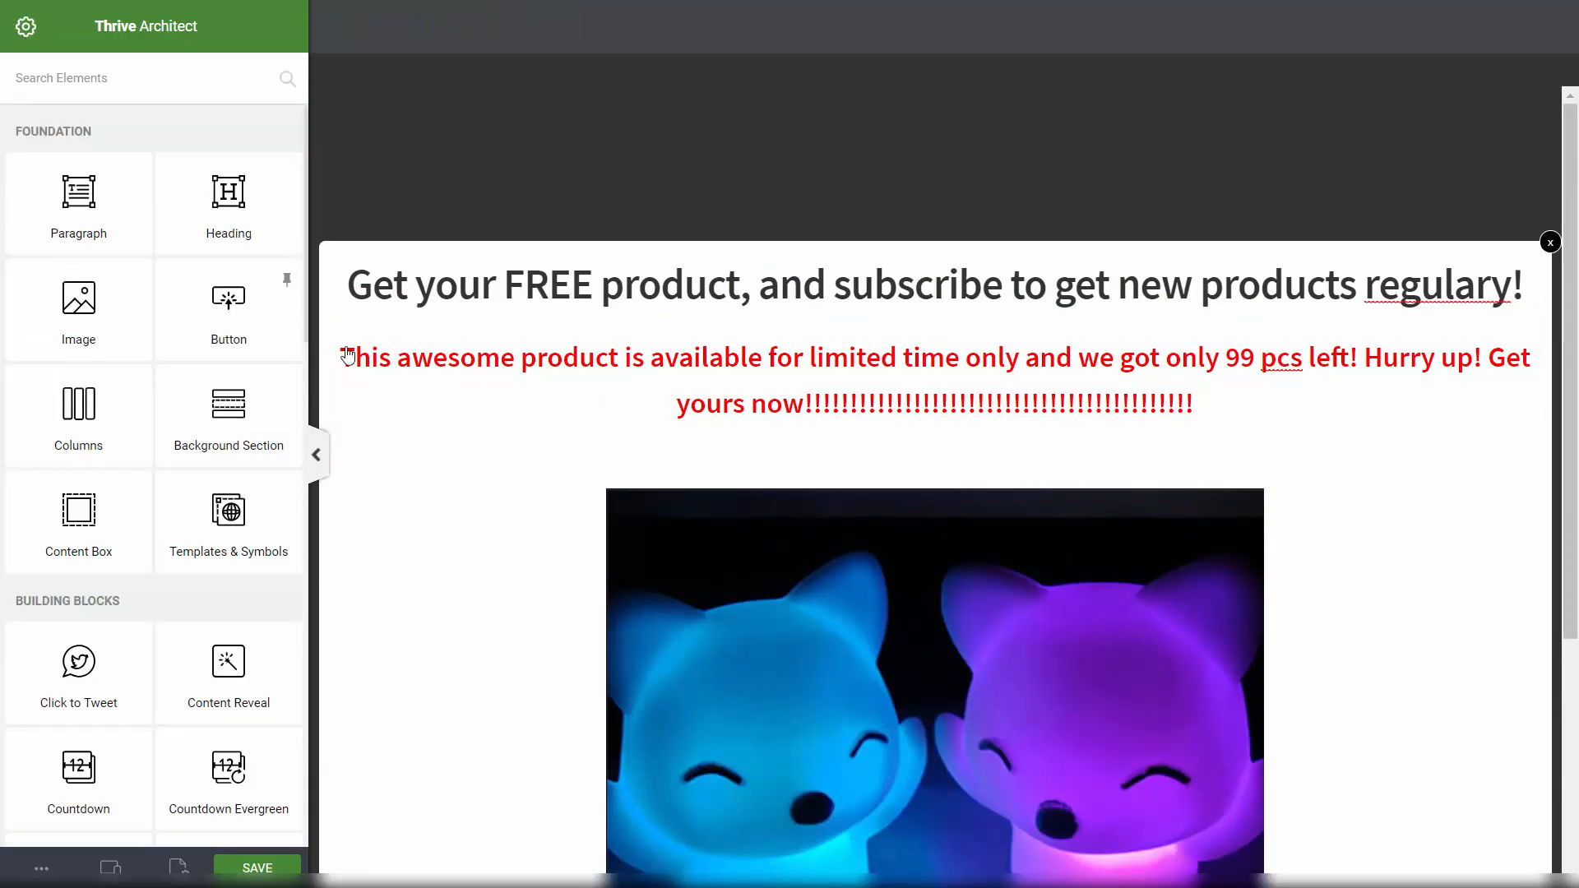
left_click(257, 867)
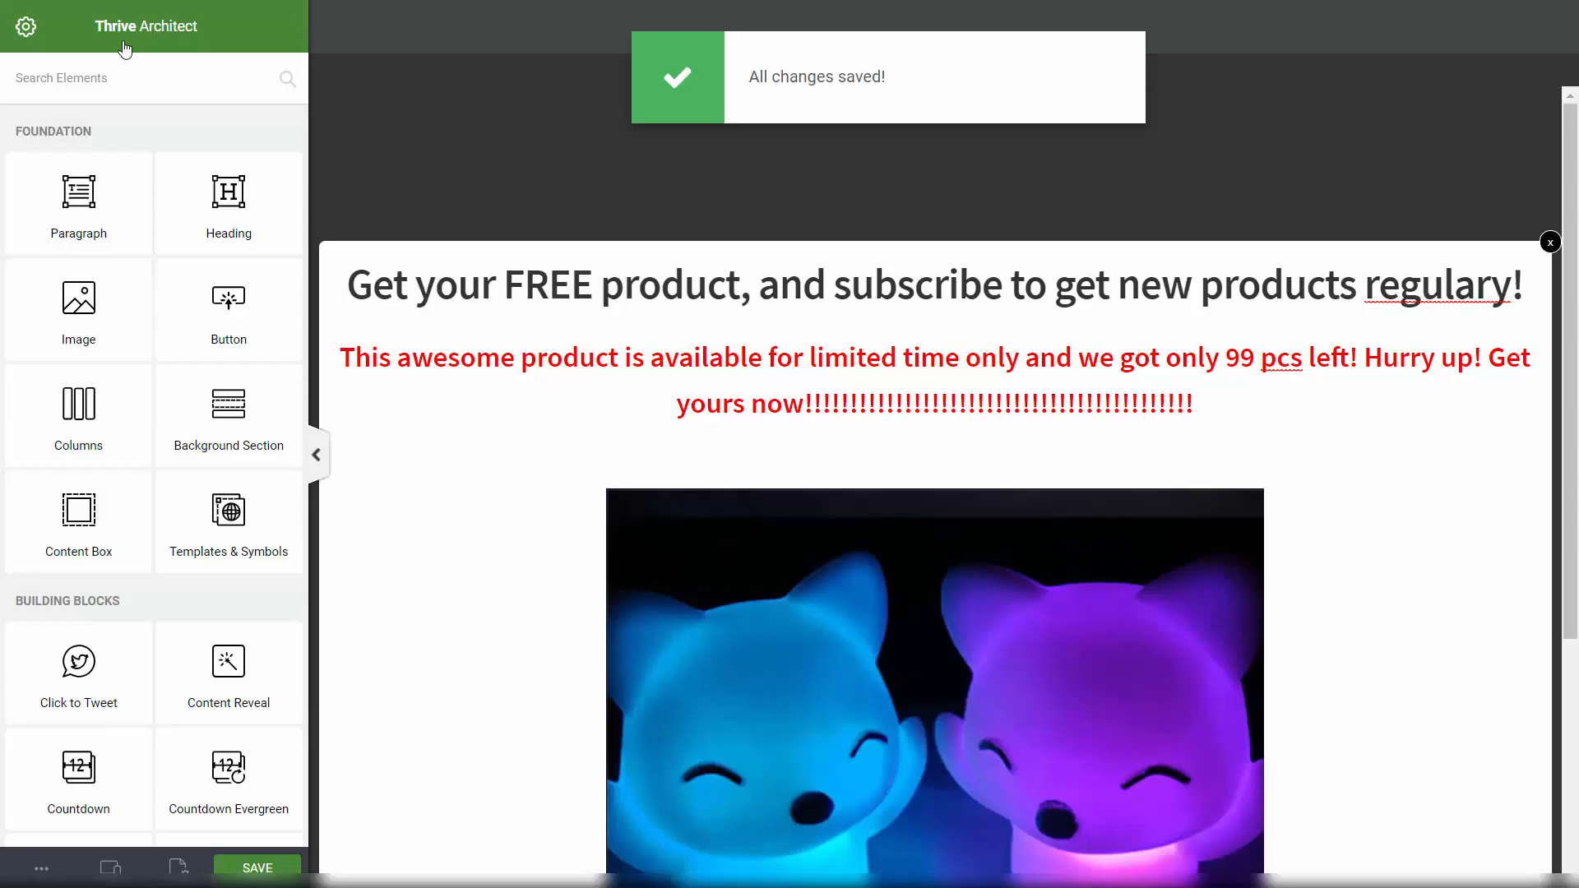
scroll(525, 146, "down", 3)
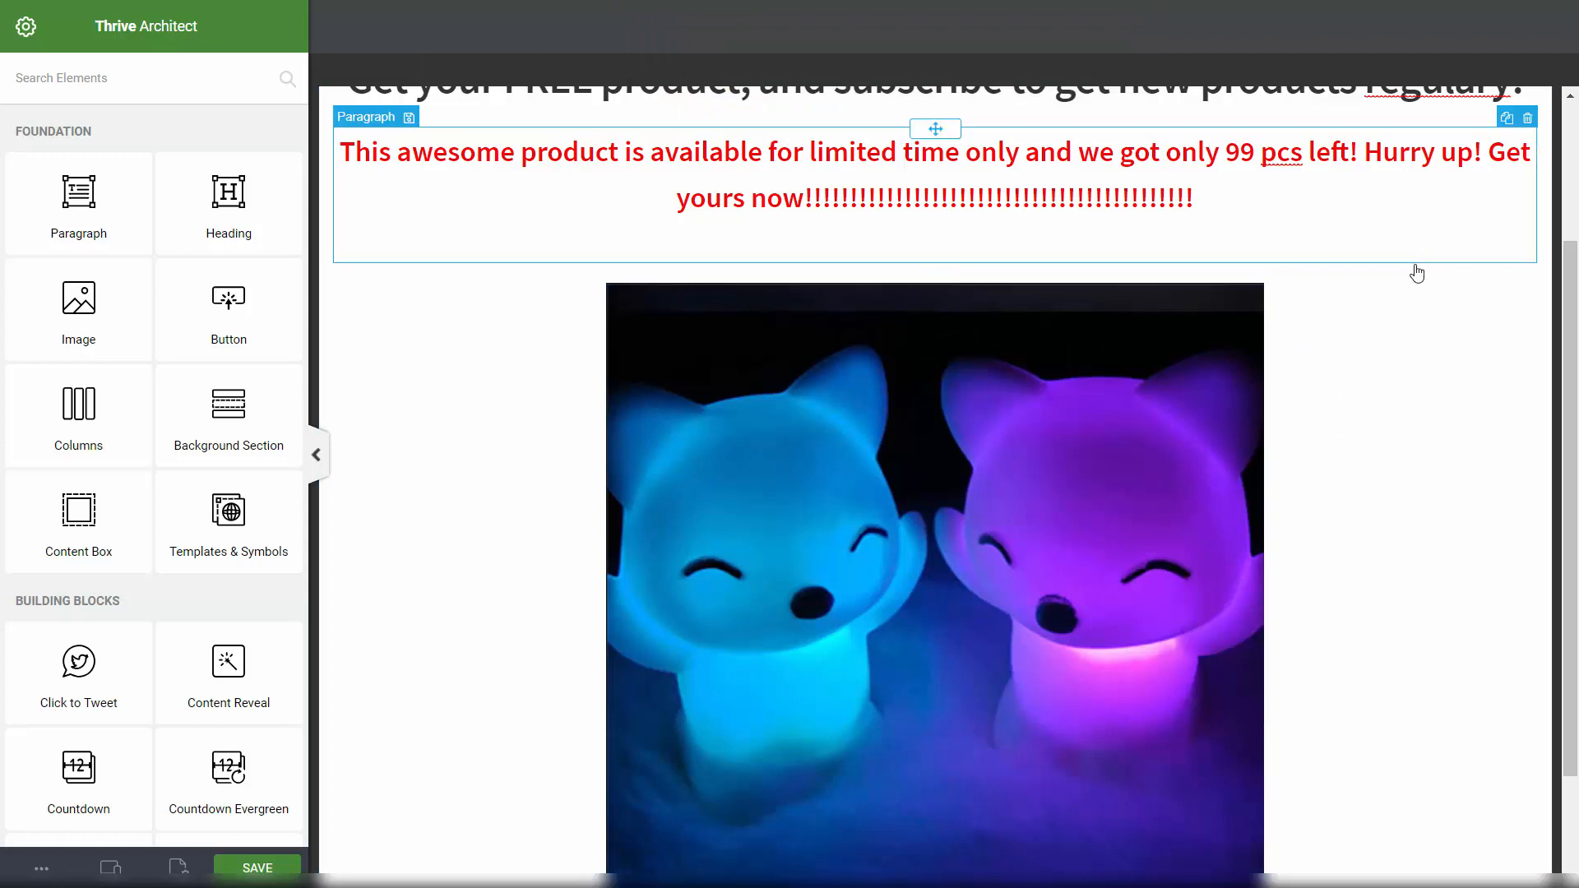
scroll(1416, 273, "down", 2)
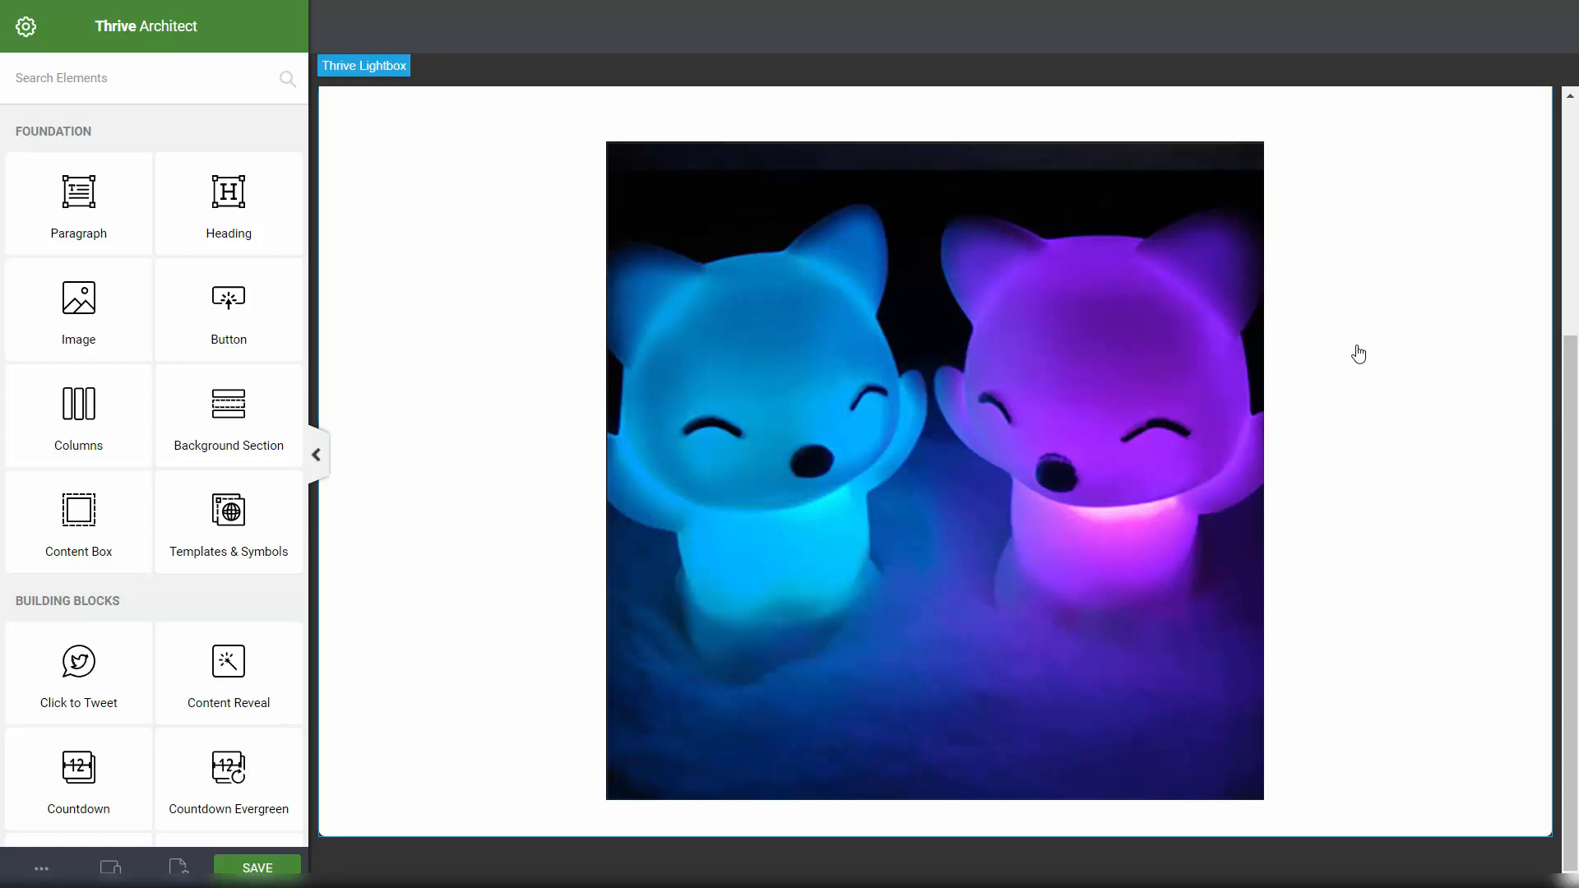
Step: Bring up the bottom-bar '...' menu to exit Thrive Architect
scroll(1359, 353, "up", 5)
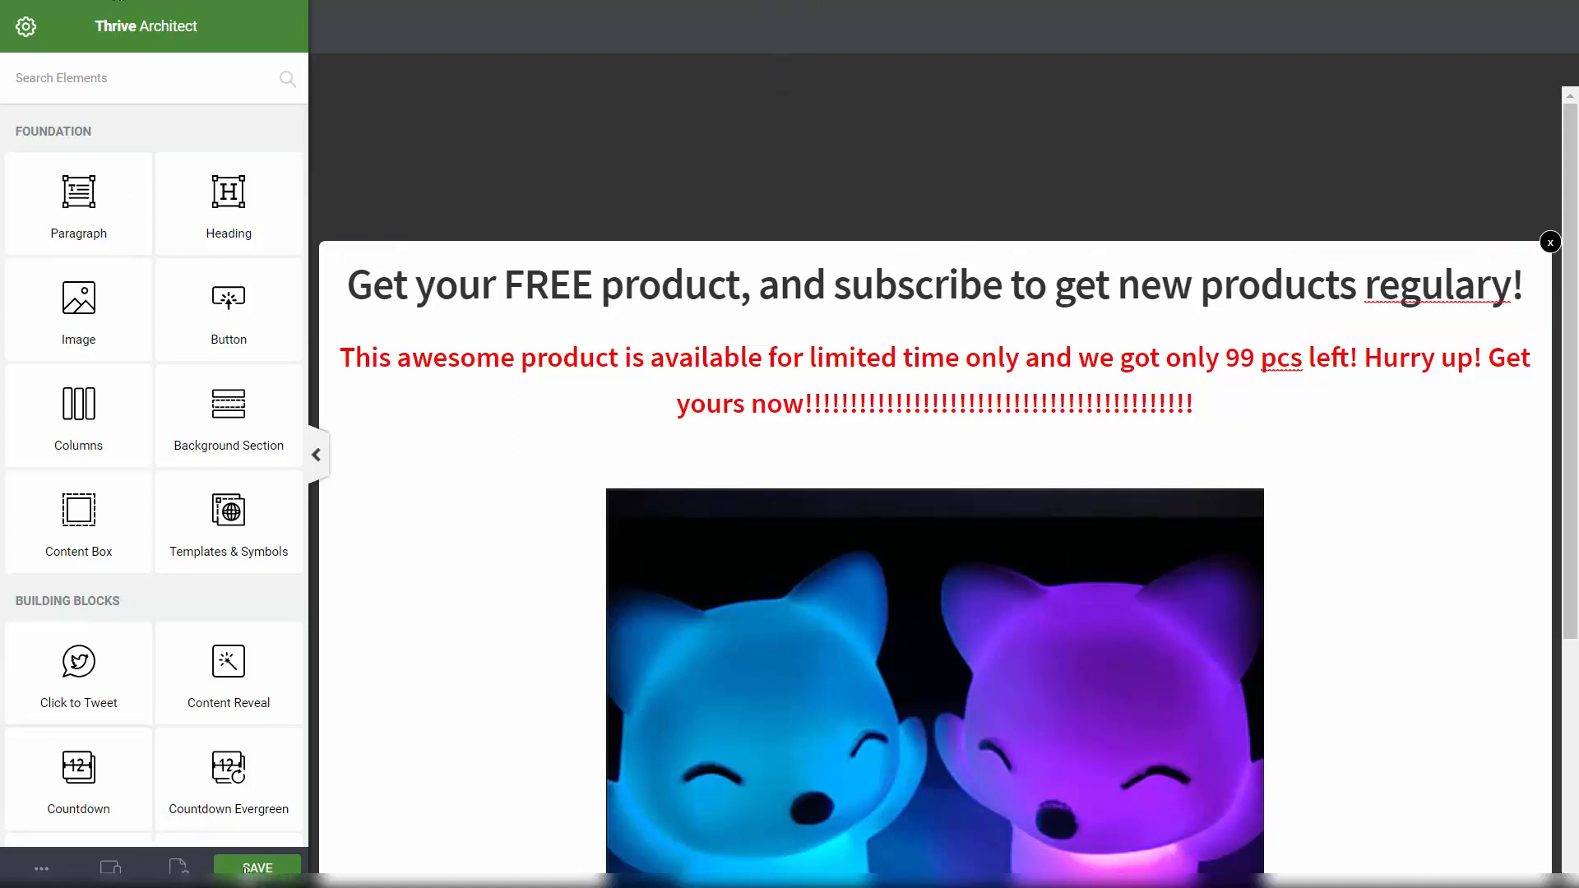
left_click(41, 870)
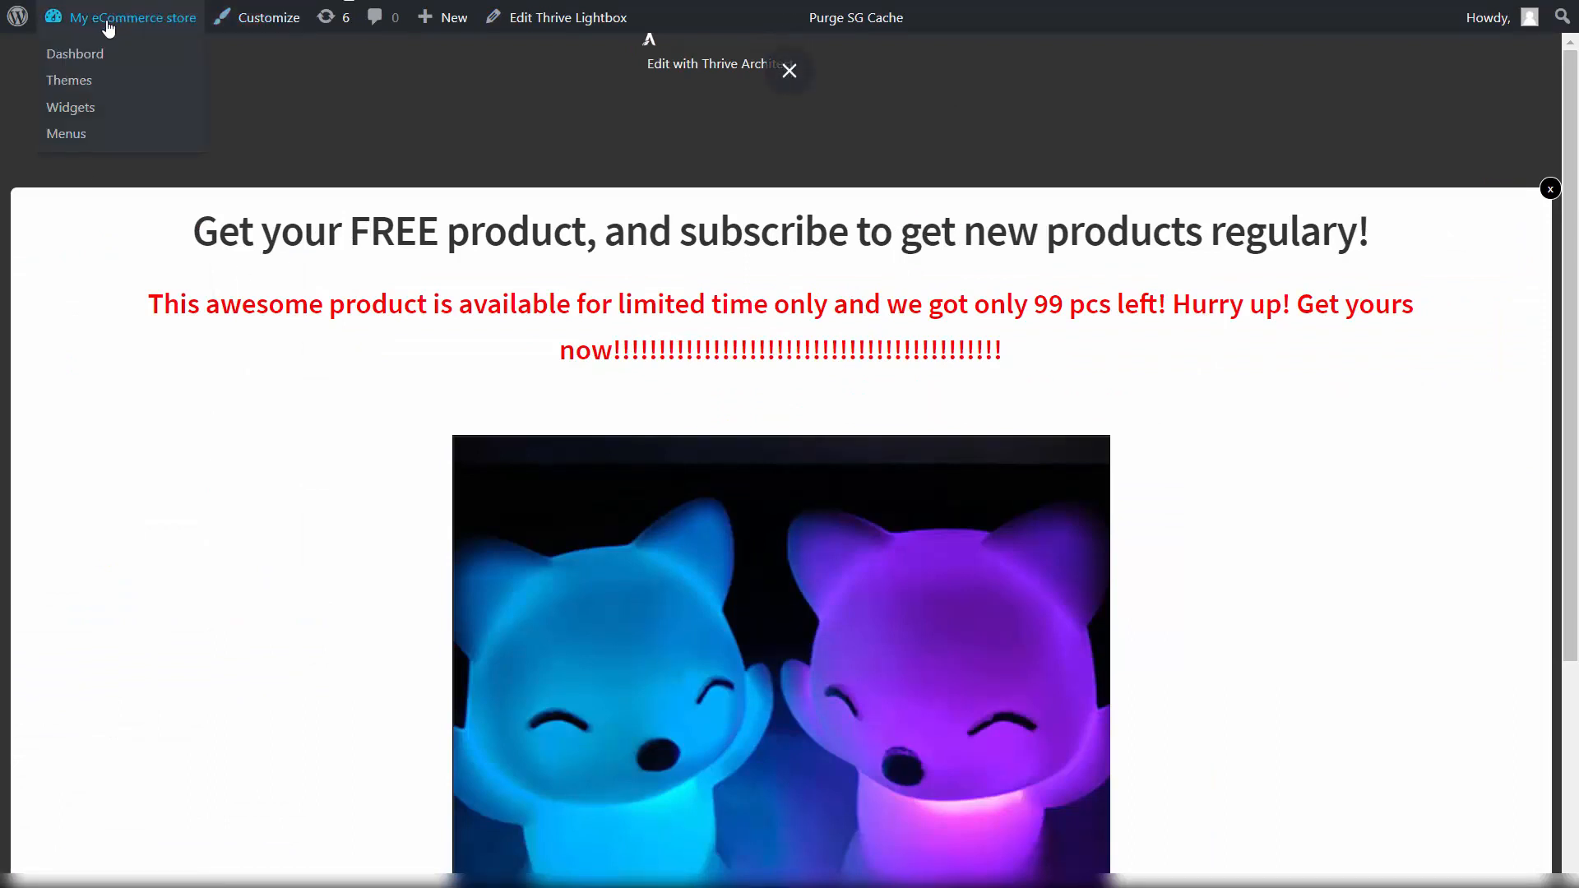
Step: Leave the store for the WordPress dashboard and open Plugins > Add New
mouse_move(91, 23)
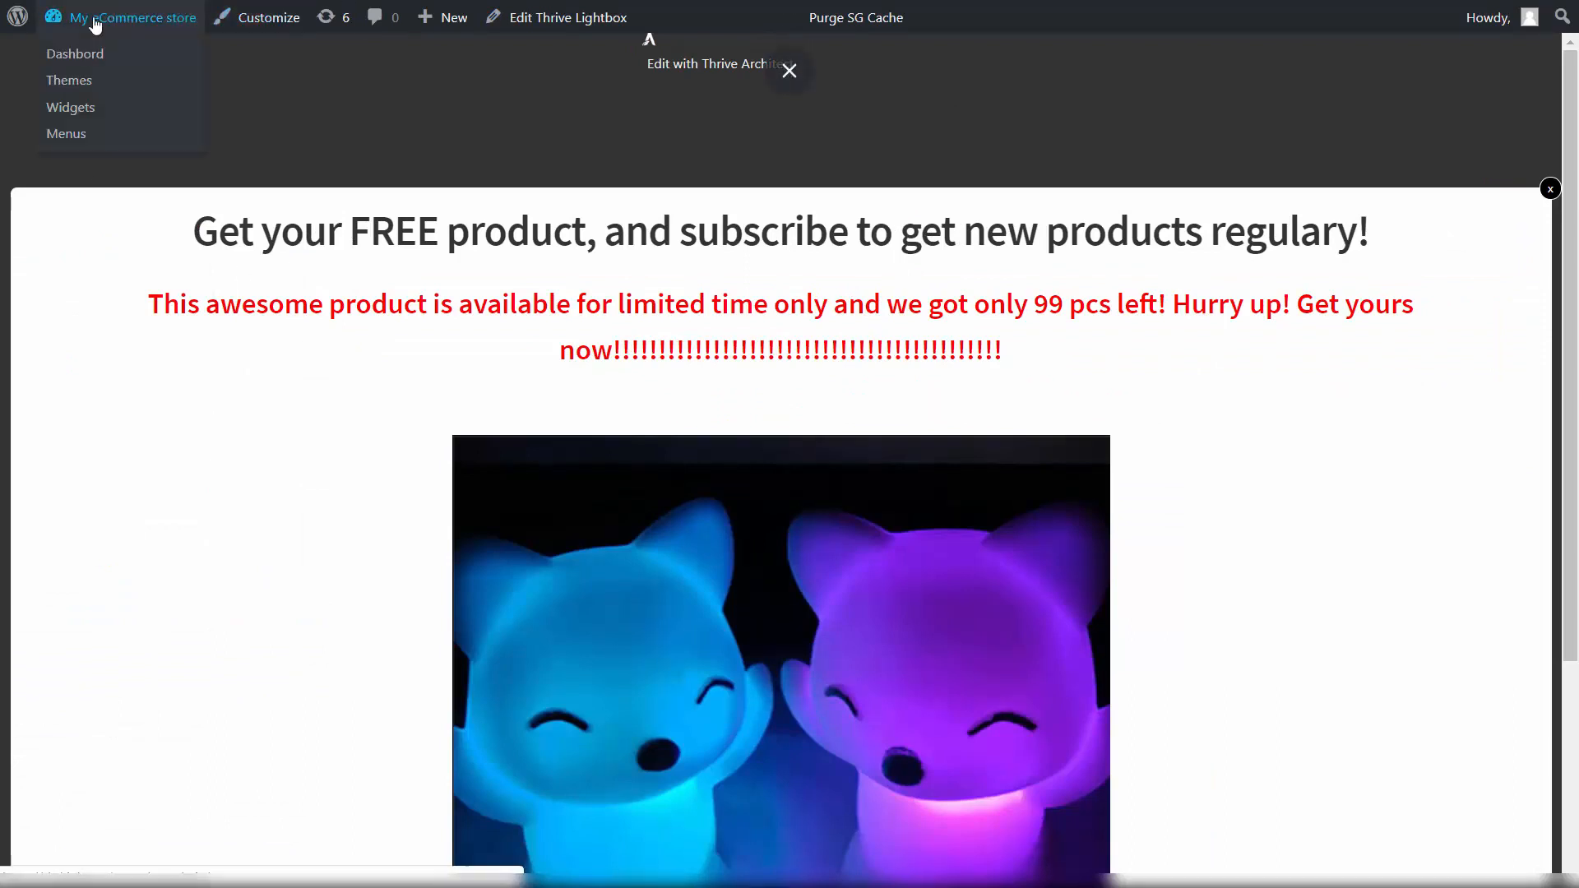
left_click(189, 53)
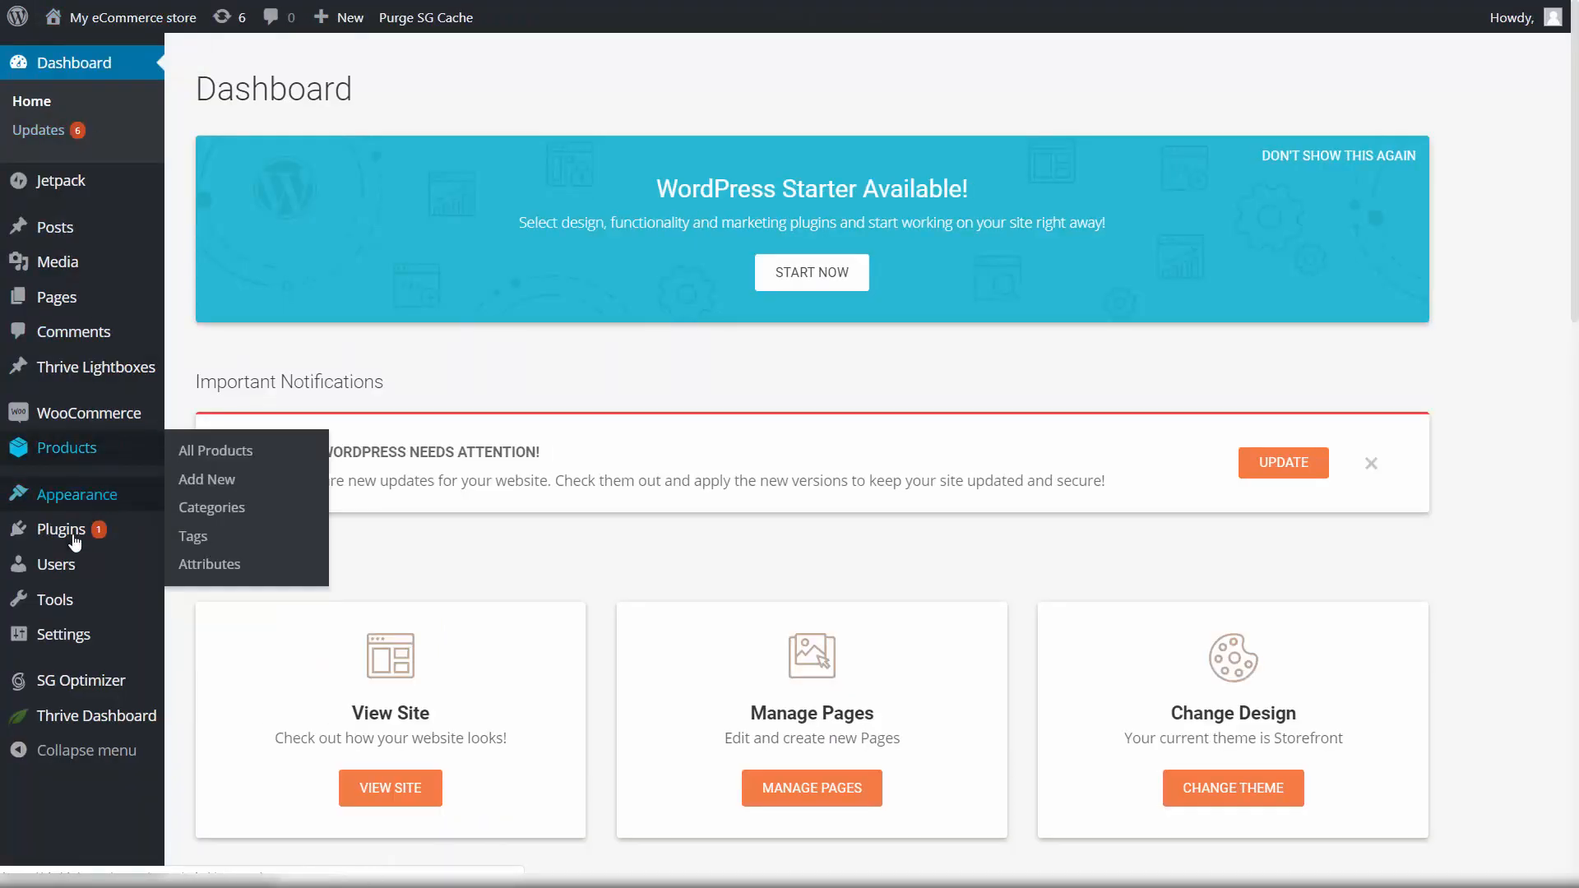
mouse_move(70, 537)
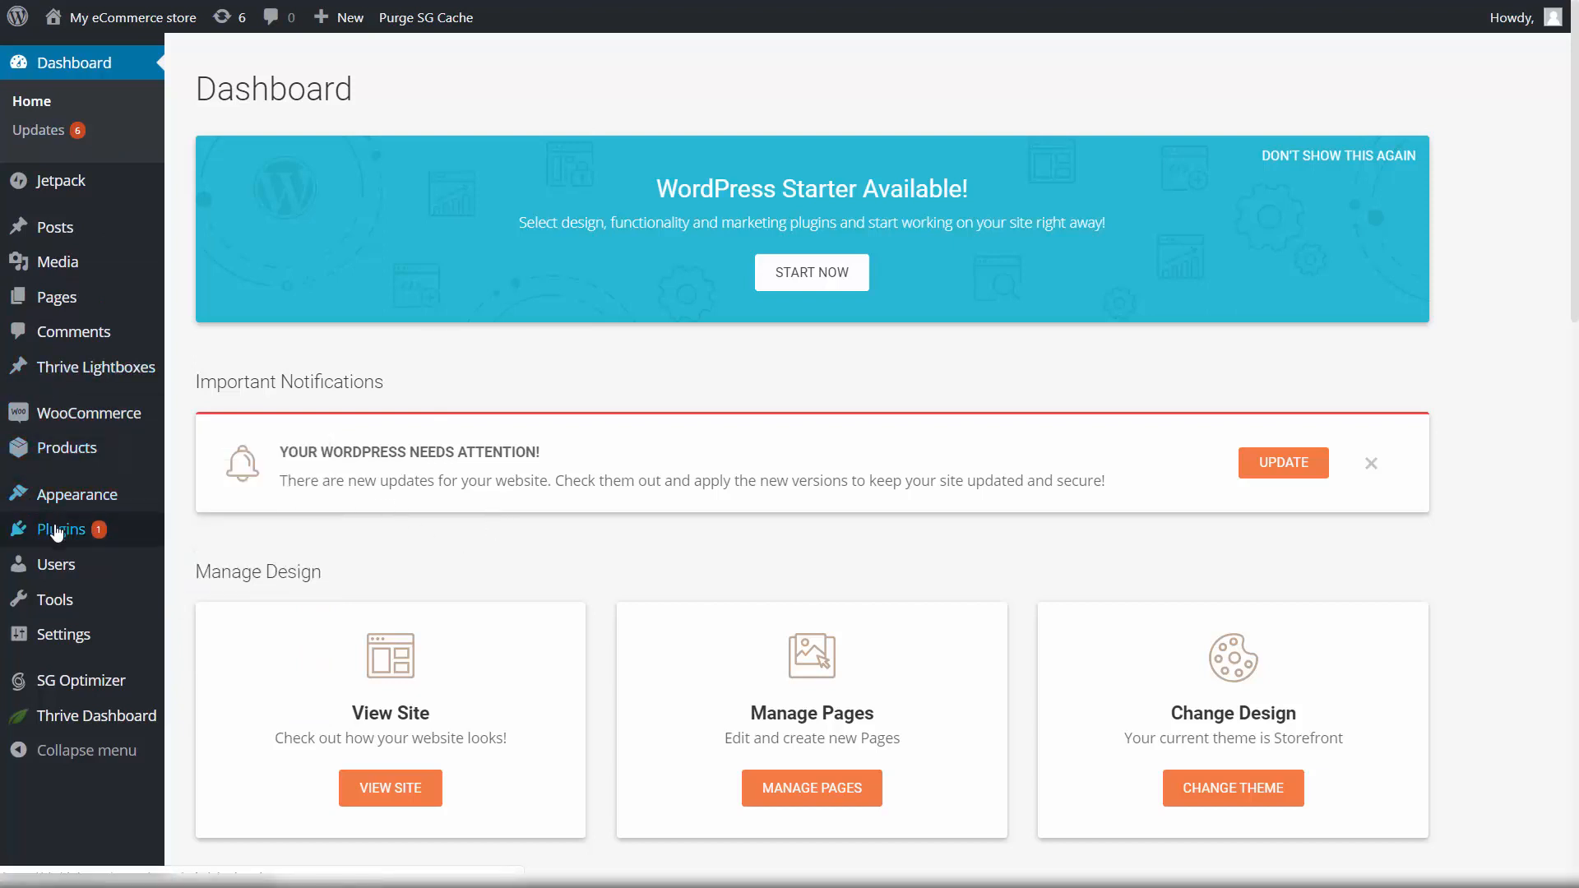
left_click(211, 566)
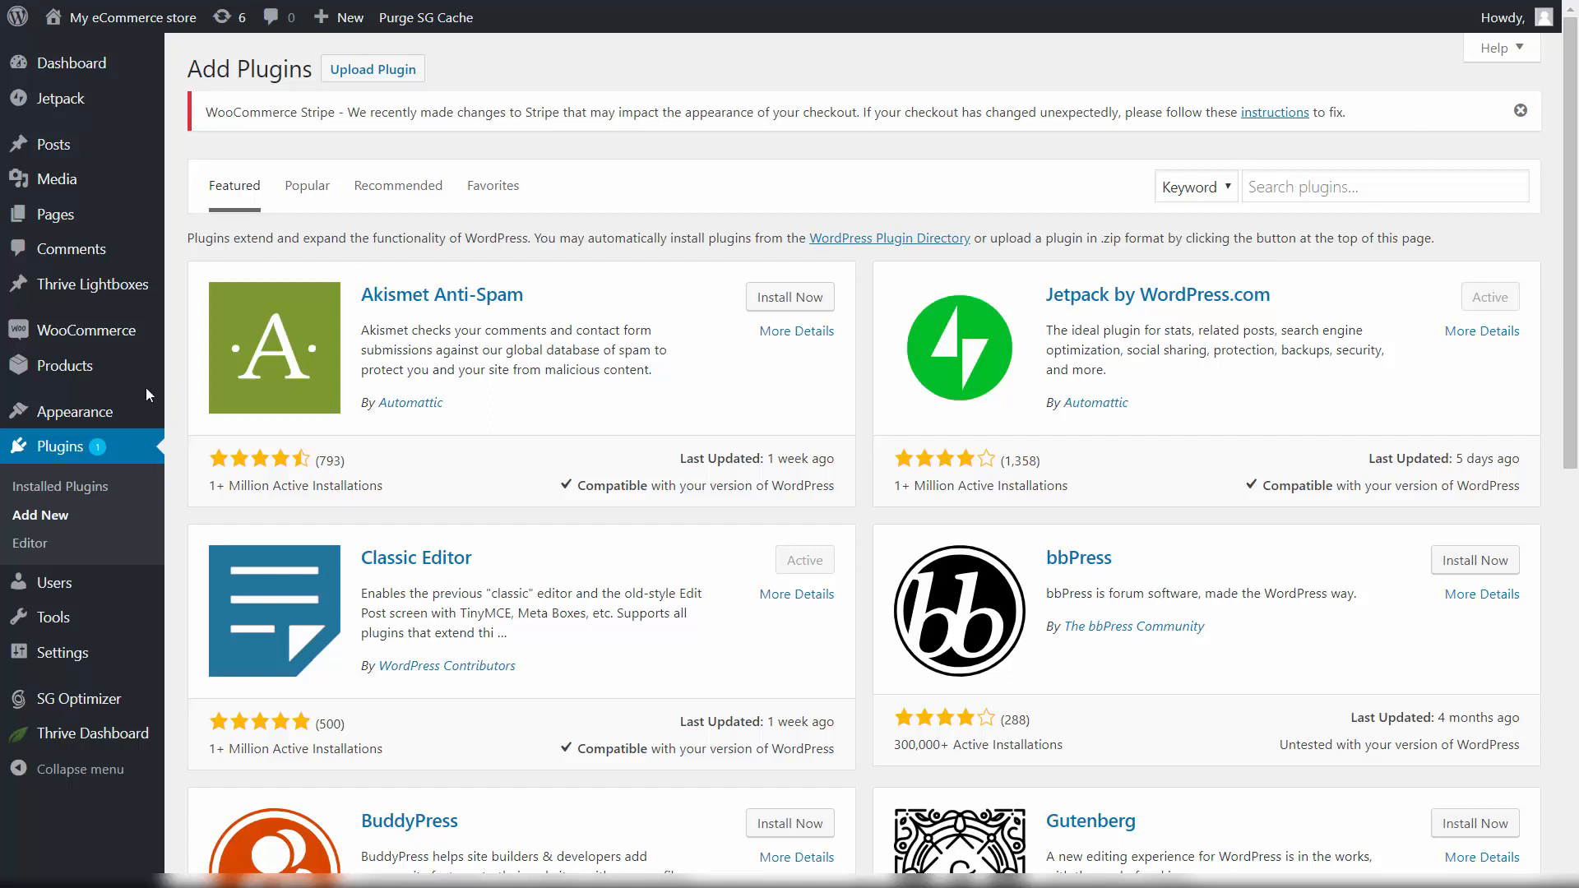
Step: Search plugins for 'mailp', then install and activate MailPoet – emails and newsletters
left_click(1372, 182)
type("mailpoet")
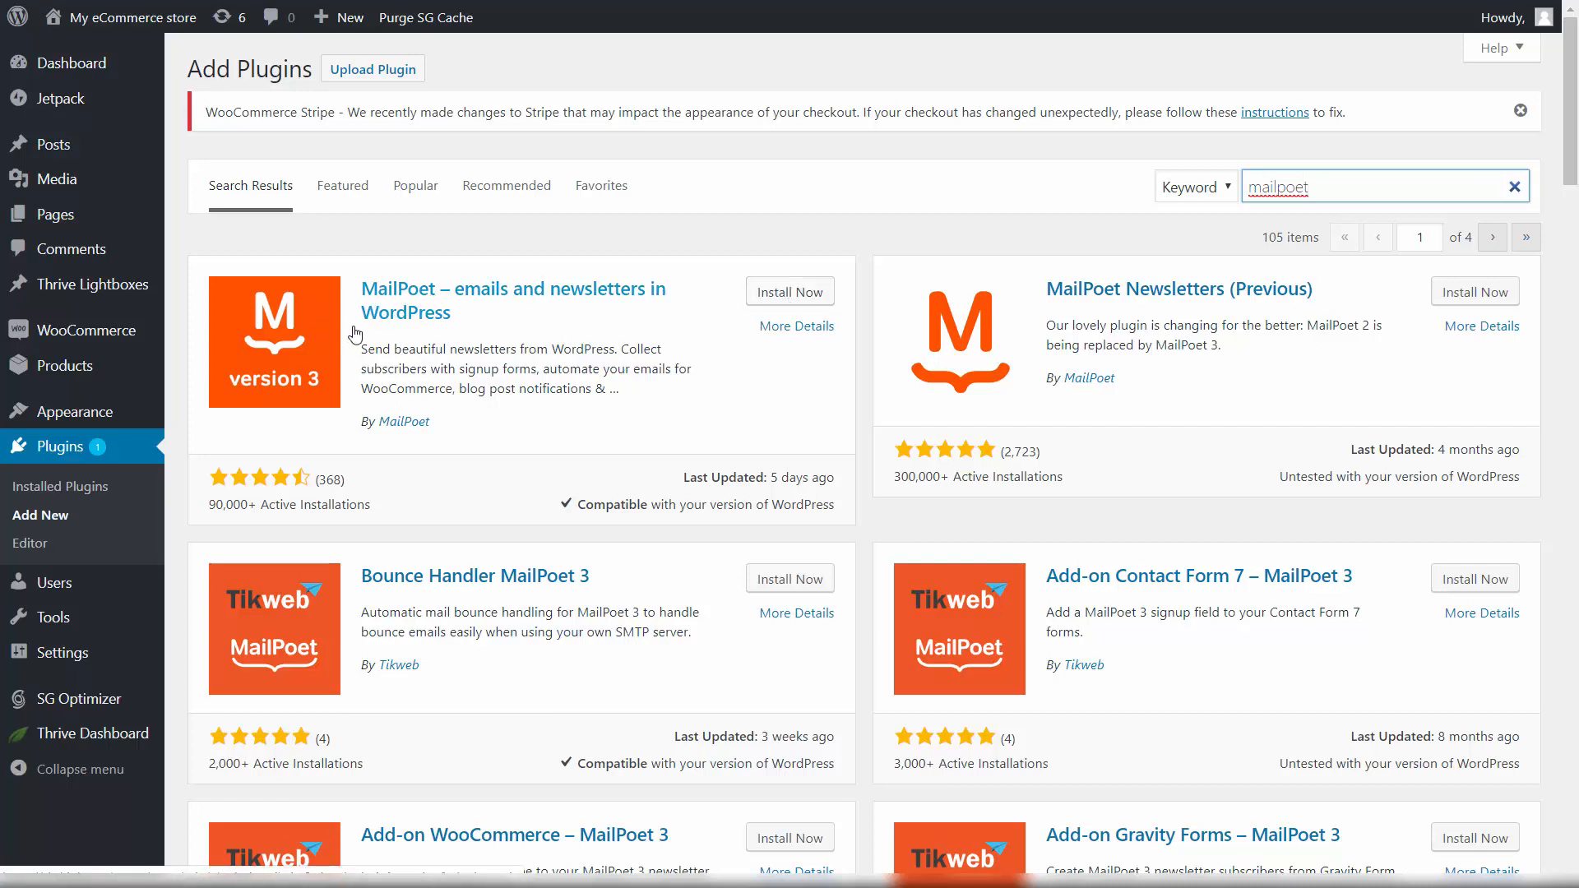
left_click(794, 292)
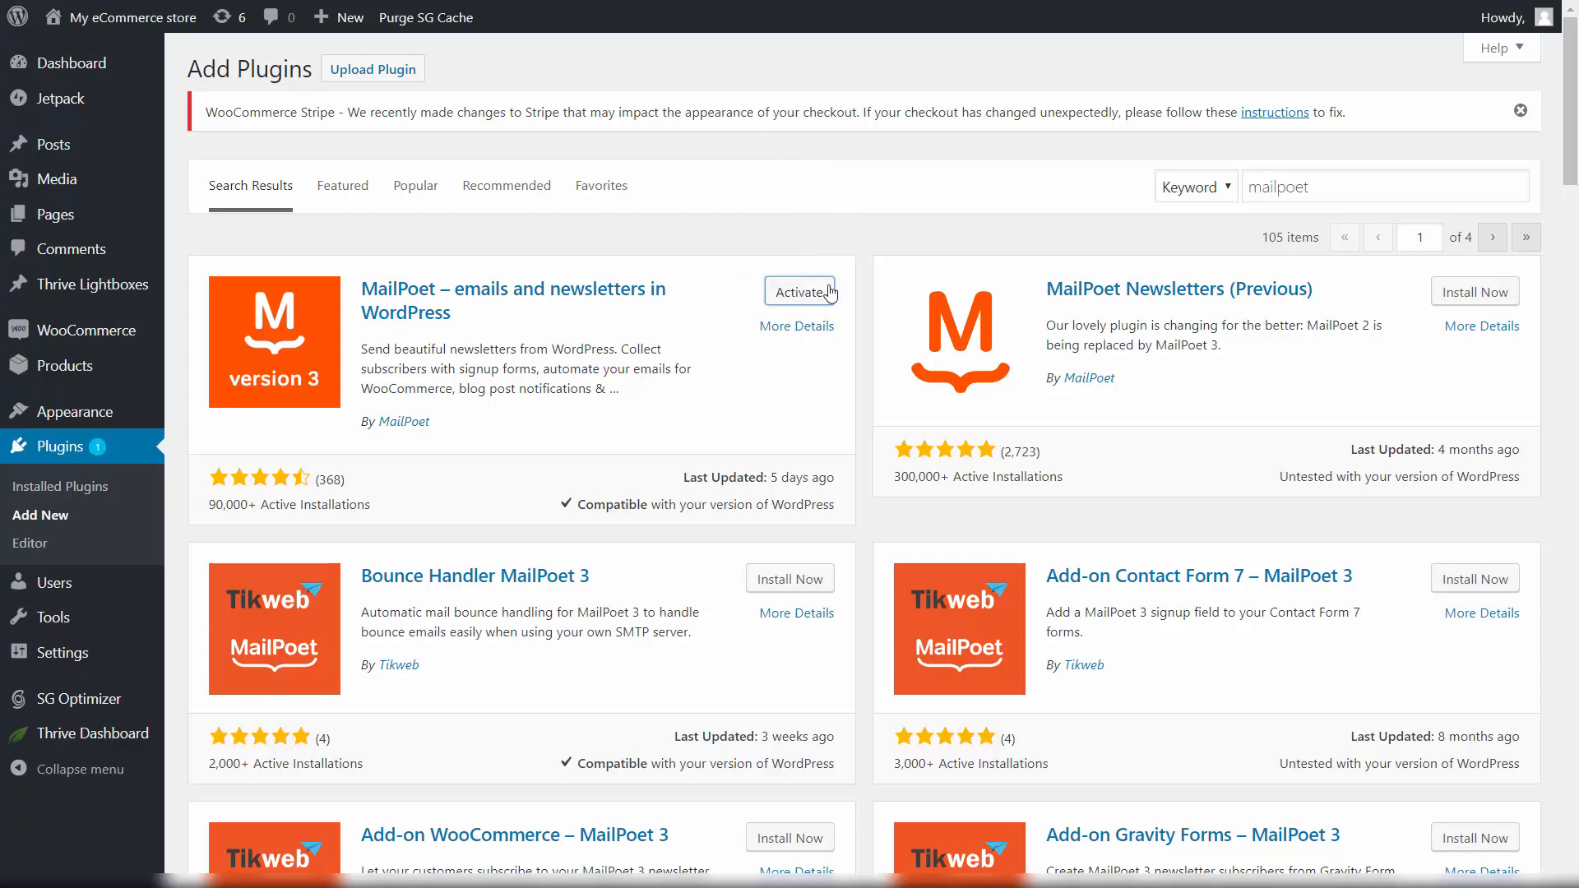
left_click(800, 294)
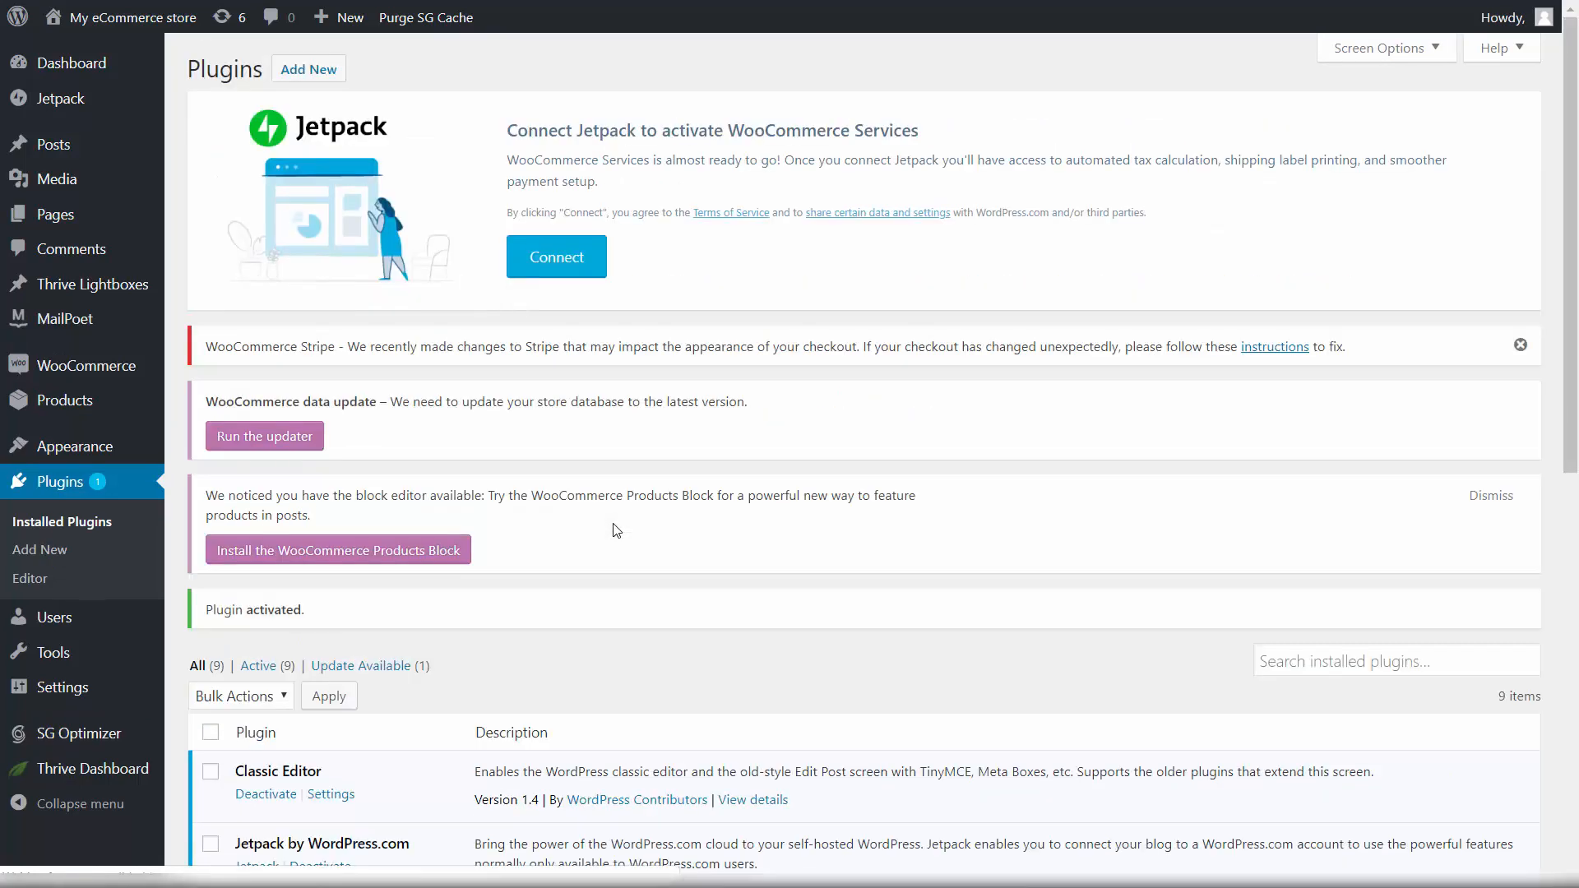
Step: Start MailPoet's setup wizard, enter the sender's From Name, then go to the cPanel tab
mouse_move(71, 328)
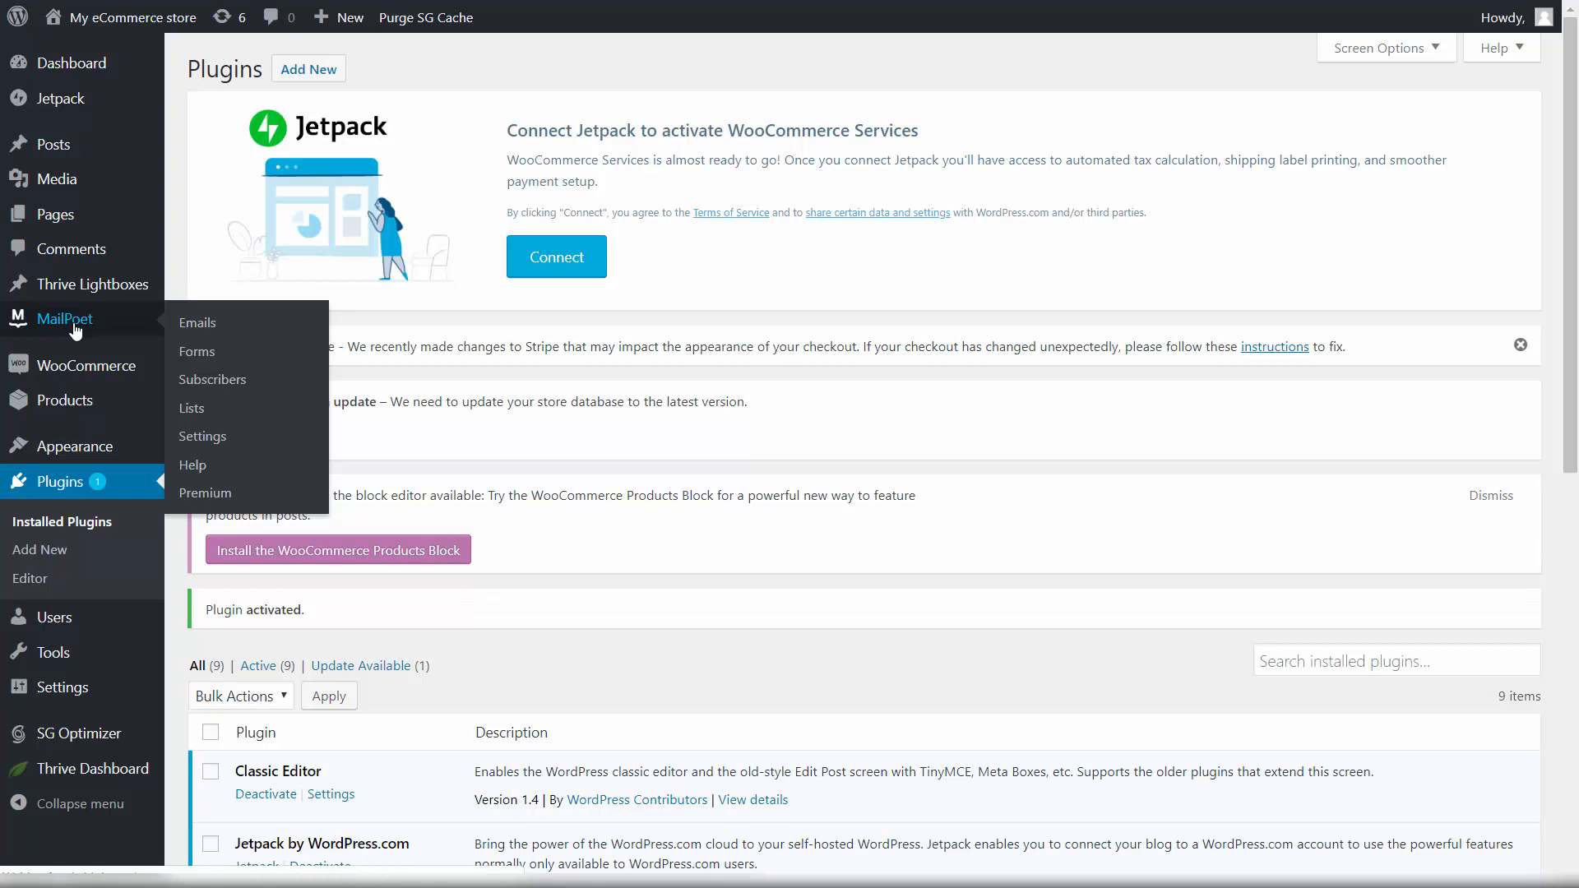
left_click(74, 327)
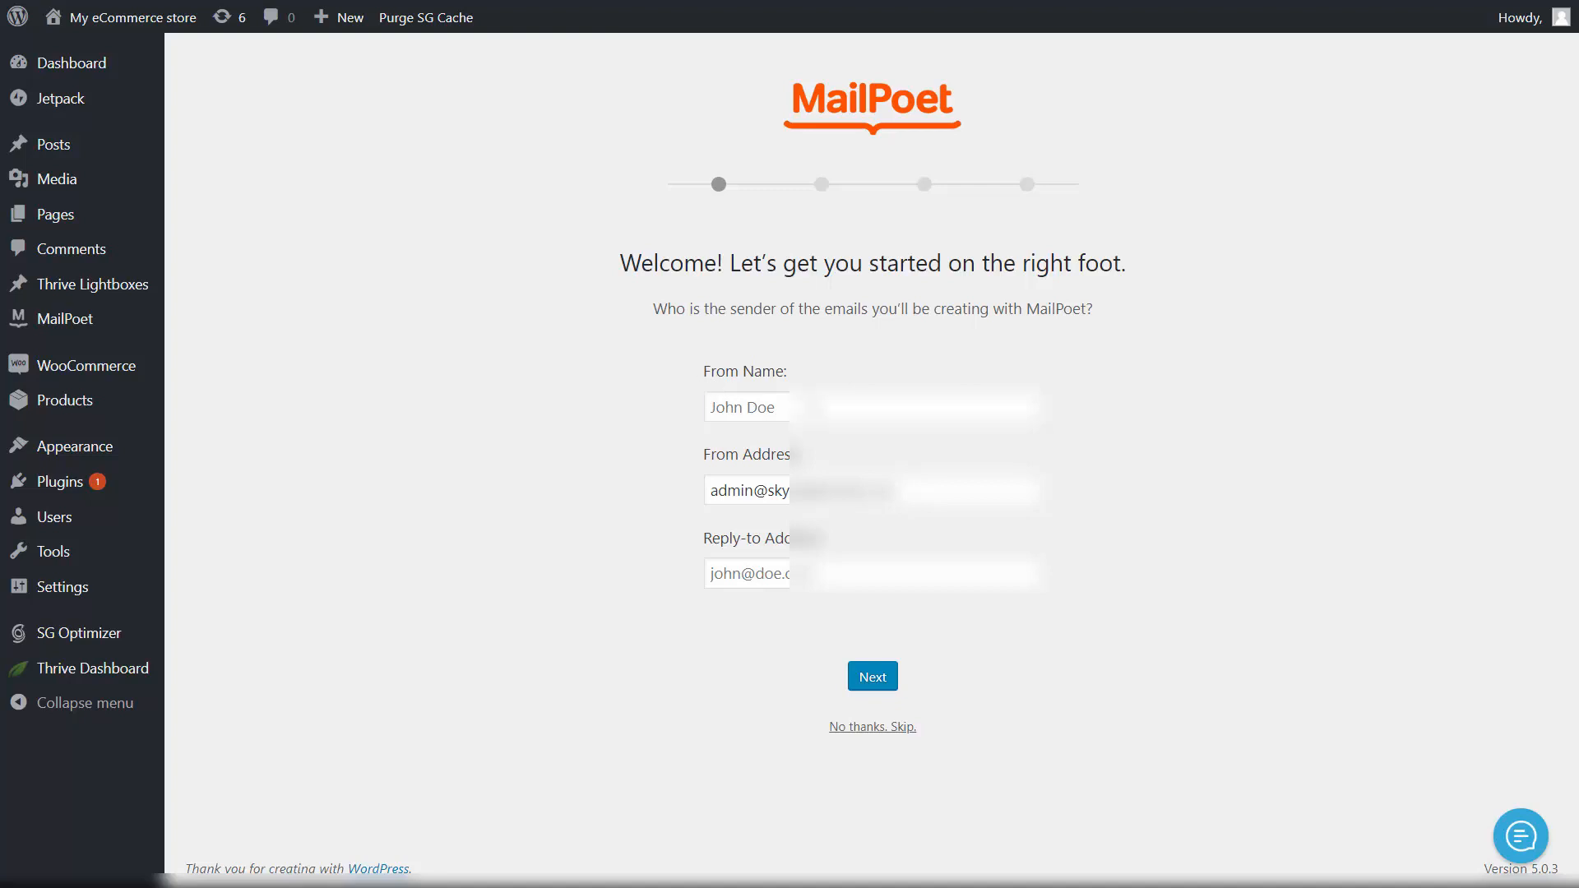
left_click(812, 408)
type("John Doe")
left_click(923, 496)
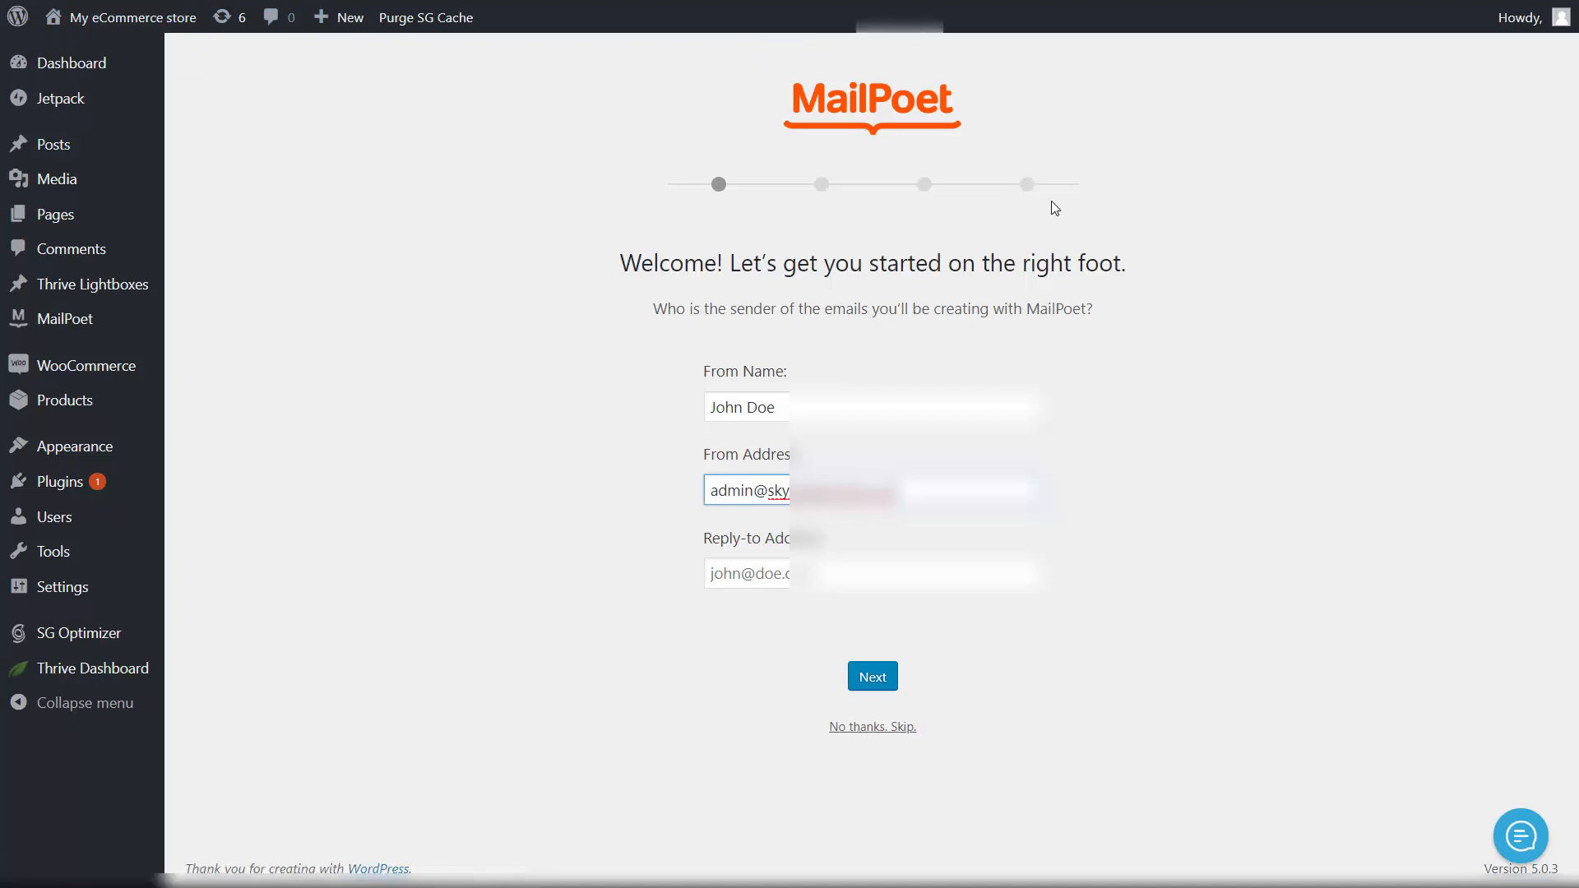
left_click(613, 23)
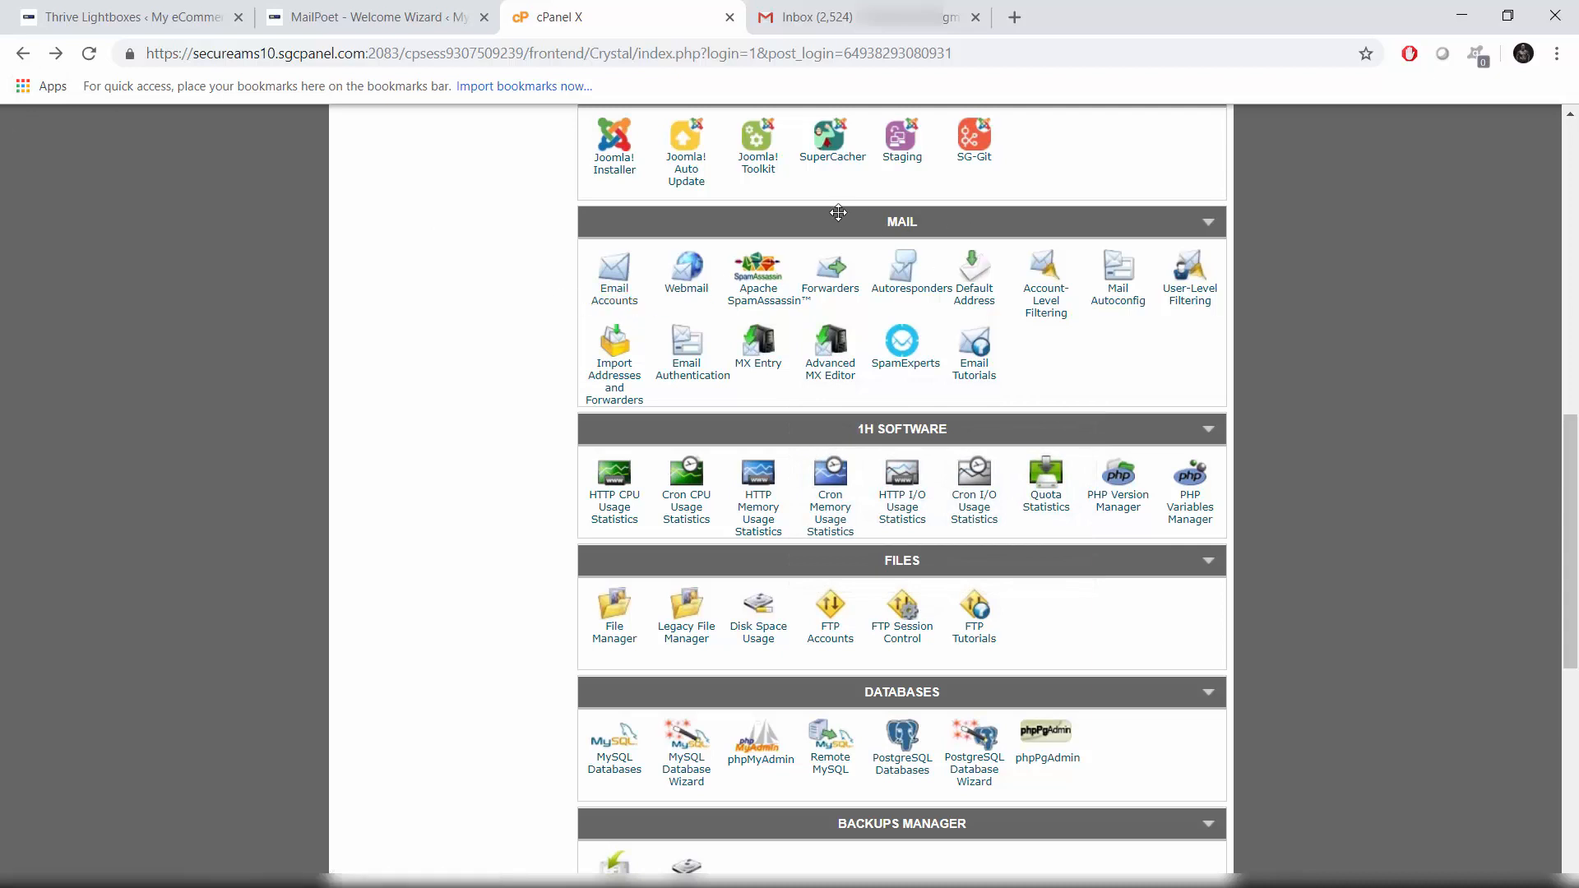
Step: Copy the existing sales mailbox address from cPanel Email Accounts and return to MailPoet
left_click(633, 307)
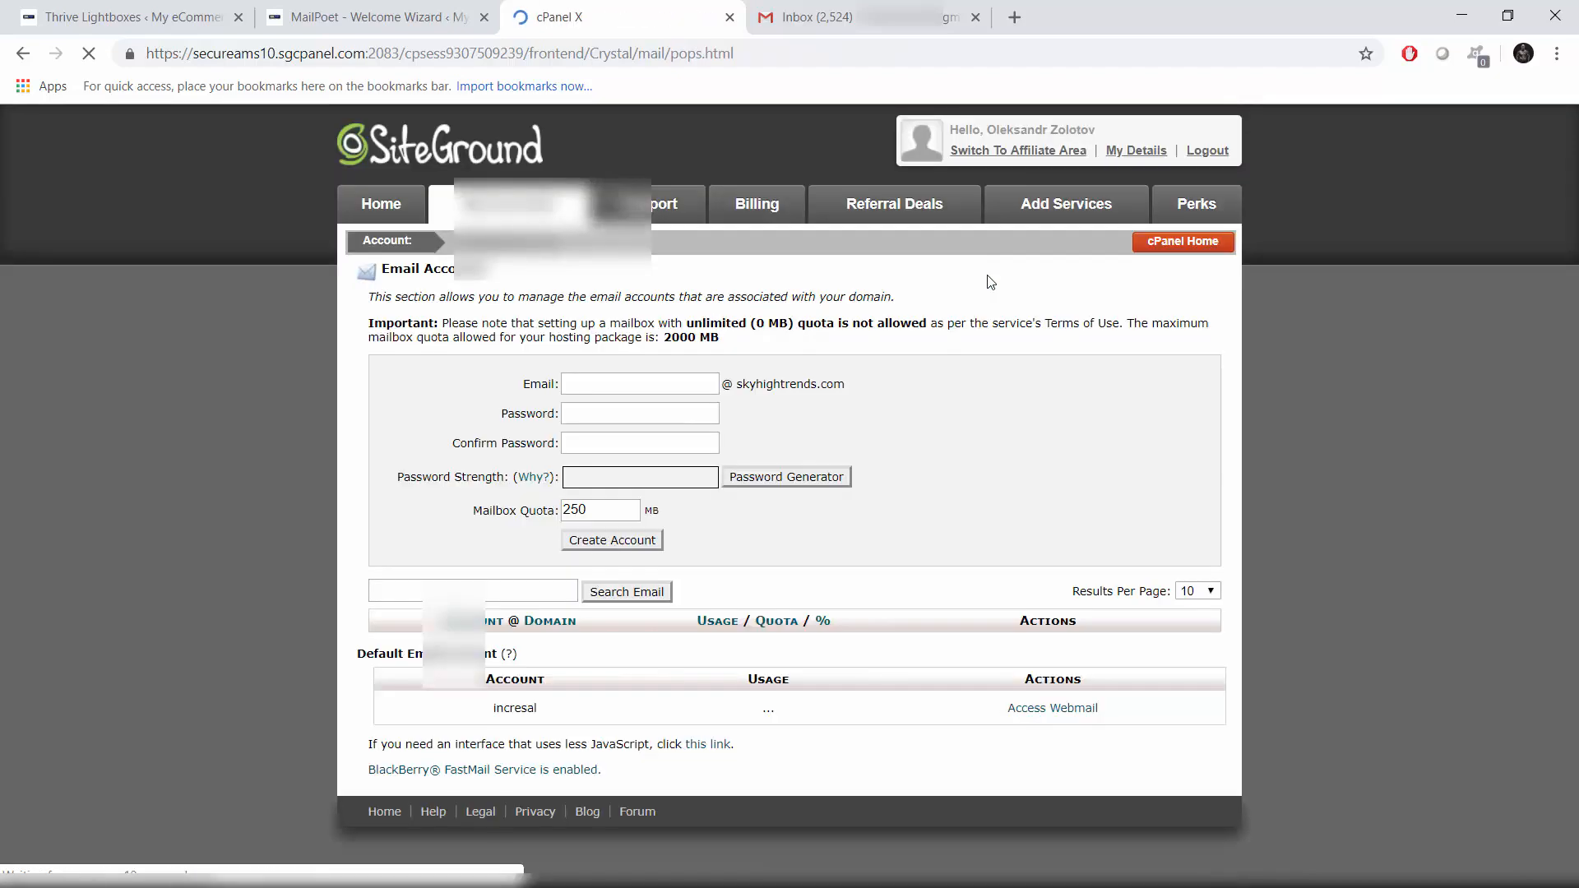
scroll(914, 448, "down", 1)
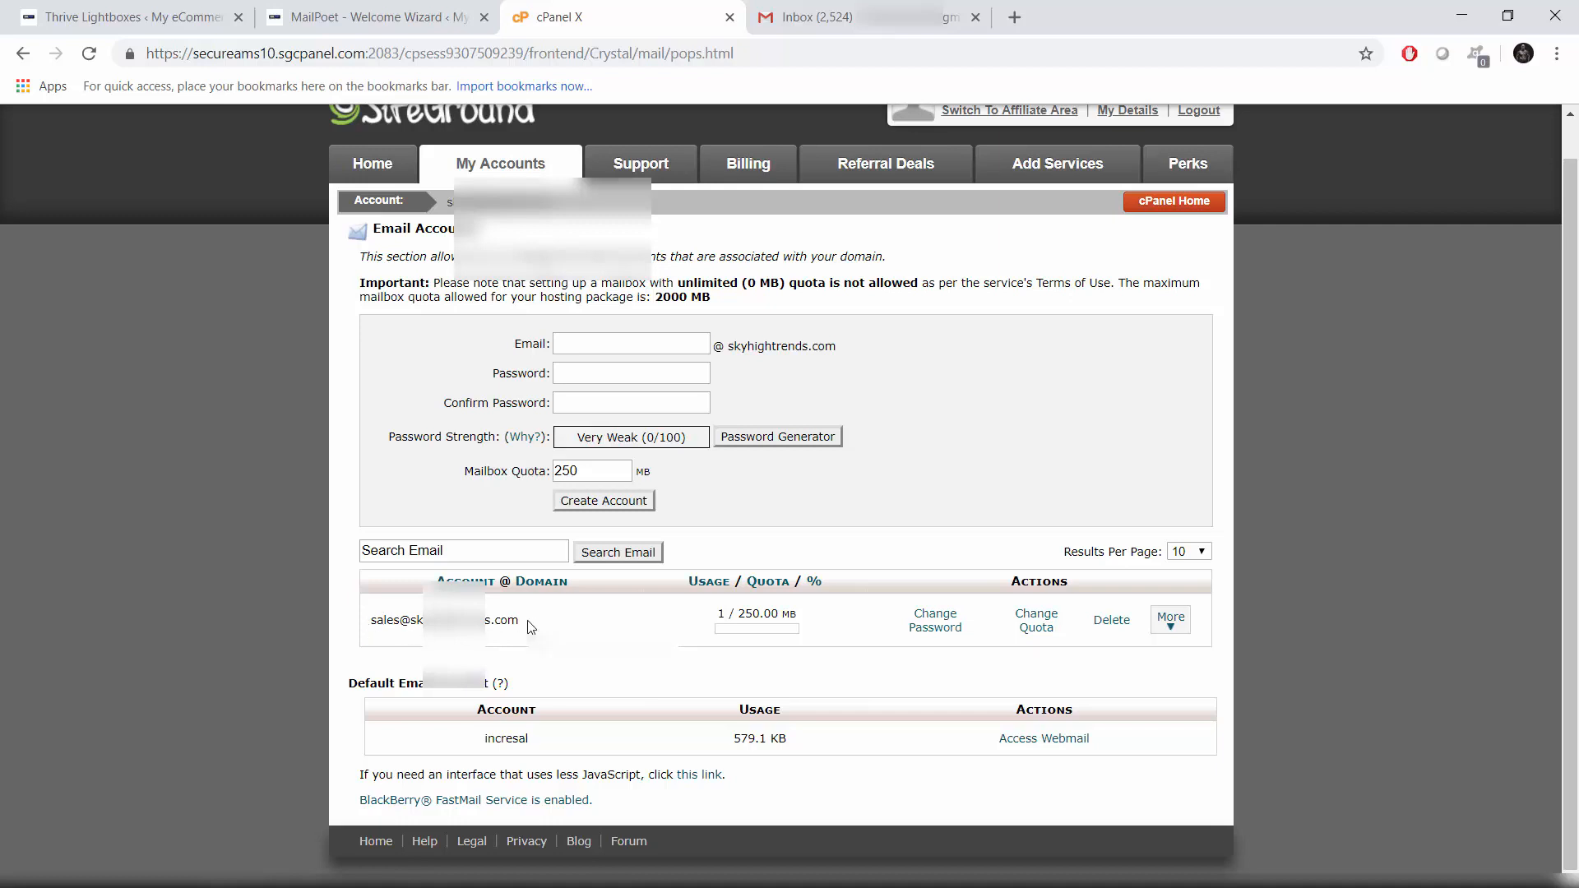
left_click_drag(531, 627, 370, 624)
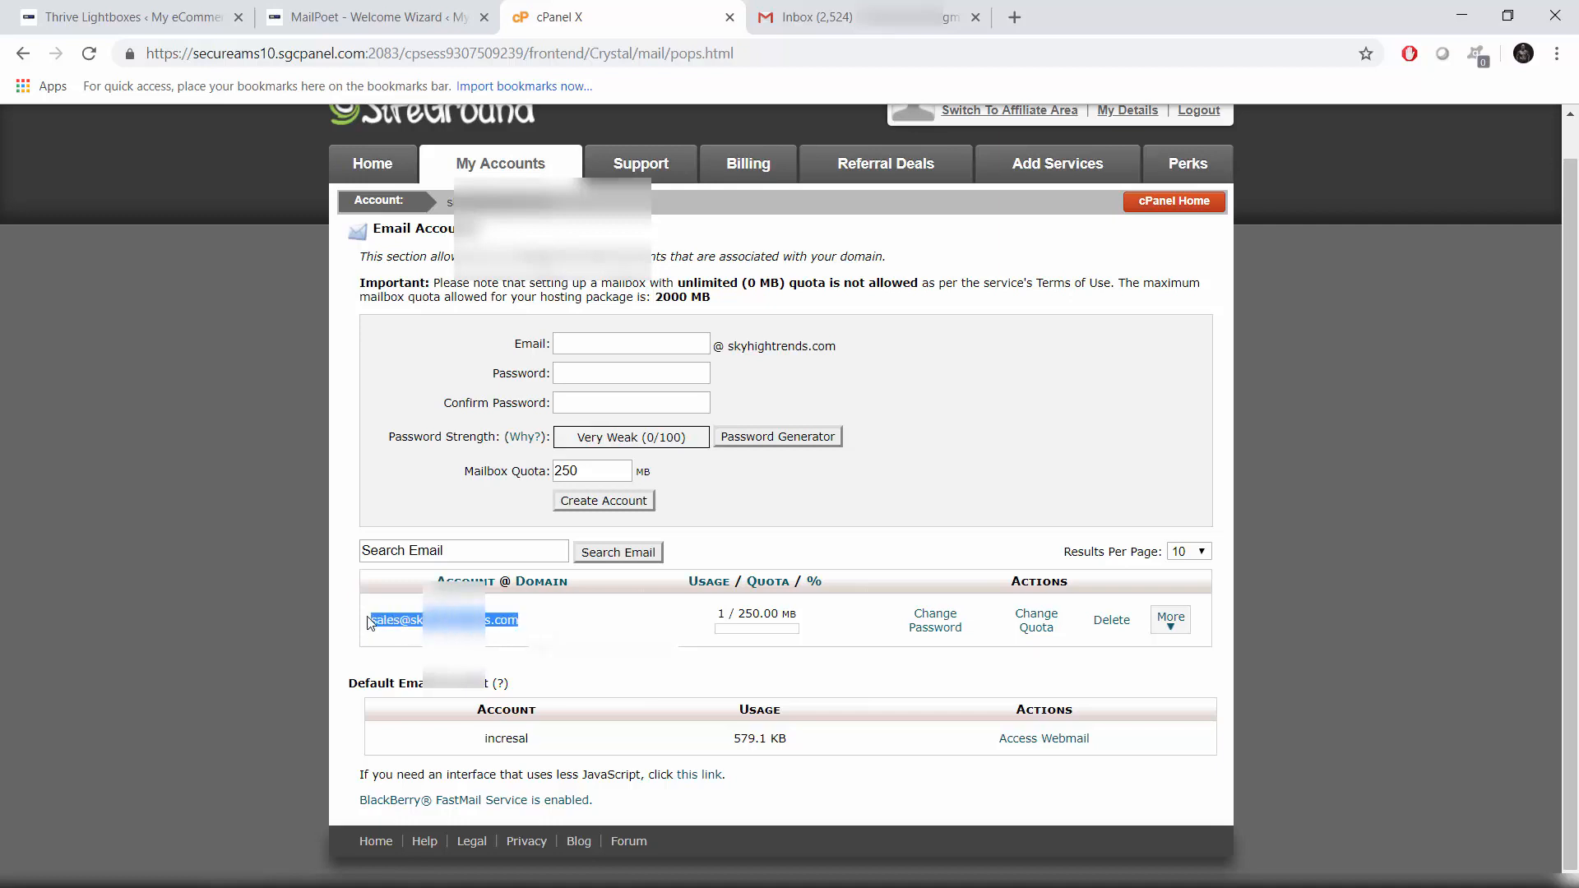
right_click(409, 619)
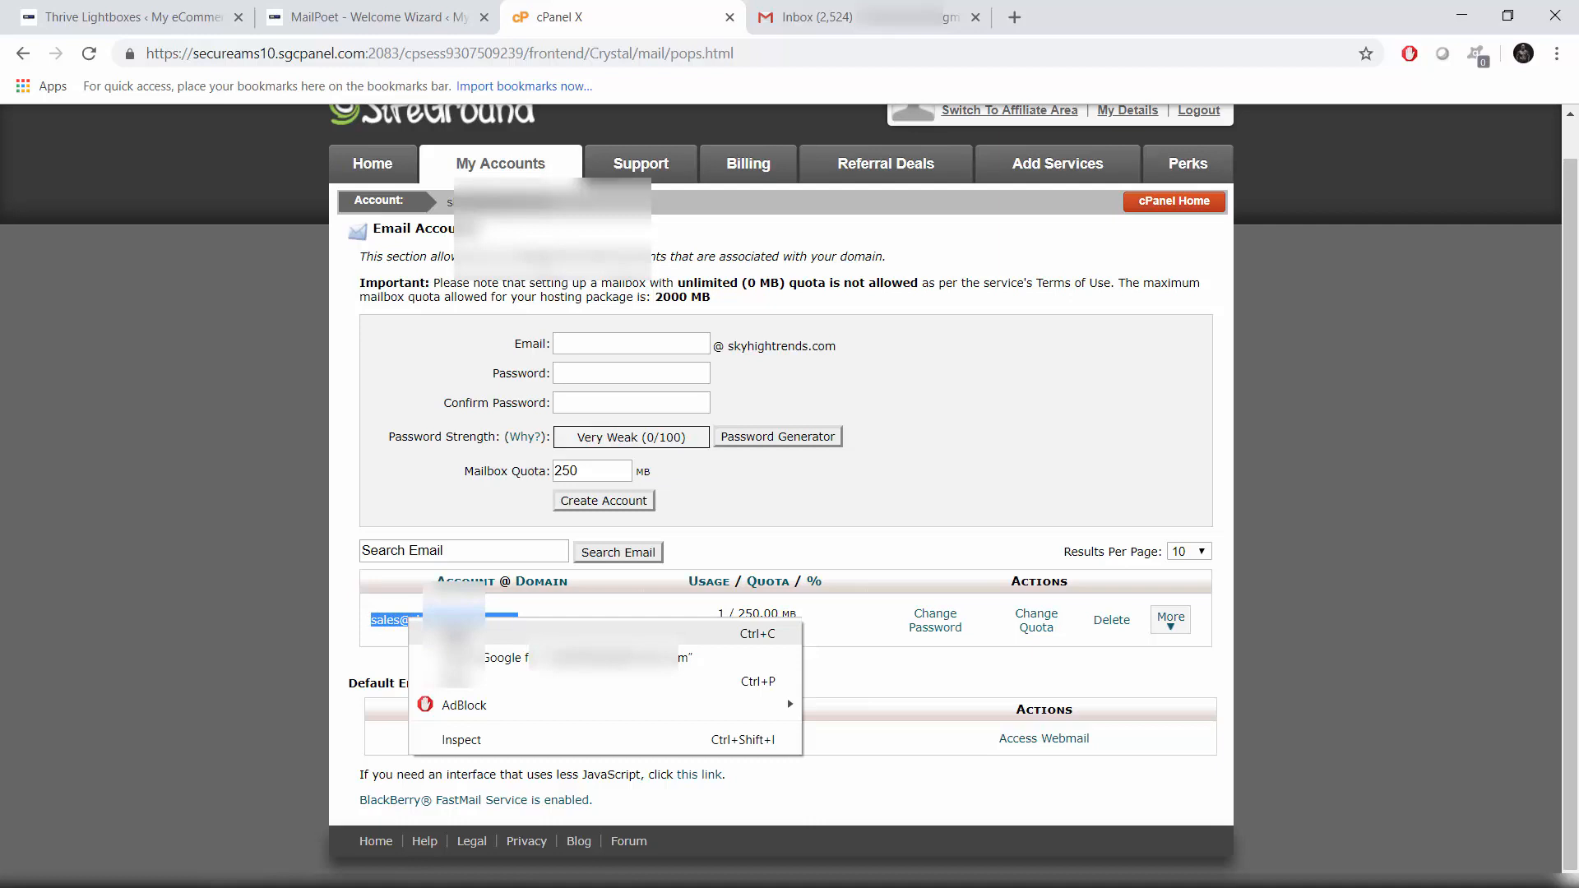
left_click(461, 633)
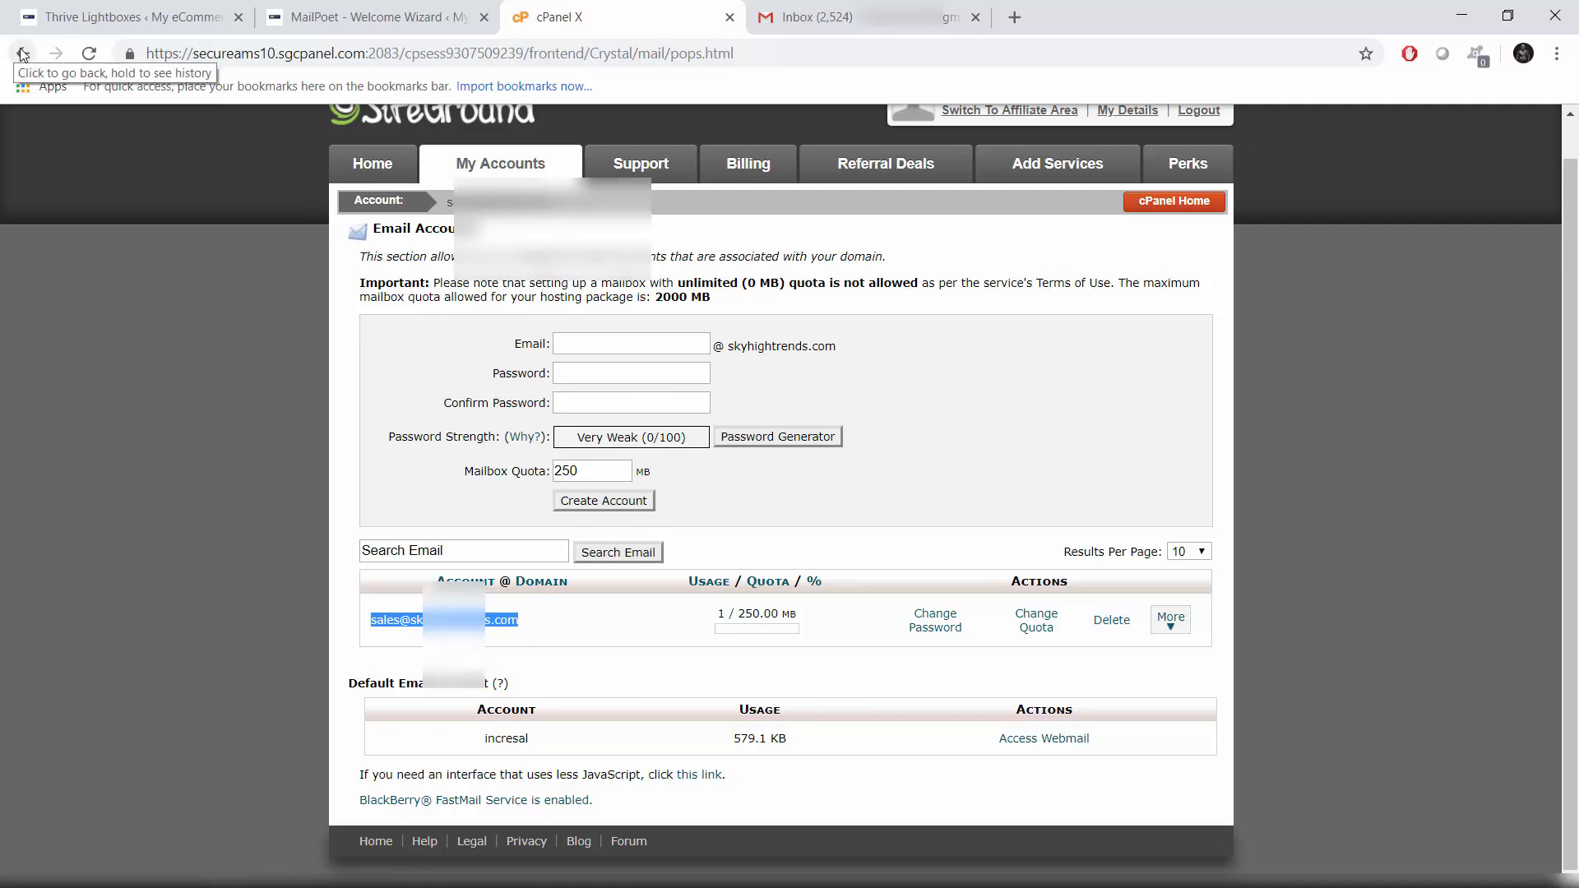
left_click(368, 16)
Step: Paste the sales mailbox into both From Address and Reply-to Address, then continue
key("F11")
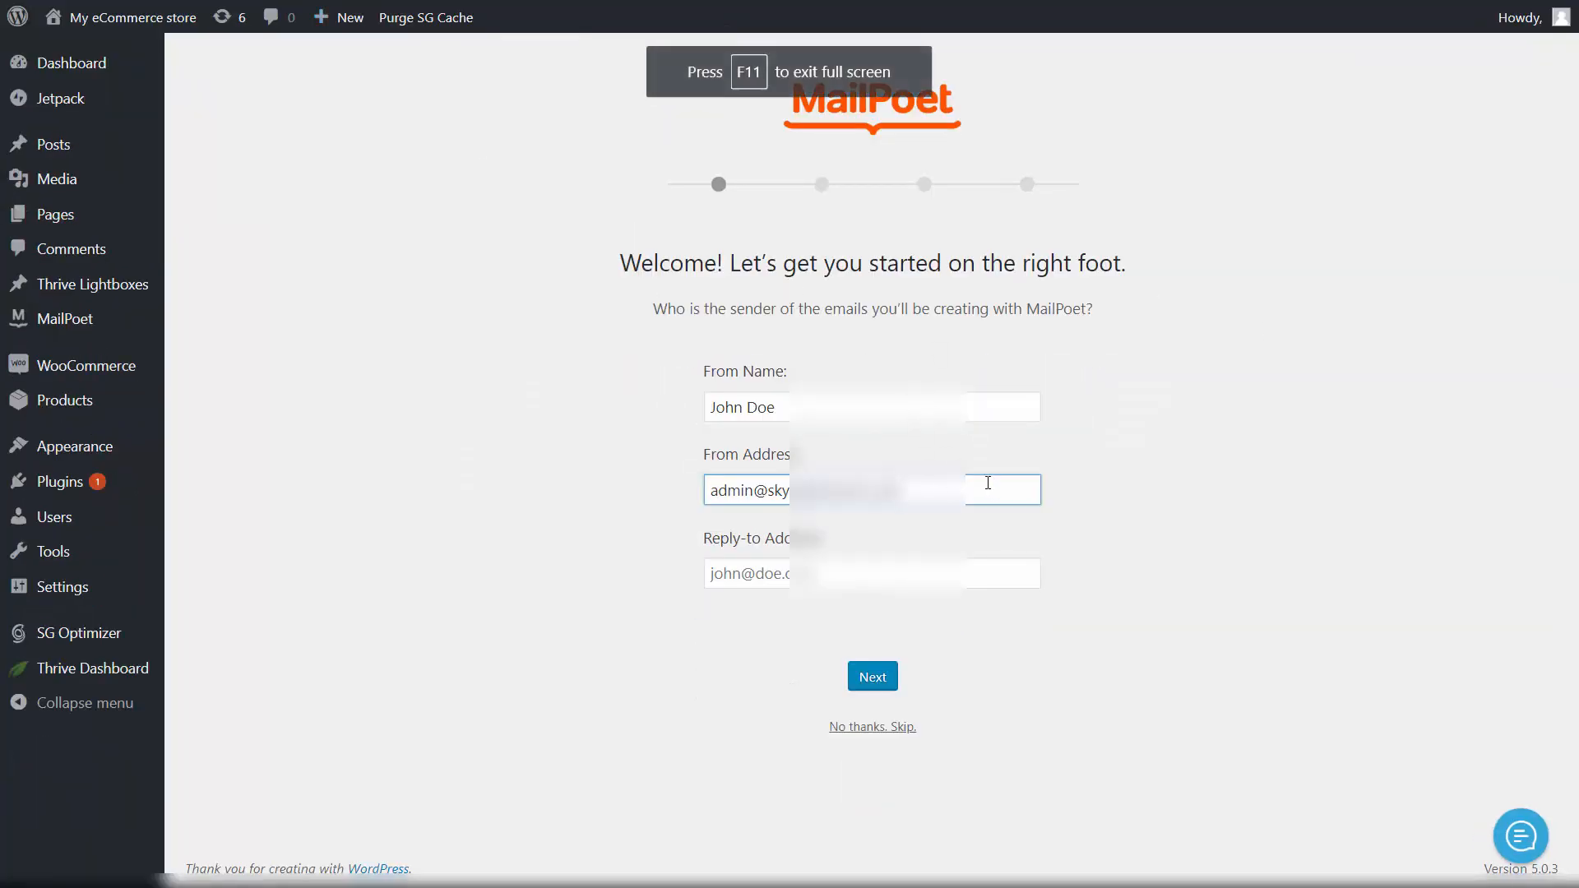
triple_click(988, 483)
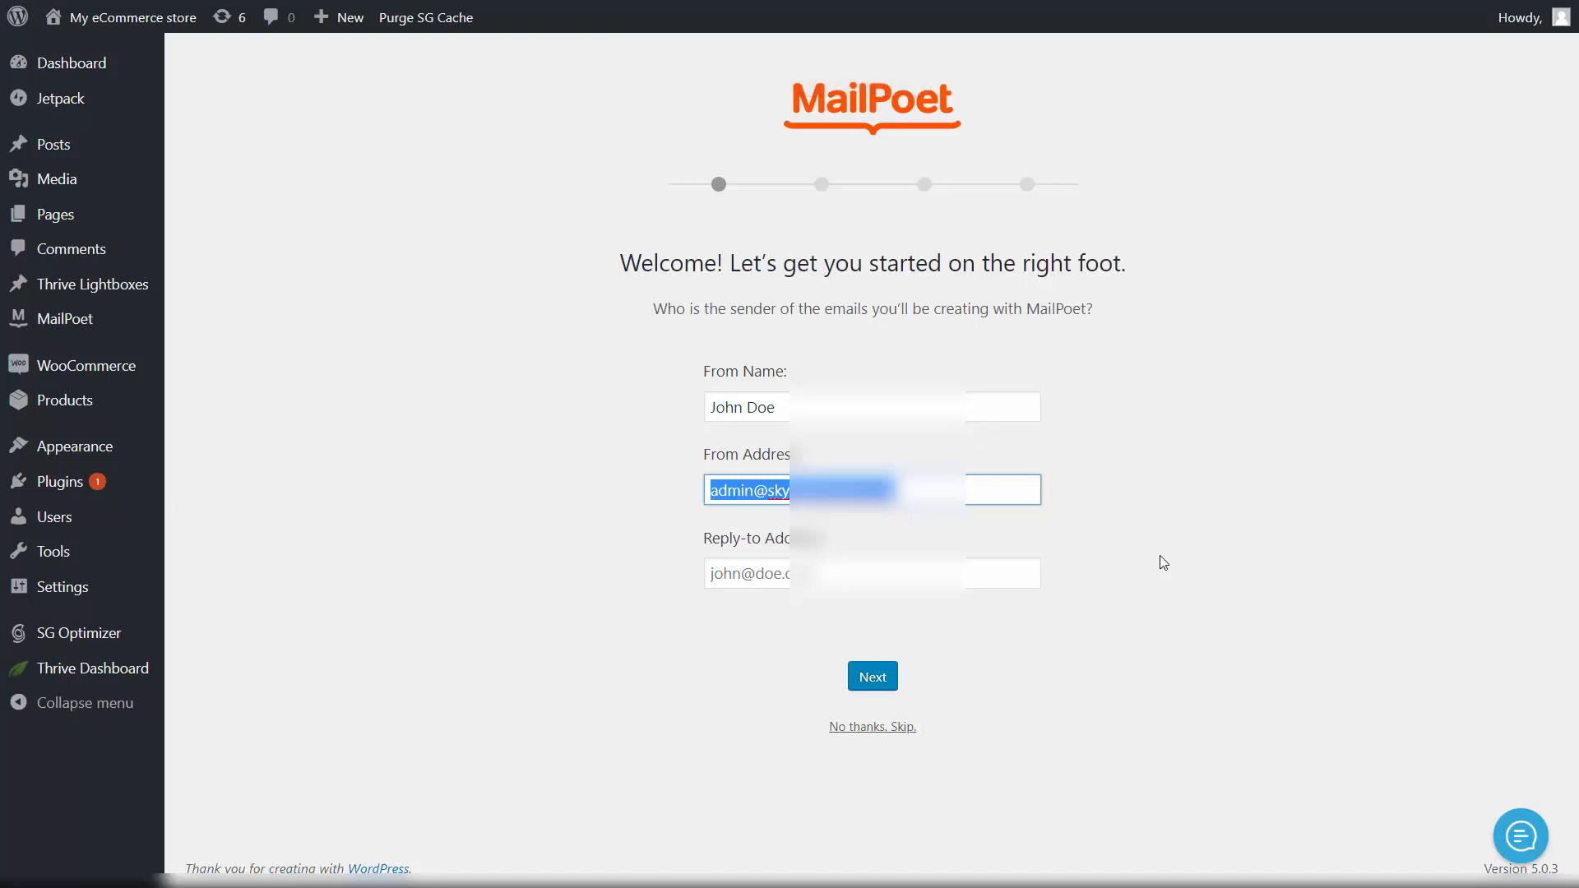
key("ctrl+v")
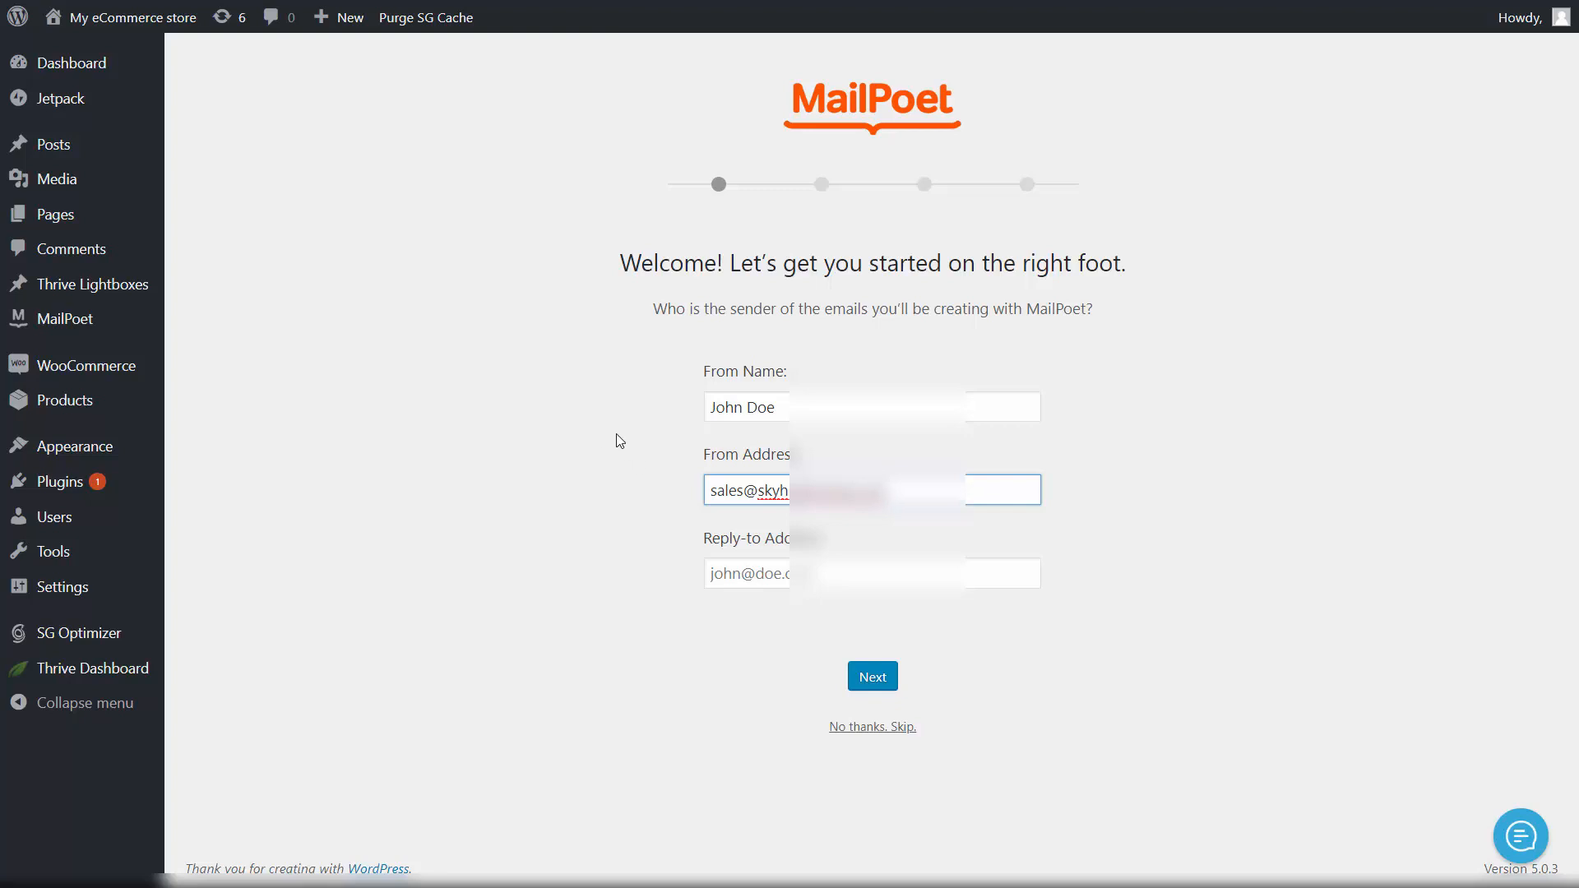
left_click(840, 574)
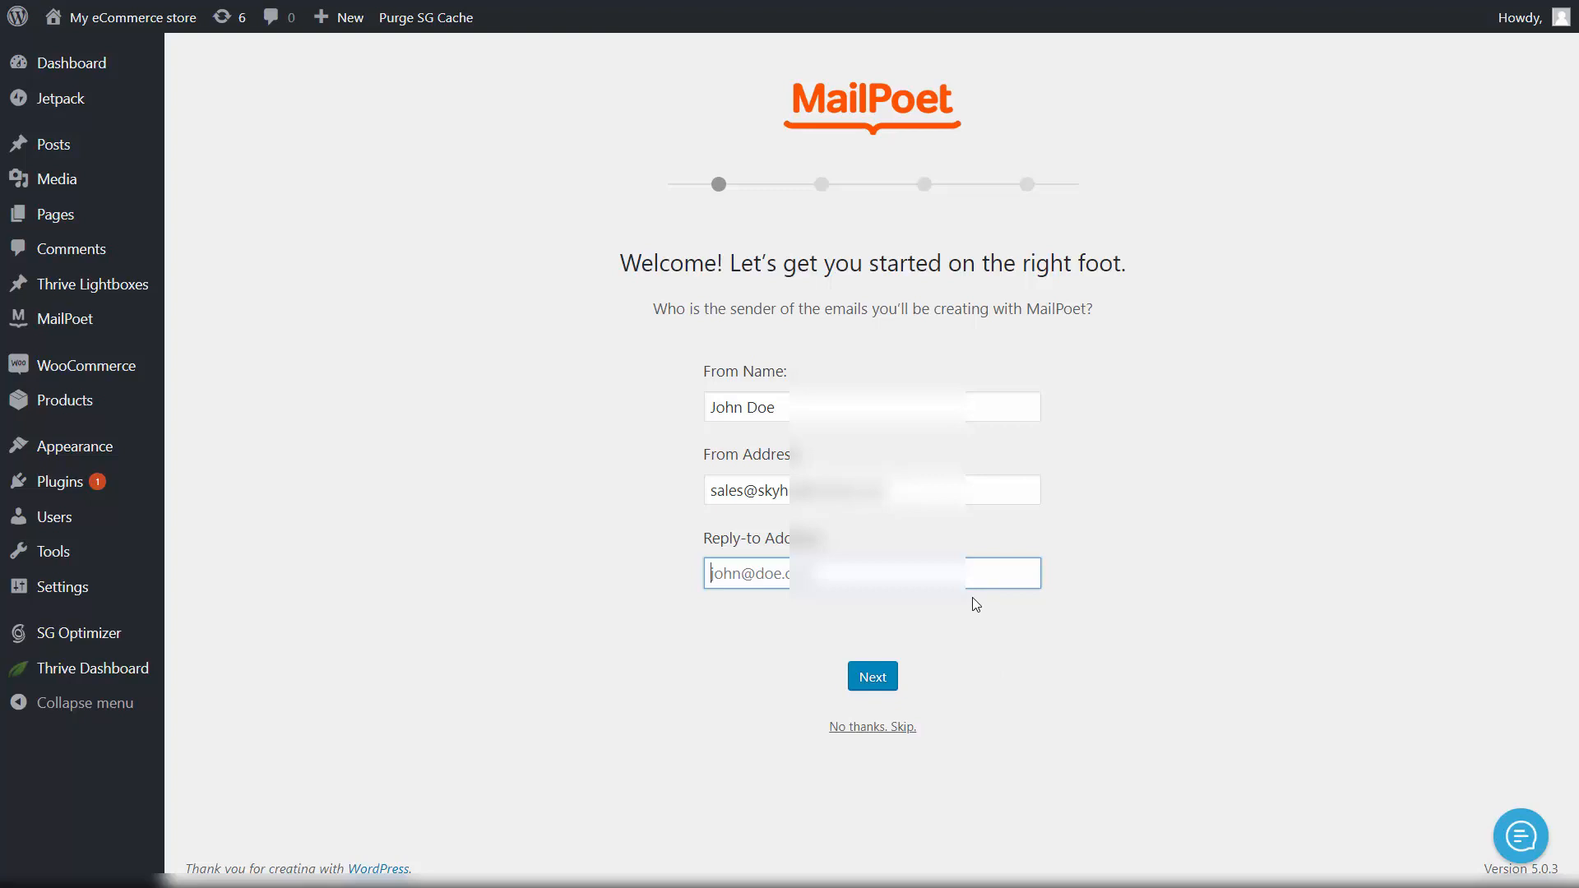
key("ctrl+v")
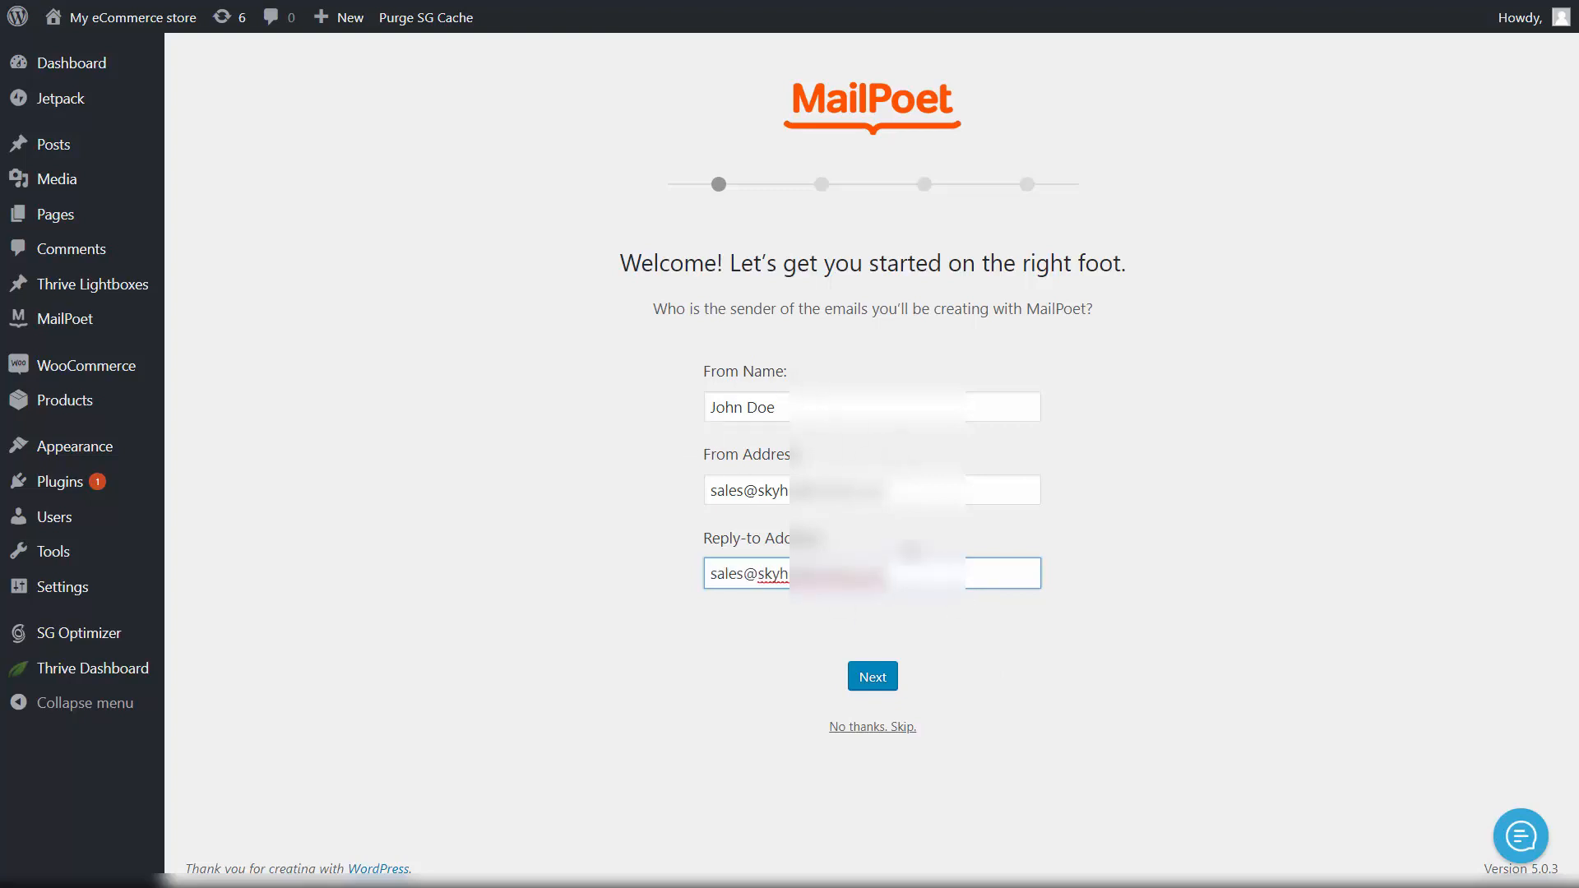
left_click(885, 685)
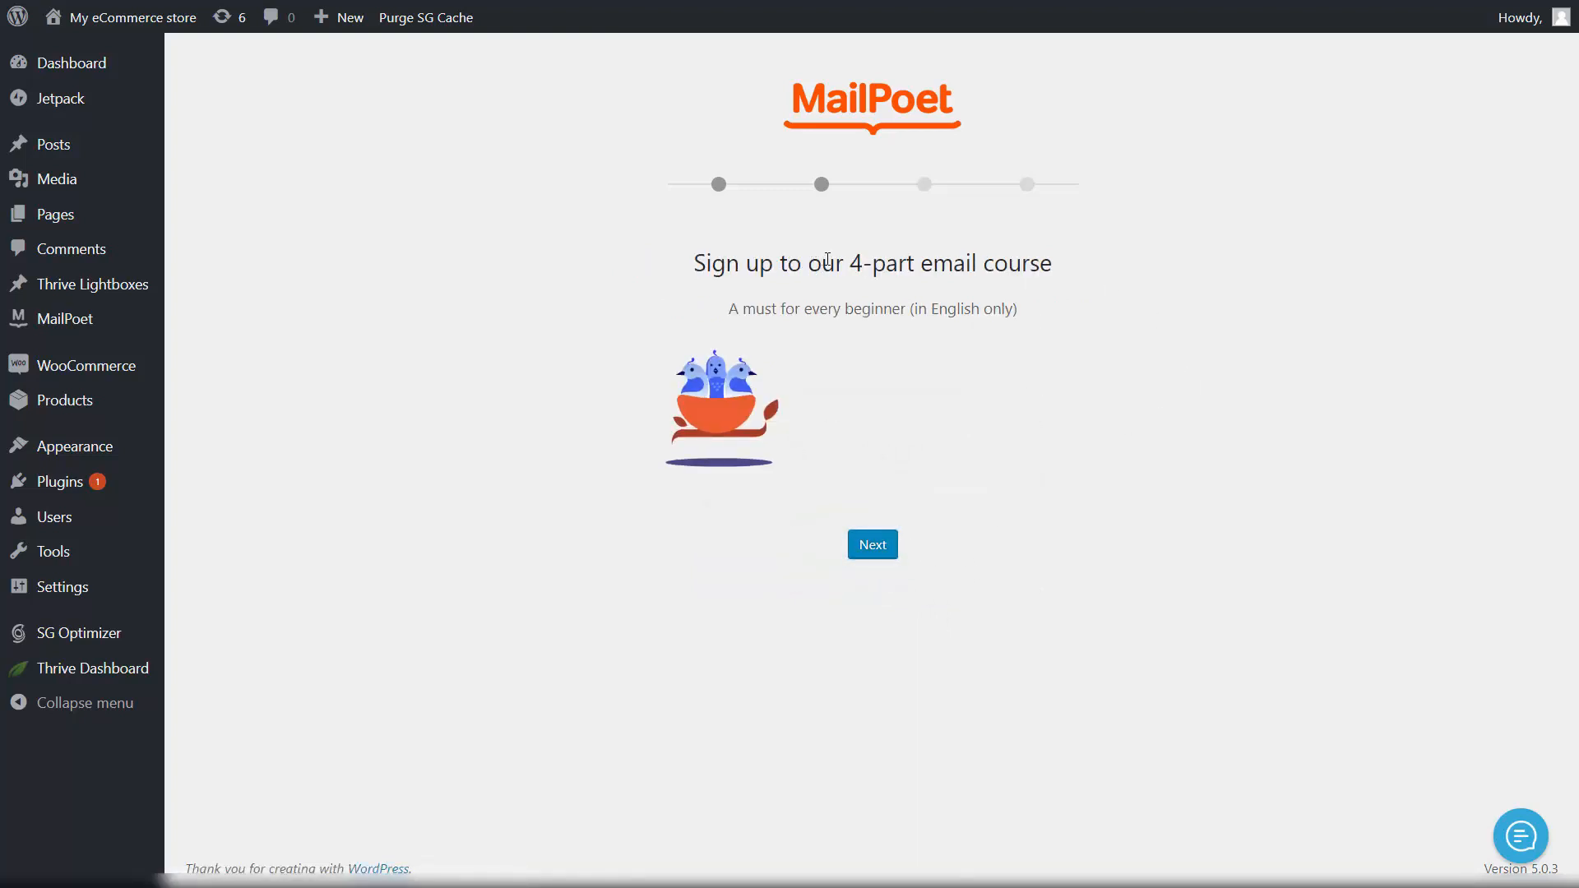
Step: Skip the email course, allow usage tracking, and acknowledge the WooCommerce emails step
left_click(880, 550)
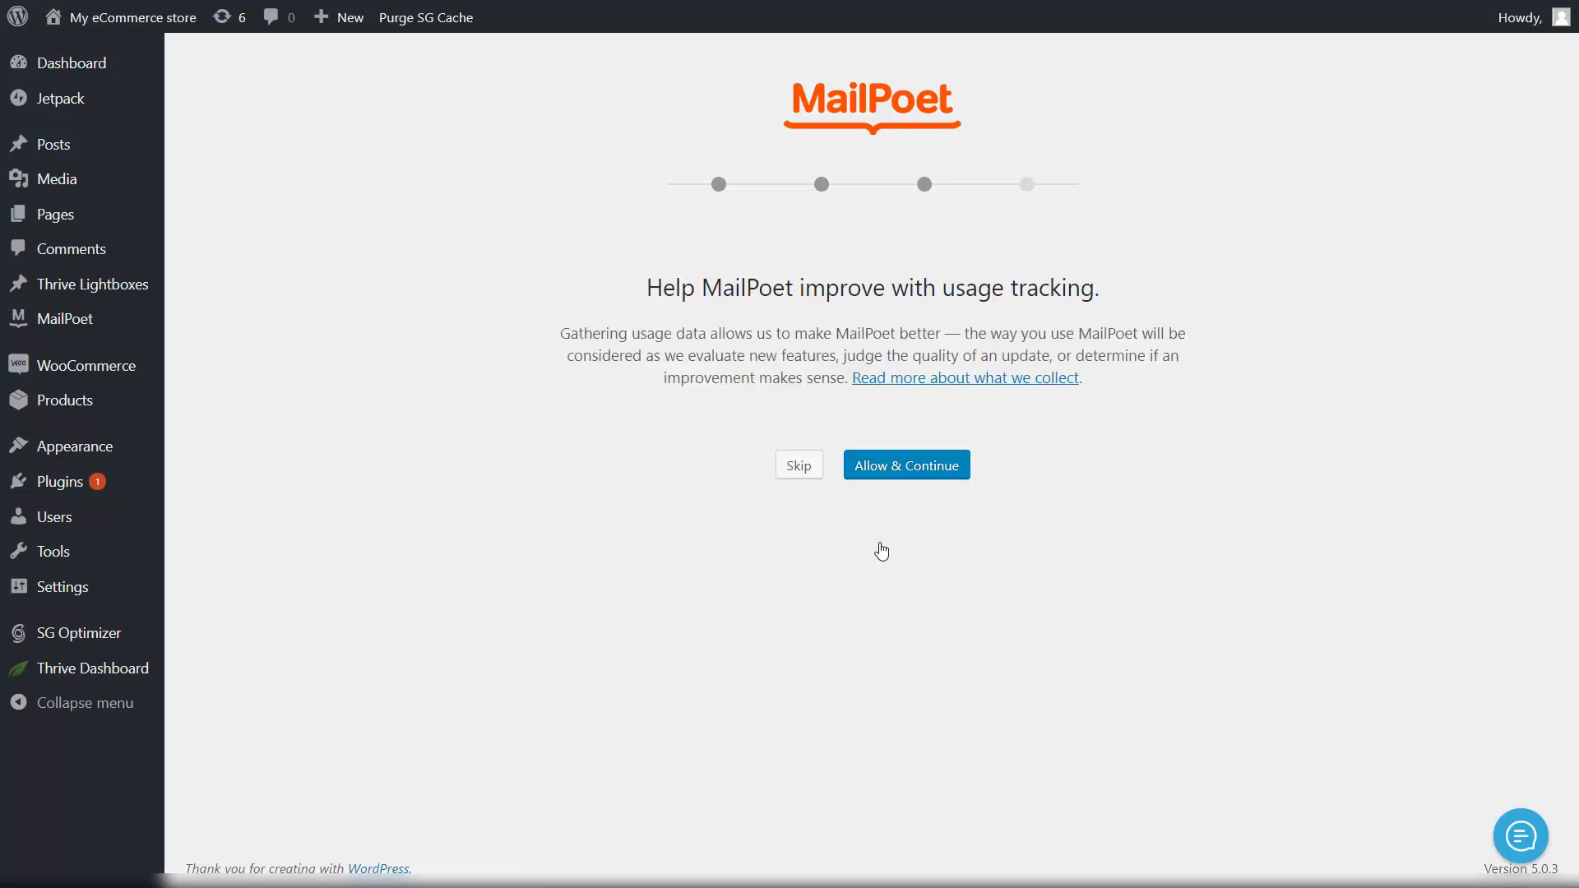
left_click(887, 468)
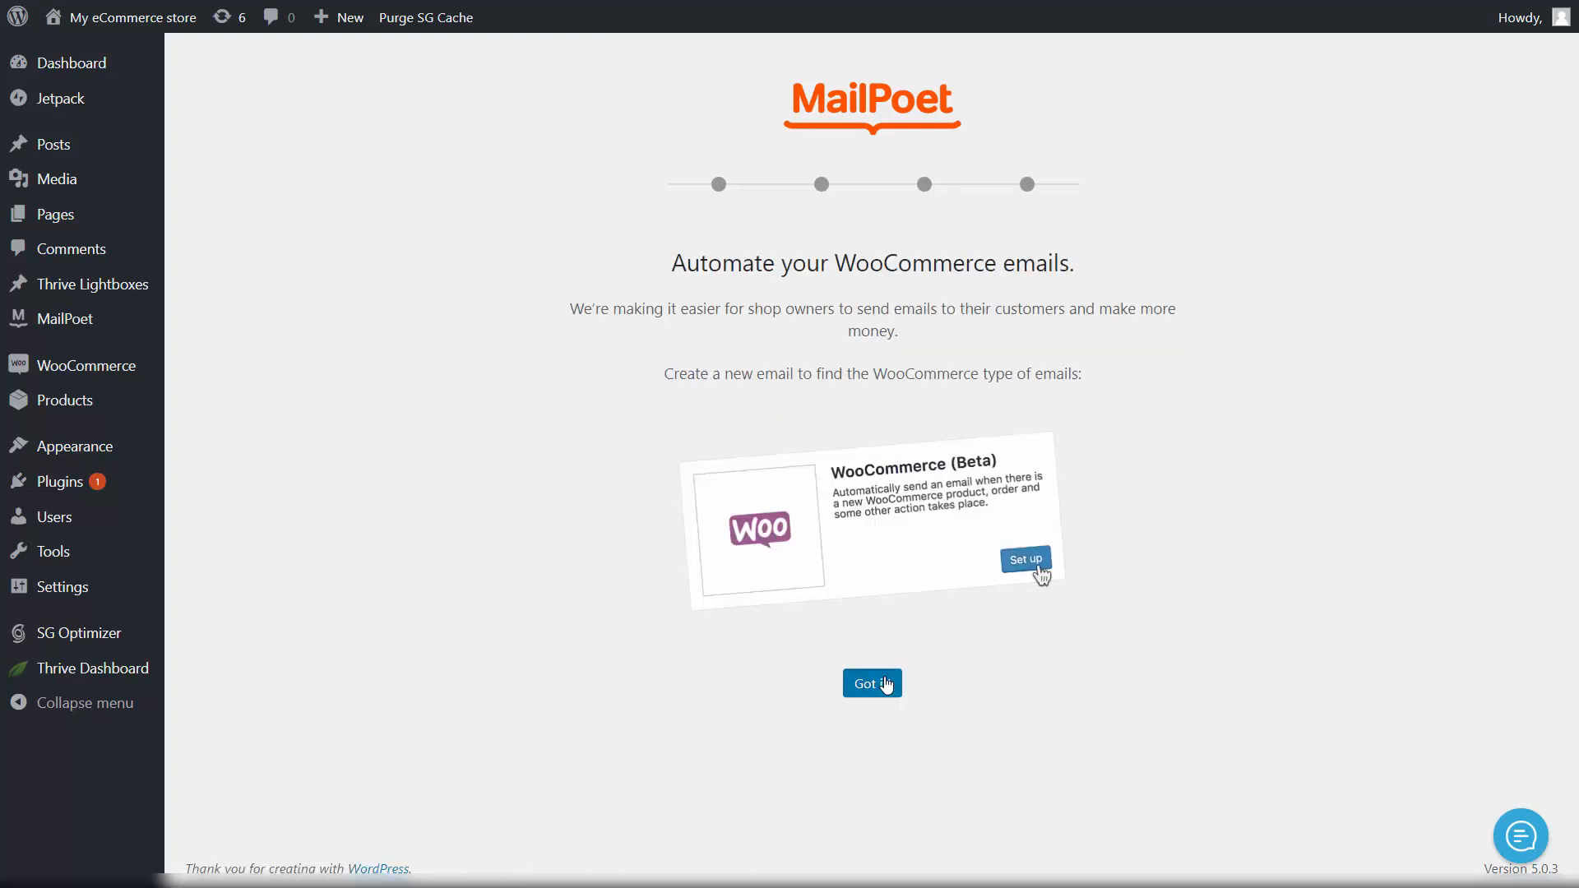
left_click(886, 684)
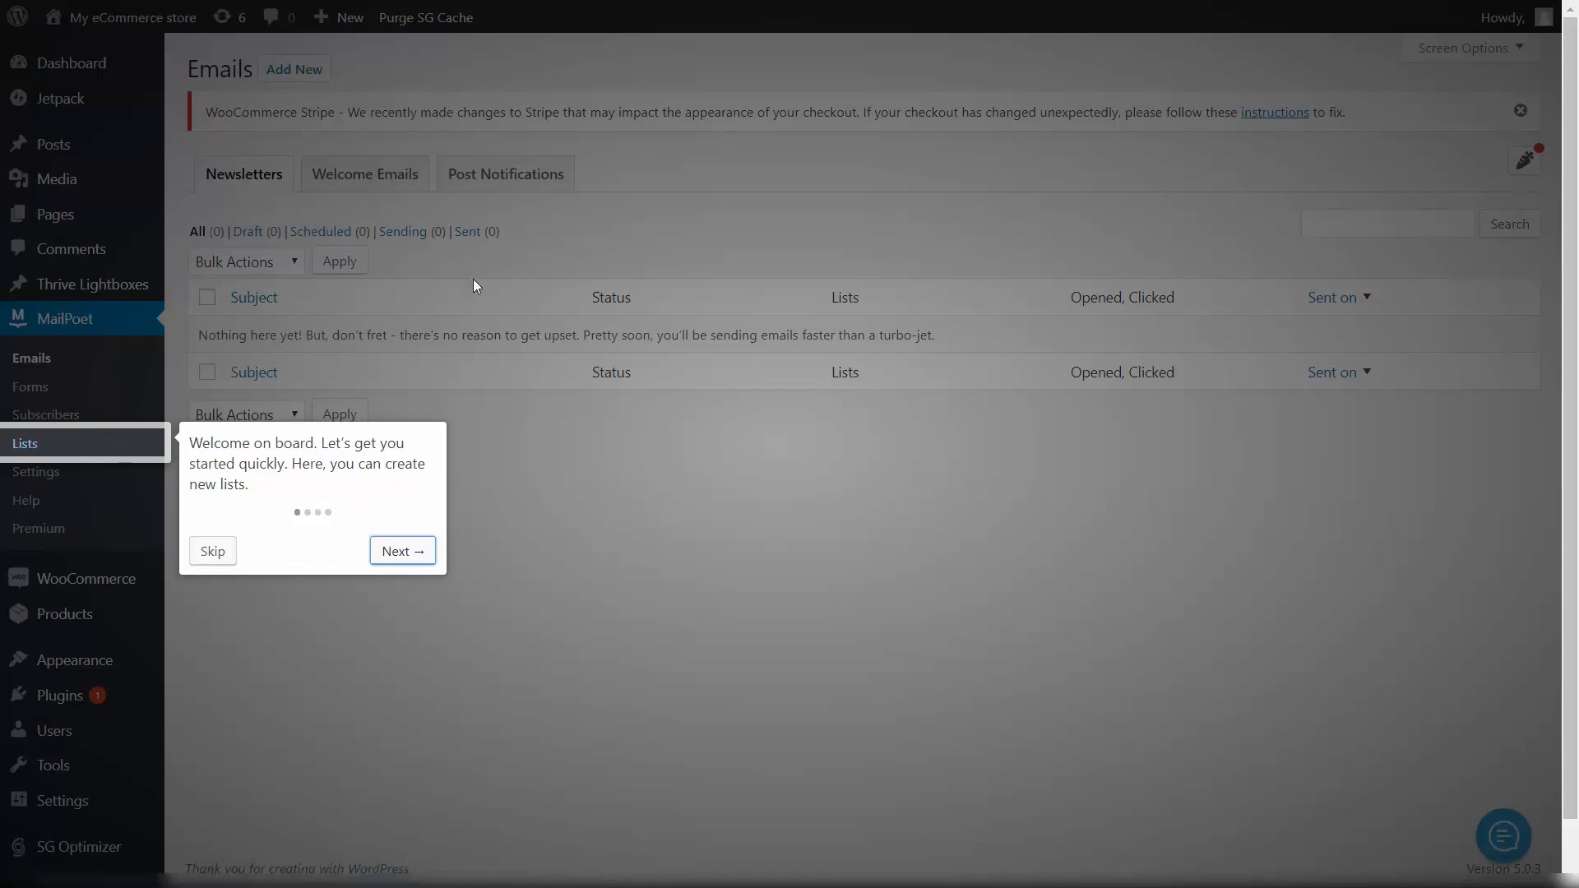
Step: Close MailPoet's welcome tour and view the Lists page with its three default lists
left_click(213, 559)
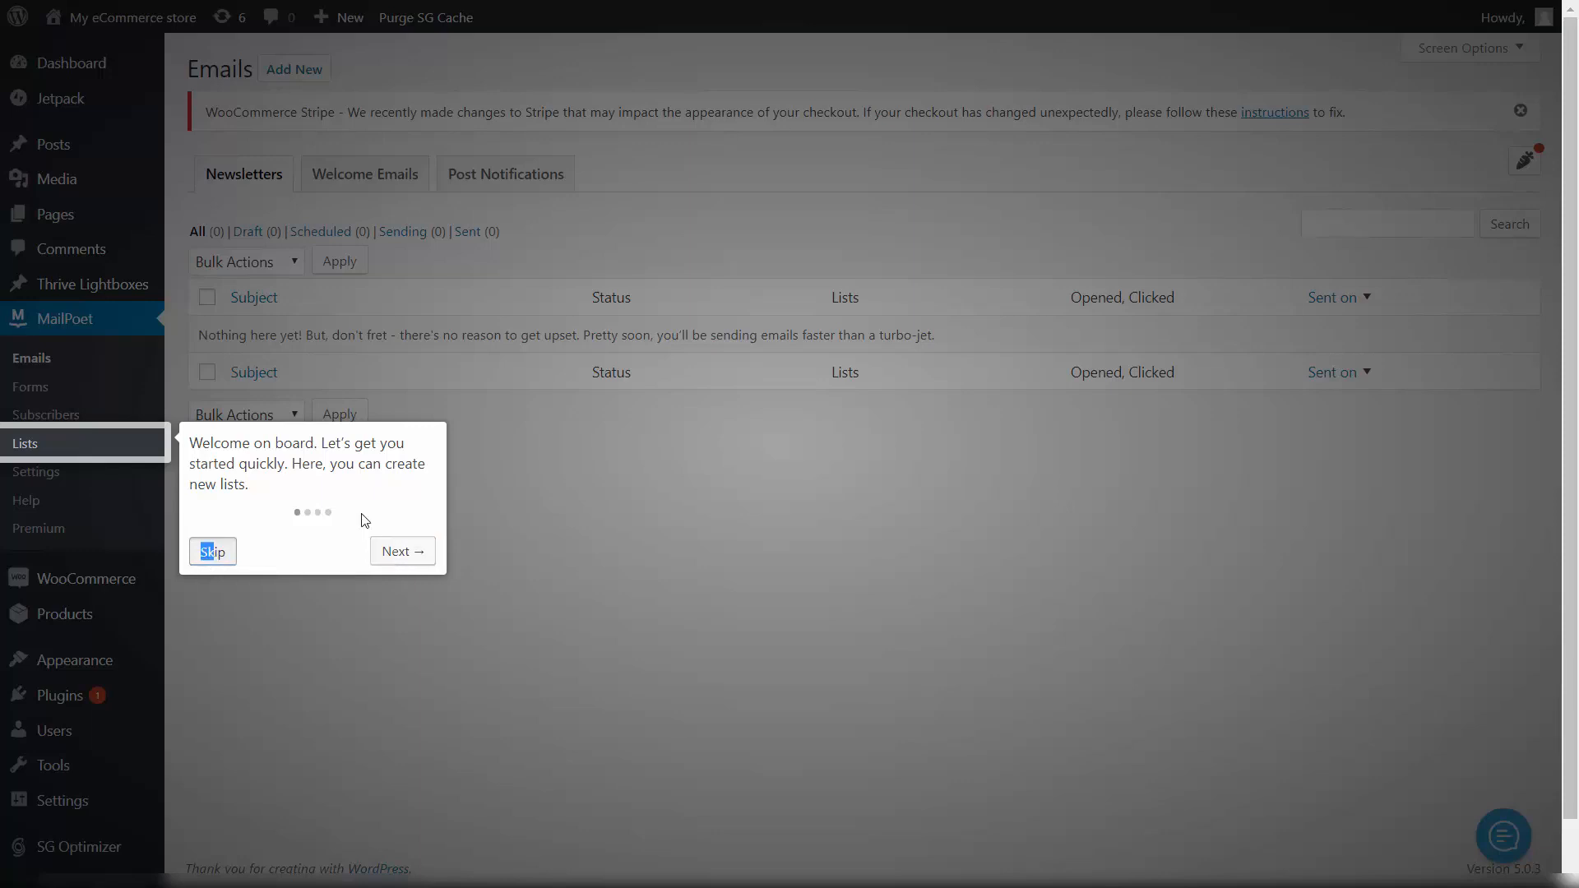
left_click(397, 554)
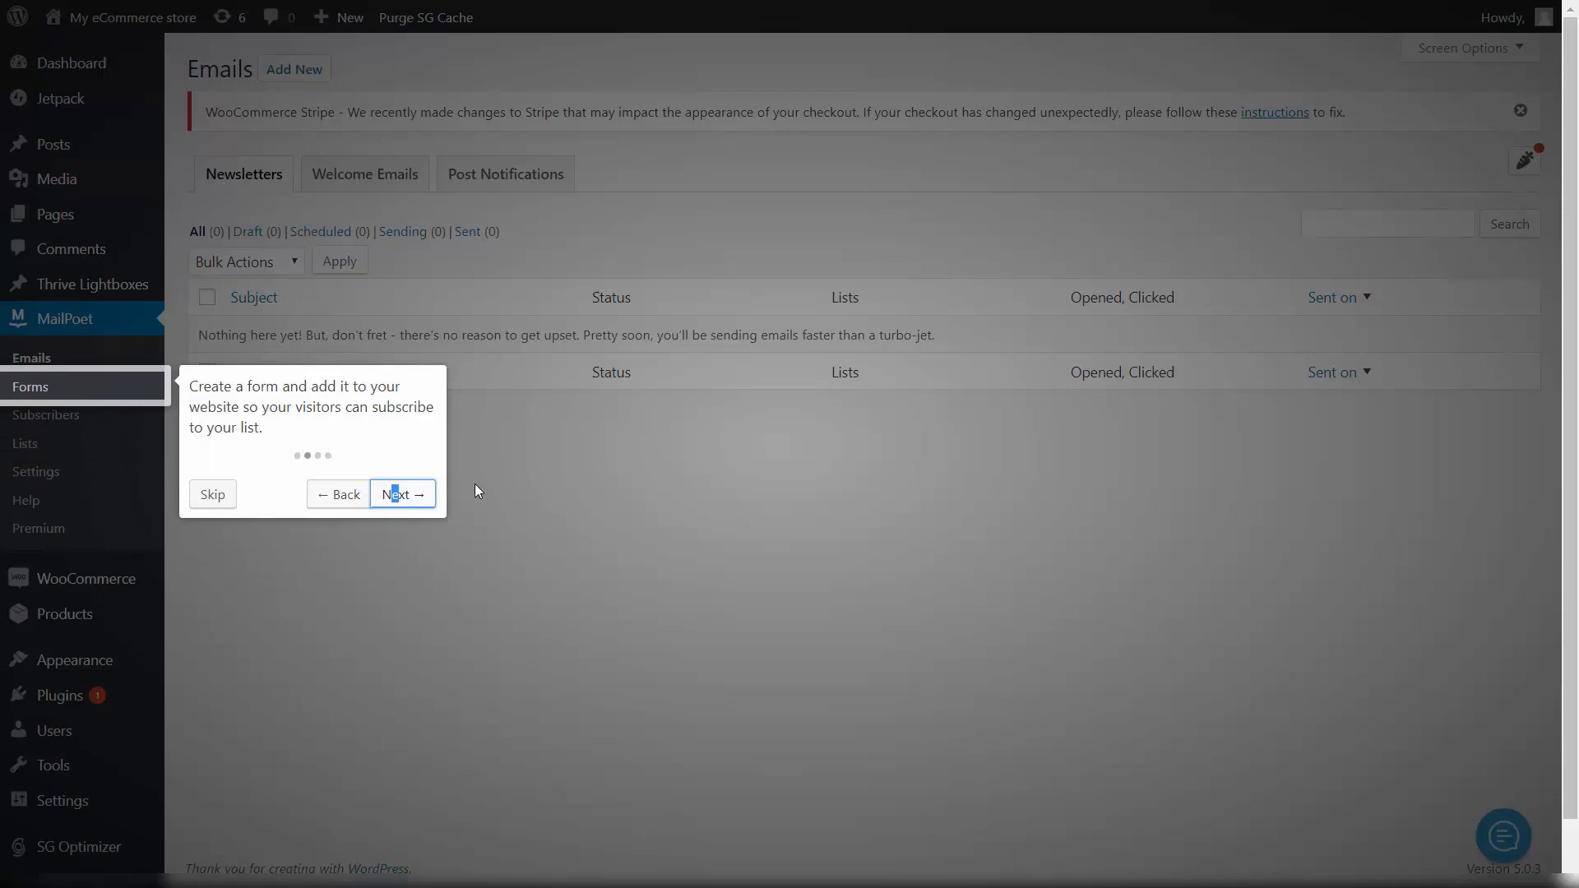
left_click(213, 495)
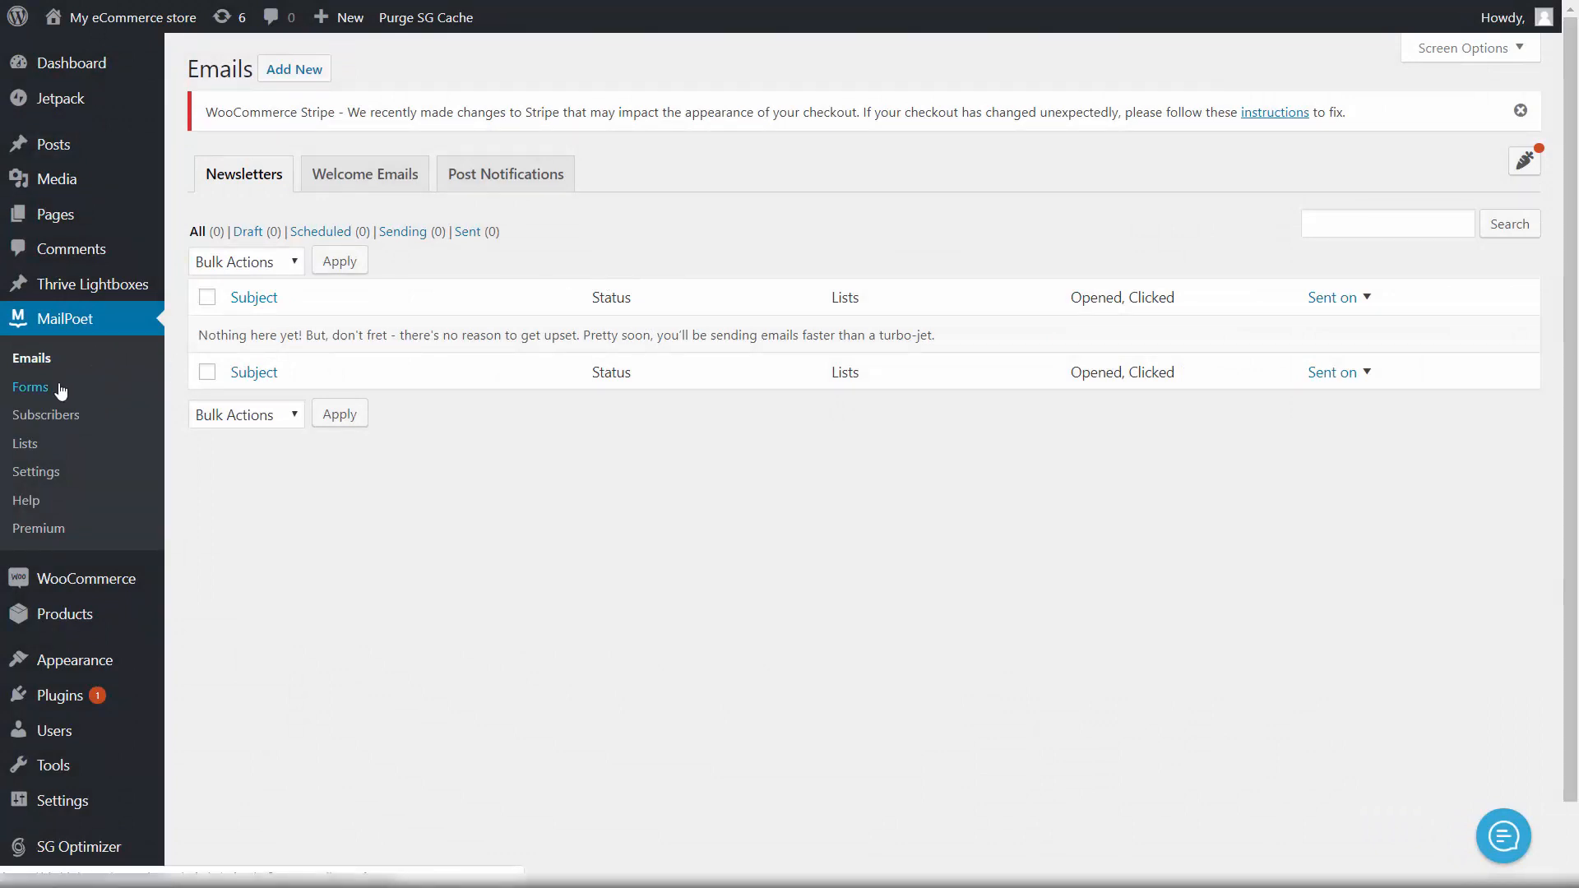
left_click(23, 449)
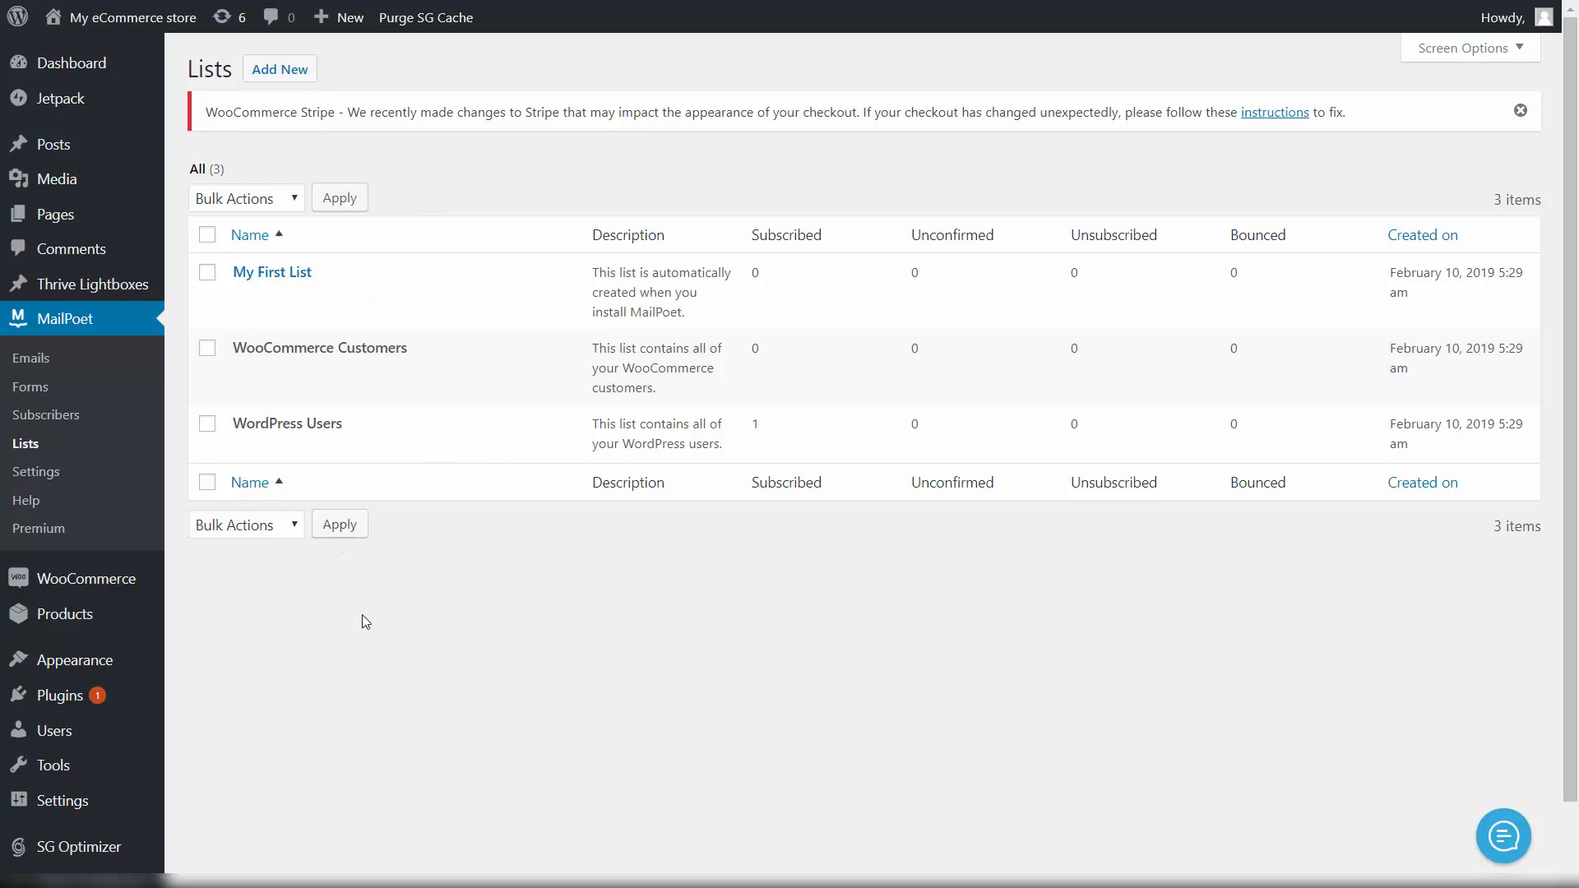
Step: Create and save a MailPoet list named 'My leads list' described as 'Awesome email list'
left_click(290, 72)
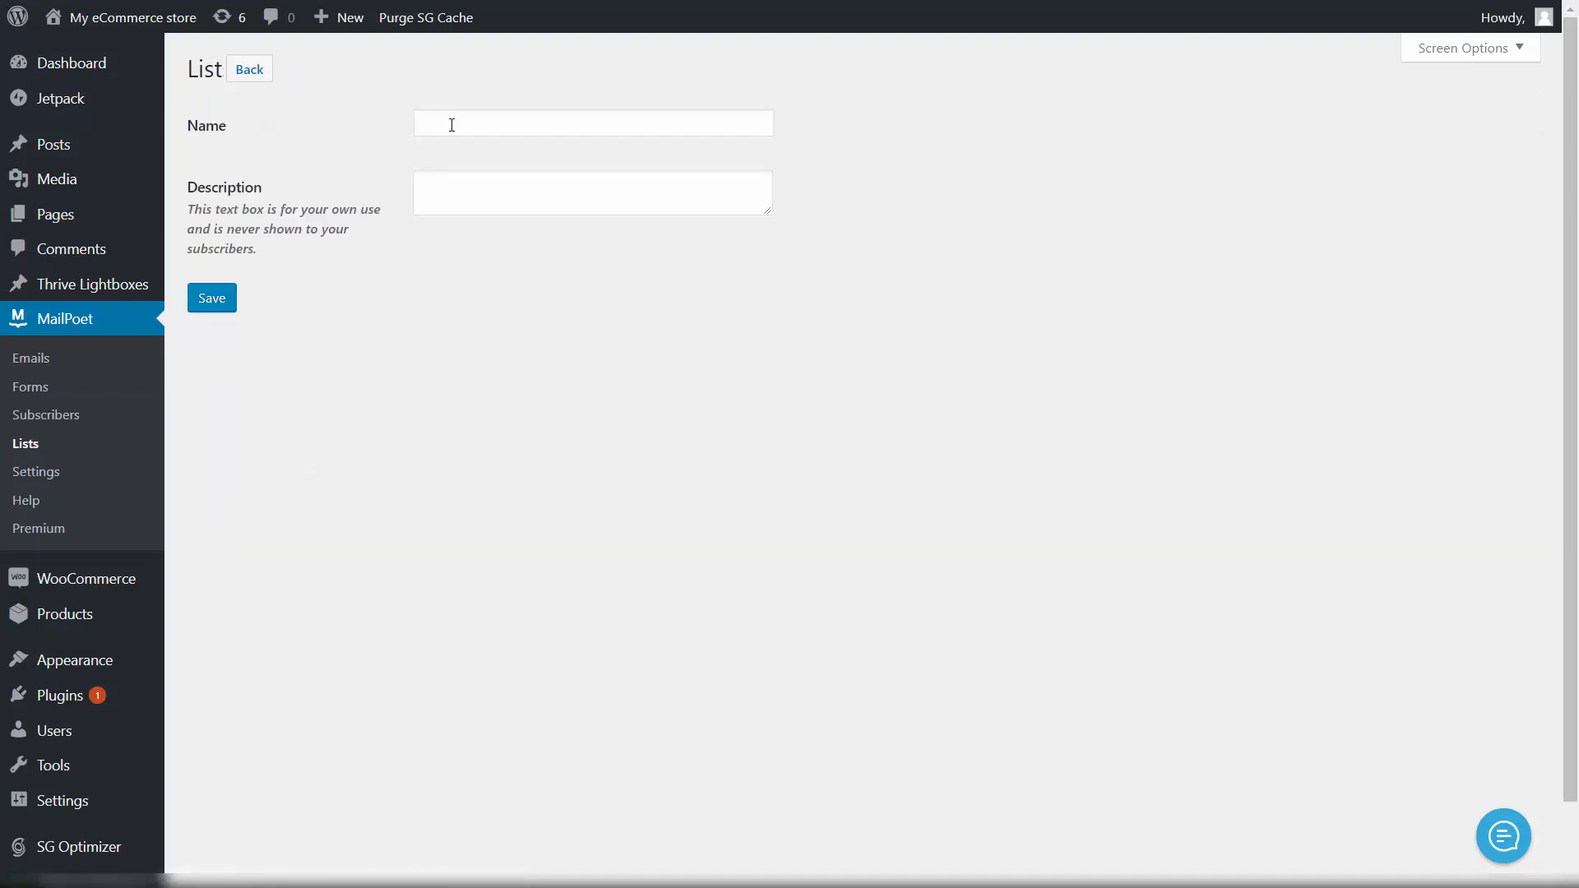
left_click(513, 121)
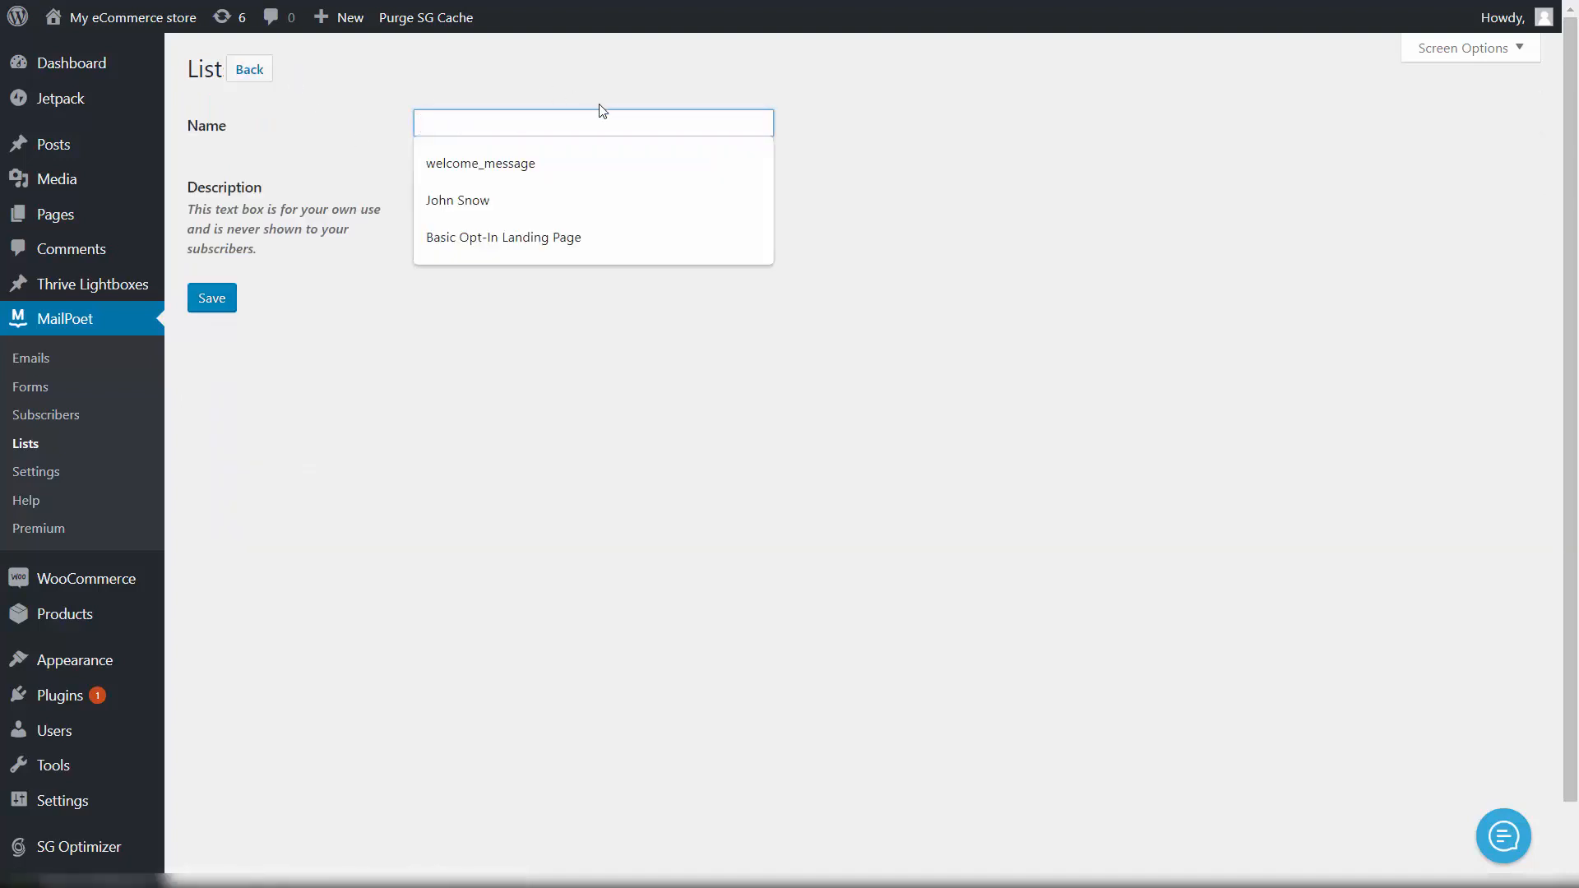
type("My")
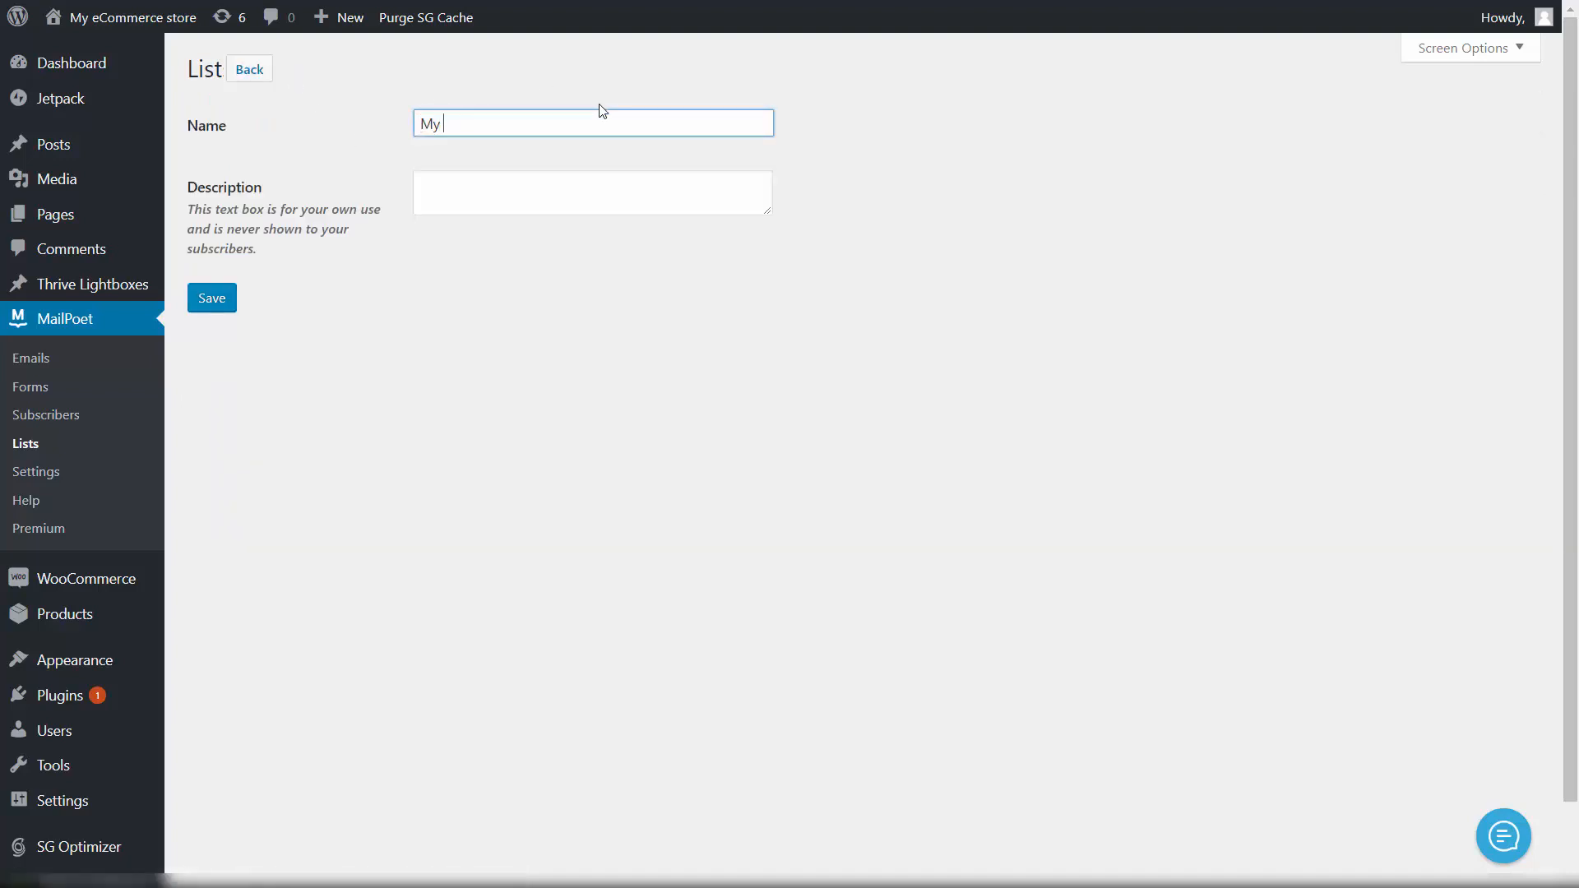
type(" leads list")
left_click(444, 199)
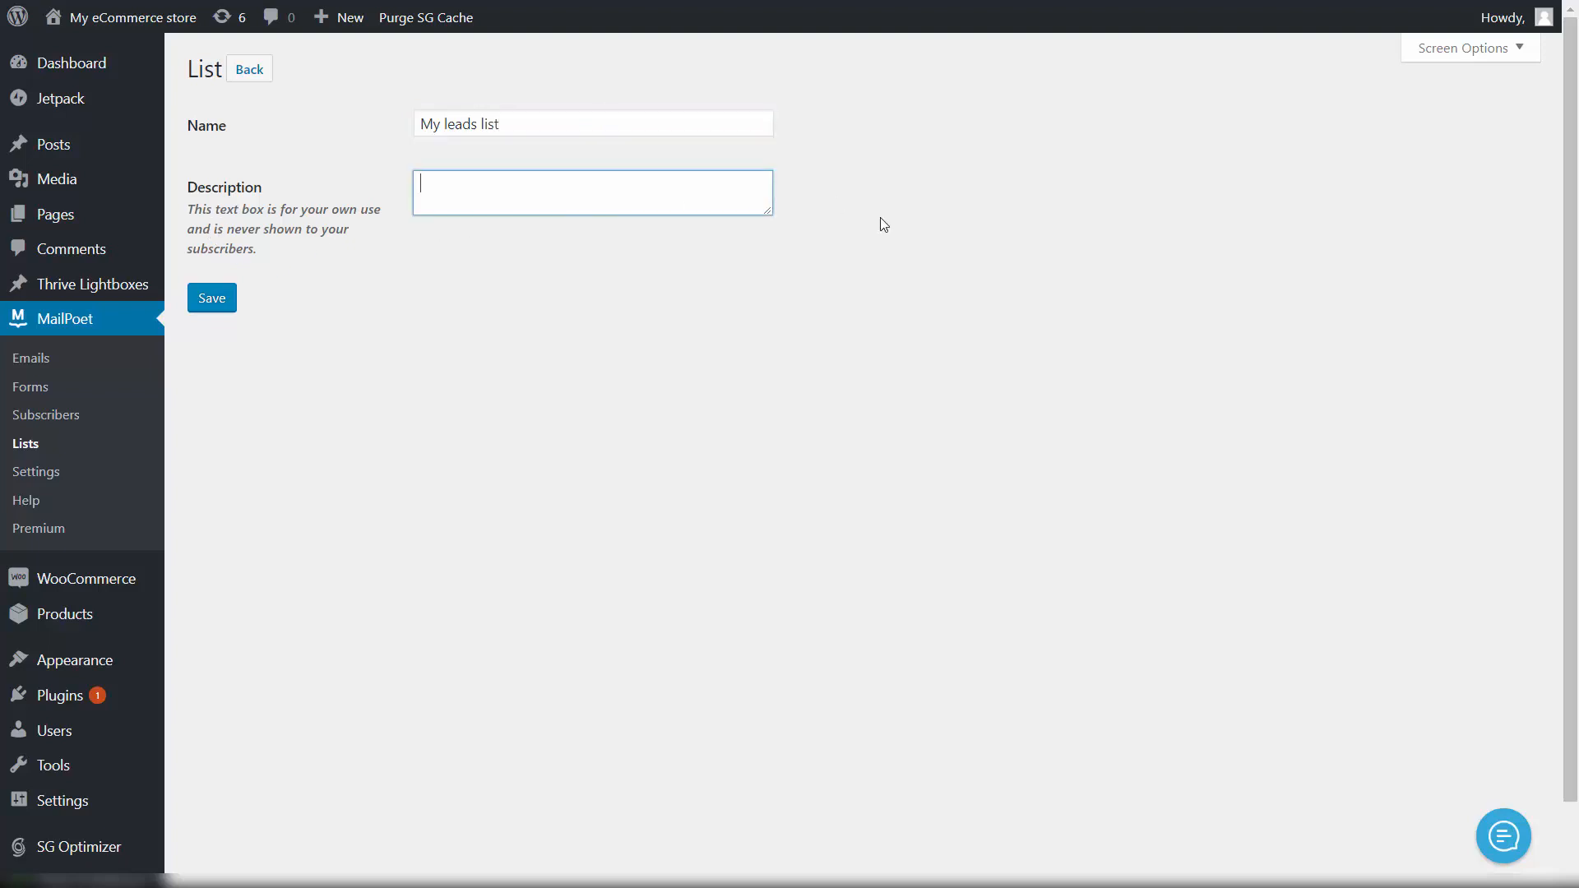
type("Awesome email list")
left_click(216, 303)
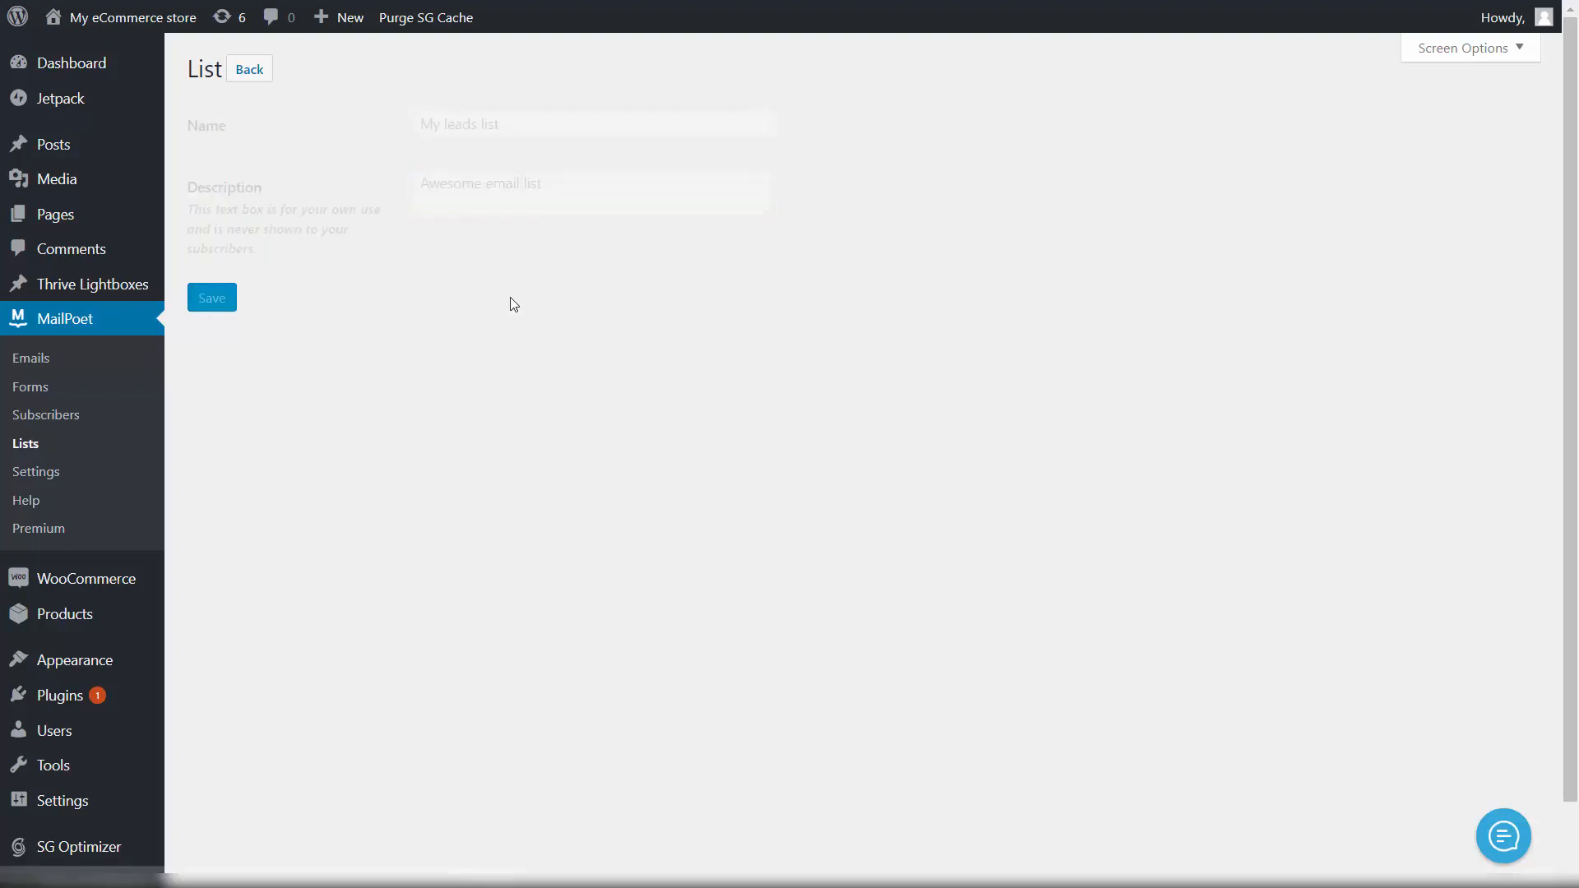
mouse_move(245, 374)
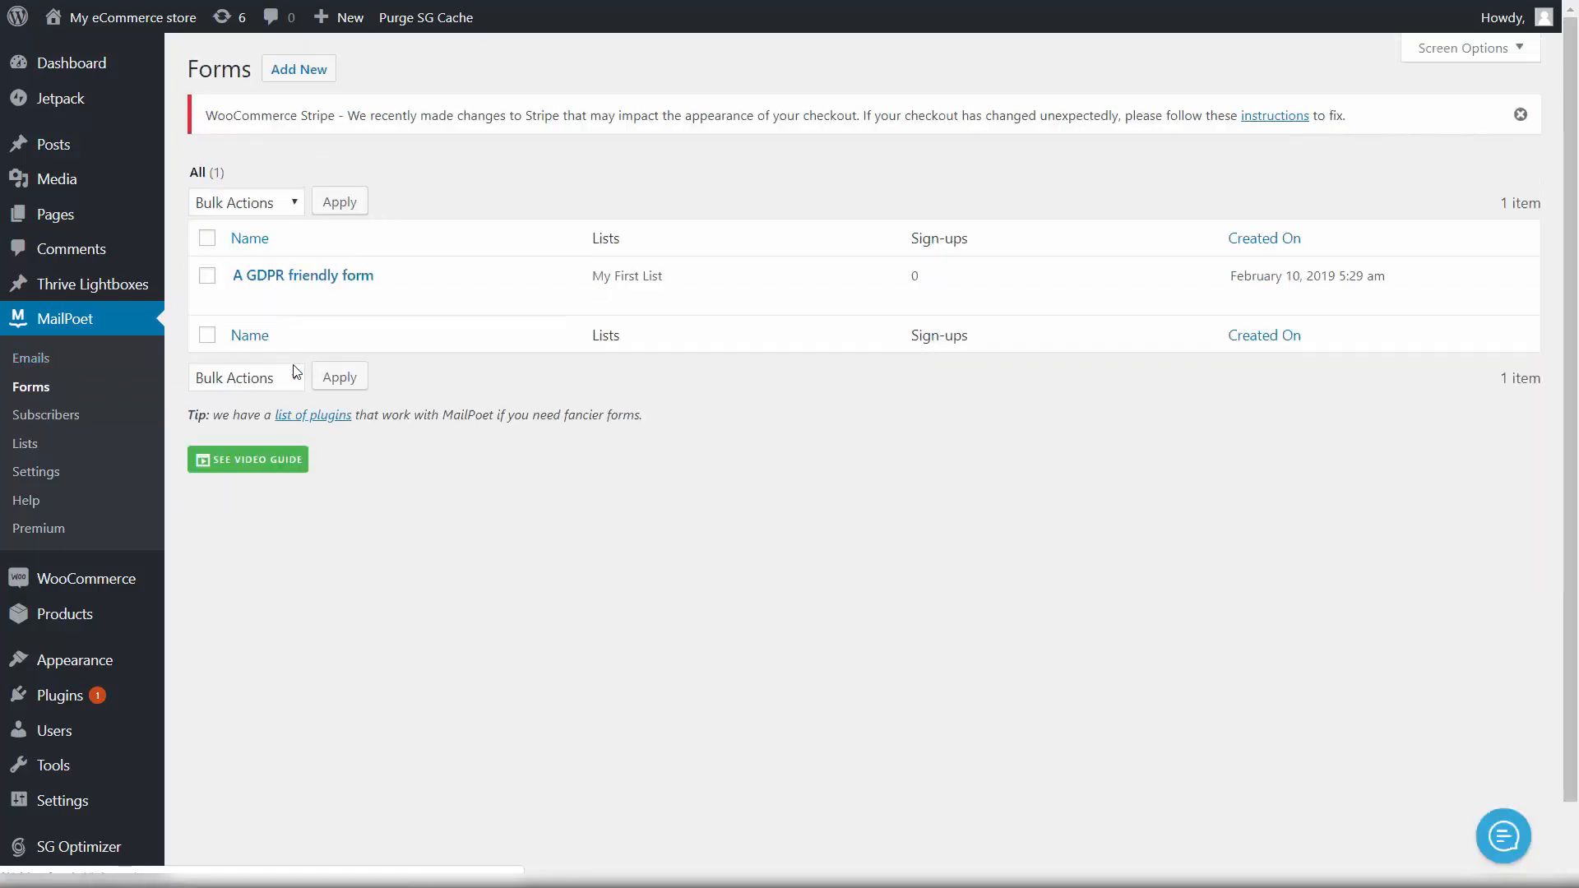
Step: Add a new MailPoet form and replace its 'New form' title with 'Lead Gen Form'
left_click(305, 76)
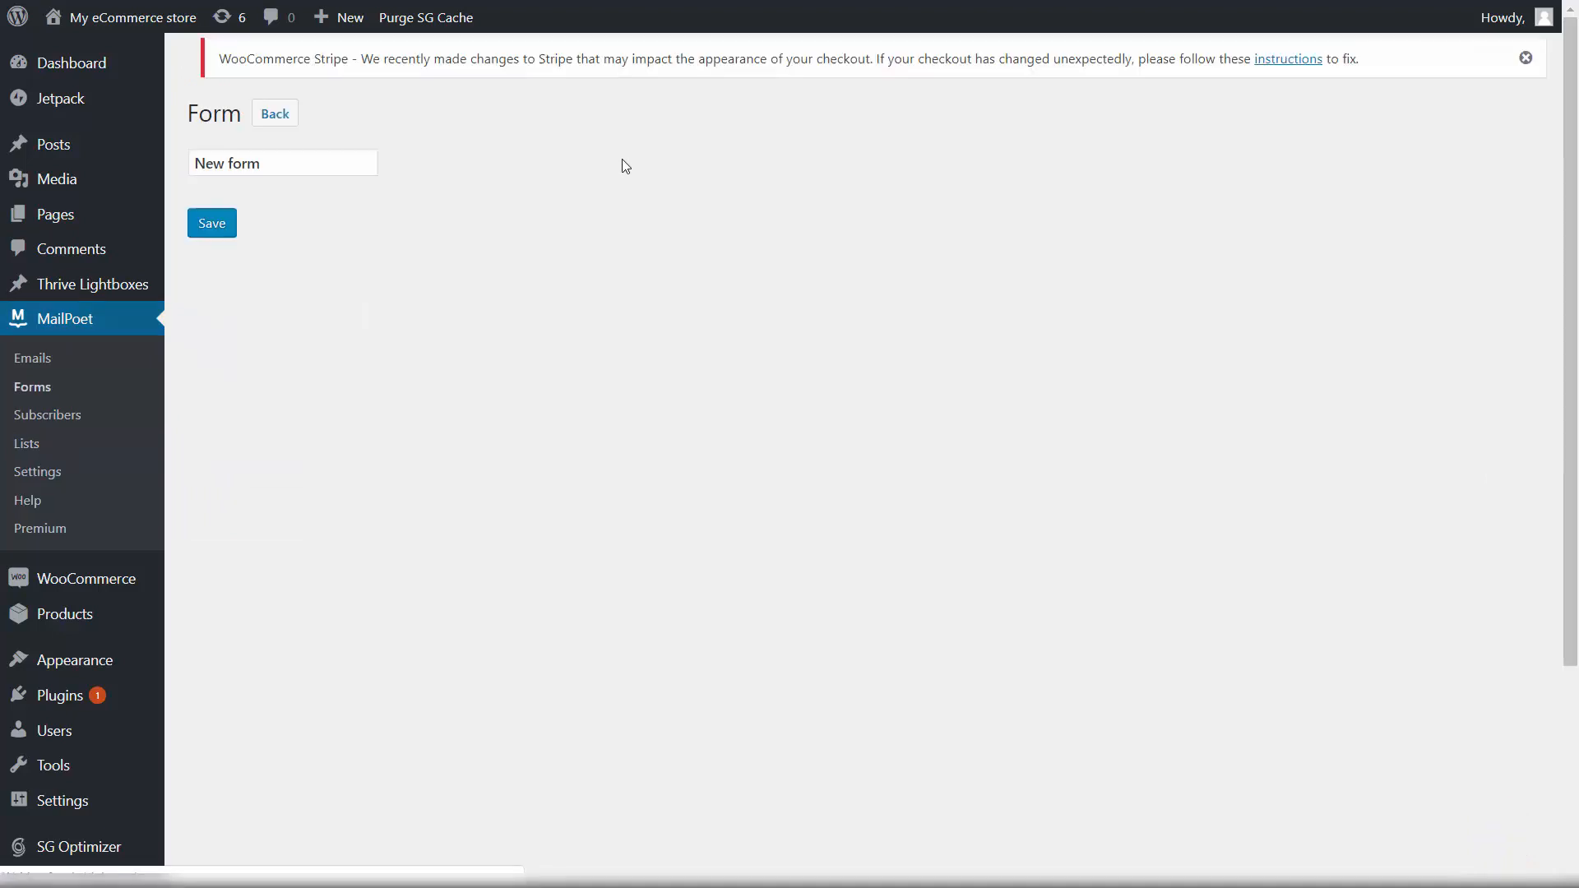
left_click_drag(357, 180, 113, 190)
left_click(450, 179)
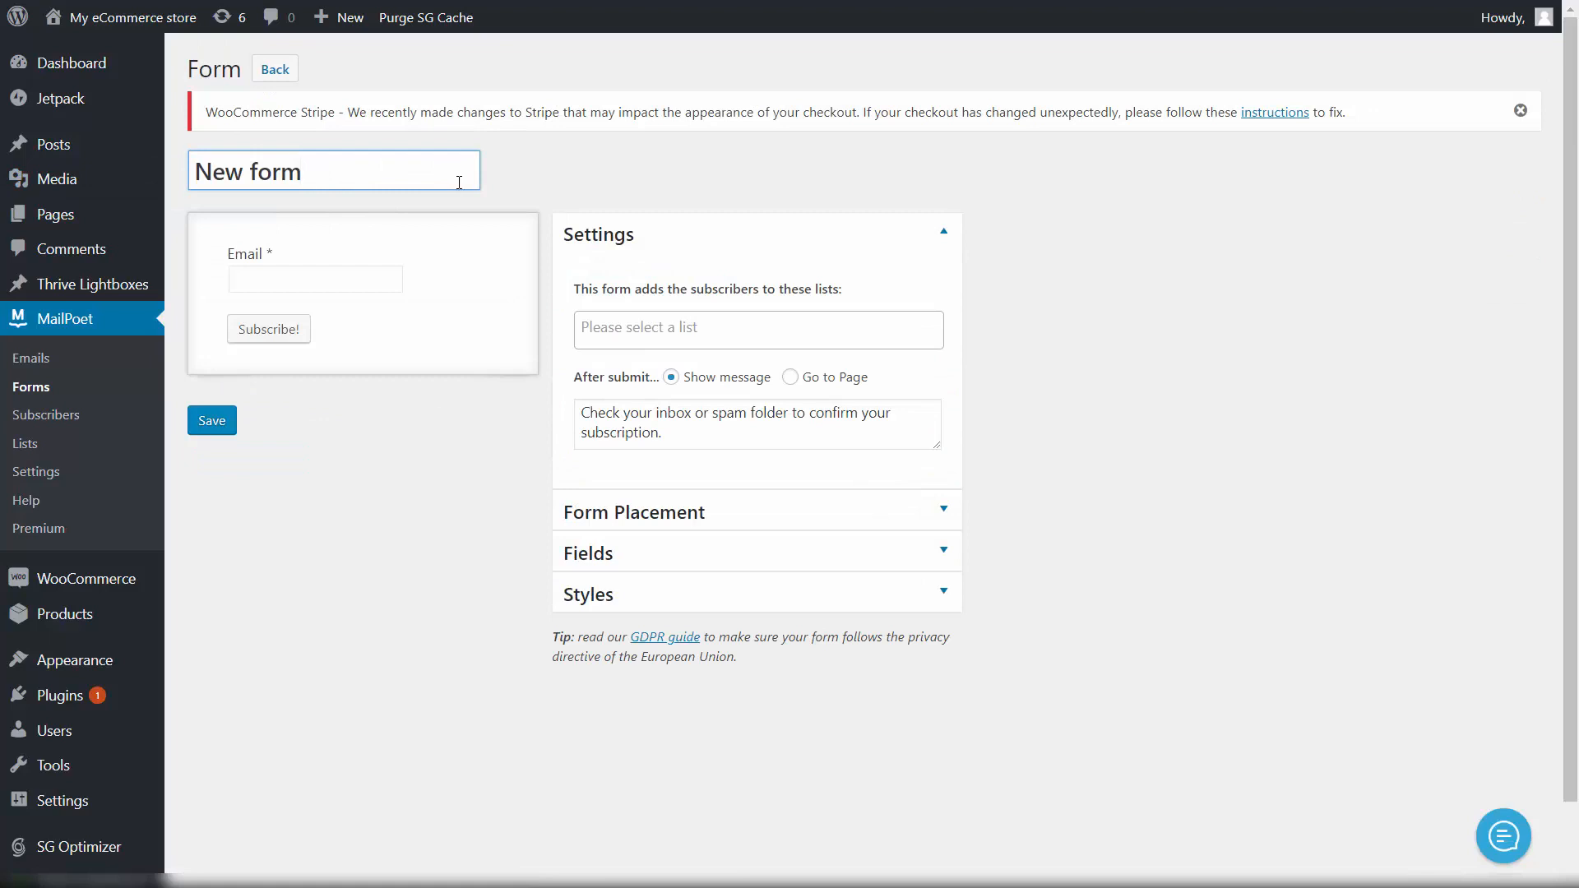
triple_click(459, 182)
type("Lead Gen Form")
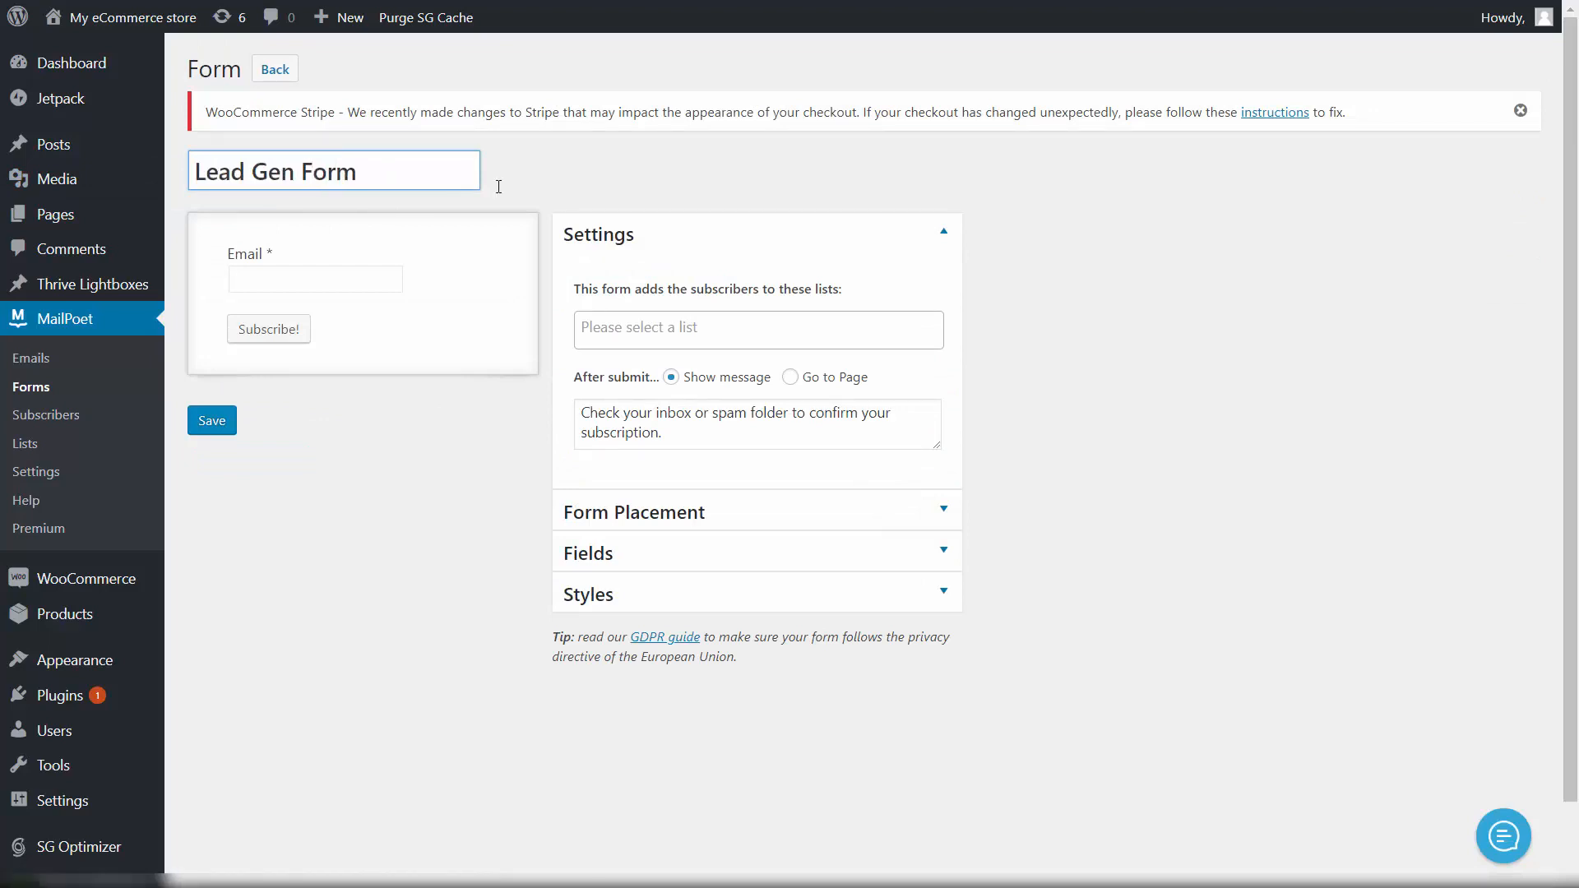
Step: Make My leads list the form's only subscriber list, removing My First List
left_click(804, 318)
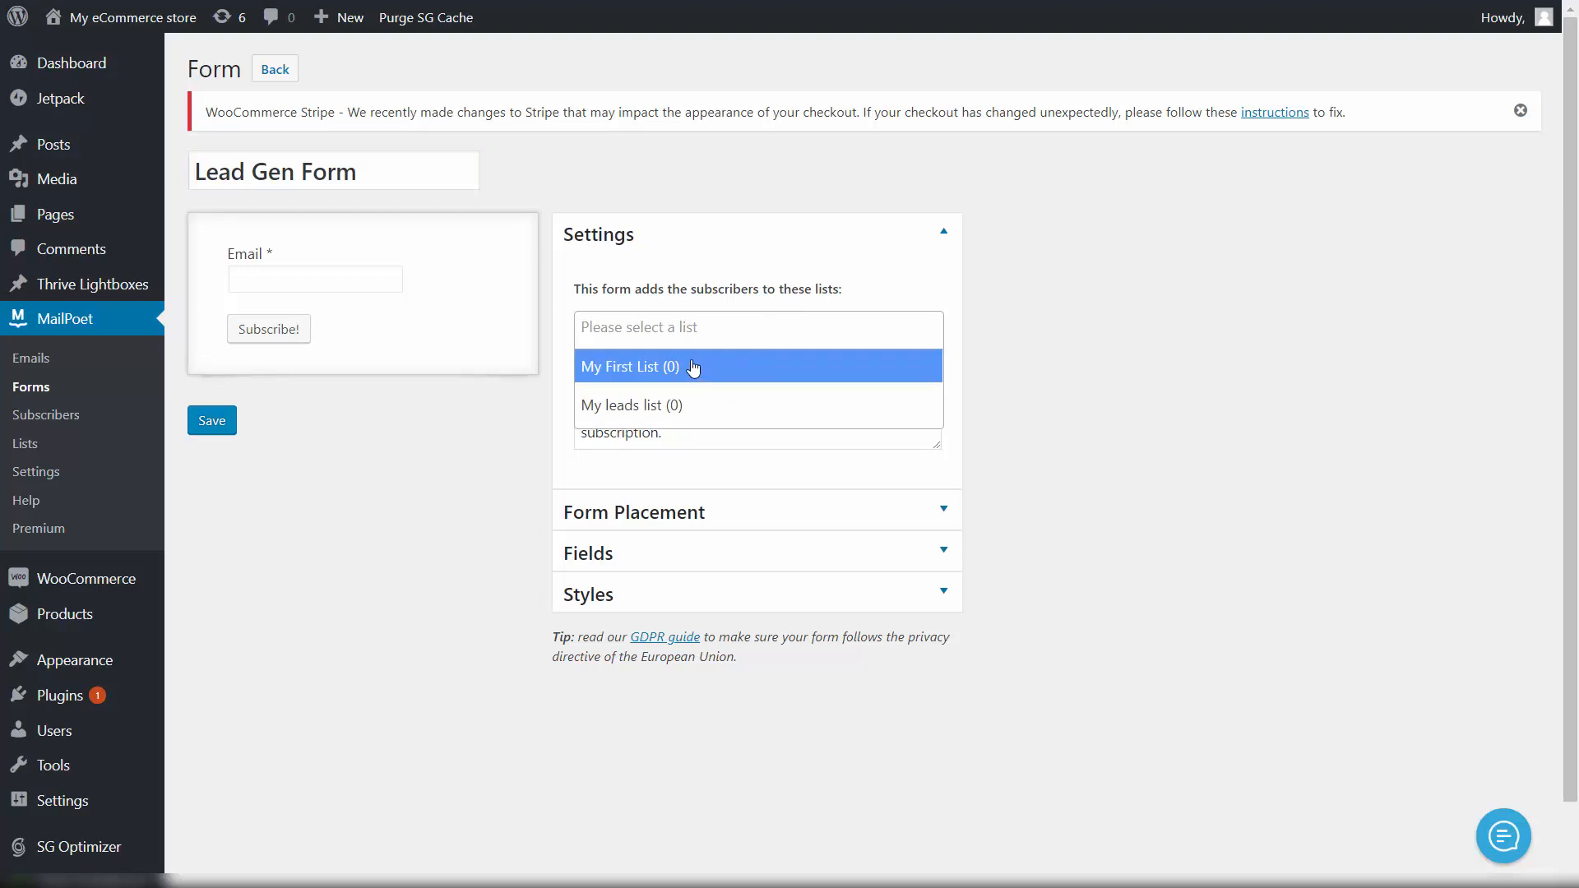
mouse_move(280, 283)
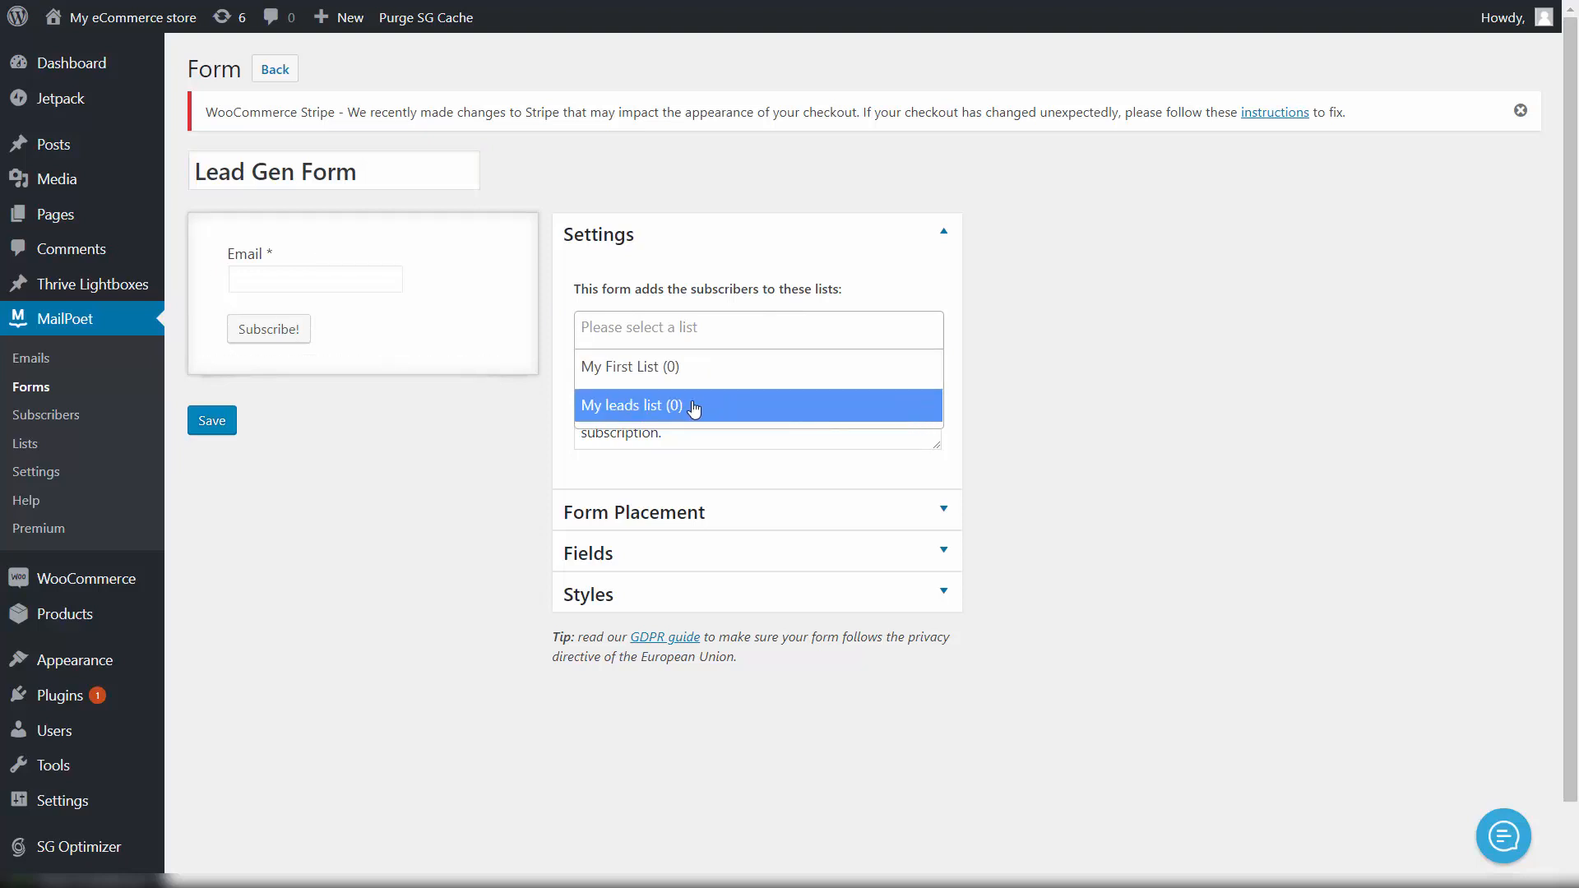
scroll(716, 395, "down", 1)
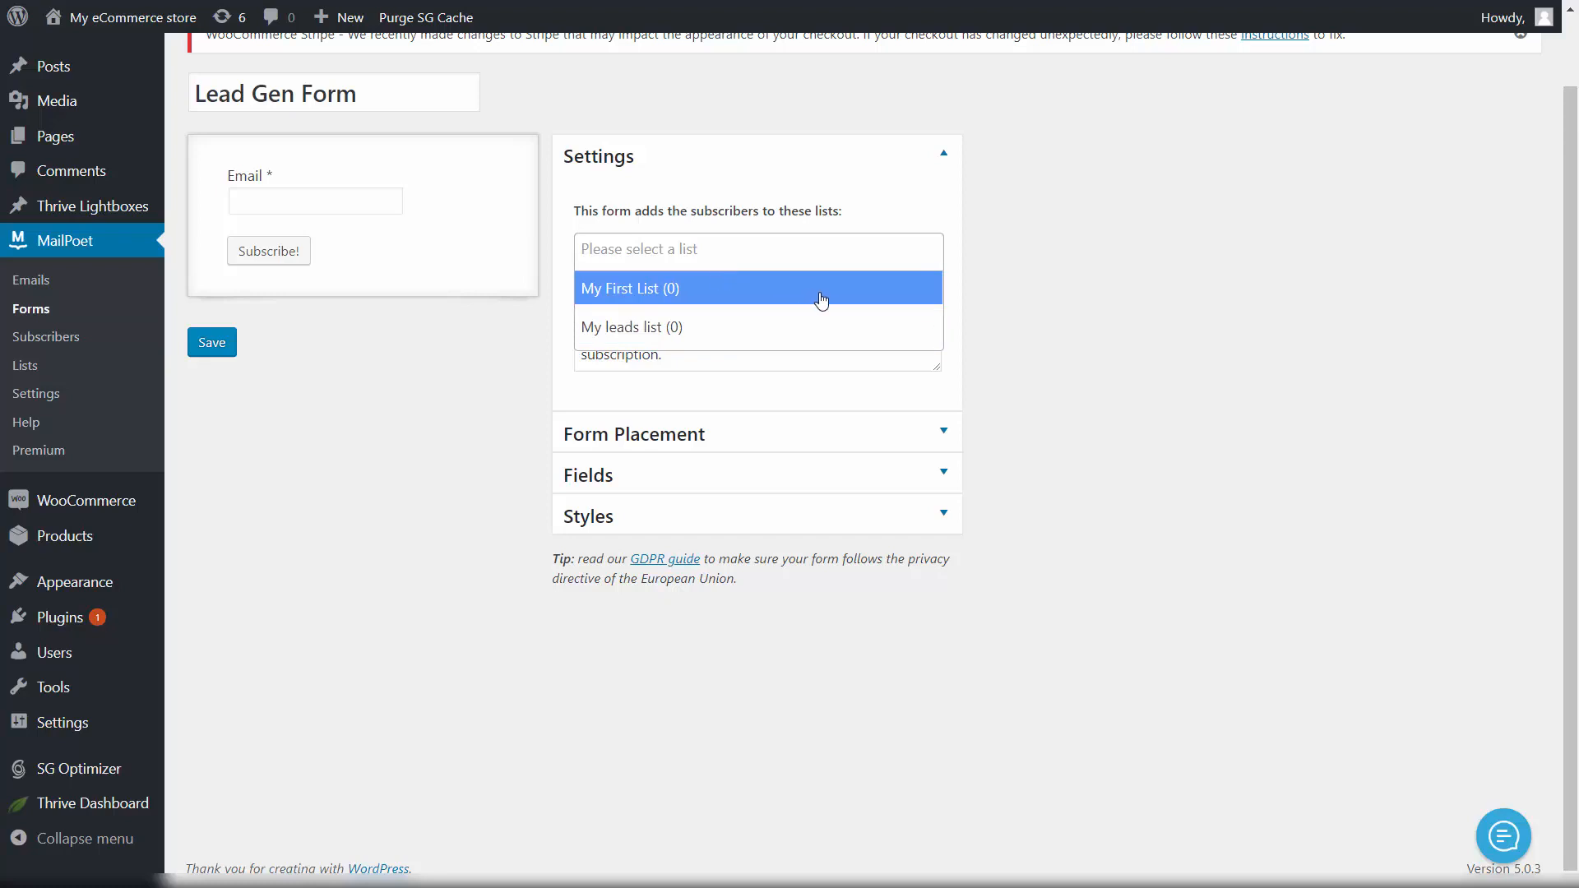
type("ma")
key("BackSpace")
key("BackSpace")
type("m")
key("BackSpace")
left_click(633, 329)
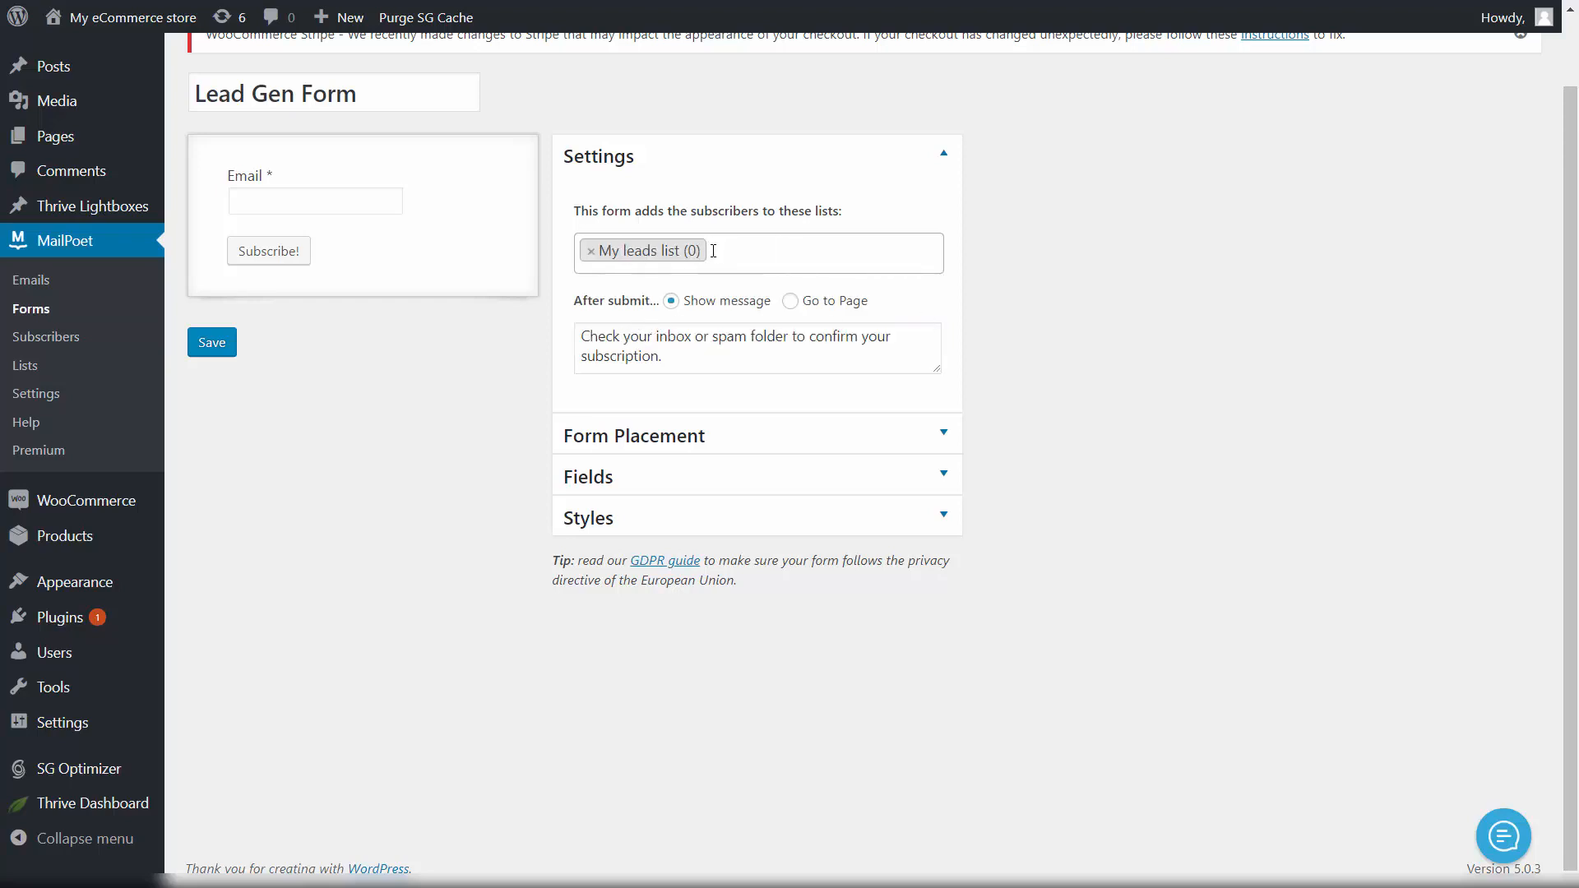
type("m")
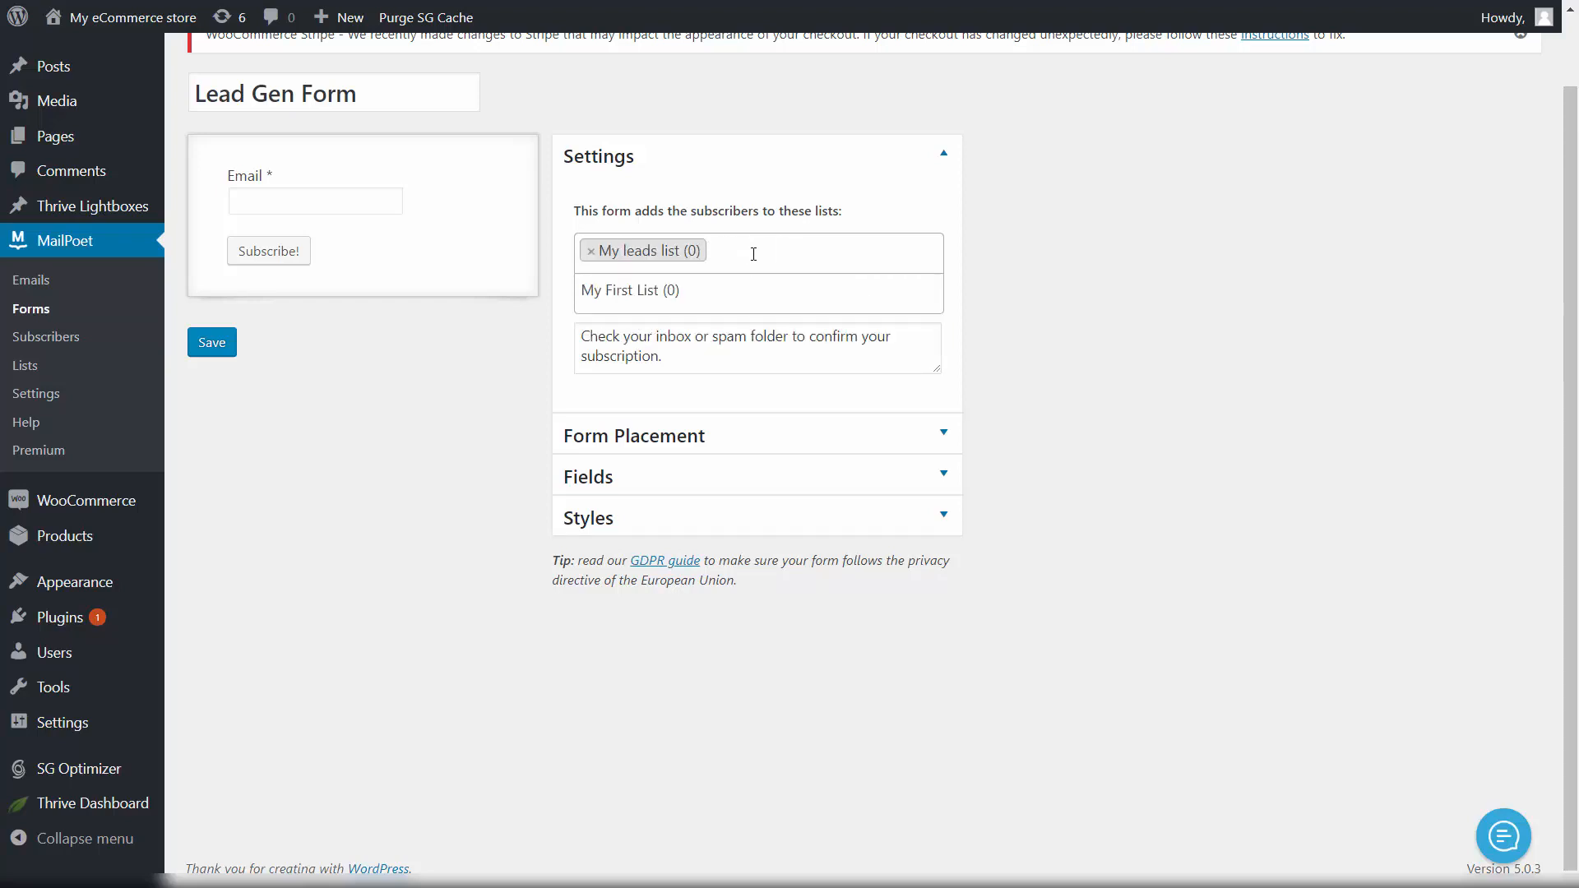
left_click(751, 291)
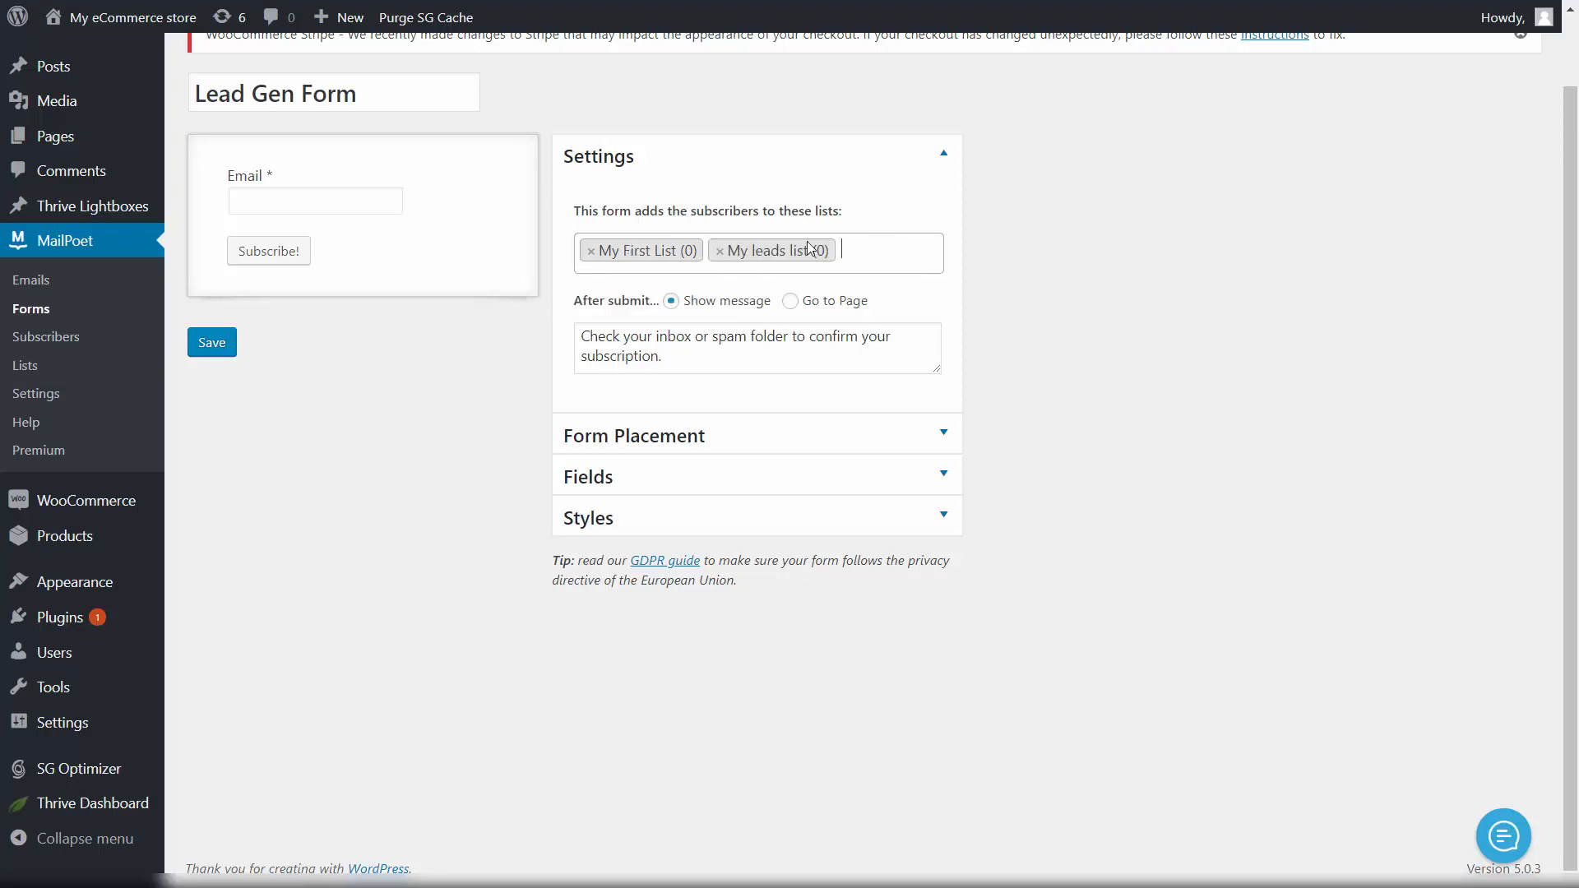
left_click(591, 253)
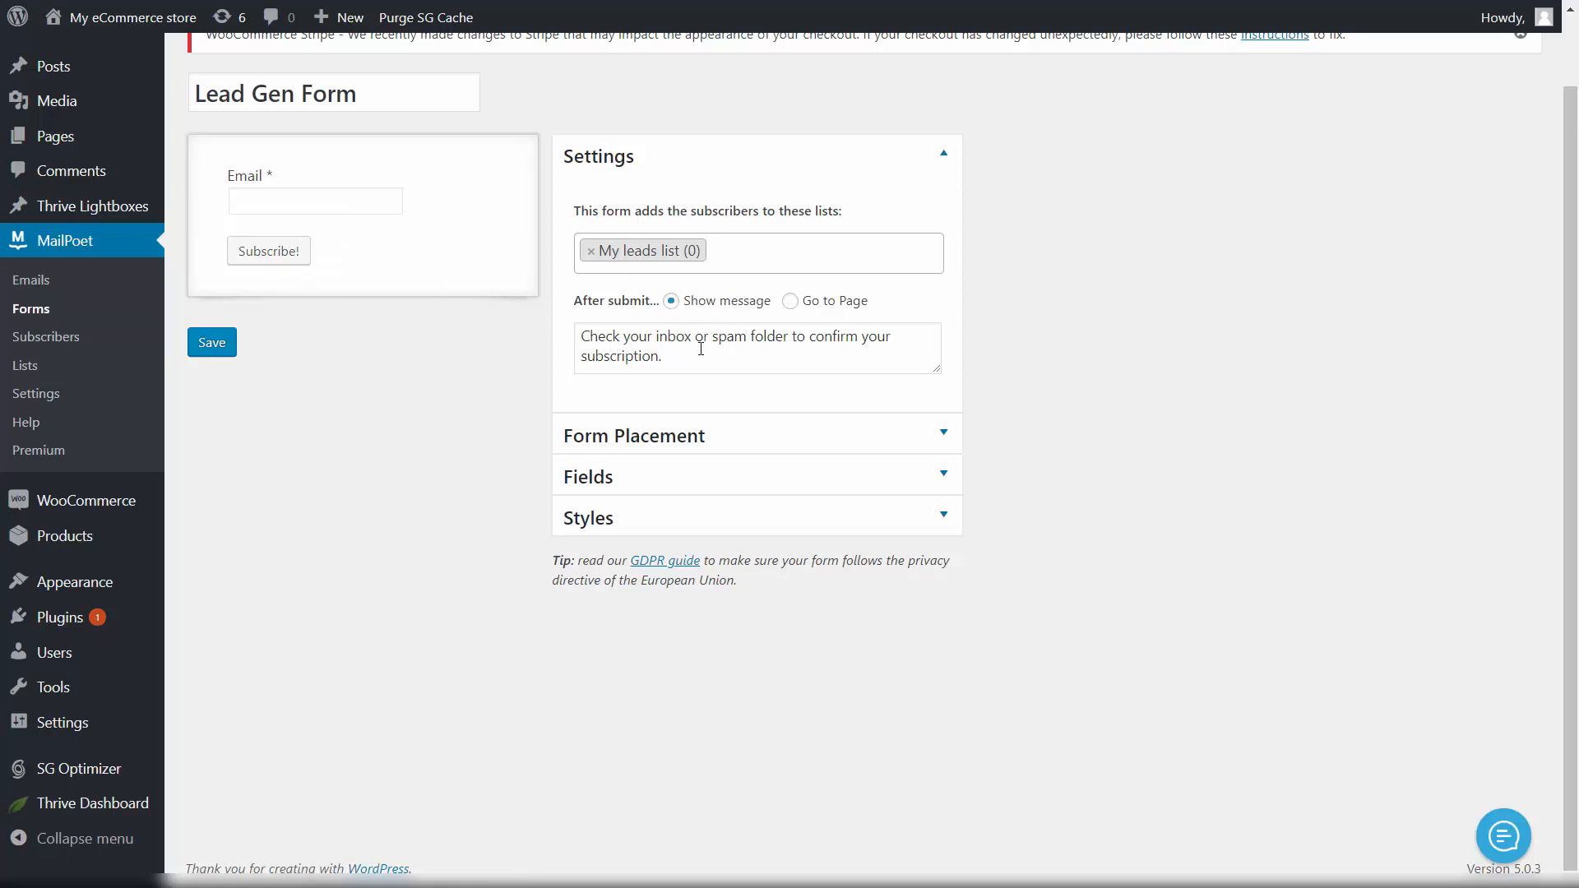
left_click(695, 362)
left_click_drag(691, 356, 553, 346)
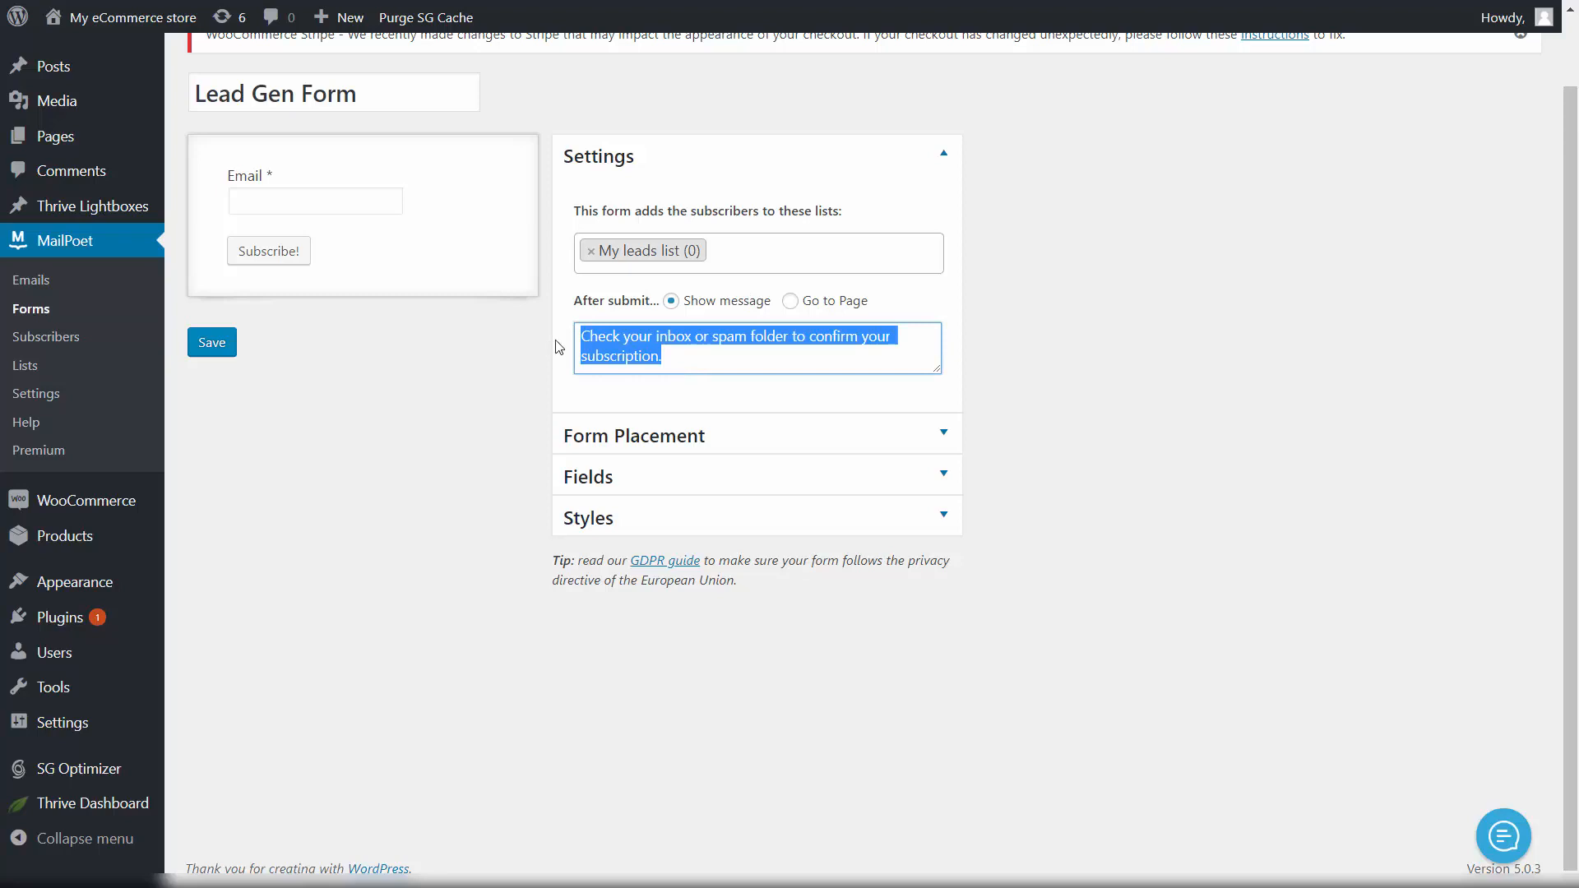
left_click(722, 351)
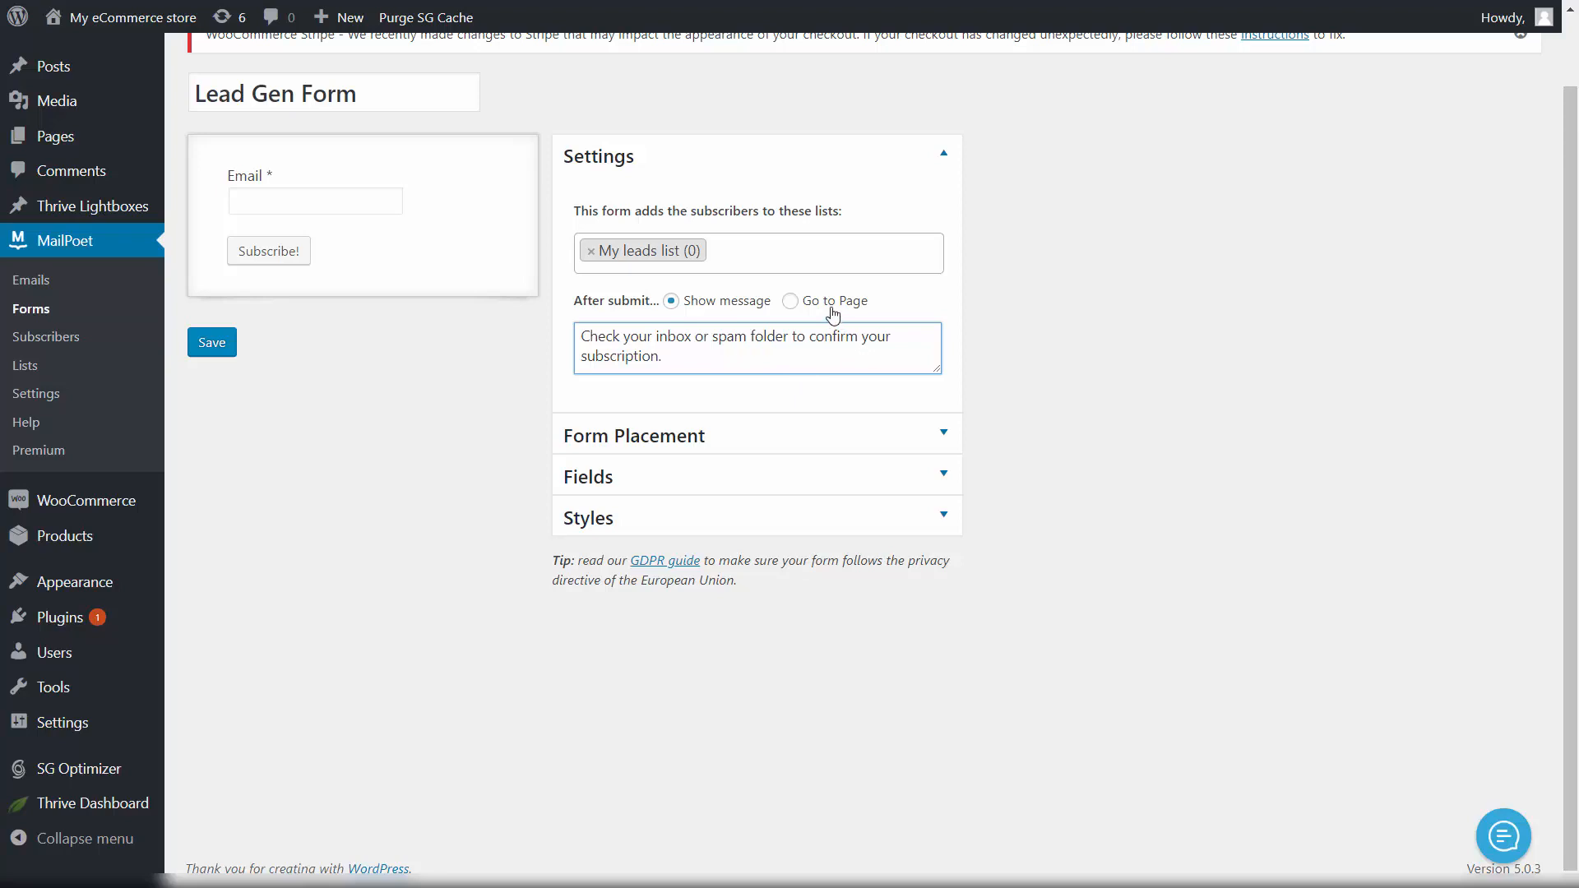
left_click(798, 305)
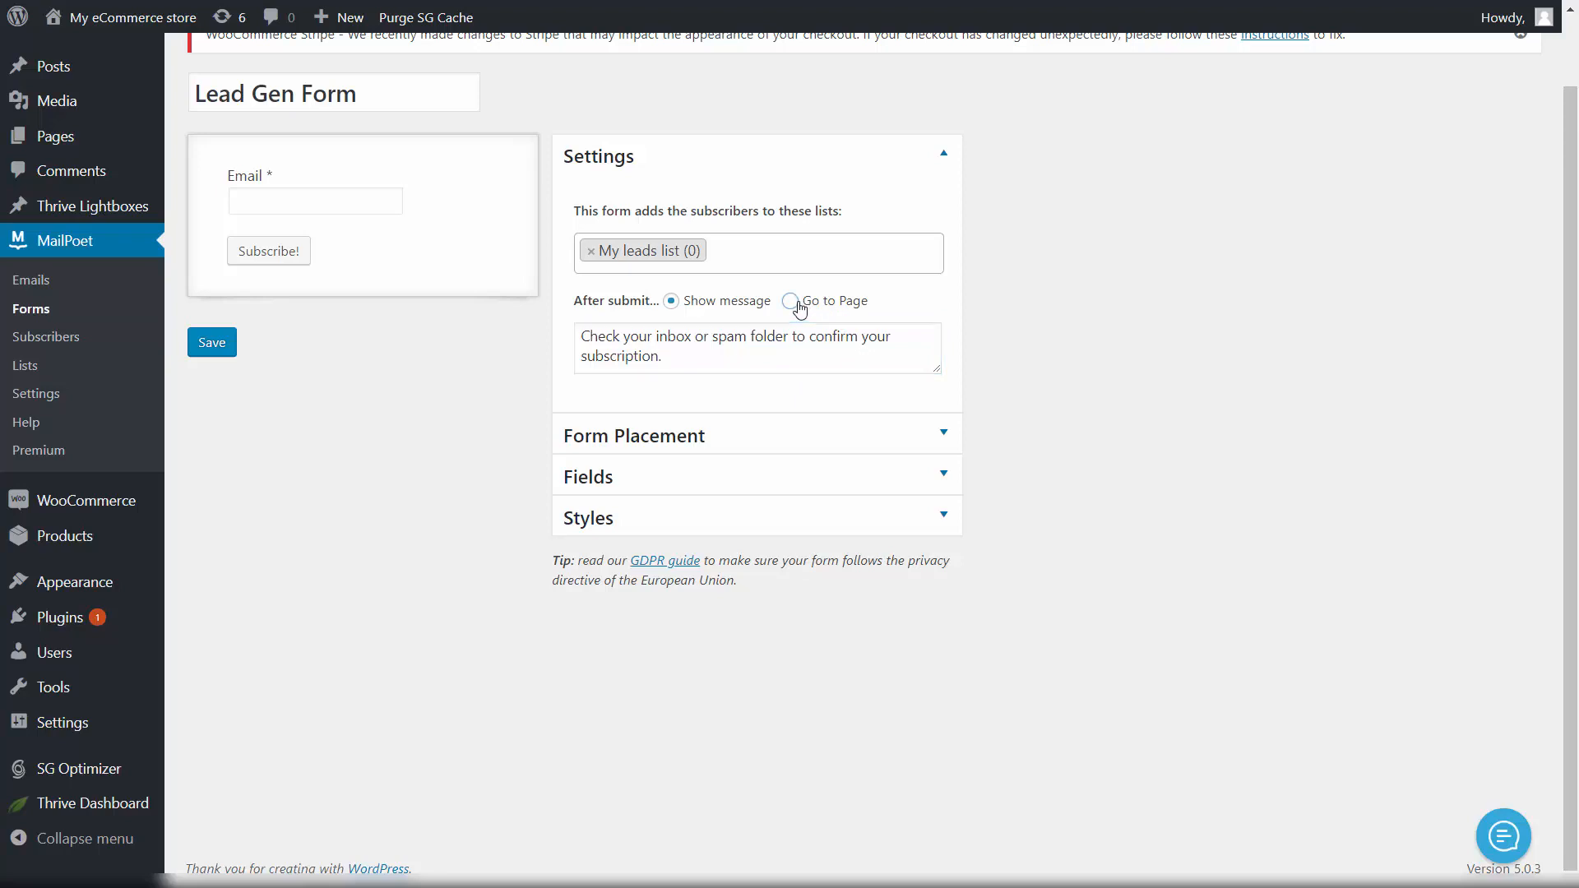
left_click(788, 338)
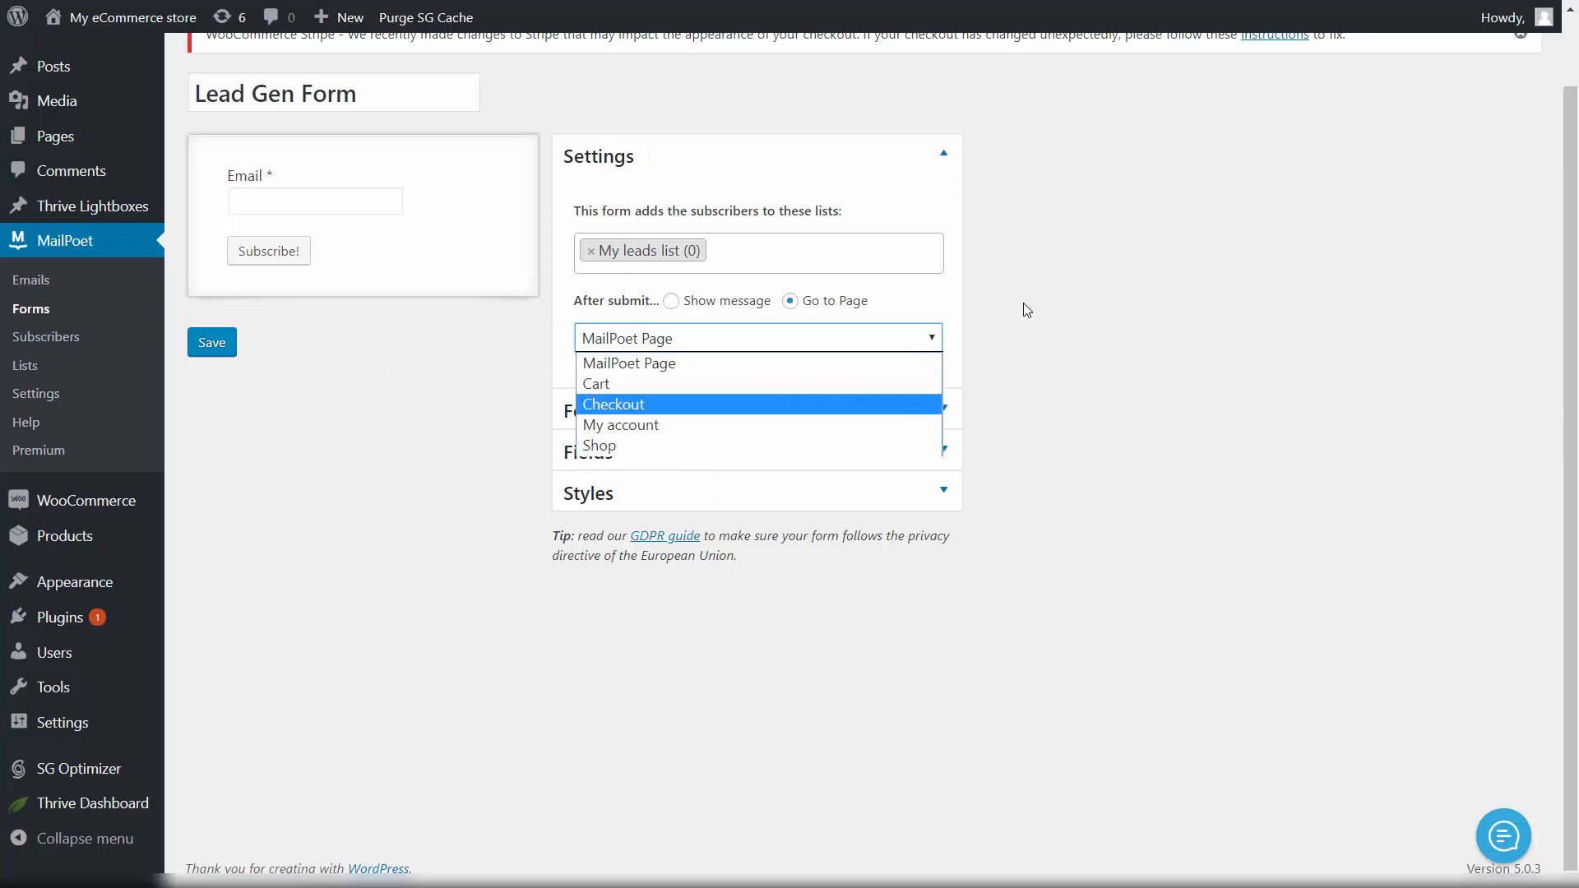
left_click(1142, 338)
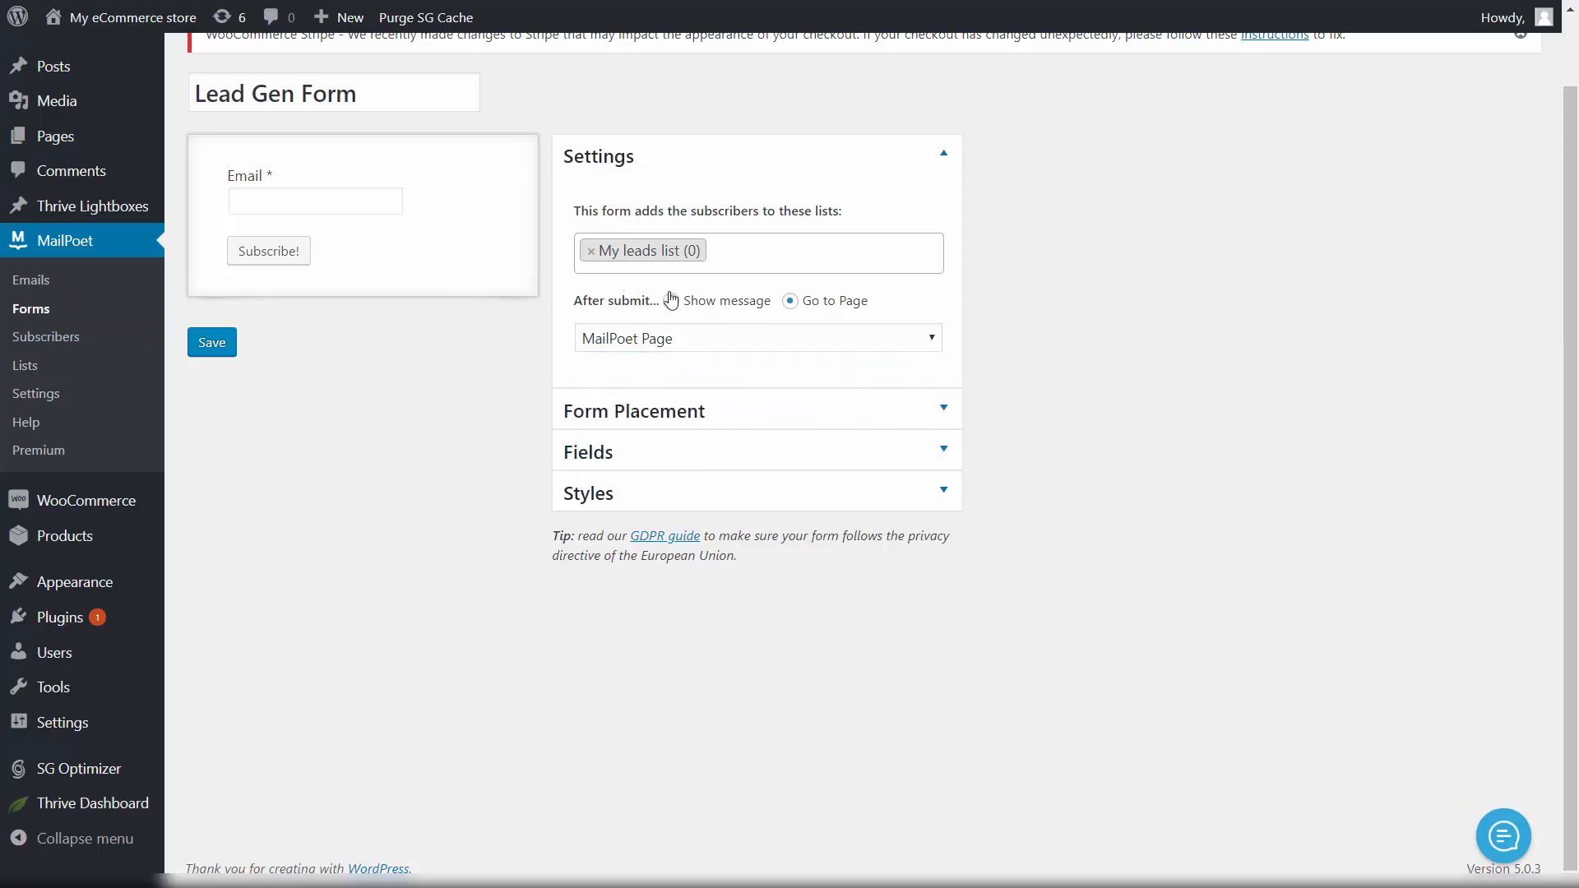
left_click(691, 301)
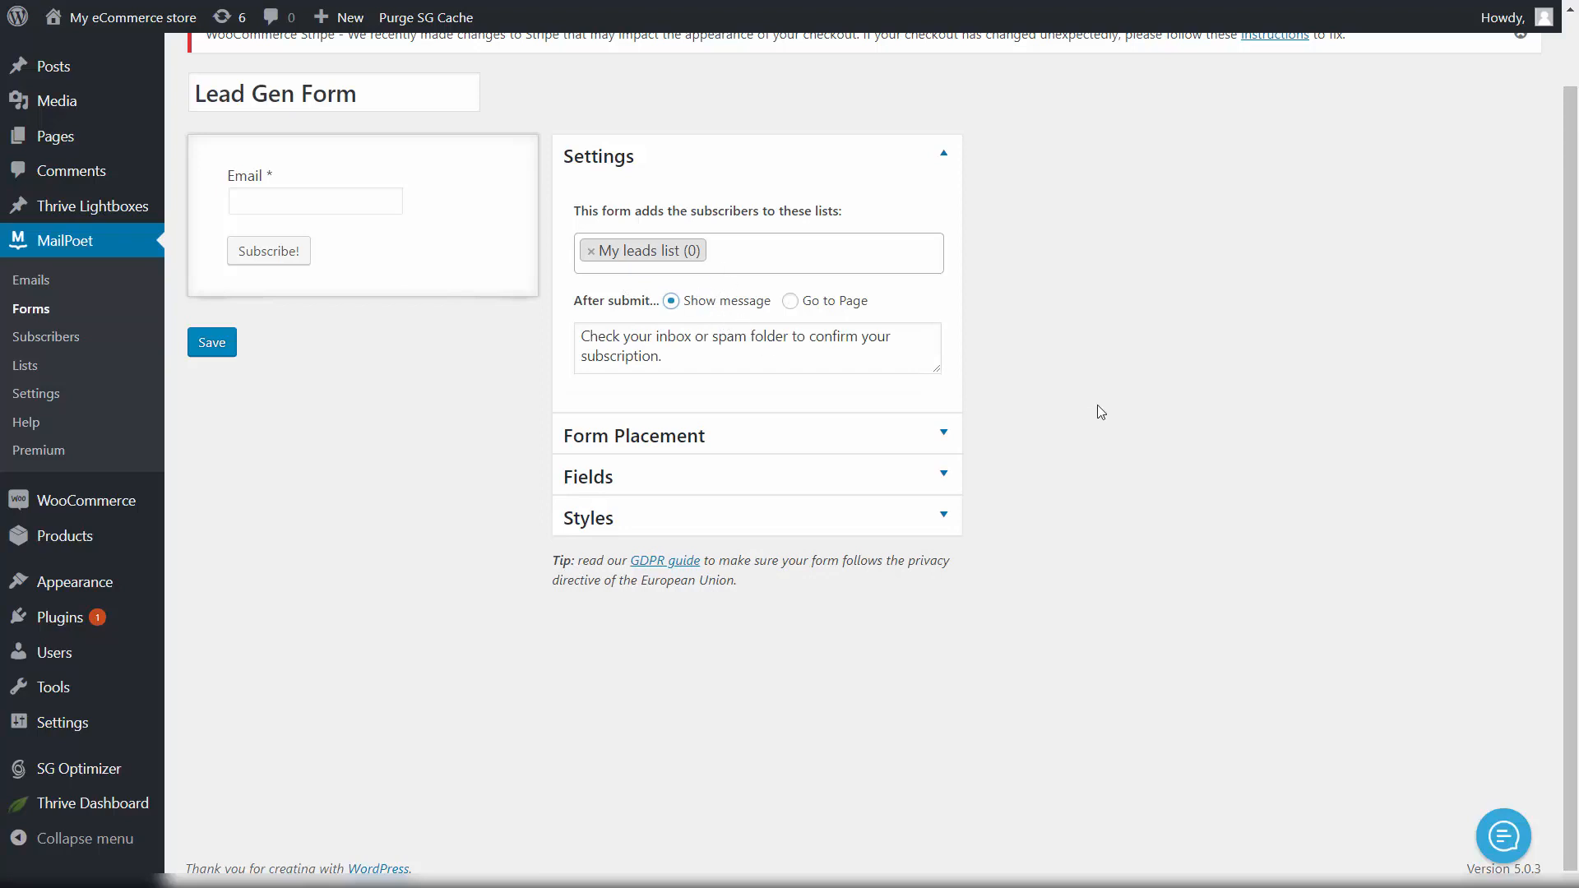
Step: Drag a First name field above Email, make it mandatory, delete the duplicate, and save the form
left_click(620, 485)
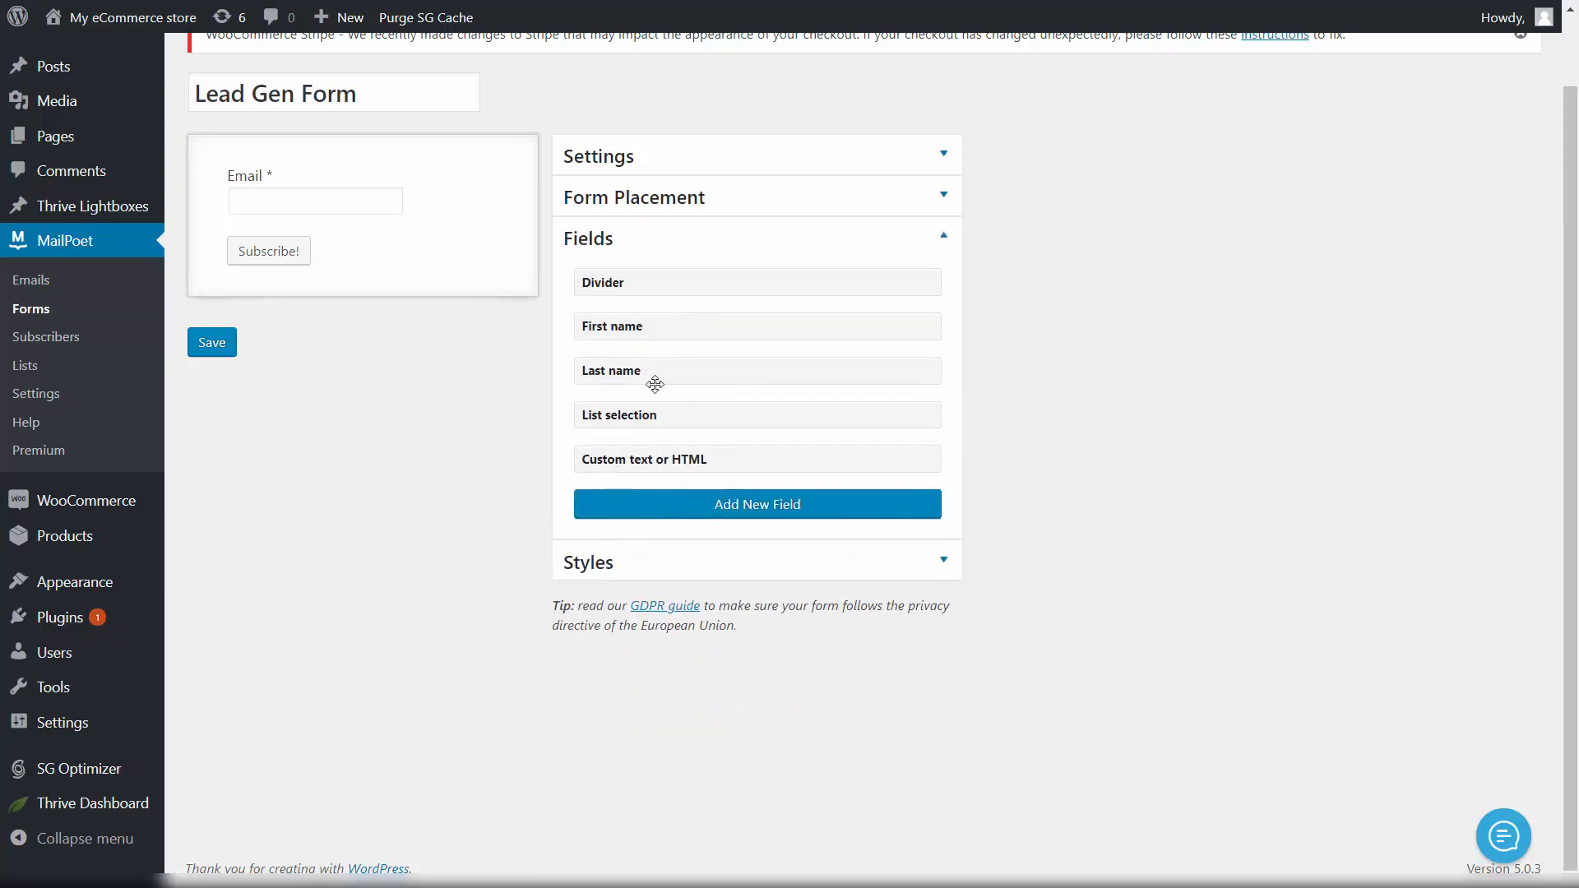
left_click_drag(615, 333, 274, 173)
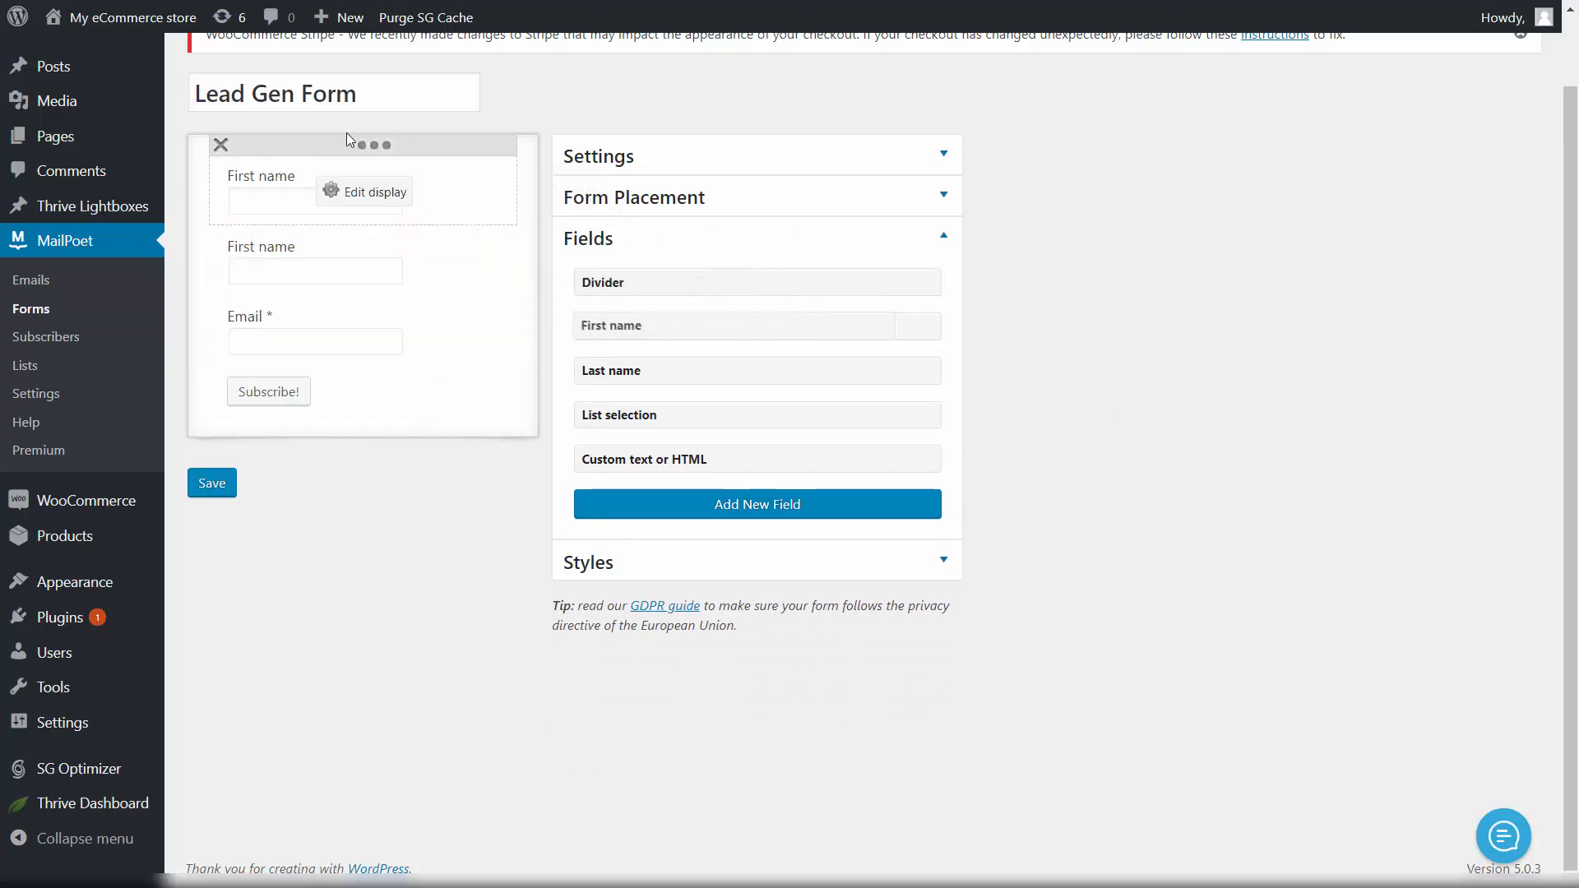
left_click(361, 194)
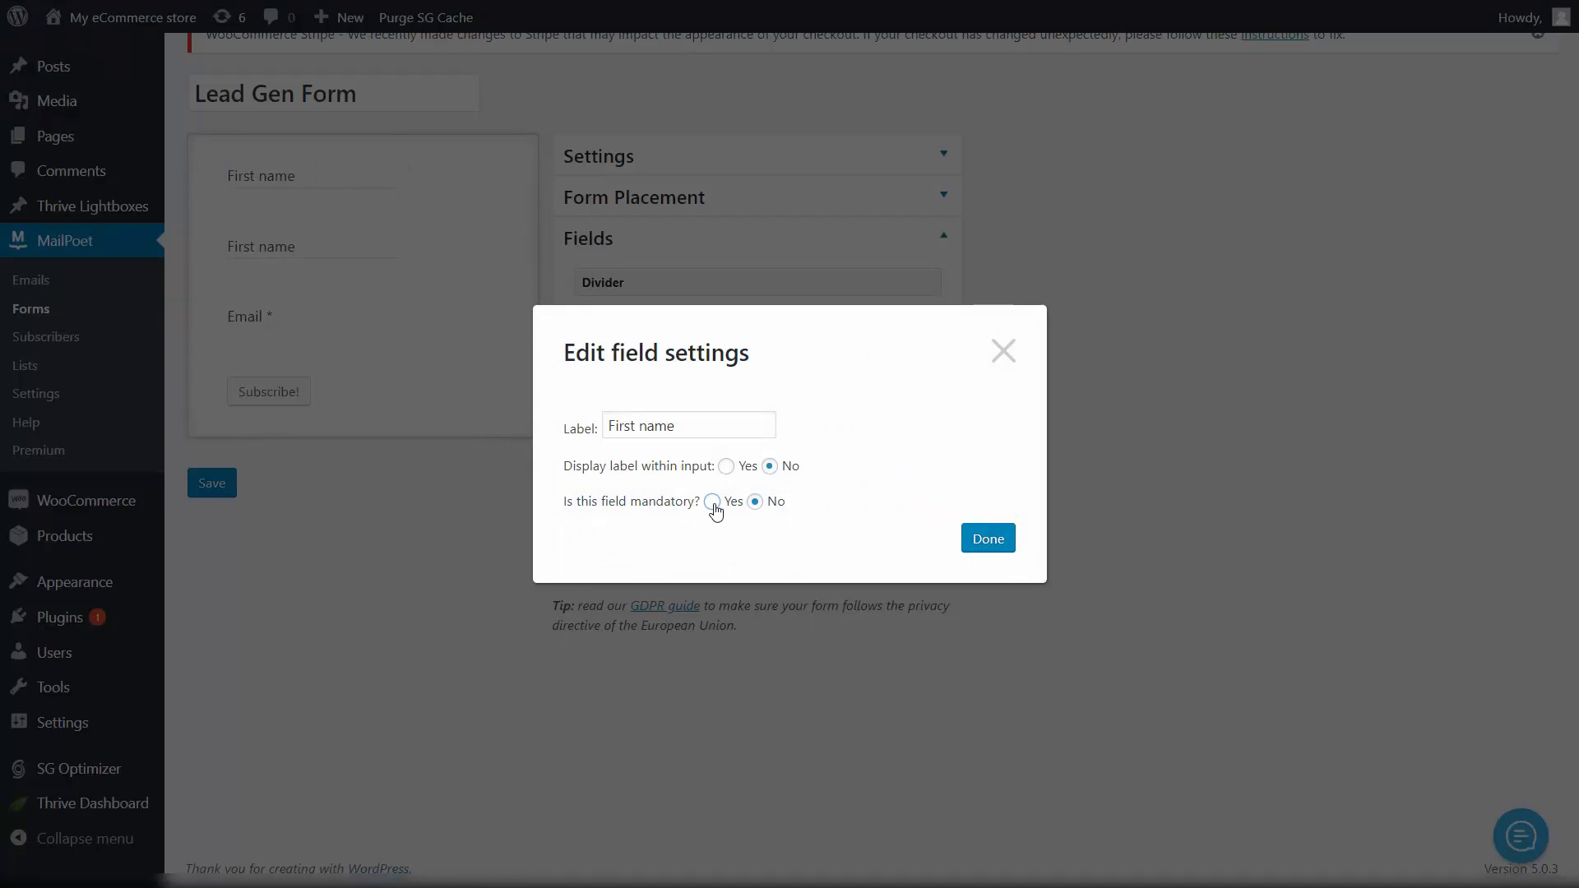
left_click(988, 540)
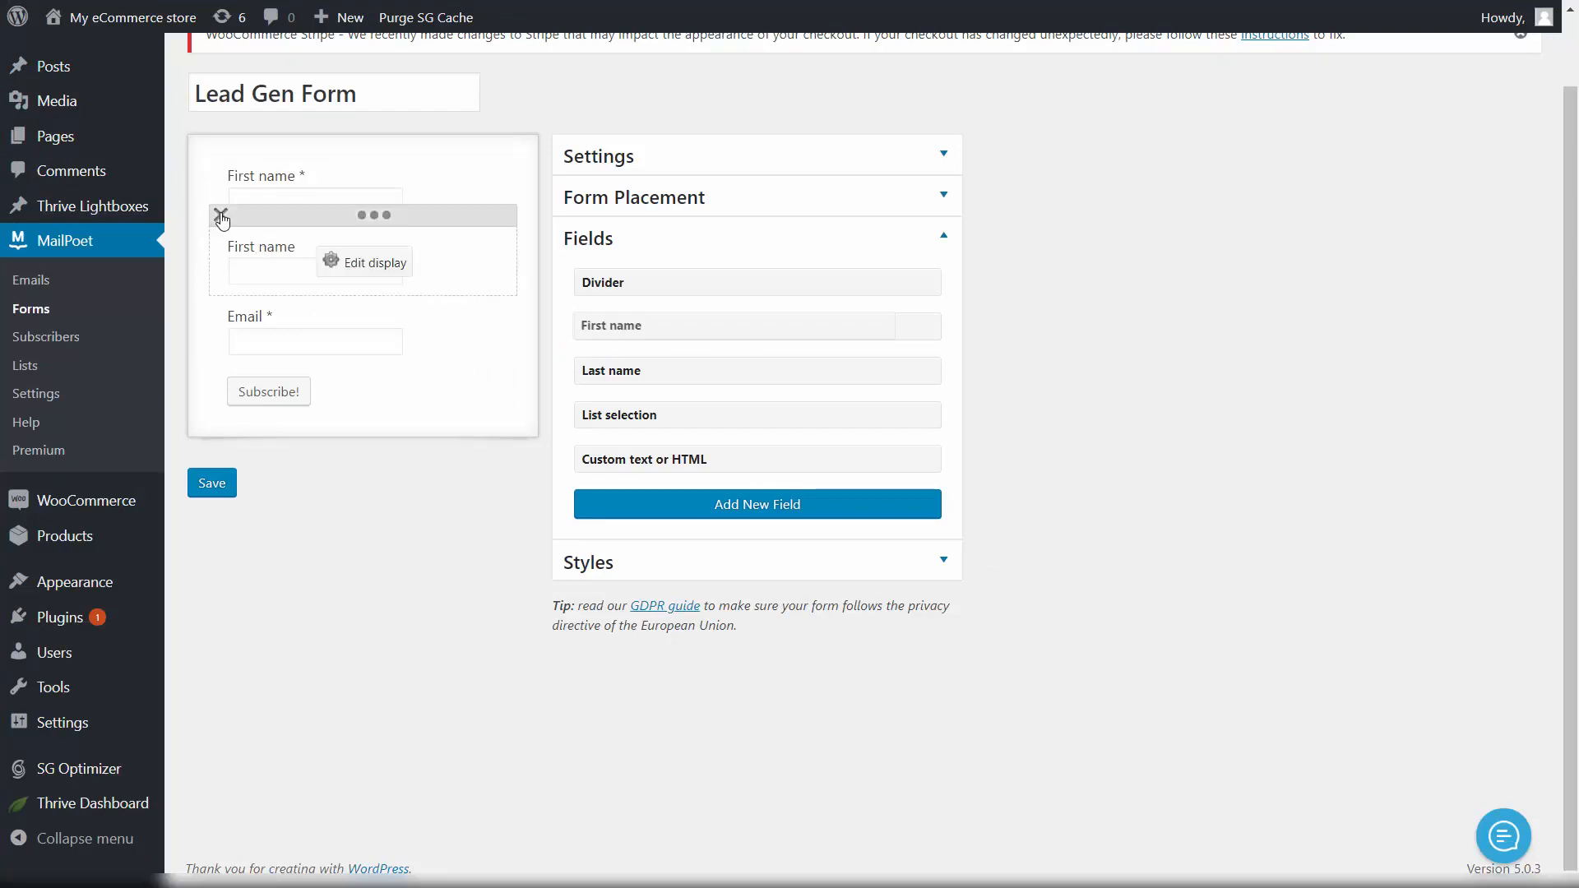
left_click(220, 216)
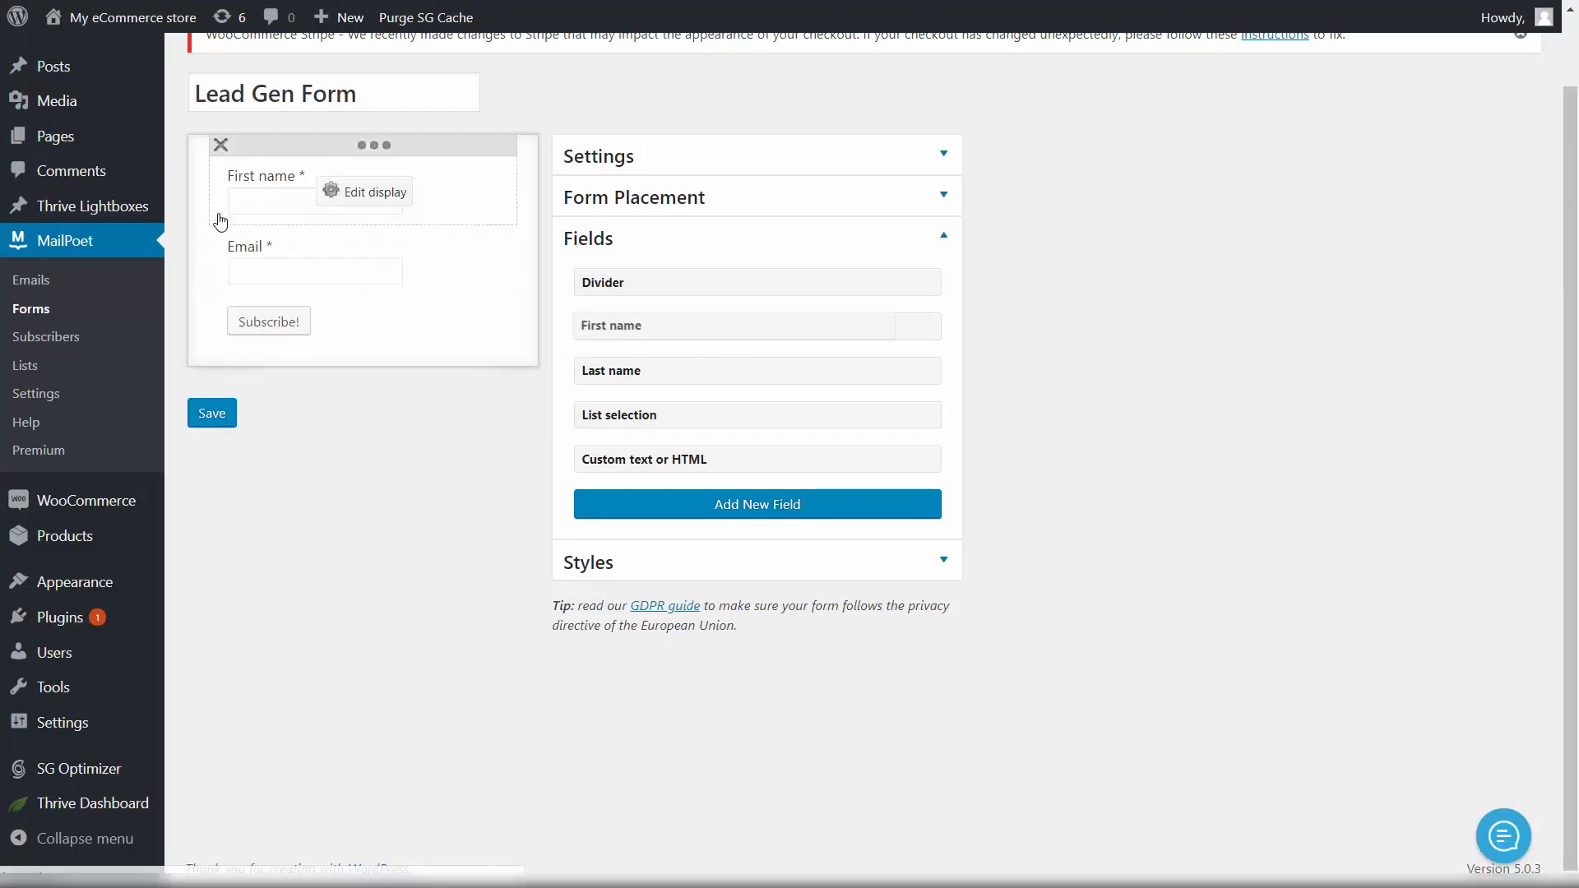
left_click(366, 196)
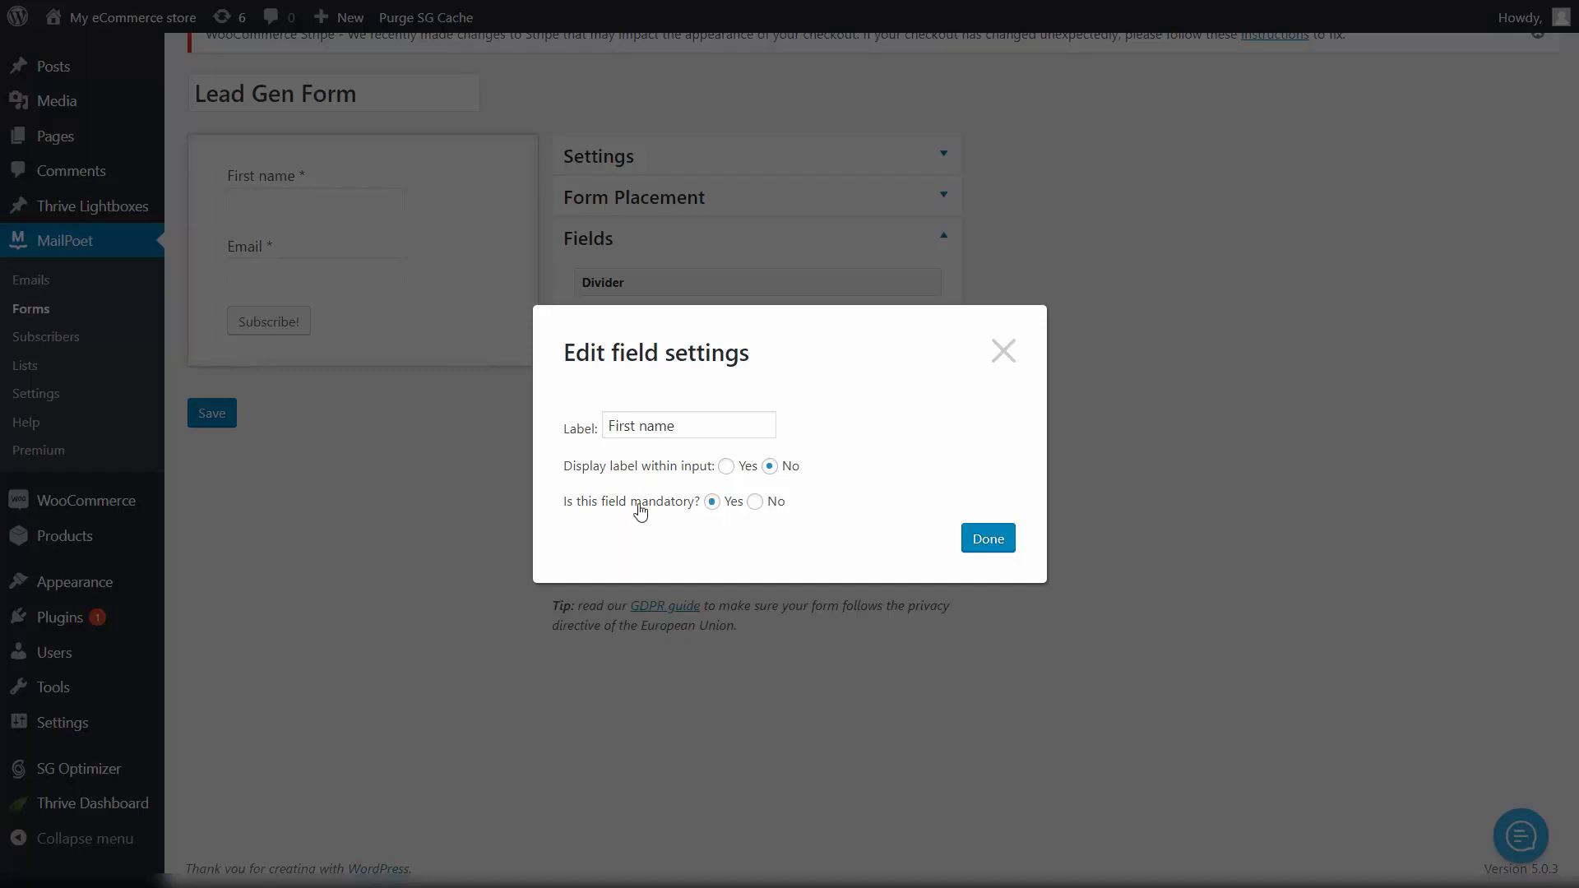
left_click(988, 539)
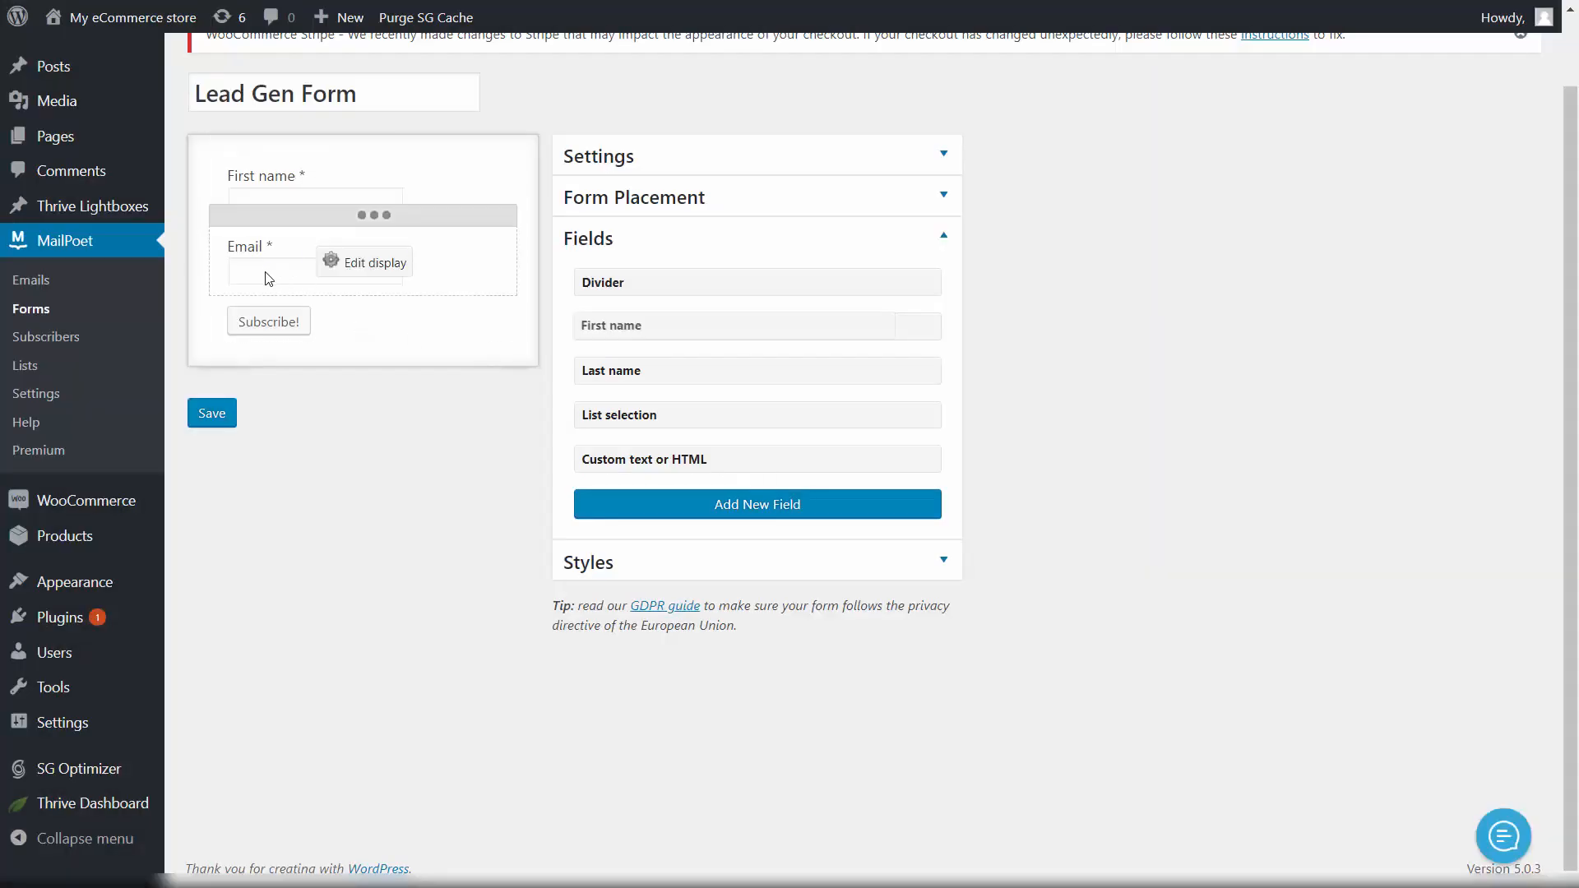
left_click(235, 414)
left_click_drag(903, 327, 875, 305)
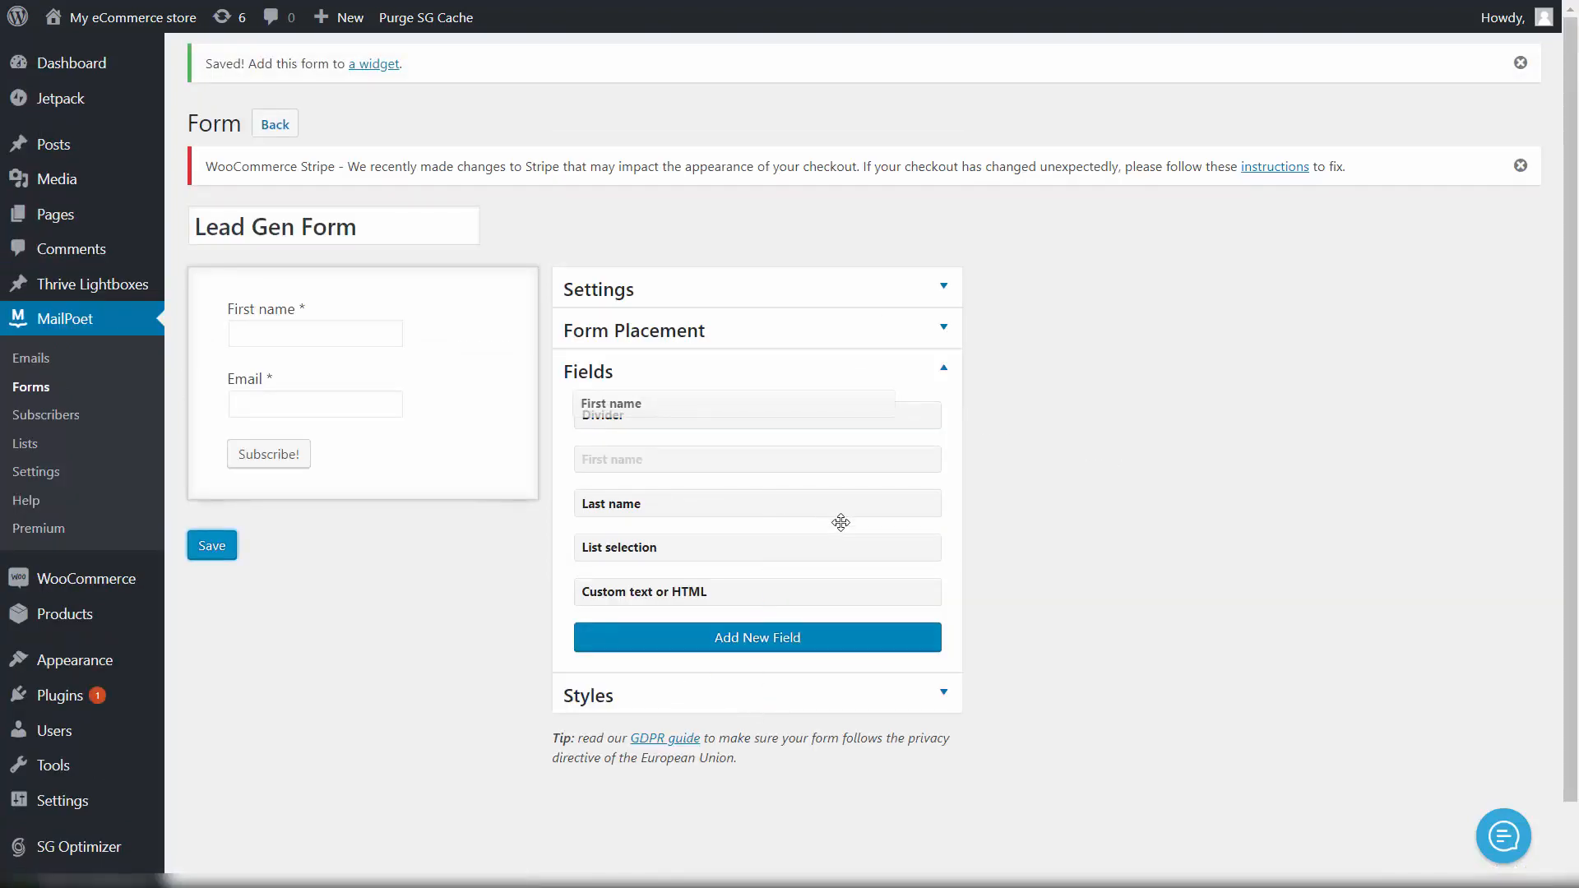
Step: In the form's custom CSS styles, copy the .mailpoet_submit input rule
left_click(625, 618)
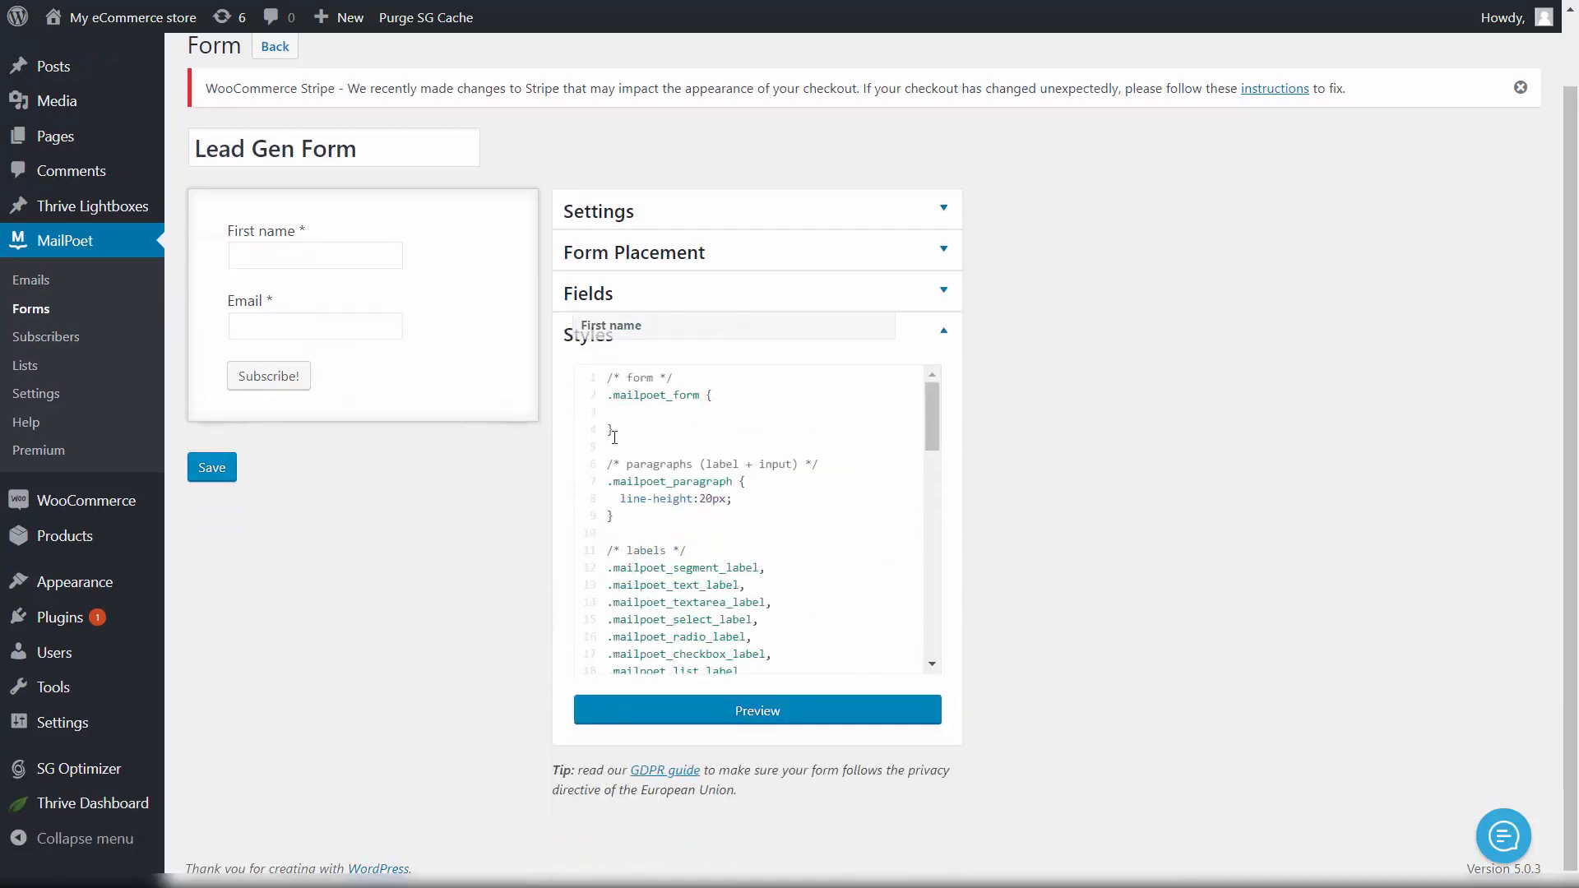
scroll(615, 436, "down", 12)
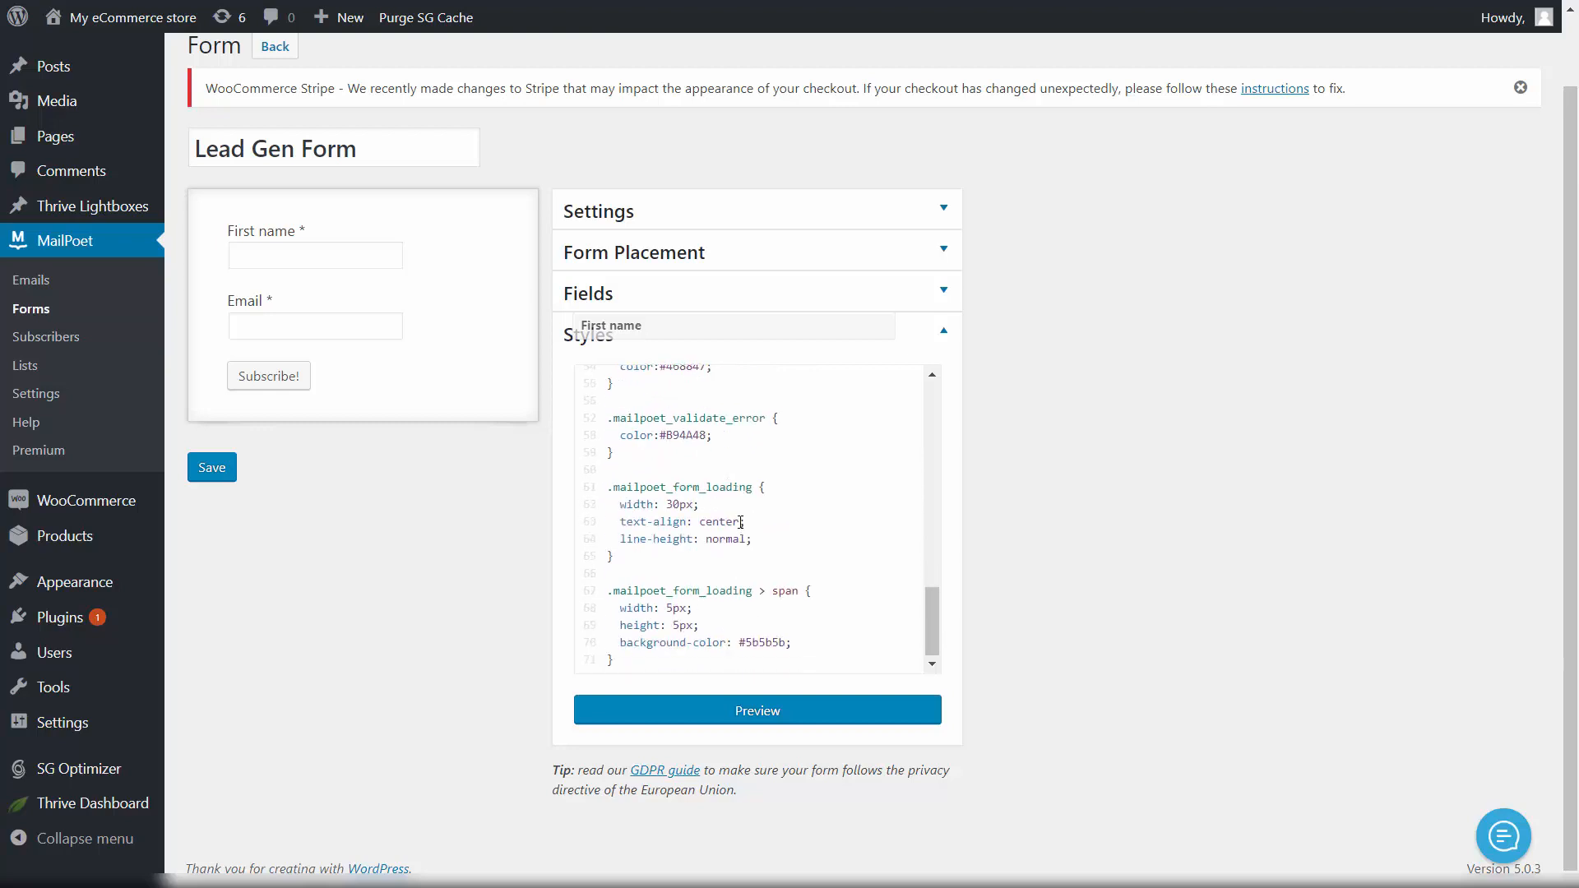
scroll(821, 483, "up", 1)
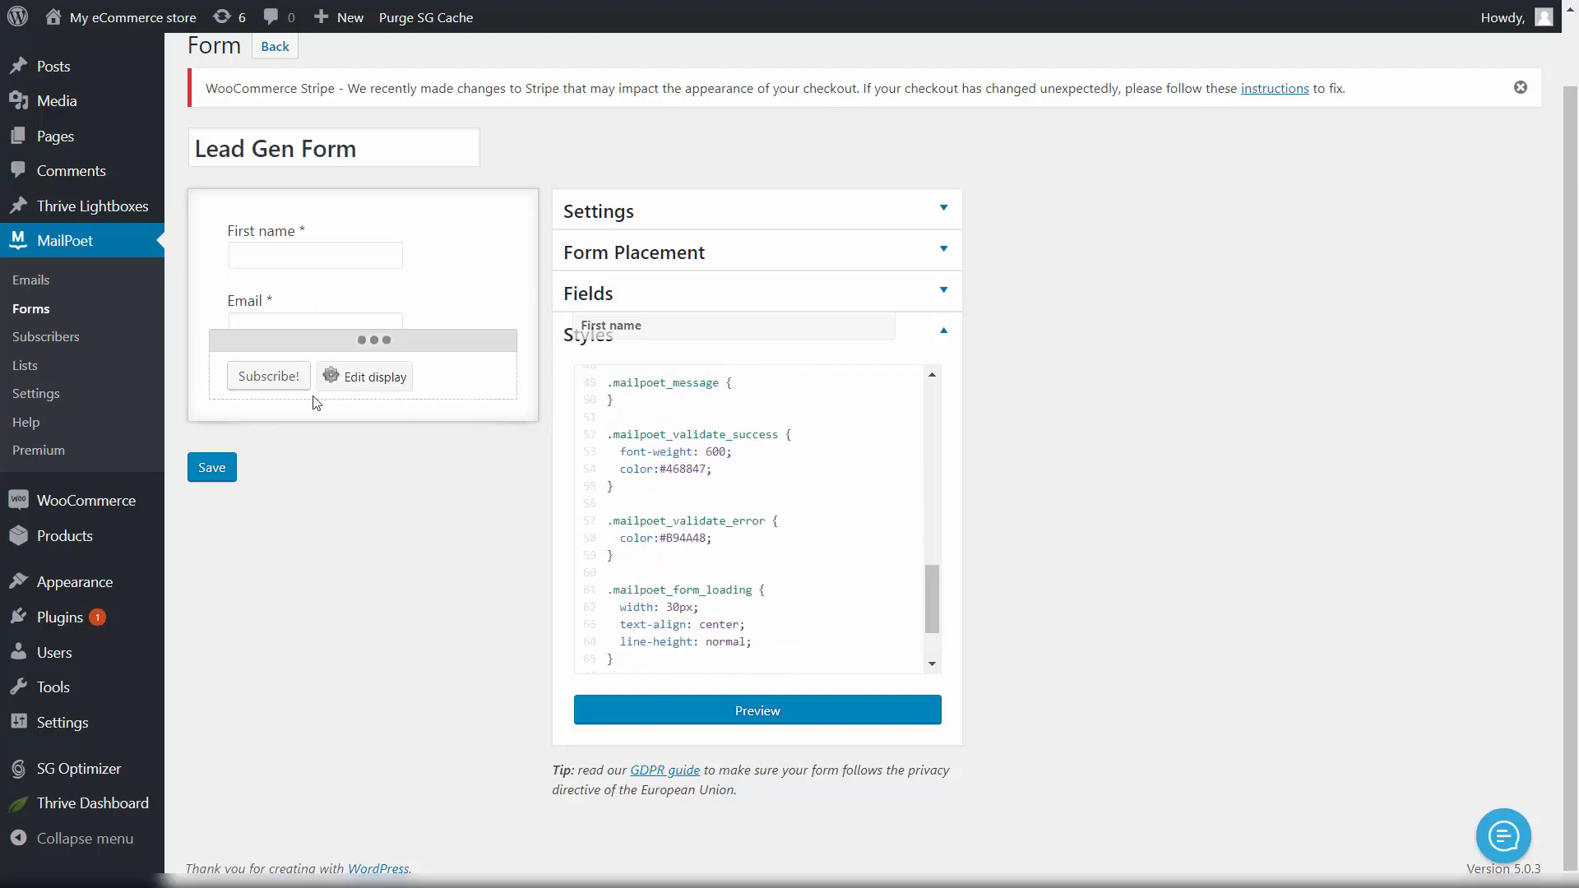
scroll(818, 525, "up", 3)
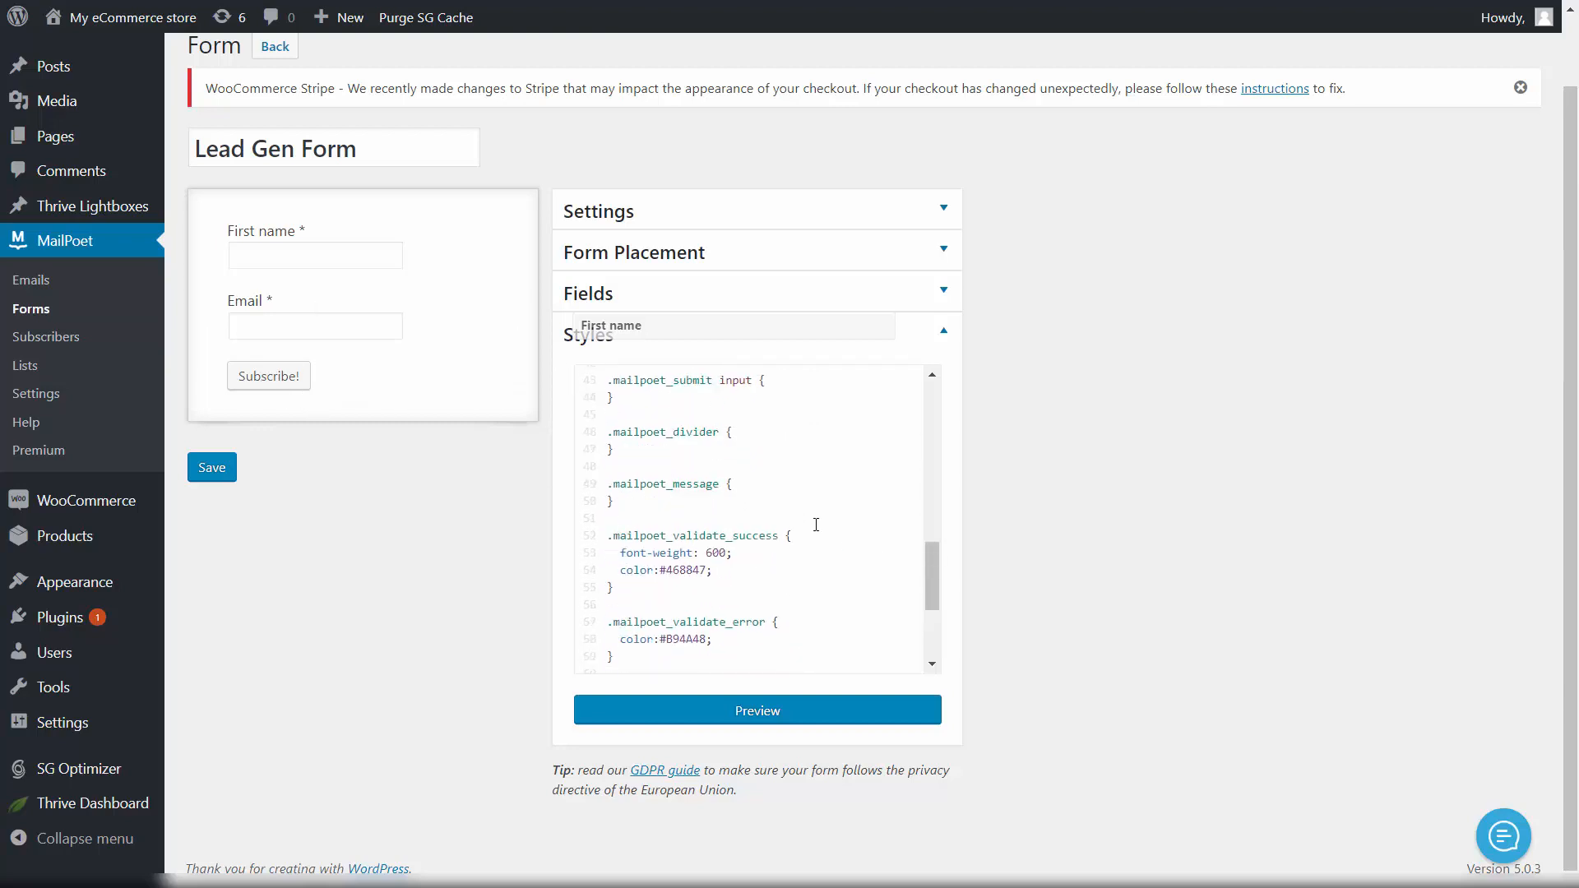
mouse_move(272, 386)
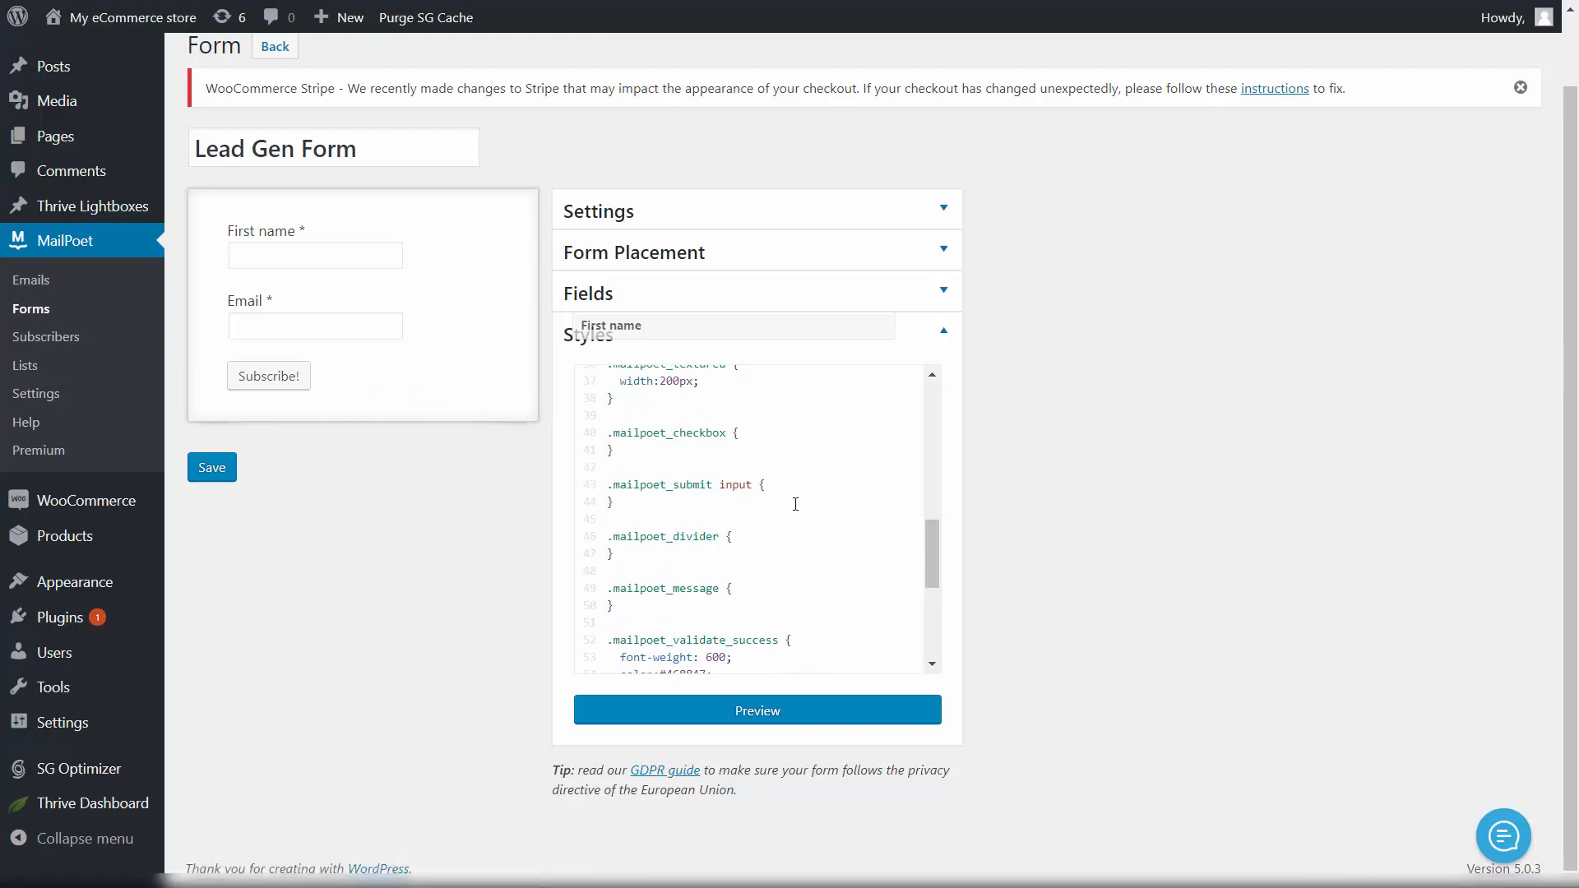
scroll(796, 504, "up", 2)
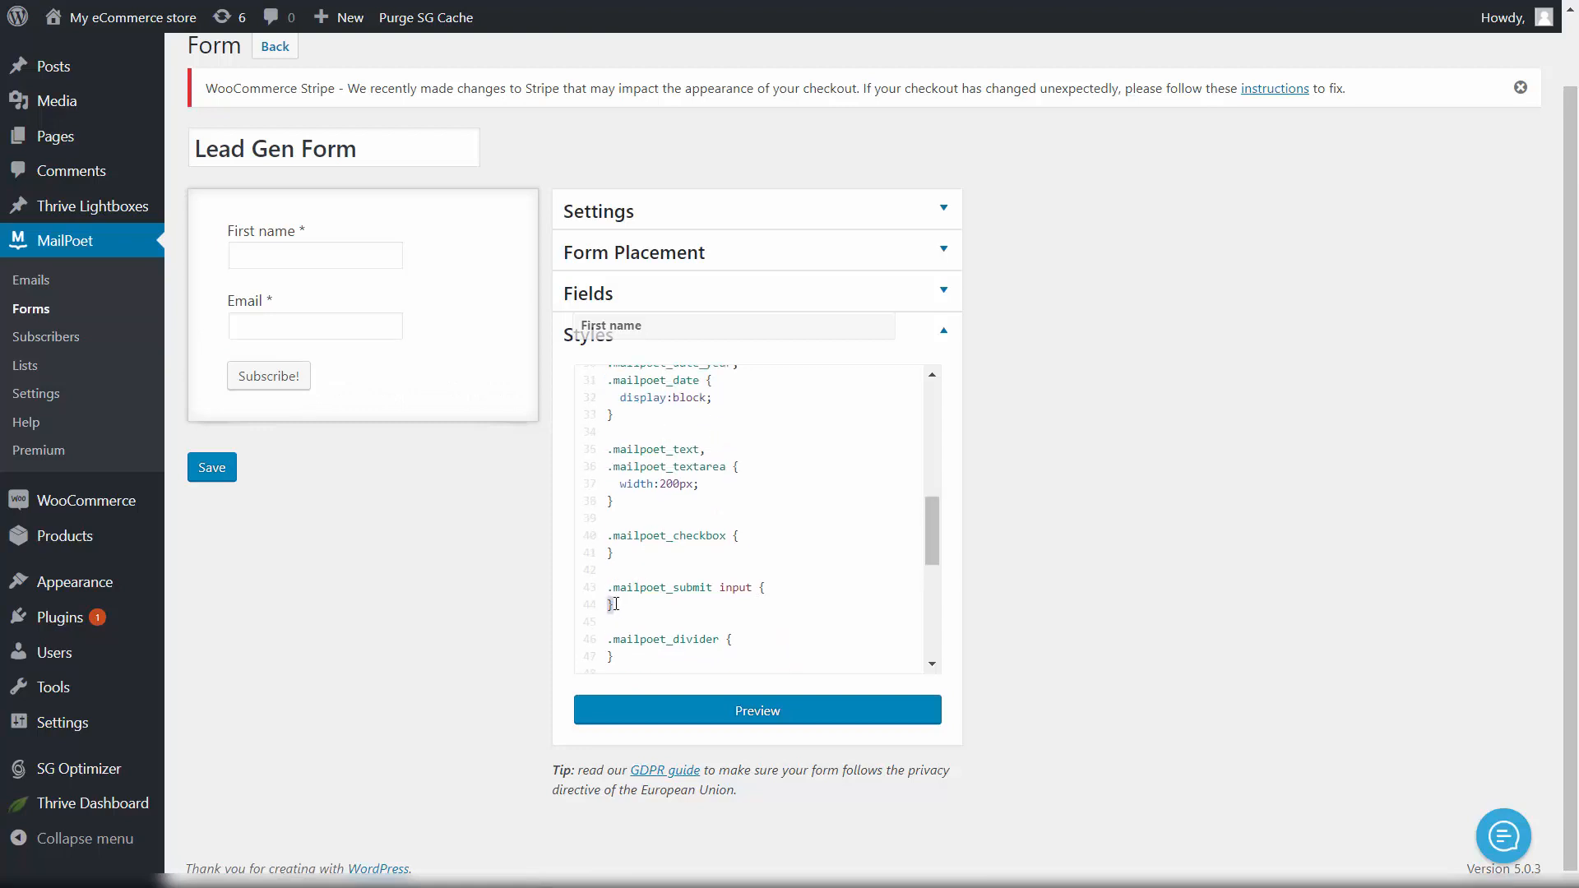
left_click_drag(616, 603, 598, 595)
key("ctrl+c")
Step: Paste it below .mailpoet_checkbox as a plain .mailpoet_submit rule and begin adding width: 100%
left_click(626, 560)
key("Return")
key("Return")
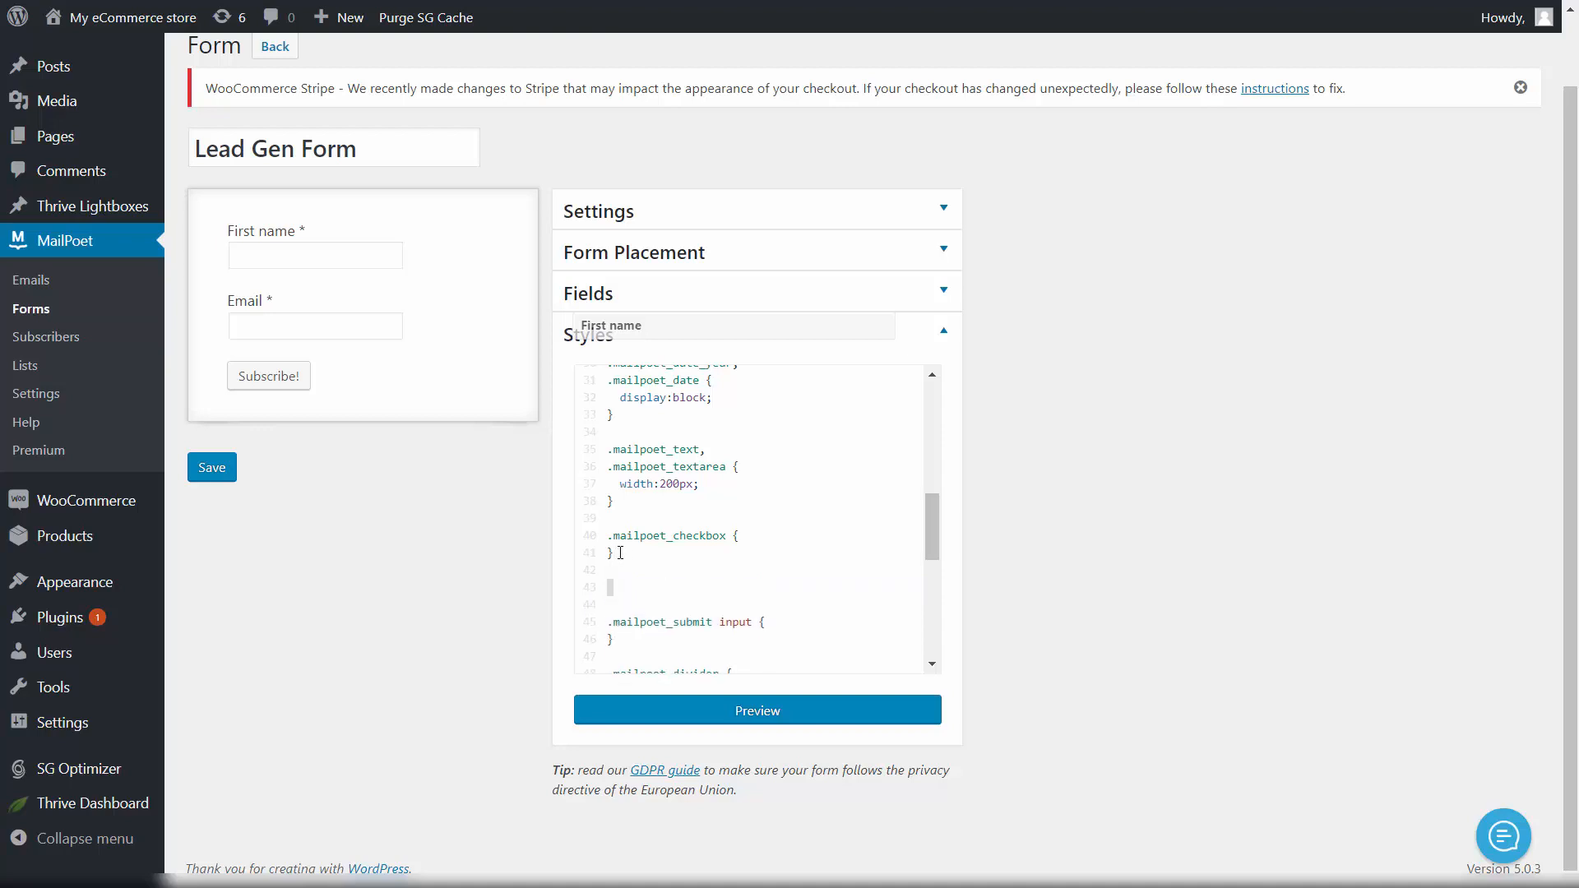
key("ctrl+v")
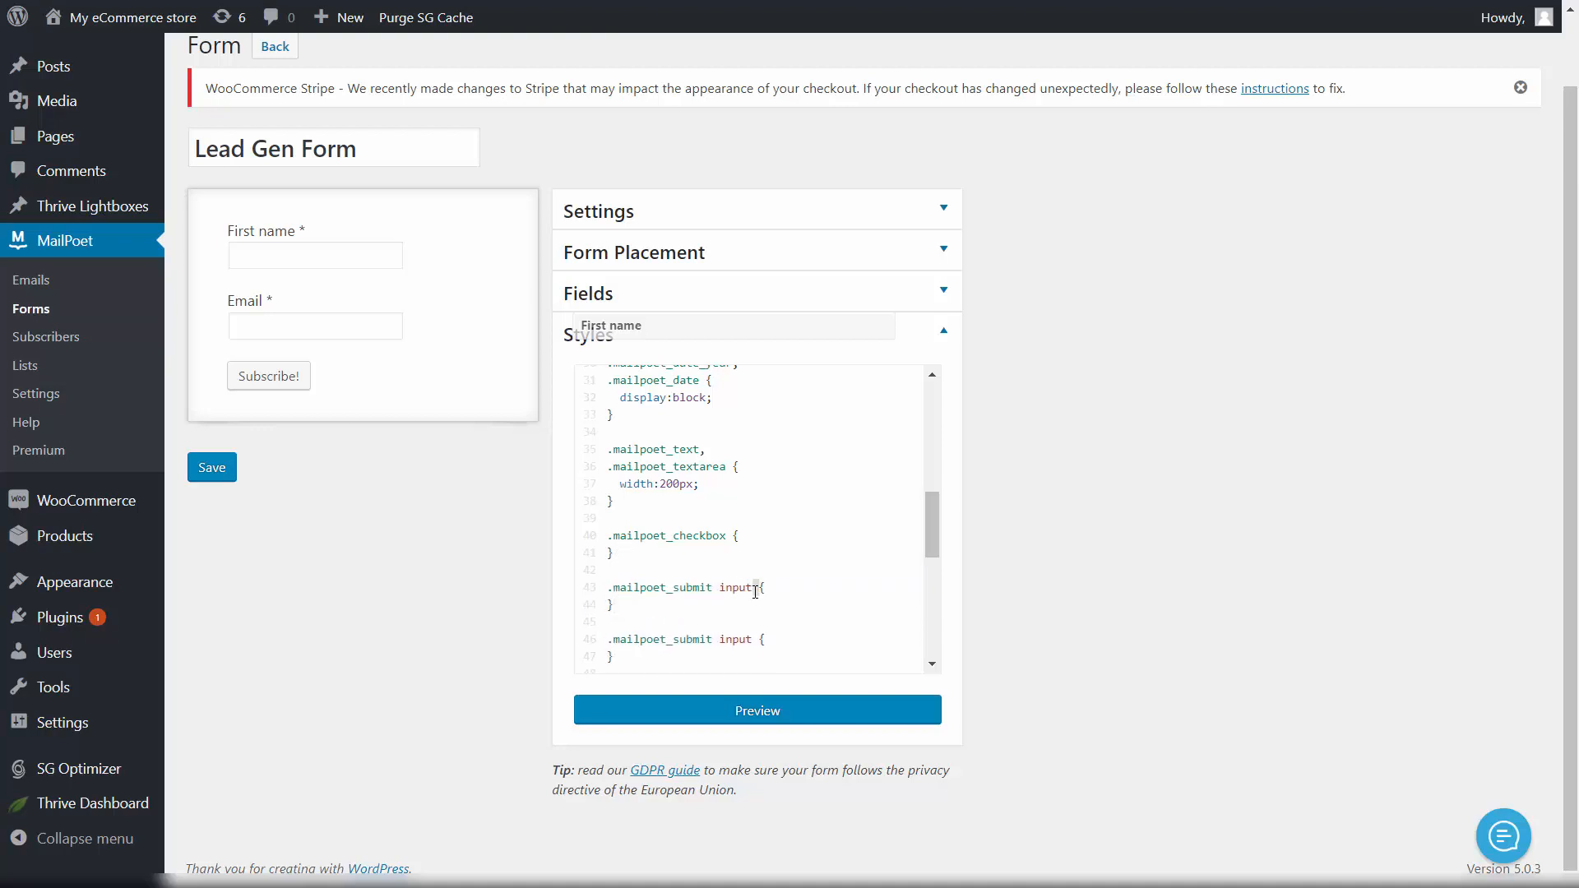
key("BackSpace")
key("BackSpace")
key("BackSpace")
key("BackSpace")
key("BackSpace")
key("BackSpace")
left_click(758, 586)
key("Return")
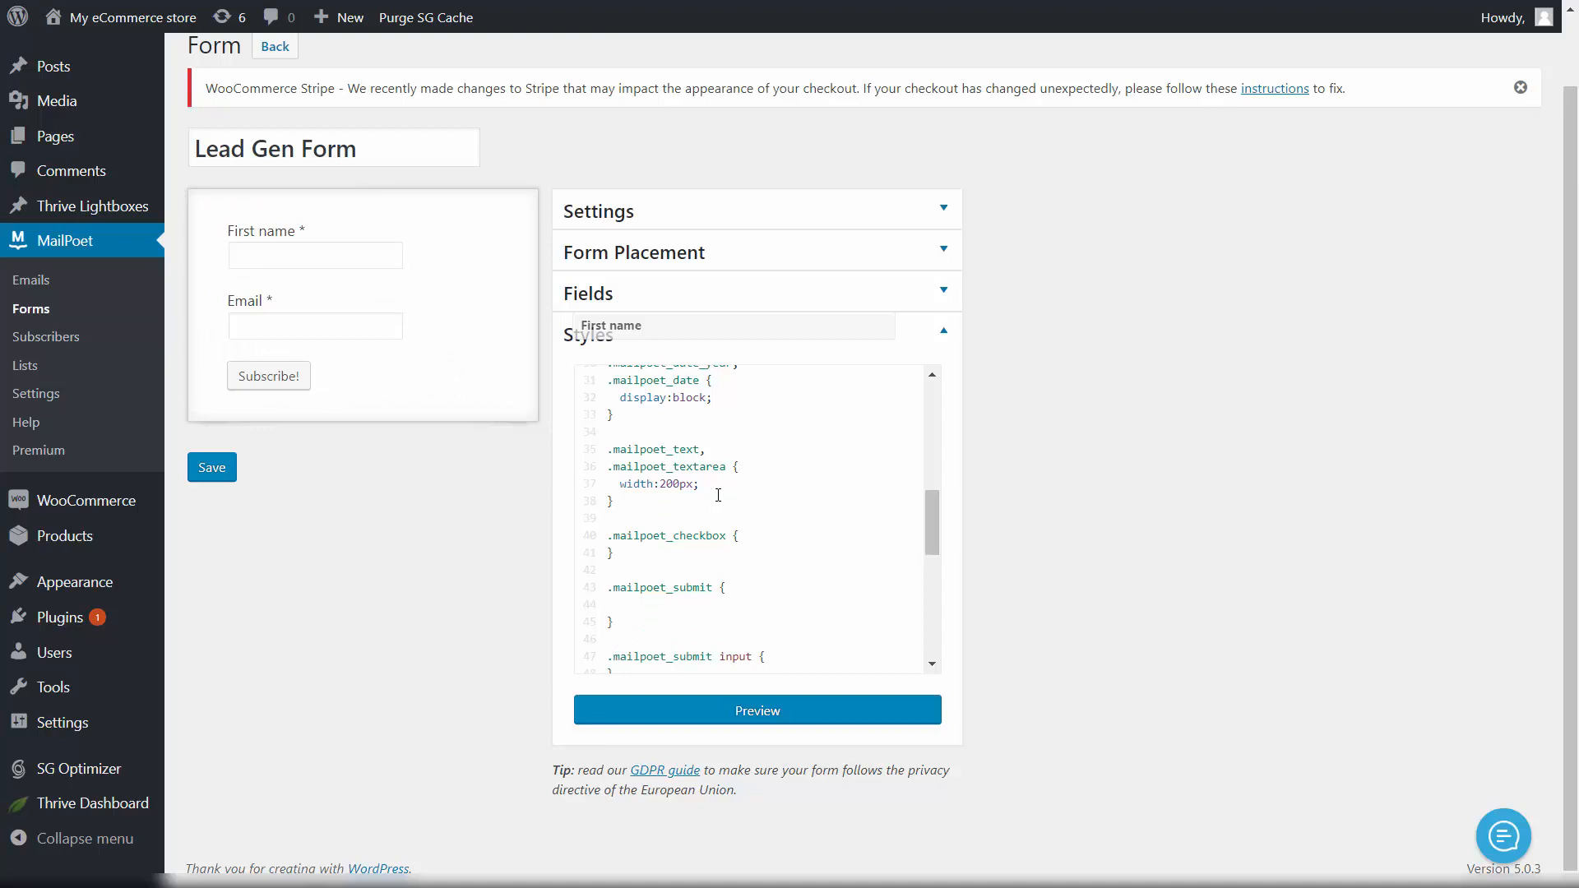
scroll(719, 494, "down", 4)
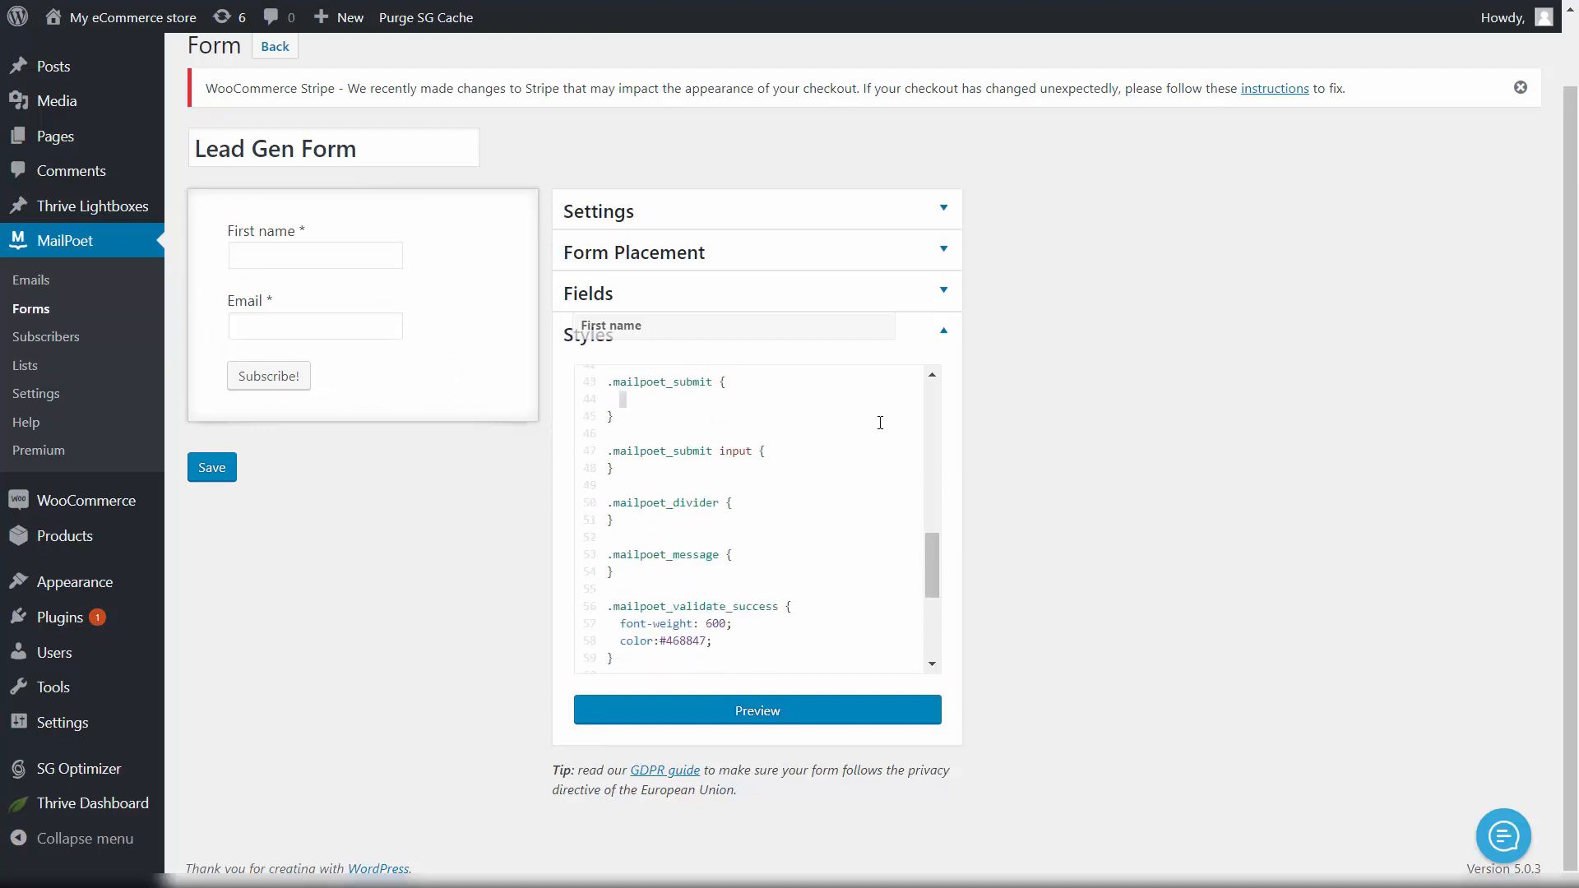
type("width: 100%;")
Step: Save the form, preview it to confirm a full-width Subscribe! button, then return to Styles
left_click(213, 469)
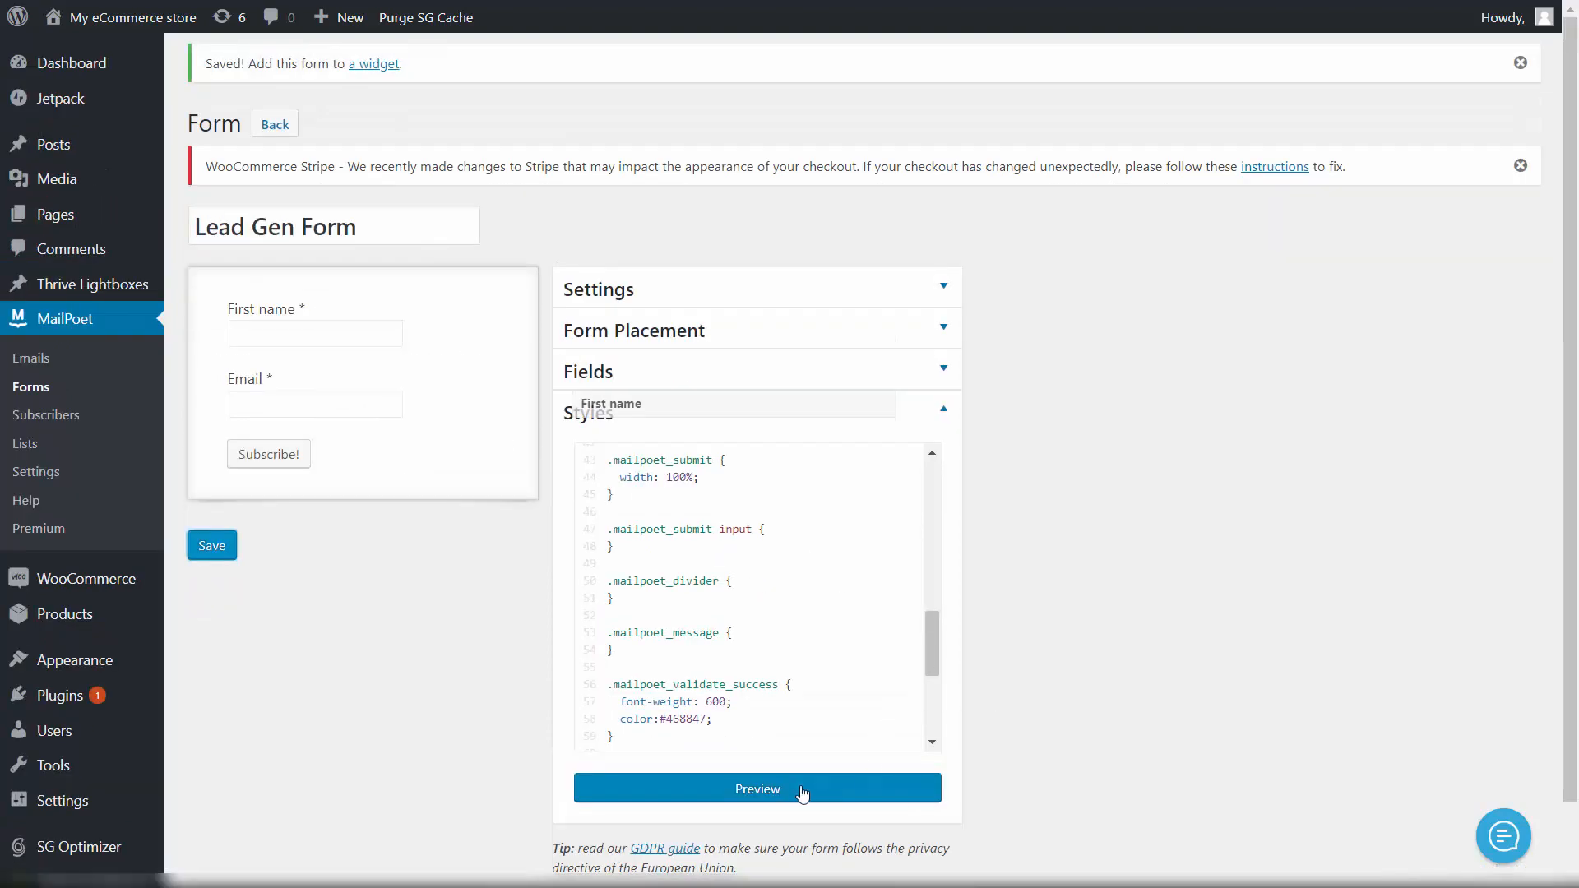
left_click(802, 789)
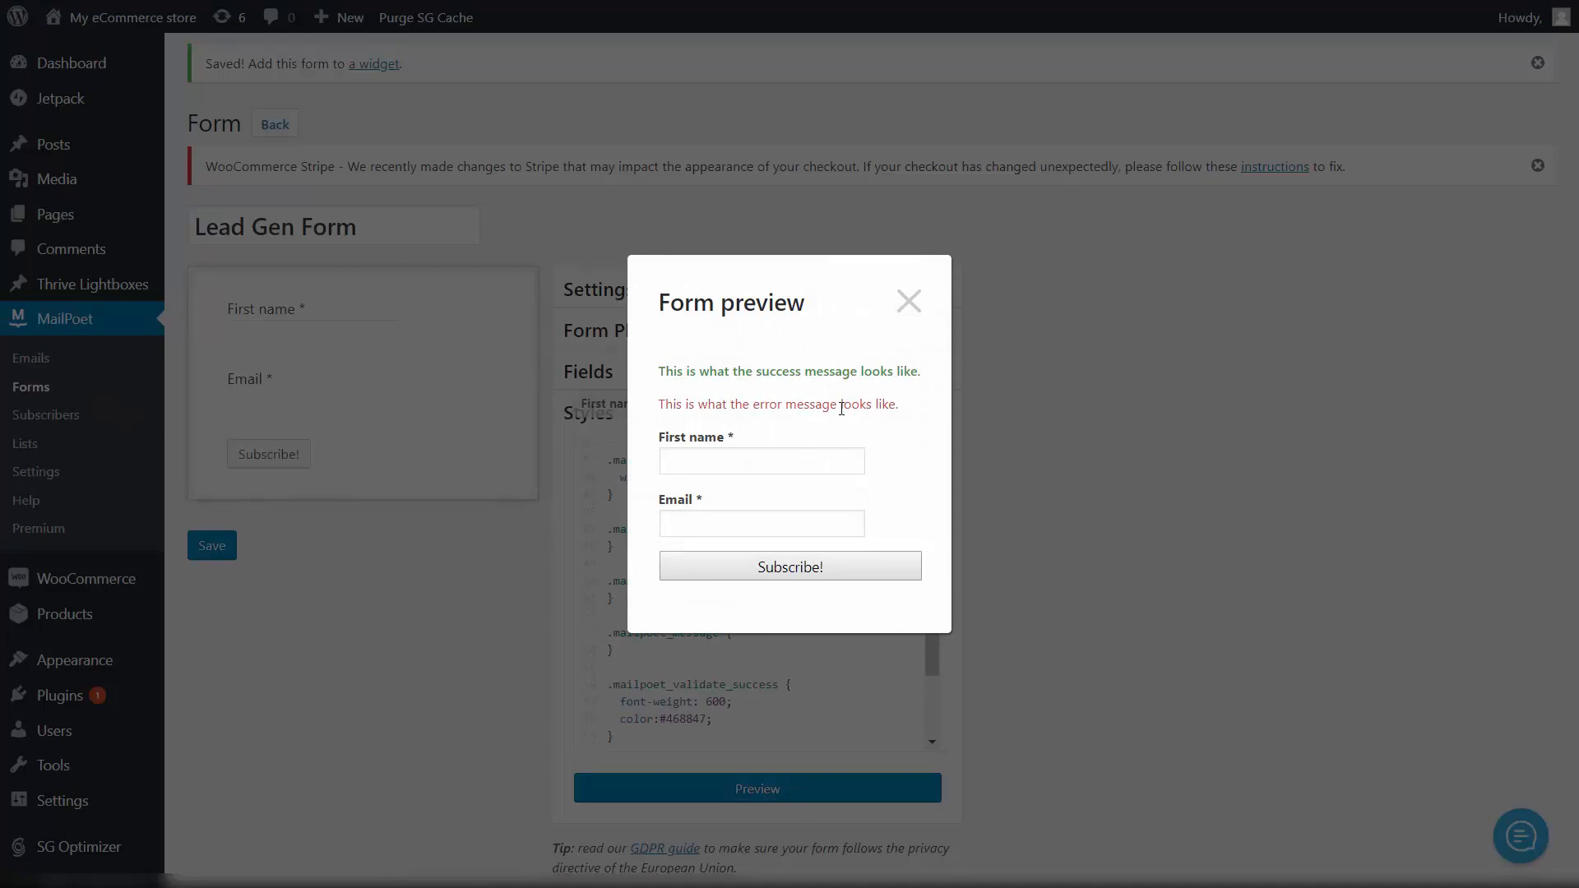
left_click(909, 302)
scroll(1121, 446, "down", 1)
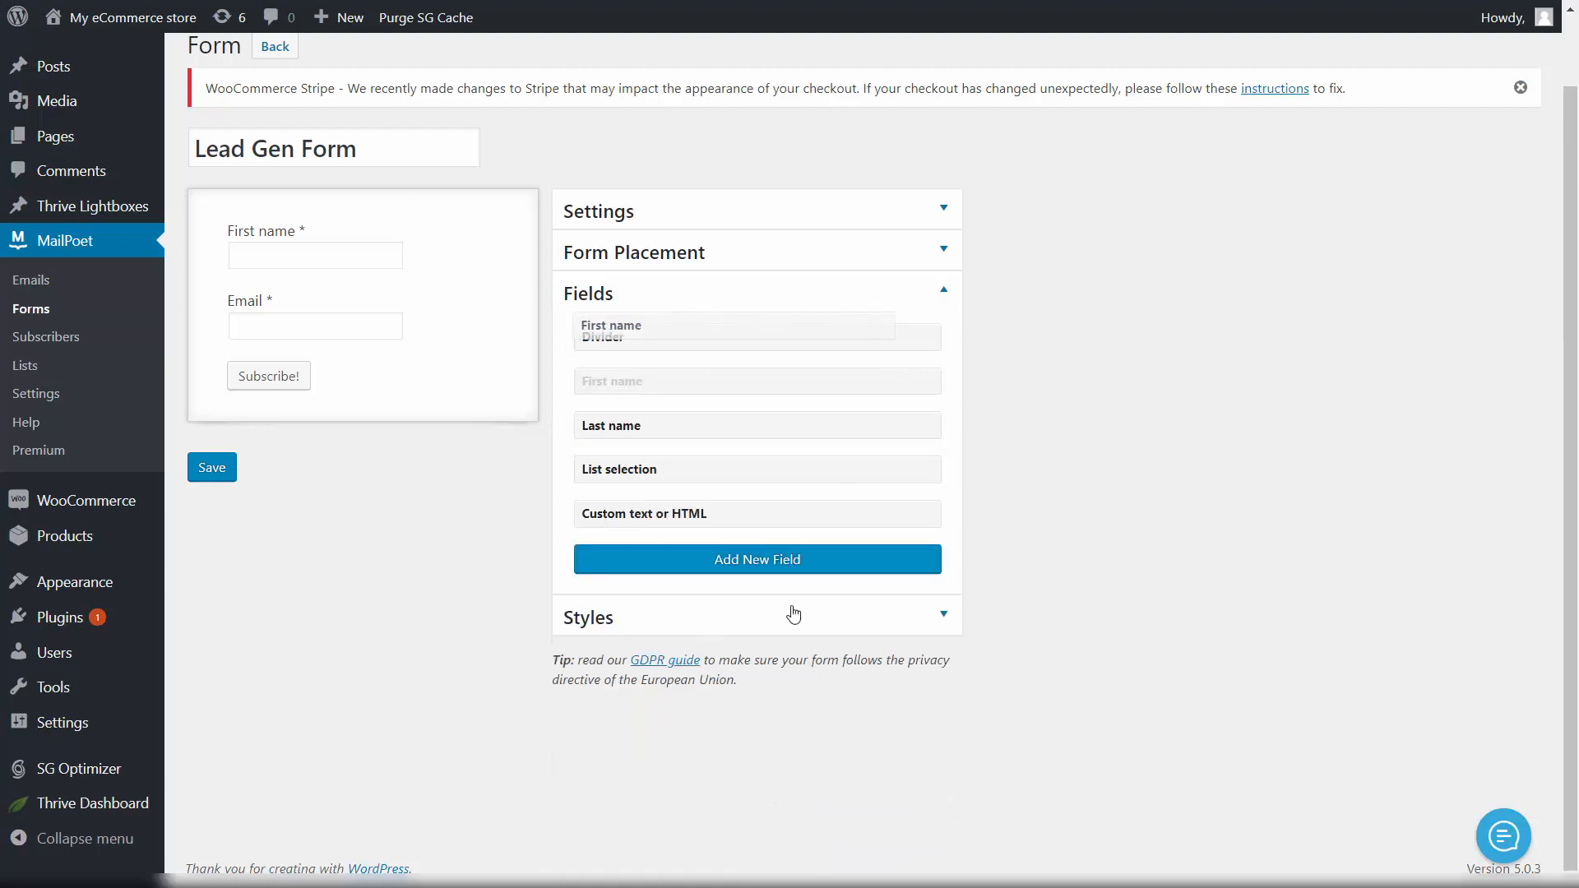
left_click(853, 621)
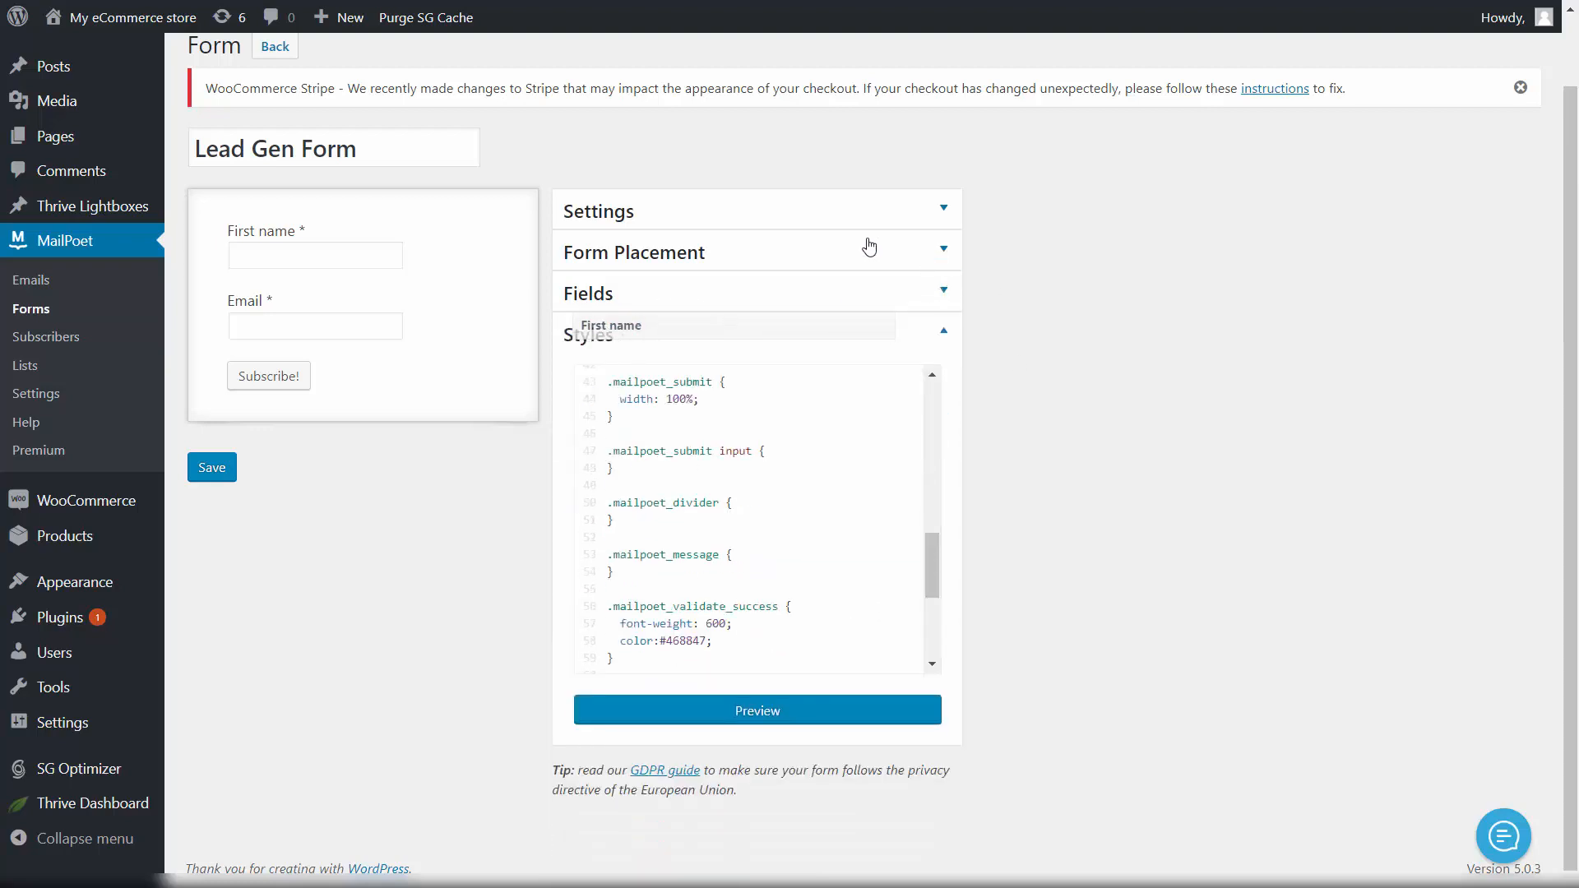
Step: Expand Form Placement, reveal the iFrame embed code, and select all of it
left_click(634, 256)
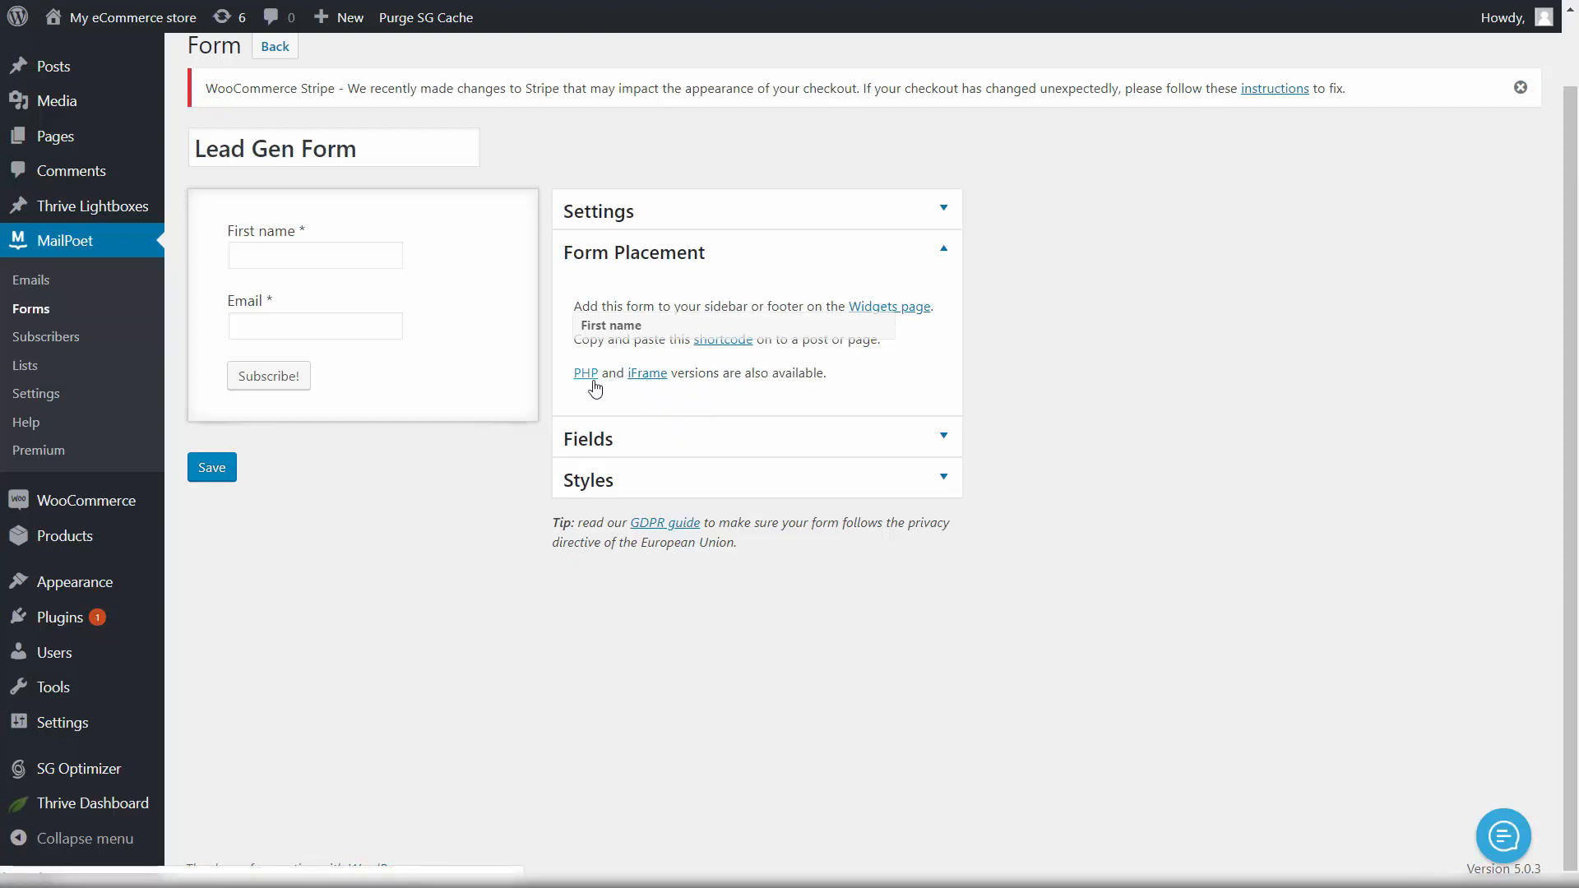
left_click(650, 375)
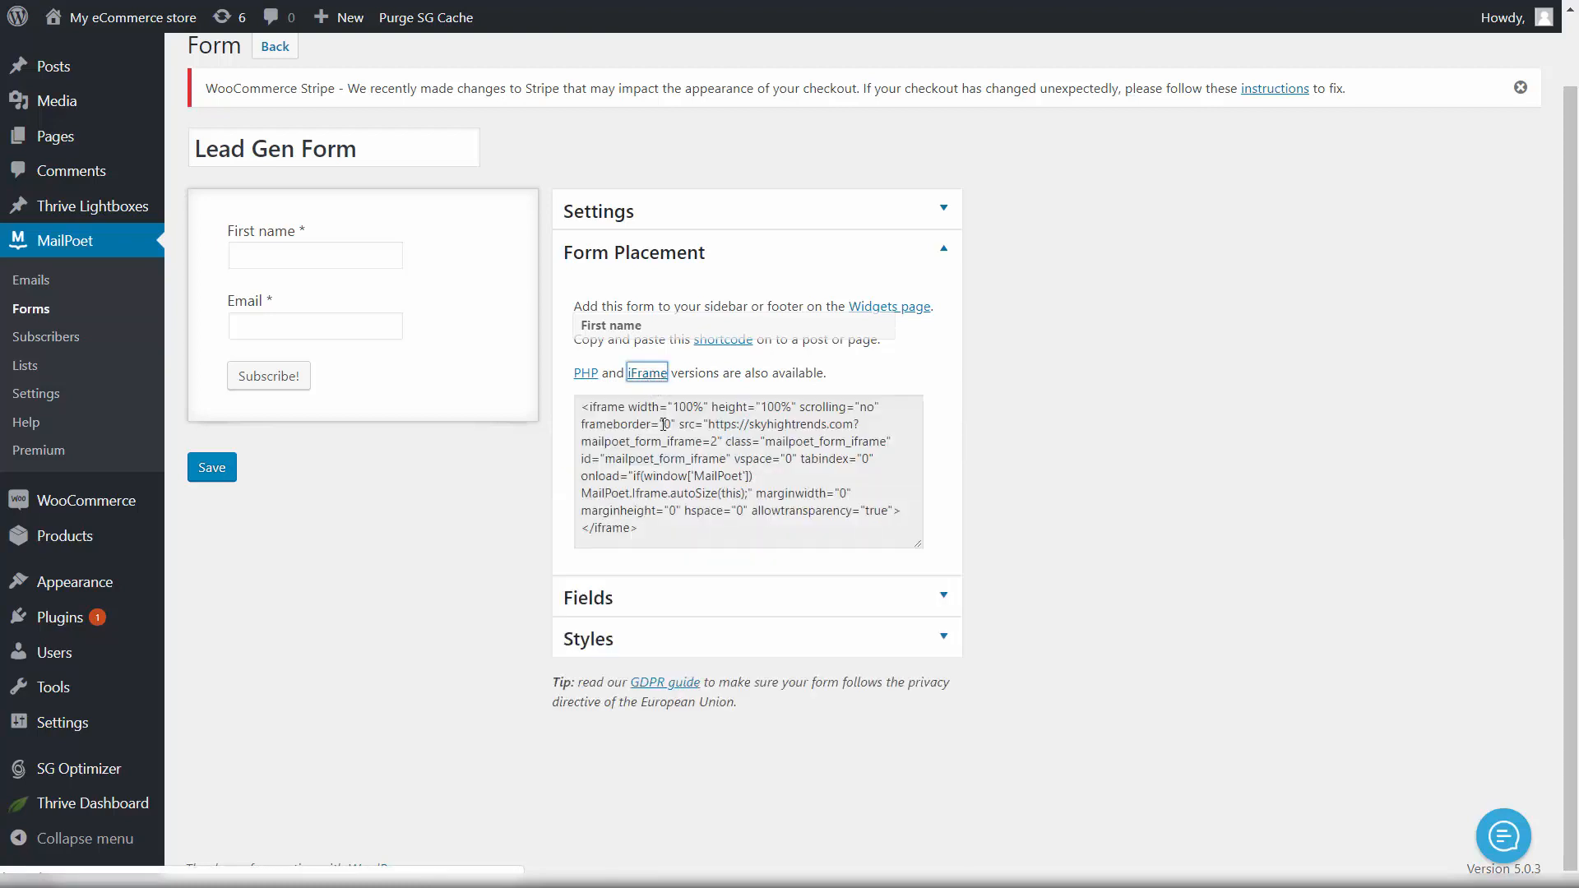
left_click(685, 535)
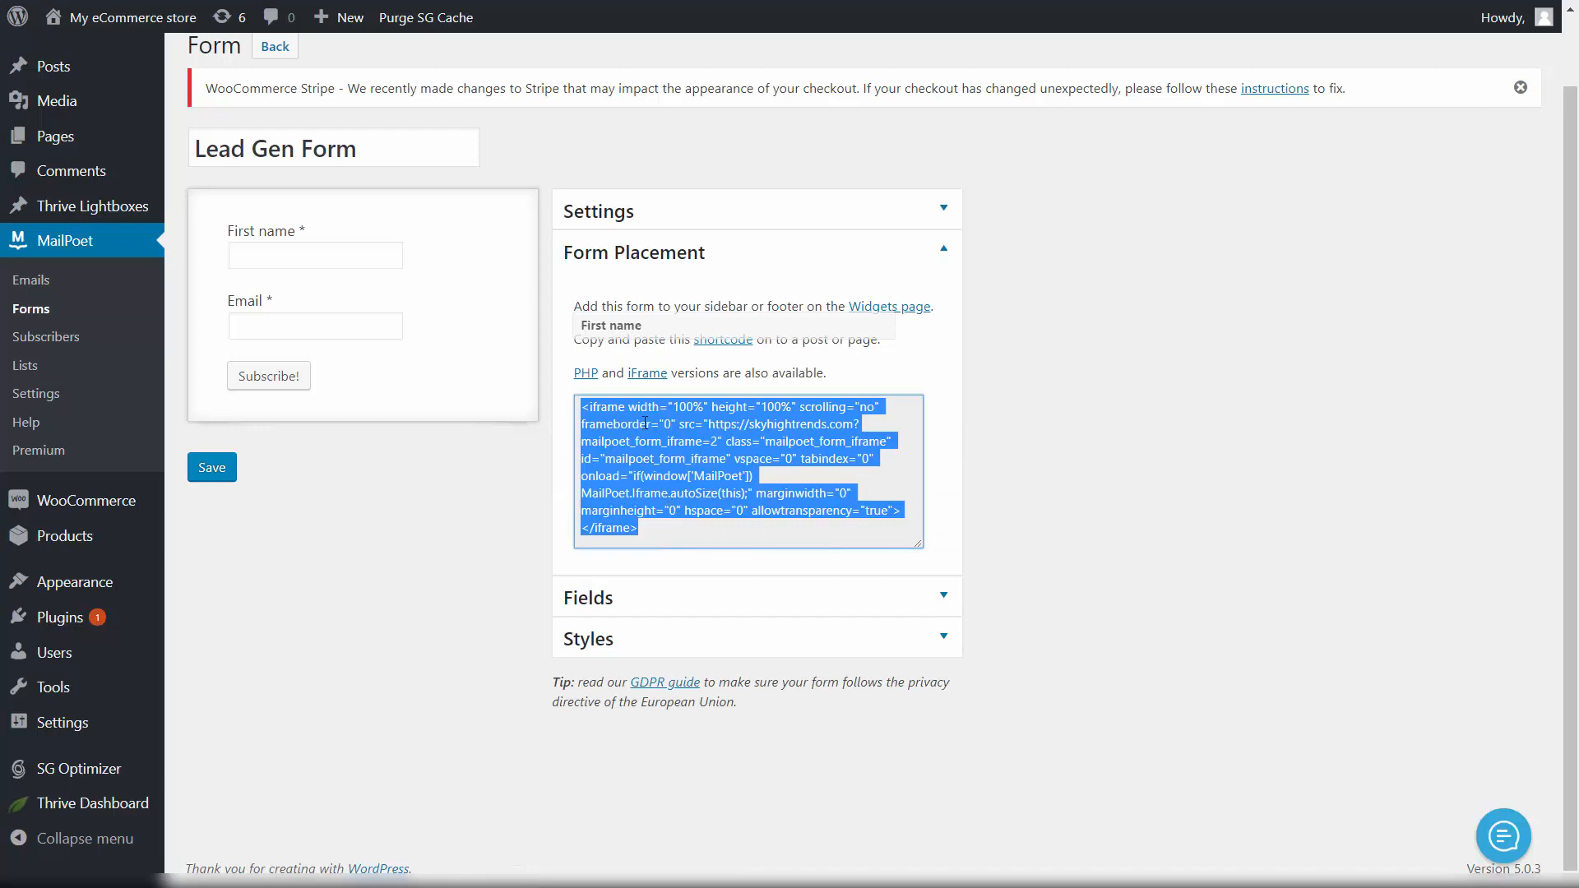
Step: Copy the iframe embed code and go to the Thrive Lightboxes list
left_click(714, 447)
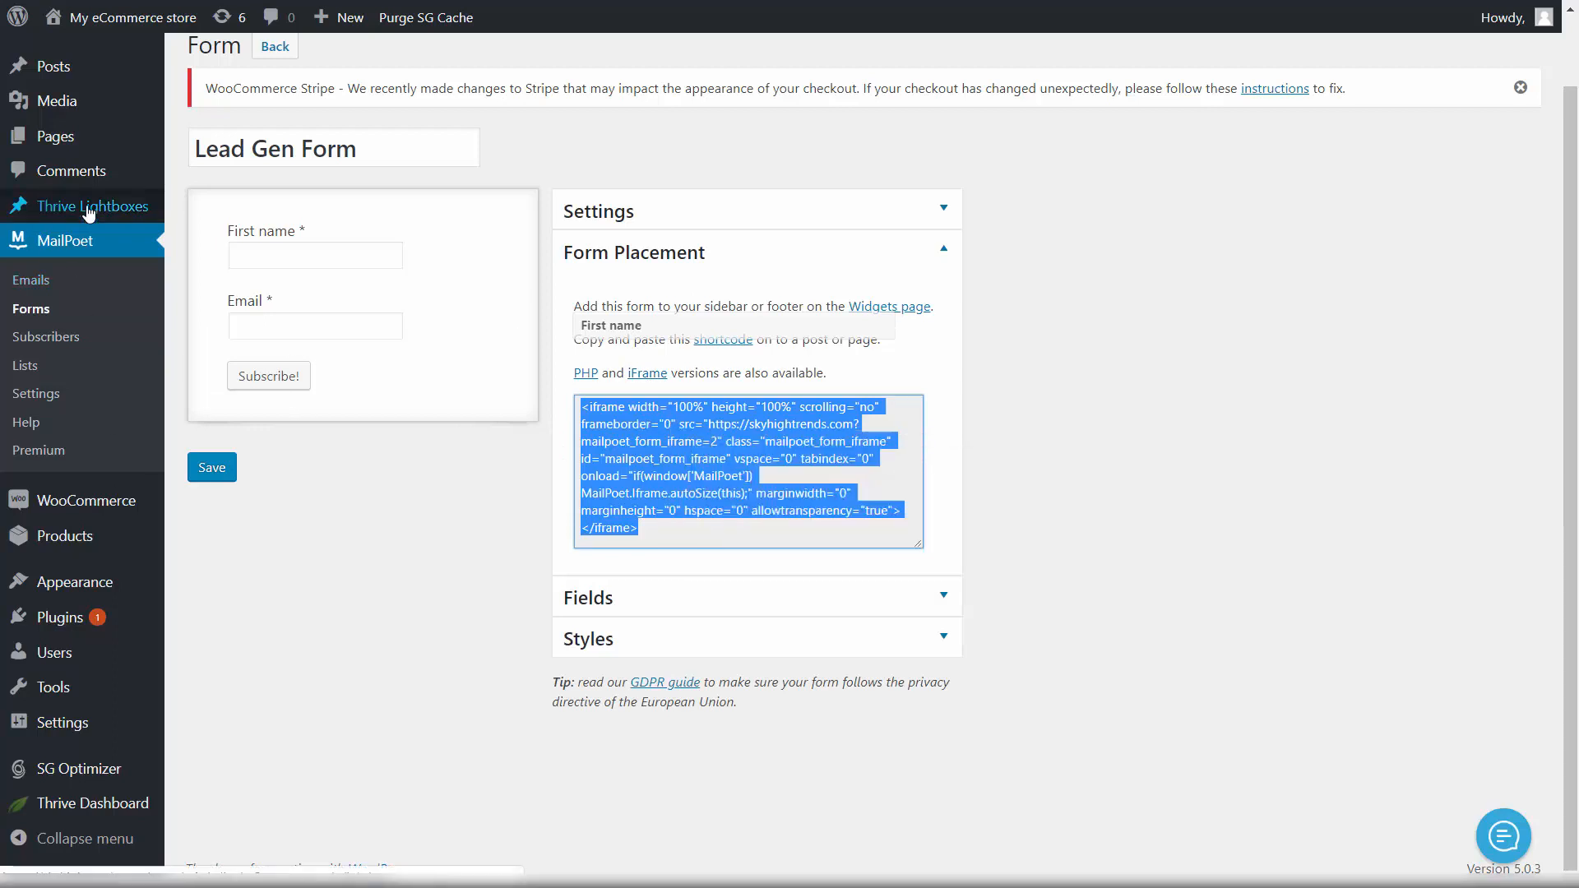
mouse_move(91, 205)
left_click(234, 217)
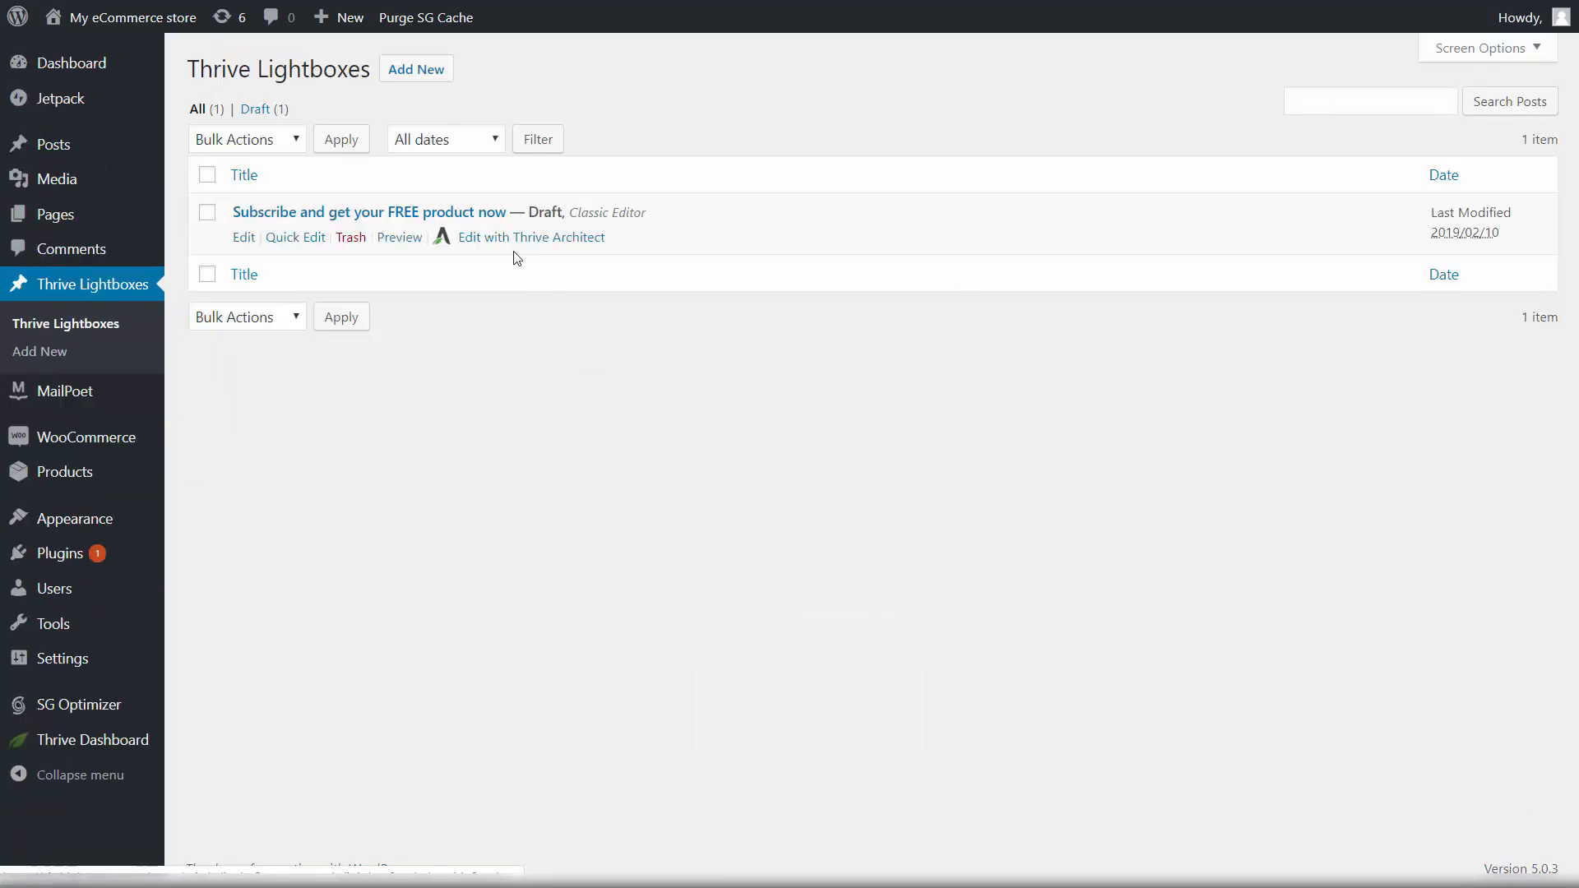
Step: Open the 'Subscribe and get your FREE product now' lightbox in Thrive Architect
left_click(556, 242)
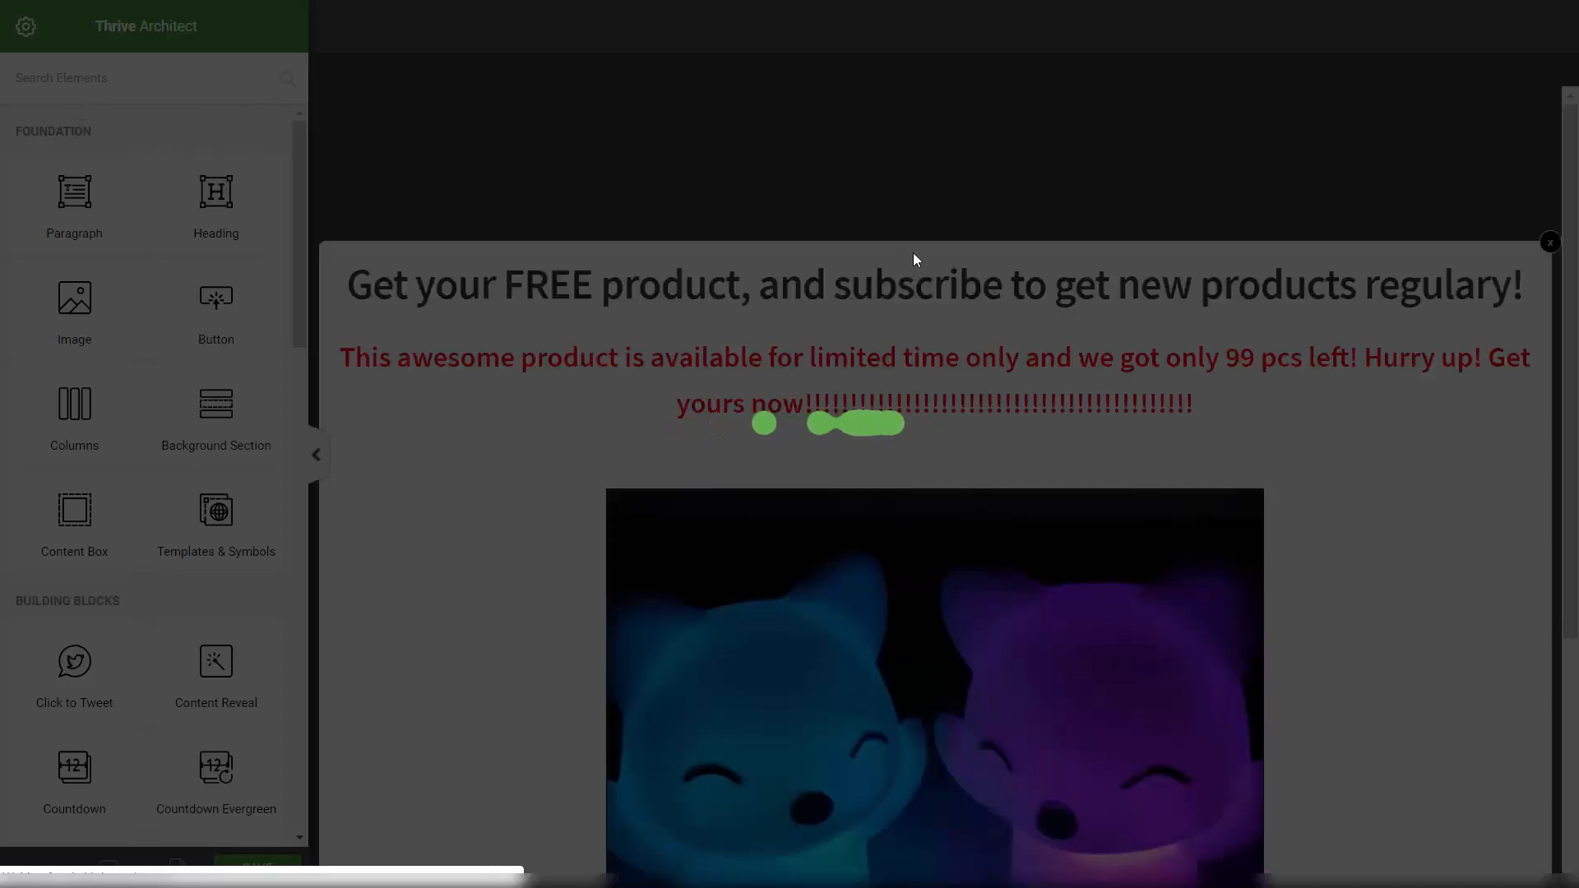
scroll(841, 236, "down", 5)
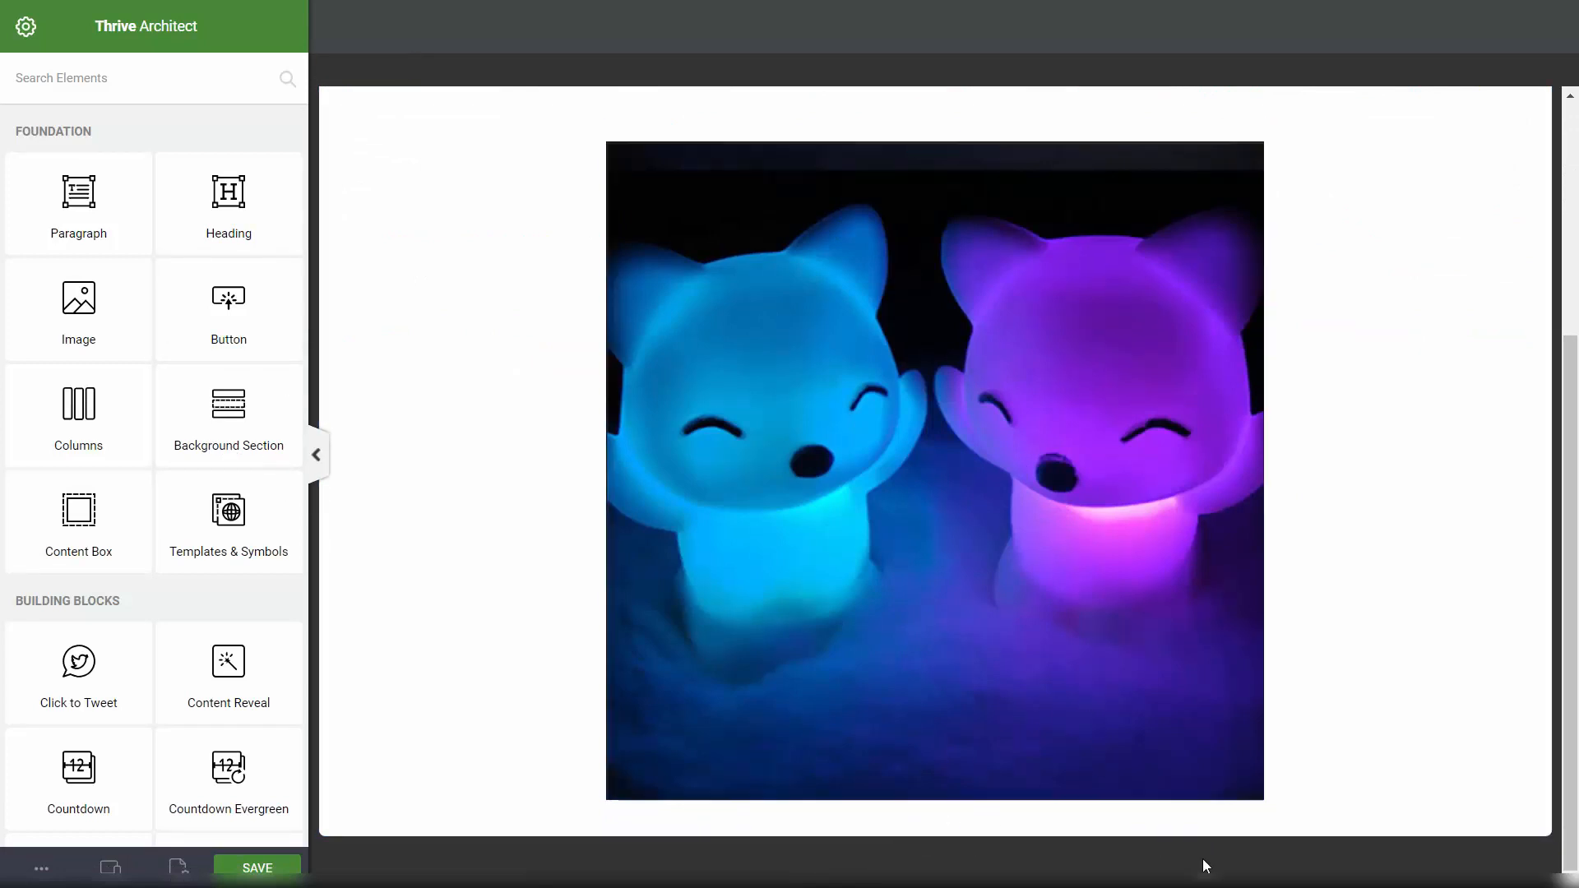
scroll(166, 342, "down", 7)
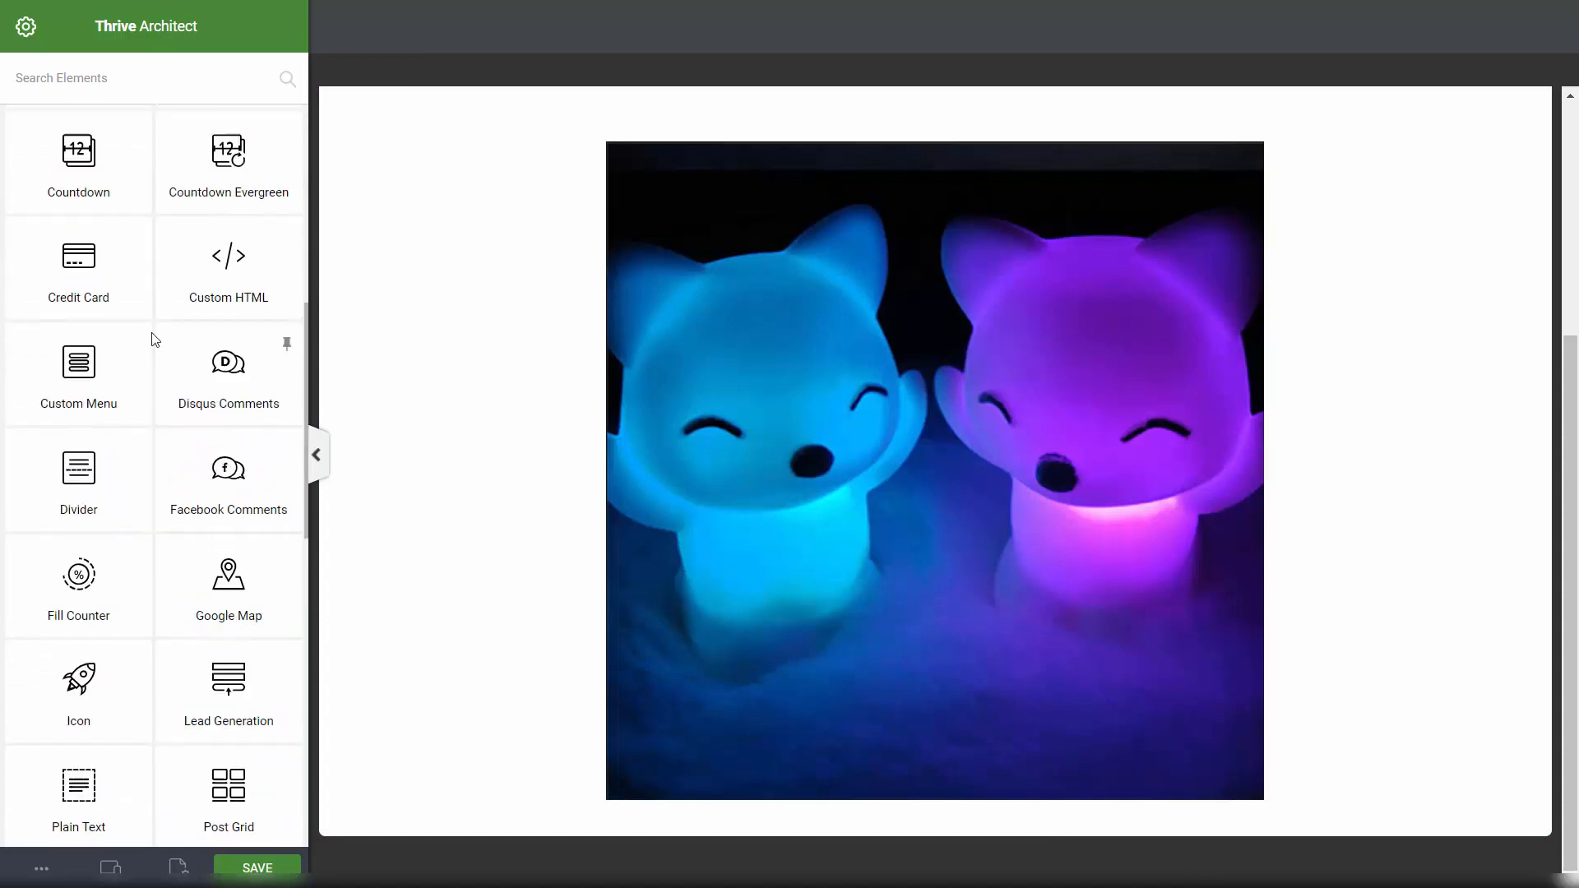
scroll(152, 337, "down", 8)
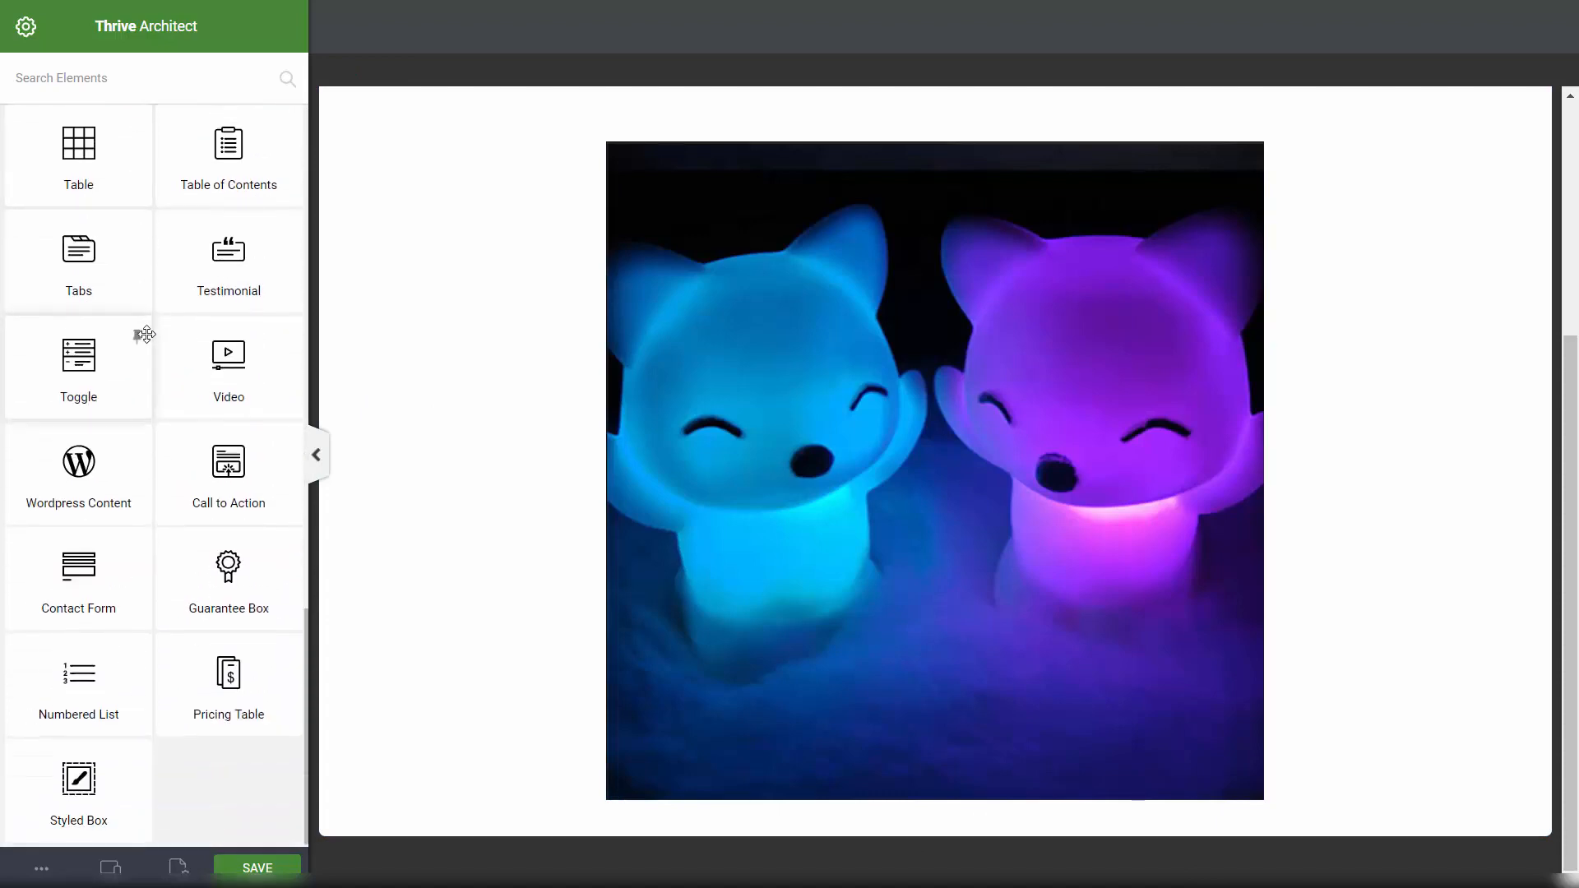
scroll(173, 324, "up", 7)
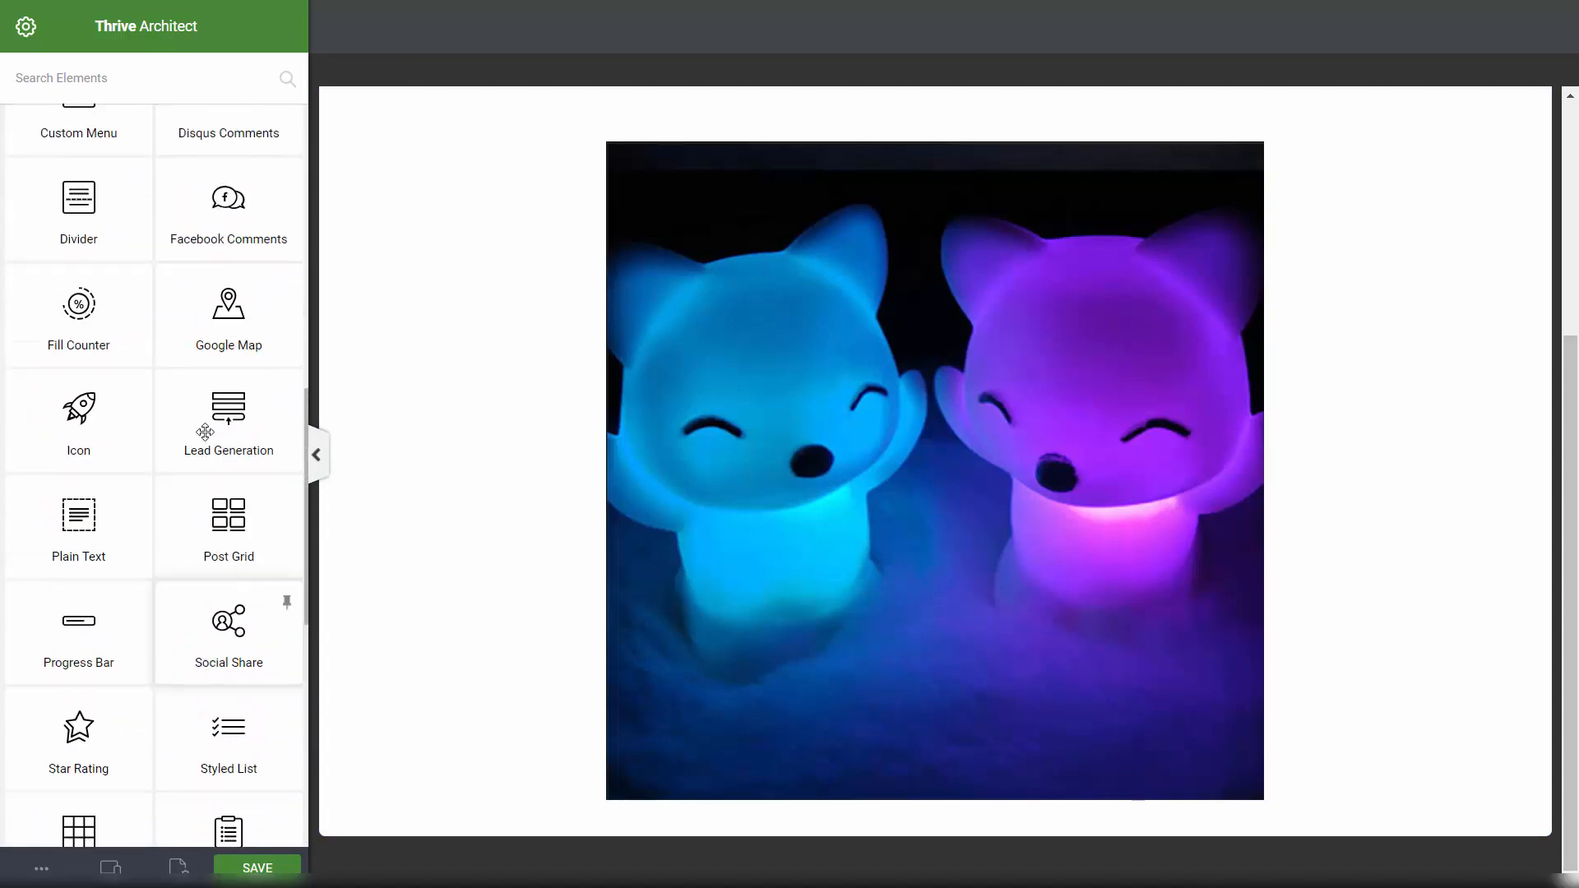
scroll(204, 432, "up", 4)
scroll(167, 450, "up", 3)
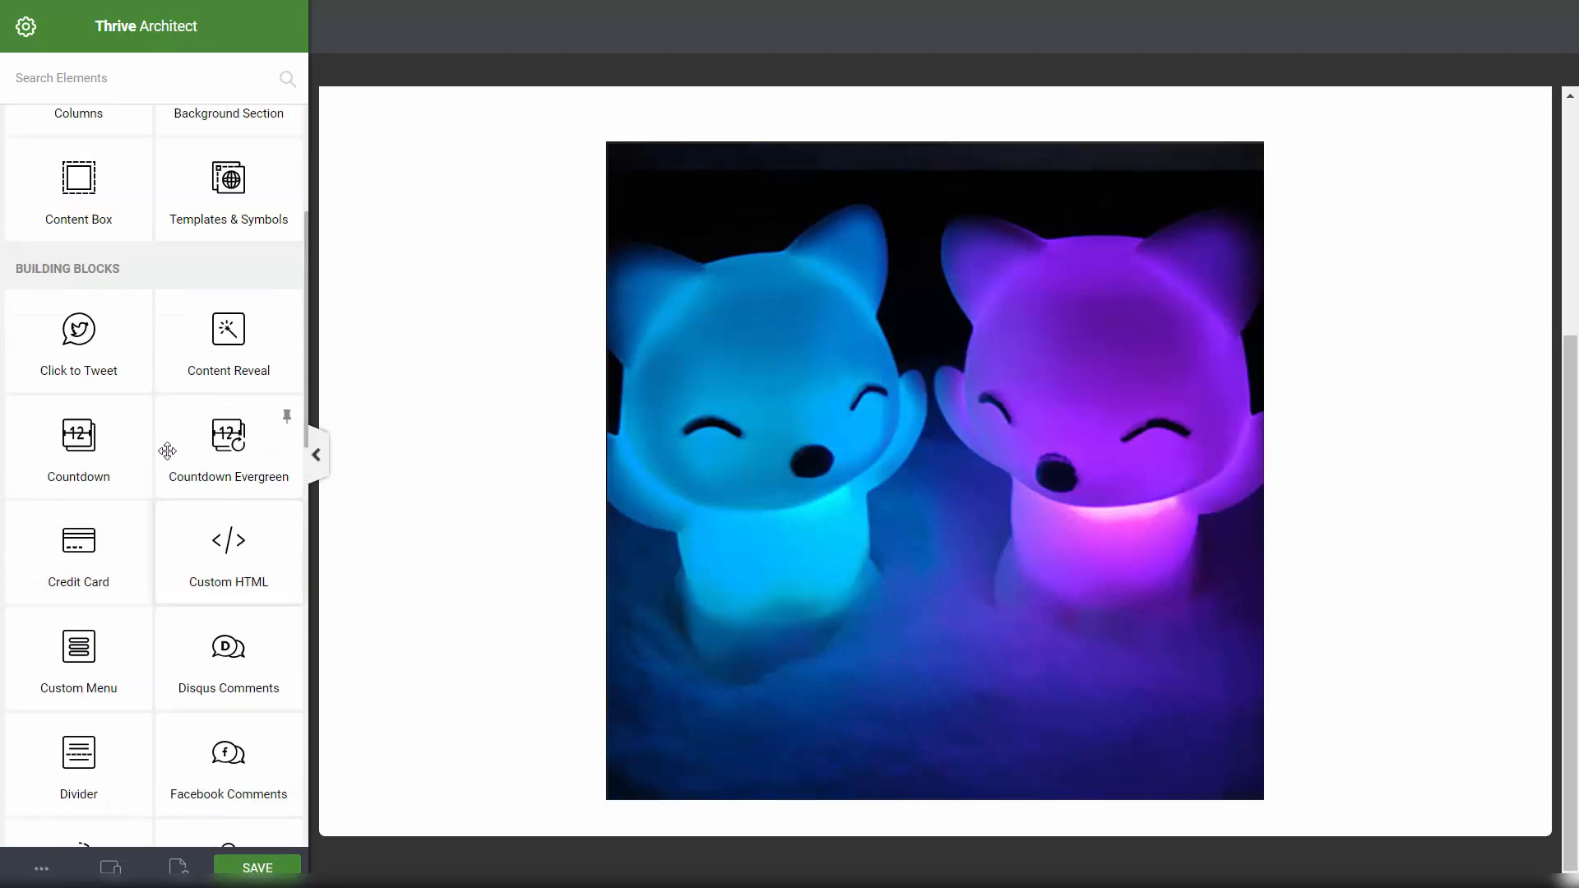
scroll(167, 450, "up", 1)
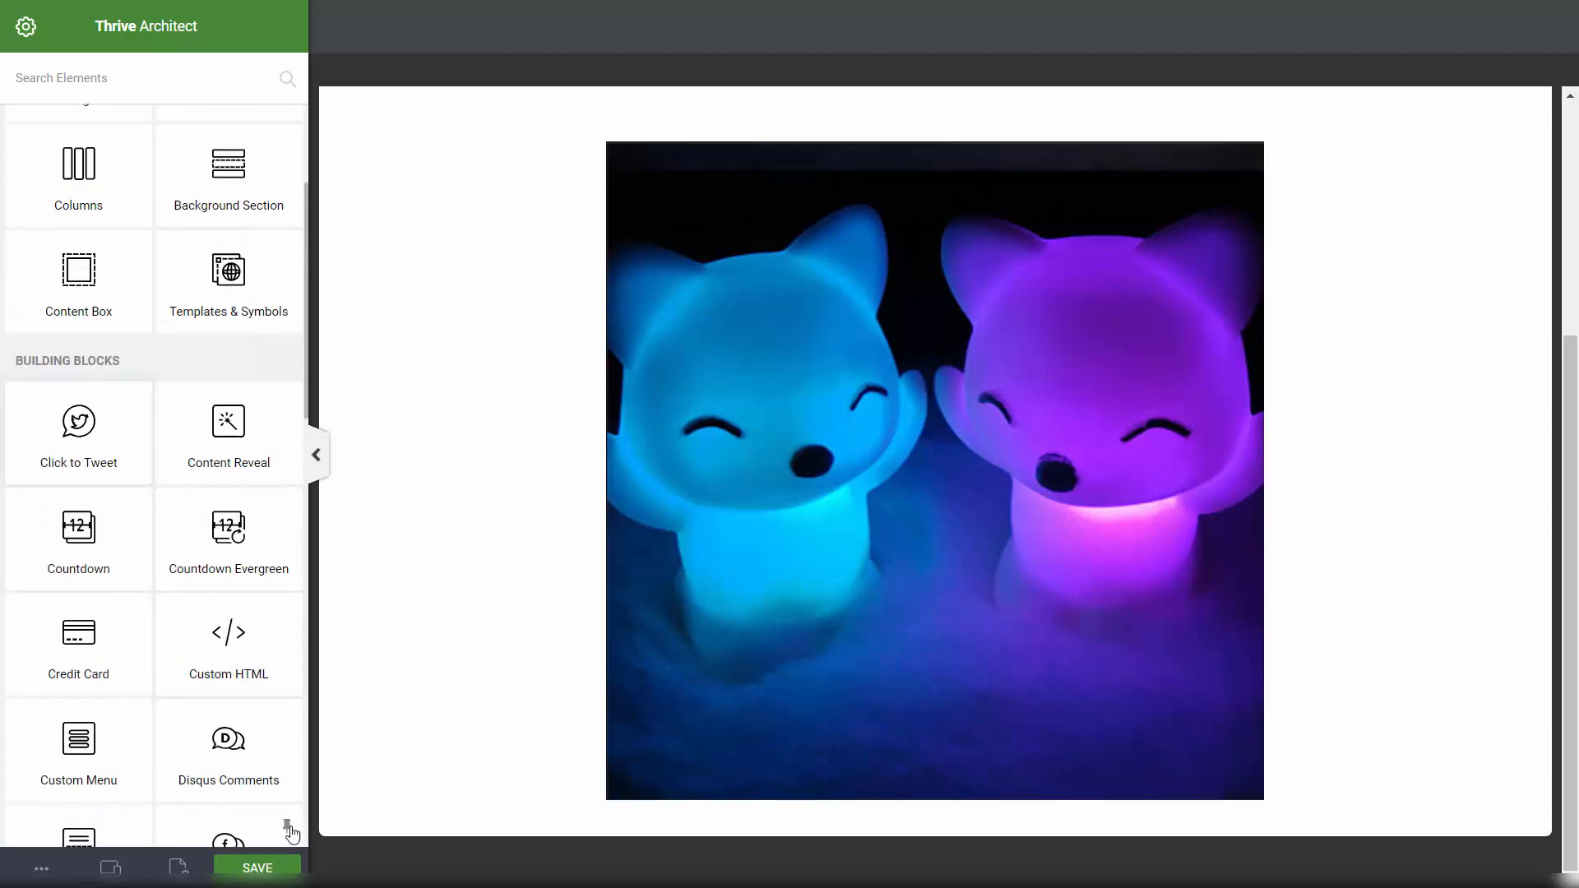
Step: Drop a Custom HTML element below the image, paste the MailPoet iframe code, and save it
mouse_move(222, 641)
left_mouse_down()
mouse_move(345, 638)
mouse_move(899, 776)
mouse_move(934, 814)
left_mouse_up()
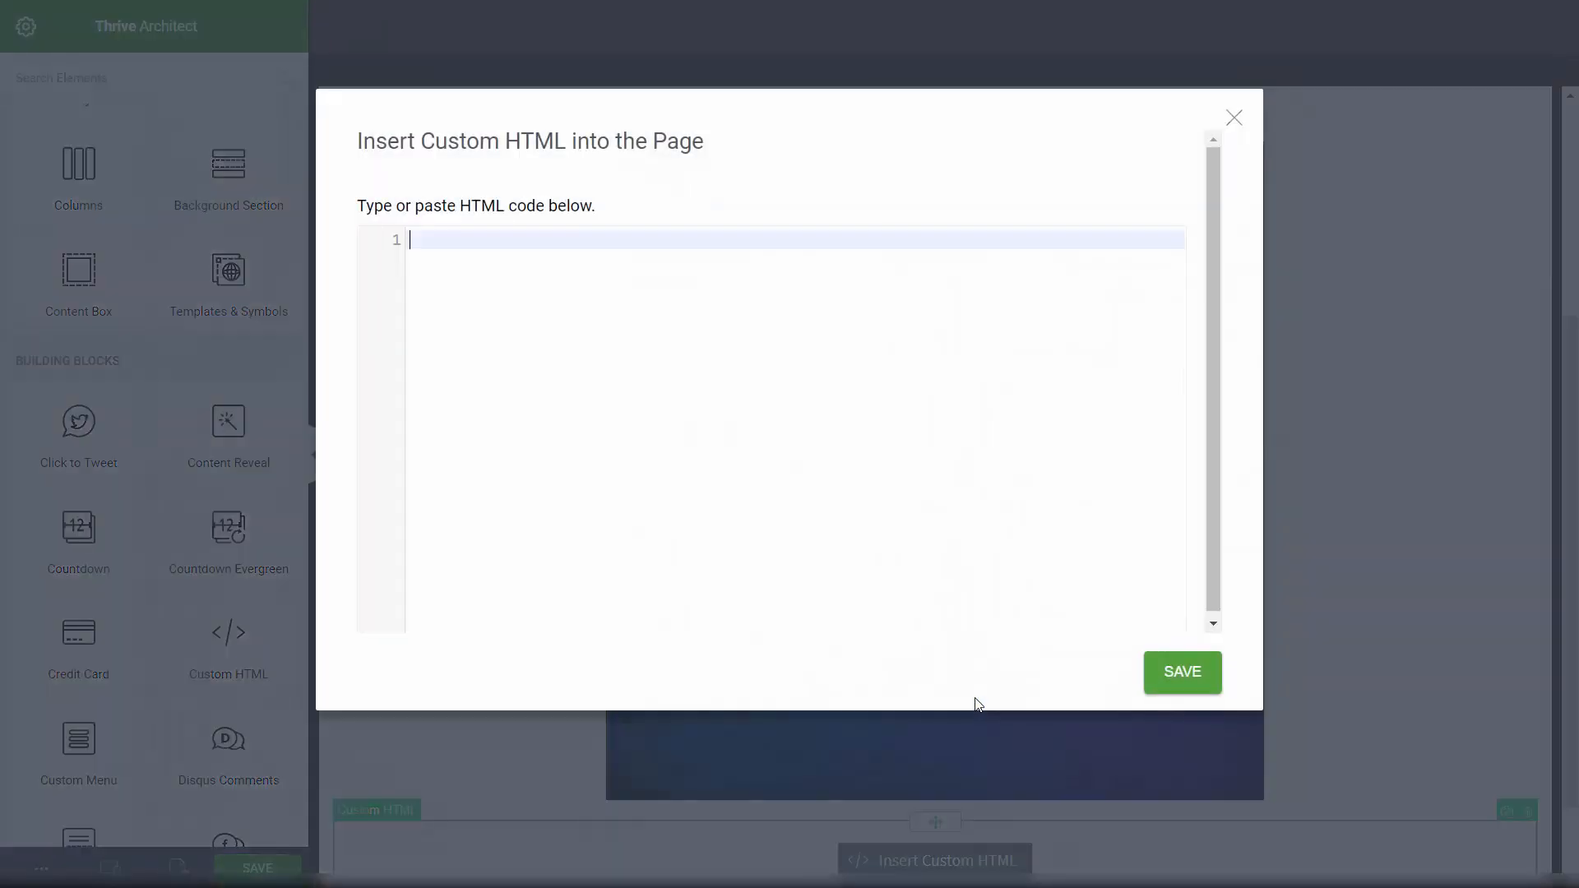
key("ctrl+v")
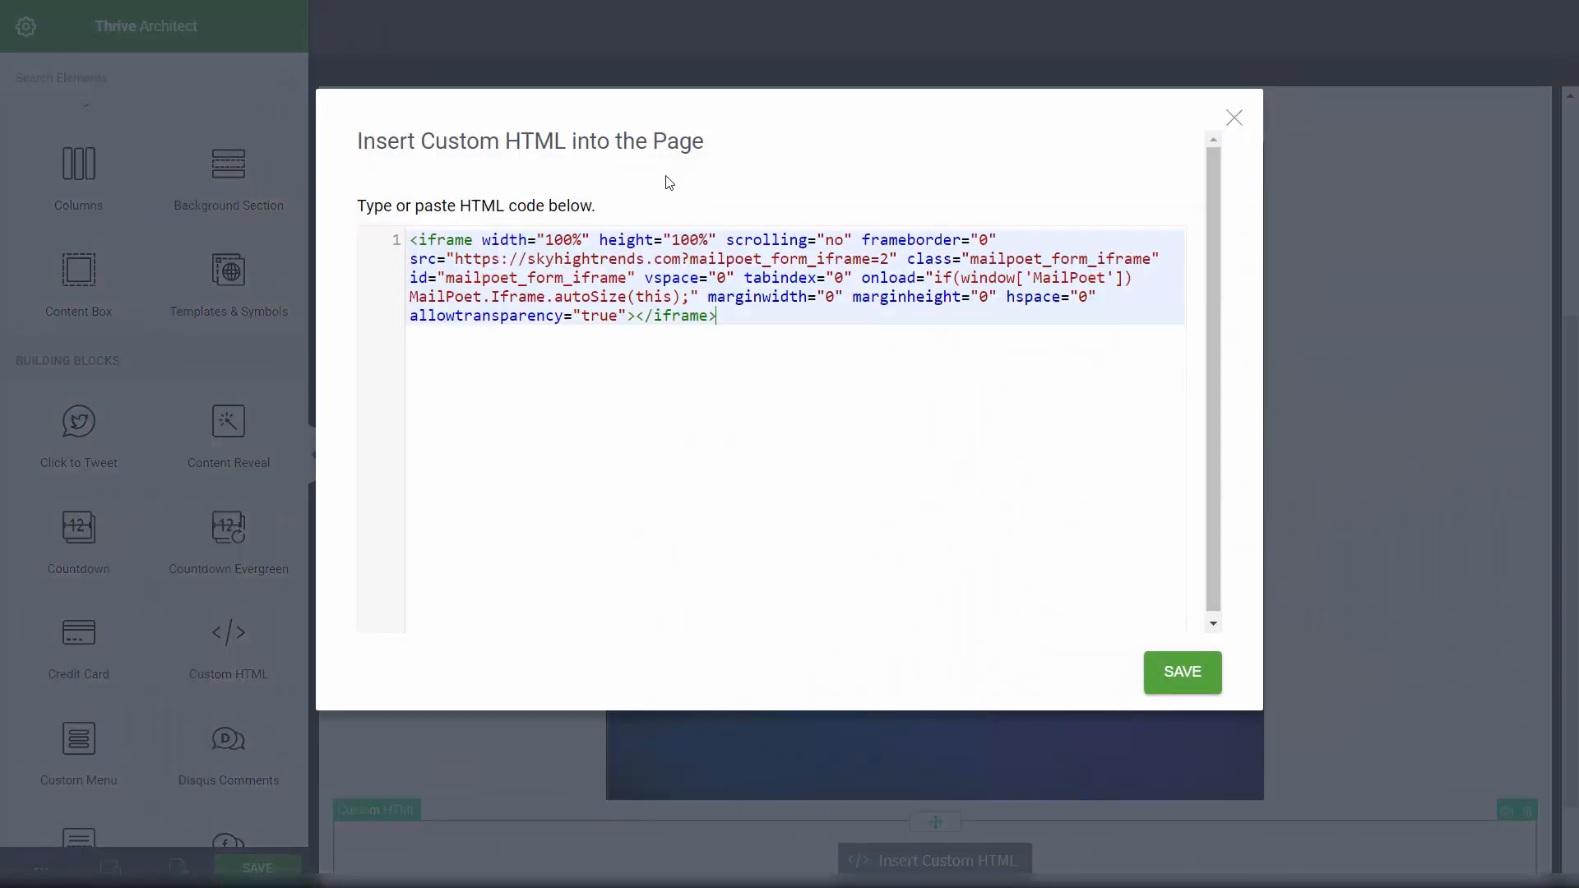
left_click(1177, 675)
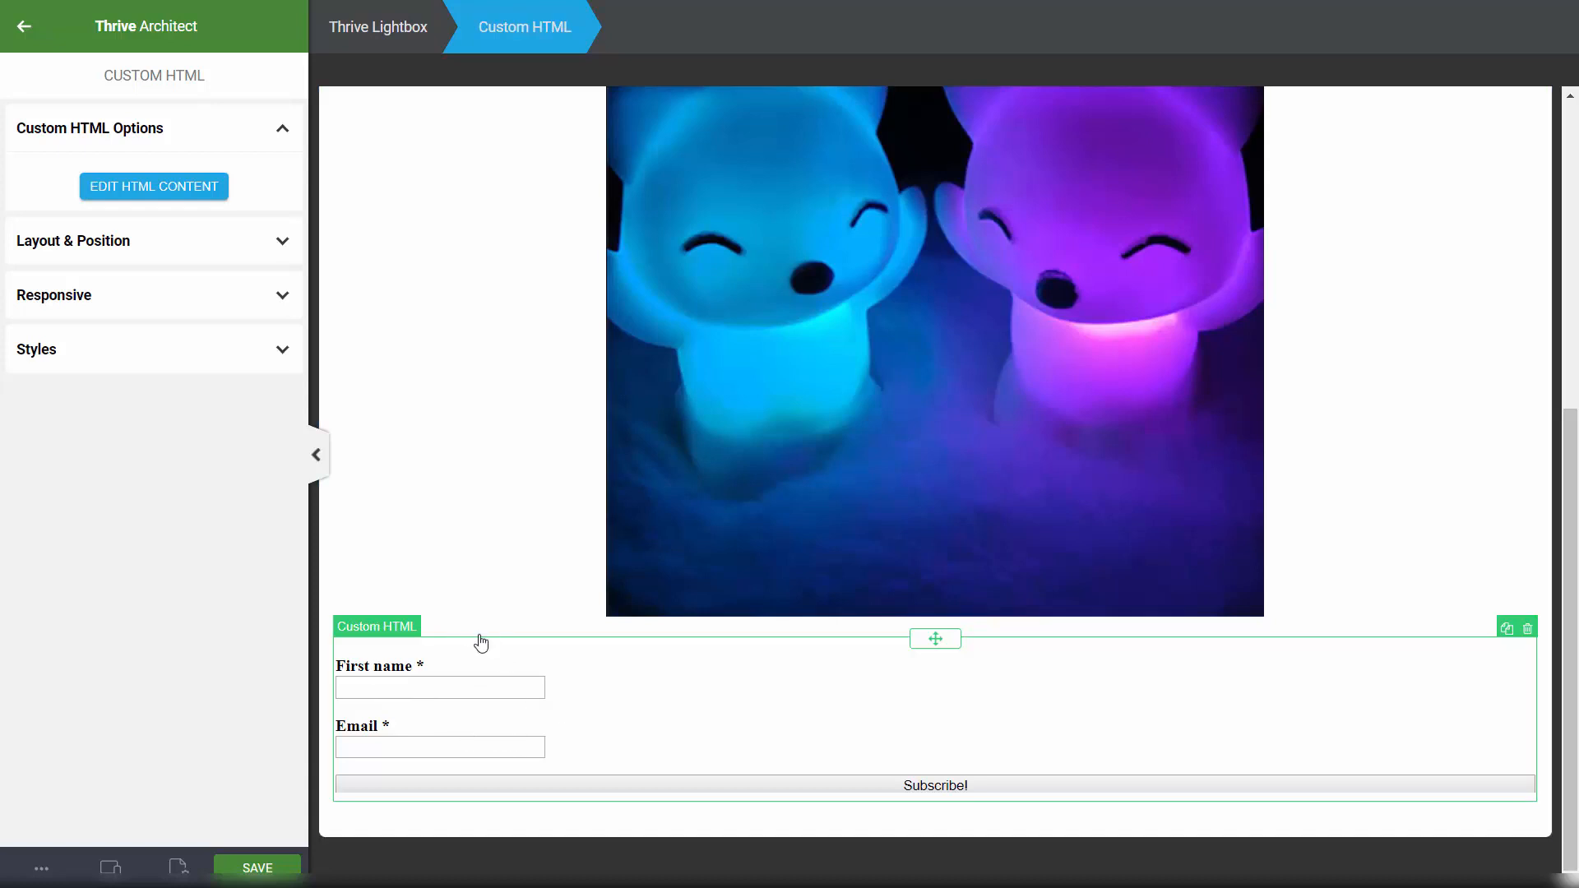
Step: Narrow the embedded form block's maximum width in Layout & Position
left_click(66, 244)
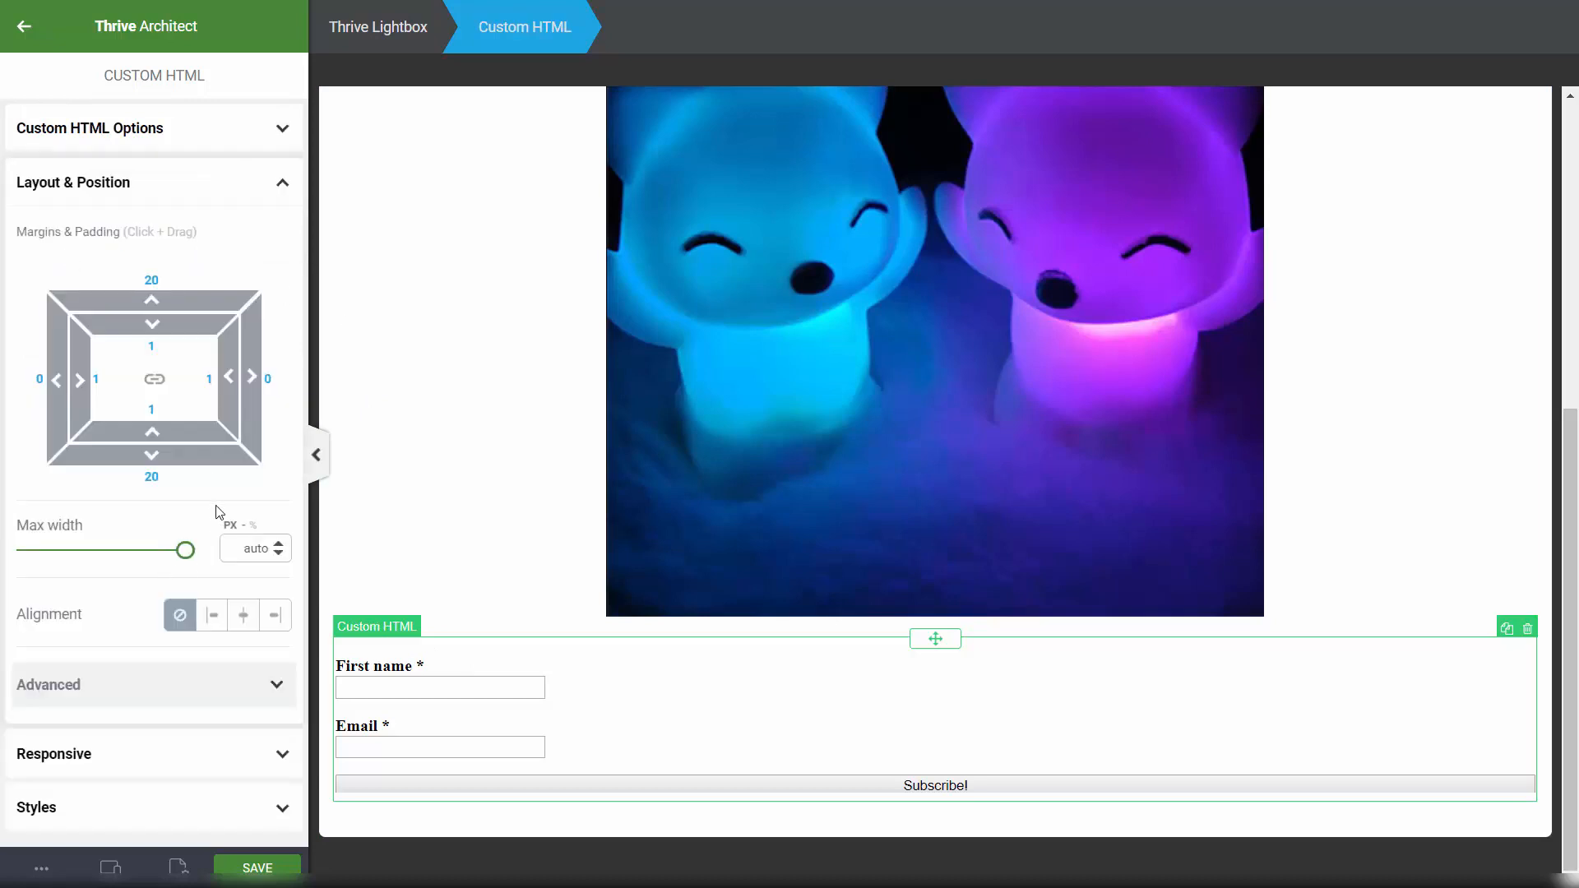
left_click_drag(187, 559, 57, 562)
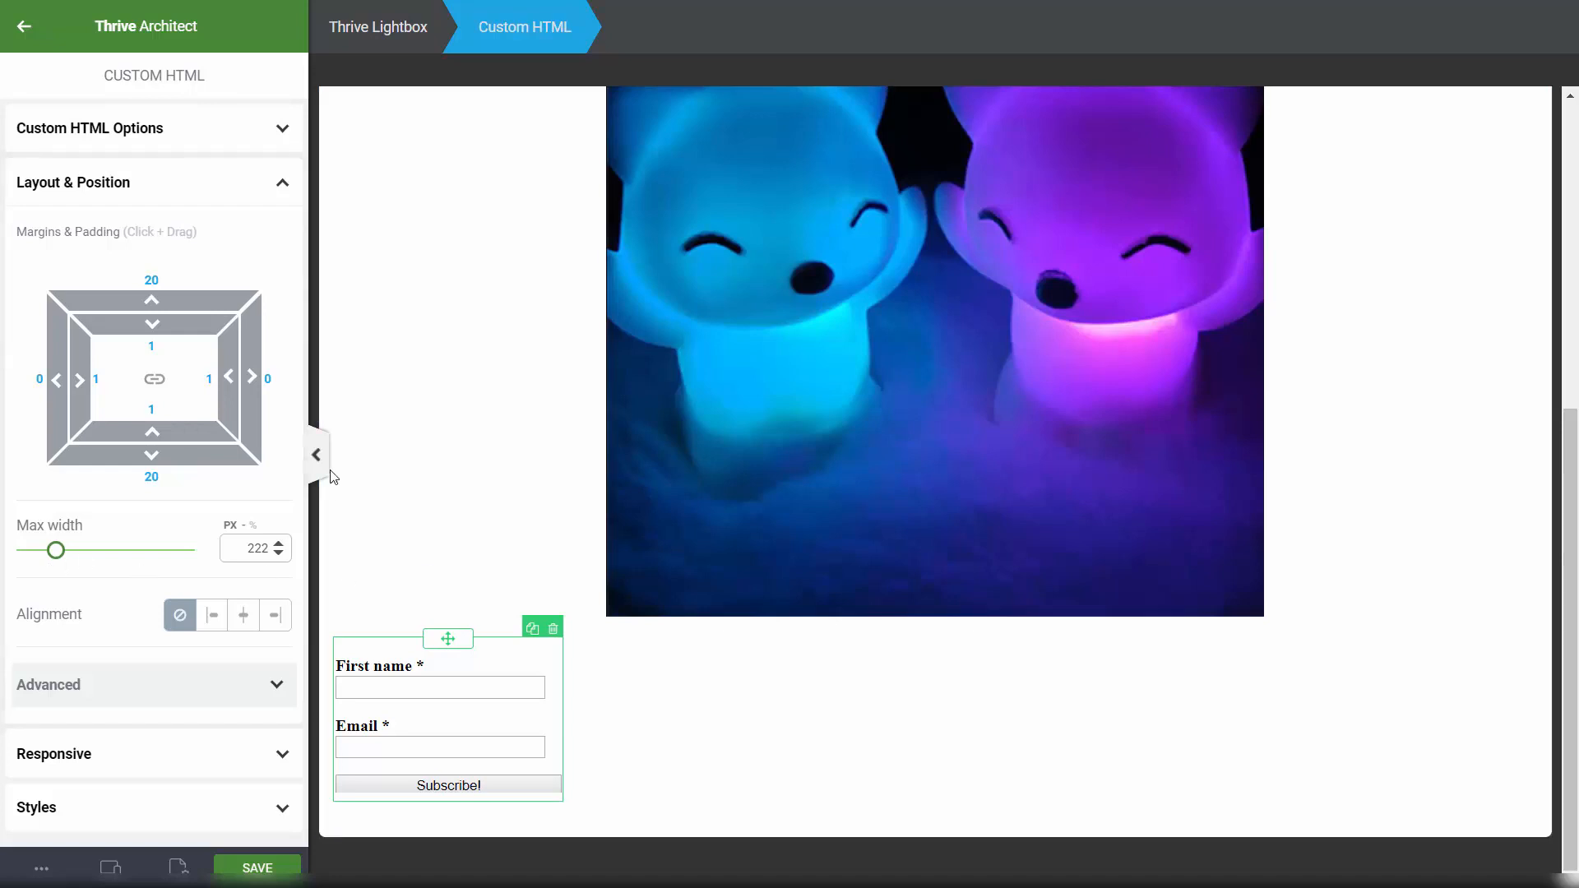
left_click(164, 199)
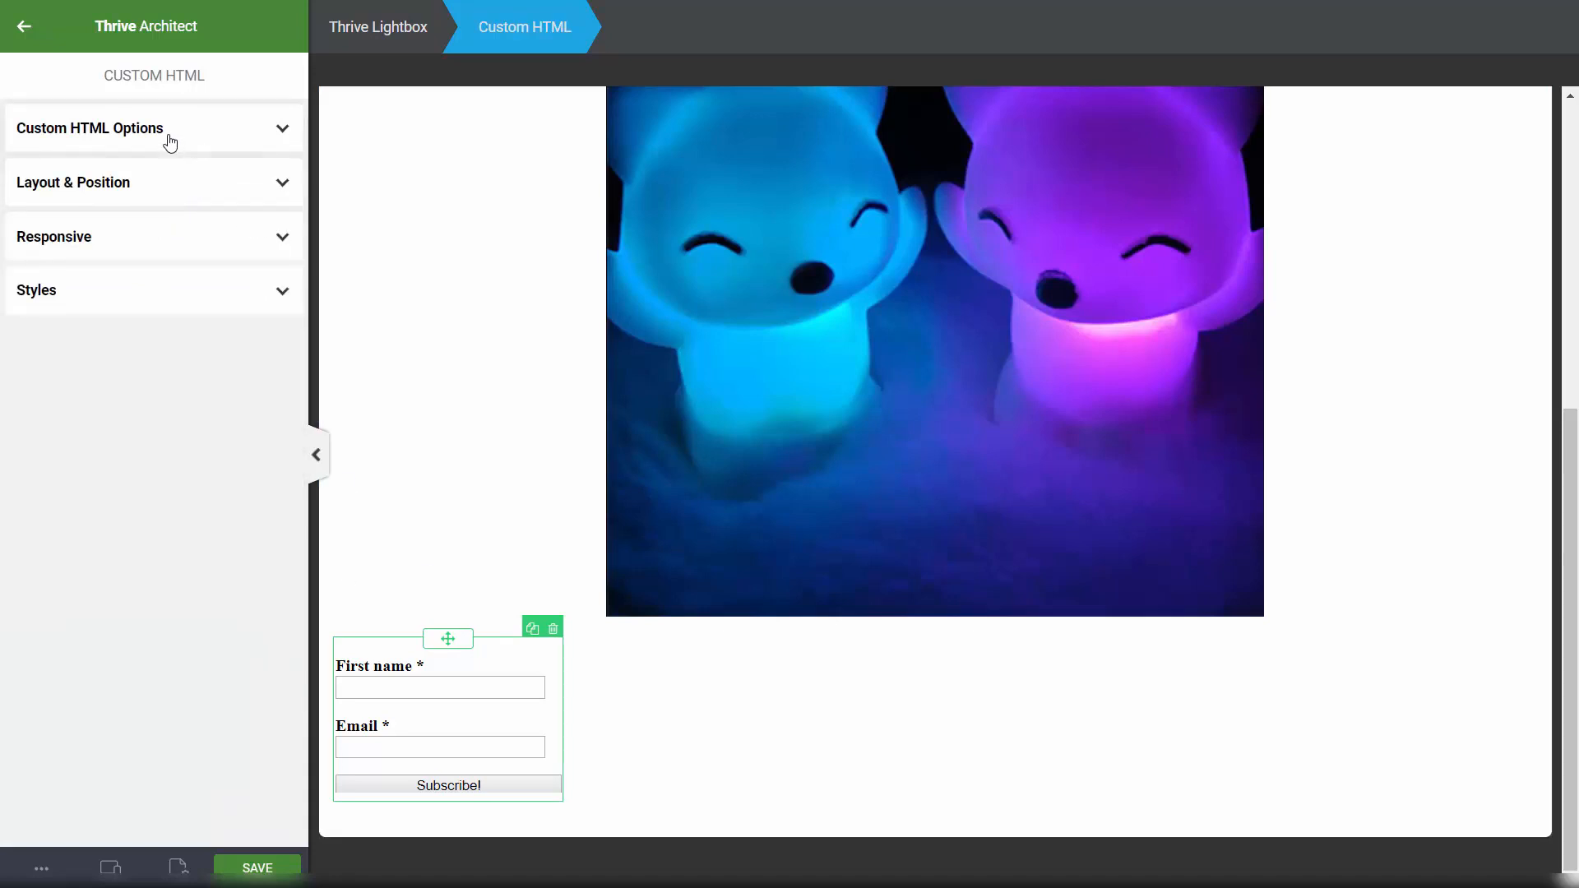
left_click(24, 26)
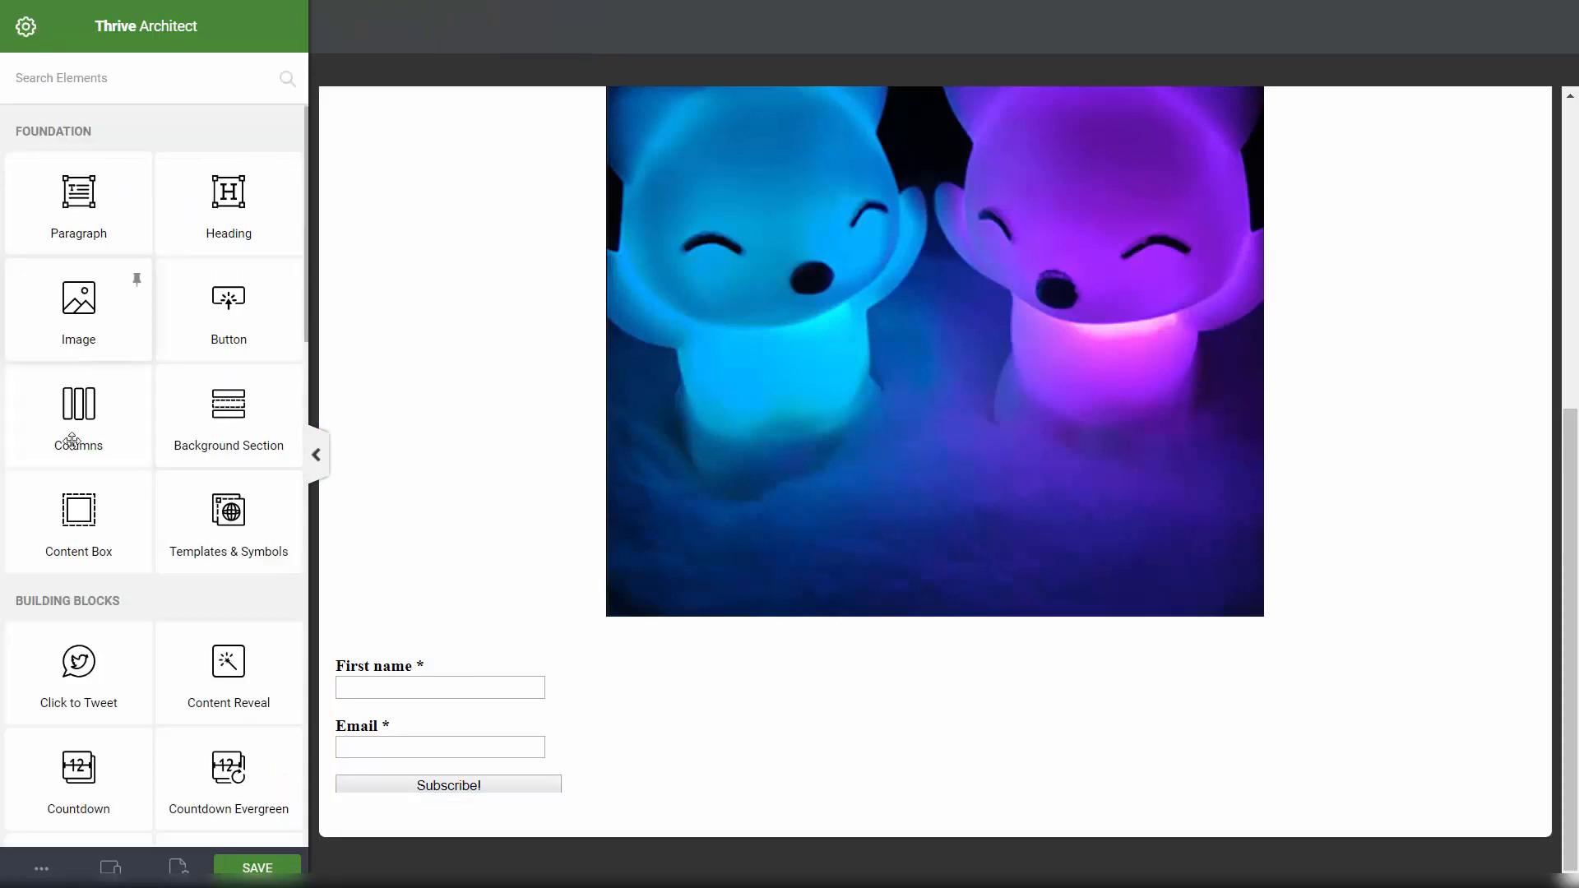
Step: Add a content box below the image, move the form beneath it, and center it horizontally
left_click_drag(54, 518, 873, 640)
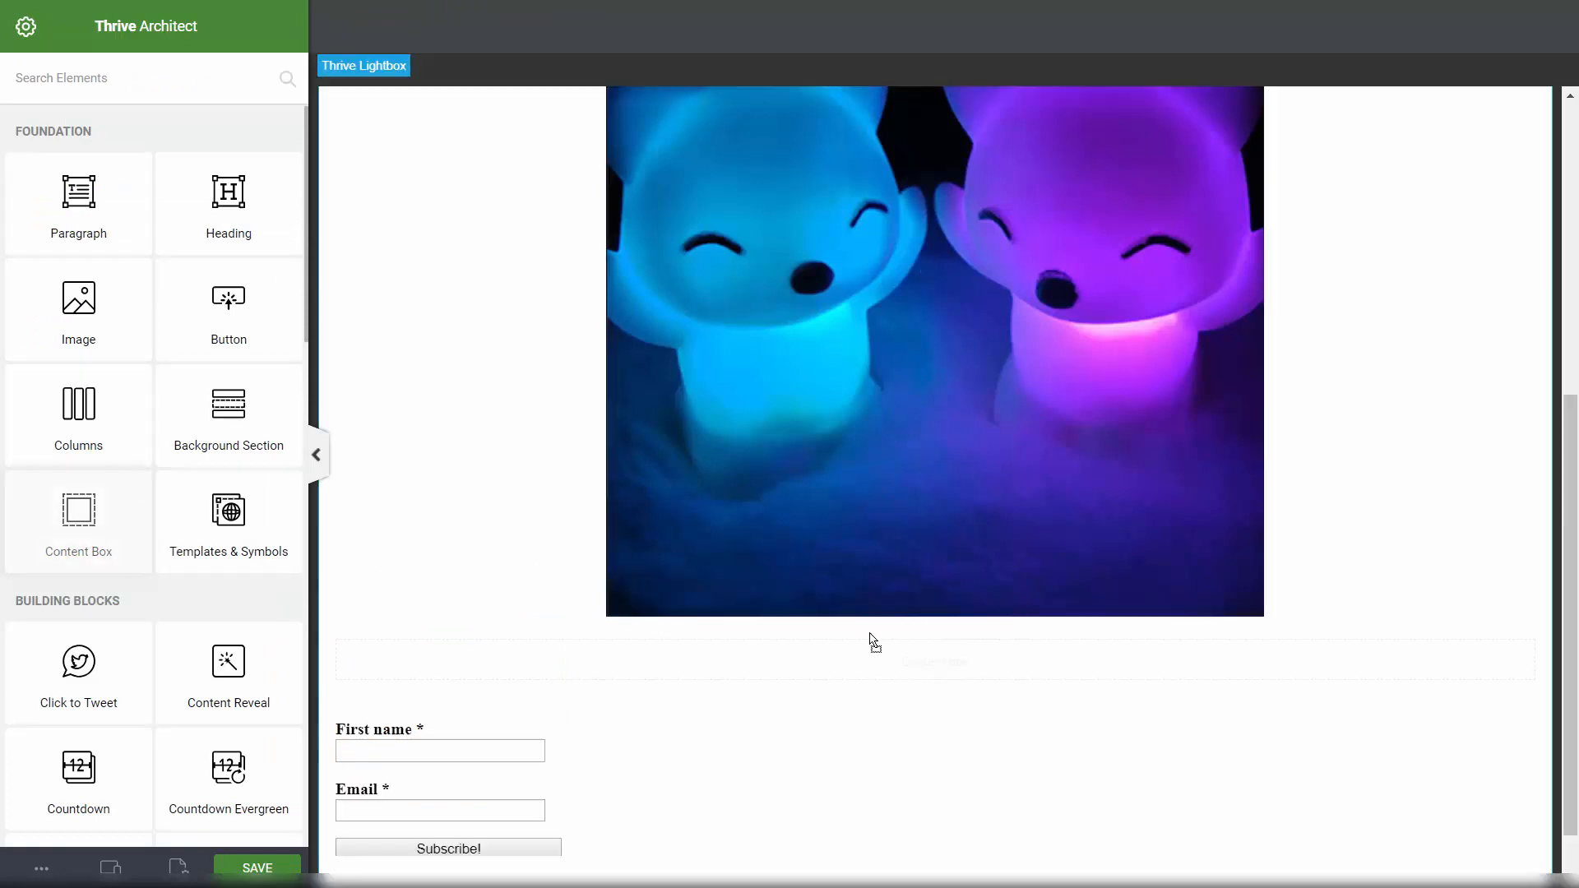
left_click(451, 711)
left_click_drag(511, 708, 923, 674)
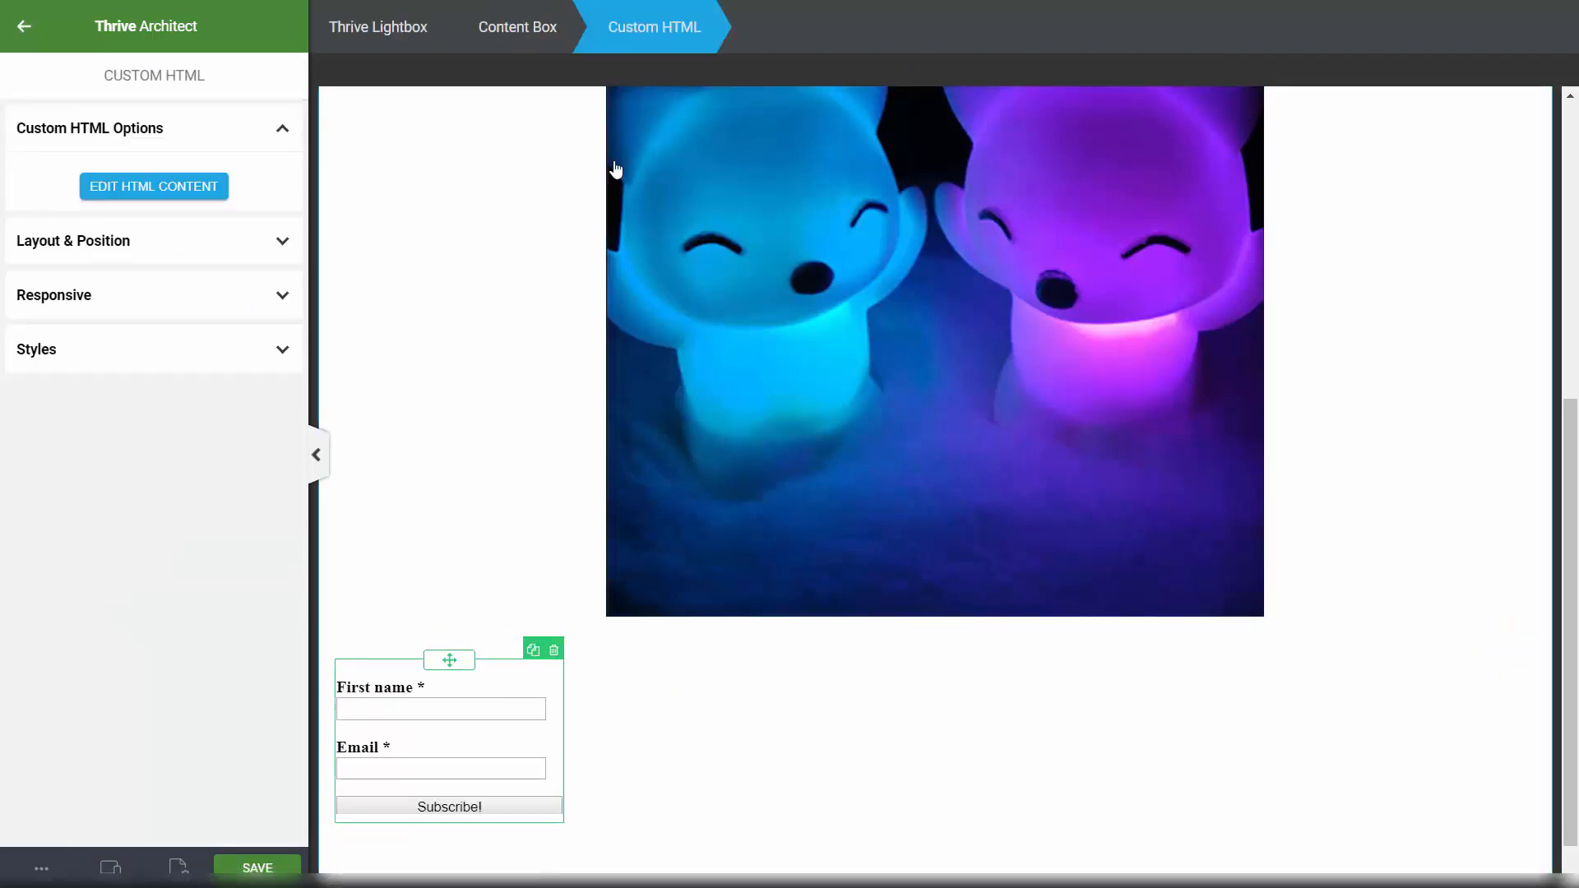
left_click(80, 251)
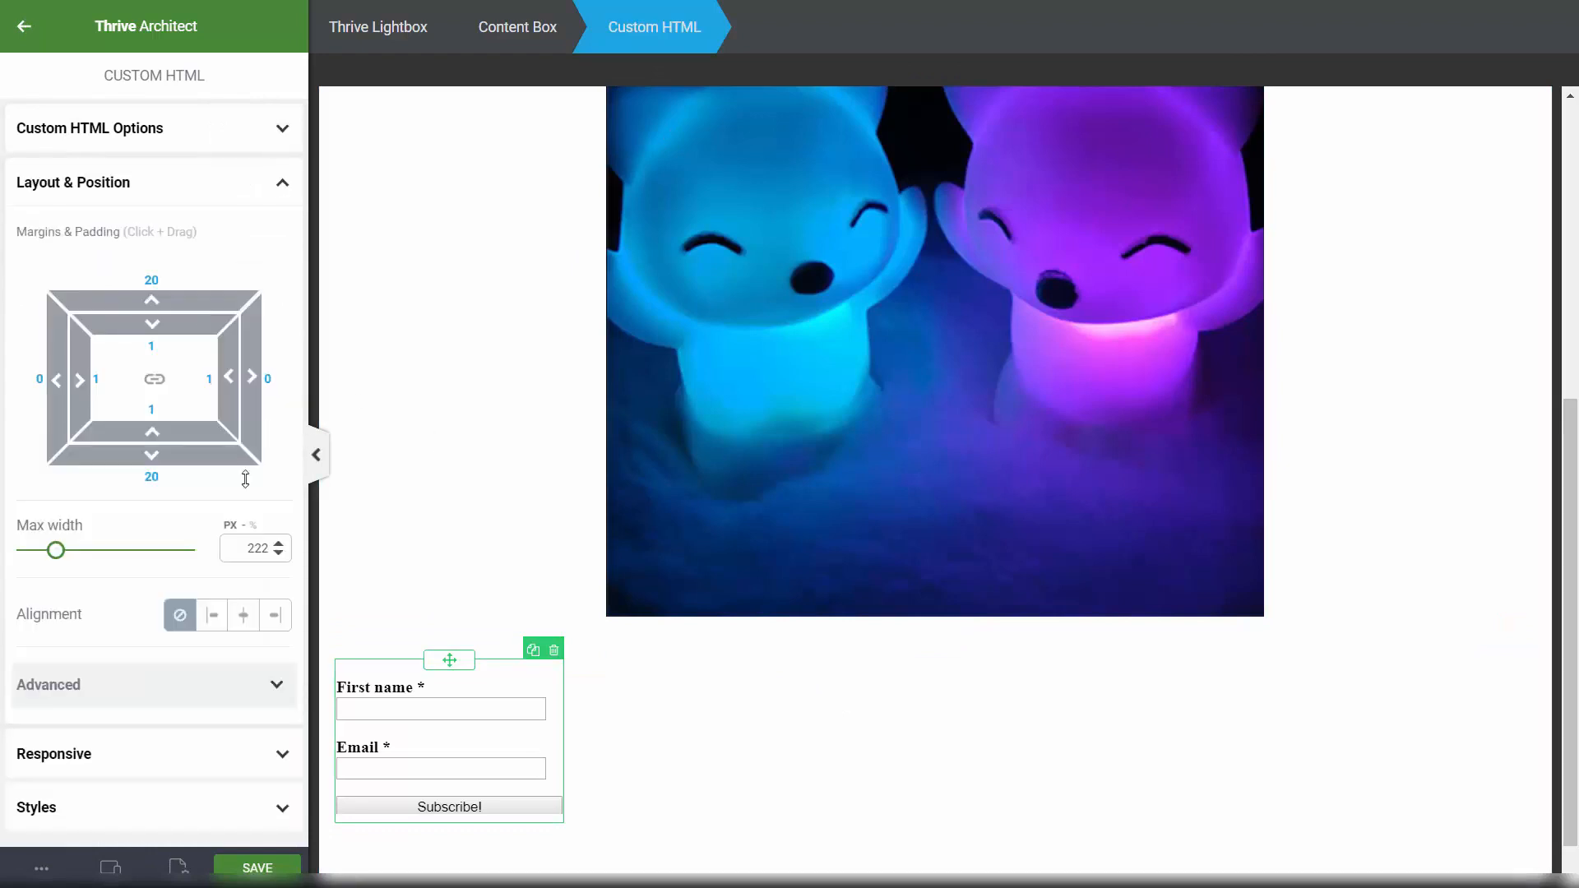
left_click(243, 614)
left_click(1456, 444)
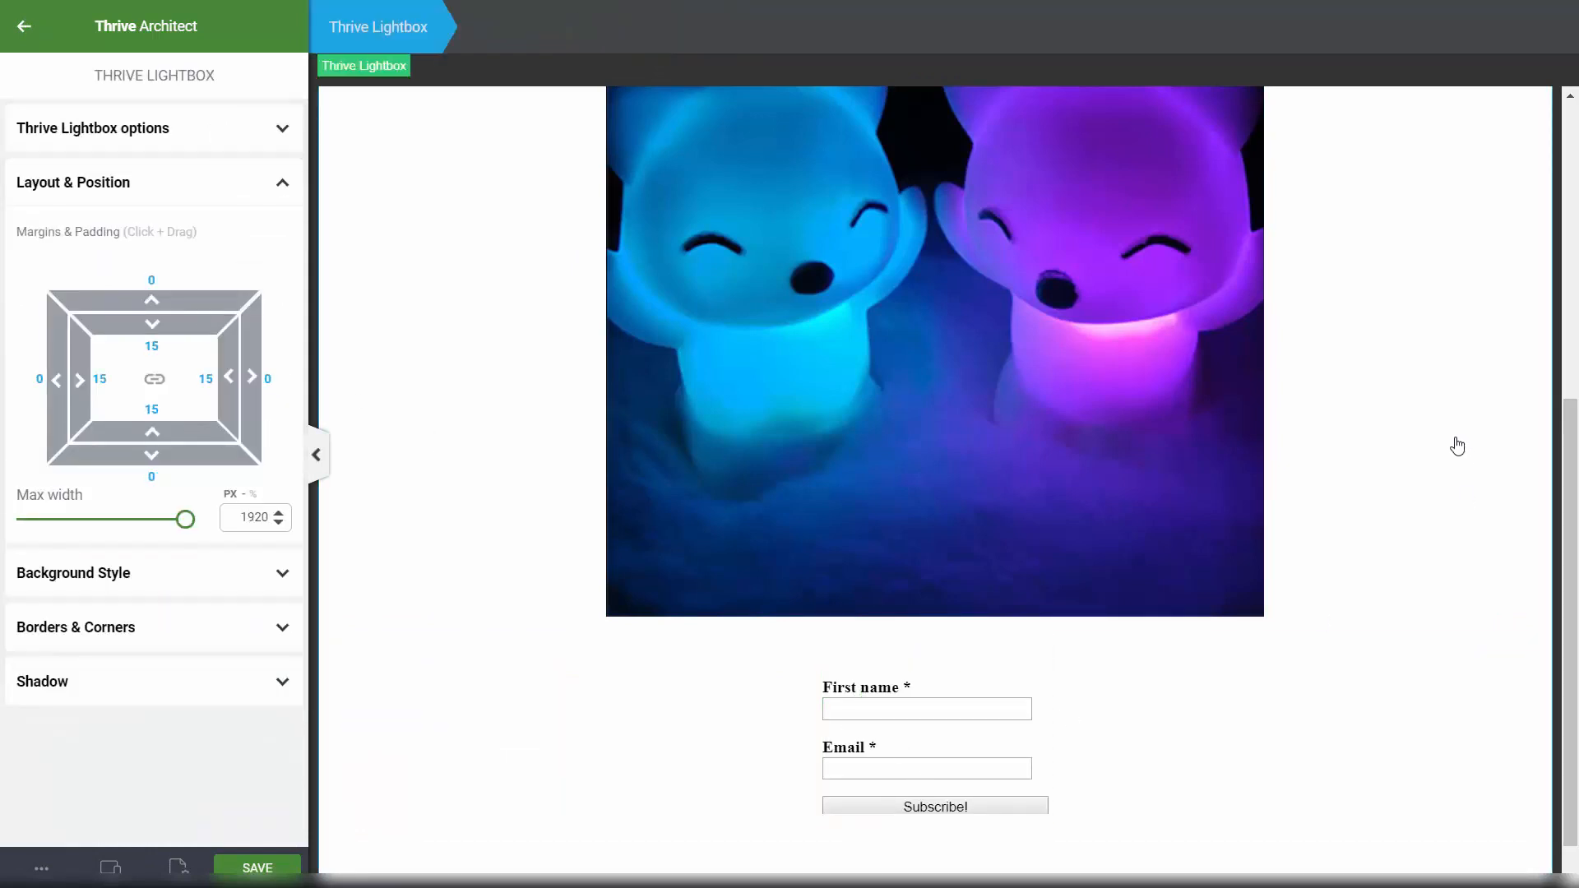
scroll(1050, 687, "down", 1)
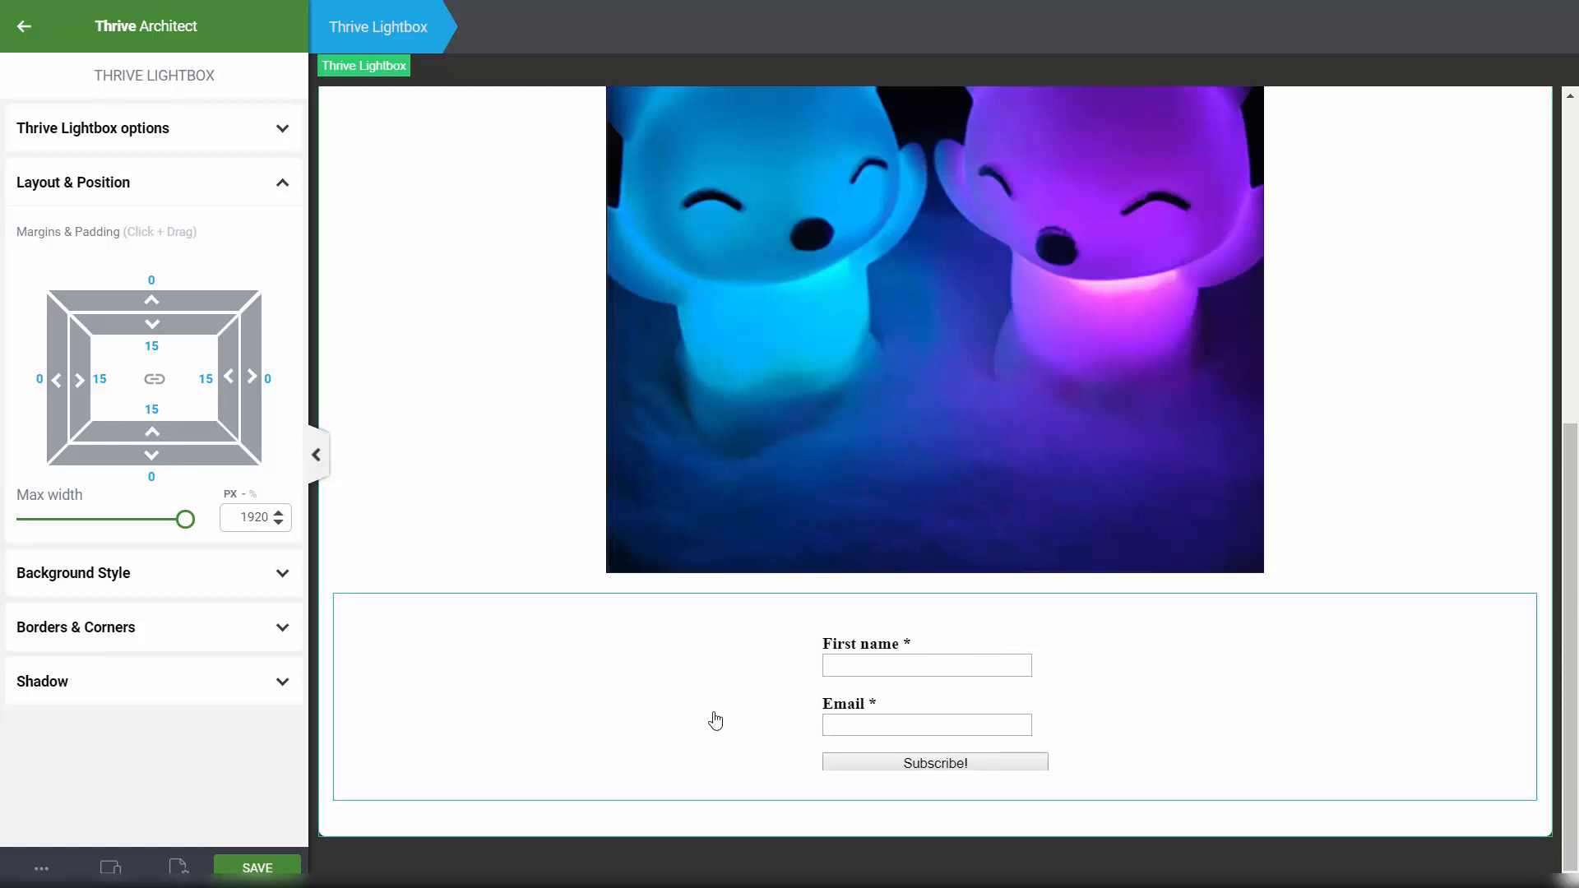
Step: Save all changes to the lightbox in Thrive Architect
left_click(271, 870)
left_click(23, 33)
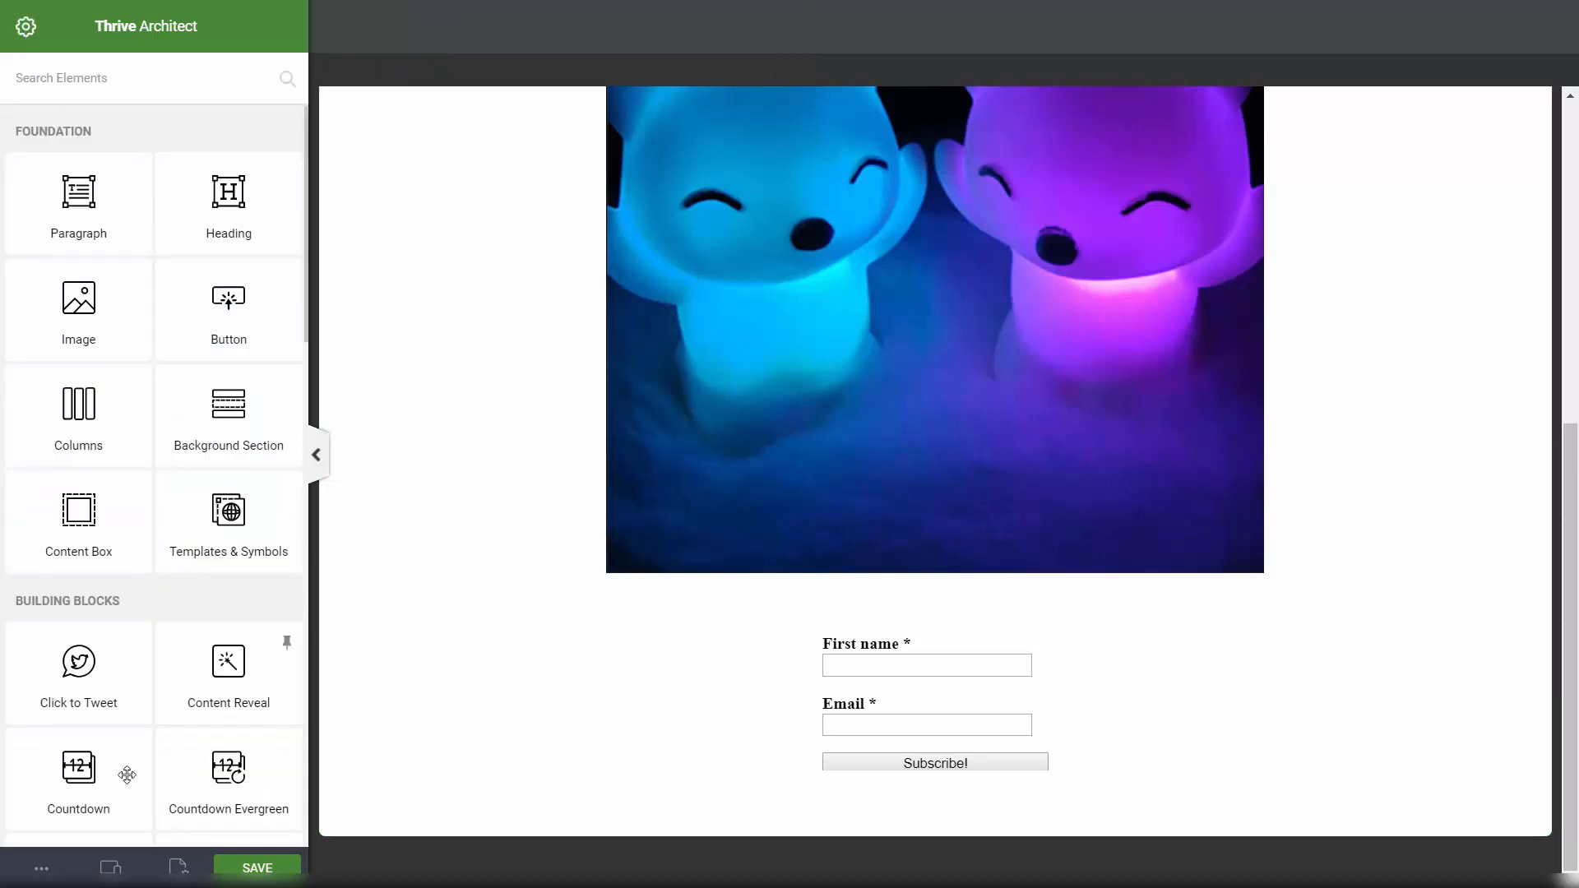
scroll(124, 769, "down", 4)
Step: Exit Thrive Architect from the More Options menu
left_click(40, 870)
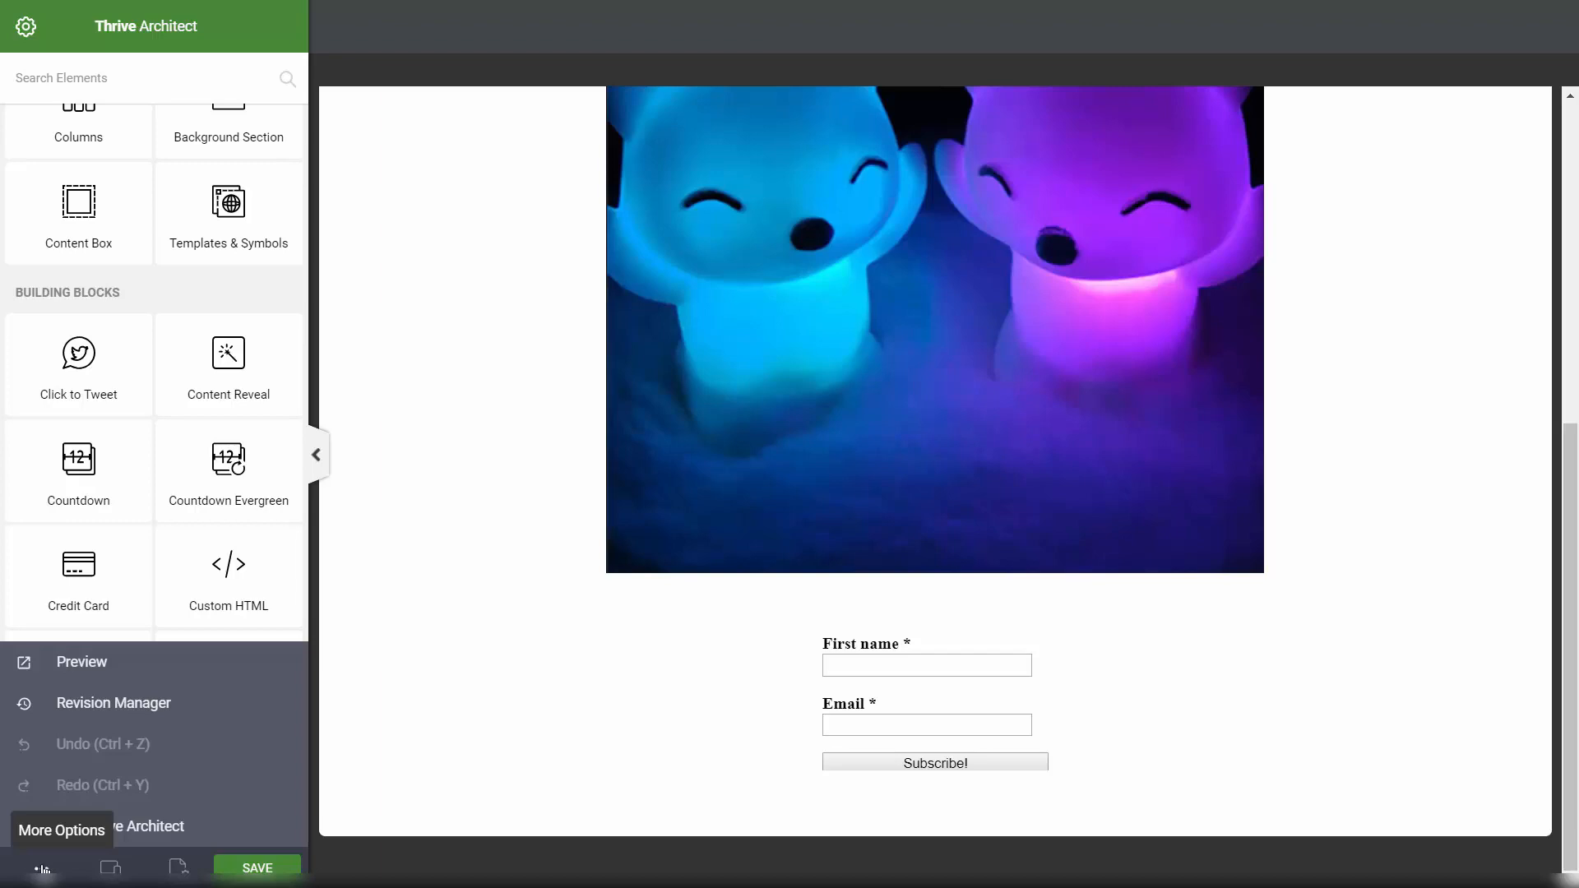
left_click(178, 832)
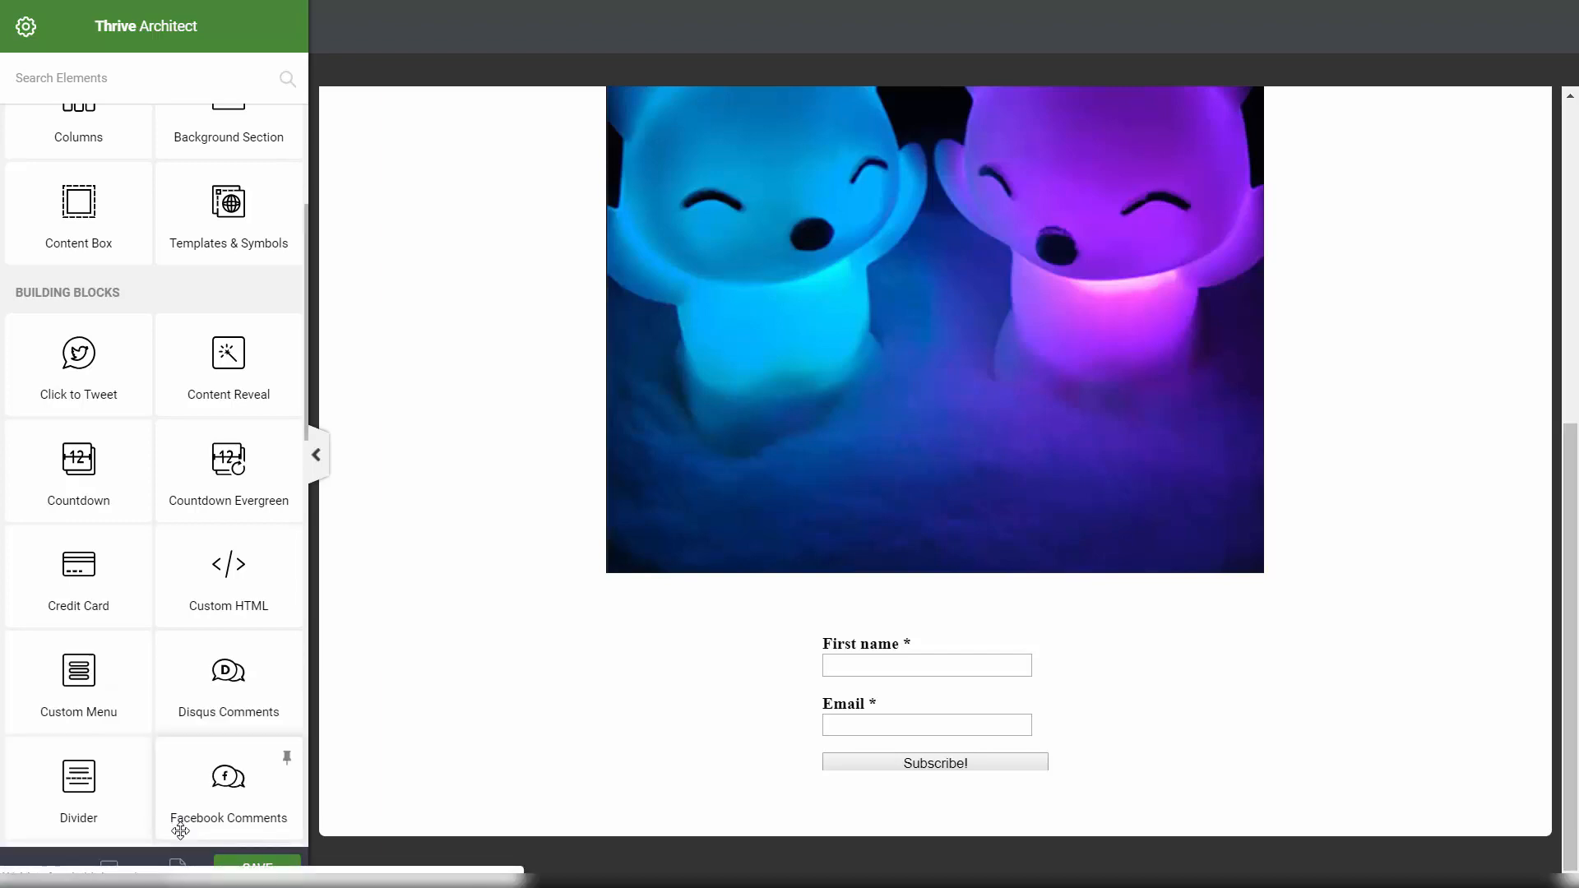
scroll(36, 74, "down", 2)
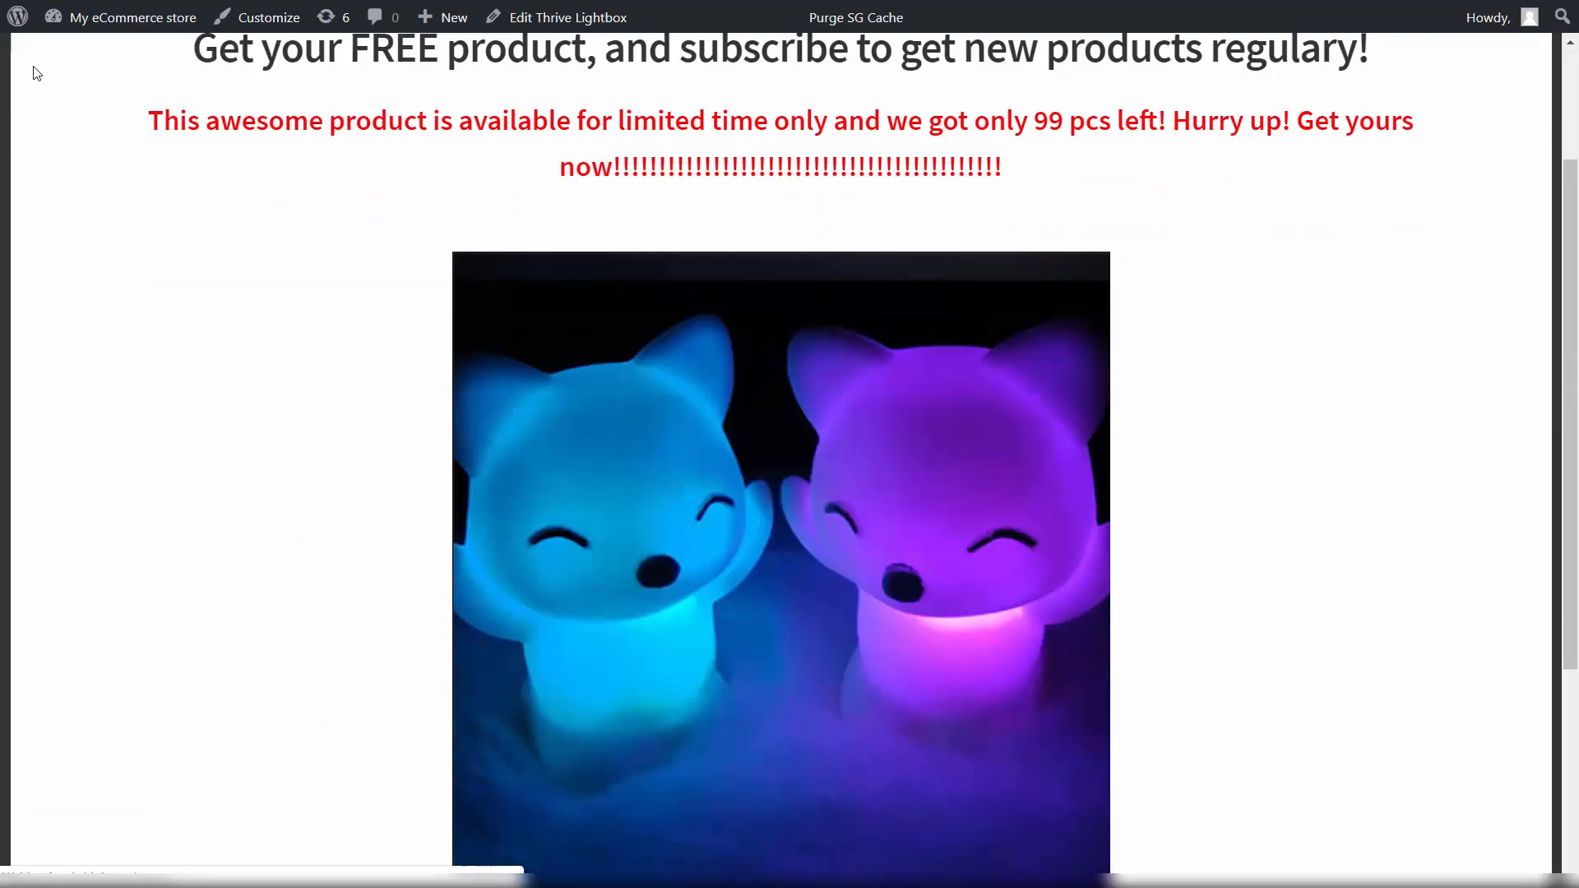
scroll(36, 73, "down", 2)
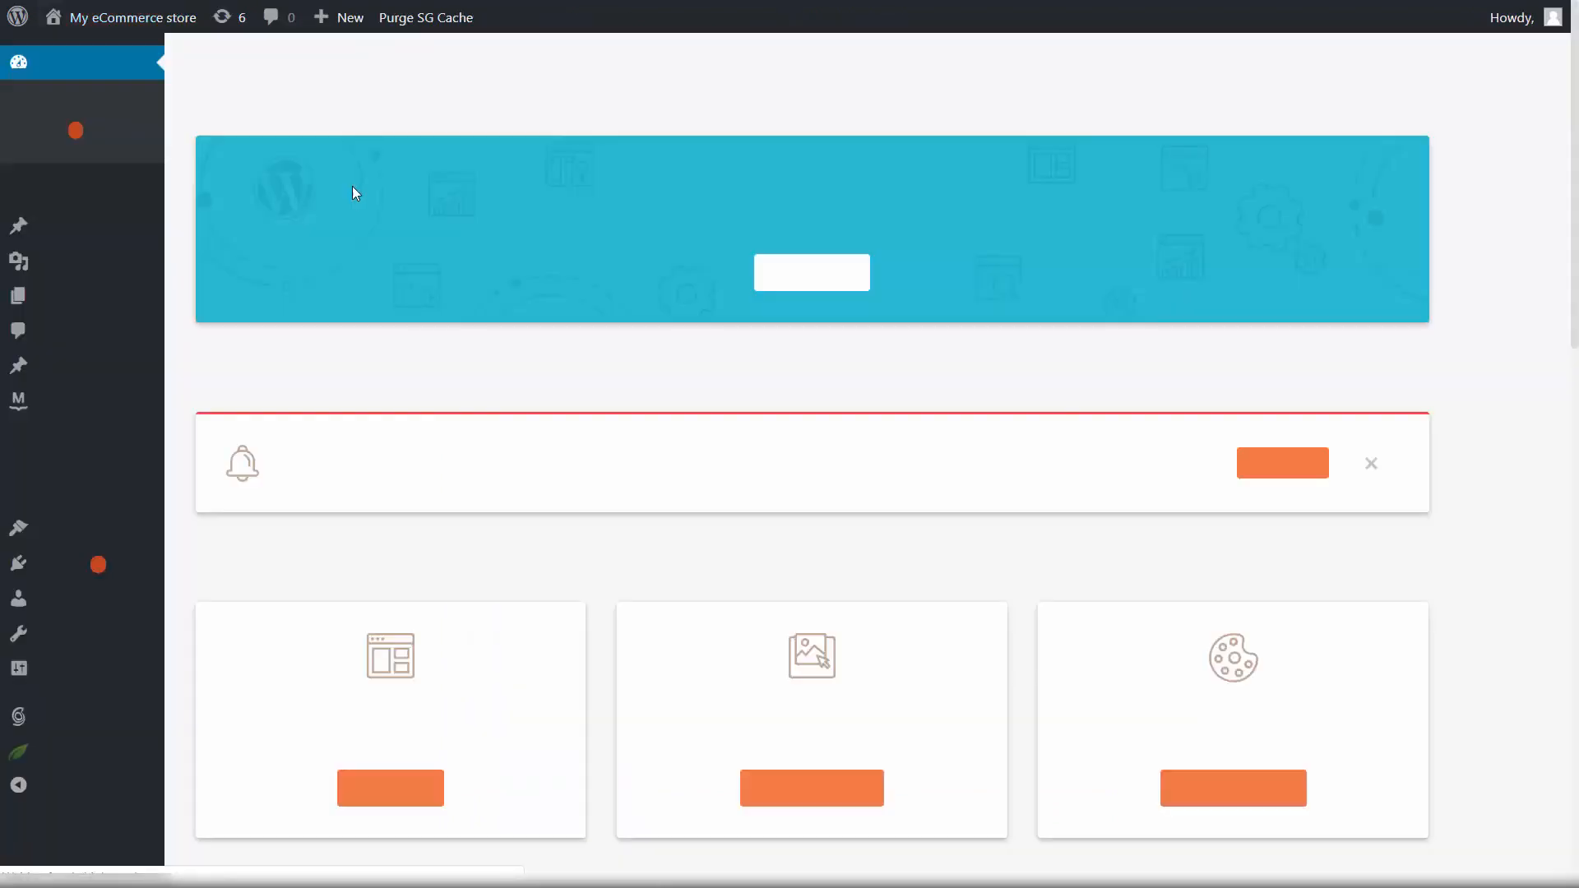
Step: Open the draft lightbox from Thrive Lightboxes, publish it with OK, and view the page
mouse_move(134, 370)
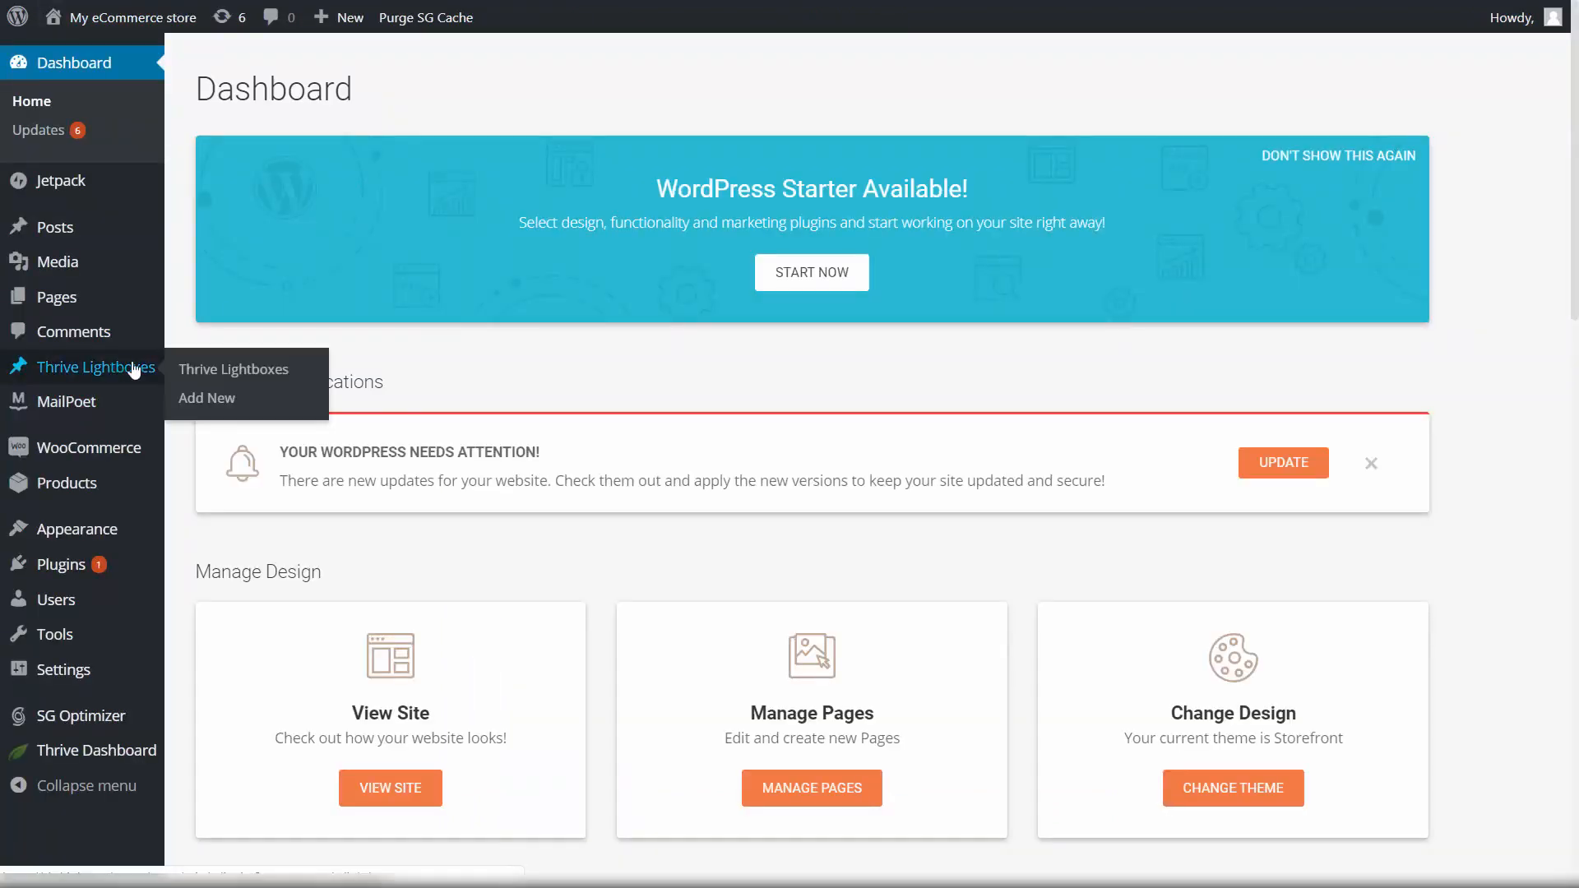
left_click(220, 367)
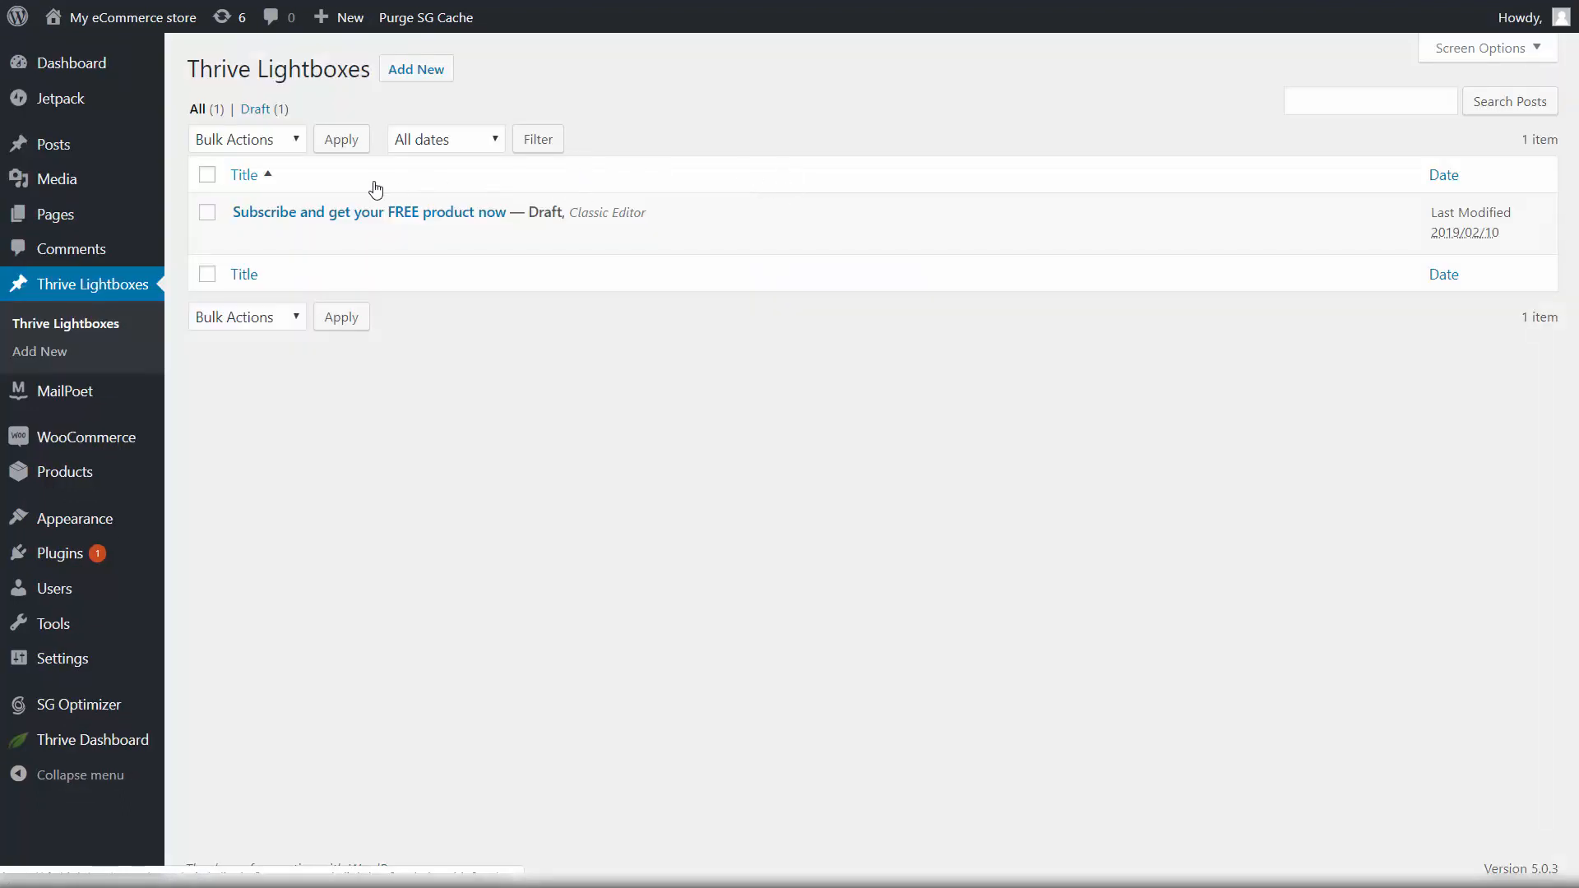
mouse_move(246, 211)
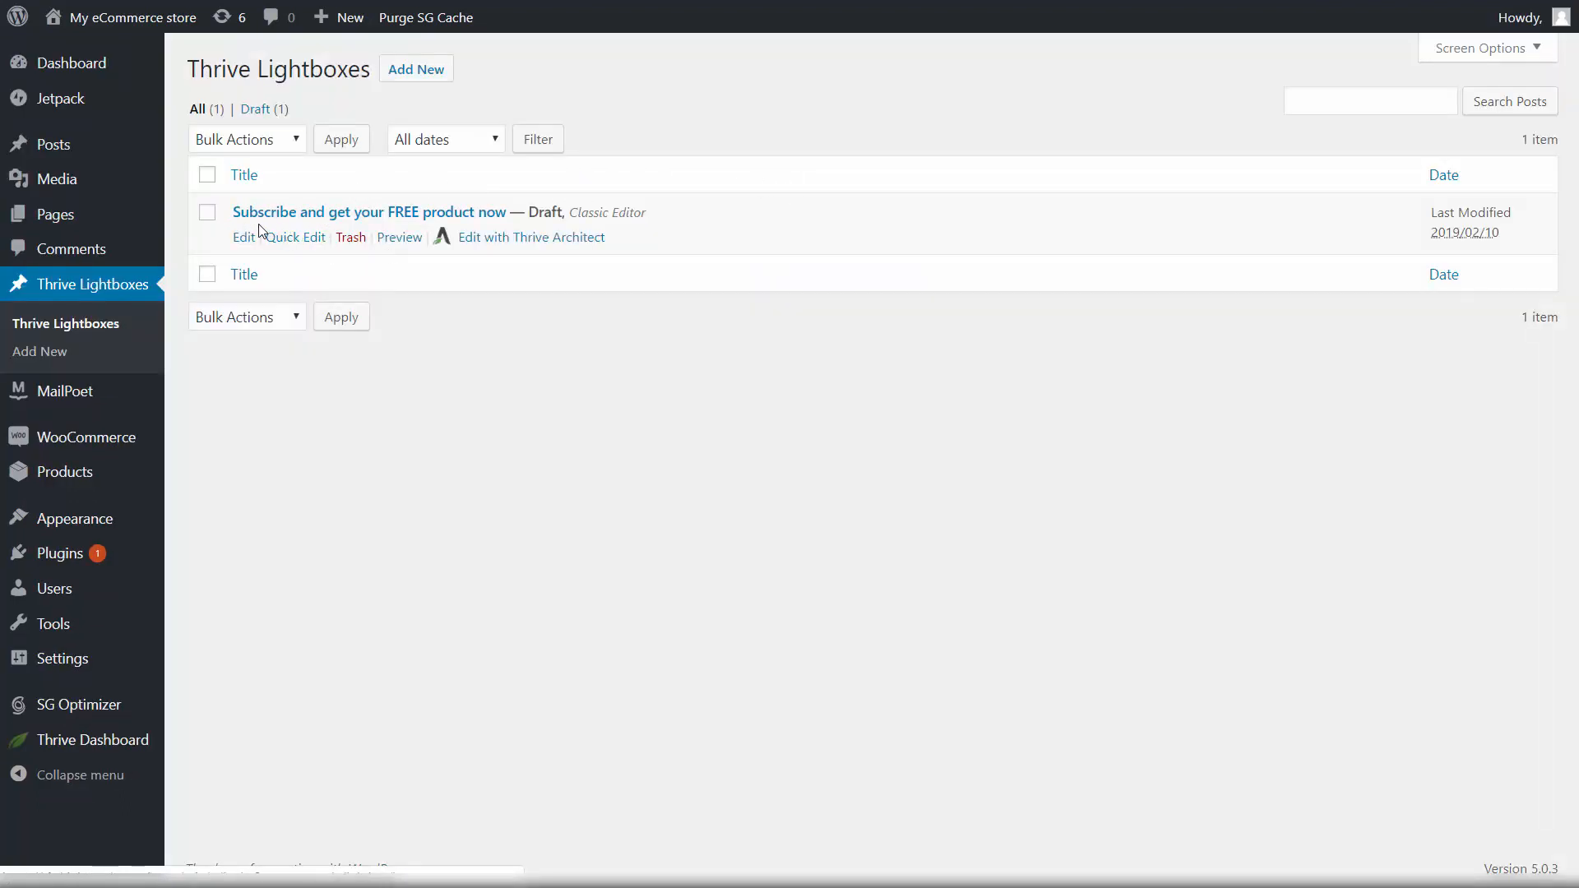
left_click(246, 241)
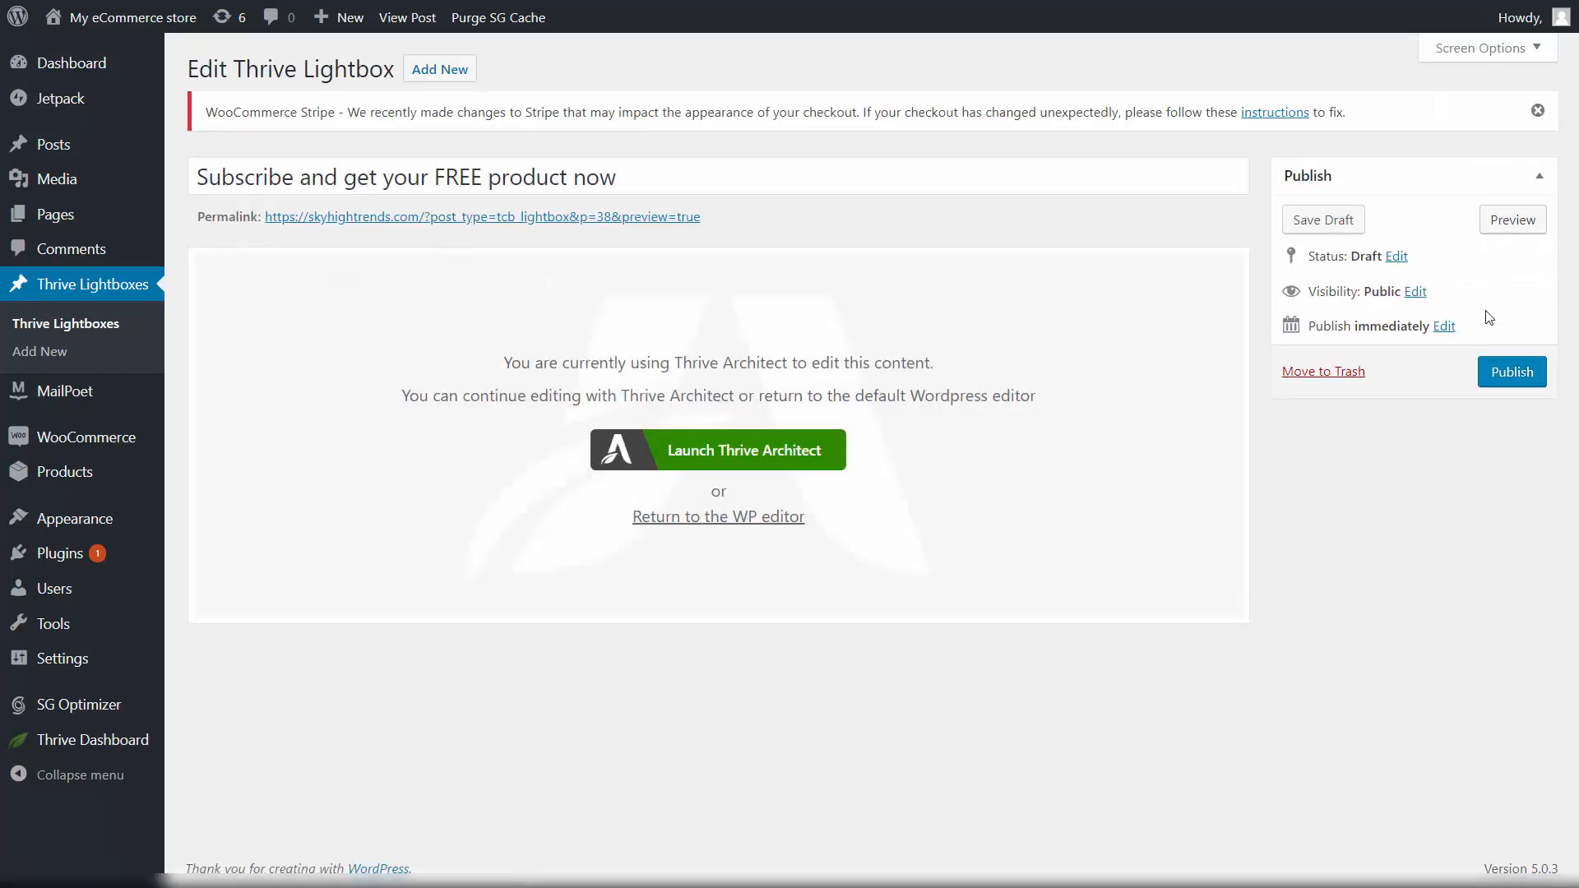
left_click(1516, 373)
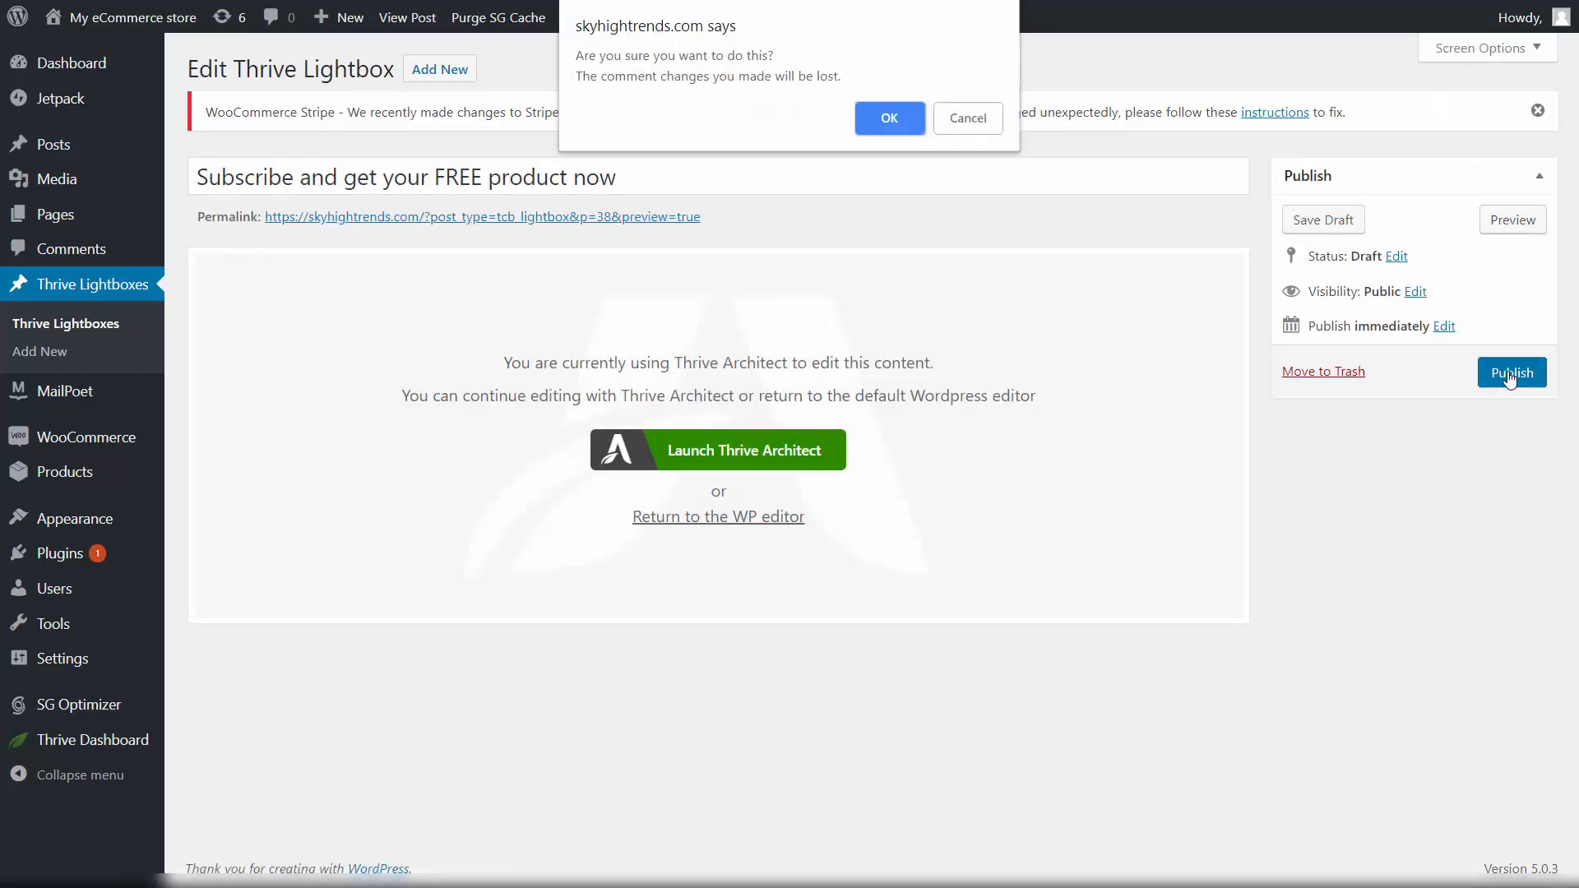
left_click(890, 120)
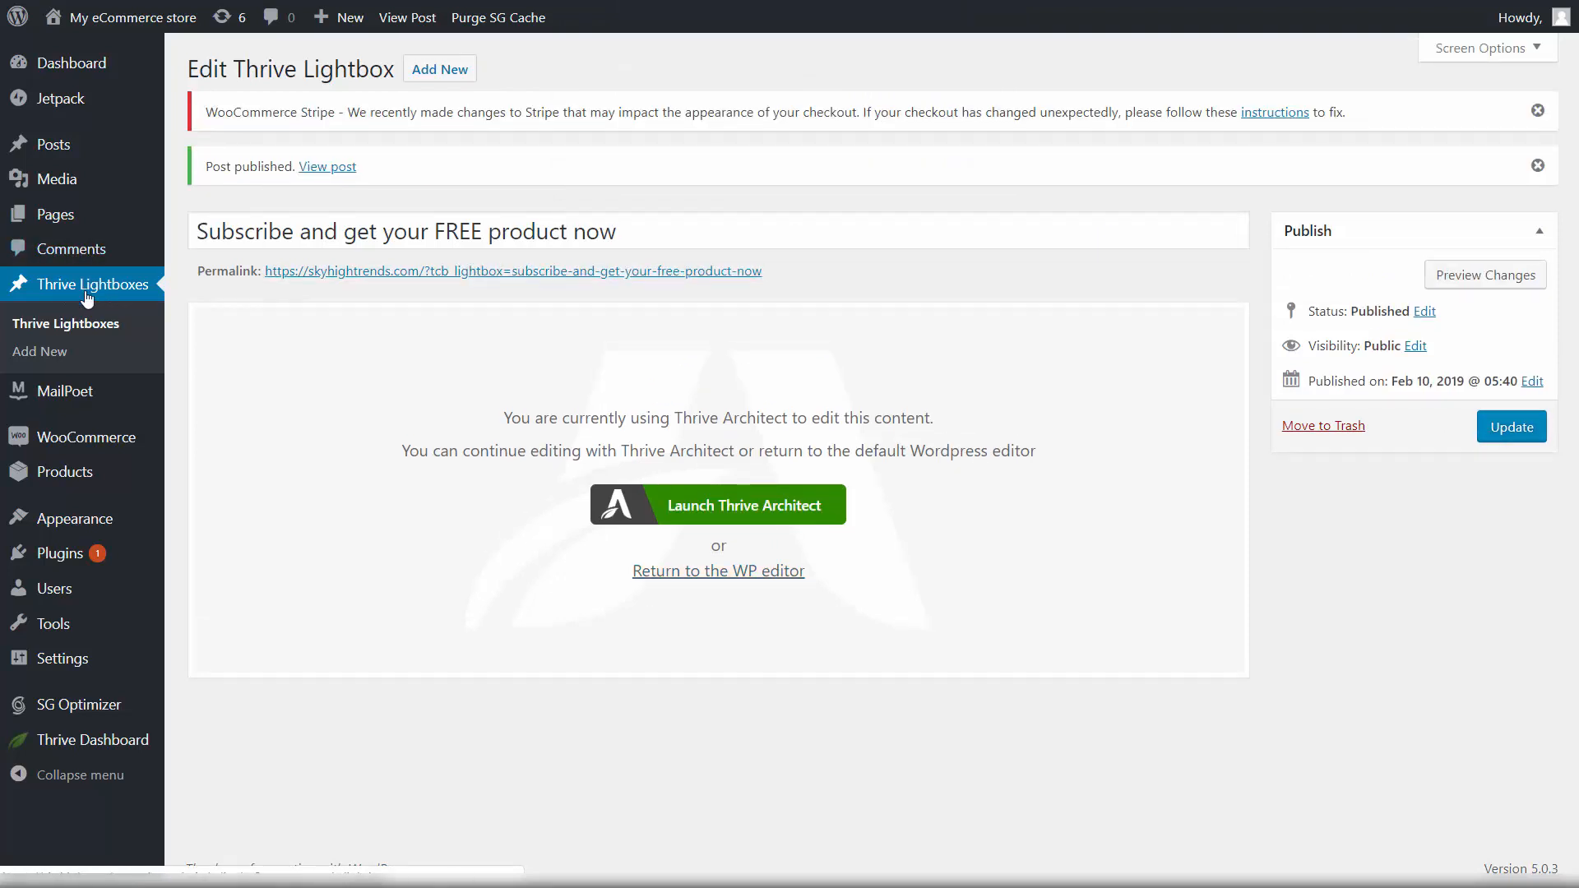
left_click(327, 169)
Step: Try the First name and Email fields of the sign-up form on the live lightbox page
scroll(688, 242, "down", 5)
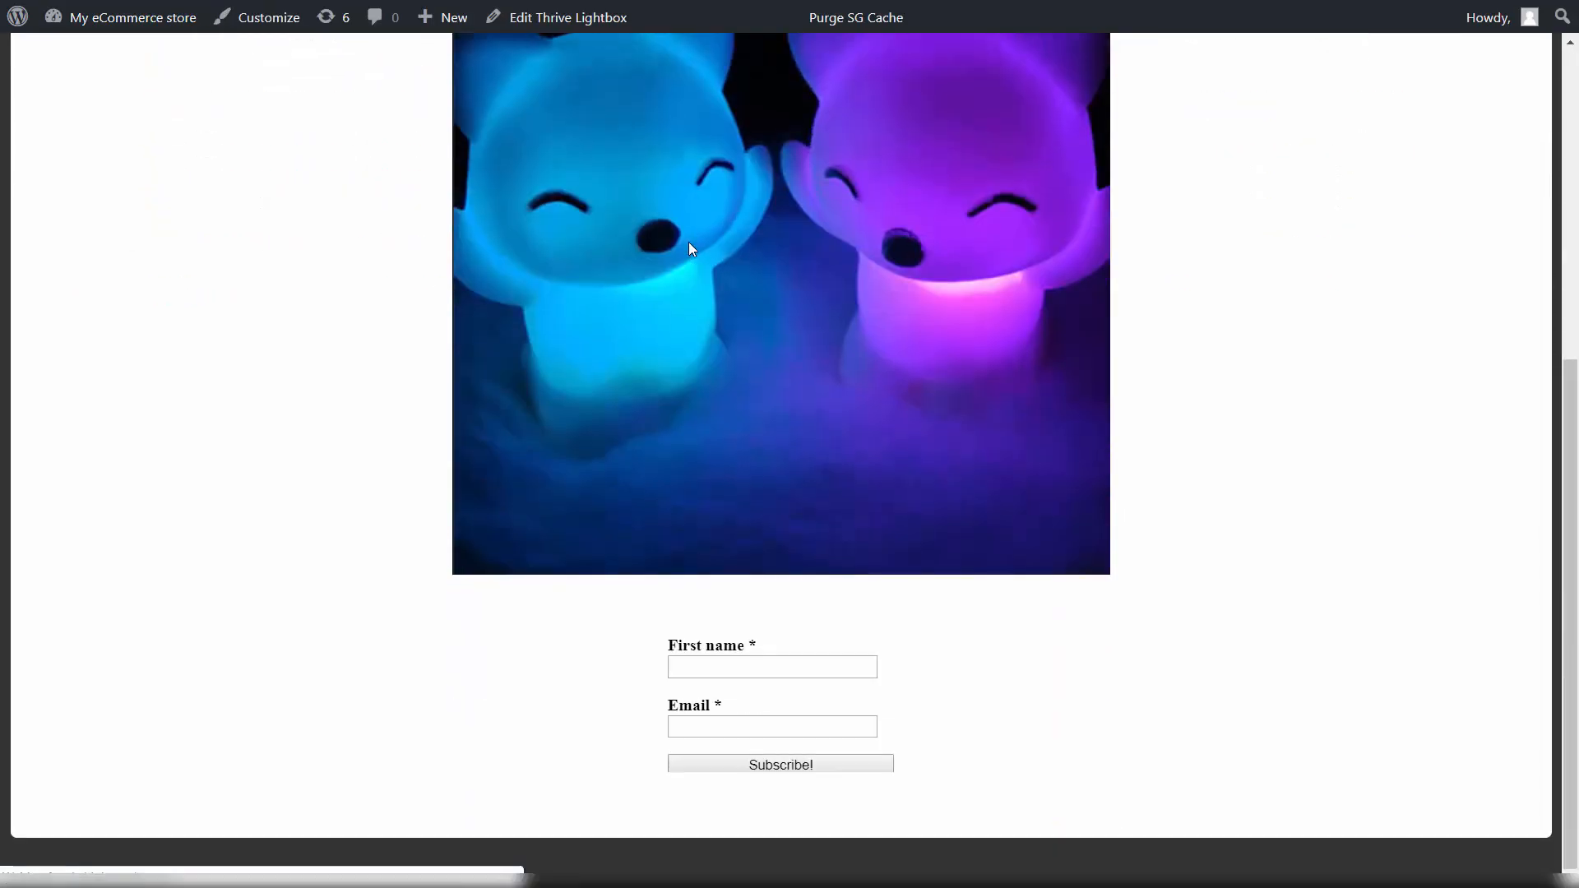
left_click(776, 668)
left_click(1025, 693)
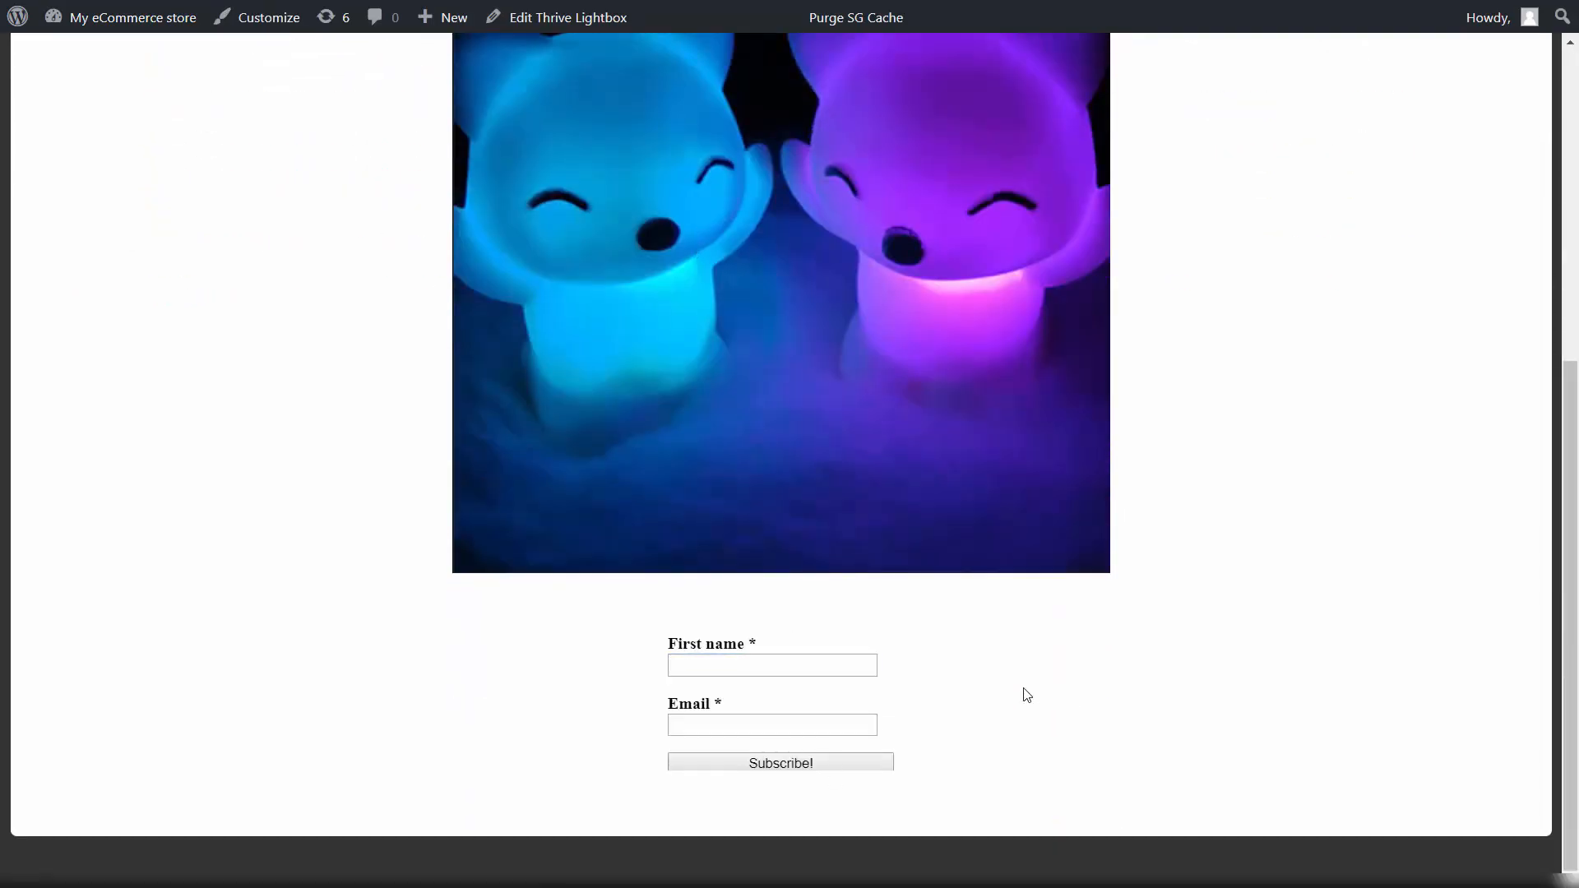
left_click(870, 729)
left_click(1031, 742)
Step: Go to MailPoet > Emails in the WordPress admin
scroll(176, 151, "up", 7)
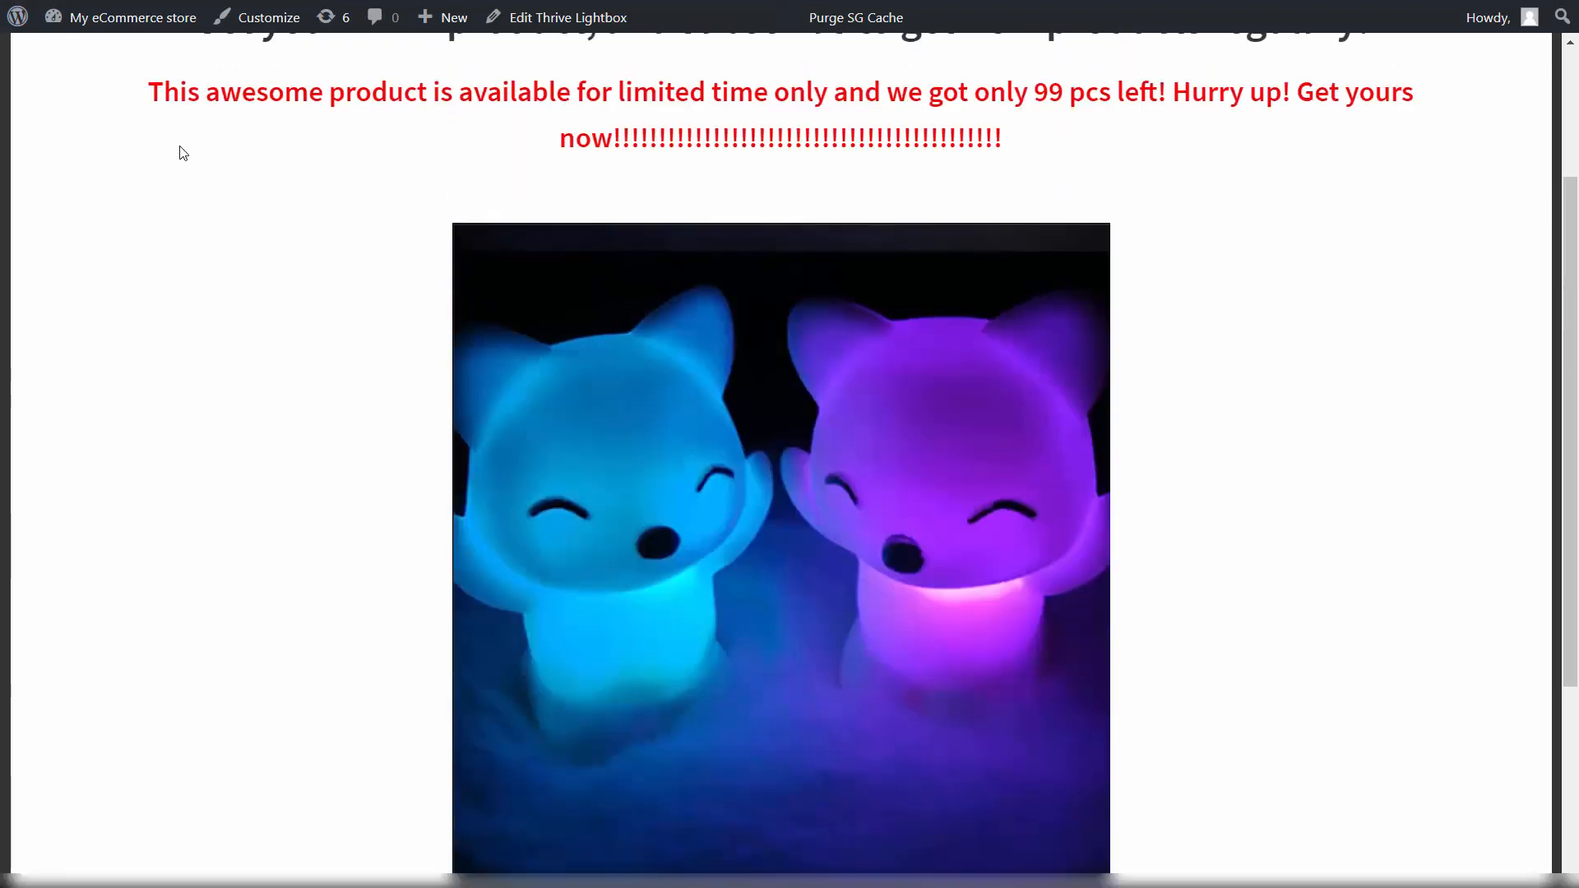
scroll(687, 365, "down", 5)
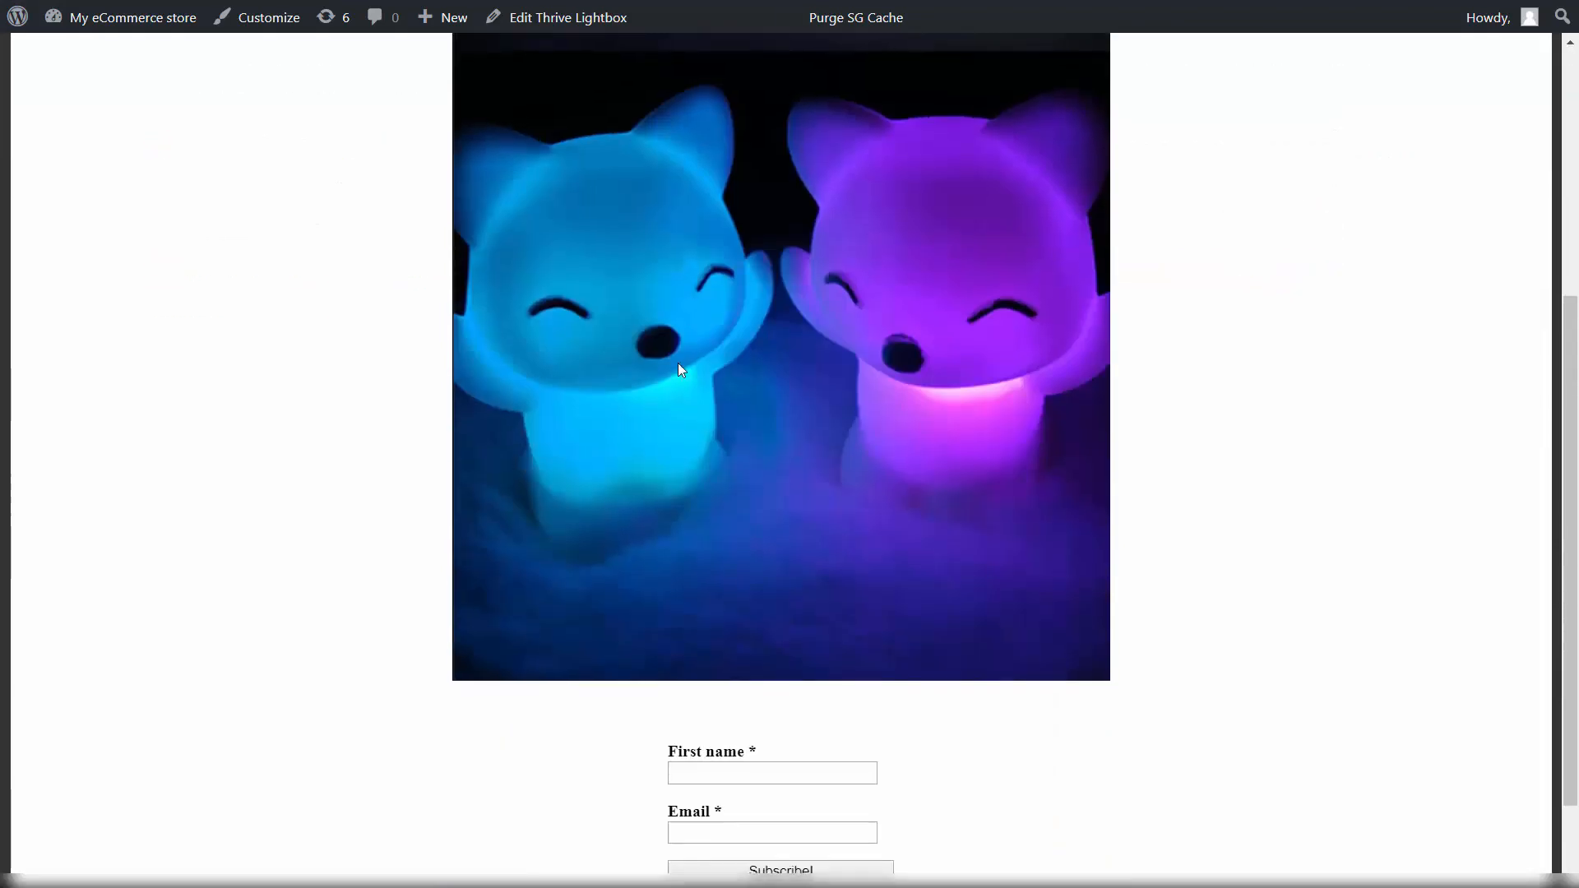
scroll(222, 205, "up", 5)
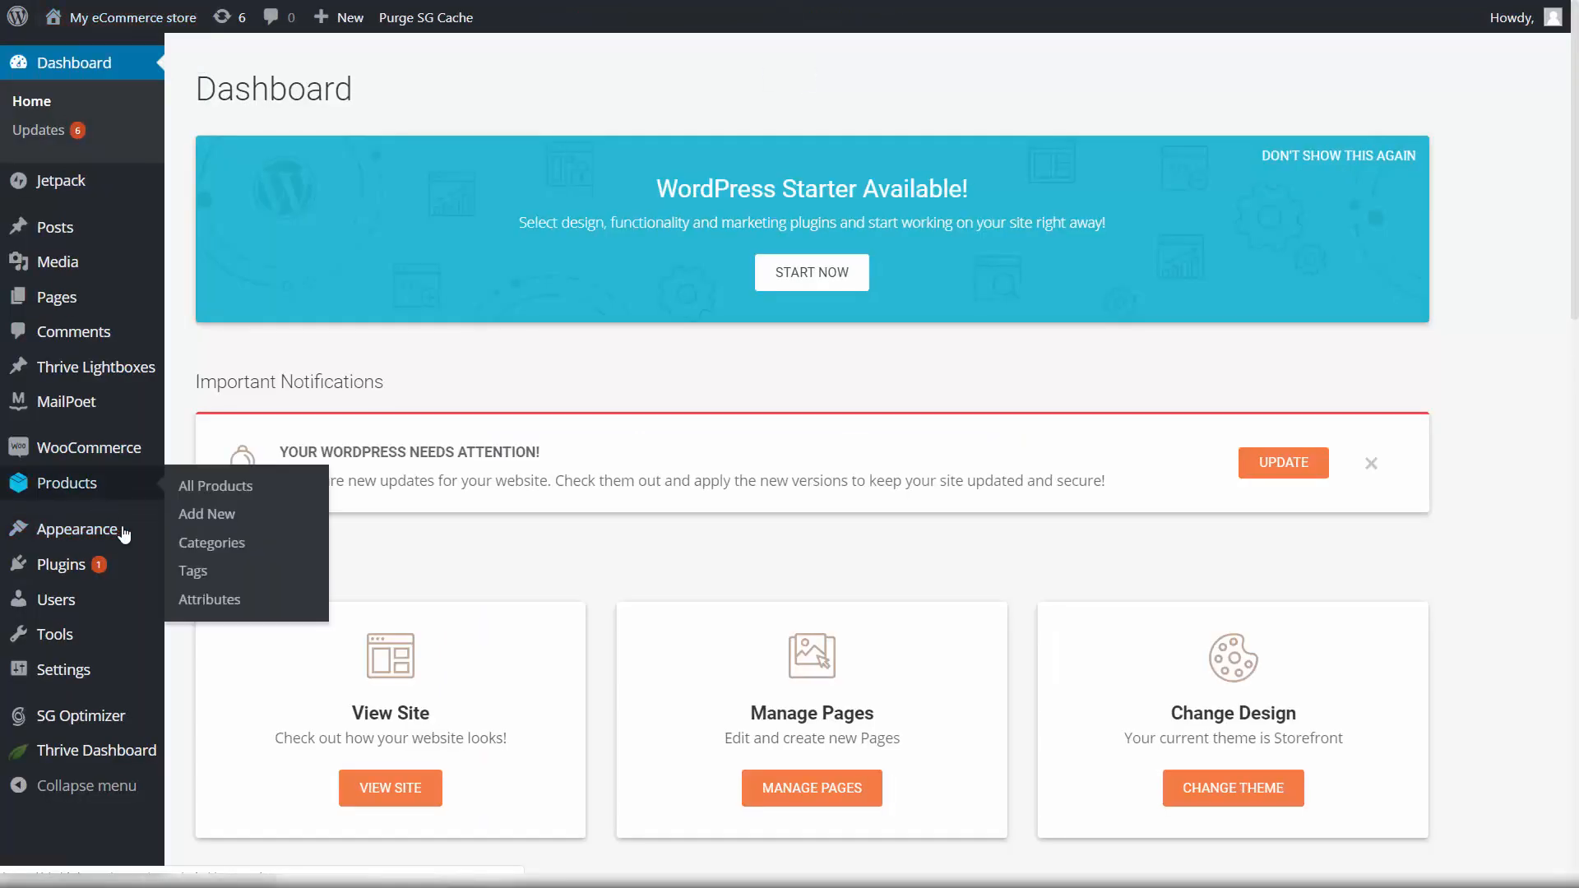
mouse_move(58, 405)
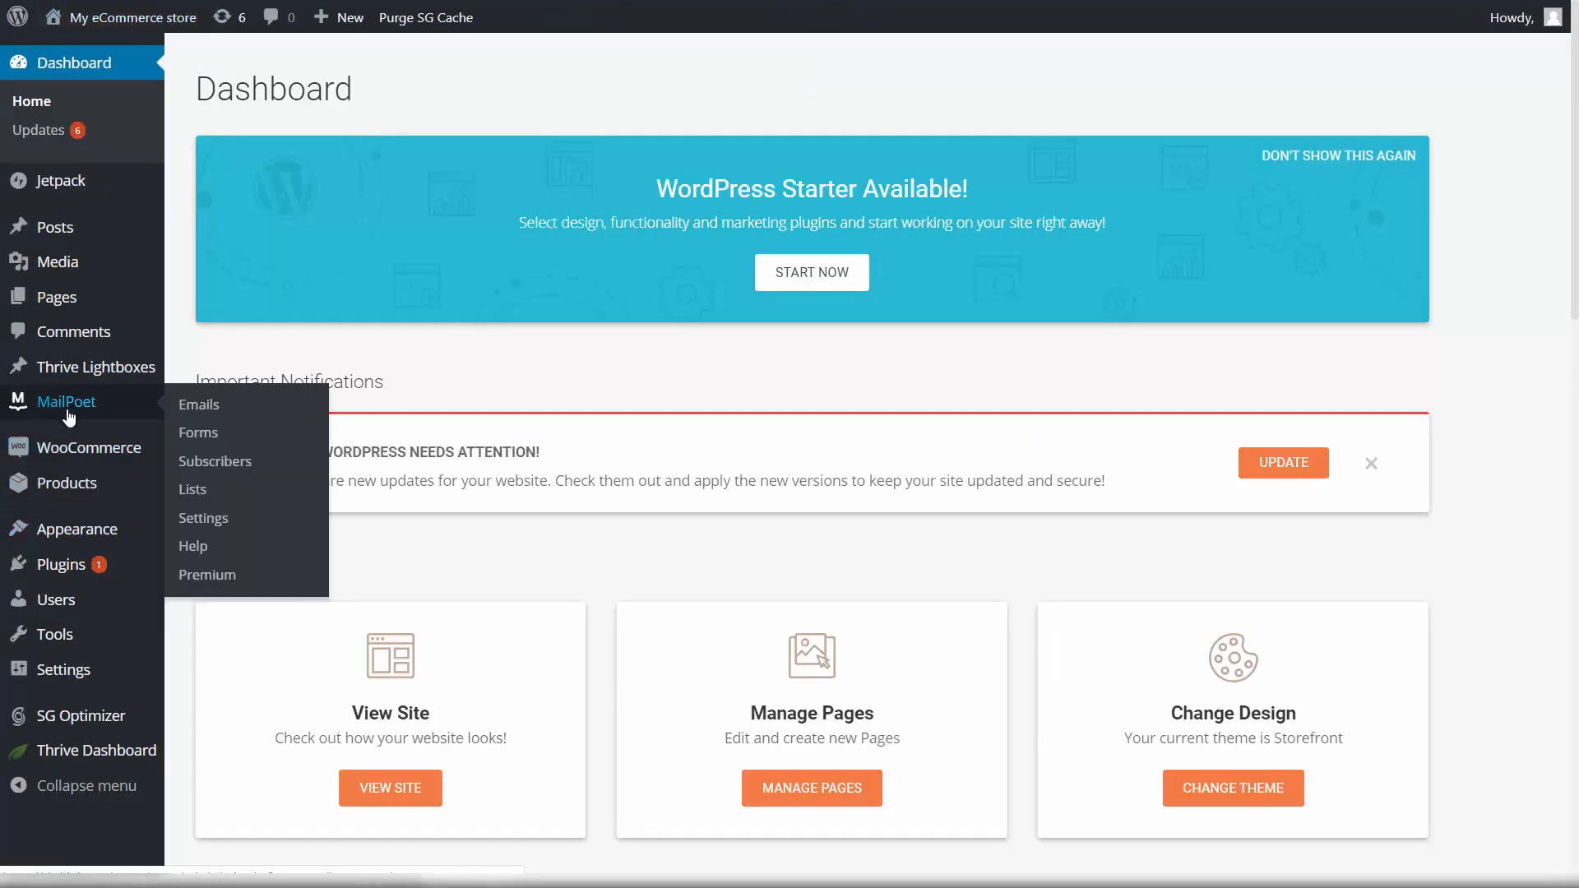
left_click(205, 412)
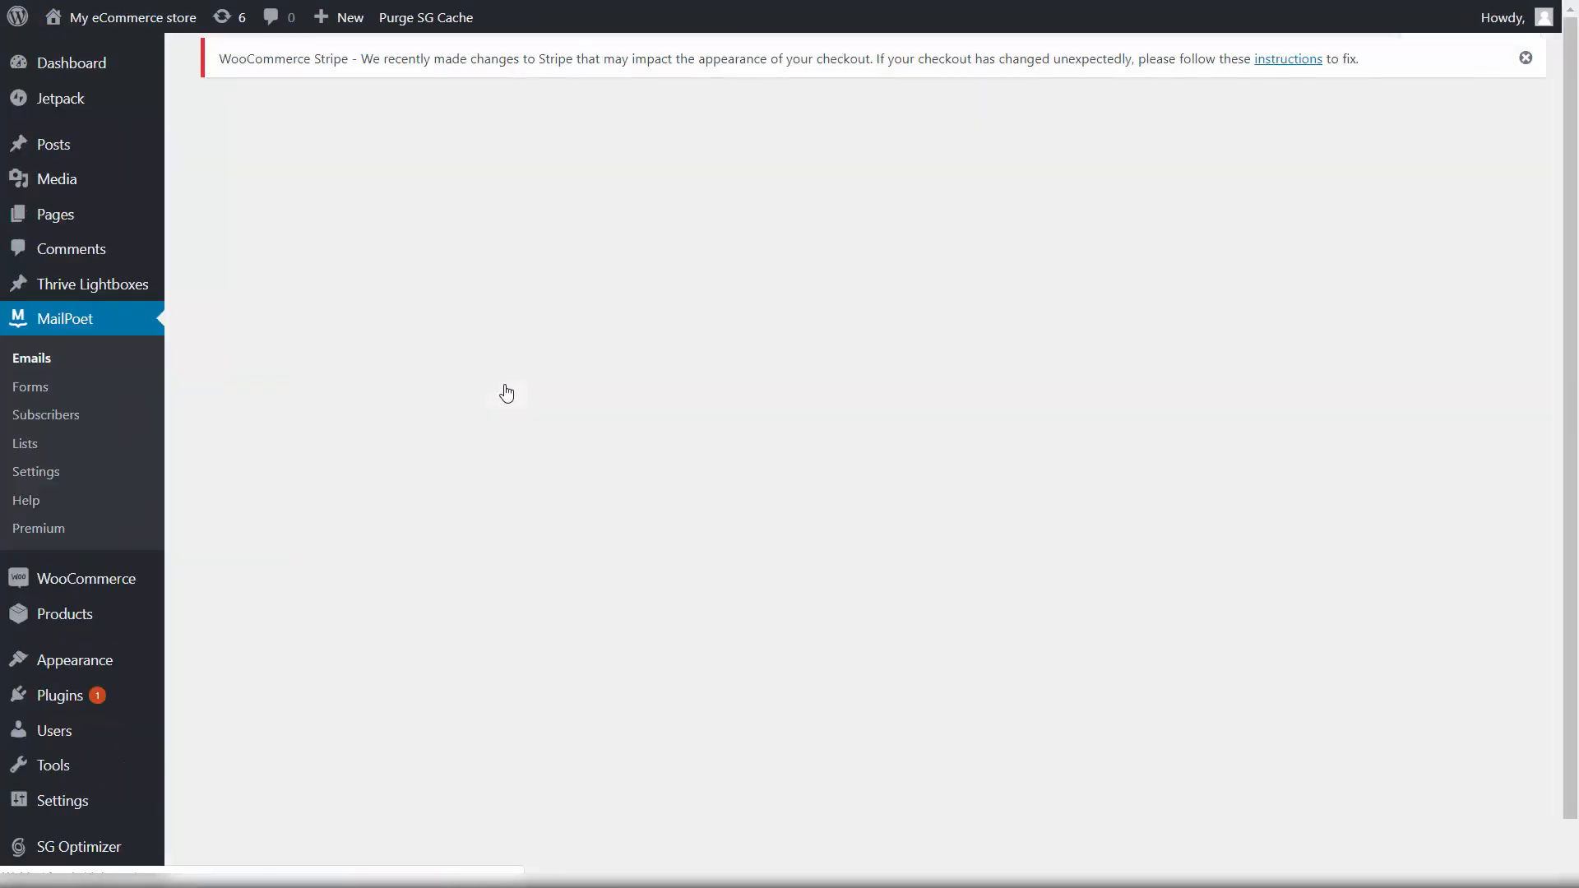
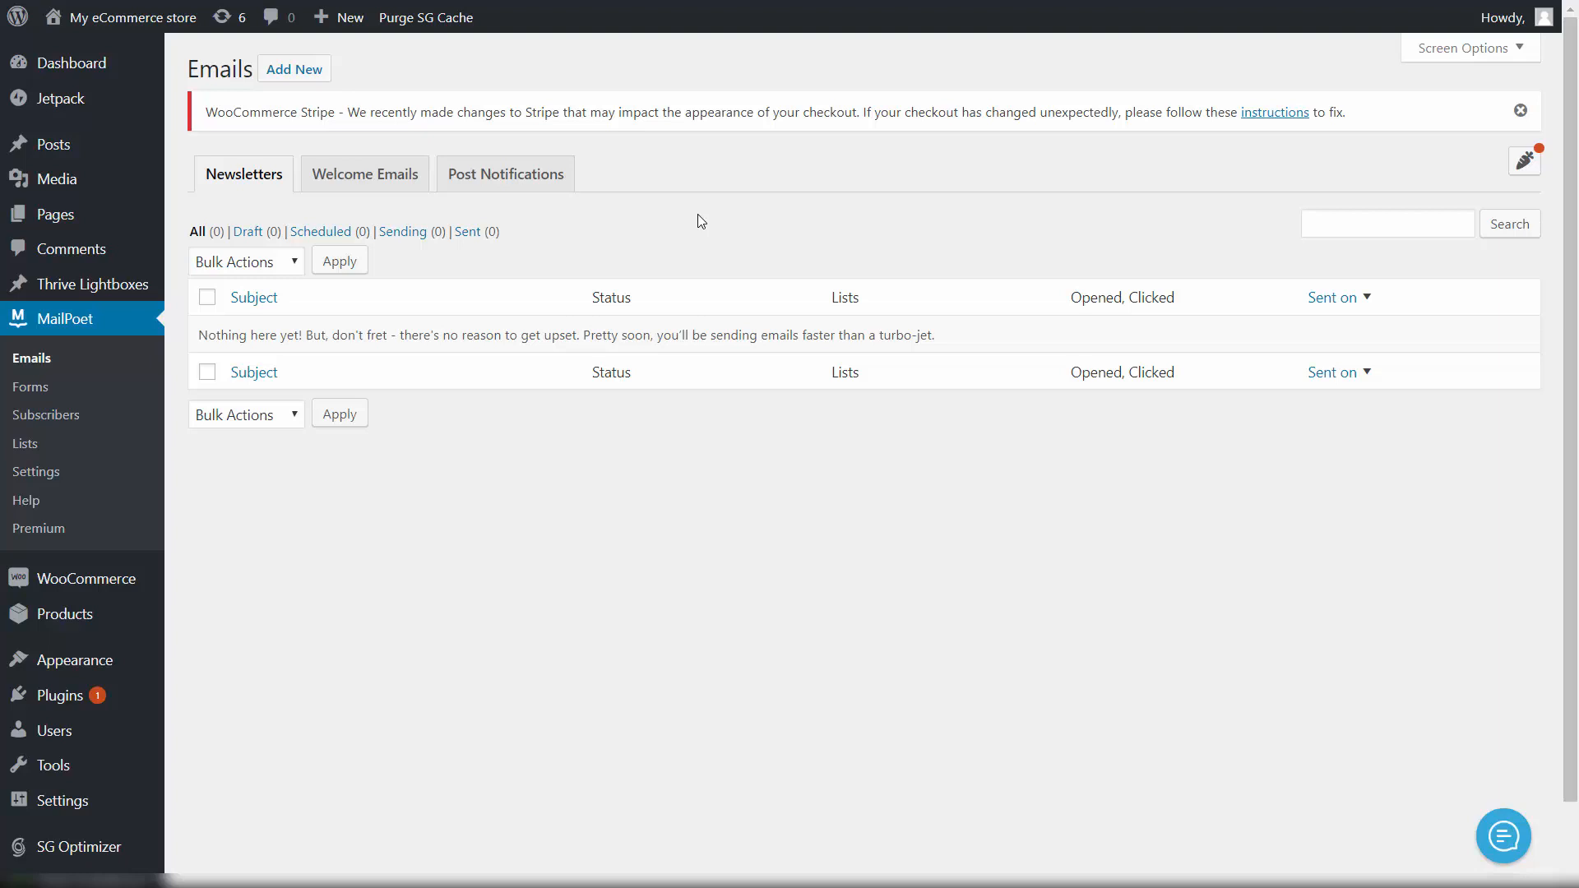
Step: View the Welcome Emails tab, then start a new email to see the email types
left_click(390, 189)
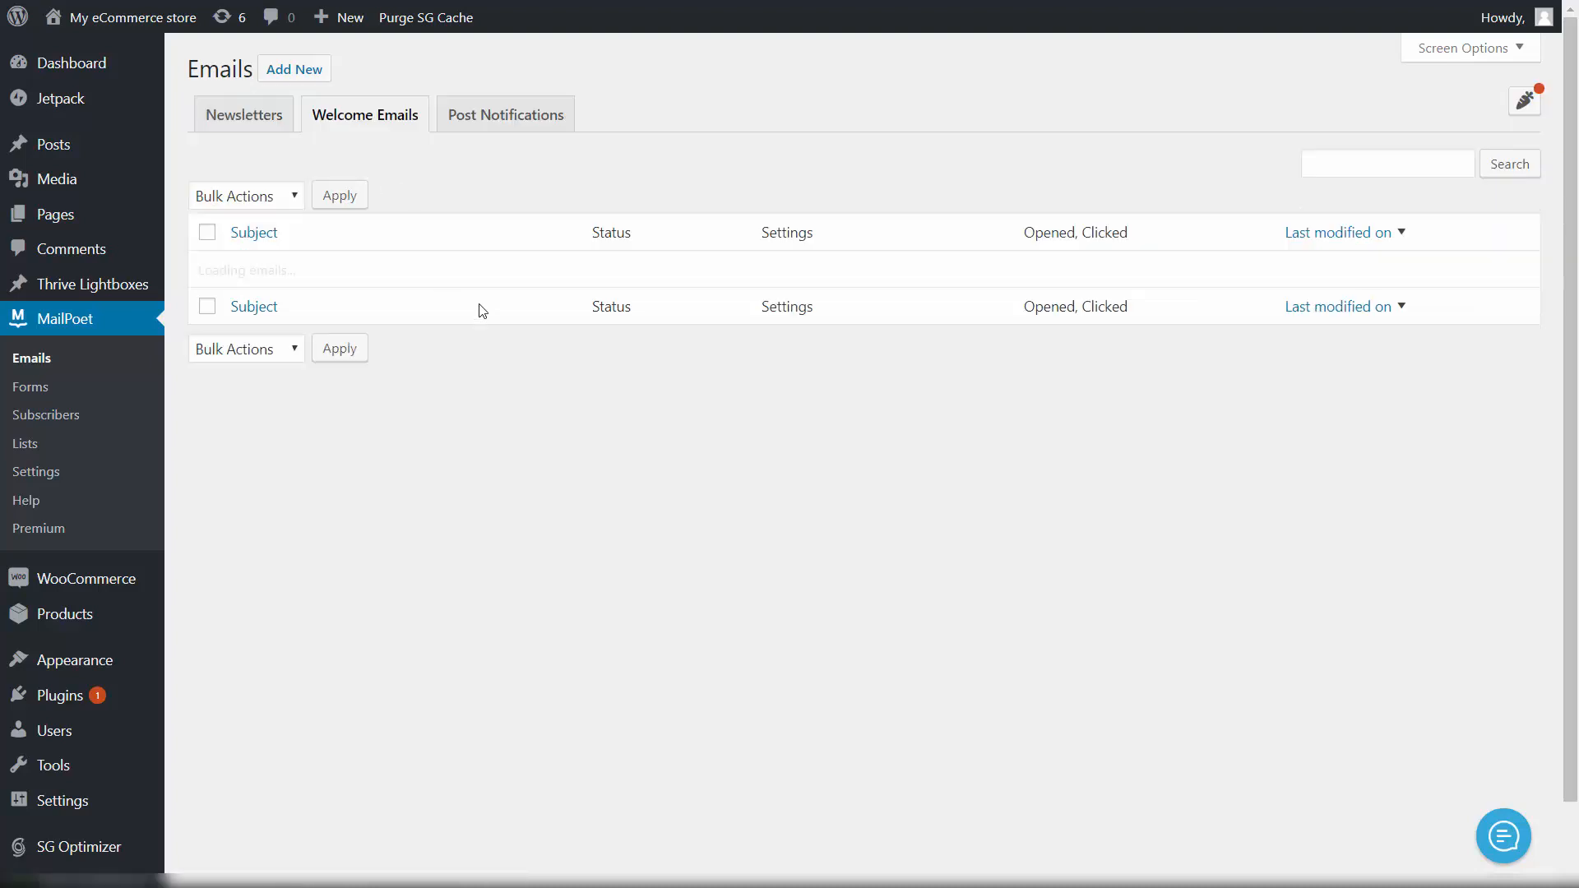
left_click(283, 70)
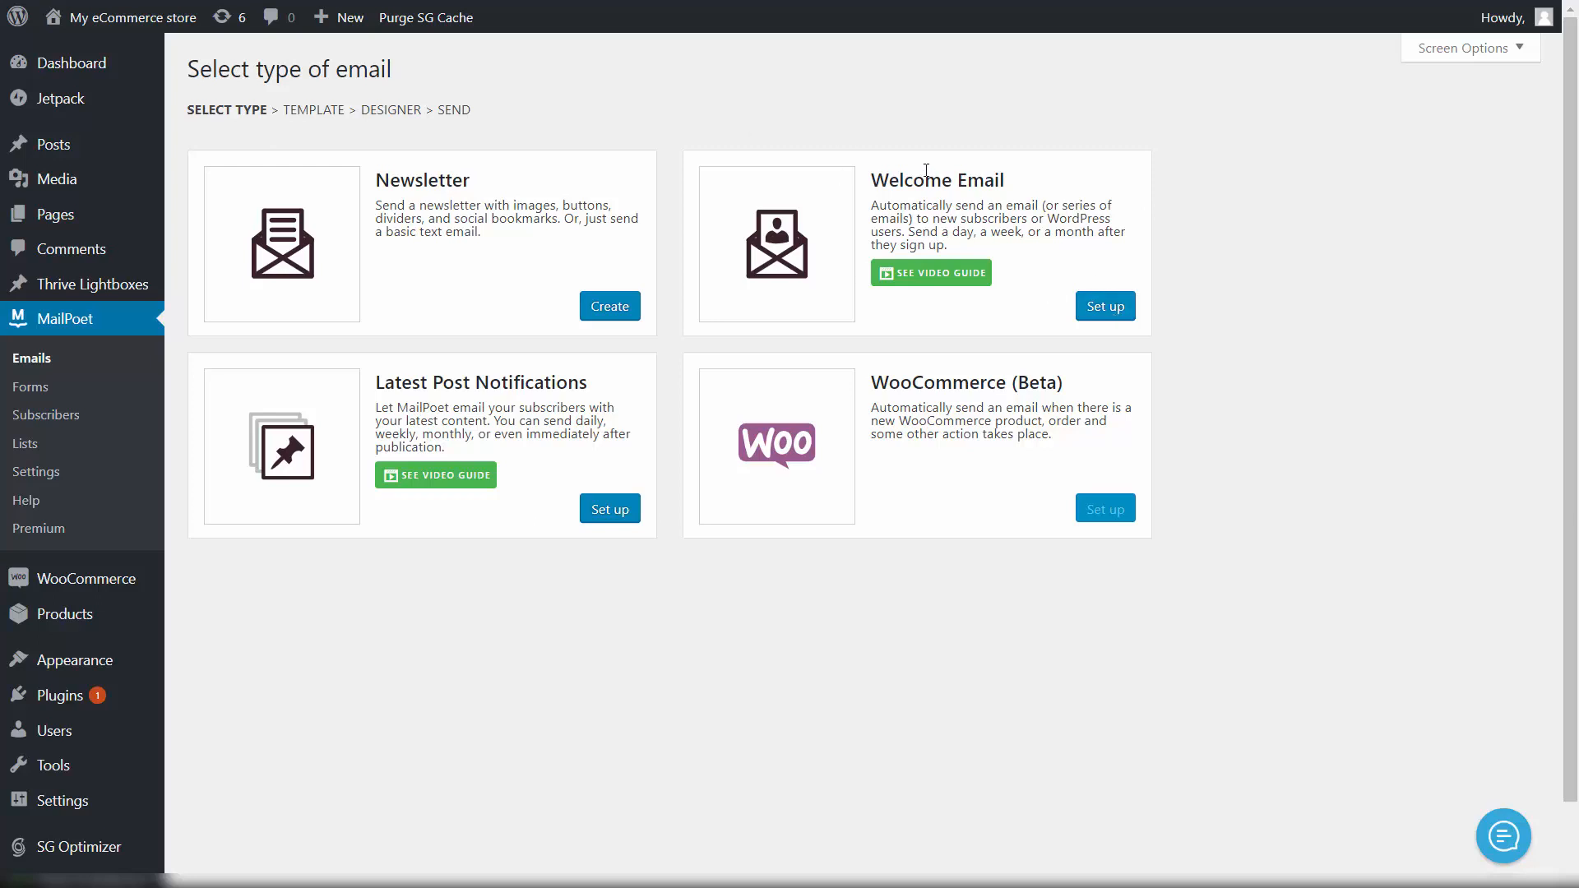
Step: Set up a Welcome Email sent immediately when someone subscribes to My leads list
left_click(1107, 309)
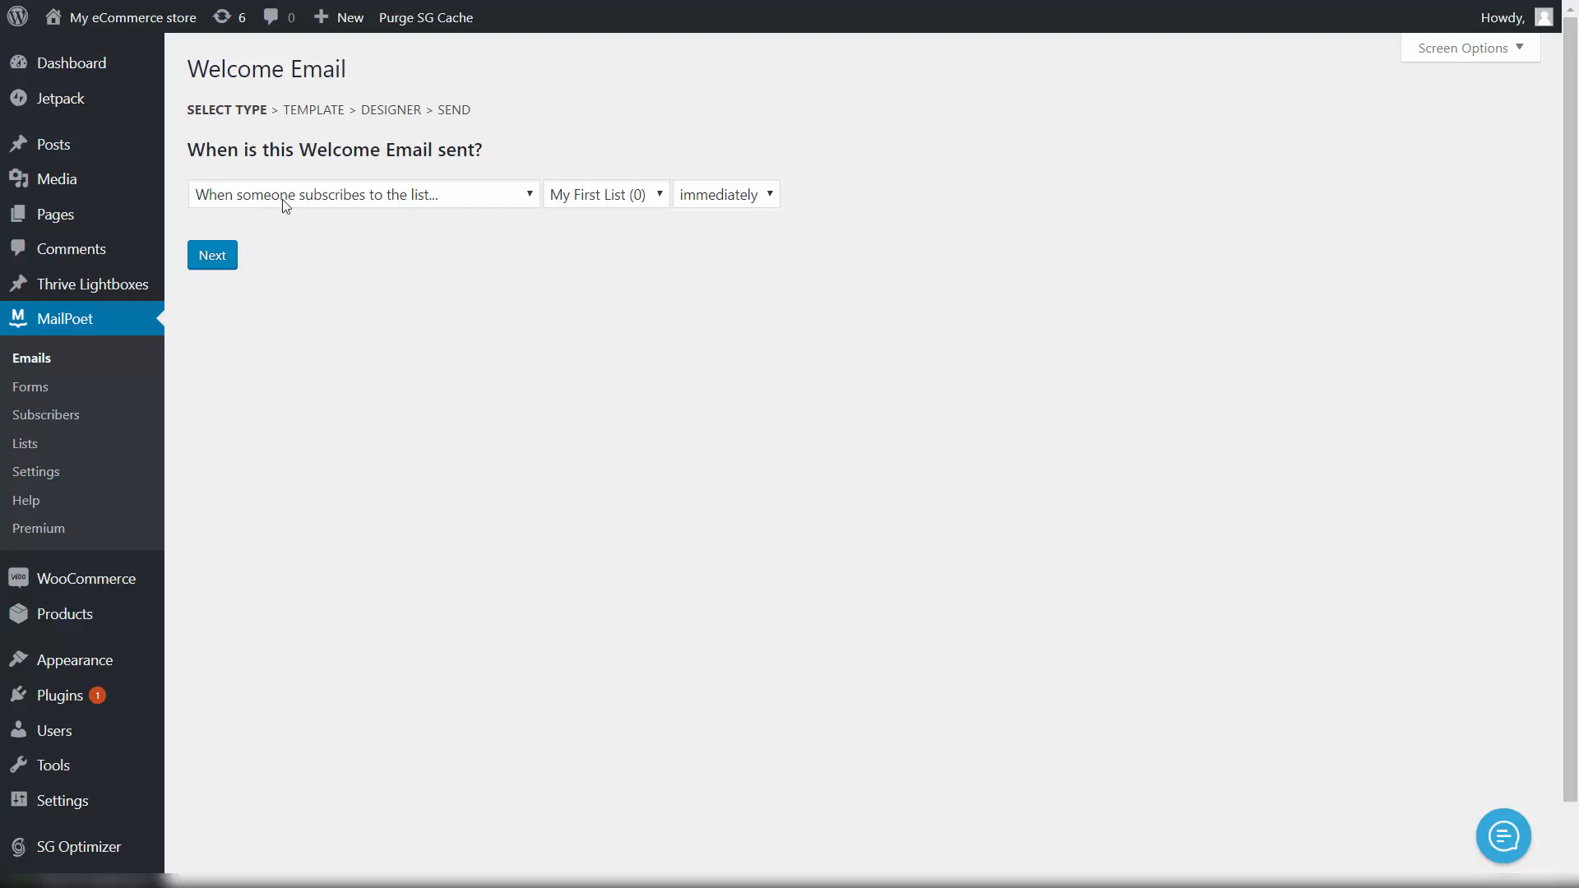
left_click(453, 200)
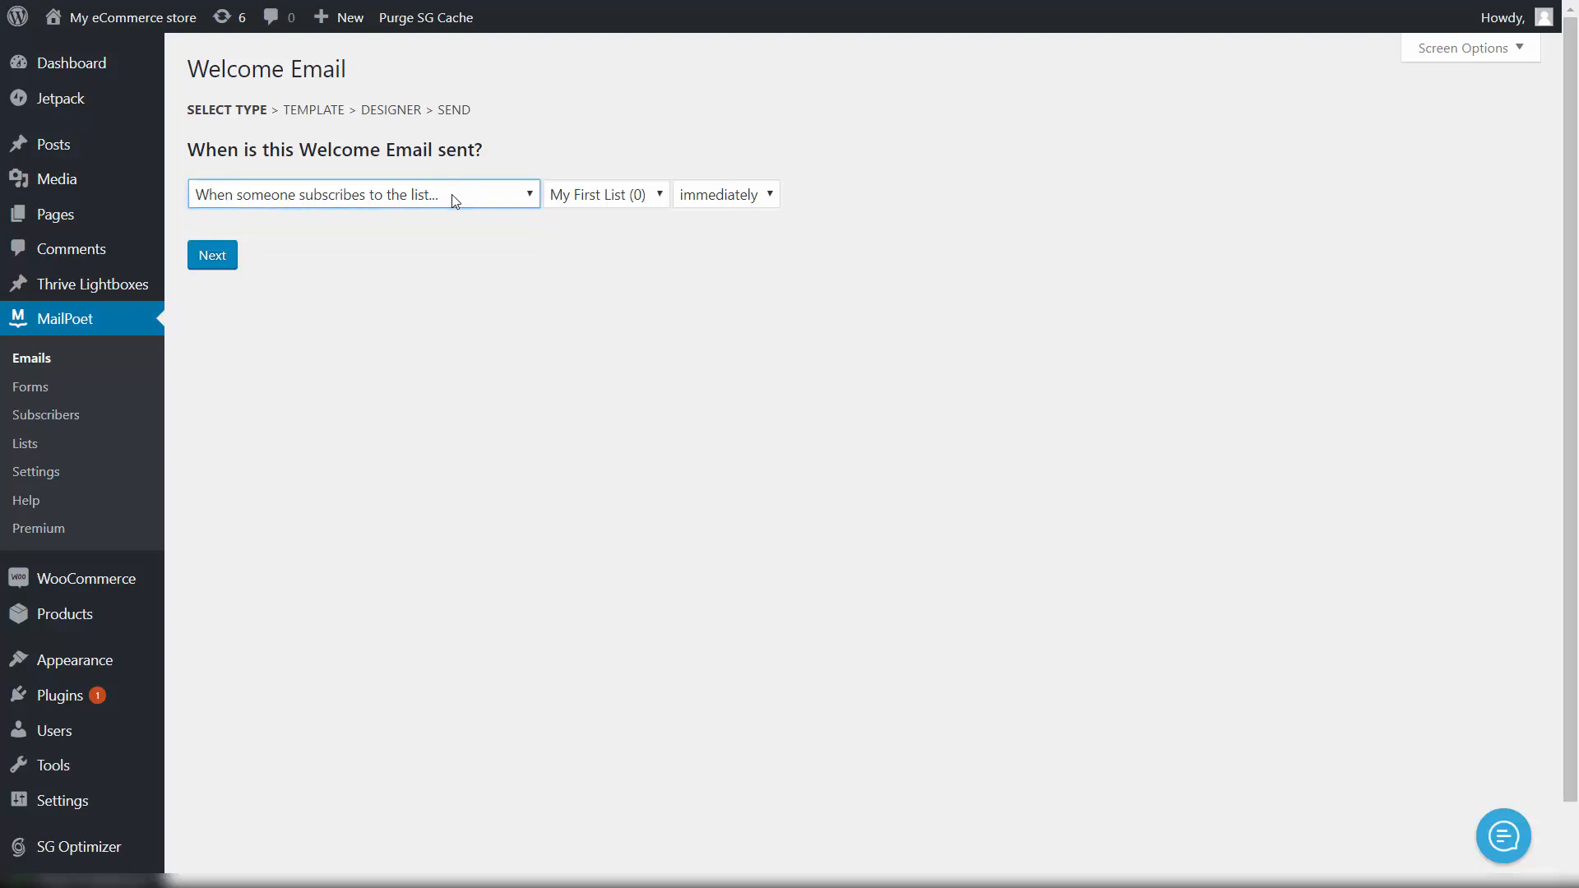
left_click(620, 202)
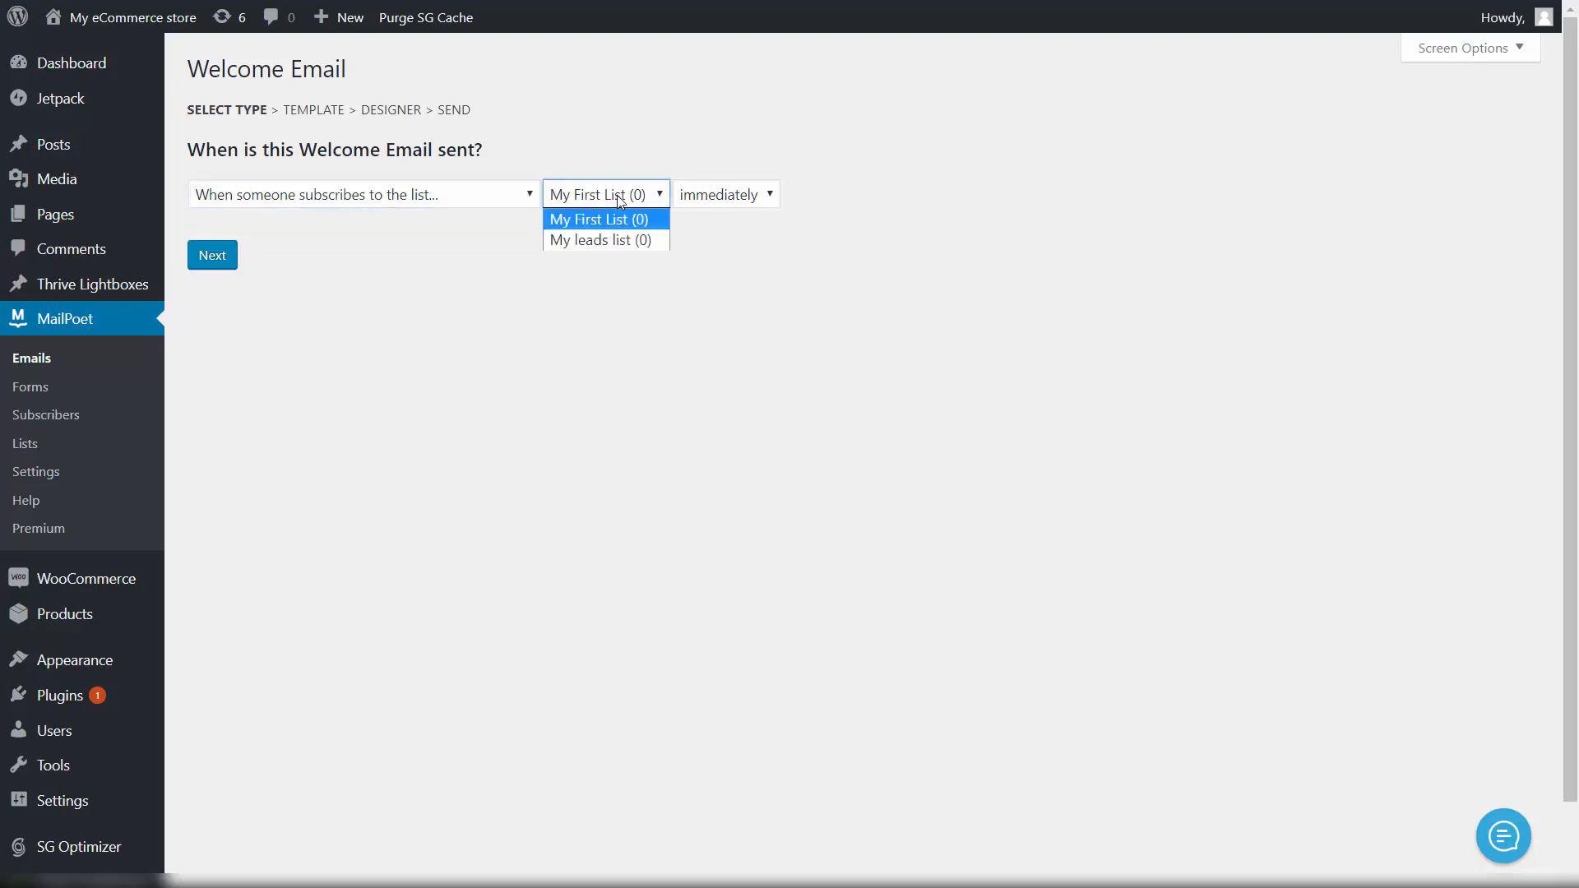
left_click(621, 238)
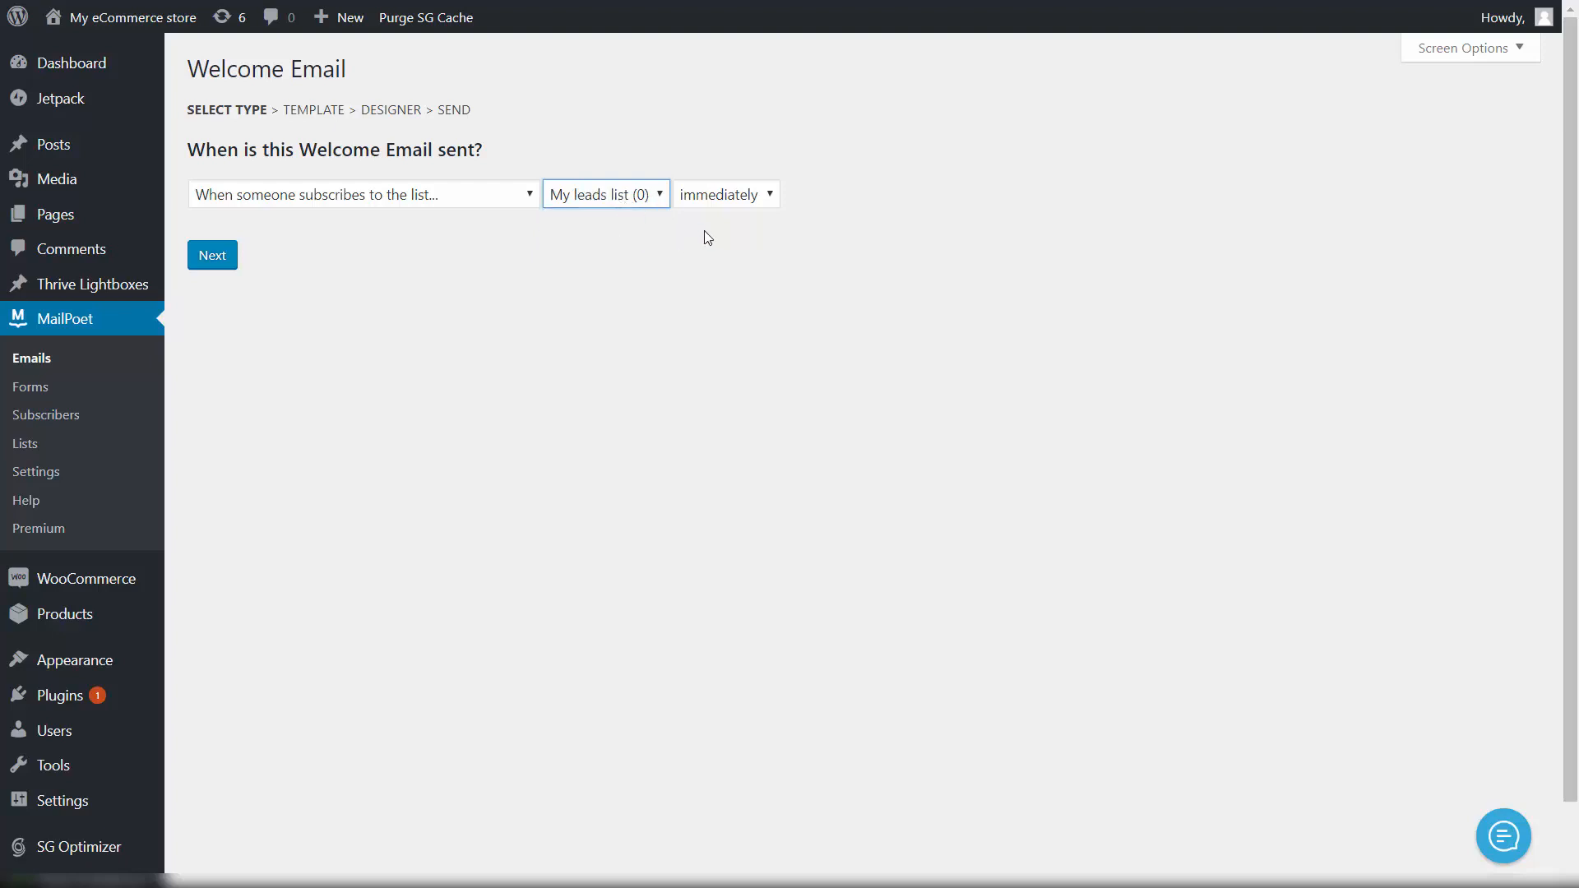
left_click(722, 206)
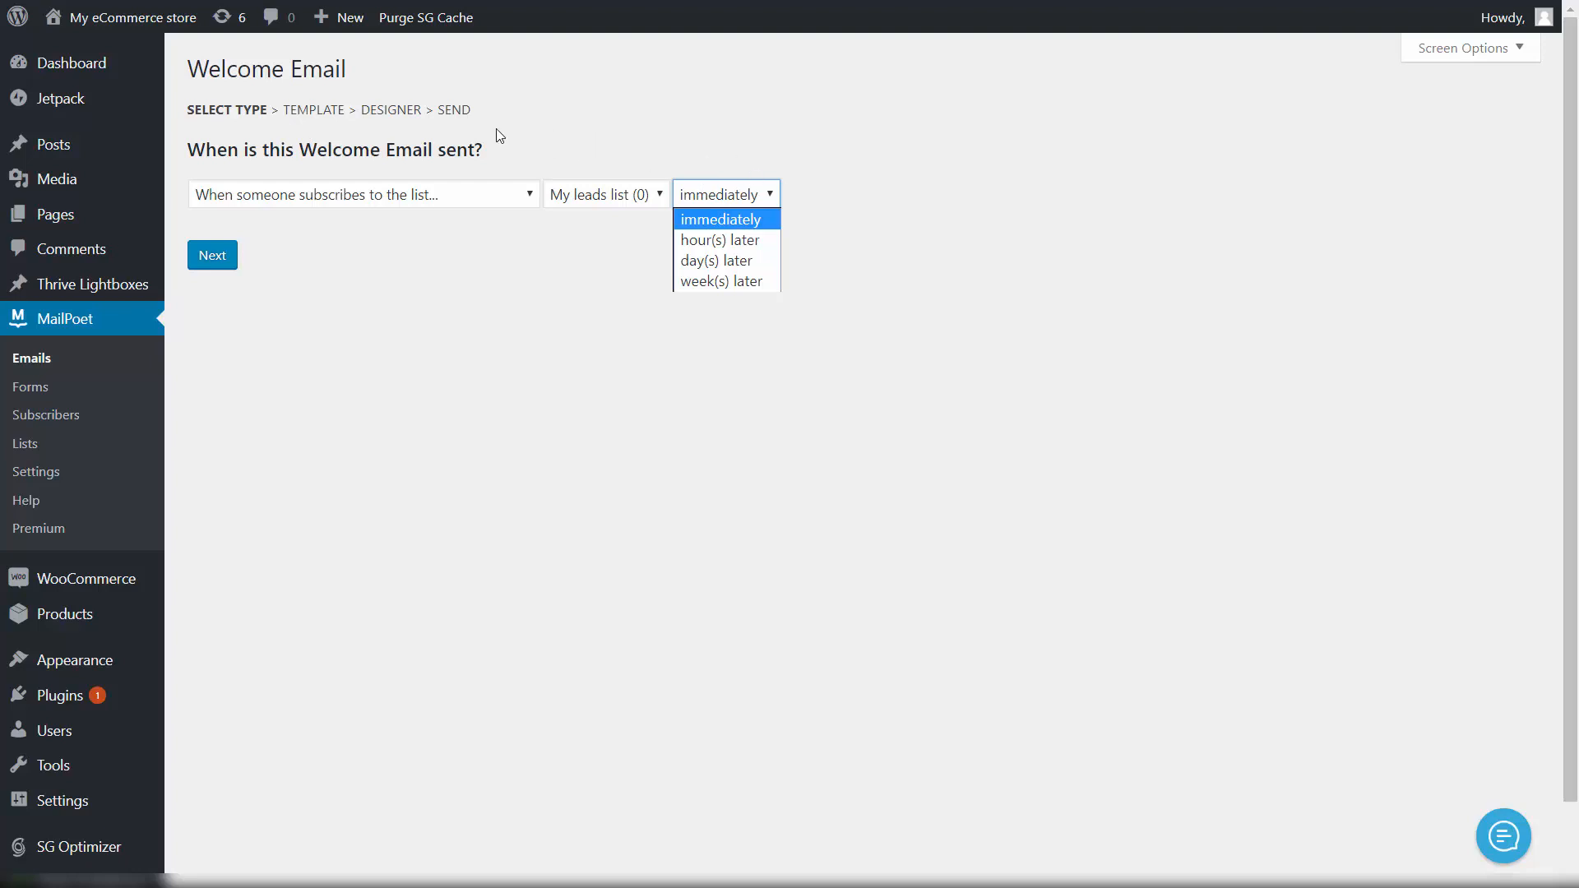
left_click(718, 225)
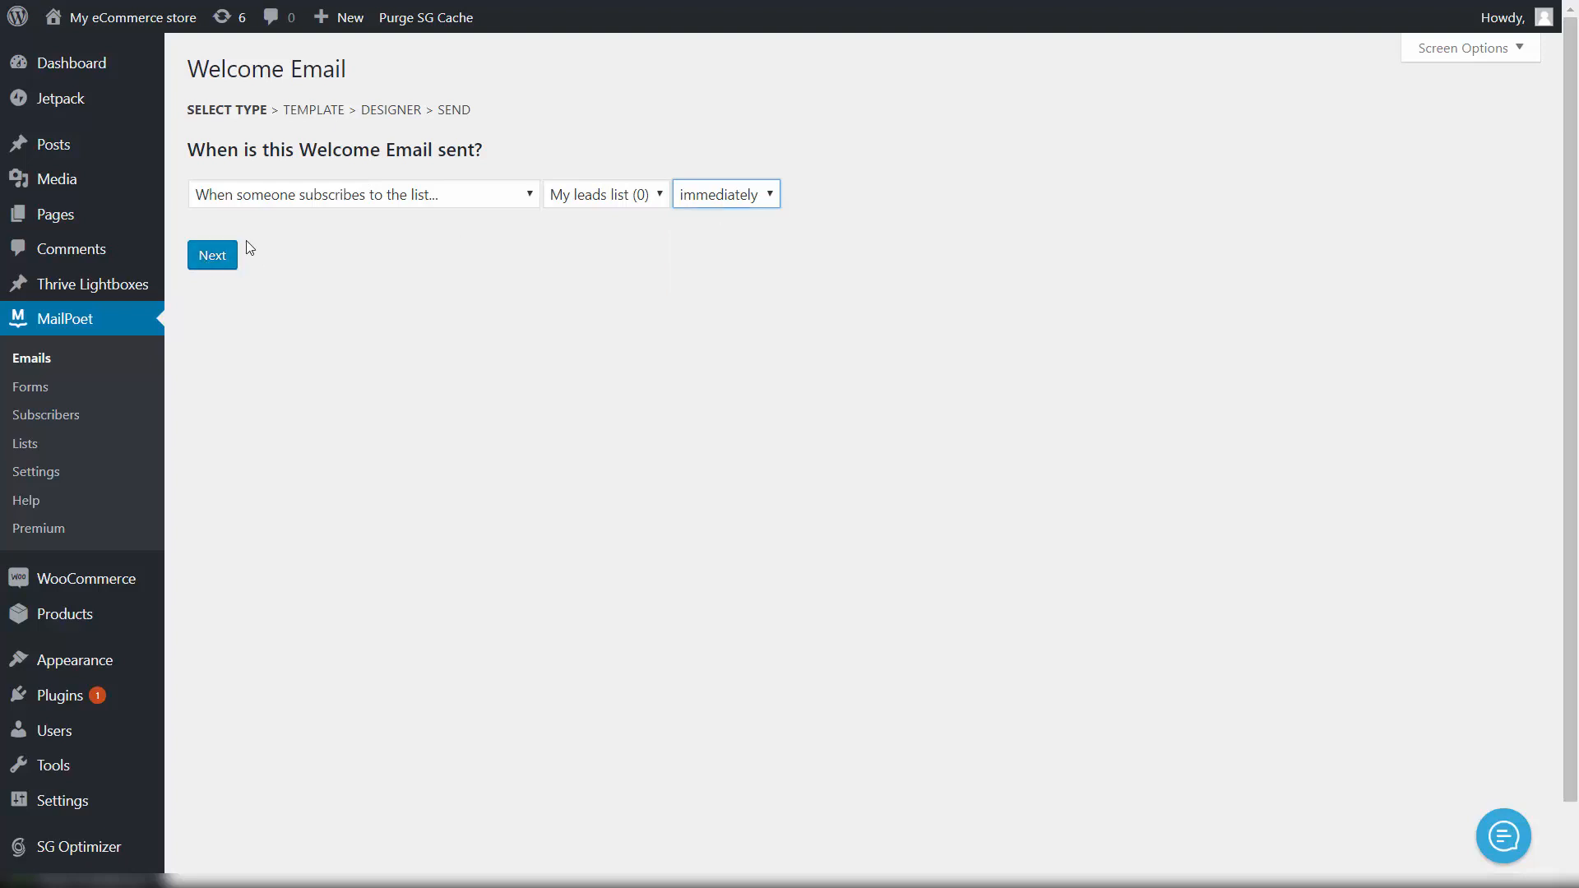
left_click(221, 260)
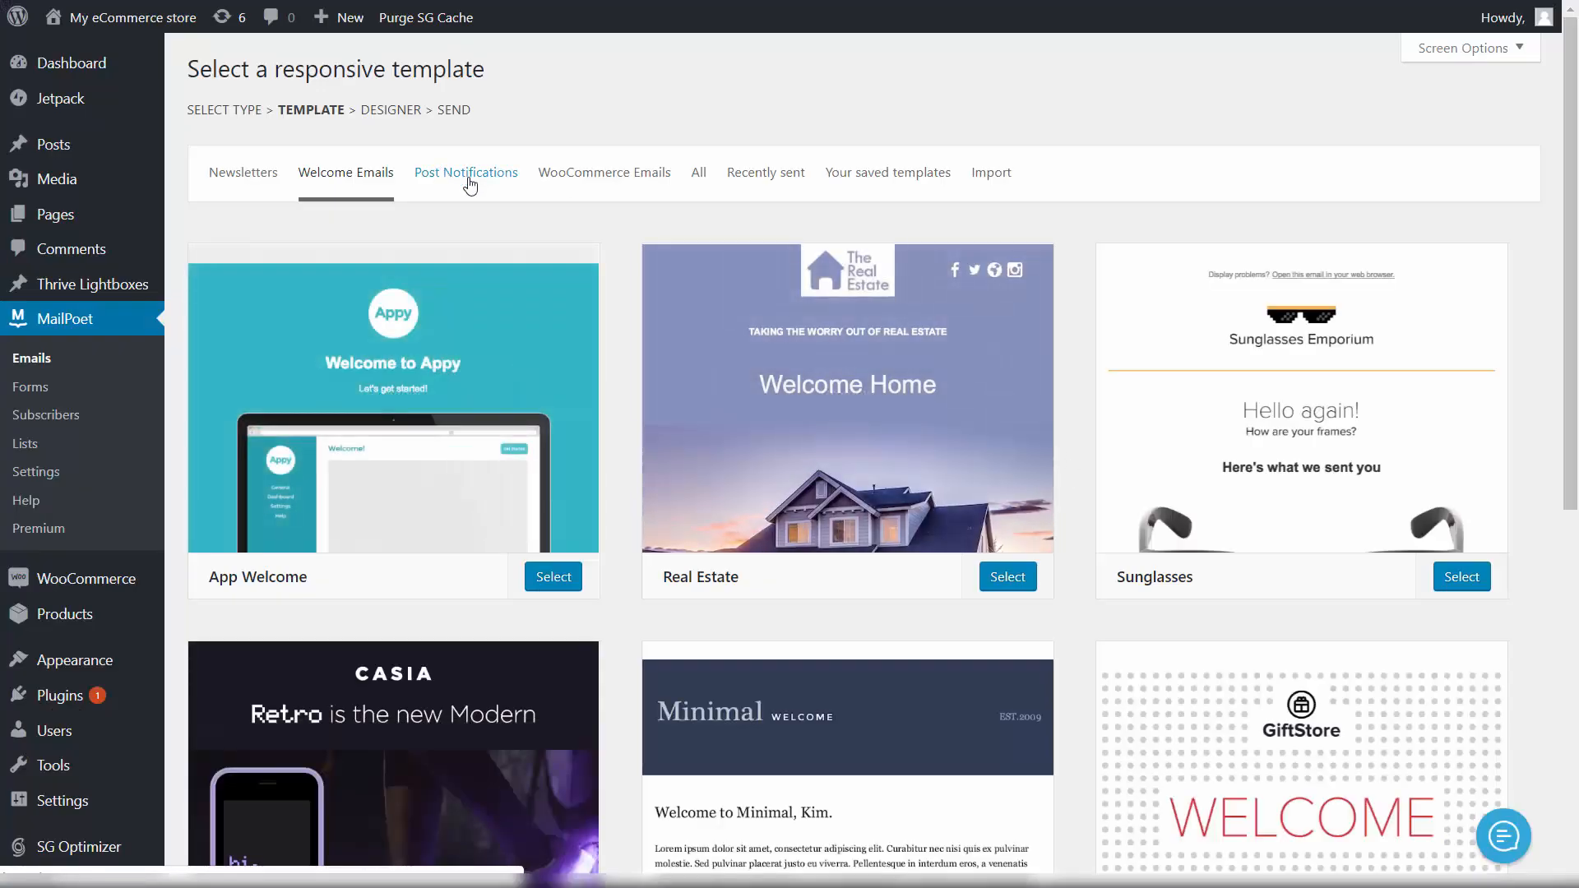
Step: Browse the welcome email template gallery and select the Minimal template
scroll(811, 310, "down", 8)
scroll(987, 354, "up", 2)
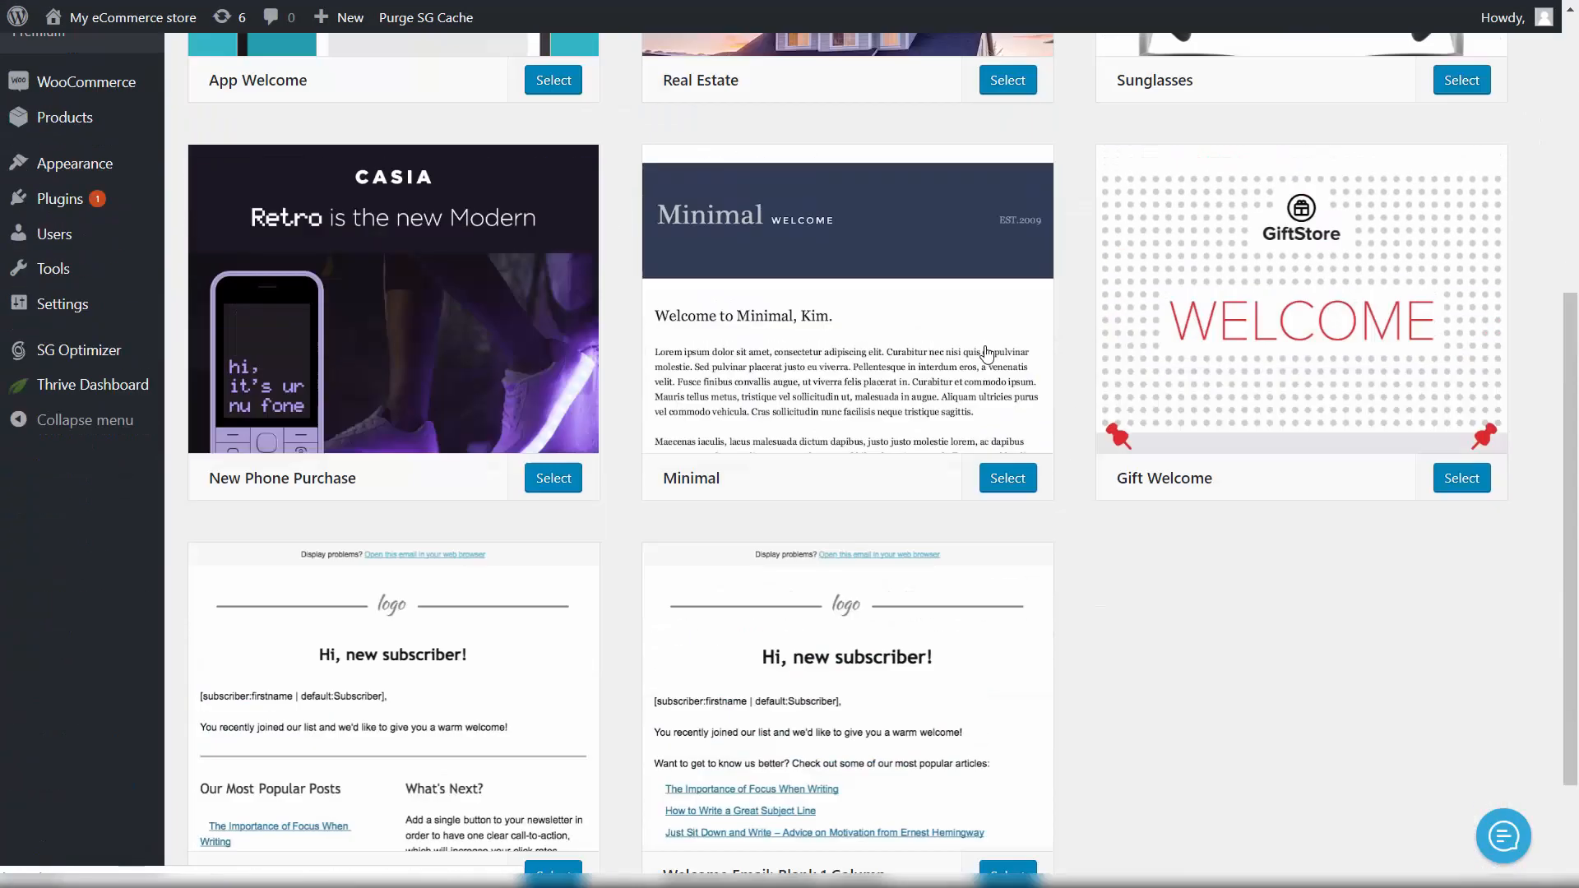
scroll(987, 354, "up", 6)
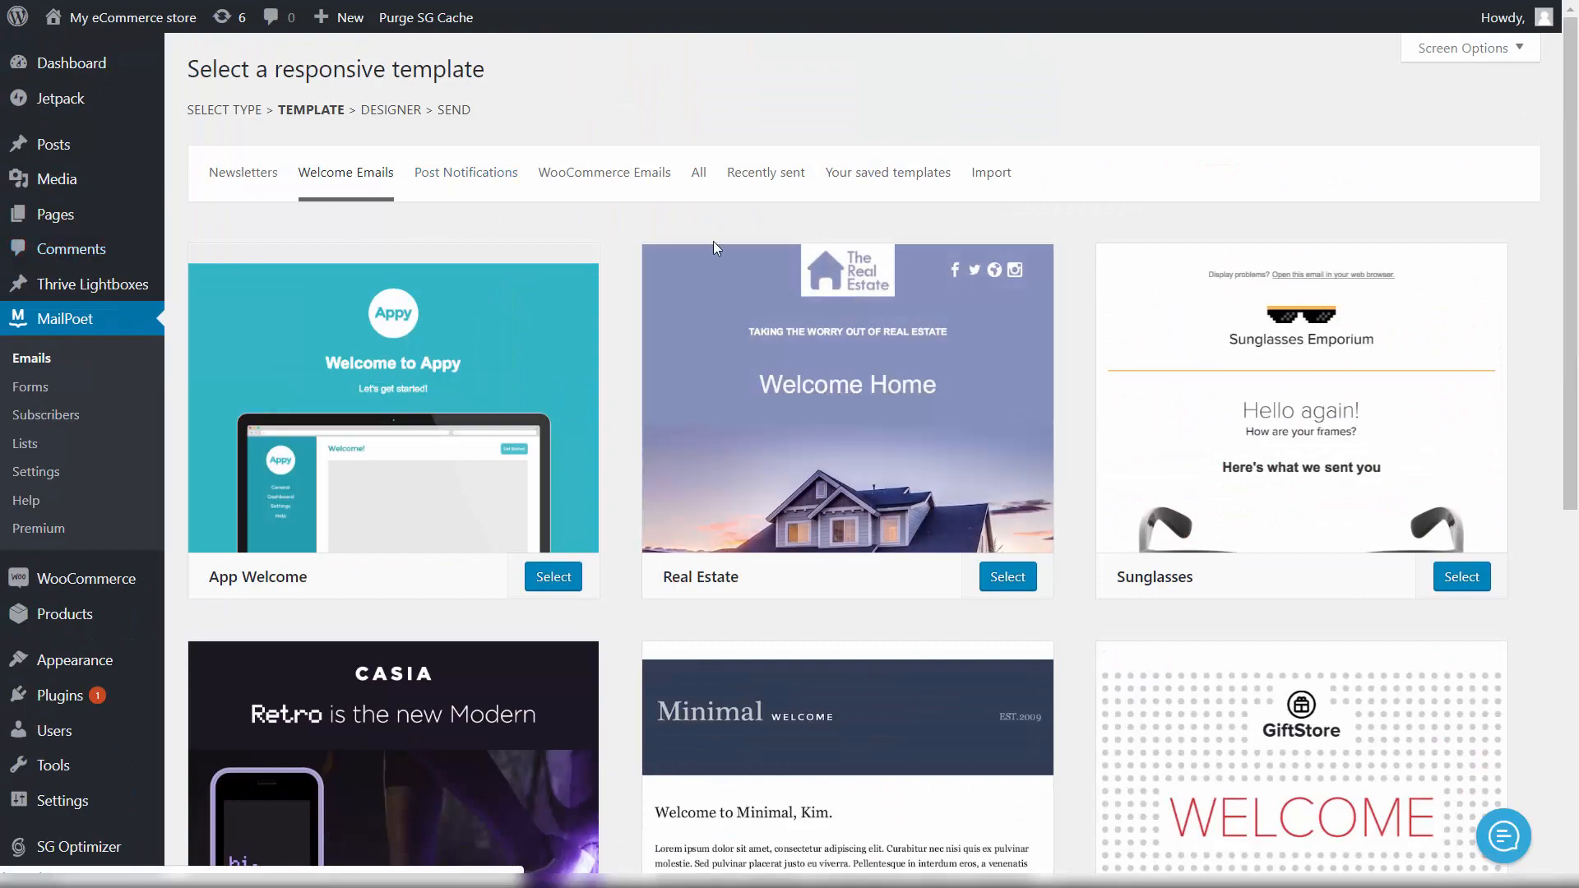
scroll(699, 345, "down", 8)
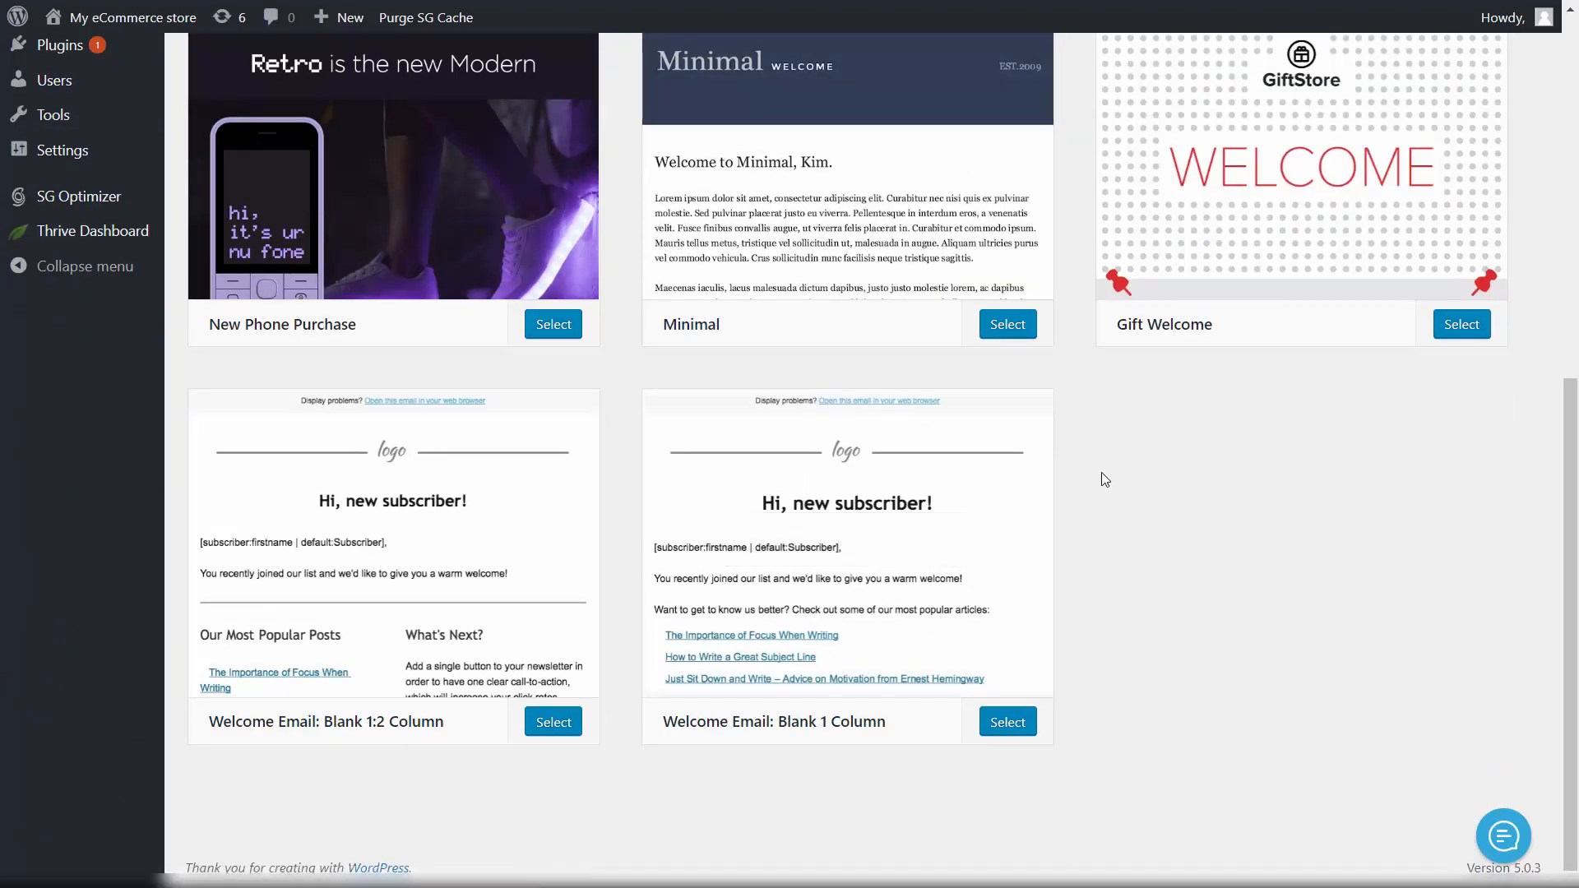
scroll(1104, 480, "up", 8)
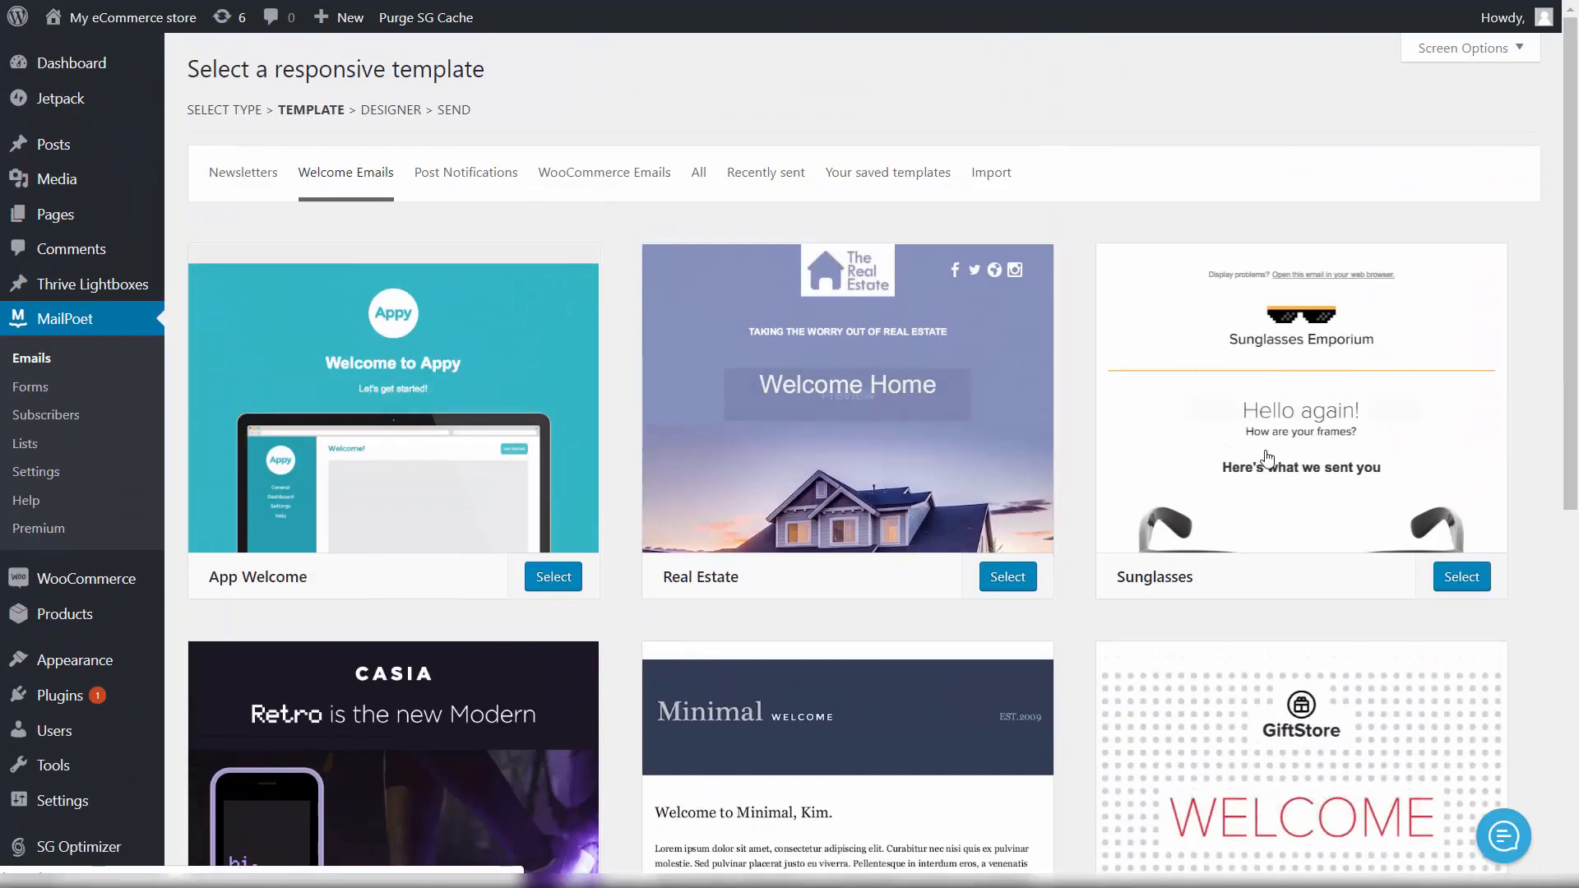
scroll(1234, 374, "down", 3)
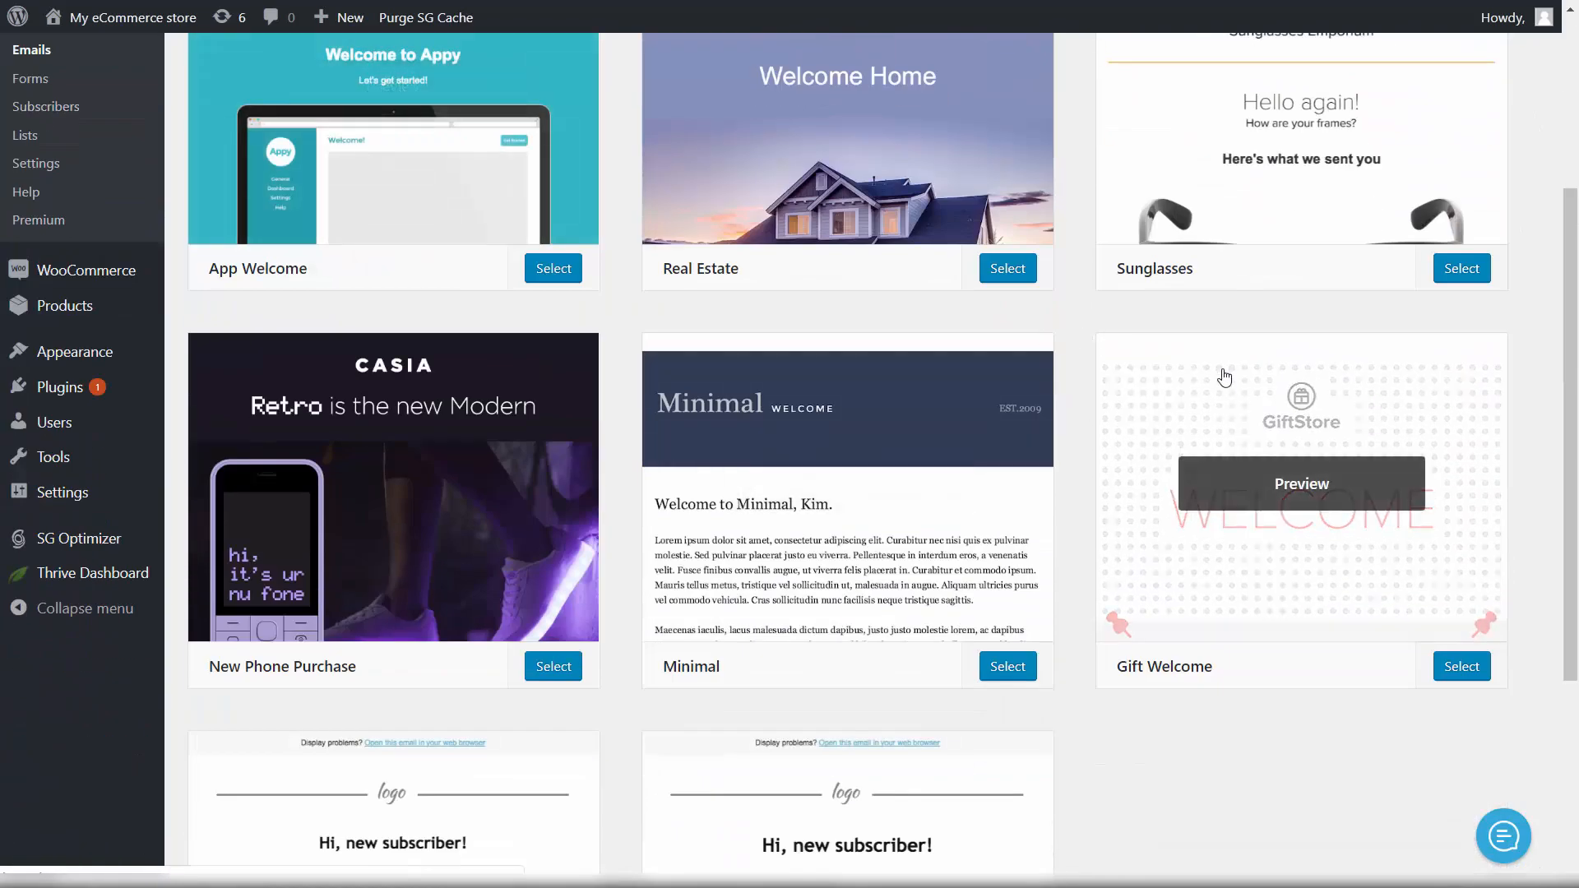
scroll(1070, 393, "down", 2)
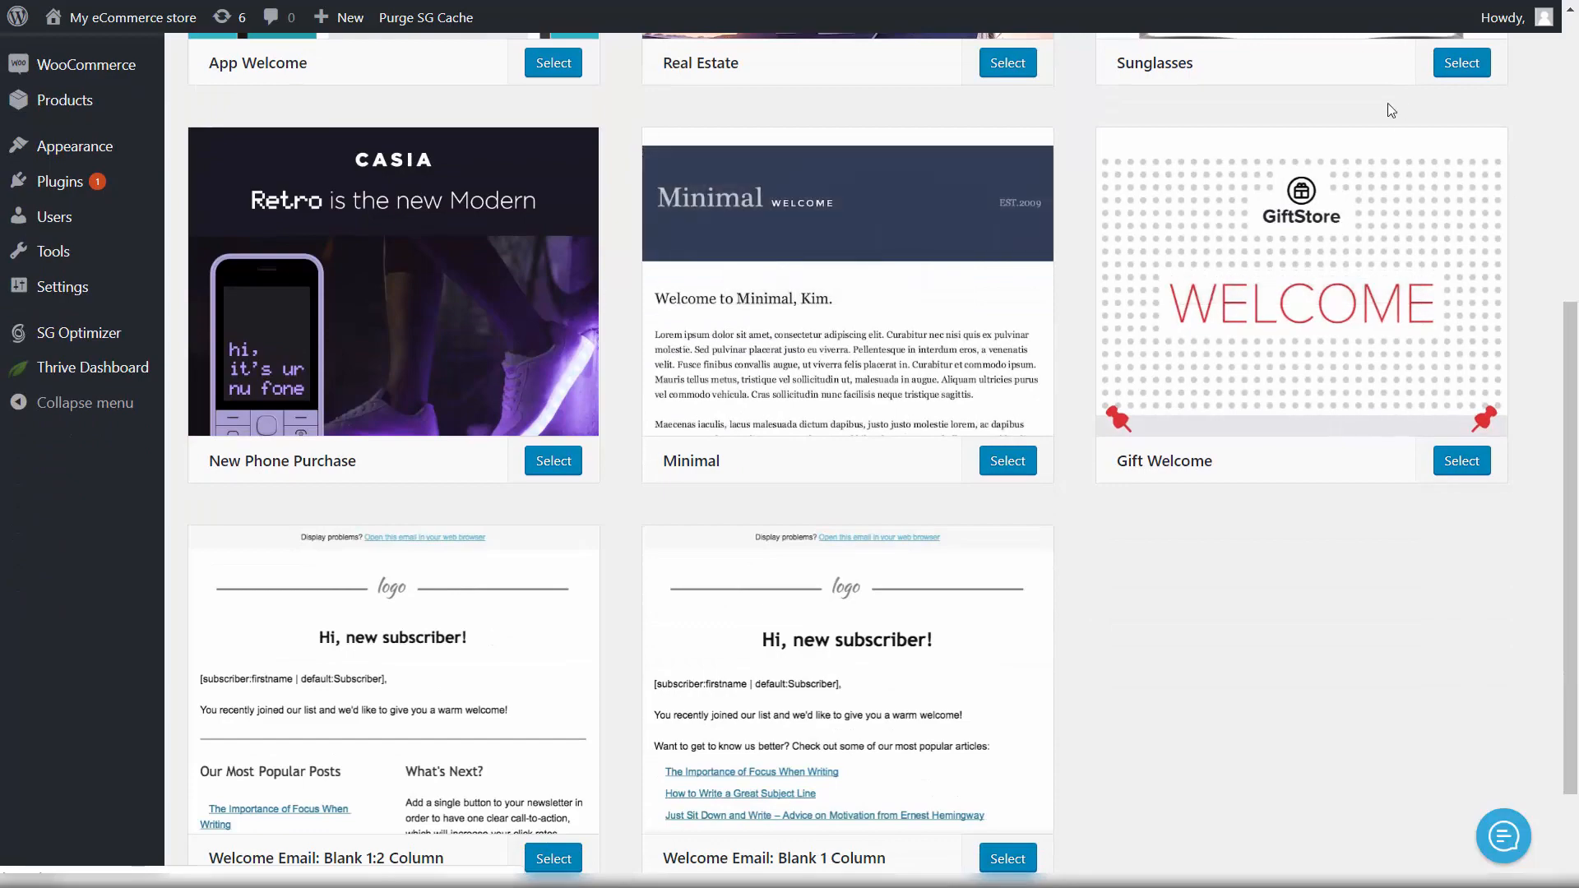
scroll(1390, 115, "up", 2)
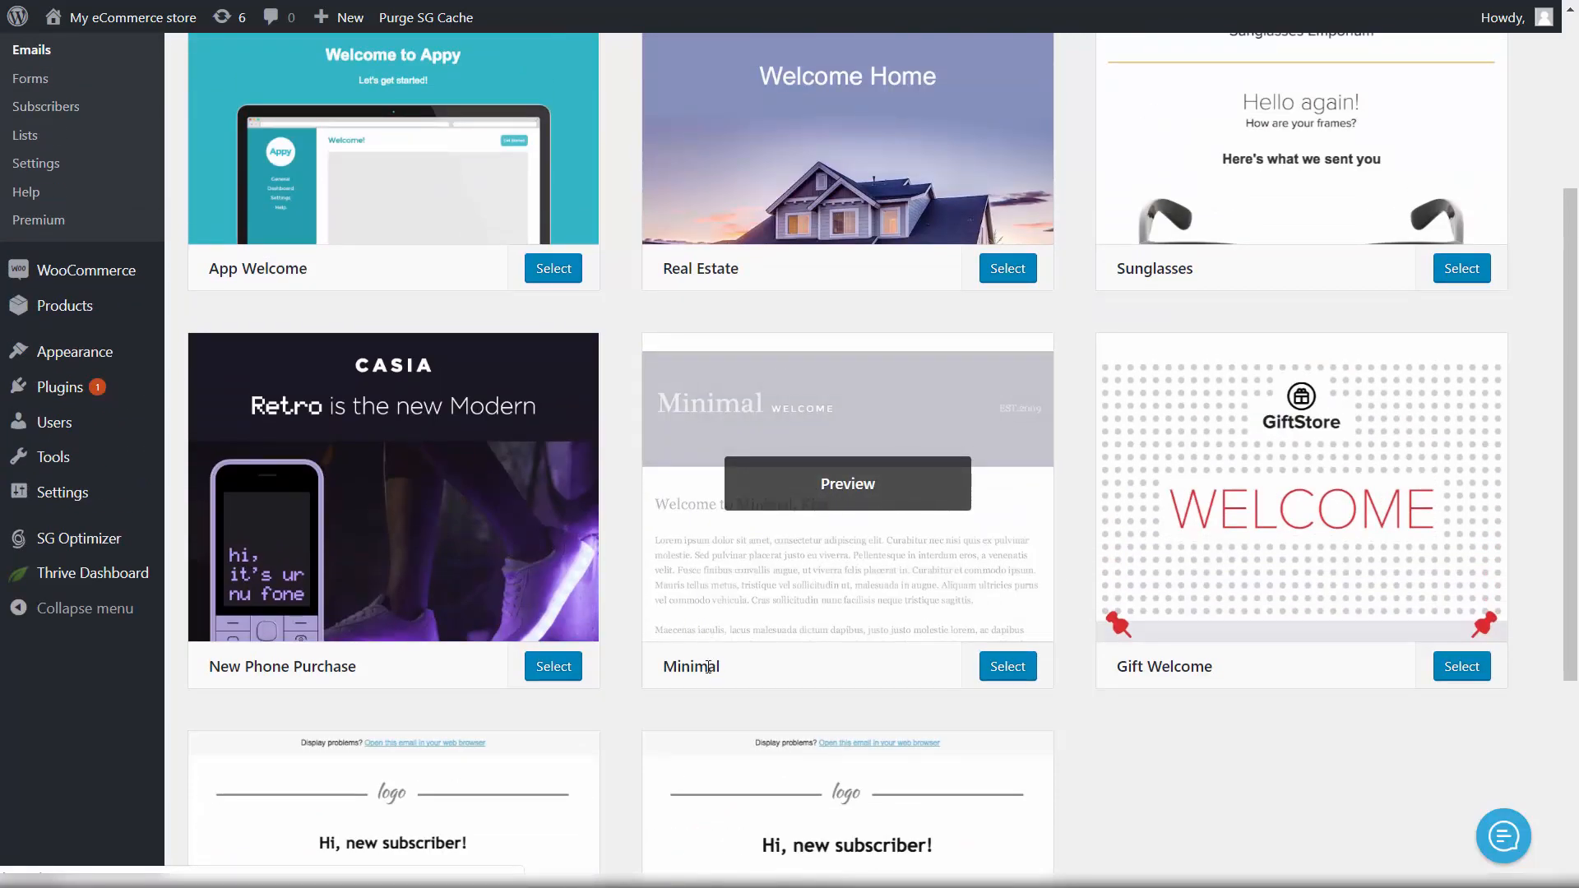
left_click(1018, 675)
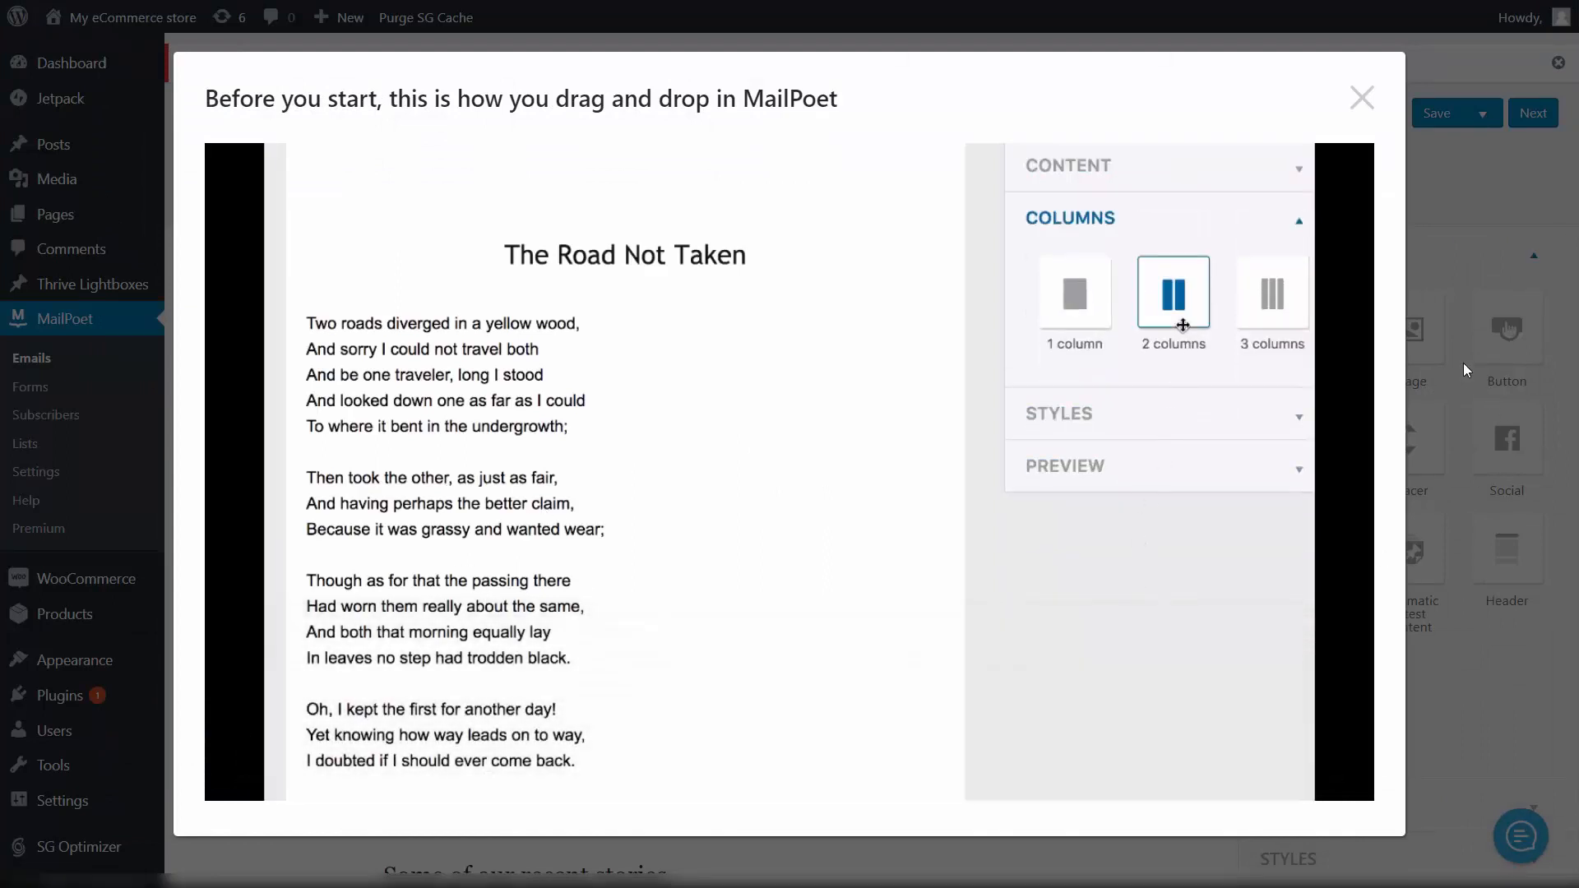
Step: Close the drag-and-drop tutorial video and look over the Minimal email
left_click(1463, 363)
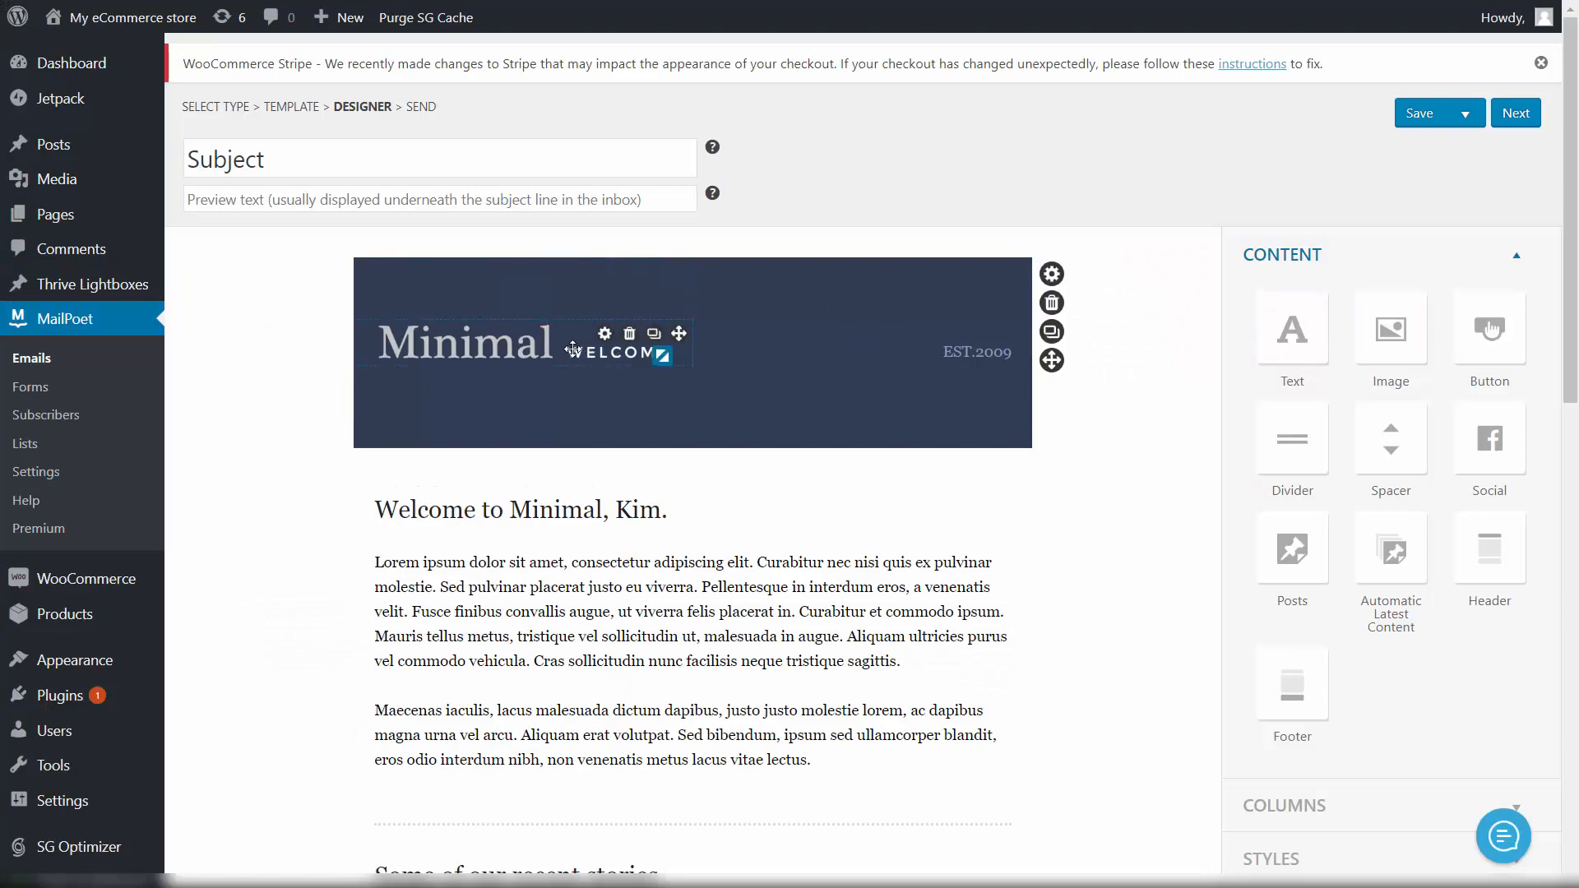
scroll(450, 344, "down", 13)
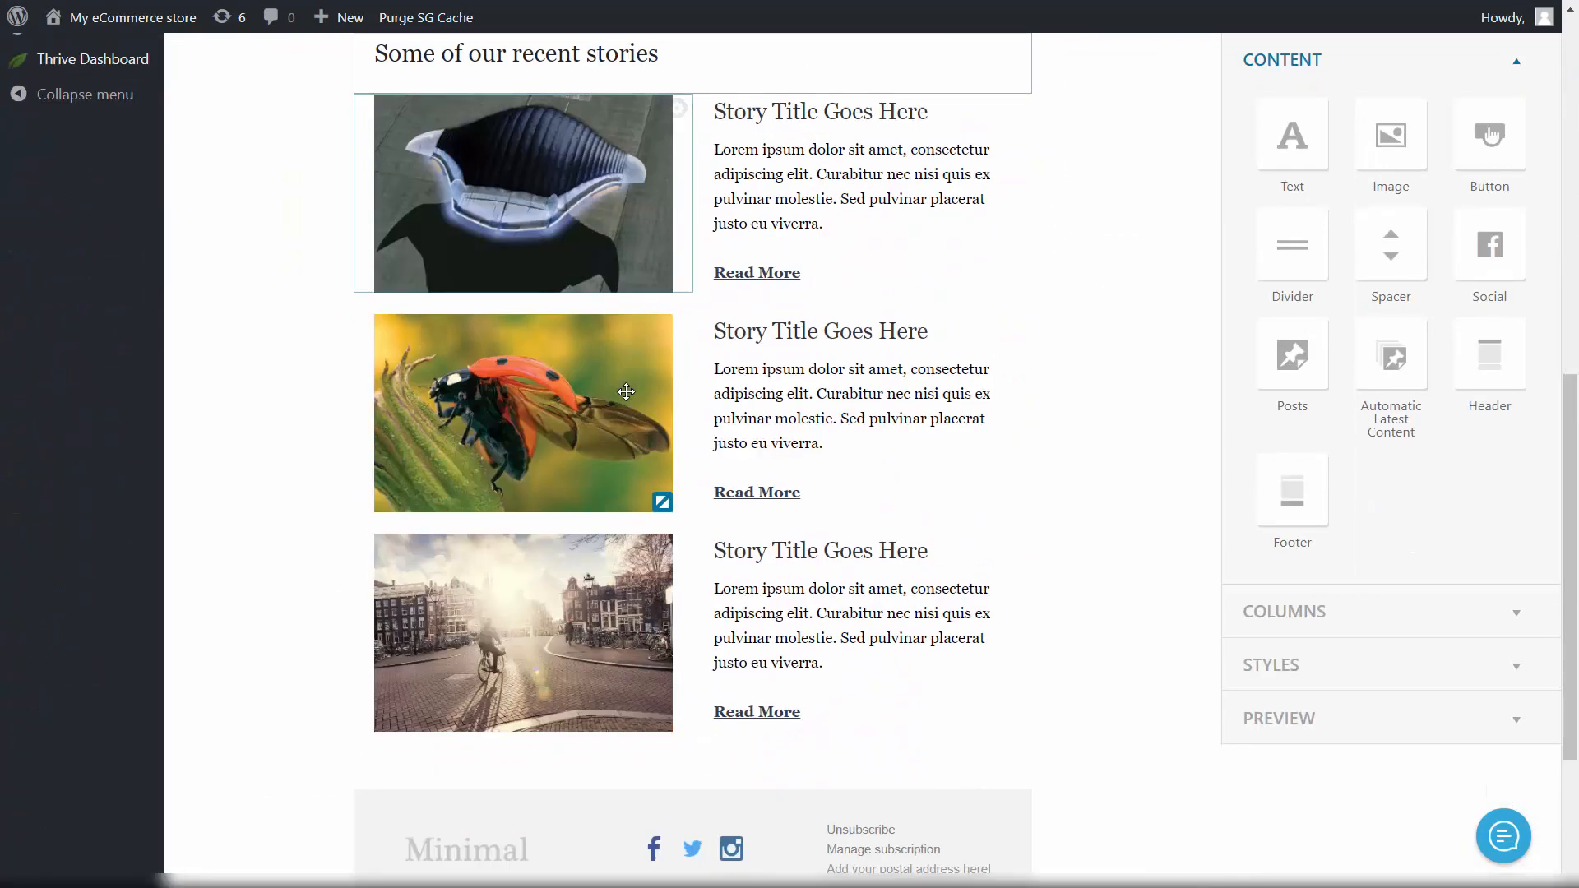
scroll(661, 528, "up", 12)
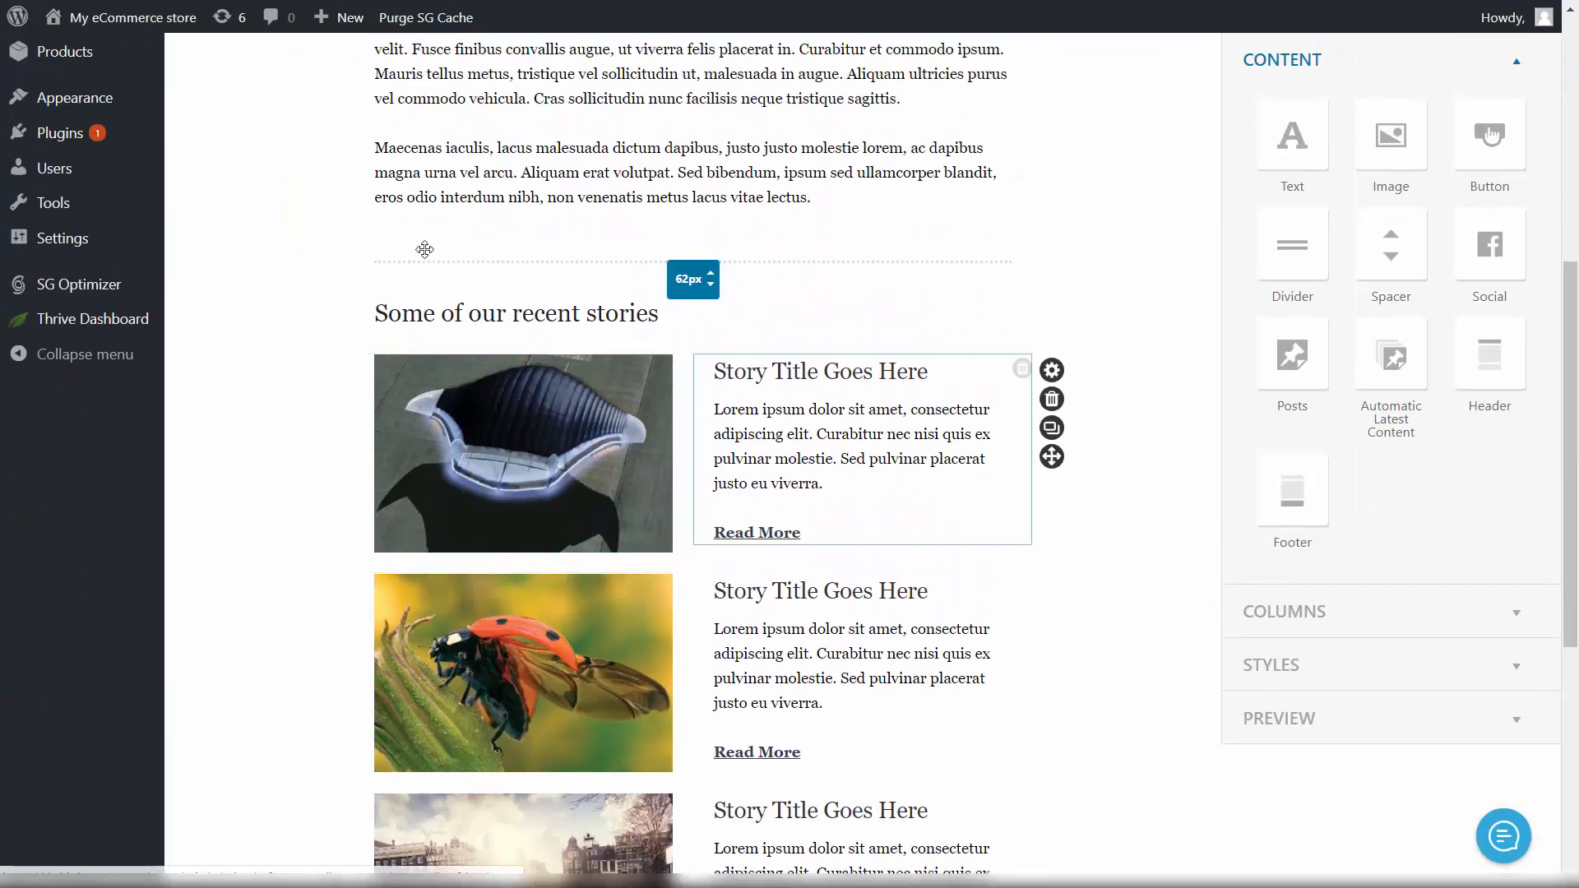
scroll(501, 247, "up", 3)
scroll(526, 222, "down", 6)
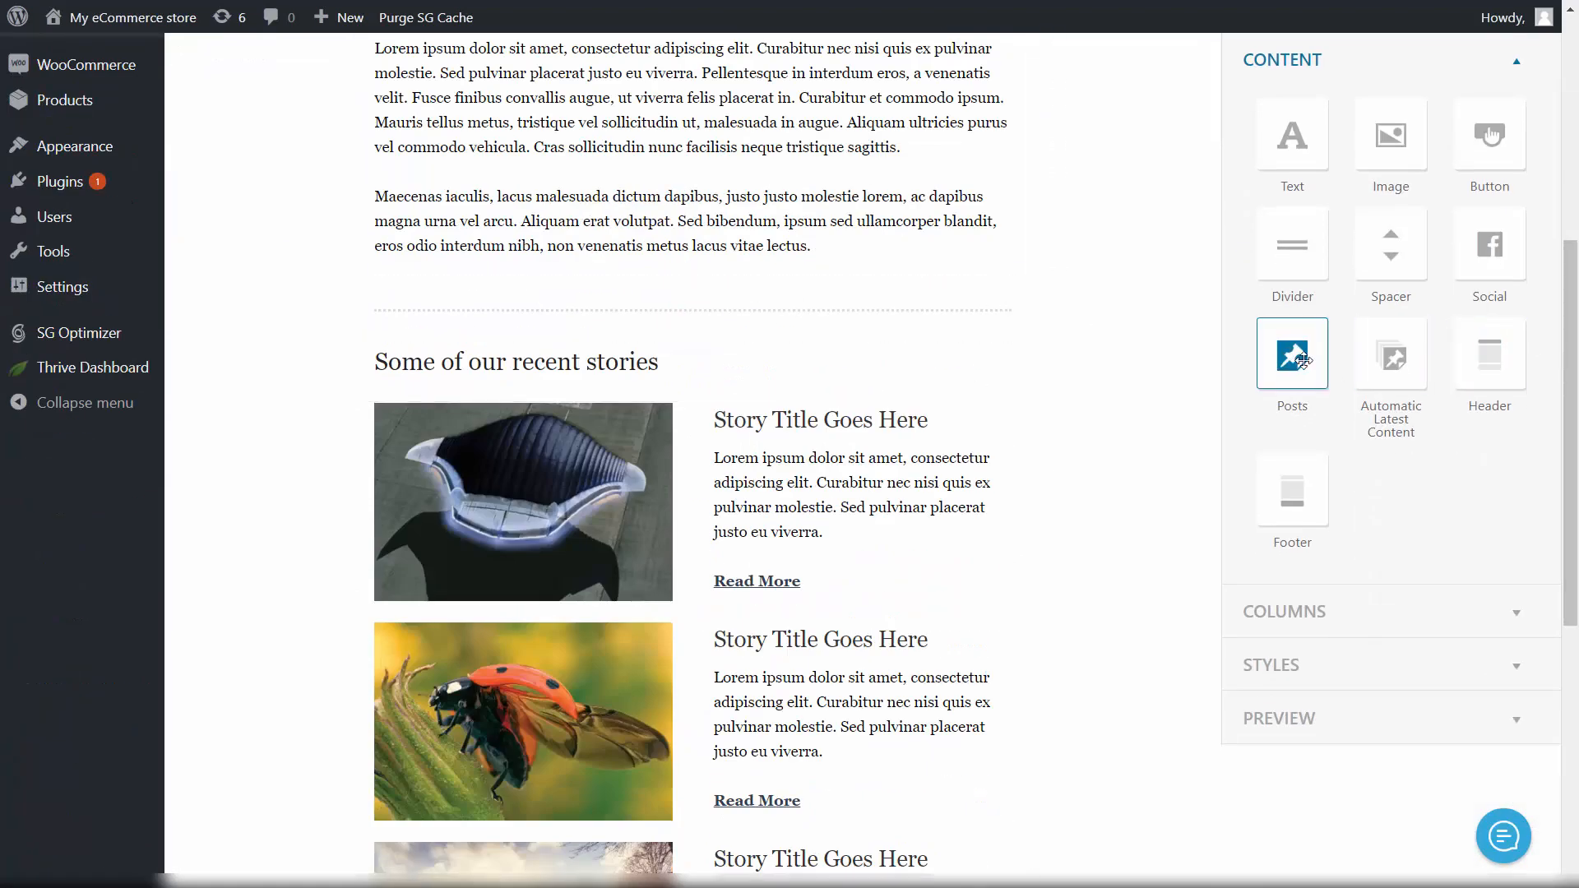
Step: Drop a Posts block under the recent stories heading, switch it to Products, and insert
left_click_drag(1304, 359, 691, 354)
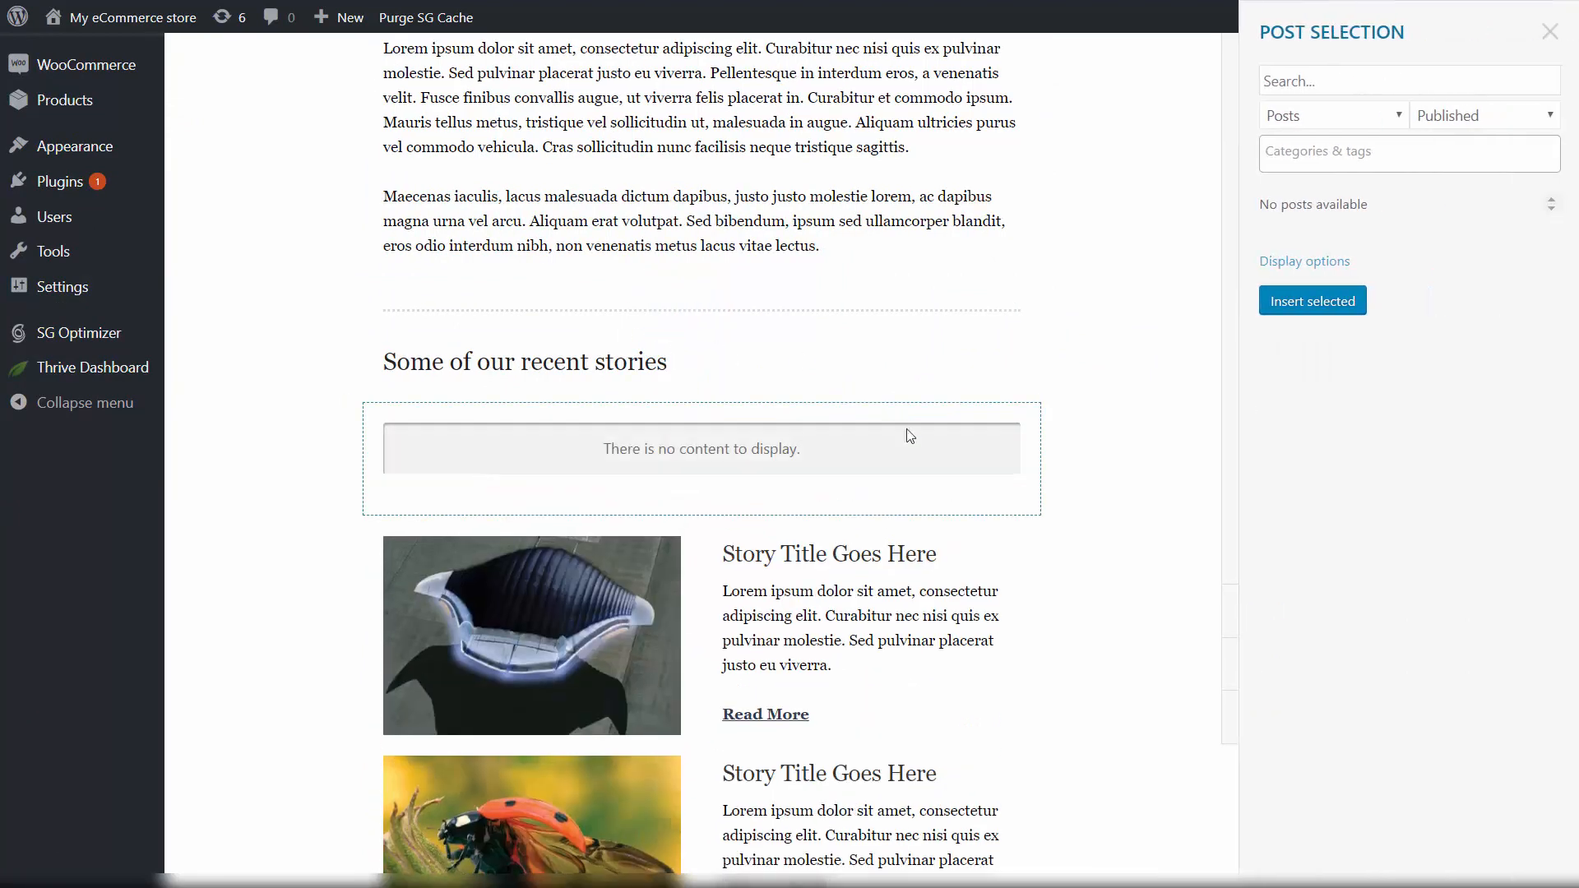
left_click(1376, 122)
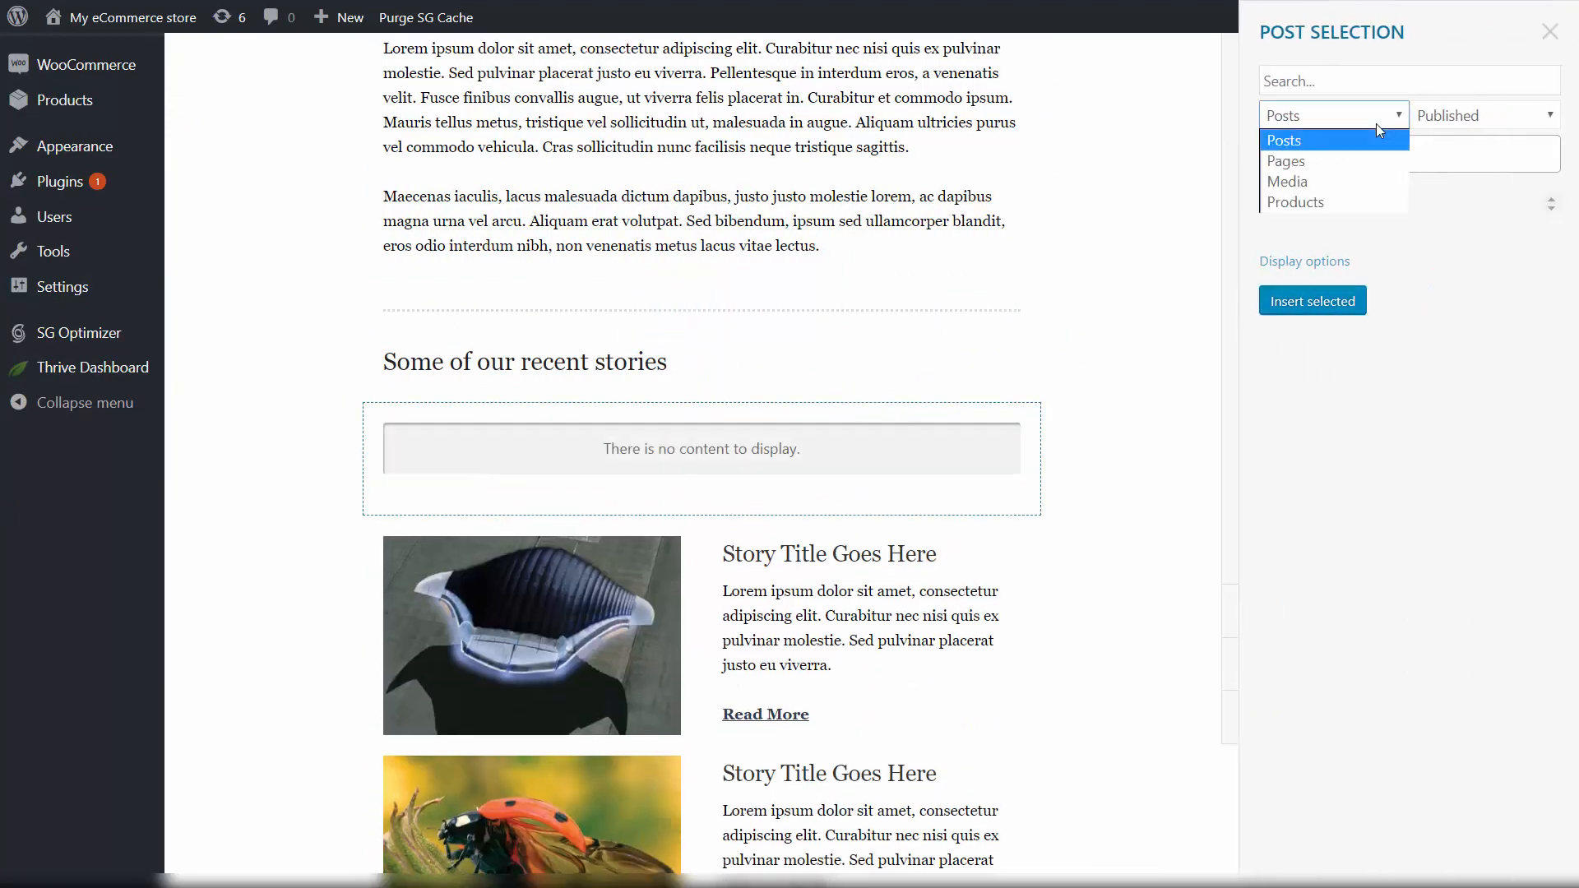
left_click(1353, 207)
left_click(1344, 304)
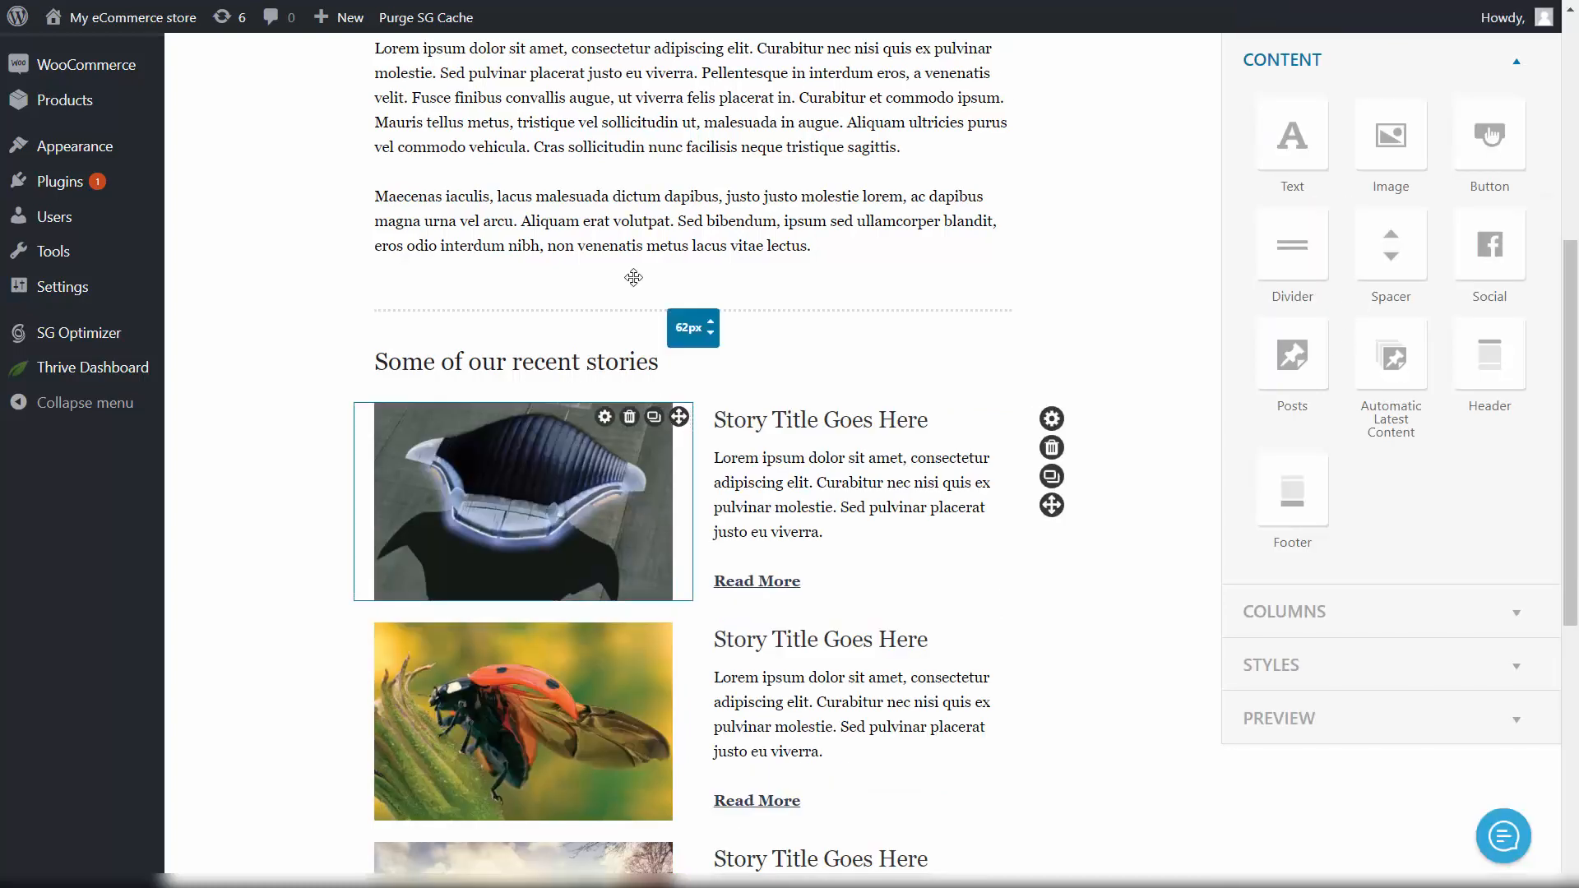
scroll(740, 371, "down", 5)
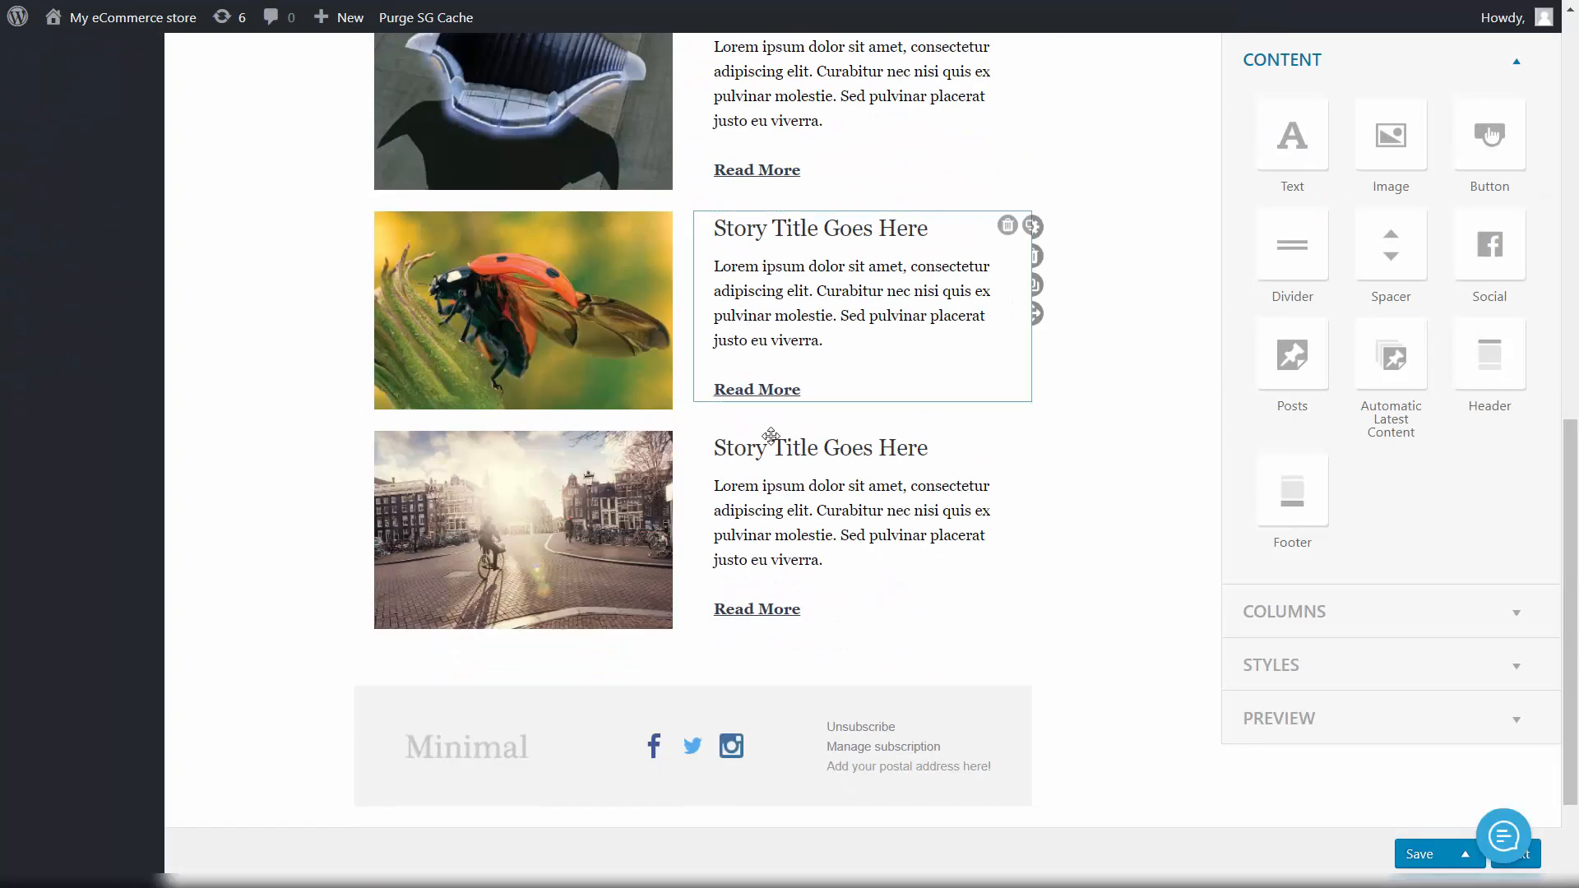
scroll(779, 367, "up", 9)
scroll(817, 287, "up", 2)
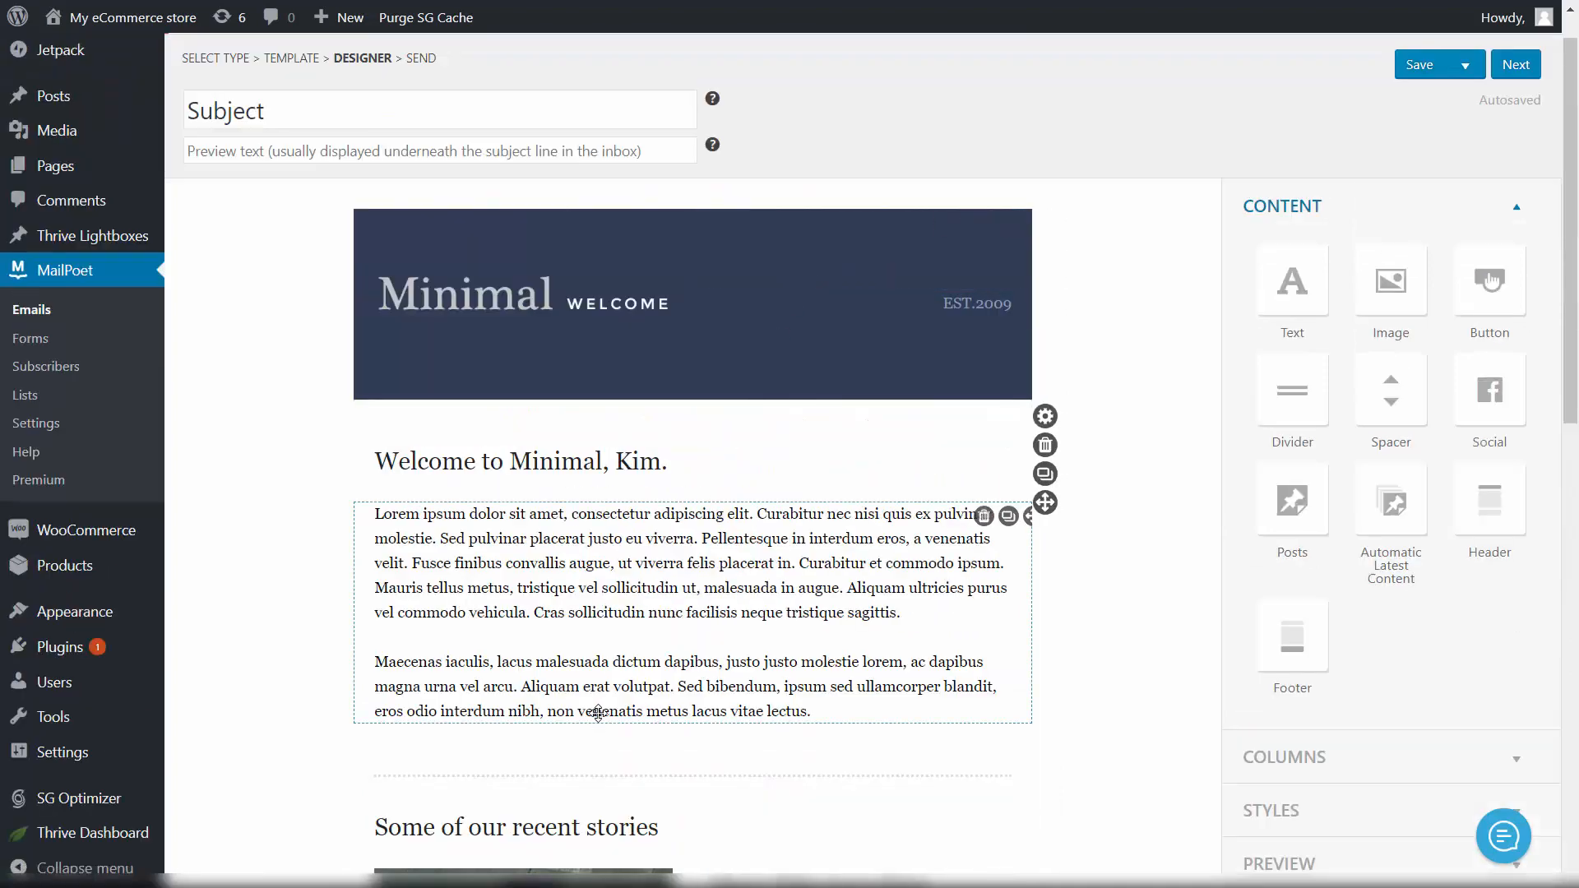
scroll(823, 411, "down", 3)
scroll(1152, 329, "up", 3)
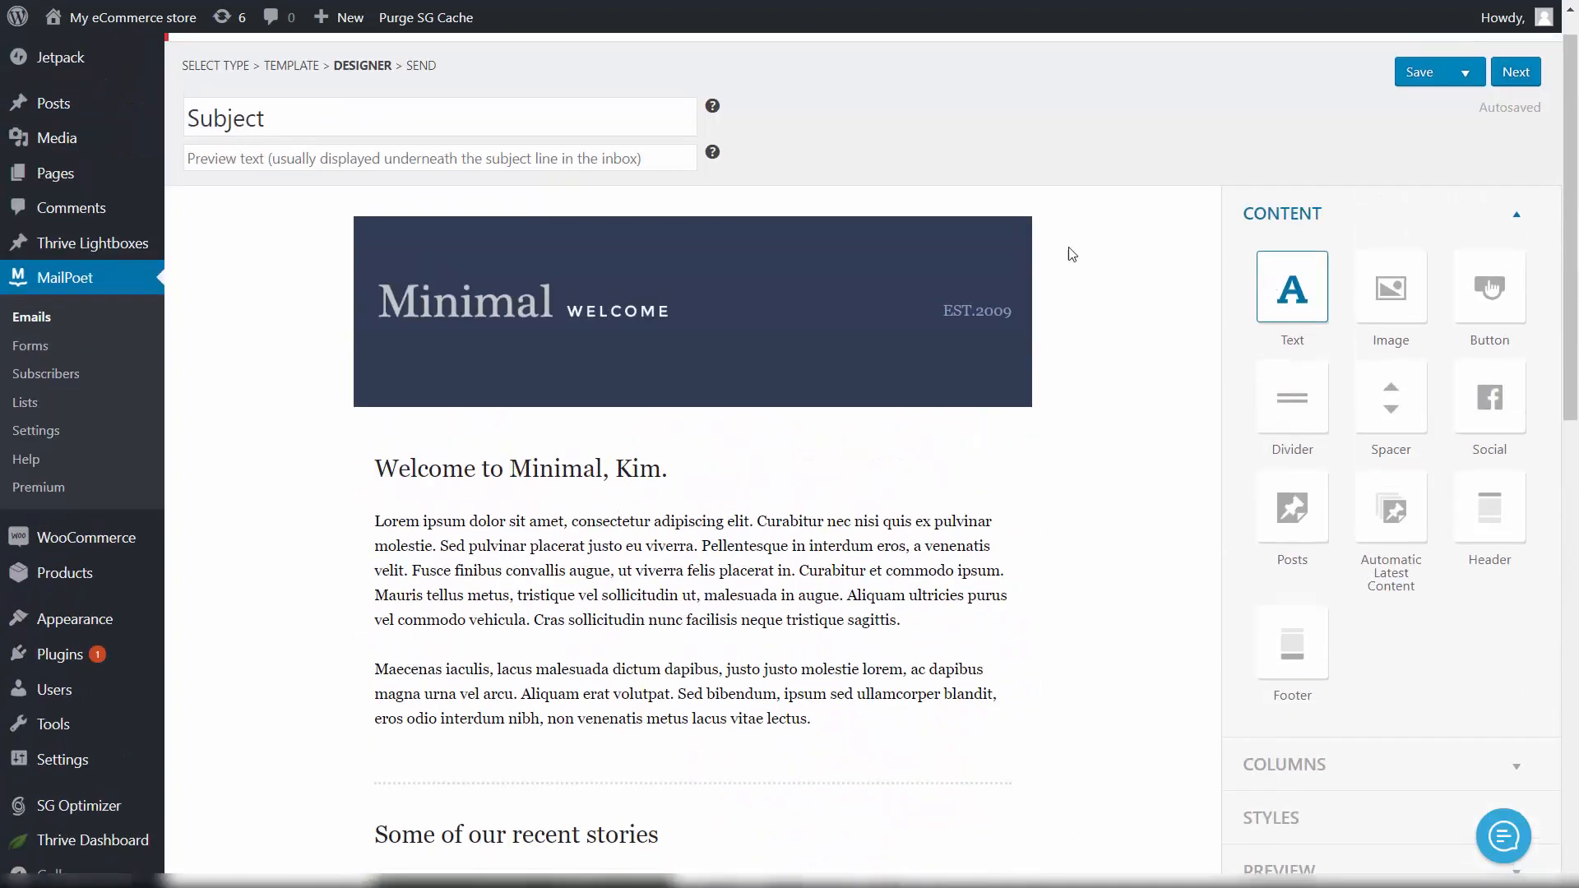
Step: Inspect the logo image's settings and alternative text, leaving them unchanged
left_click(675, 334)
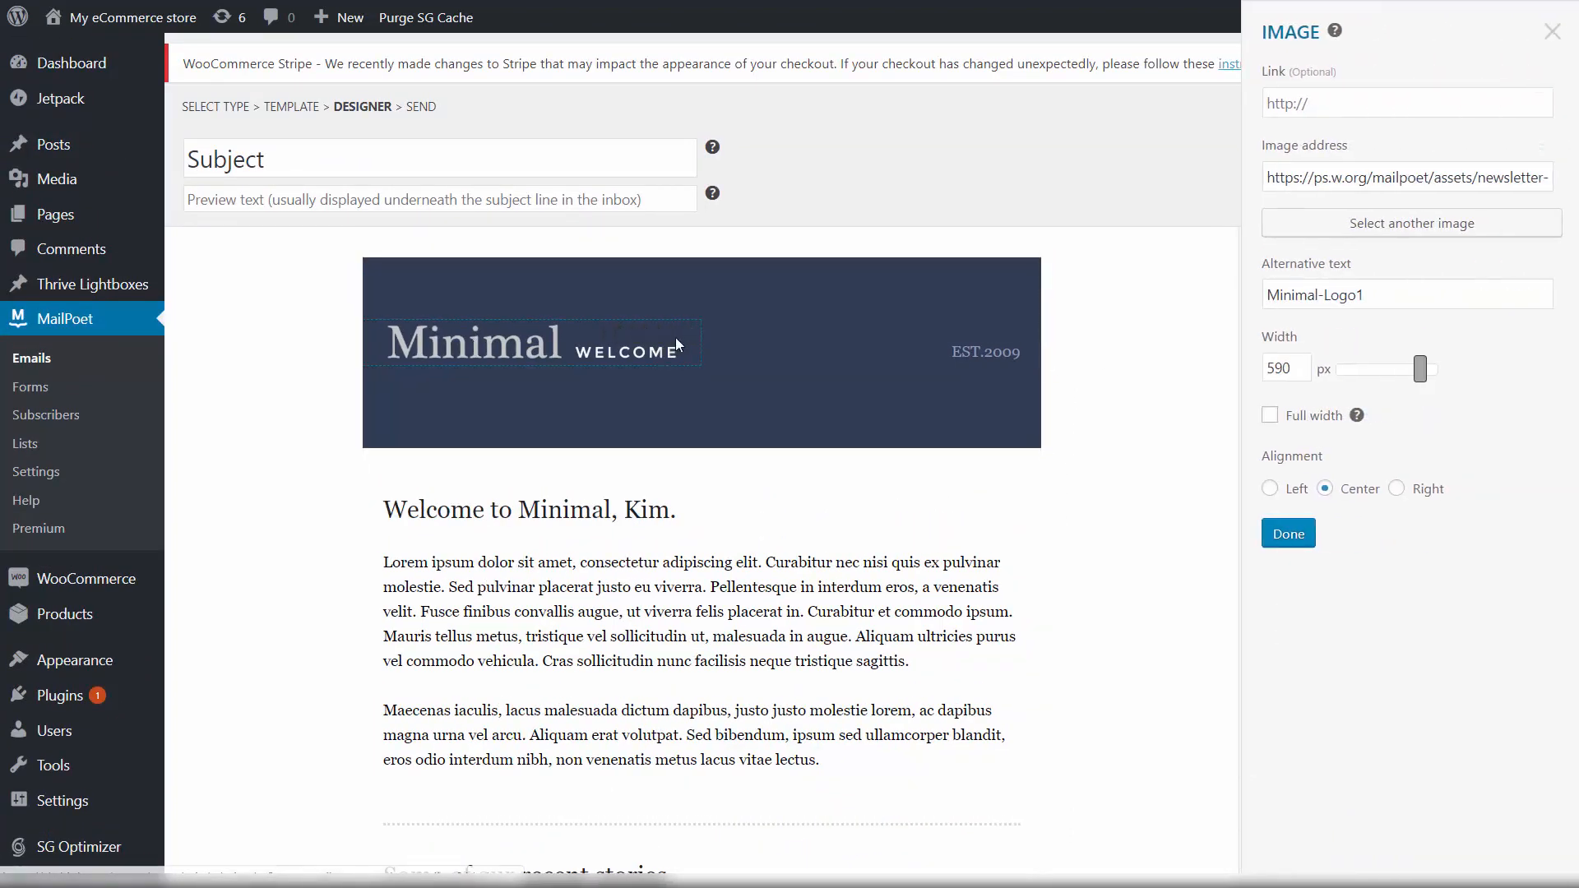
left_click(1417, 290)
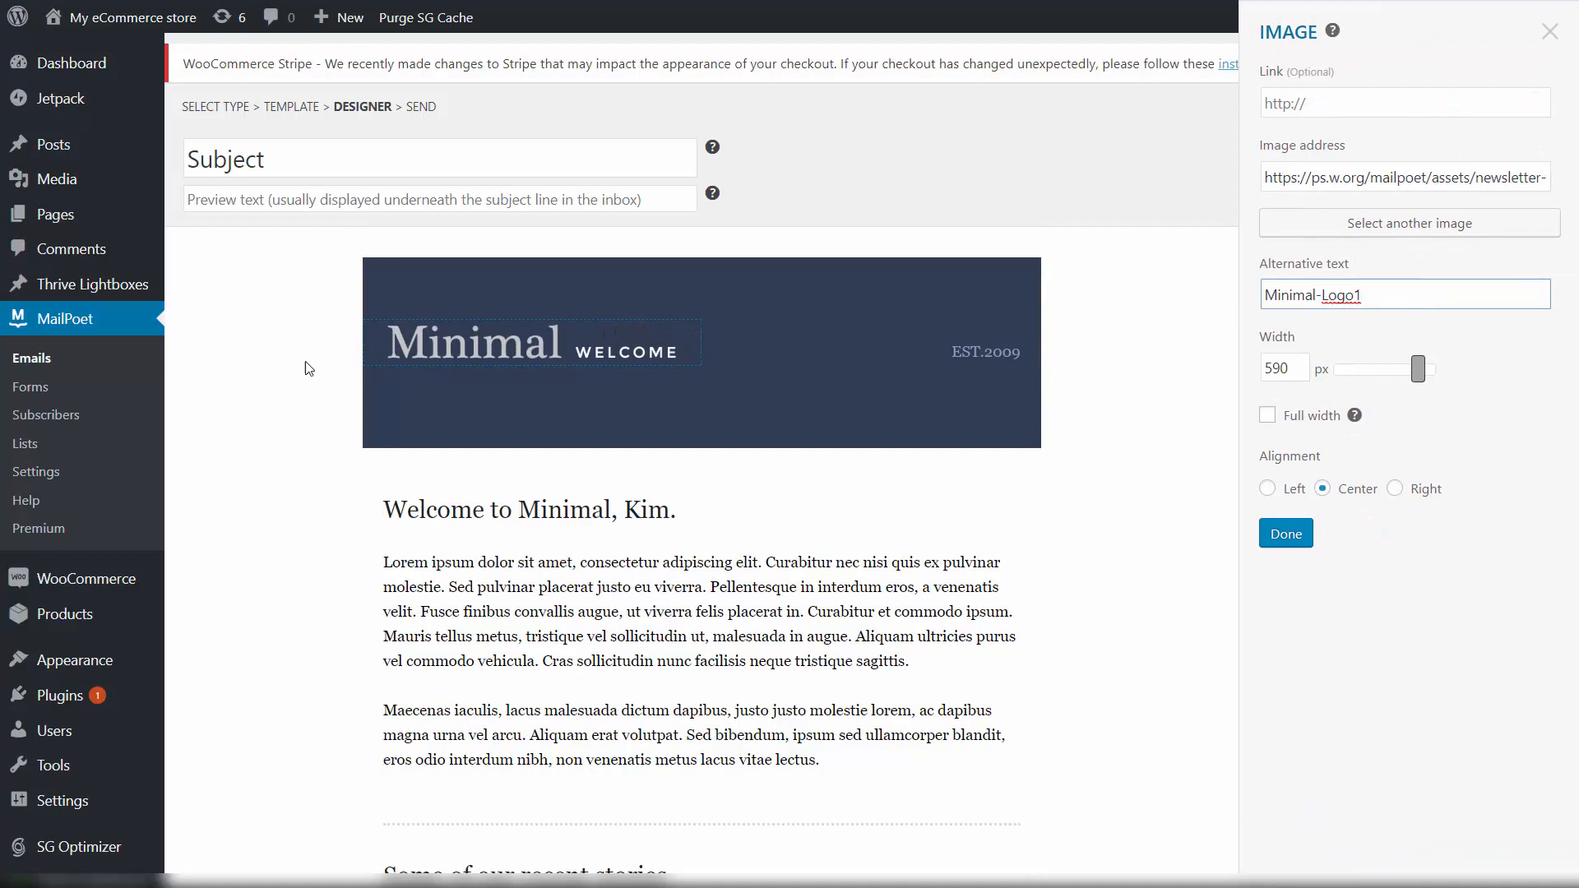
left_click(566, 342)
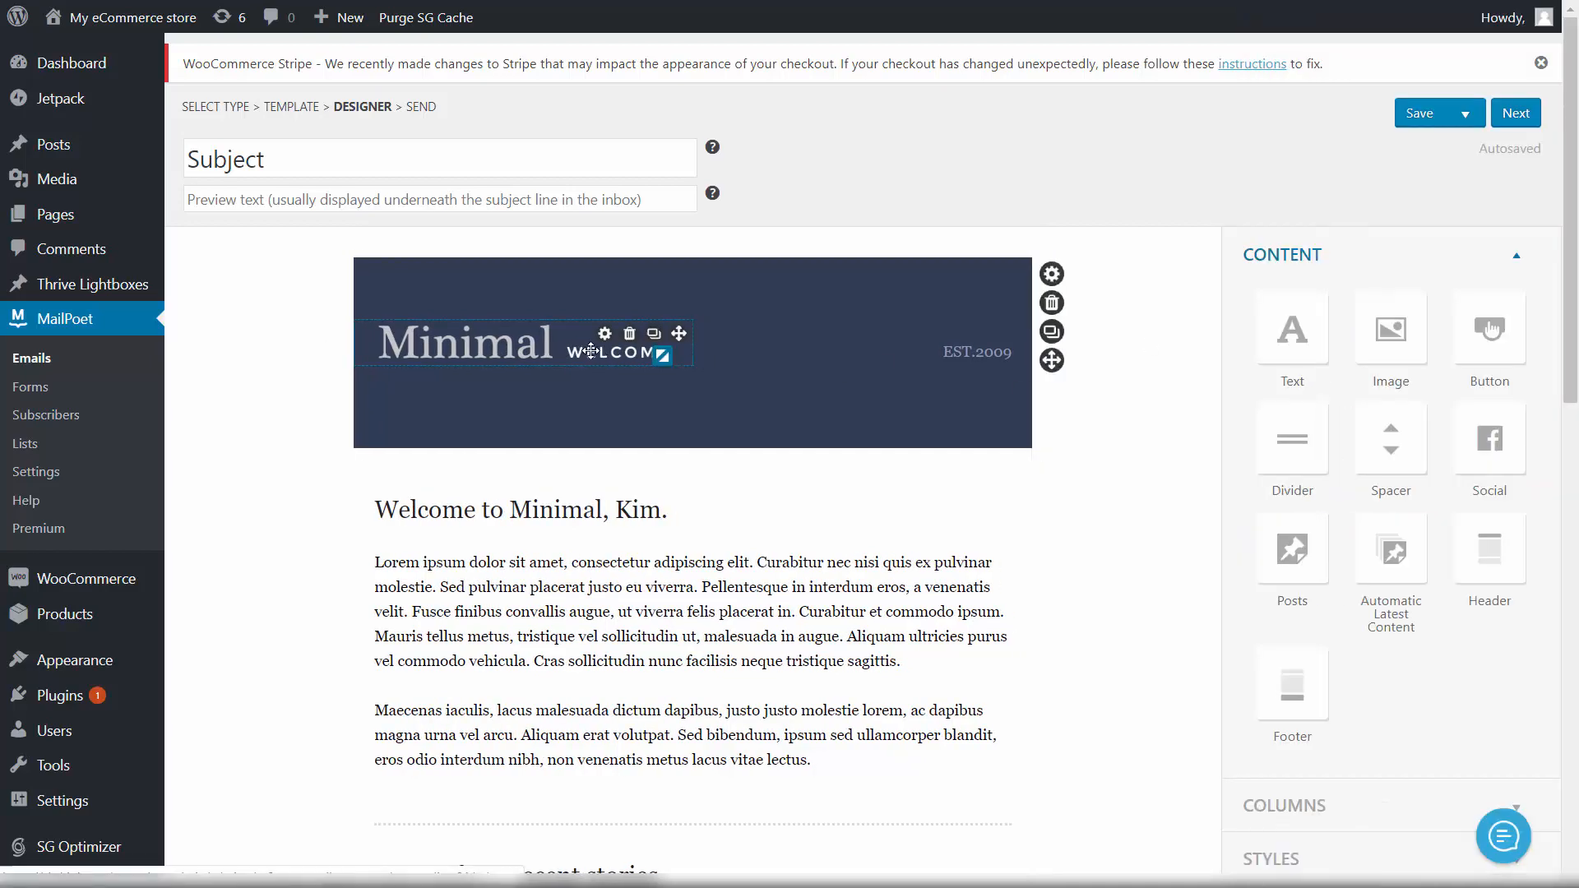
left_click(591, 353)
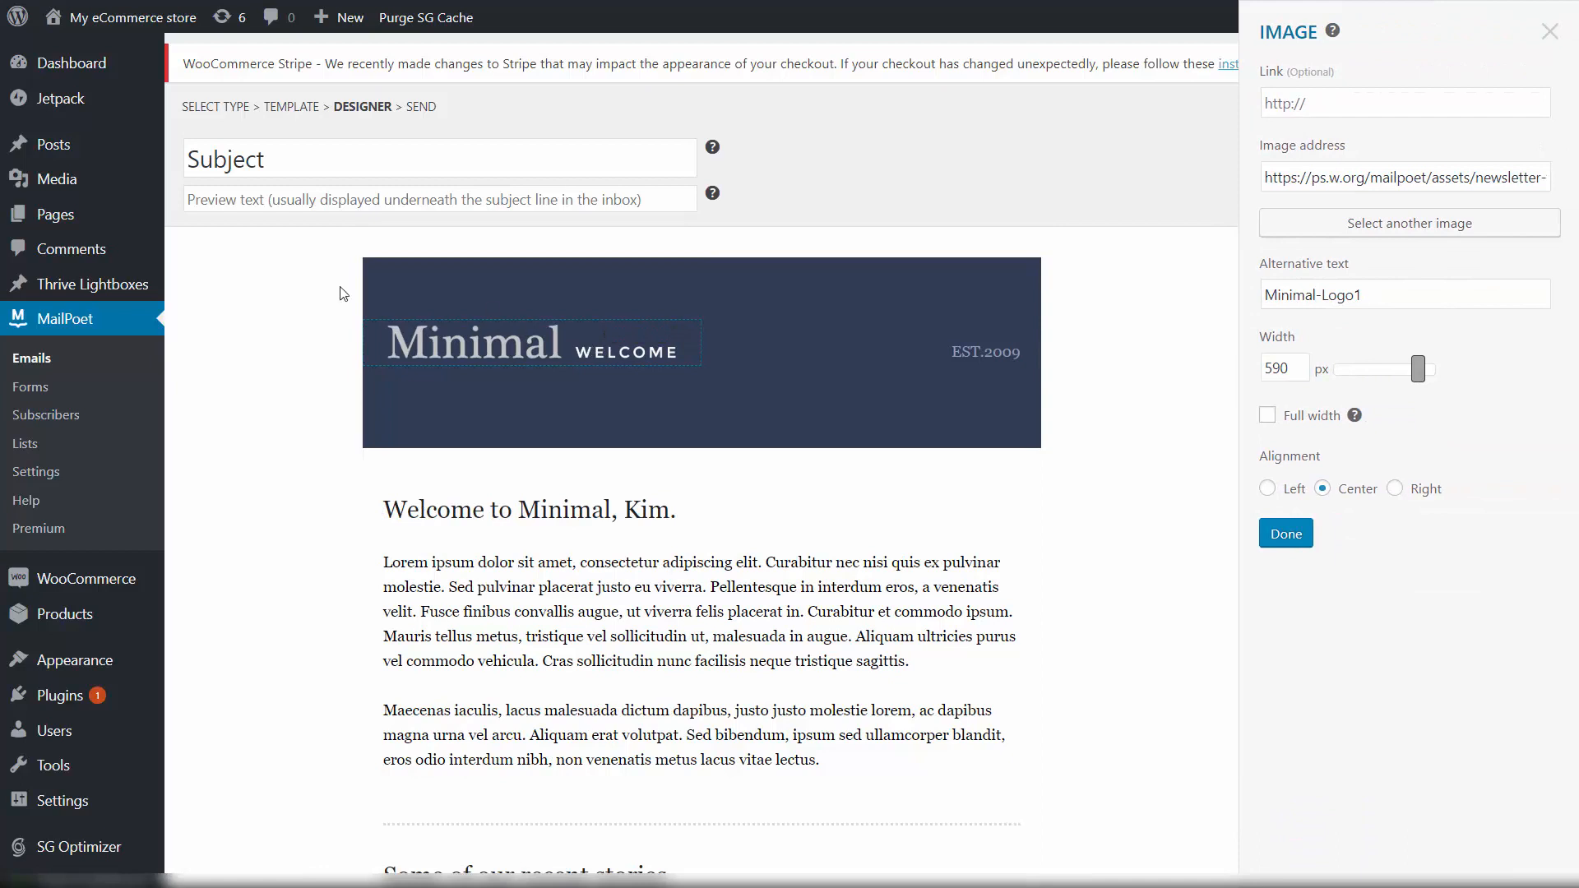
left_click(416, 344)
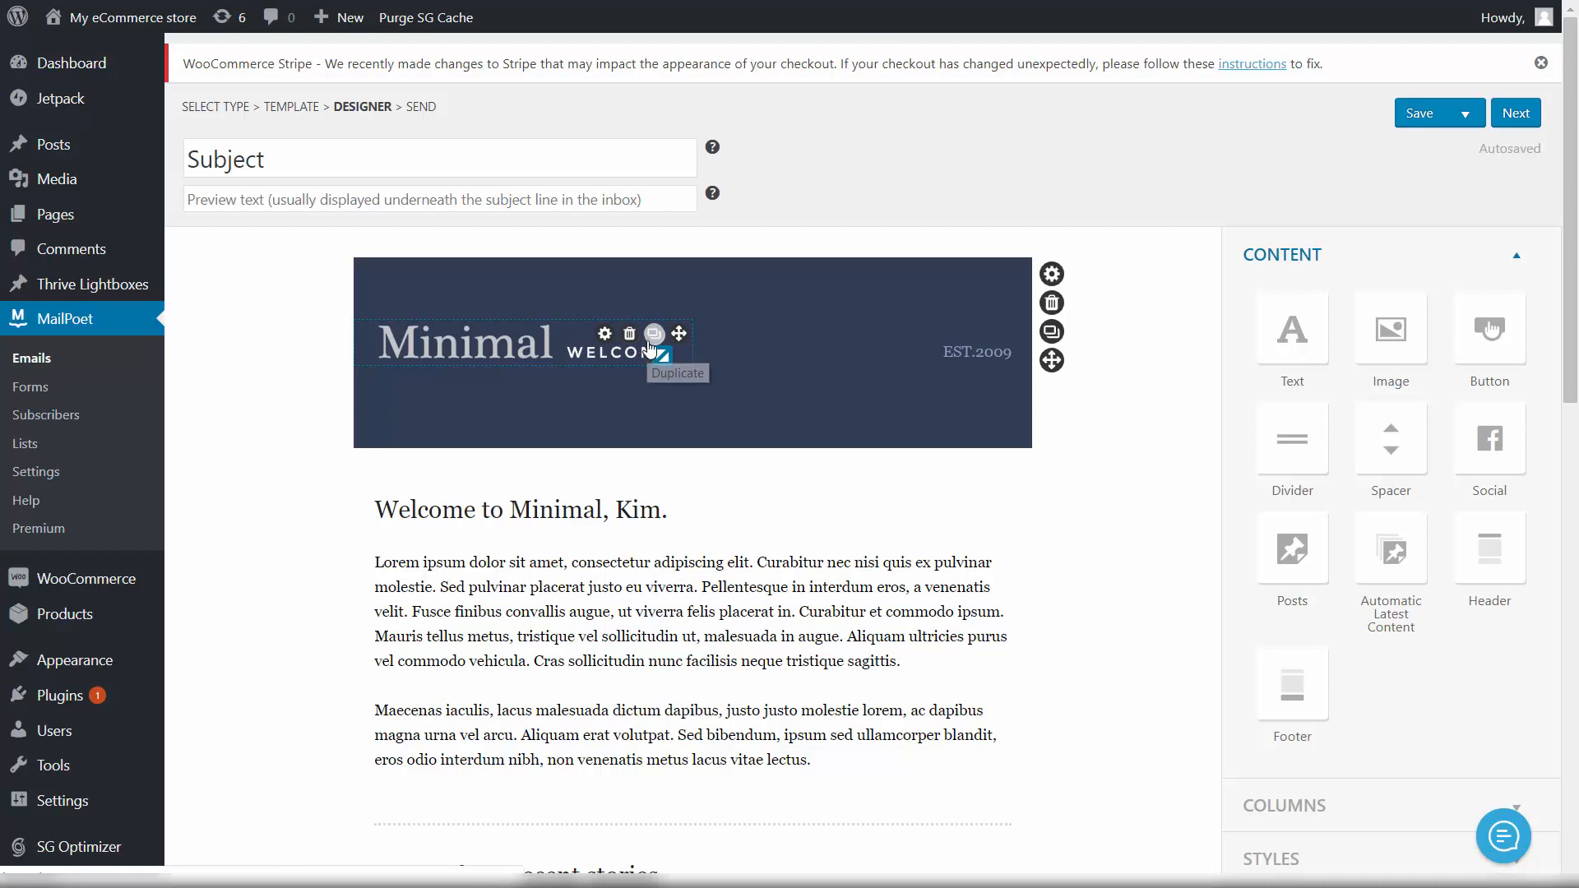
left_click(609, 334)
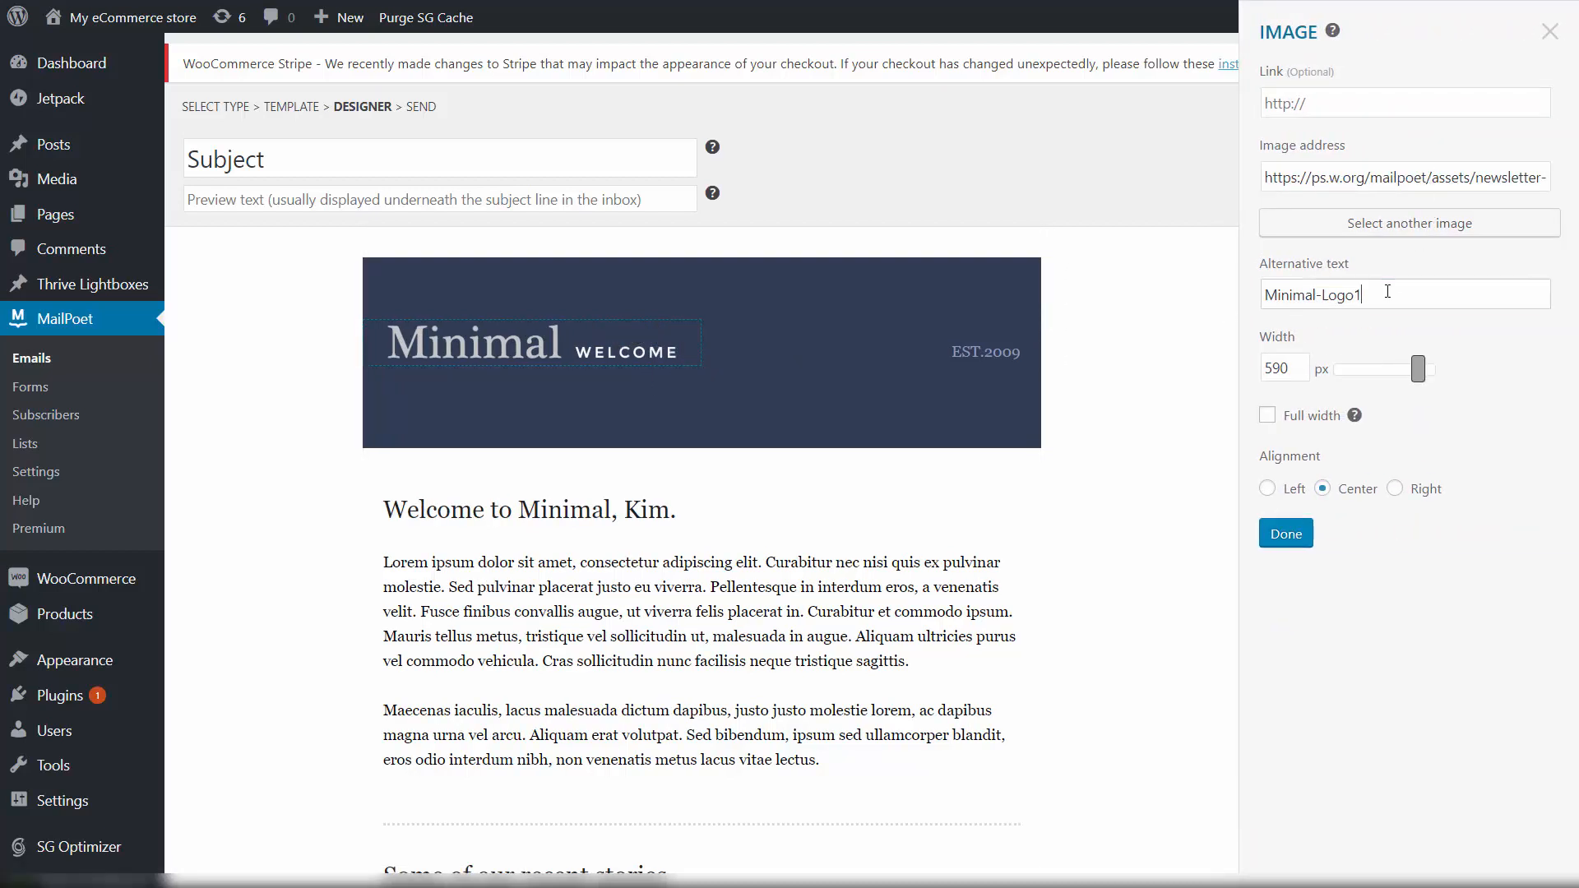
key("ctrl+a")
key("BackSpace")
key("ctrl+z")
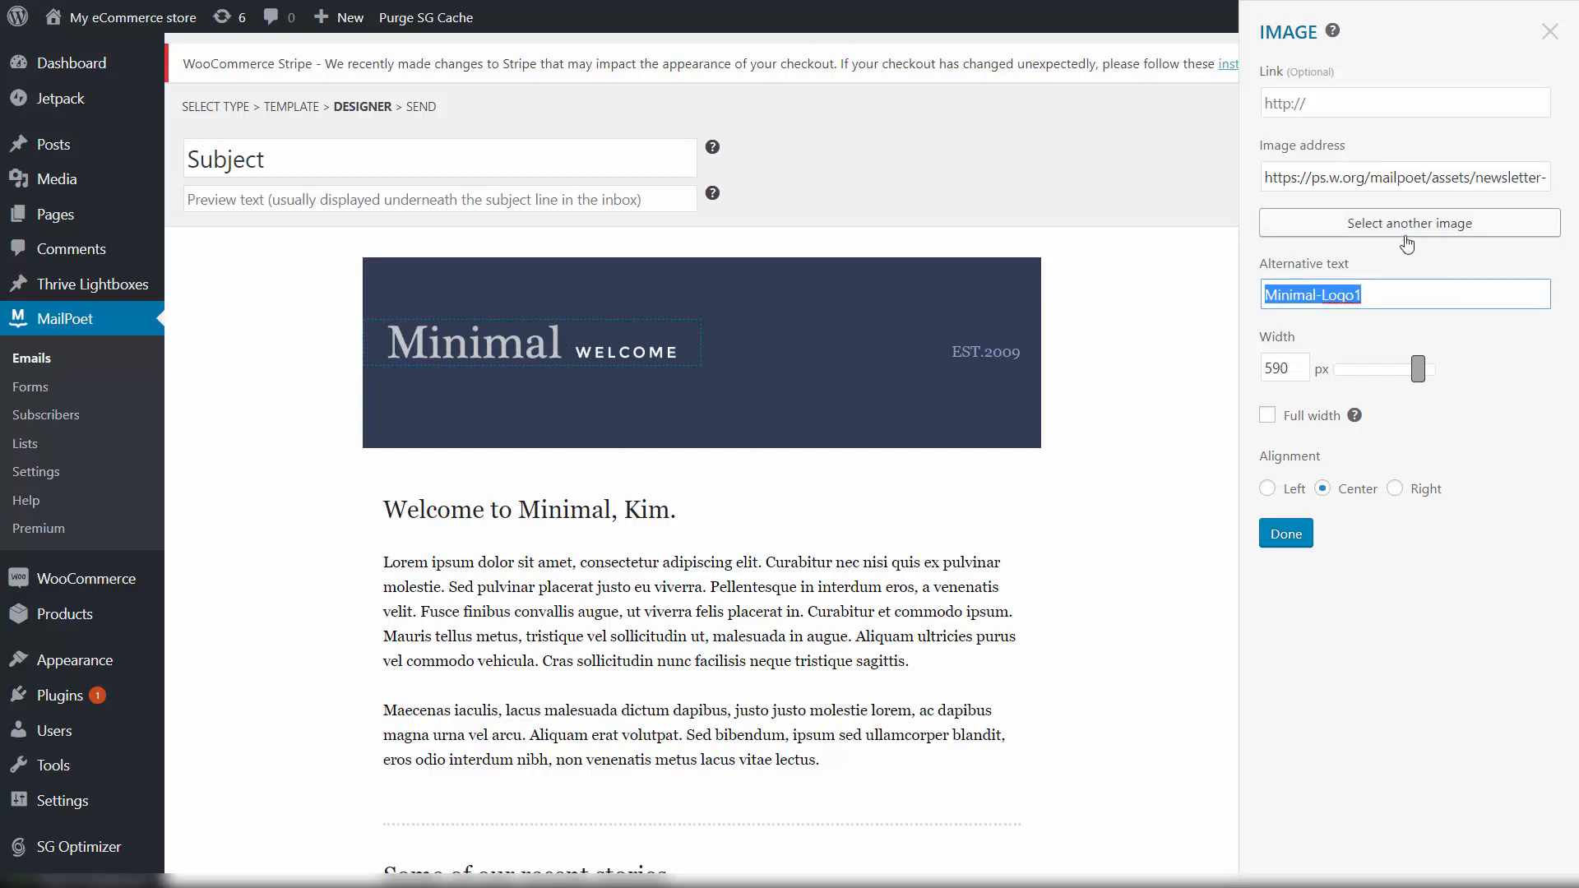
left_click(1140, 322)
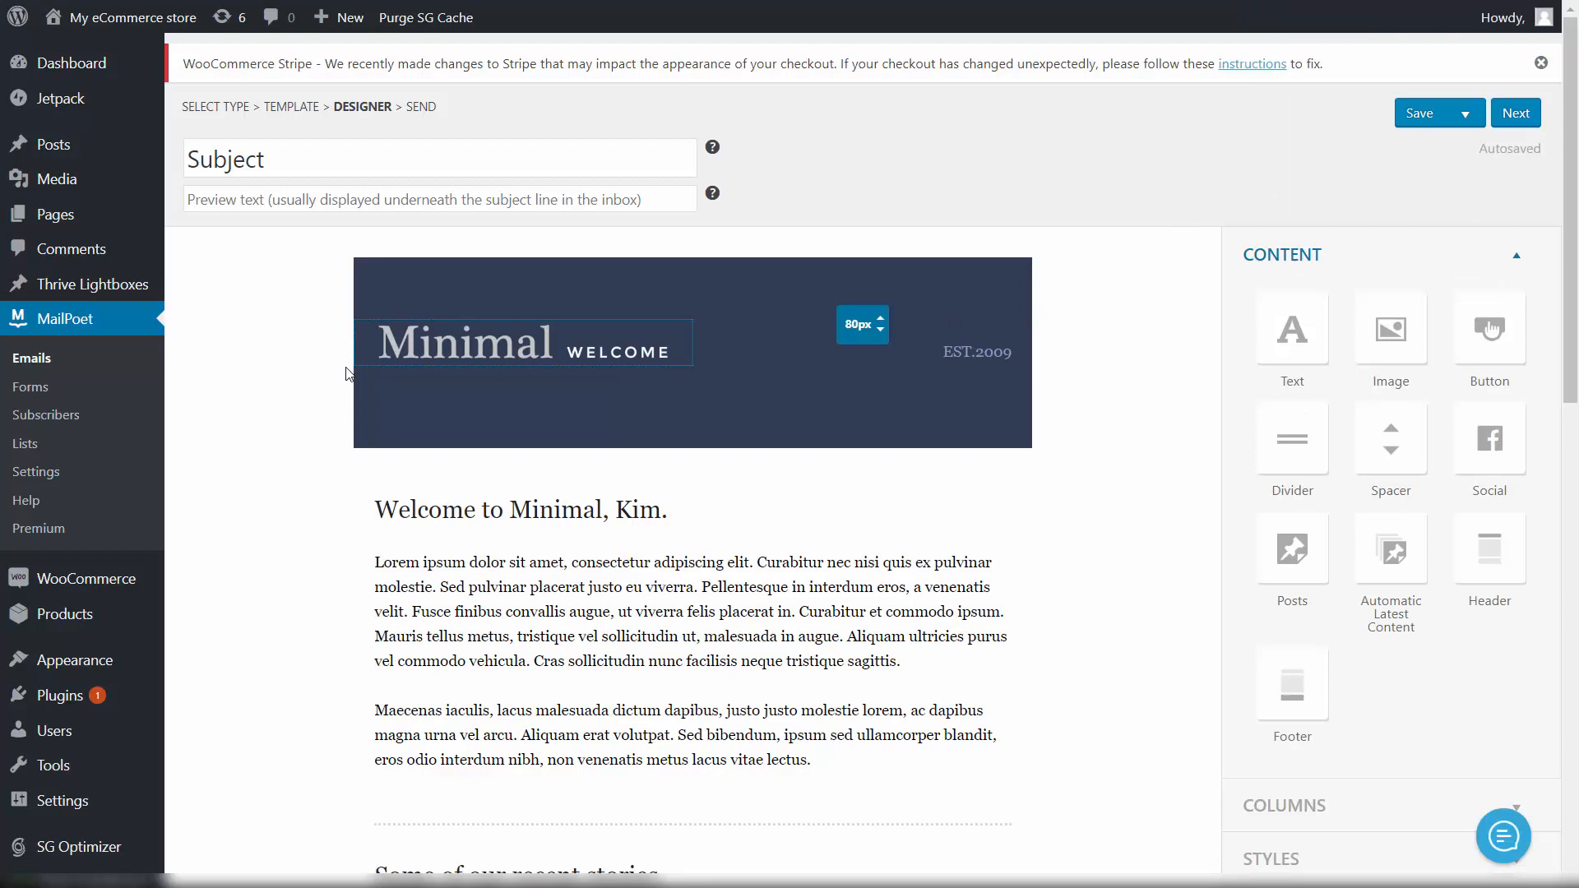
left_click(427, 347)
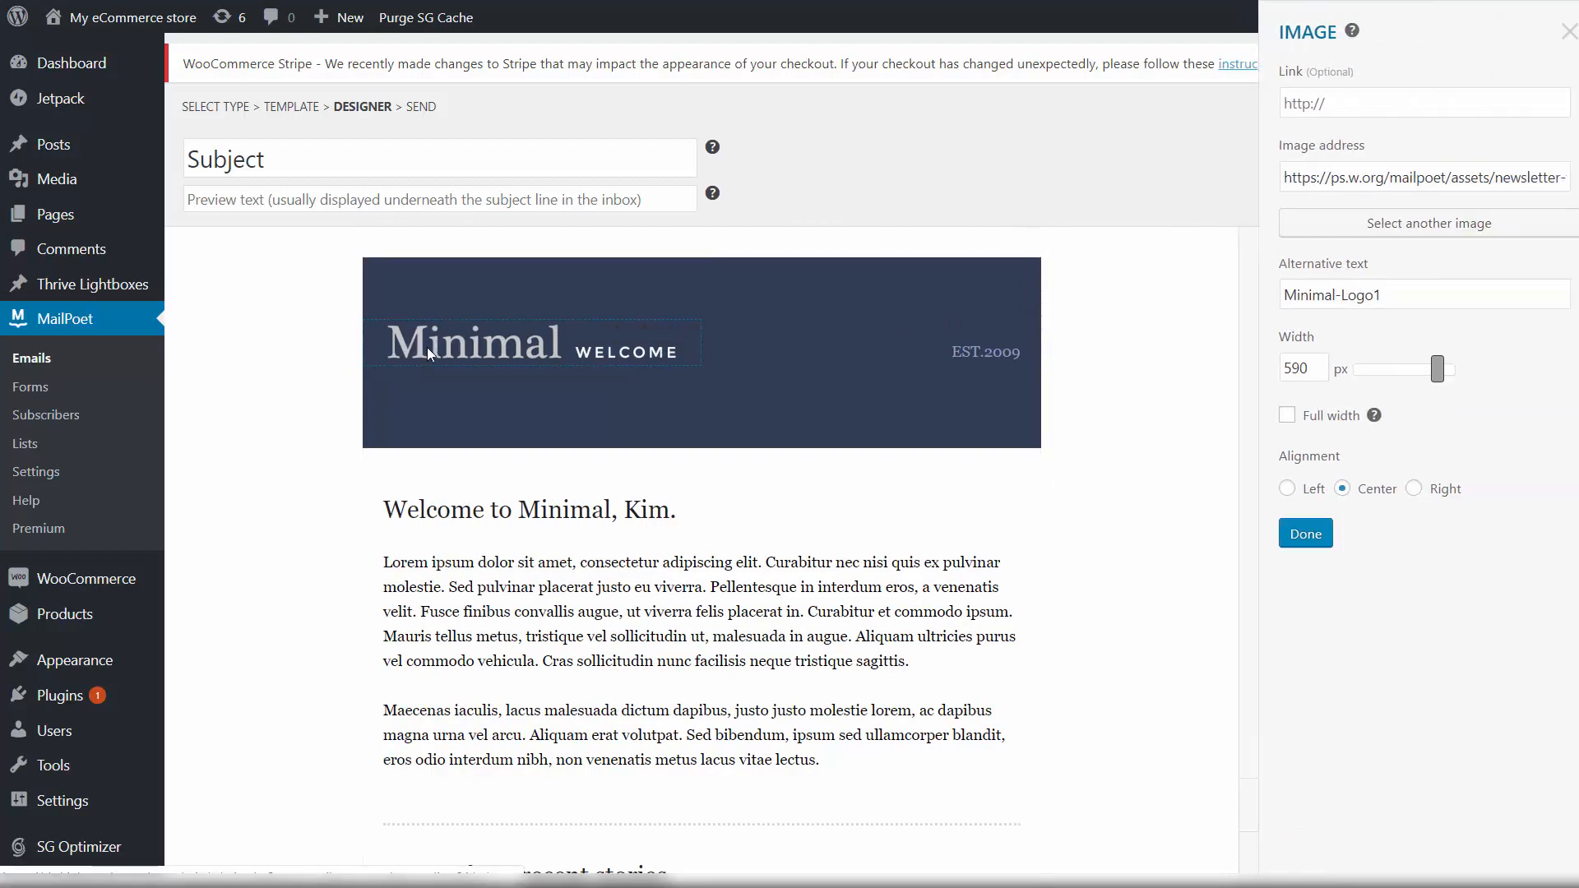
Step: Delete the Minimal logo image from the header, leaving only EST.2009
left_click(621, 361)
mouse_move(569, 342)
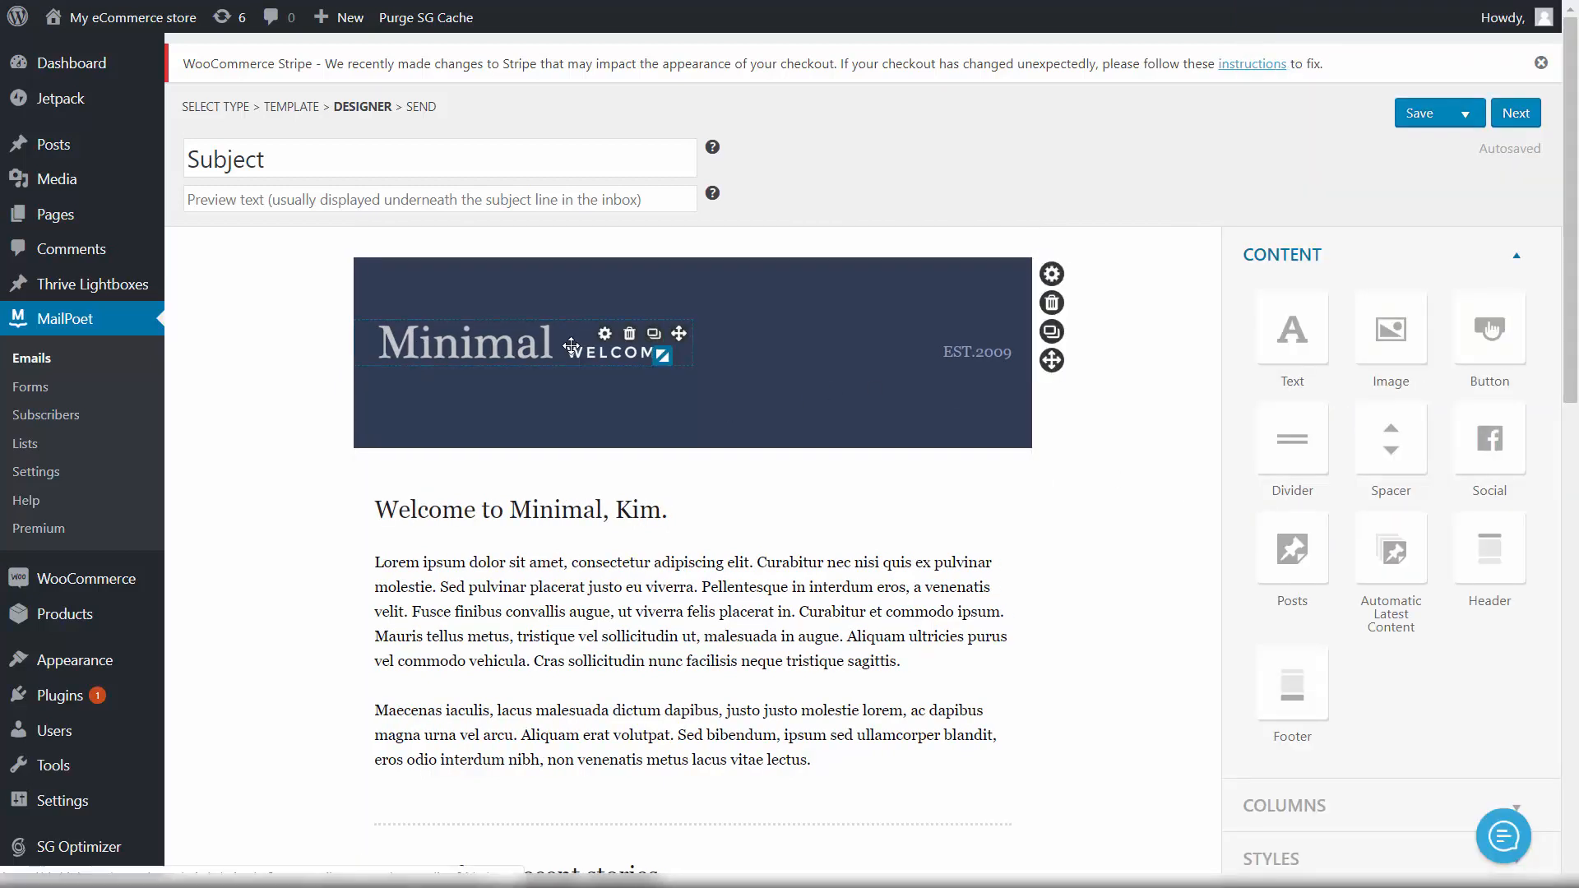
left_click(629, 337)
left_click(627, 337)
left_click(628, 337)
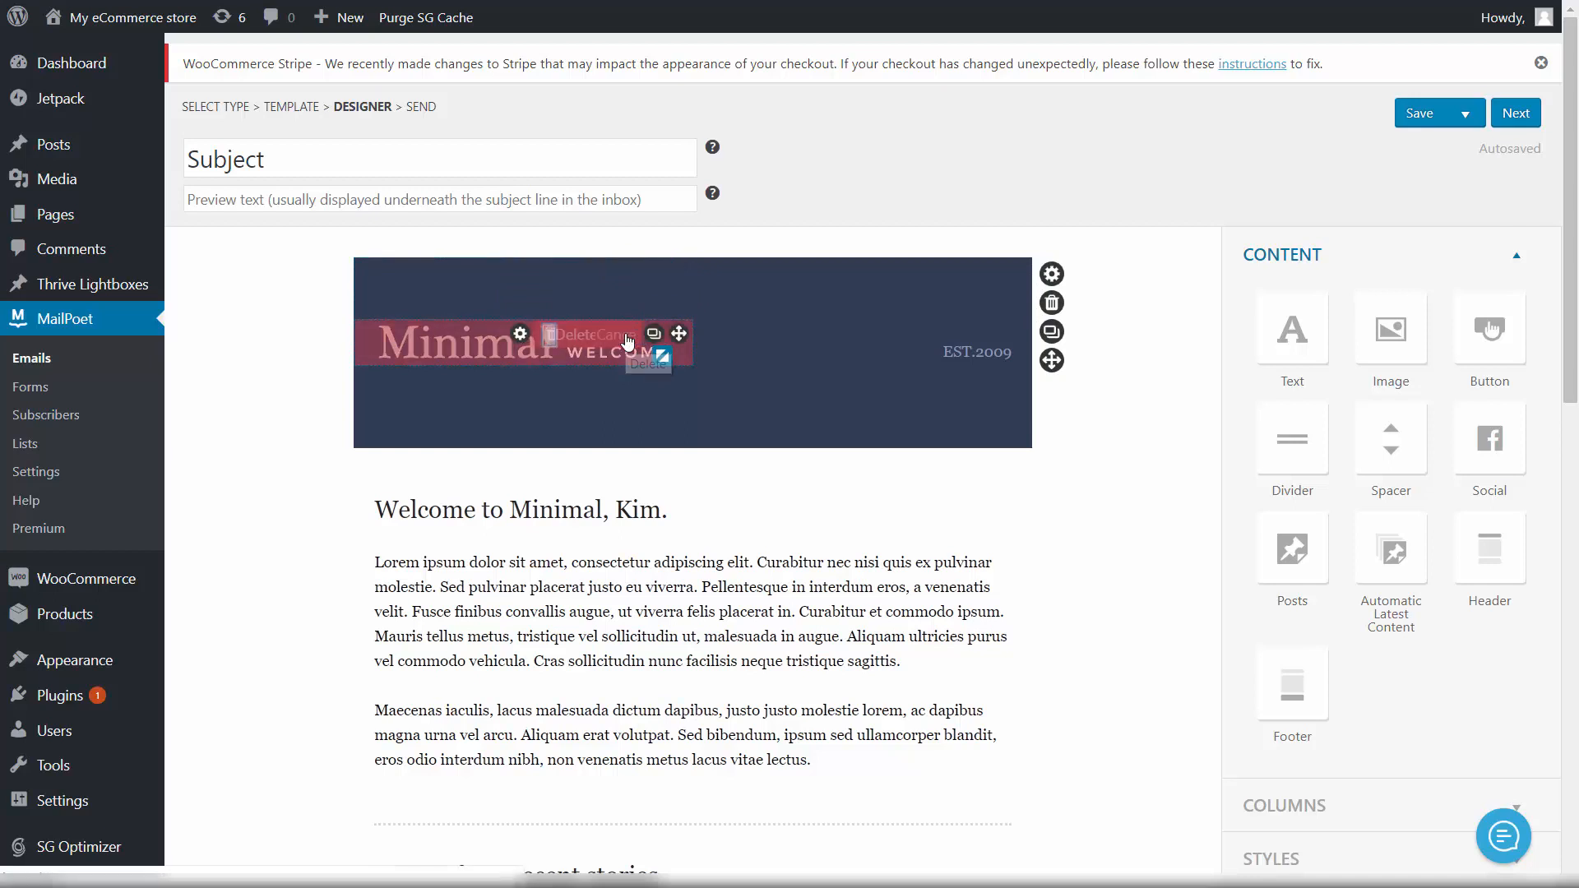
left_click(576, 340)
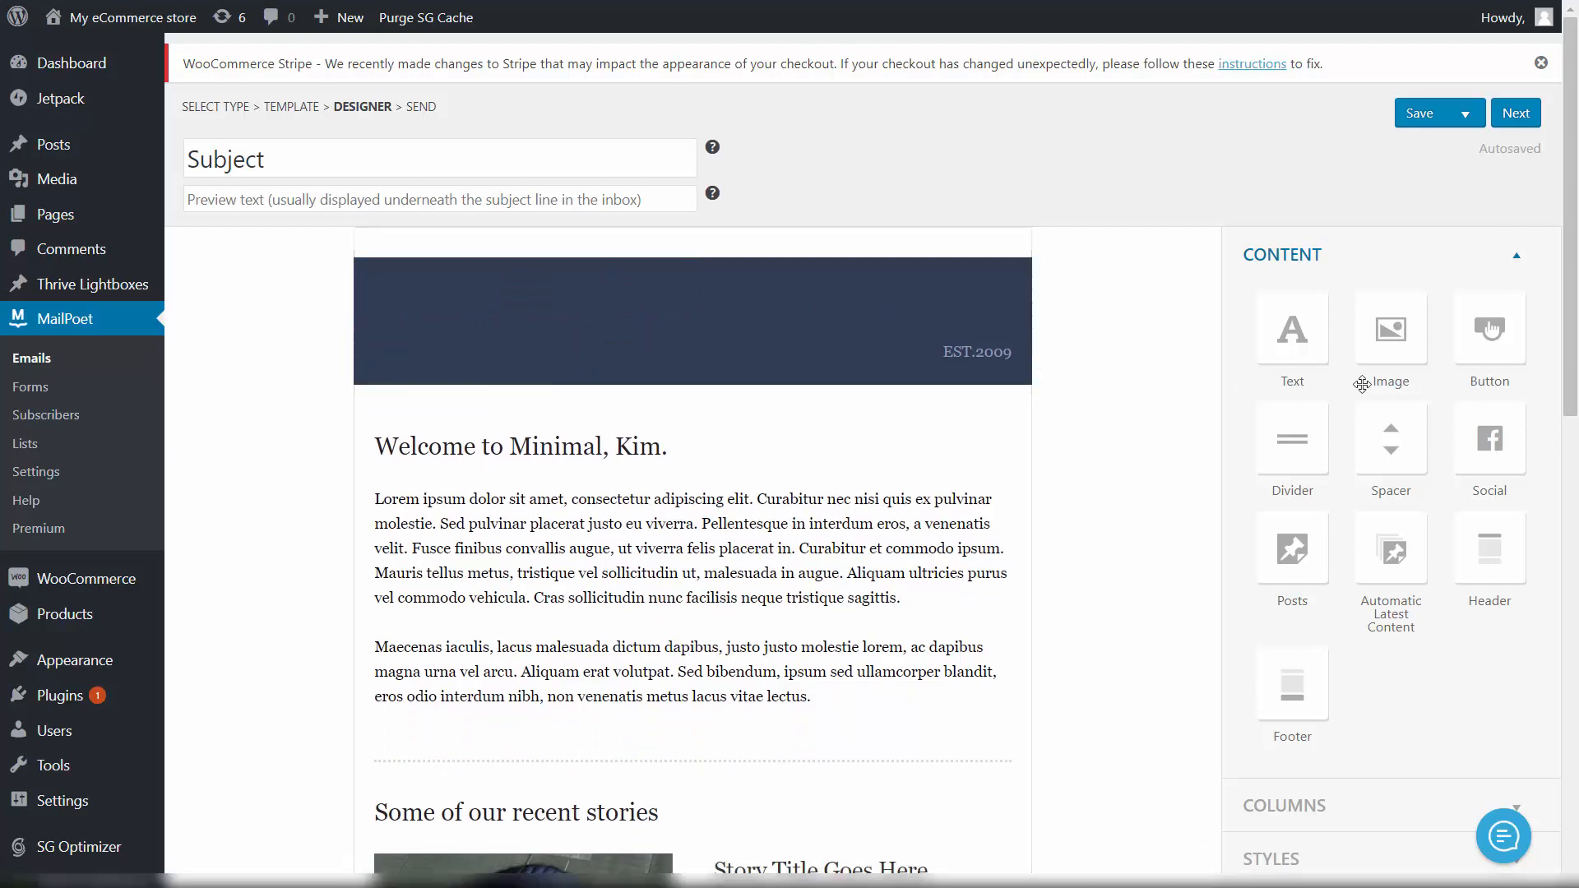
Step: Add a header text block reading 'Welcome aboard! Welcome this awesome email list!'
left_click_drag(1292, 333, 463, 324)
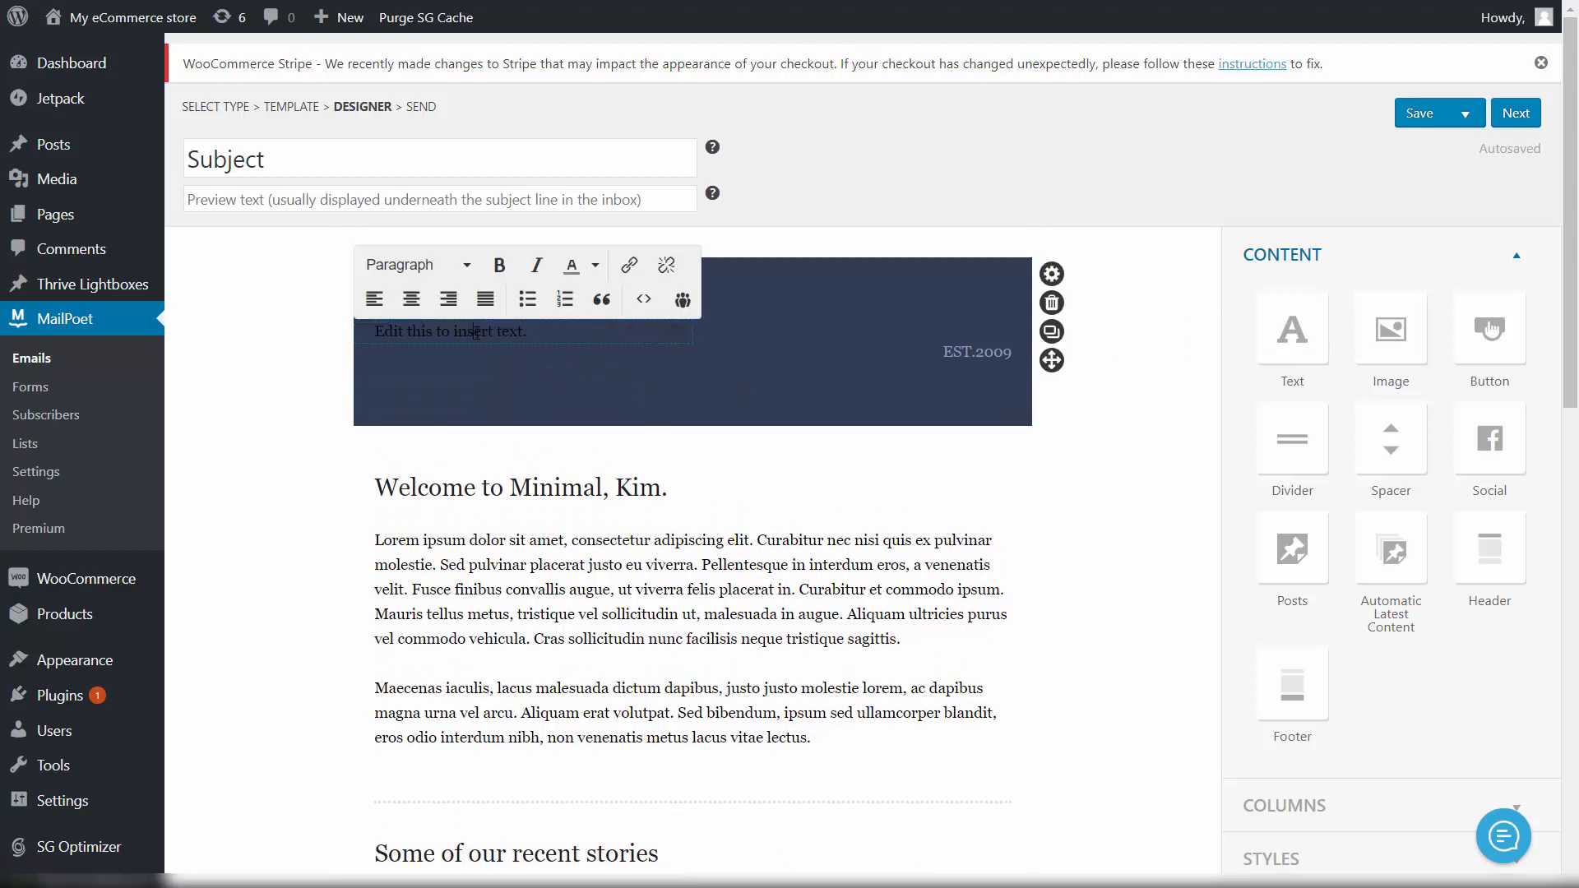
triple_click(520, 340)
key("BackSpace")
type("Welcome")
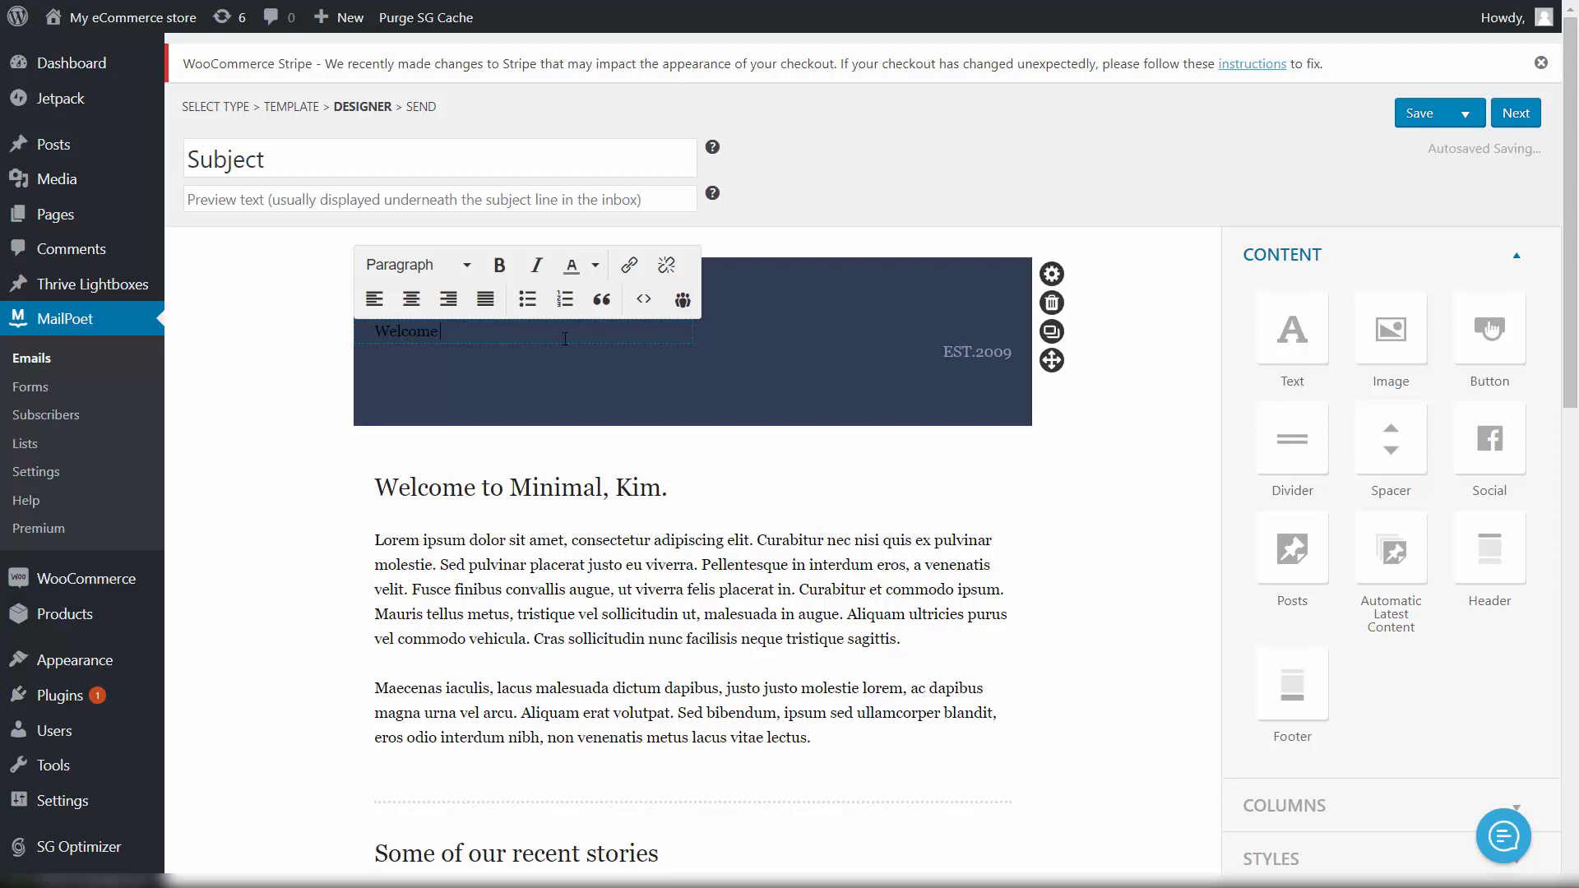
type(" aboard! Welcome thi")
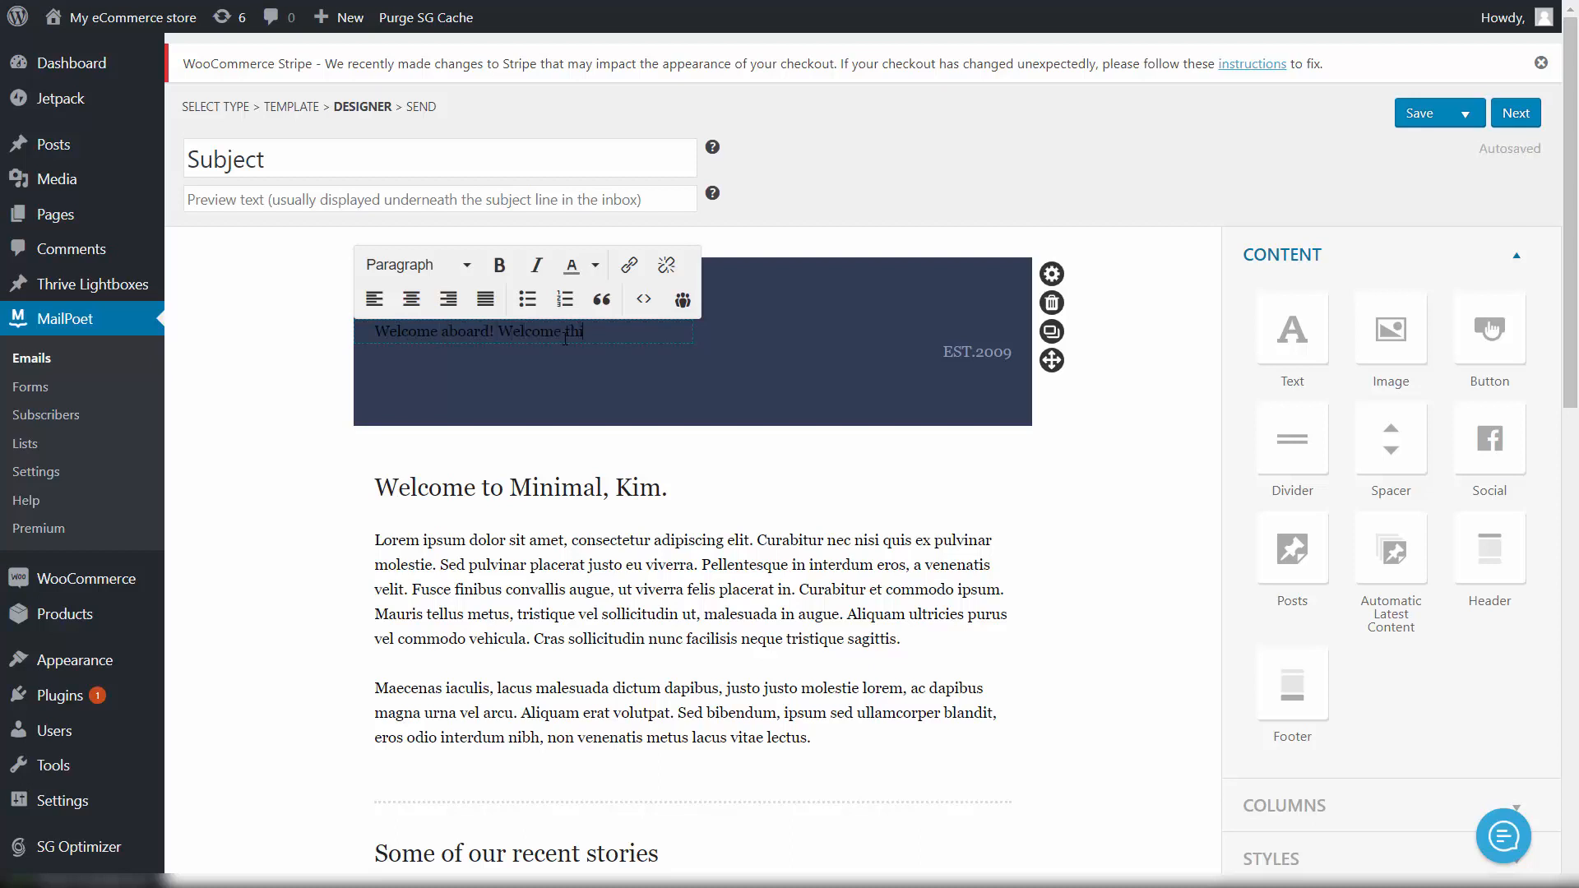
type("s awesome email list!")
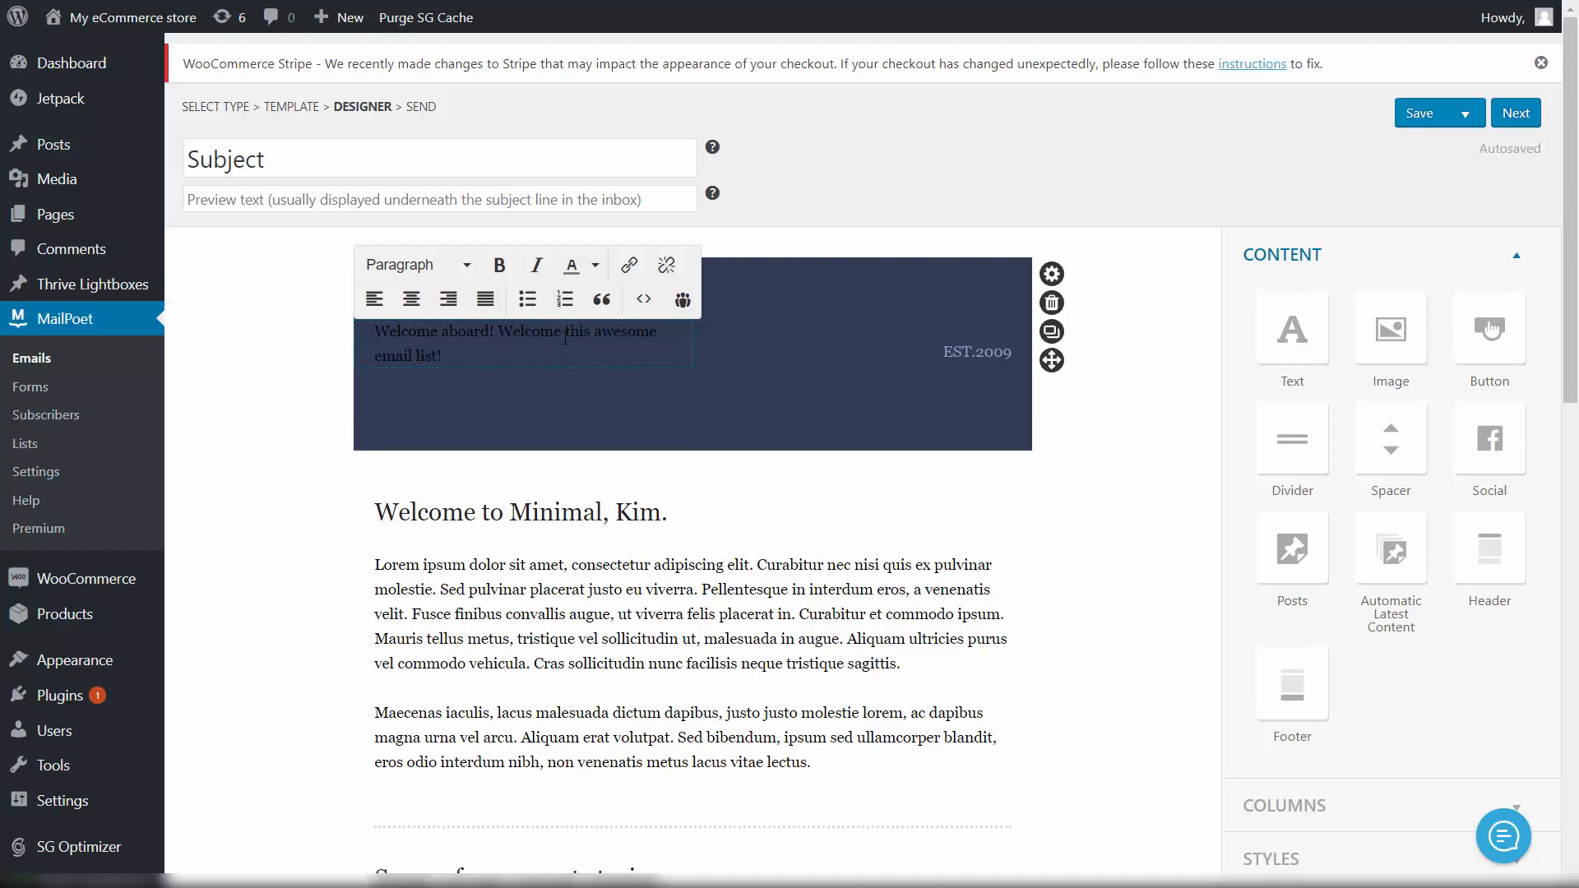
Step: Format the header text white, bold, and as Heading 1
key("ctrl+a")
left_click(466, 265)
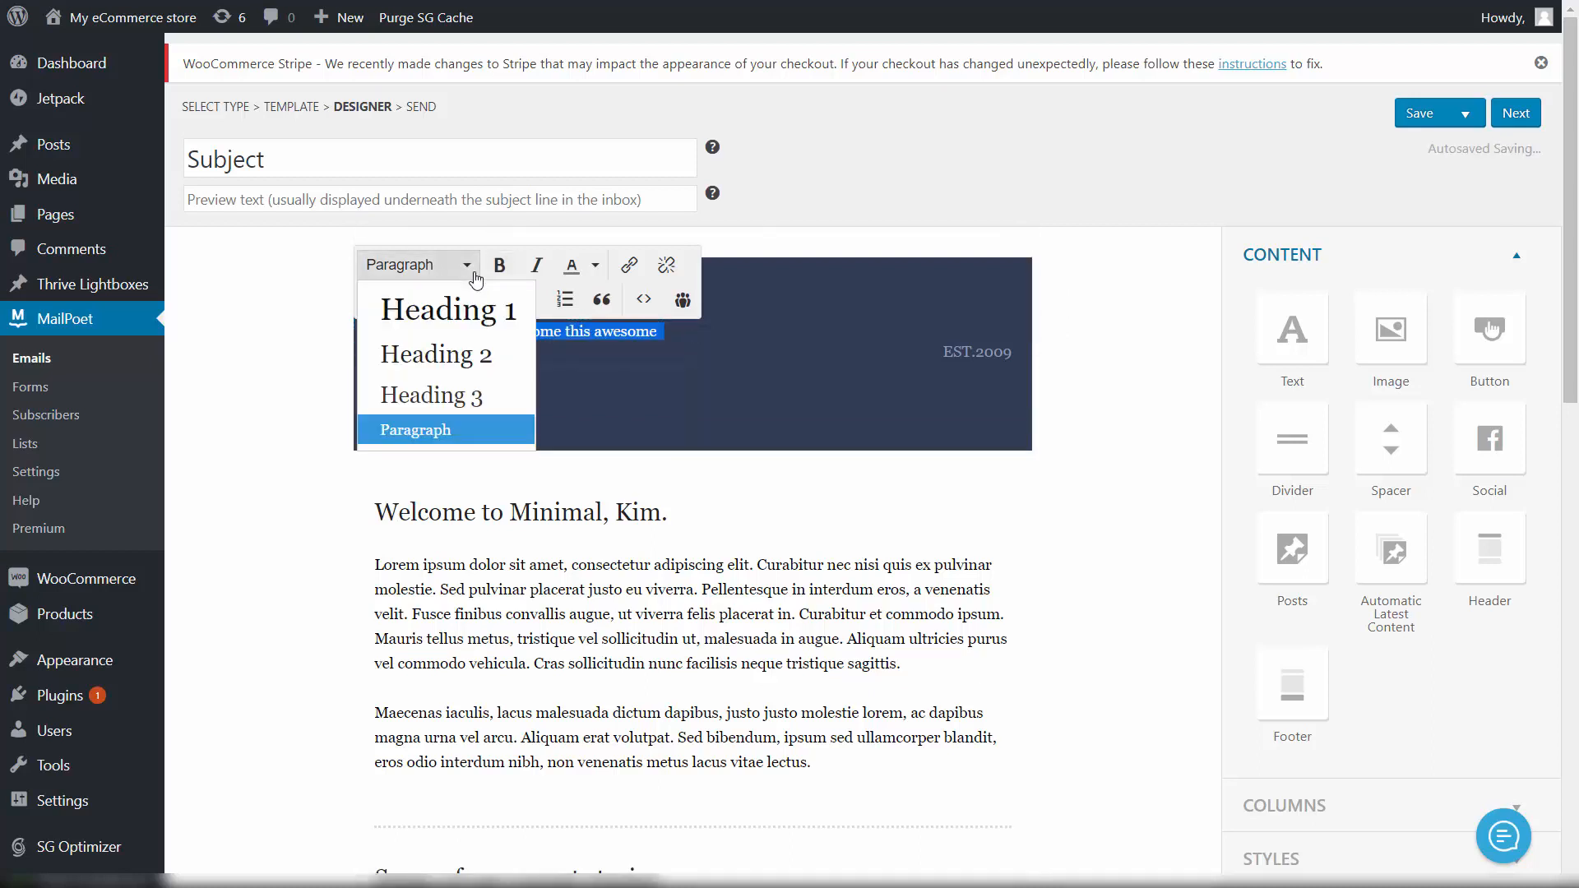
left_click(466, 265)
left_click(595, 265)
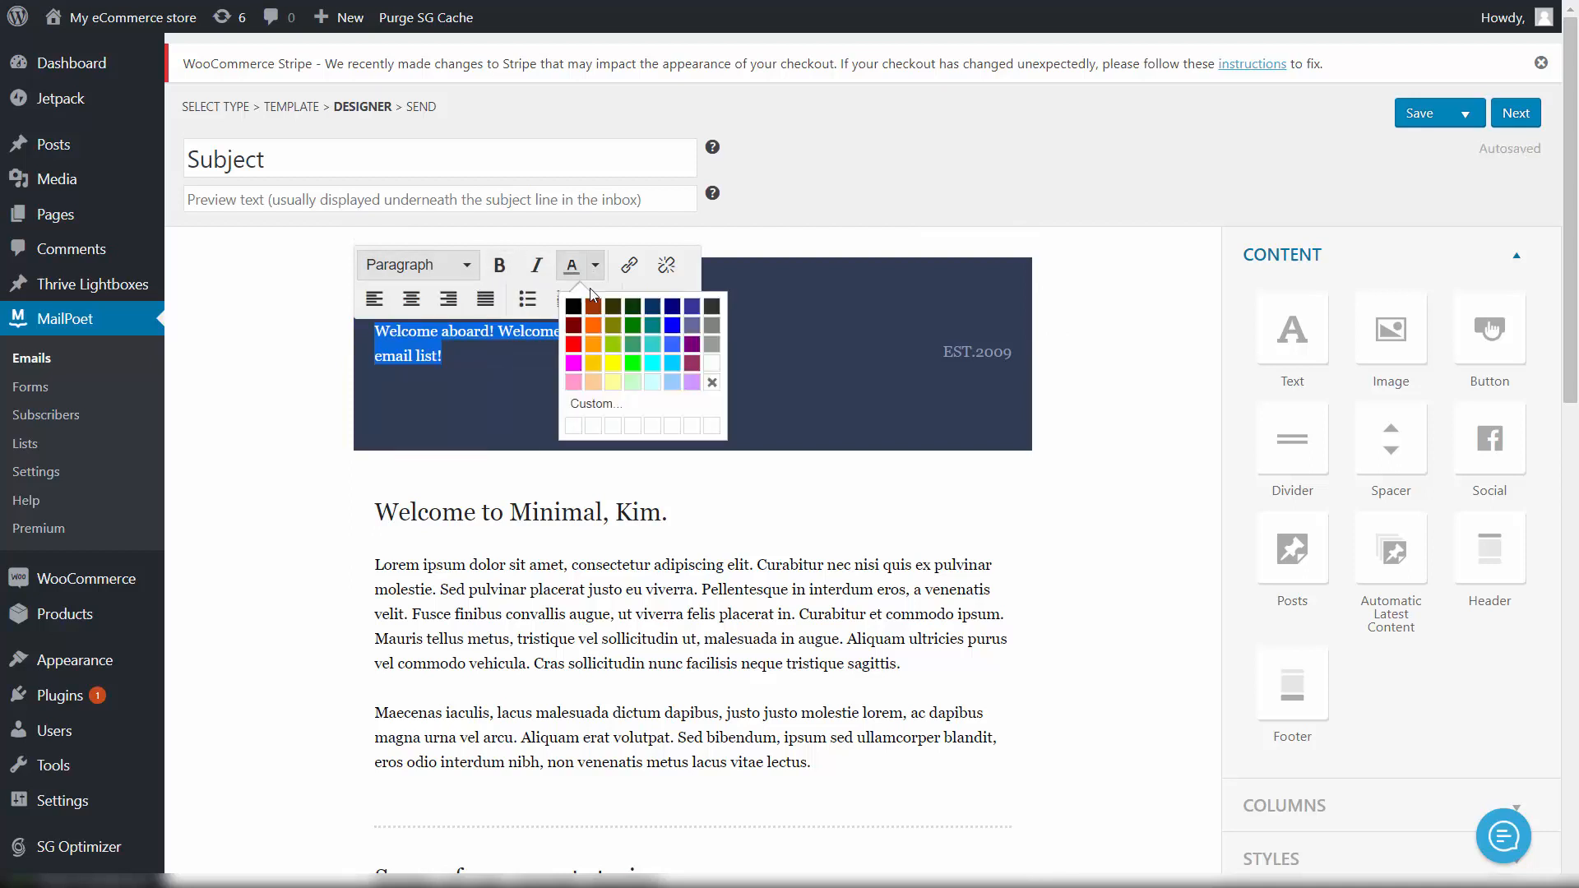
left_click(713, 374)
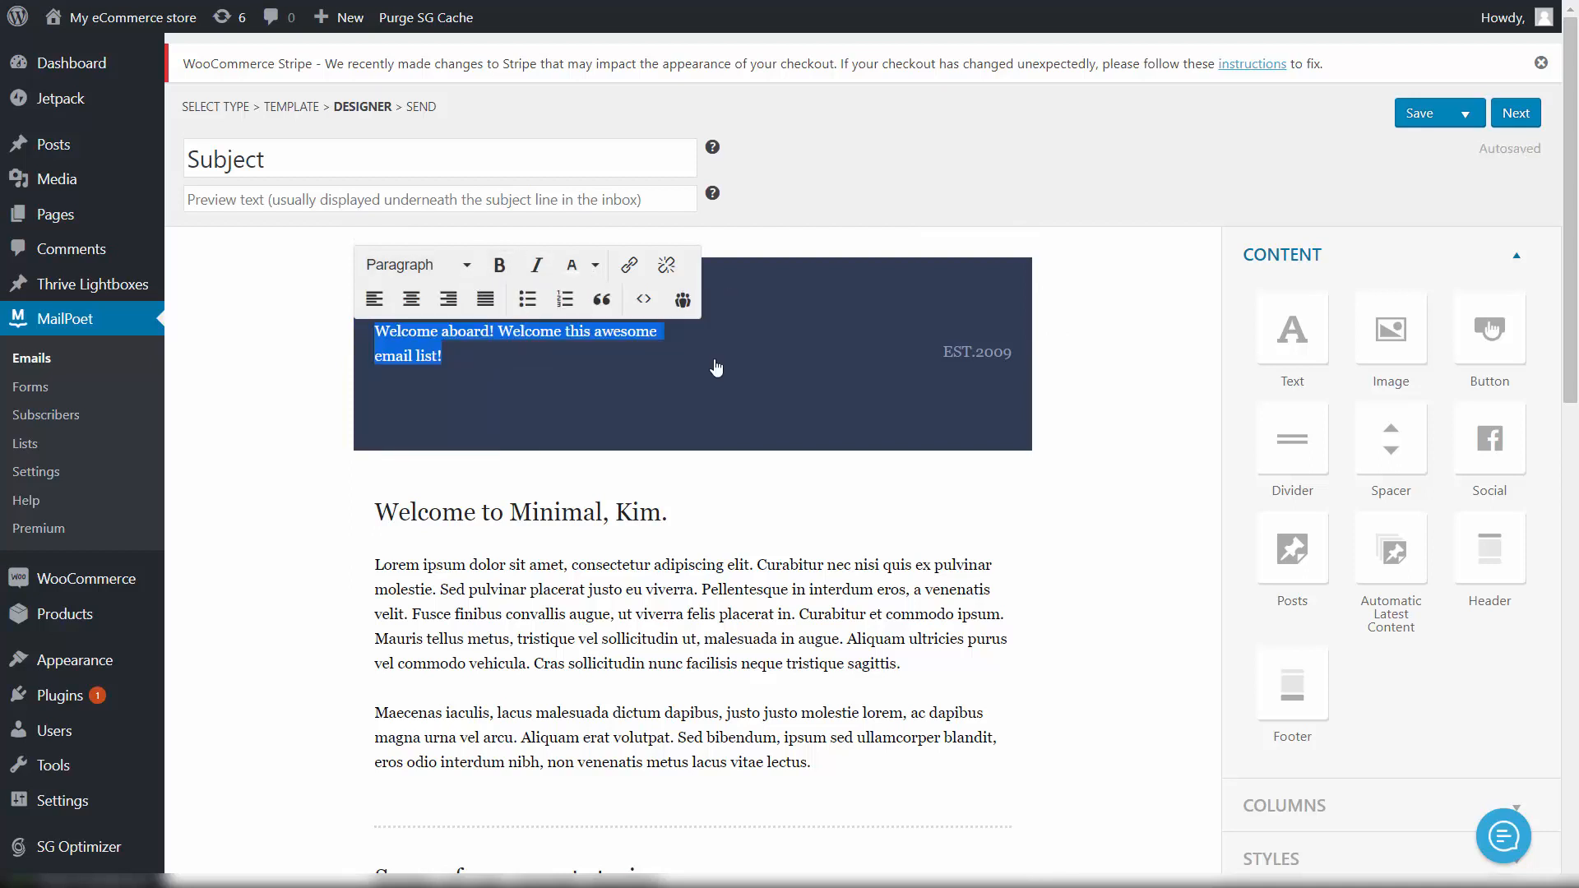
left_click(502, 264)
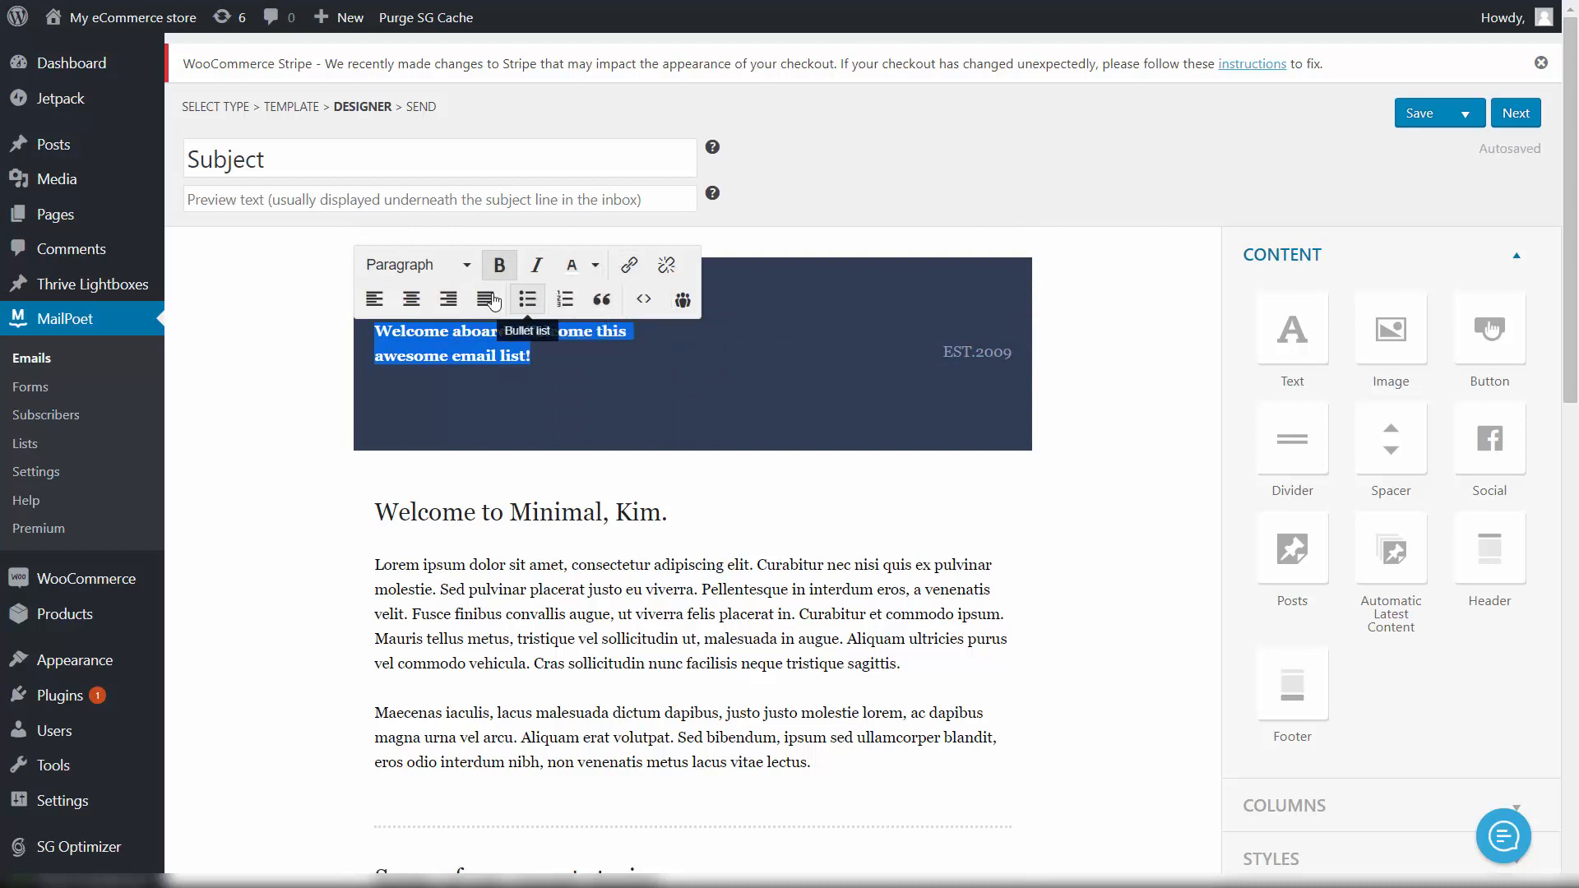
left_click(472, 268)
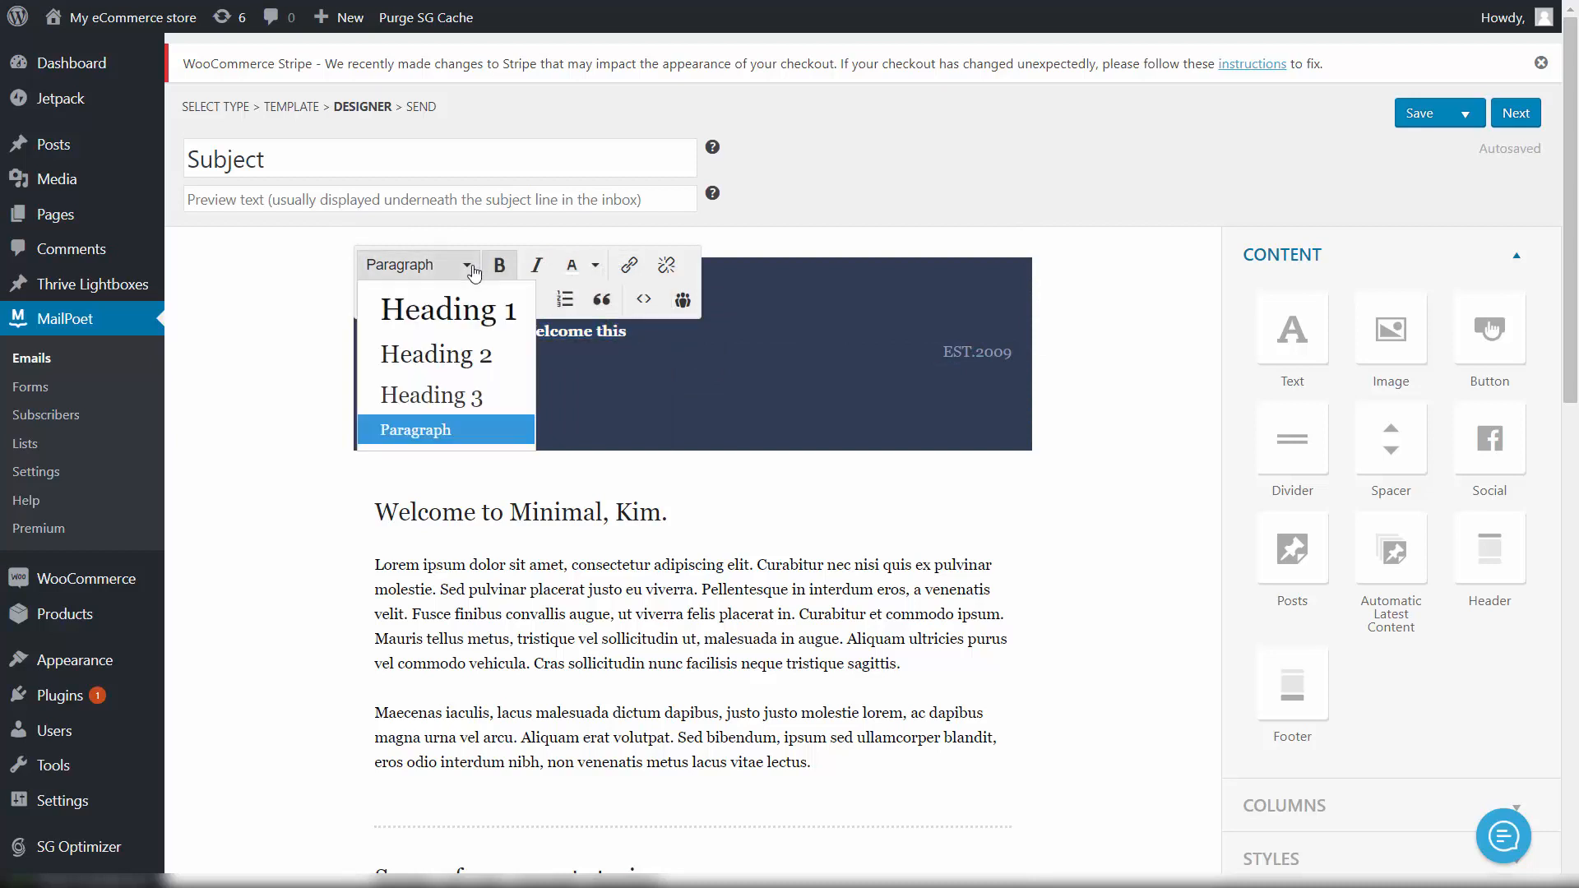
left_click(473, 270)
left_click(473, 270)
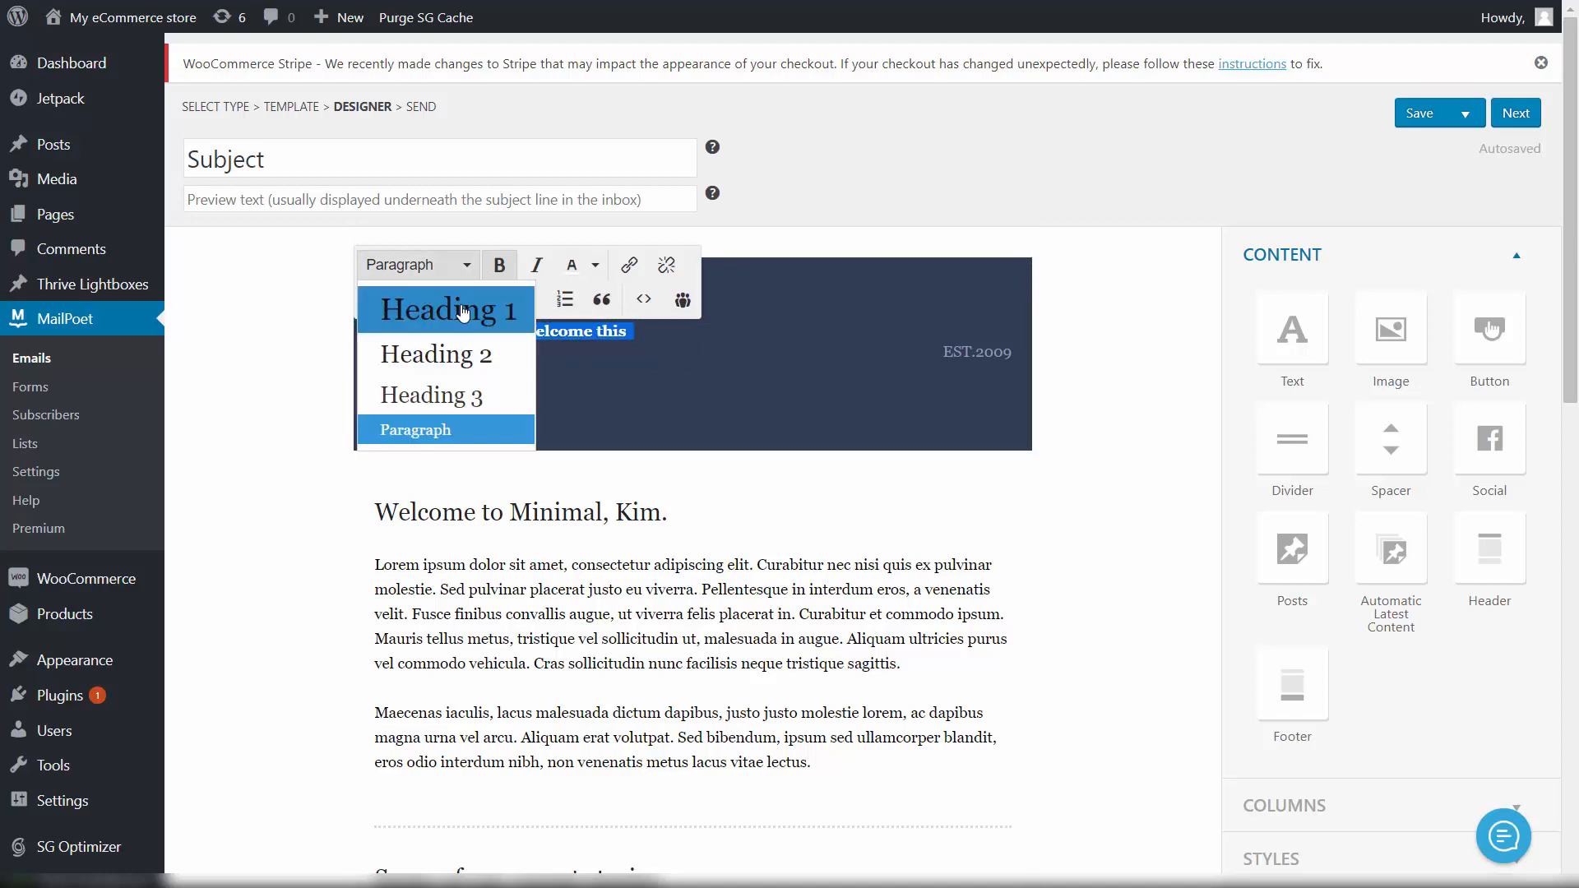
left_click(463, 310)
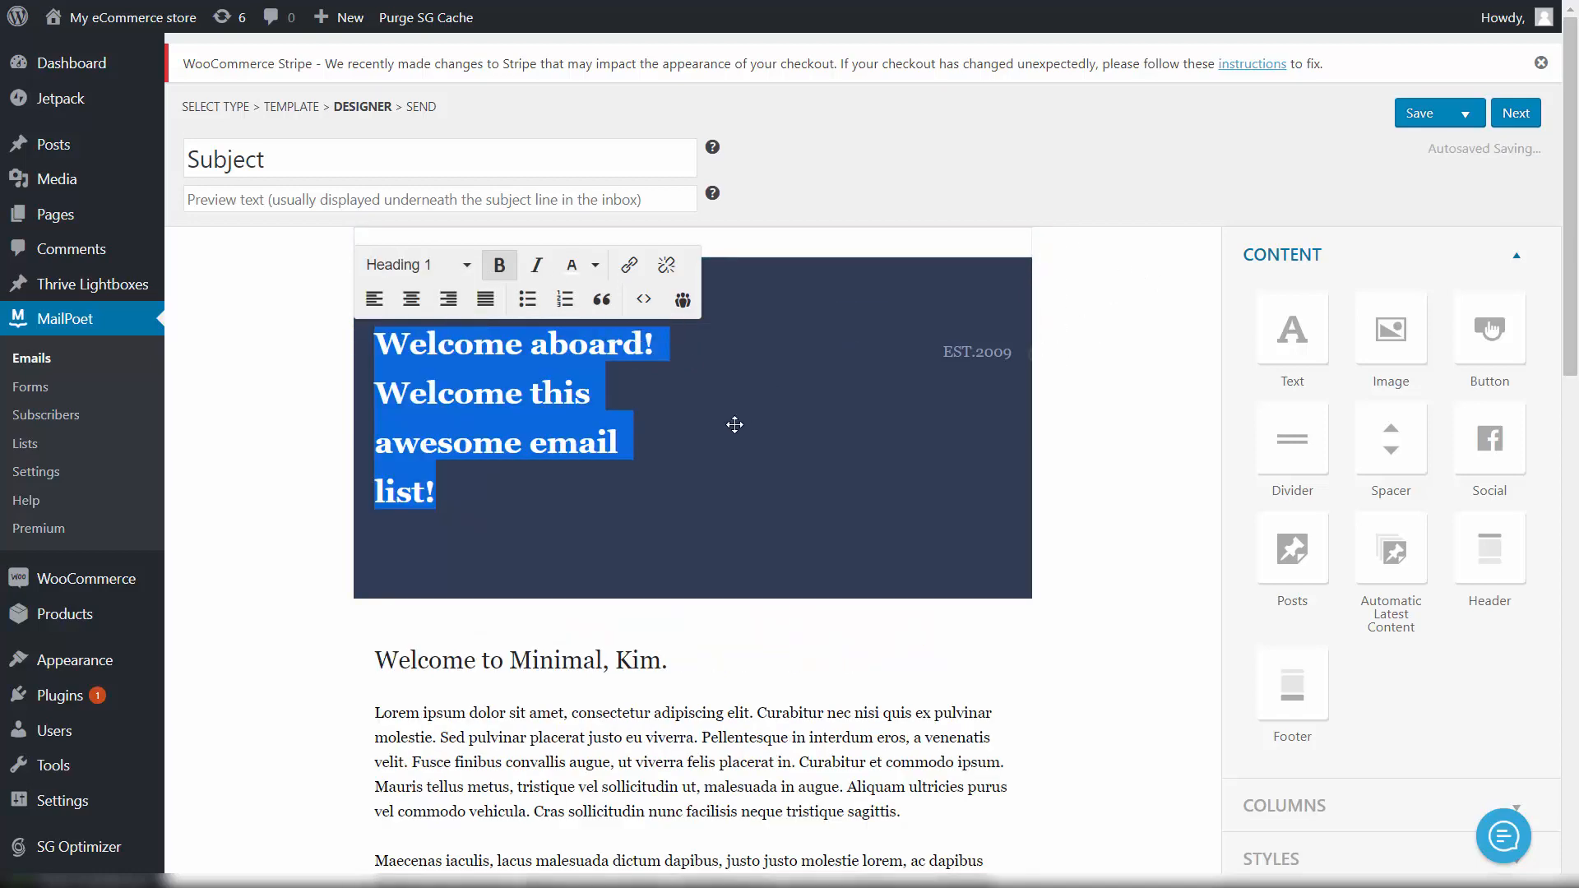
left_click(526, 485)
left_click(310, 349)
scroll(452, 395, "down", 3)
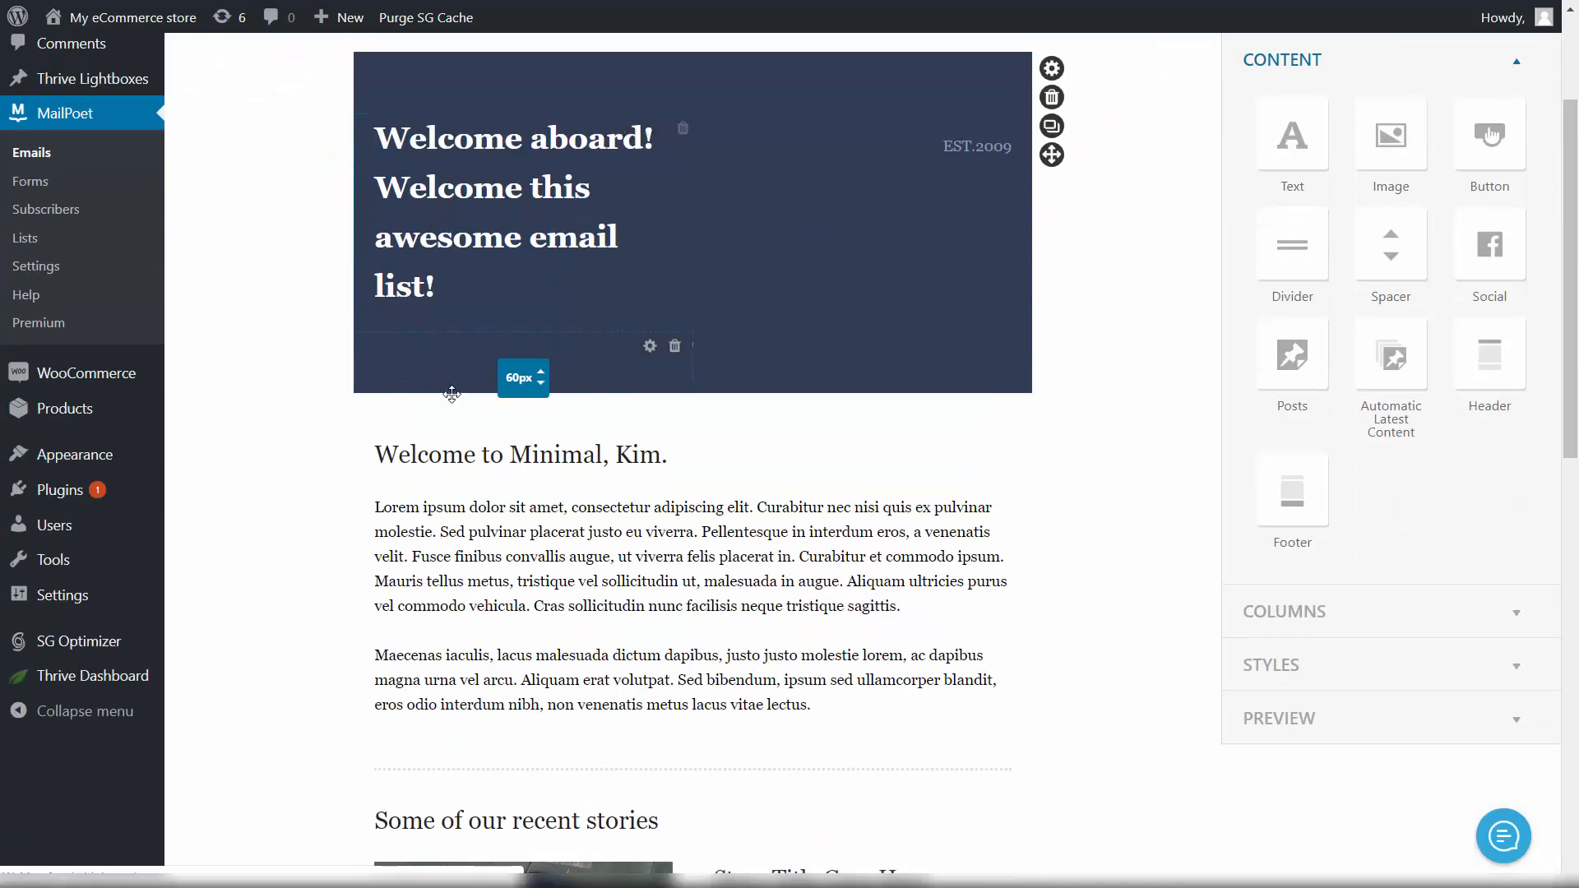
scroll(412, 428, "down", 3)
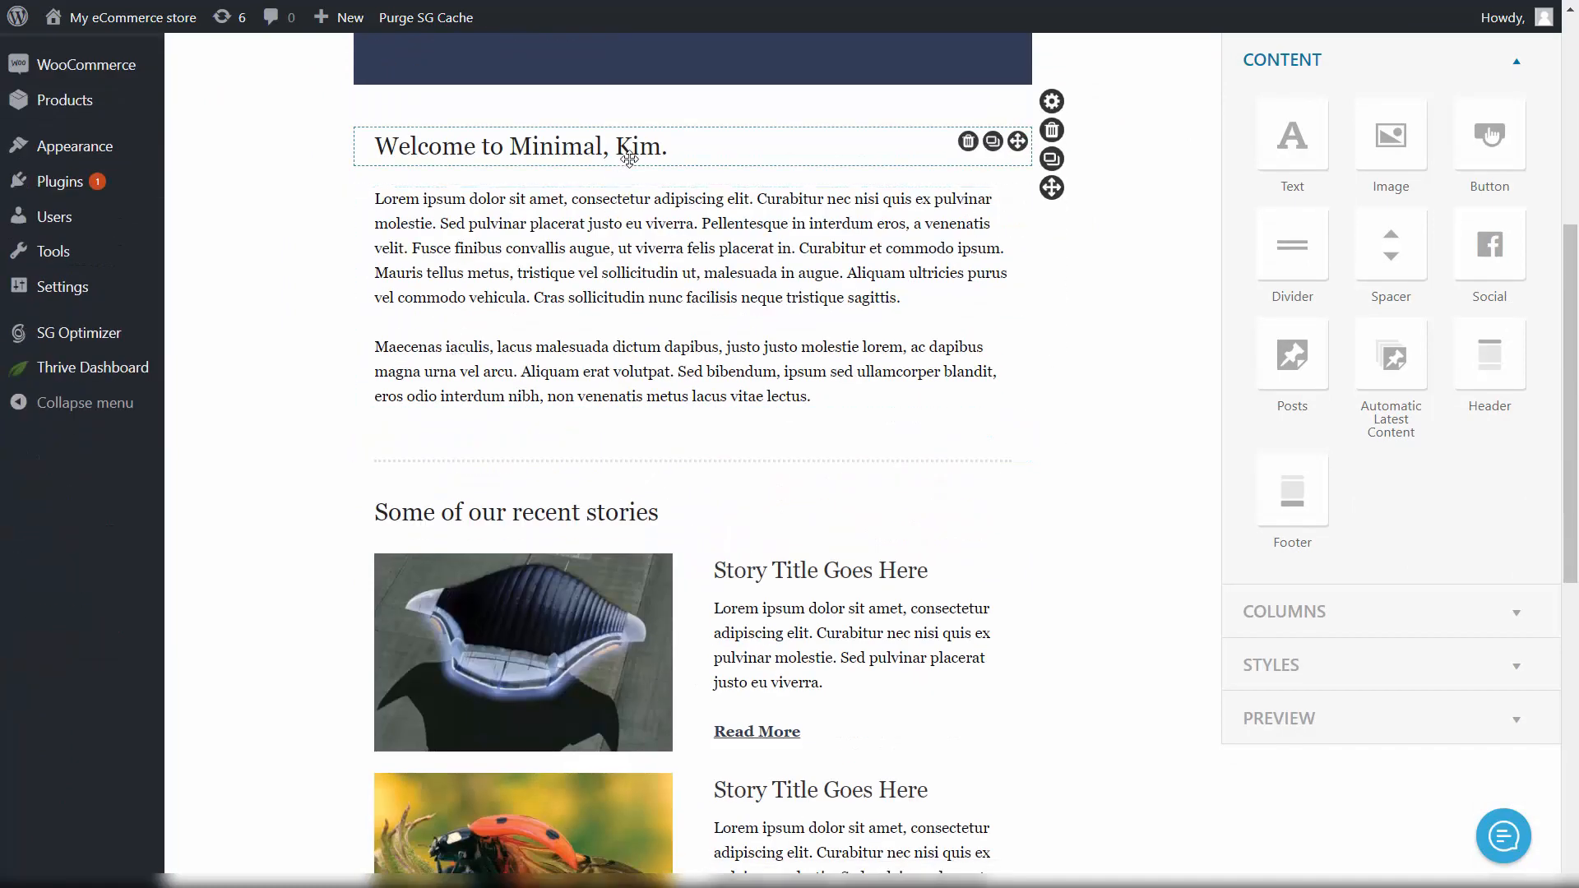
Step: Trim the end of the 'Welcome to Minimal' greeting heading
left_click(663, 148)
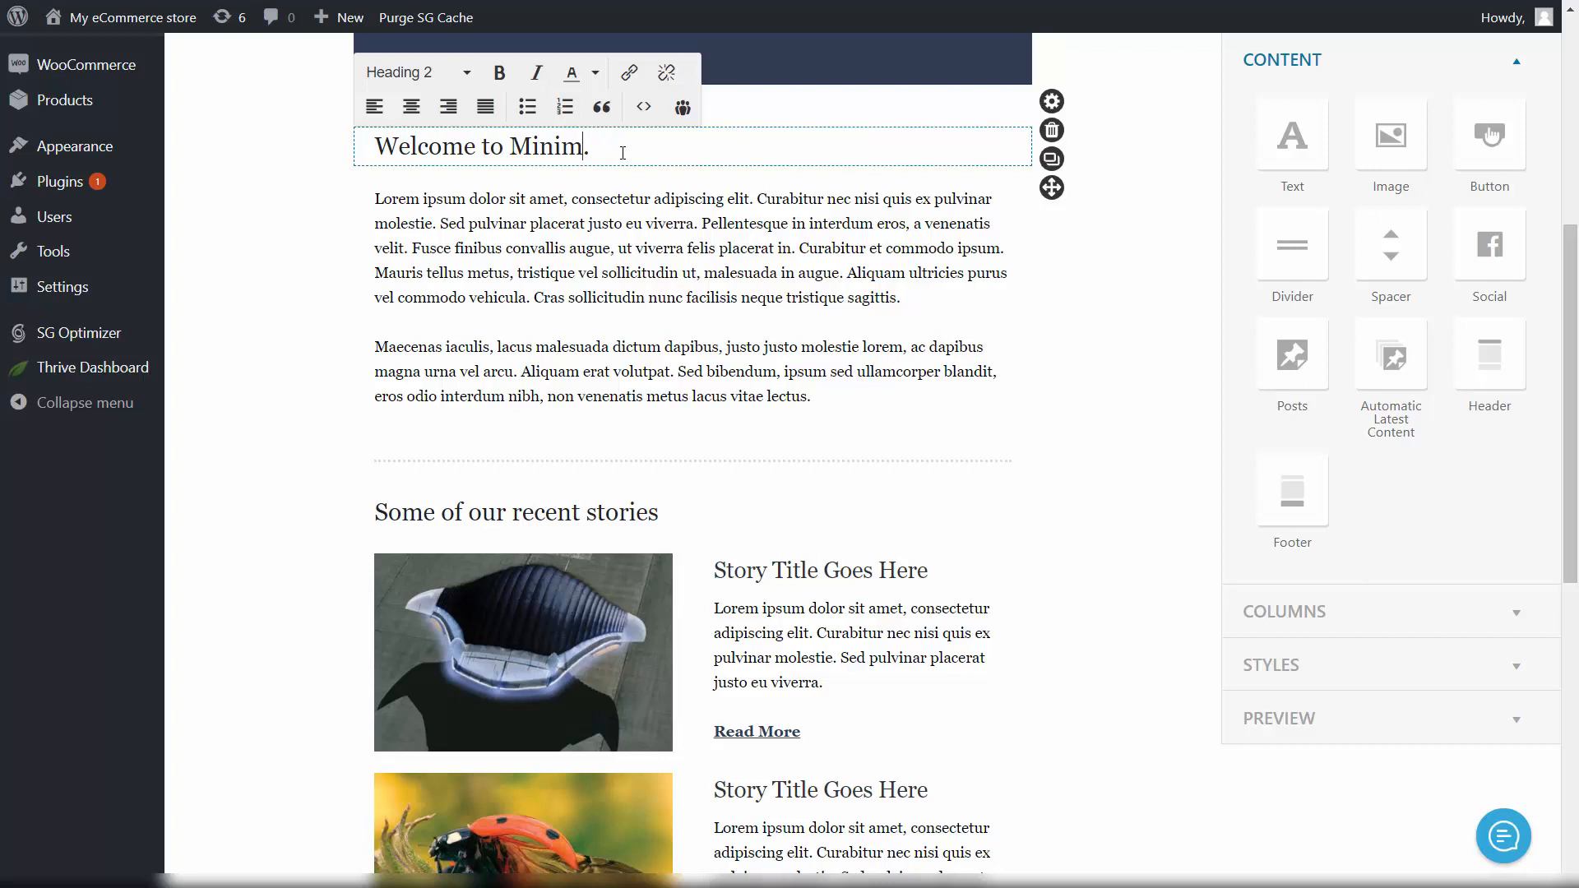
key("BackSpace")
key("BackSpace")
key("BackSpace")
key("BackSpace")
left_click(1083, 258)
Step: Review the email, save the design, and continue to the last details page
scroll(1037, 280, "down", 7)
scroll(1007, 295, "up", 14)
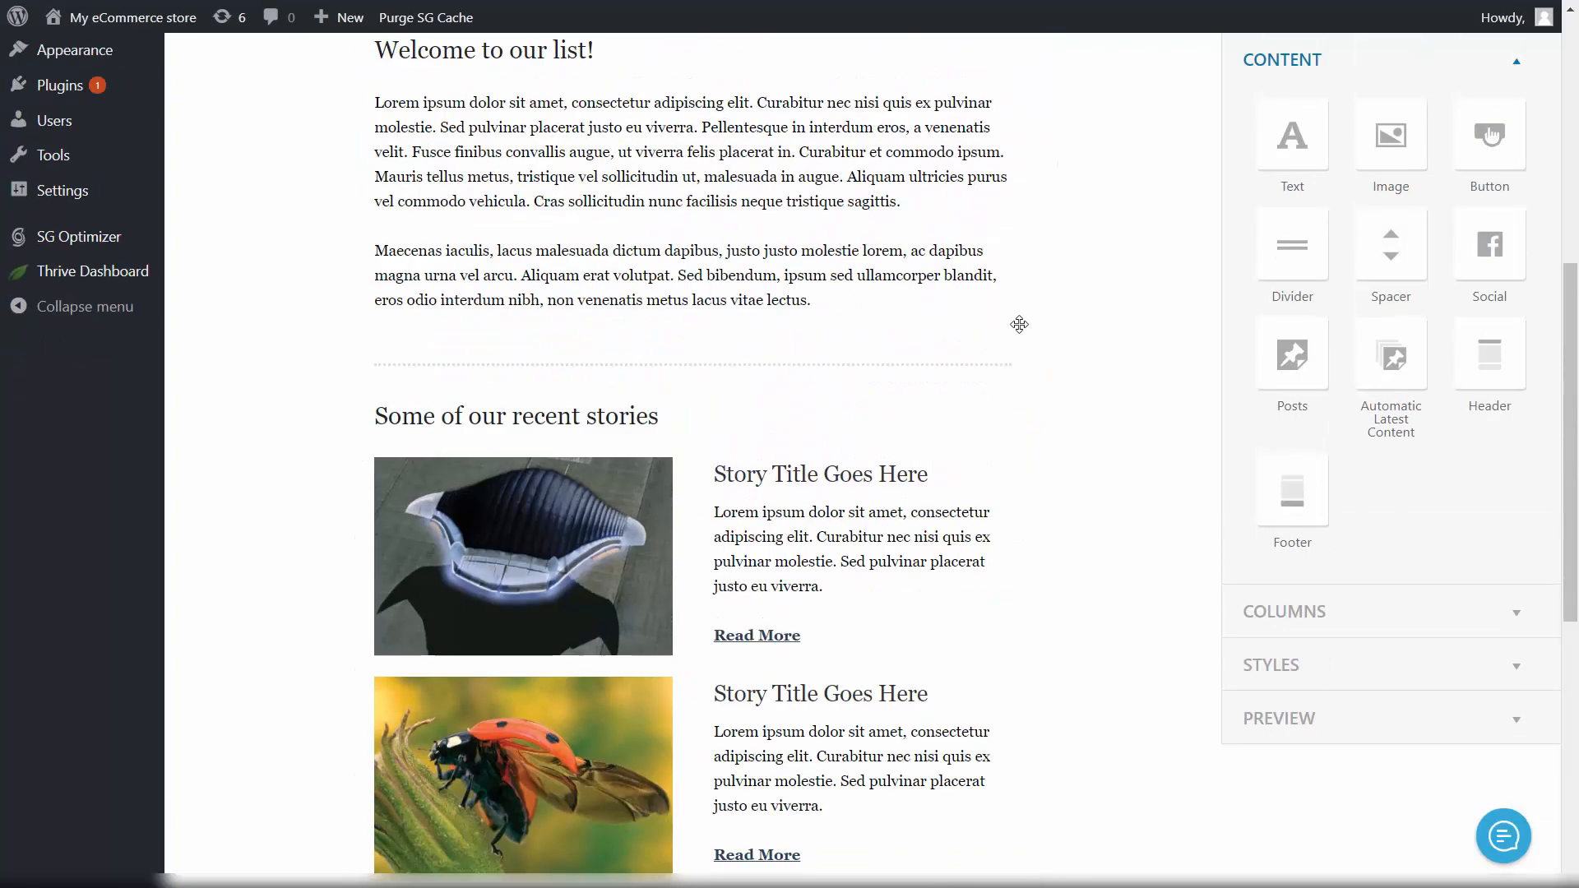
scroll(1006, 268, "down", 7)
scroll(1006, 268, "down", 6)
scroll(1083, 293, "up", 14)
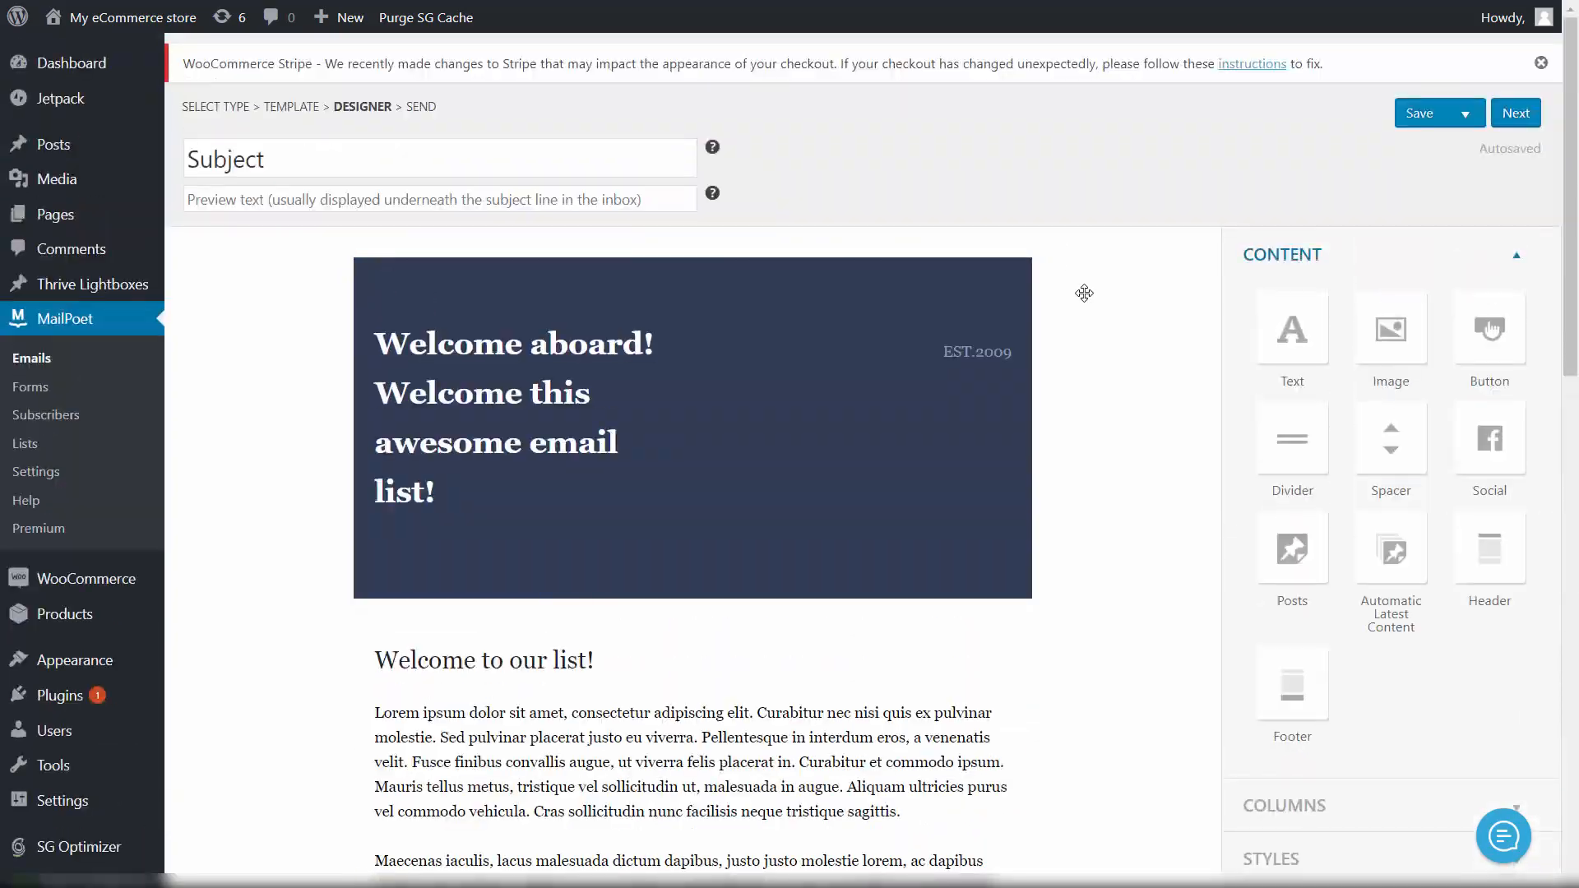
left_click(1432, 115)
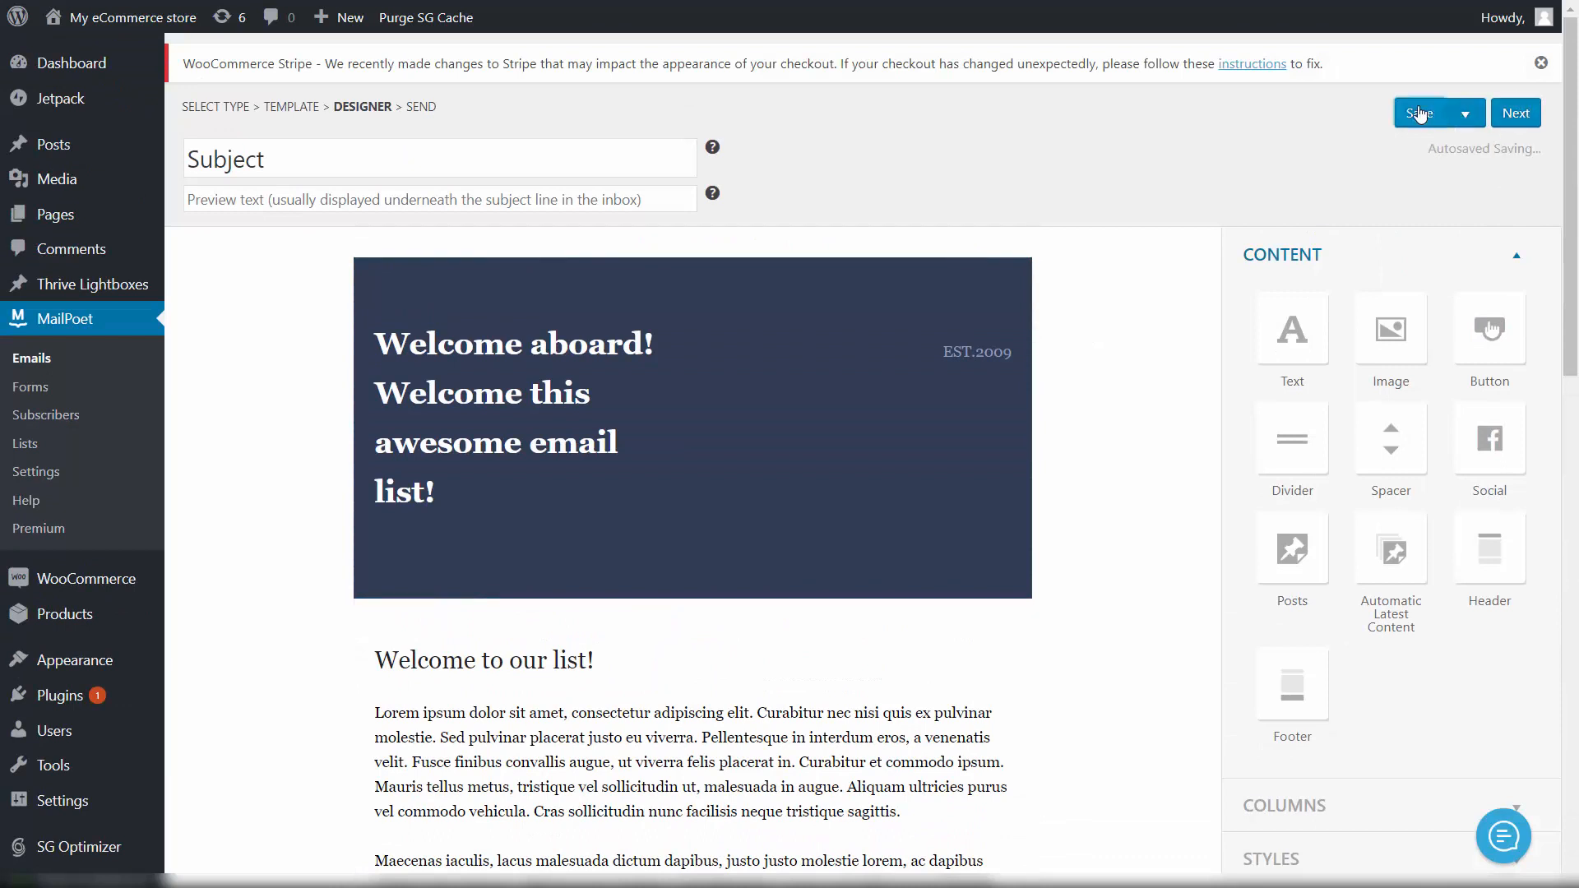
left_click(1505, 118)
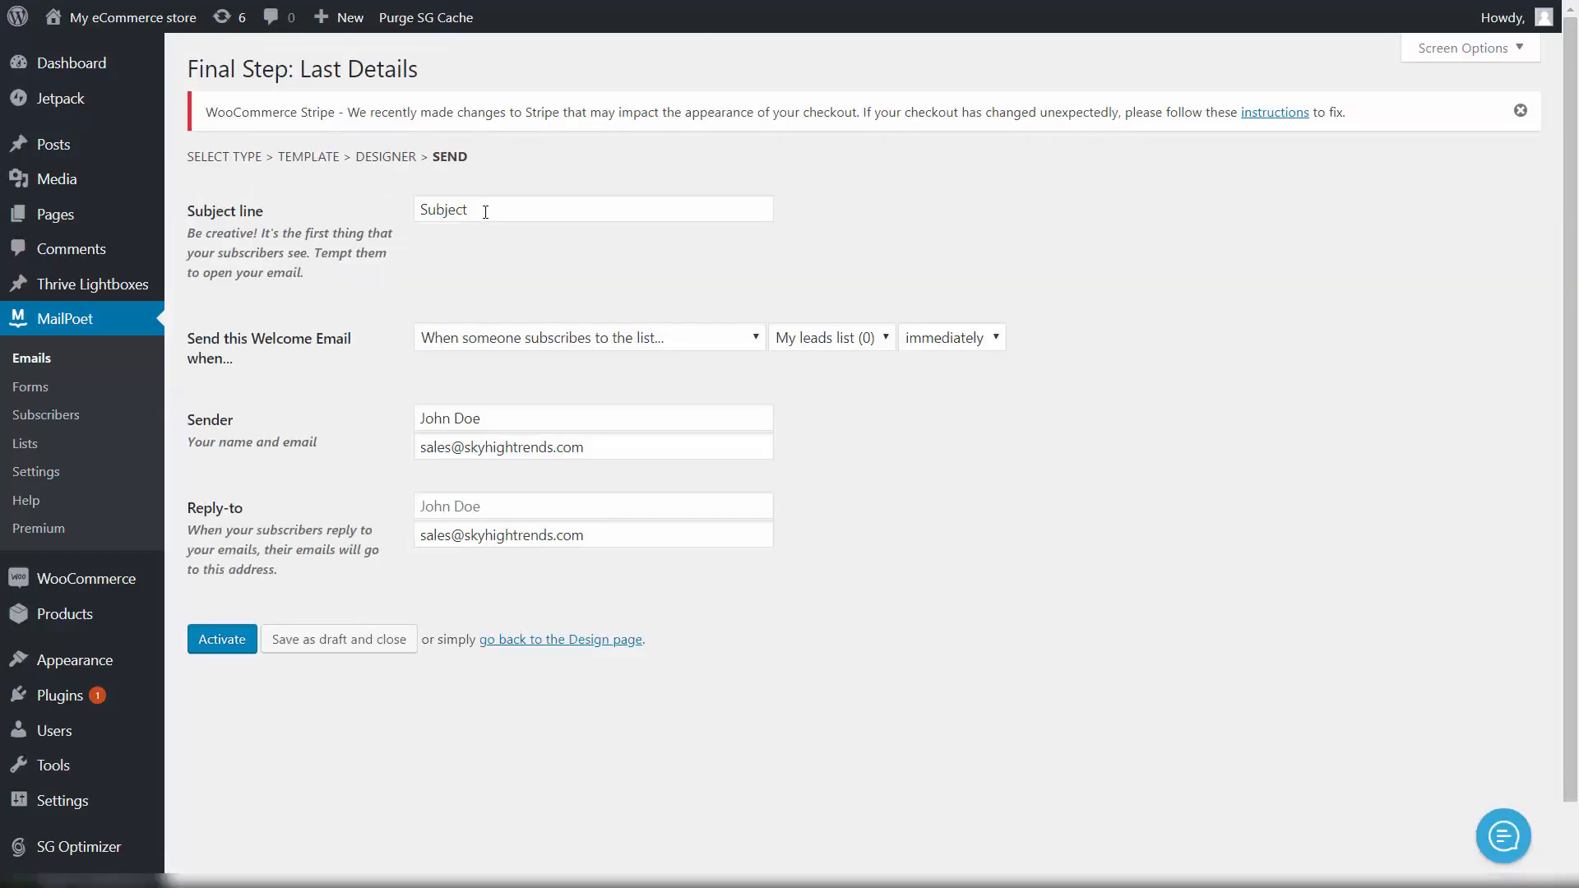
Step: Change the subject to 'Welcome email!' and activate the welcome email
left_click_drag(485, 212, 350, 201)
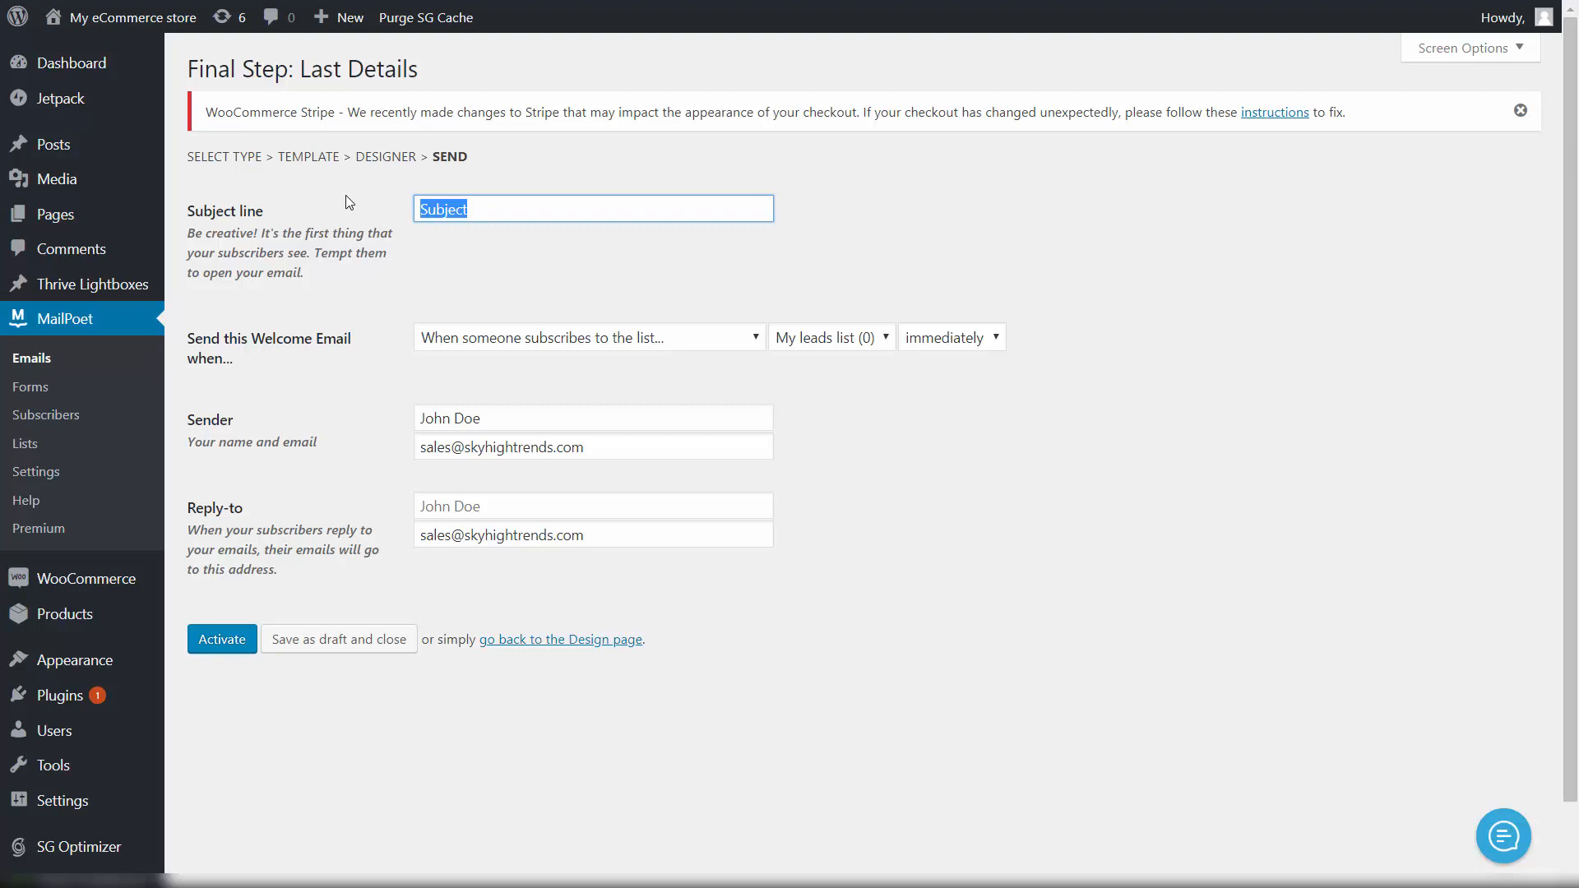
type("Welcome email!")
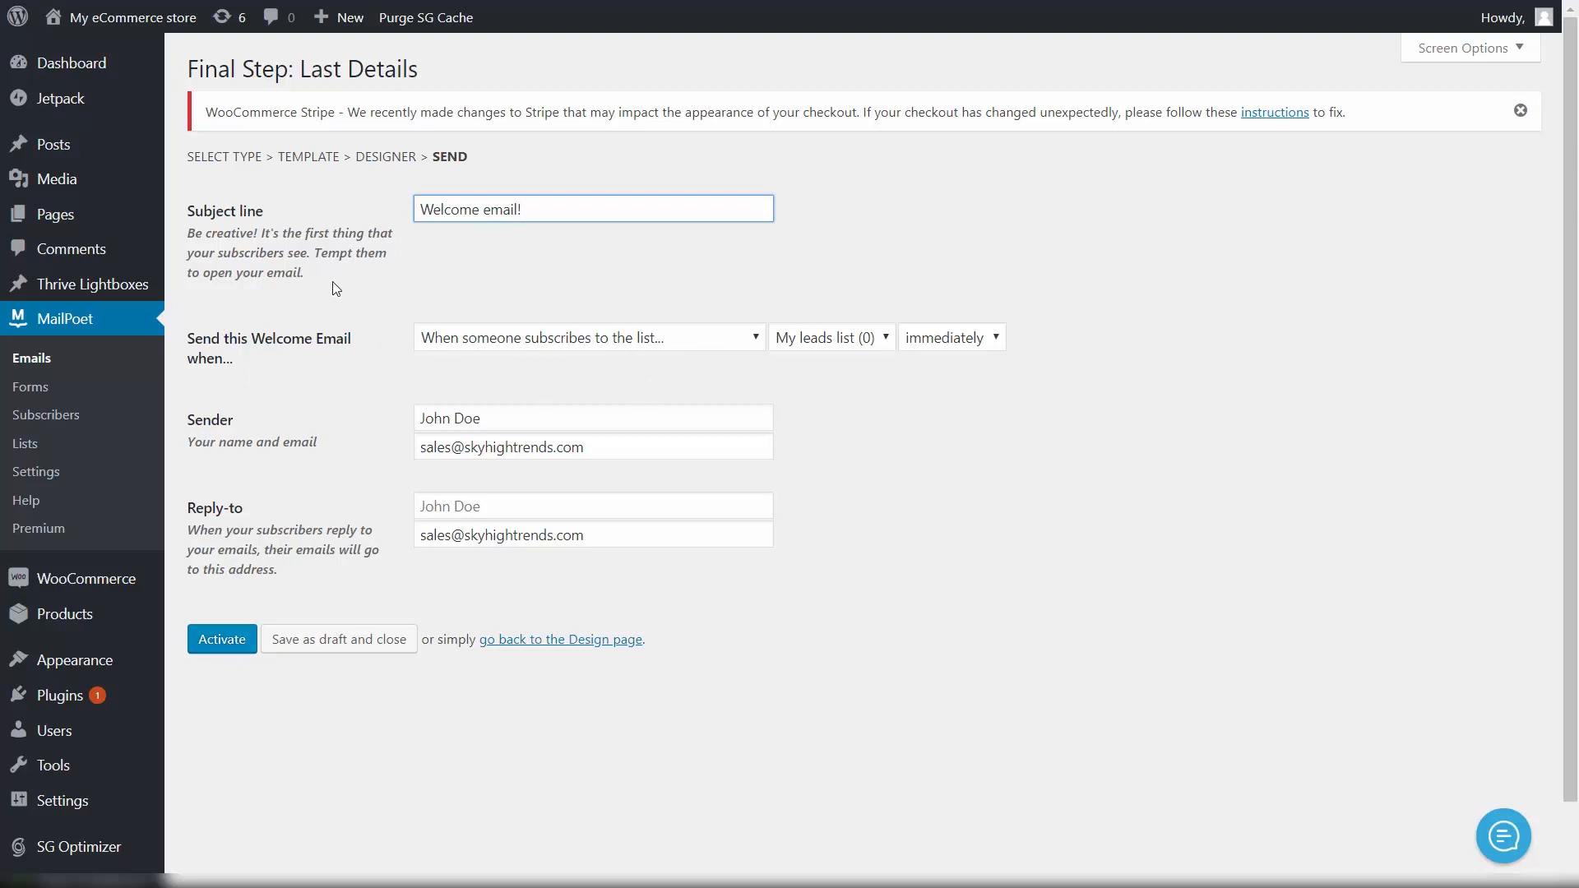
left_click(218, 640)
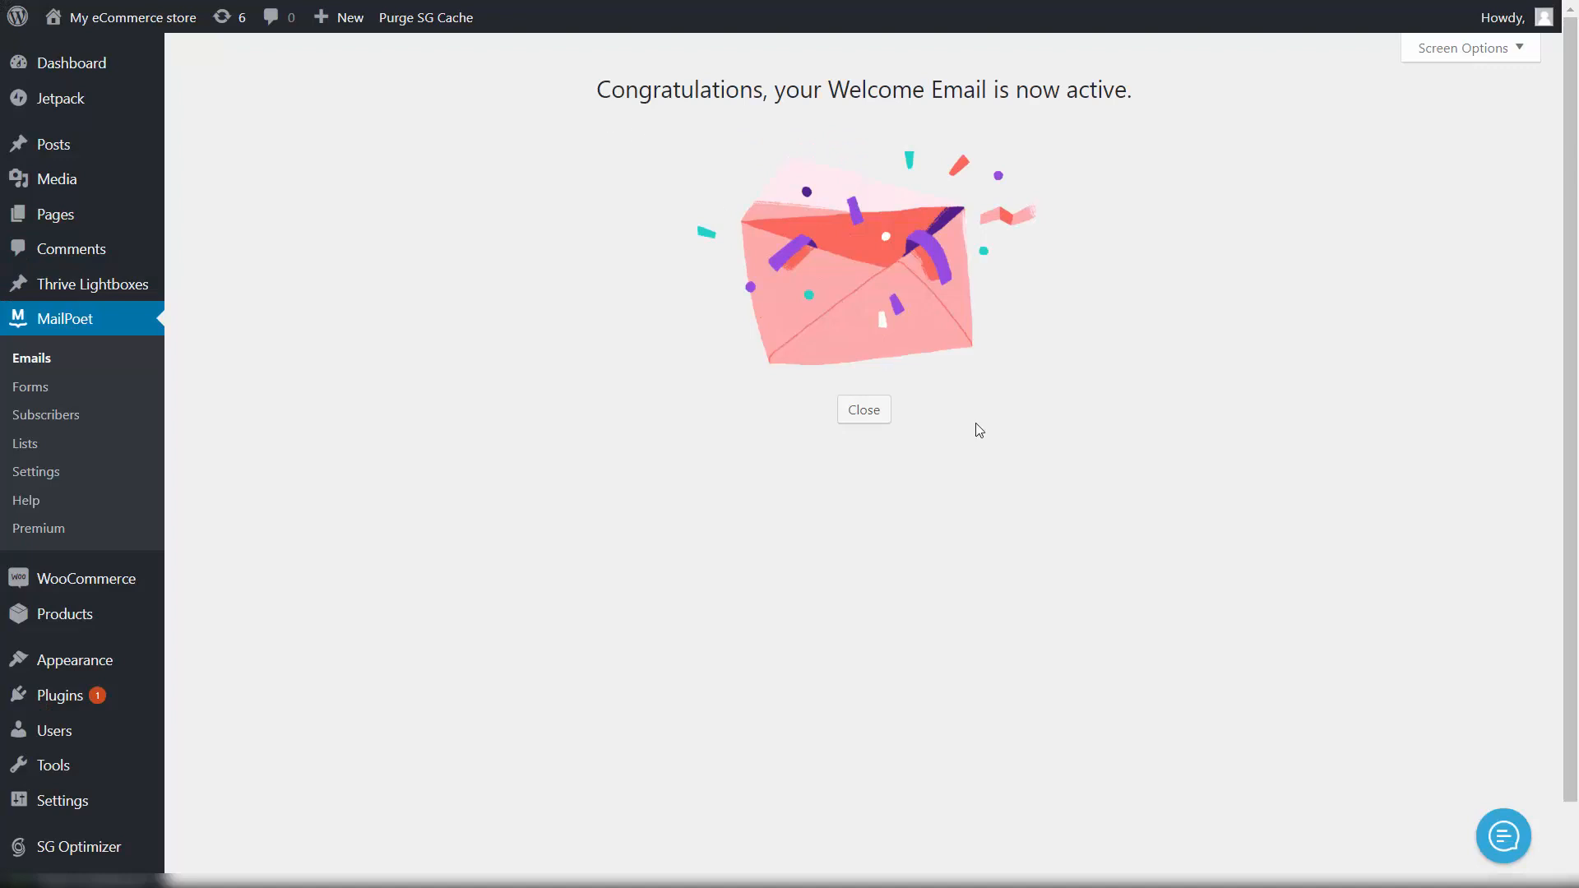
Step: Dismiss the congratulations screen and open the Welcome Emails list showing Welcome email! active
left_click(877, 419)
left_click(877, 418)
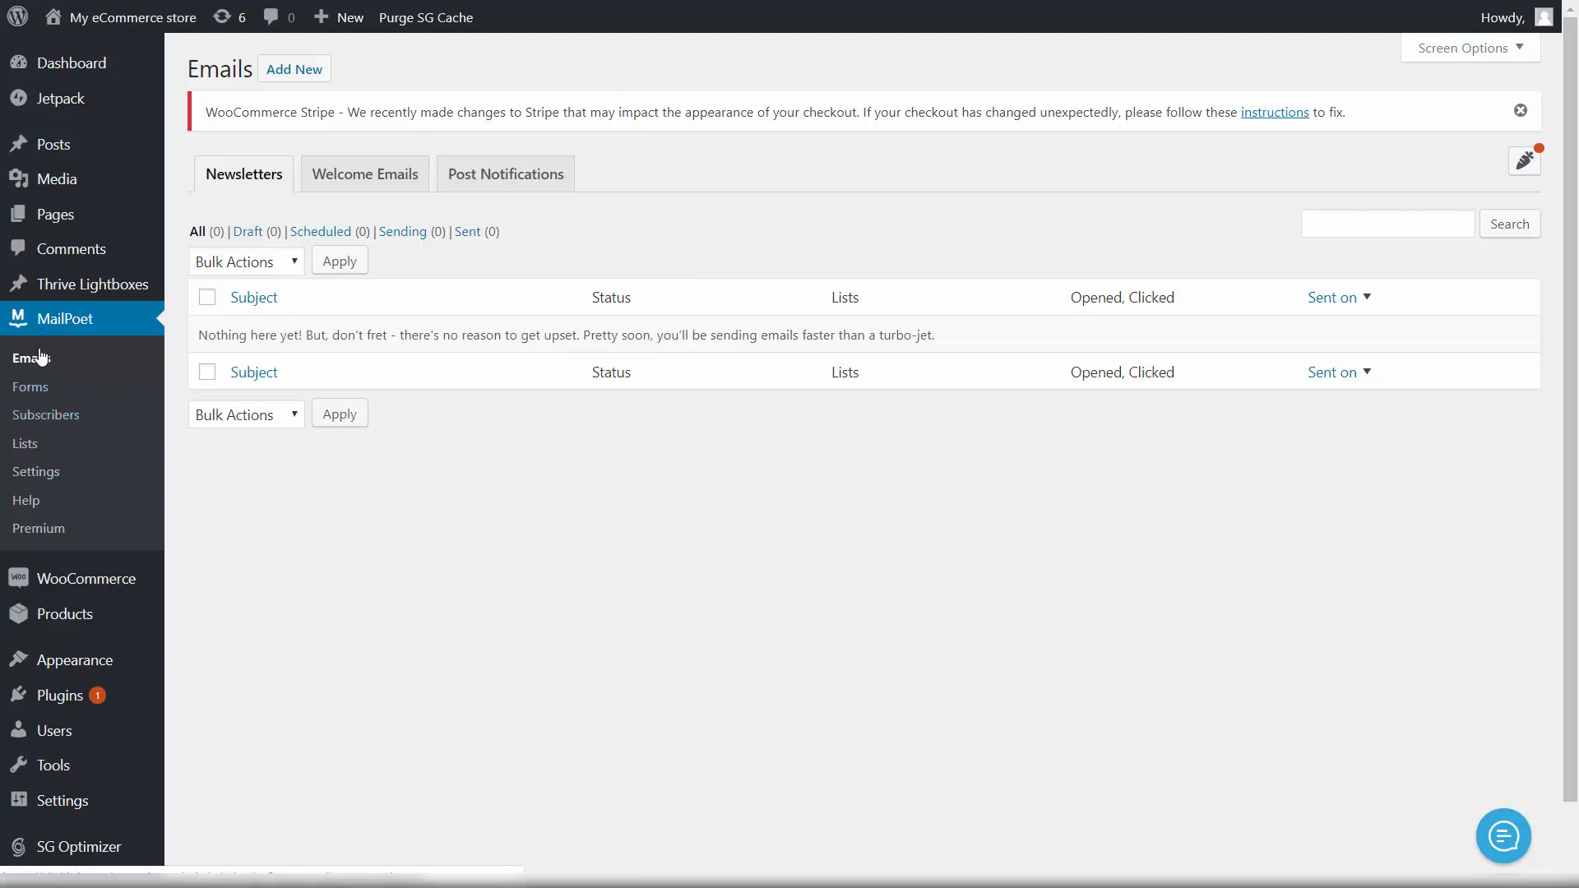
left_click(350, 176)
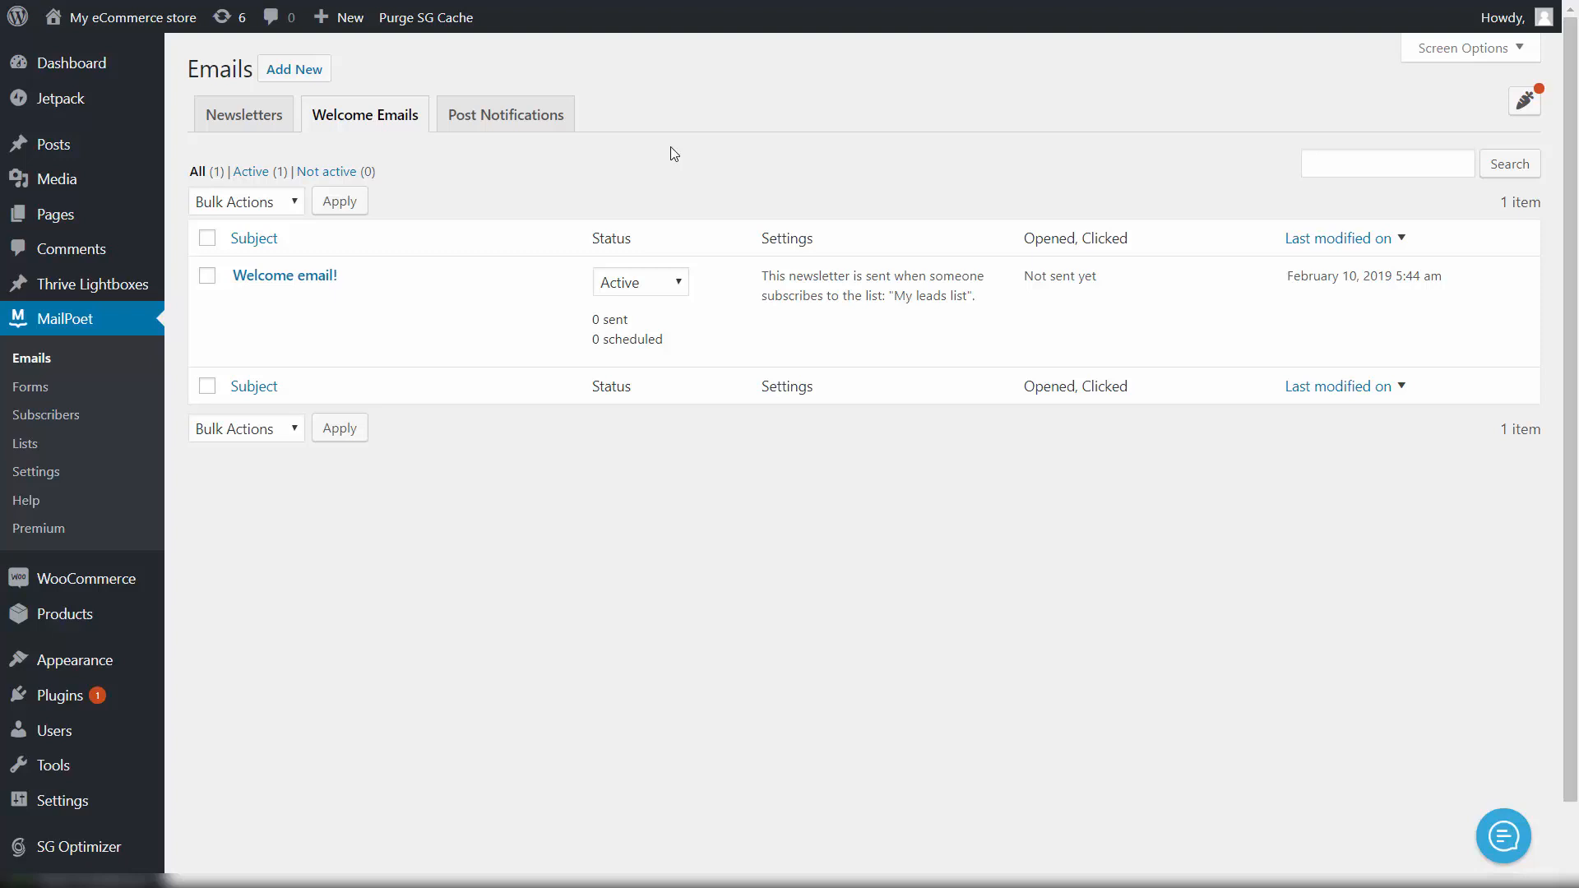
mouse_move(274, 298)
Step: Add a new Welcome Email and switch its timing from immediately to hours later
left_click(297, 78)
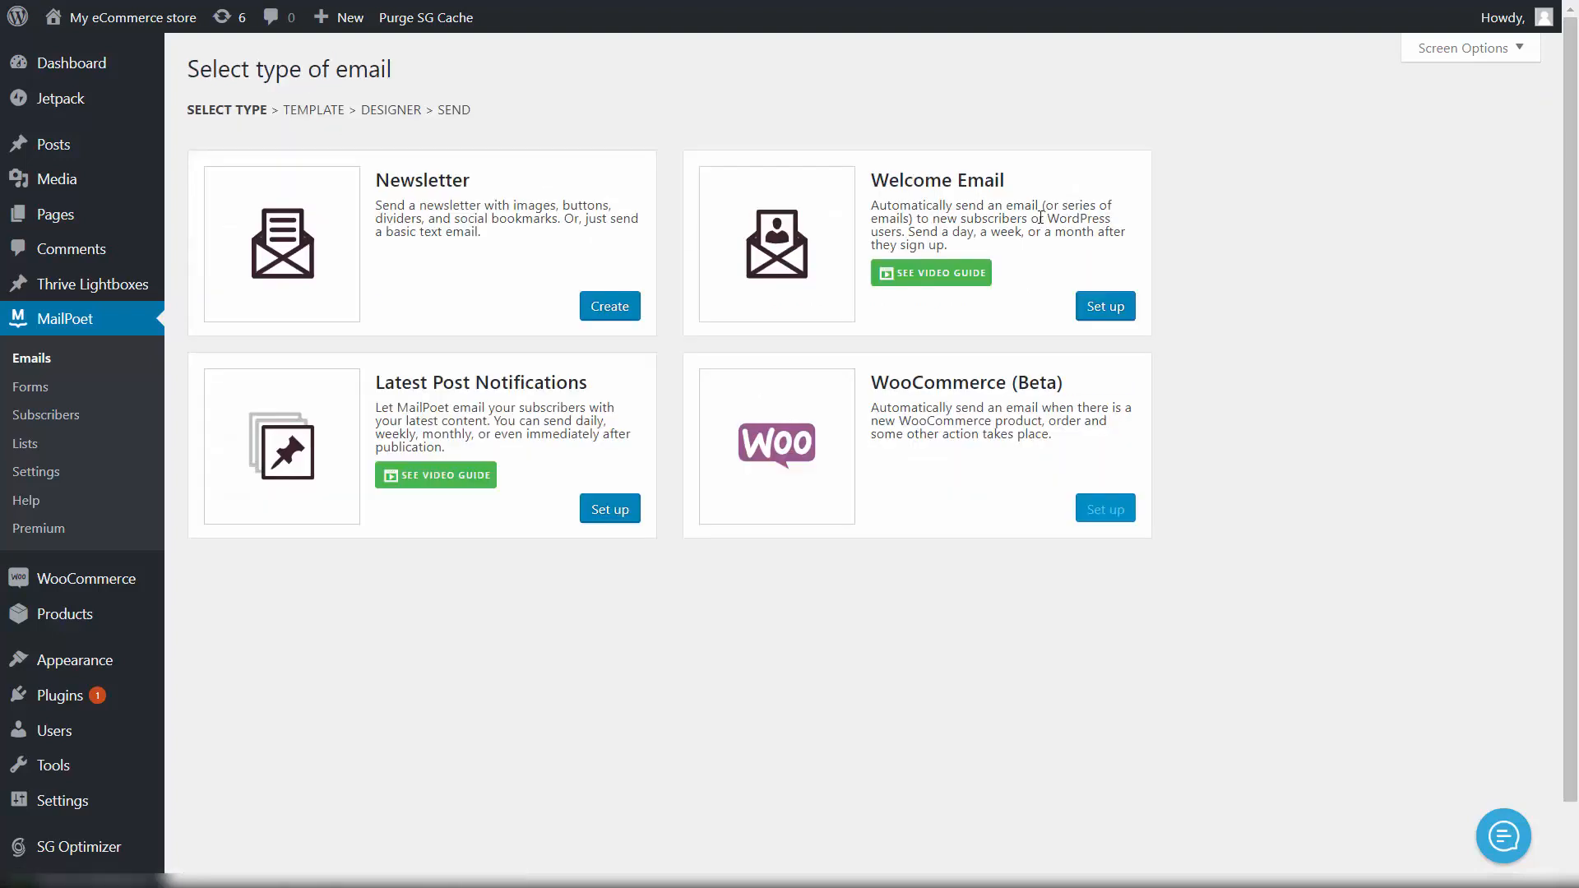
left_click(1094, 308)
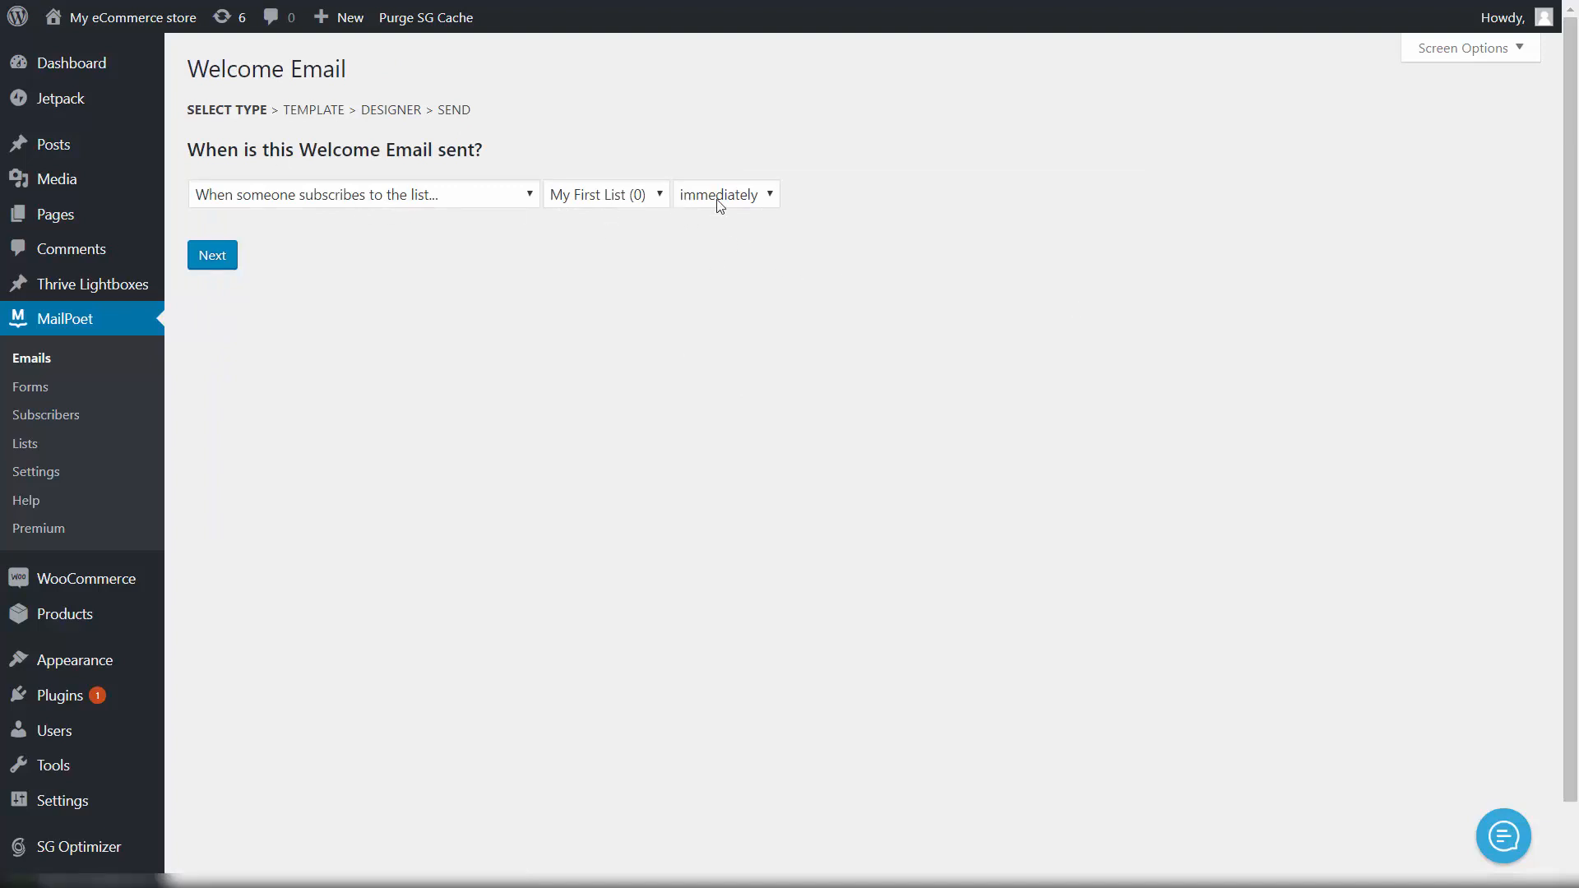
left_click(771, 195)
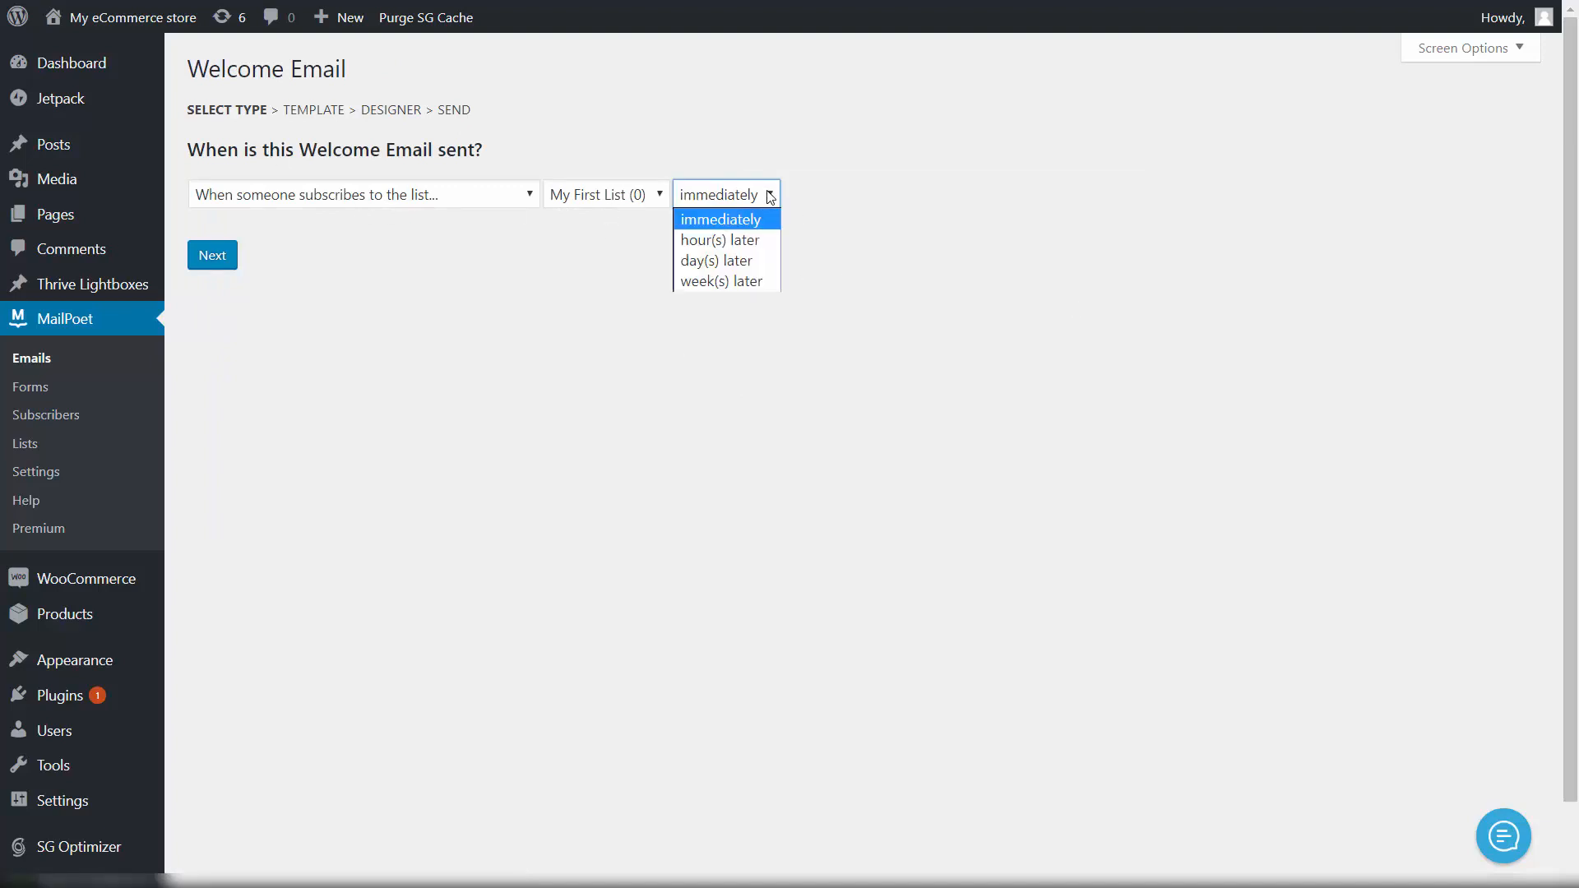
left_click(719, 240)
Step: Keep the delay at 1 and, after trying days and weeks, settle on hour(s)
left_click(708, 190)
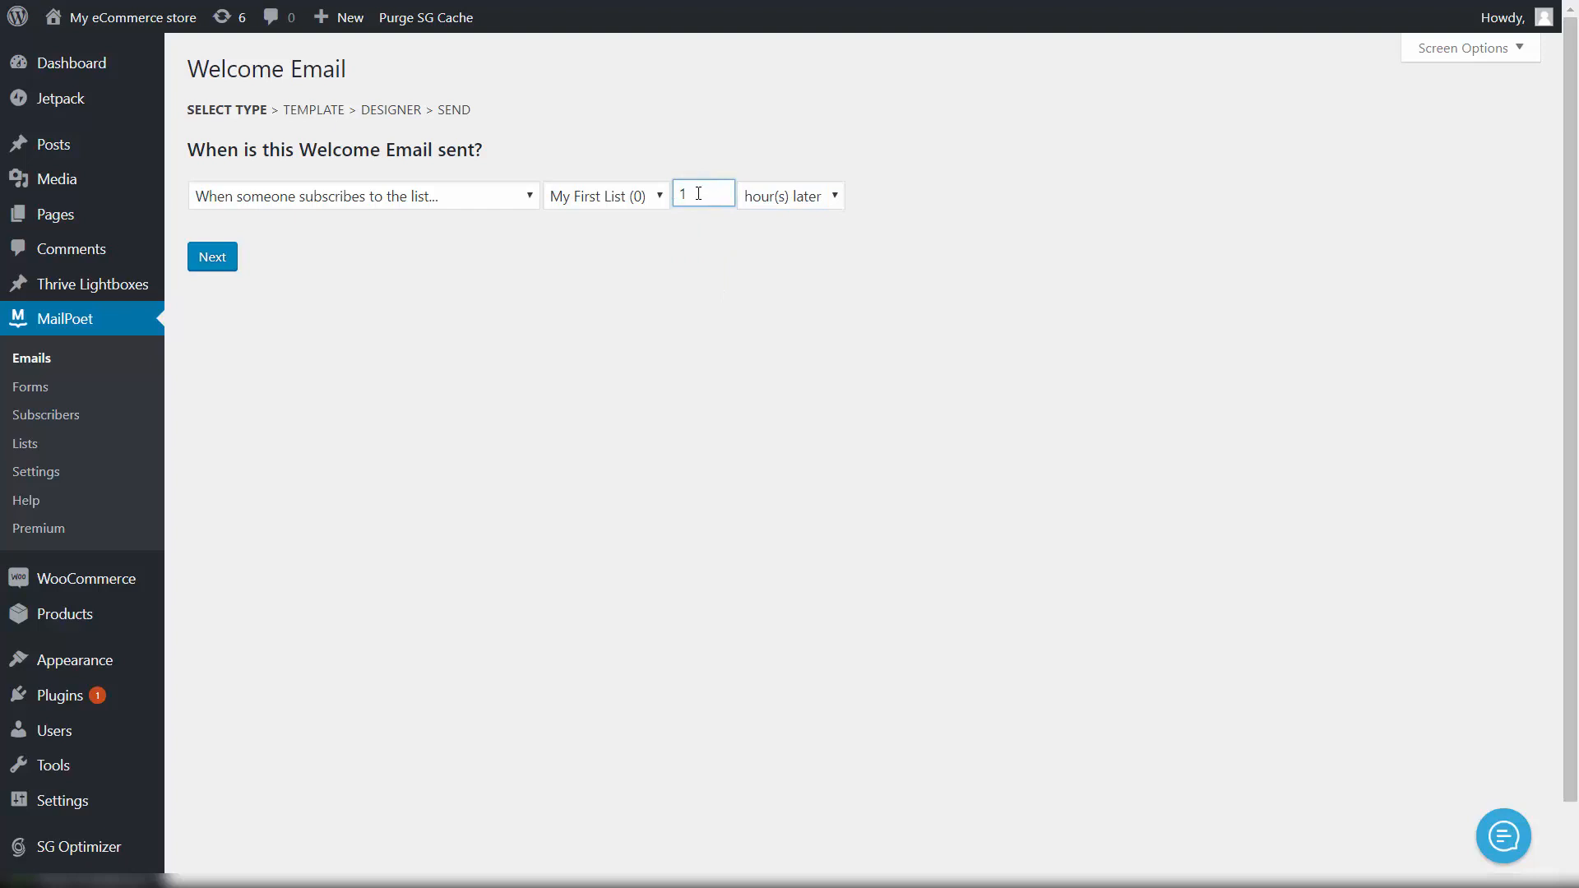
left_click_drag(698, 193, 669, 194)
left_click(794, 230)
left_click(776, 191)
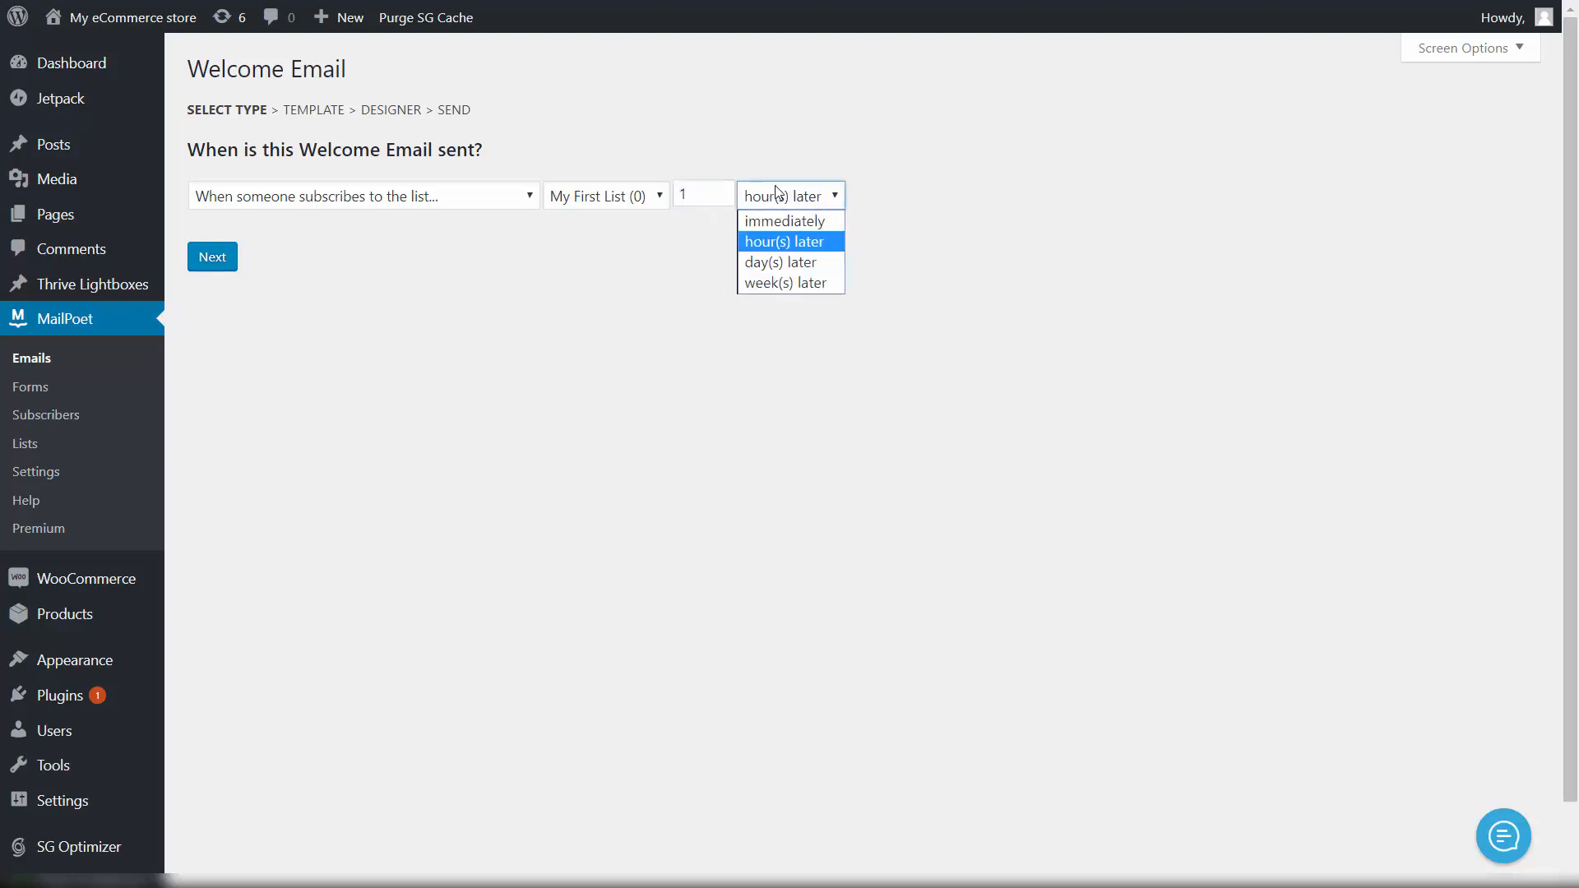
left_click(805, 264)
left_click(831, 198)
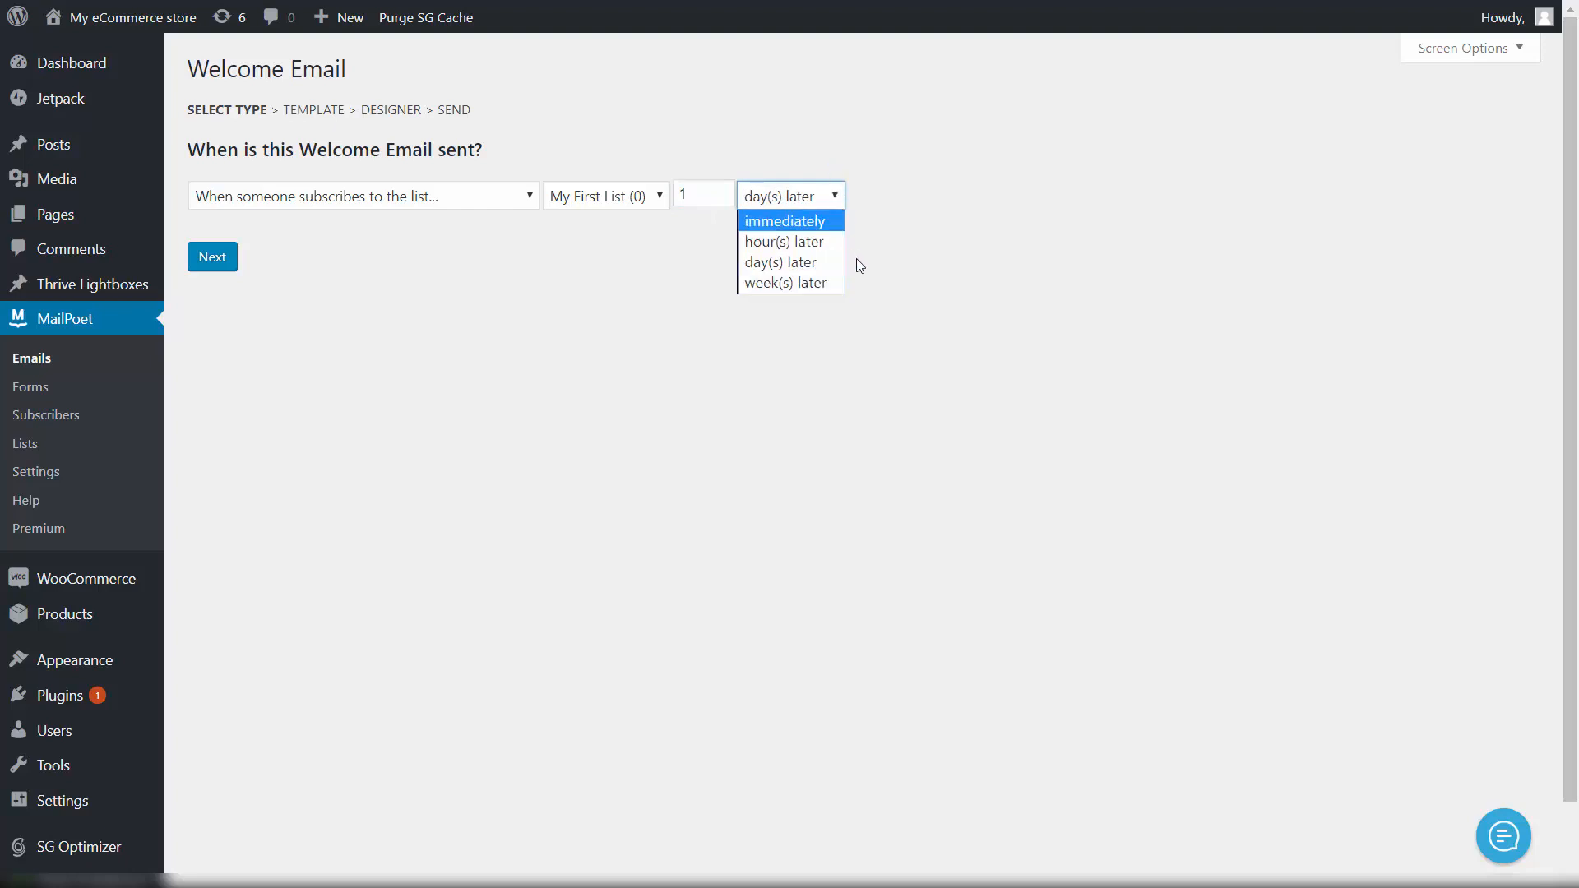
left_click(813, 284)
scroll(789, 246, "down", 1)
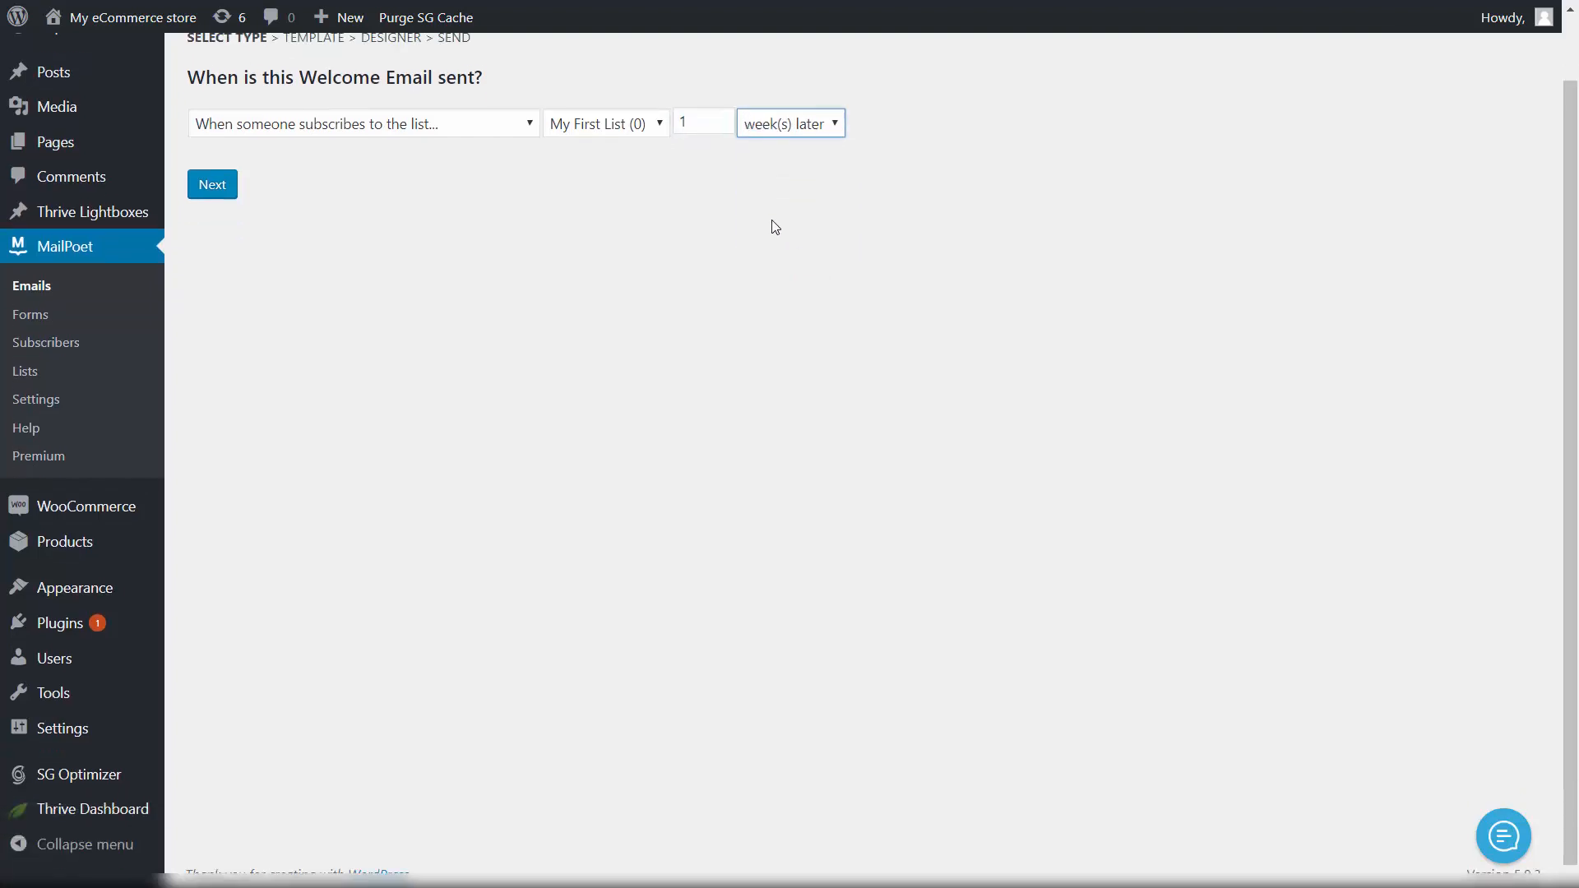
scroll(755, 243, "up", 1)
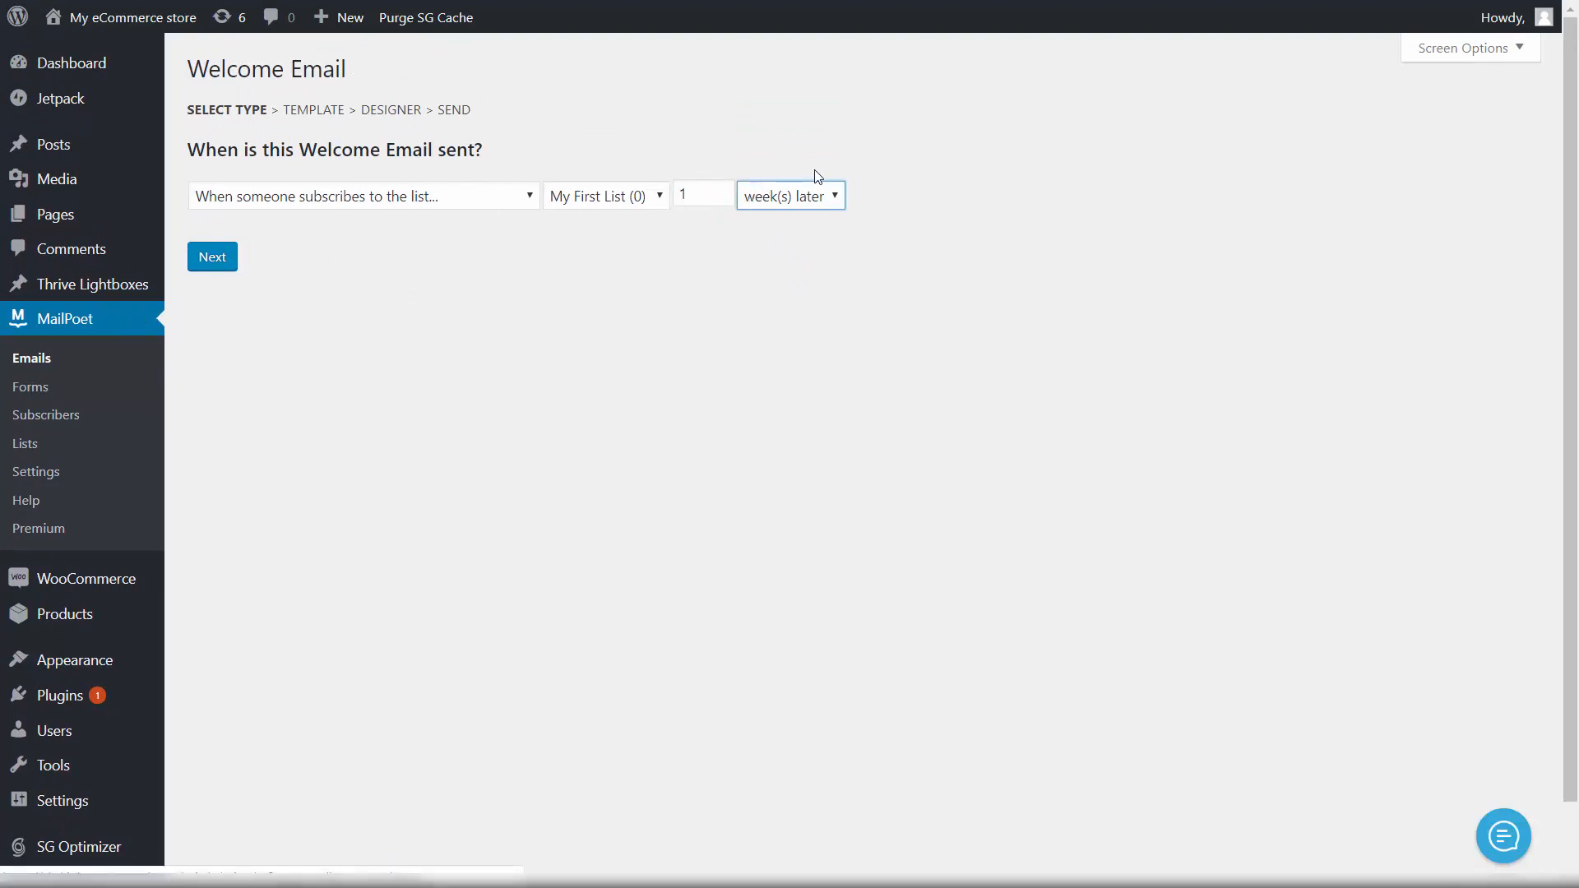
left_click(817, 204)
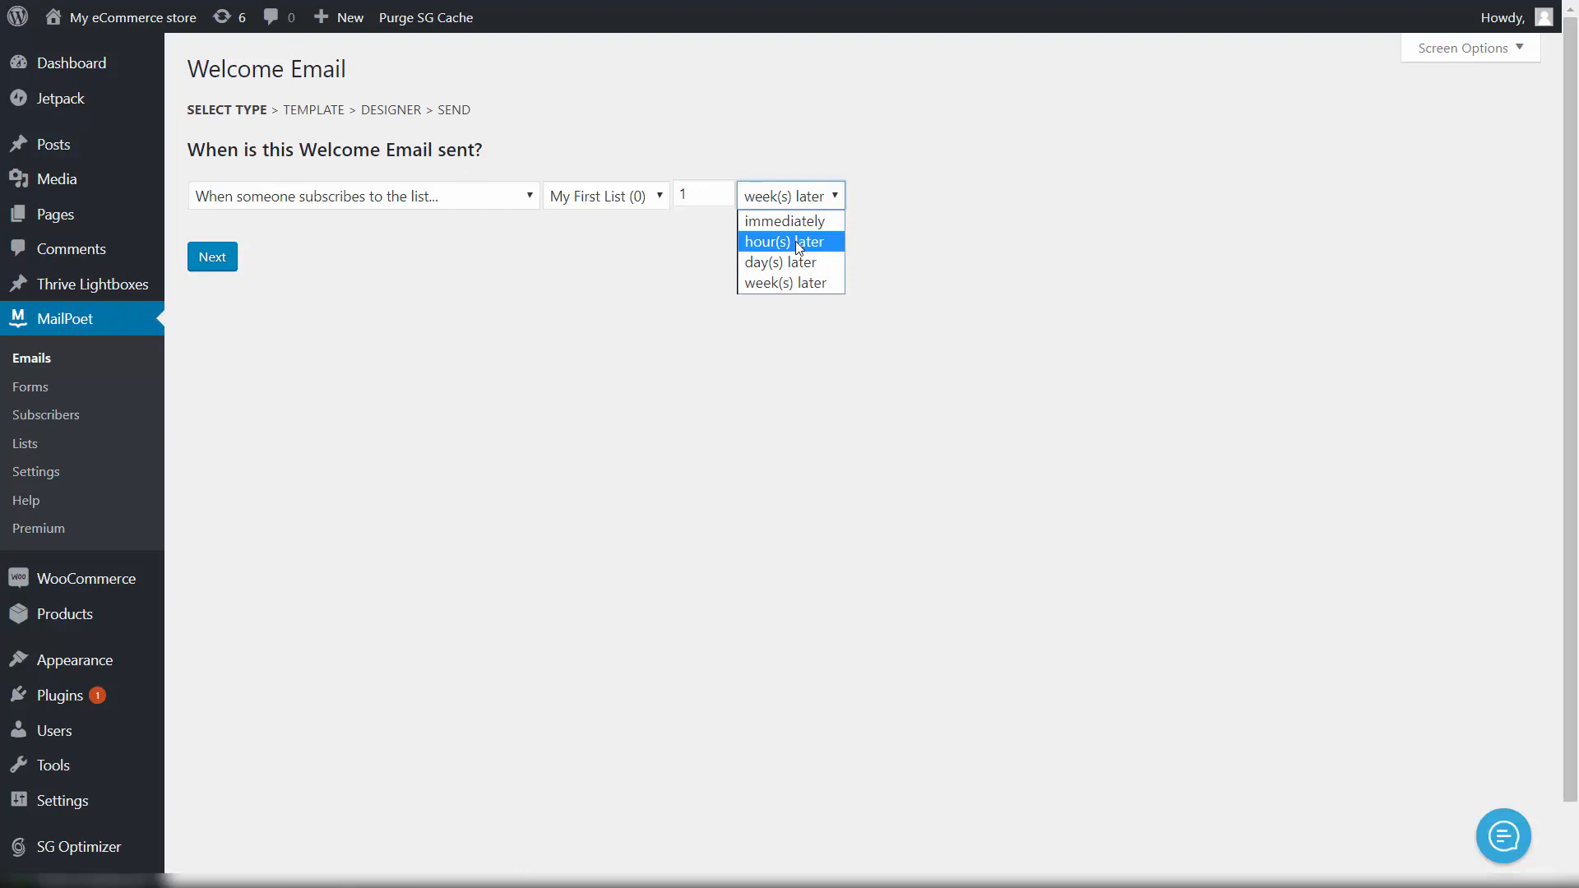
left_click(797, 240)
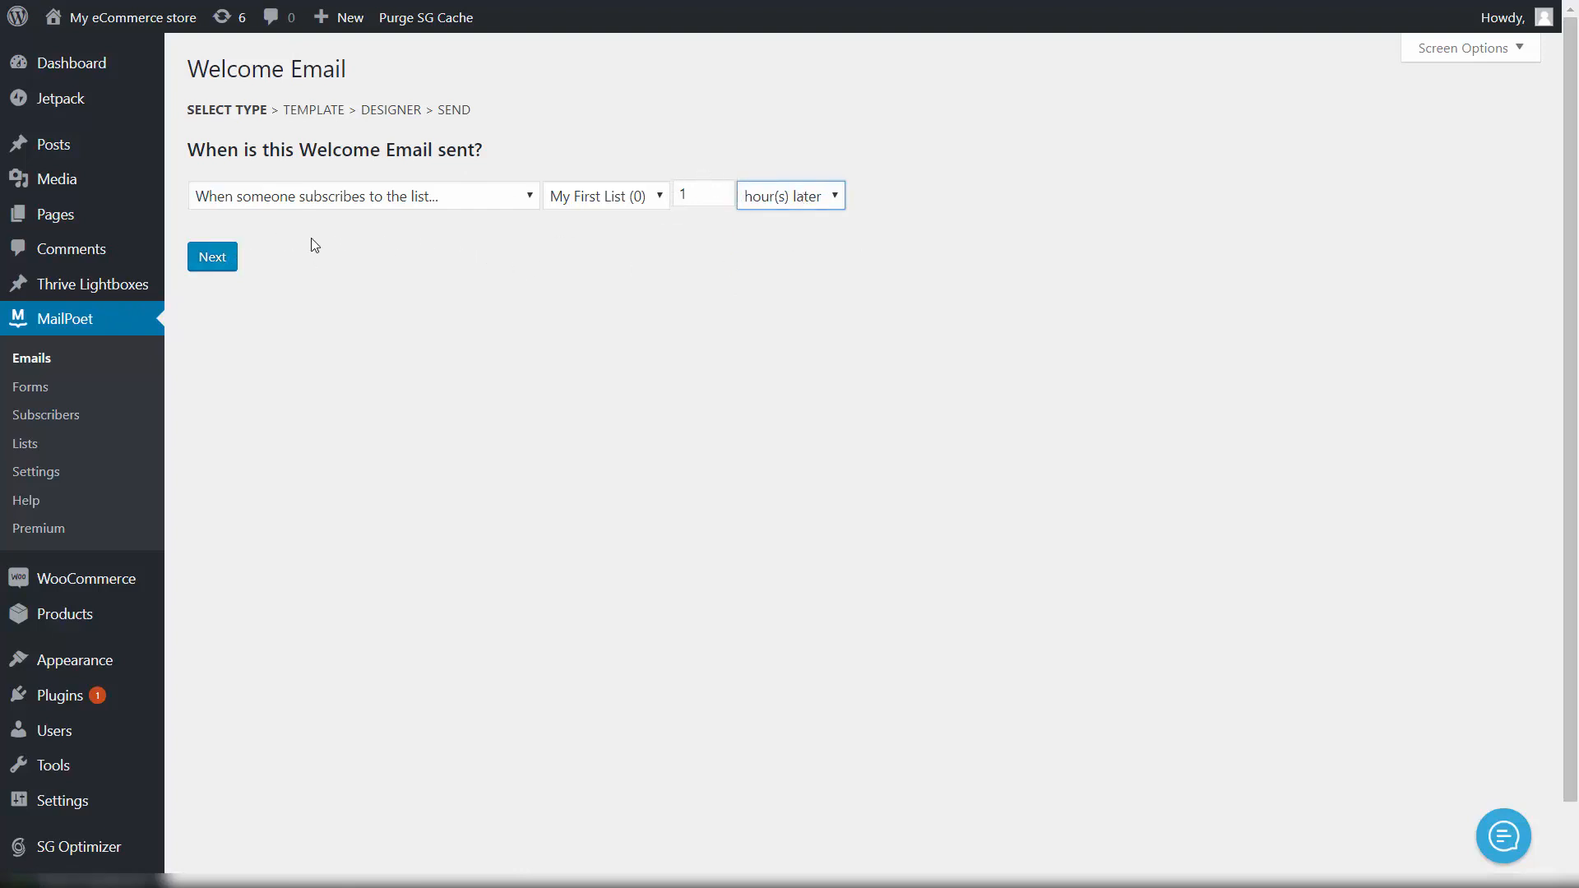
Step: Base the second welcome email on the Sunglasses template with its Sunglasses Emporium header
left_click(225, 263)
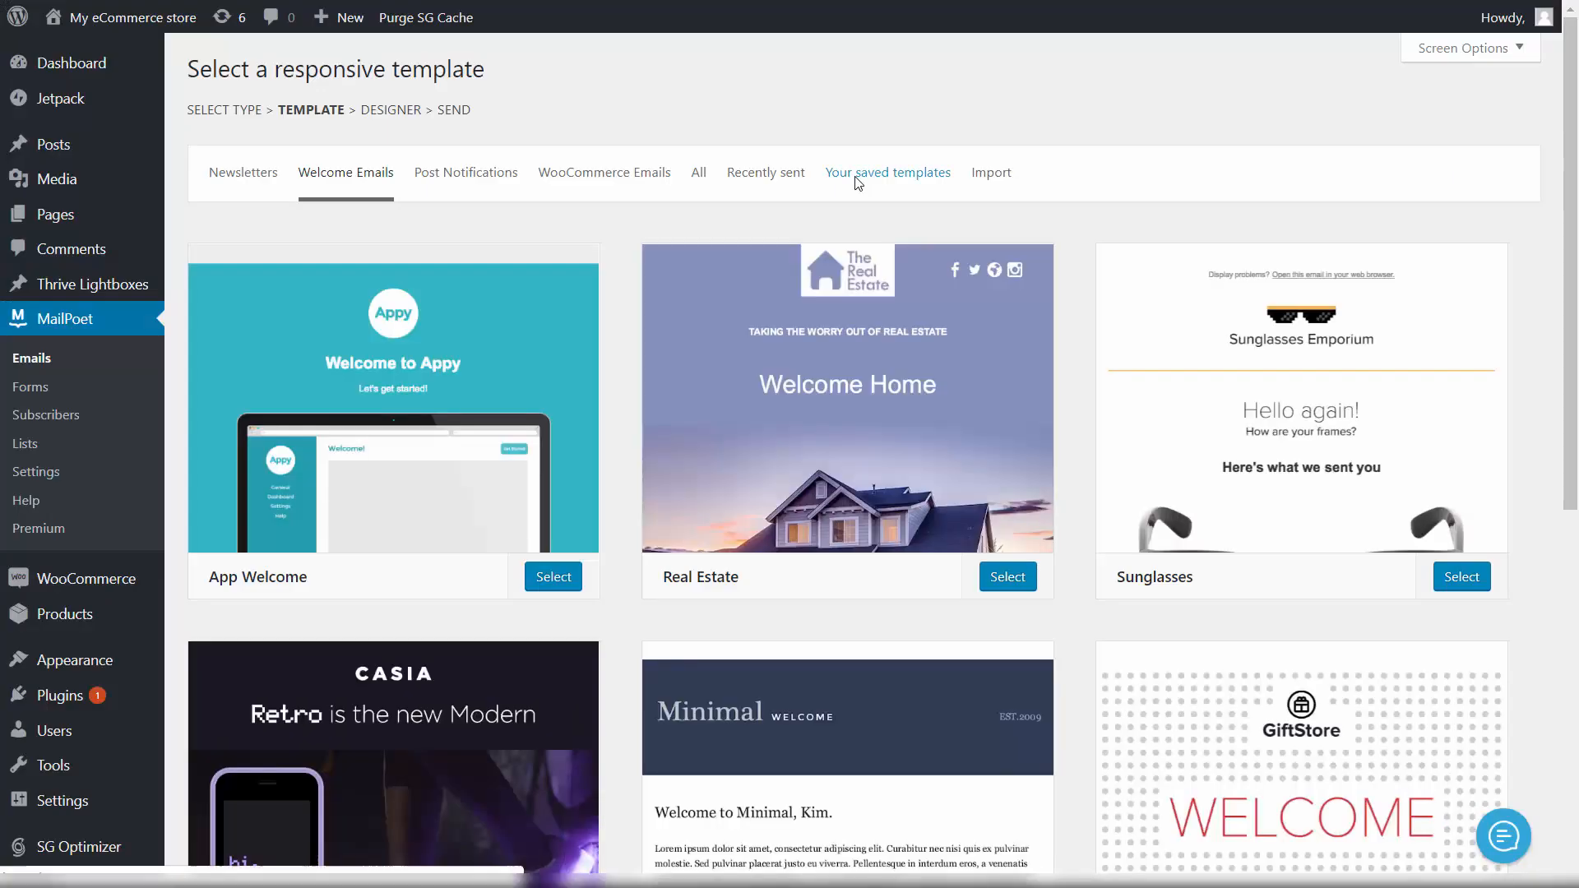
scroll(993, 262, "down", 2)
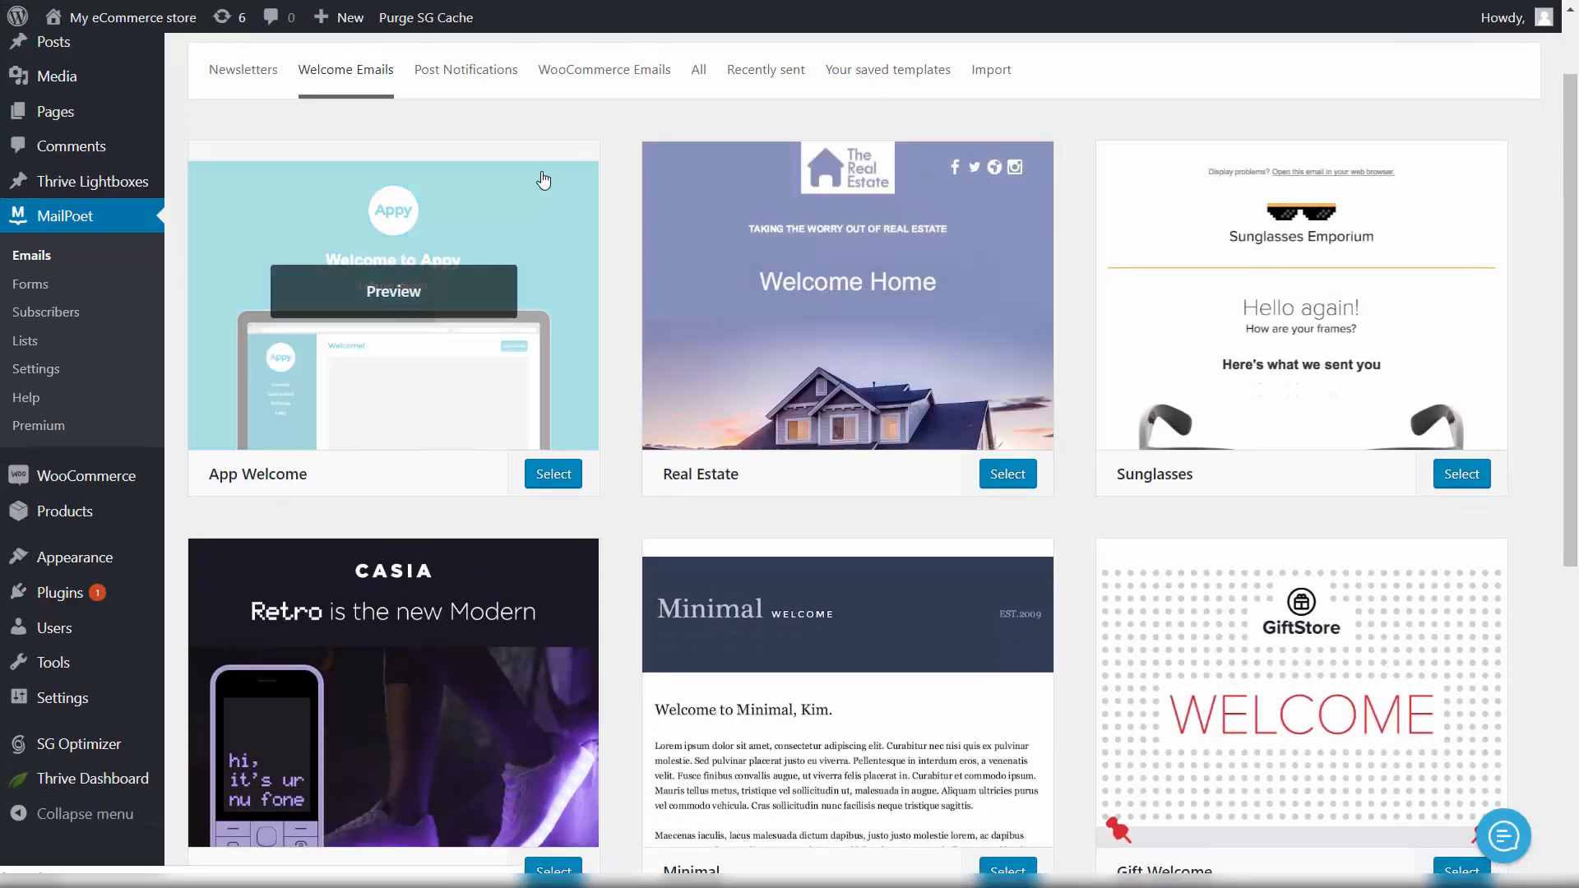
scroll(518, 184, "down", 5)
scroll(1082, 239, "up", 6)
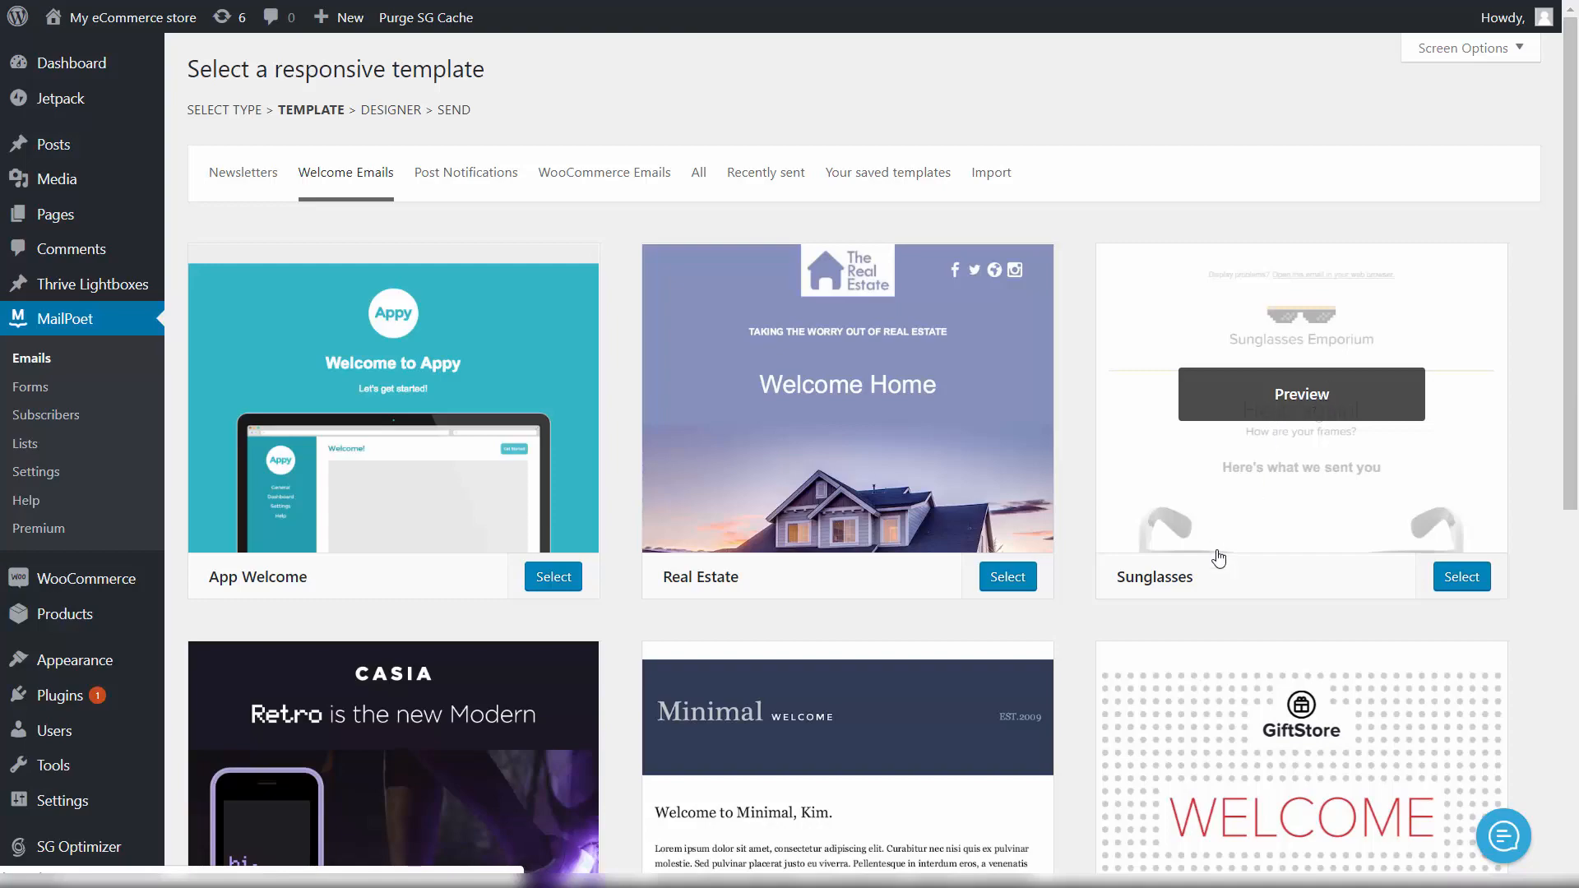
left_click(1462, 579)
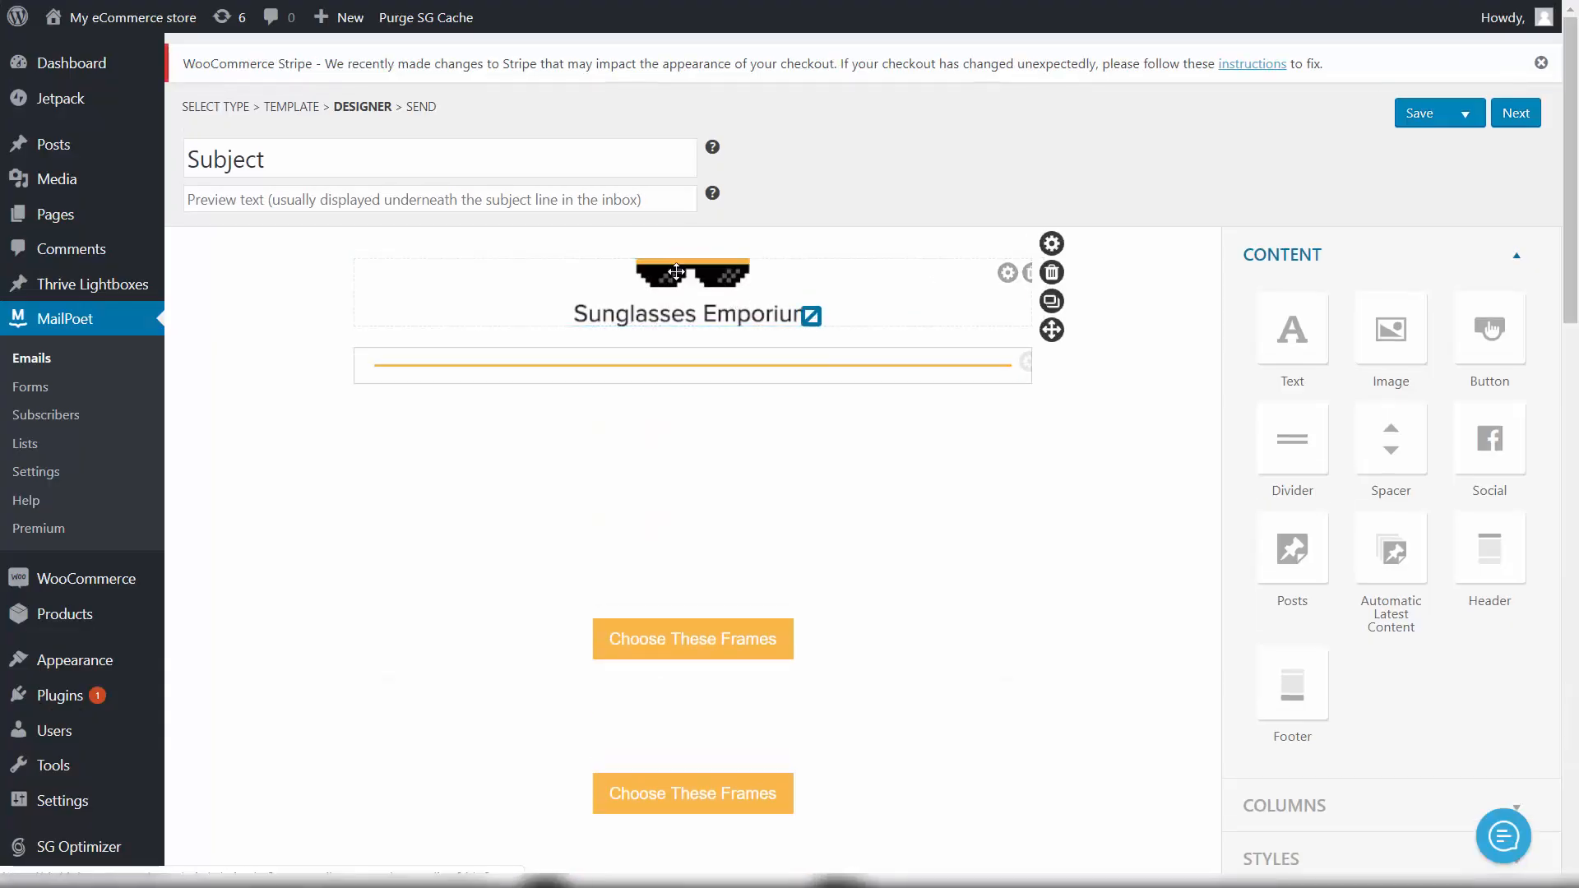
Step: Delete the pink 'Hello again! How are your frames?' greeting block from the email
left_click(665, 444)
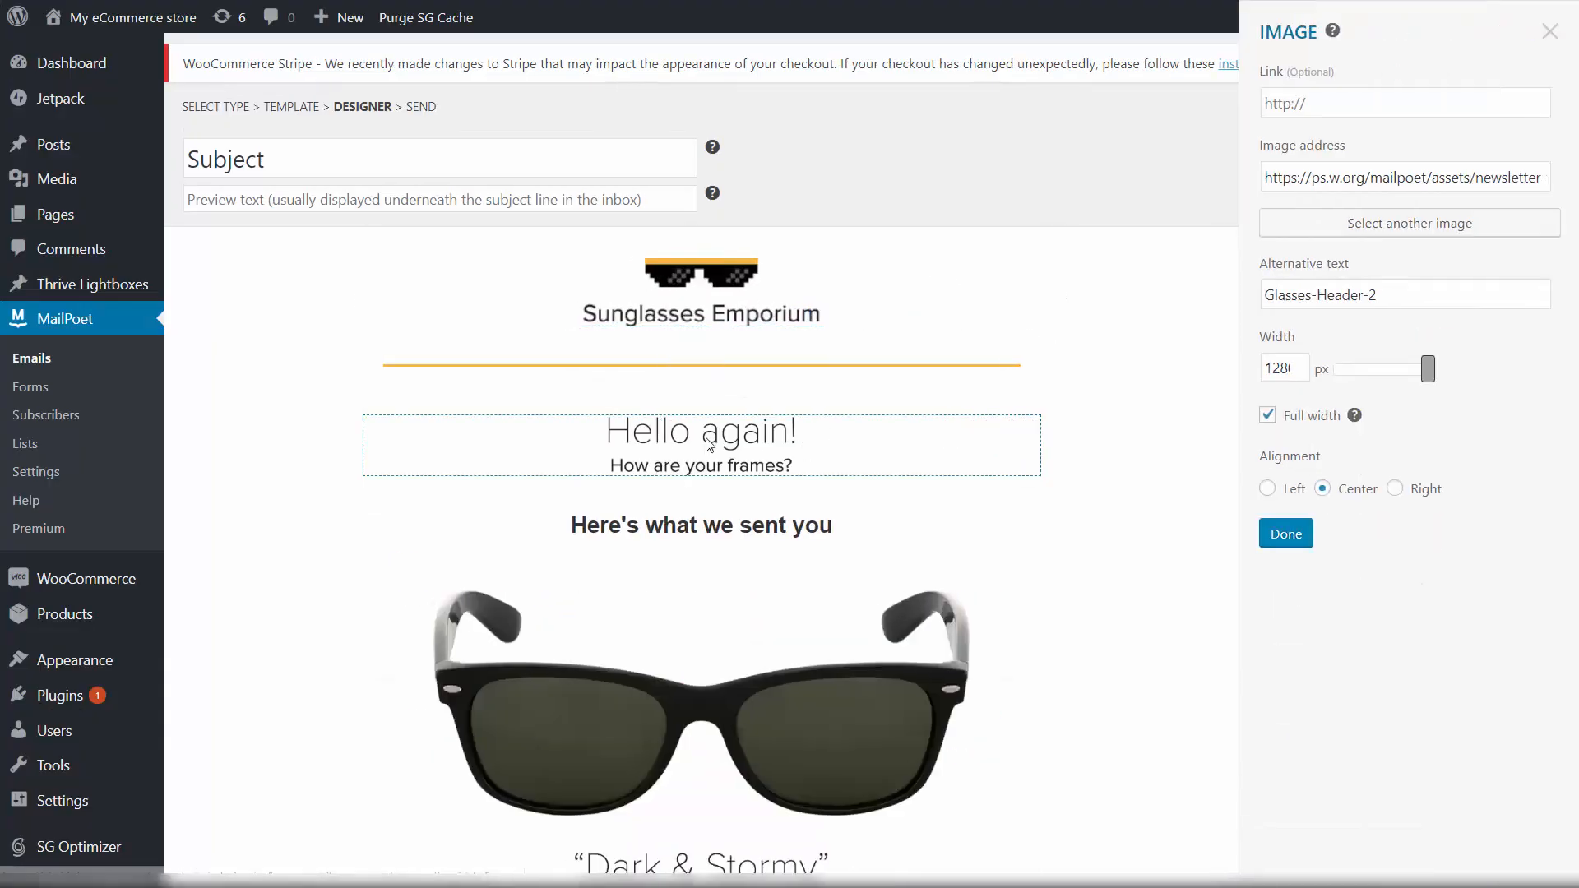
left_click(673, 449)
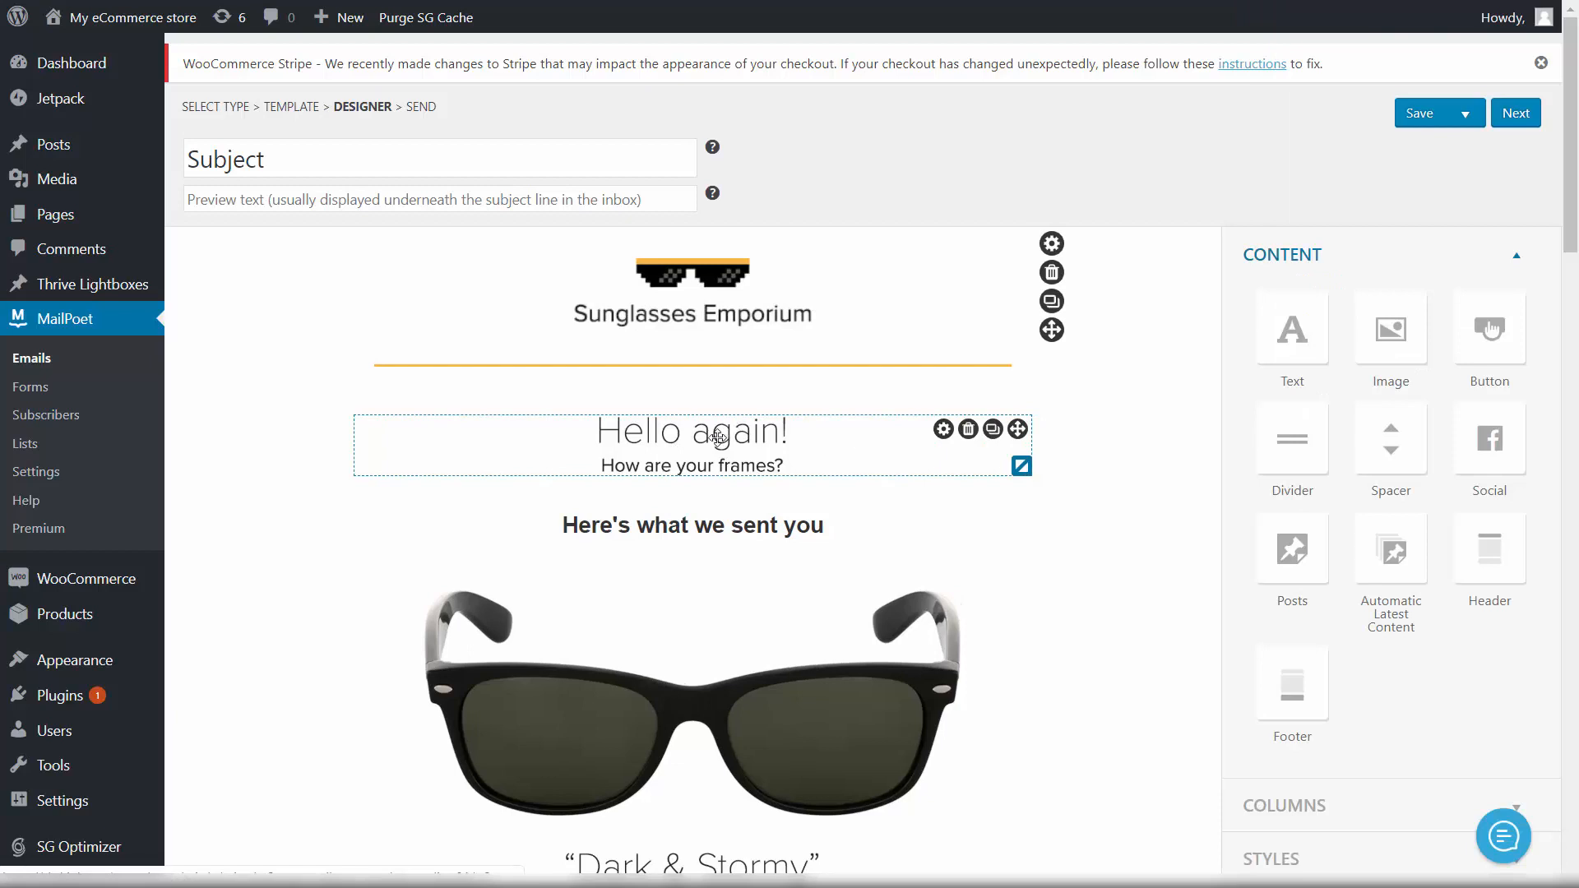
left_click(716, 438)
left_click(711, 442)
left_click(708, 440)
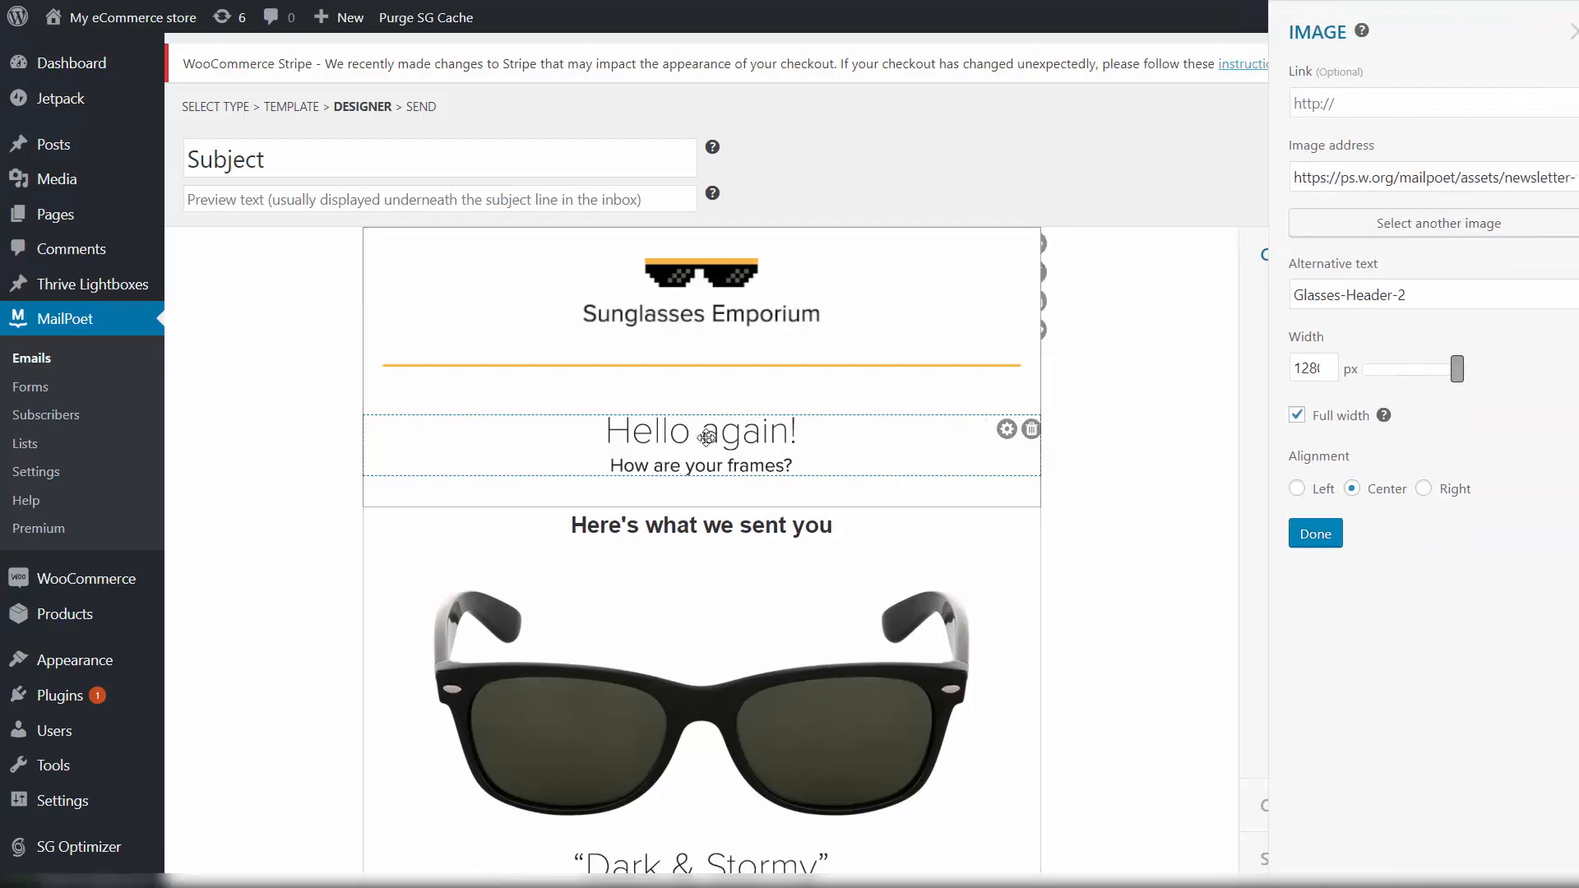
left_click(589, 426)
left_click(625, 427)
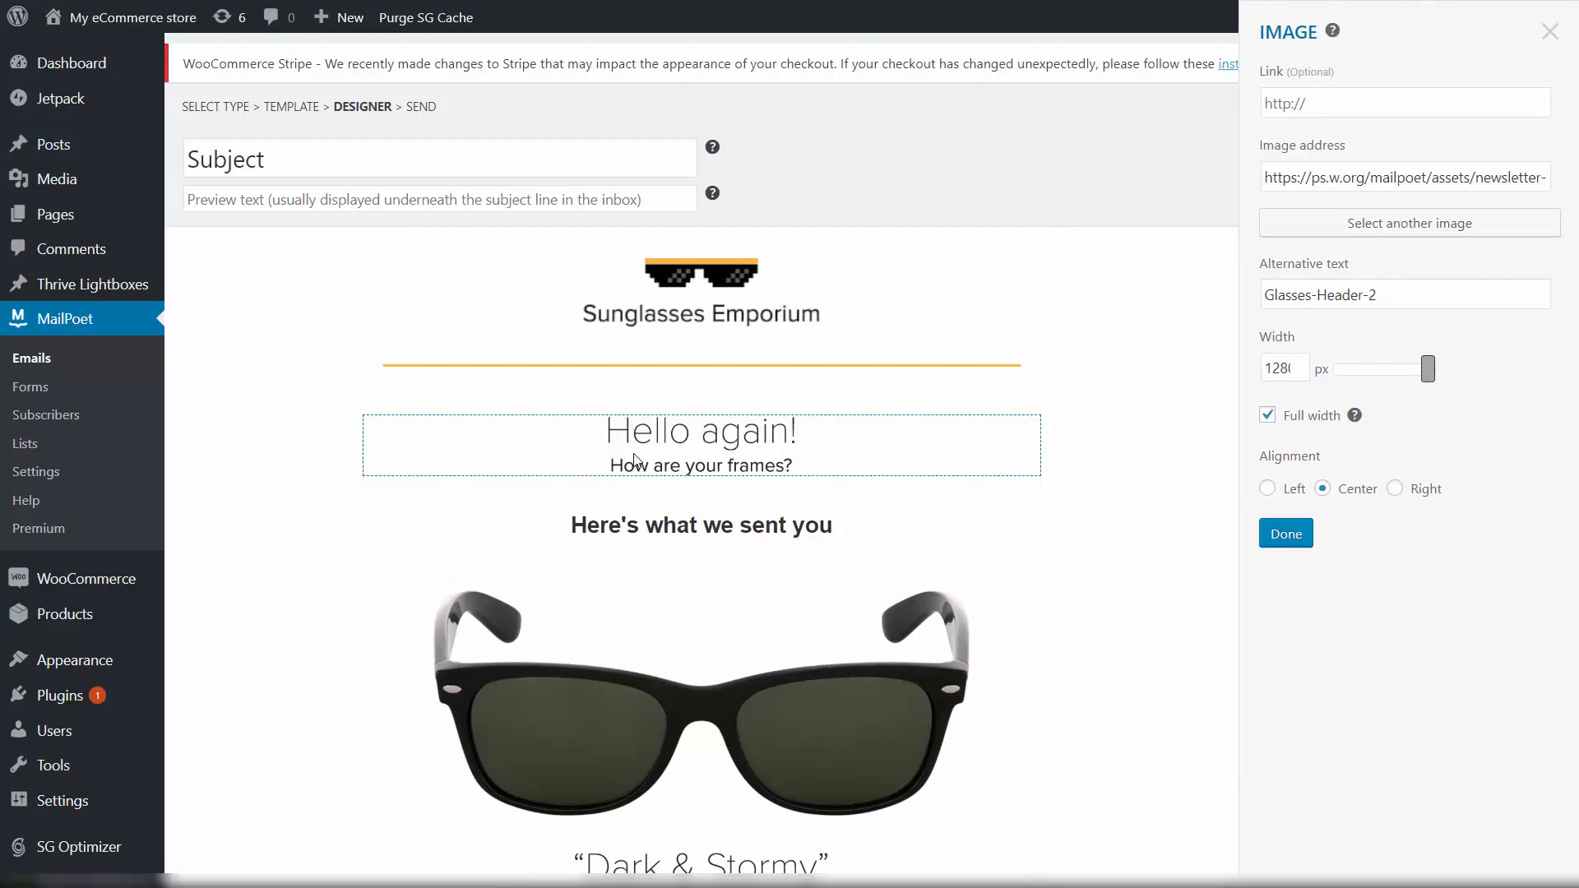
left_click(834, 436)
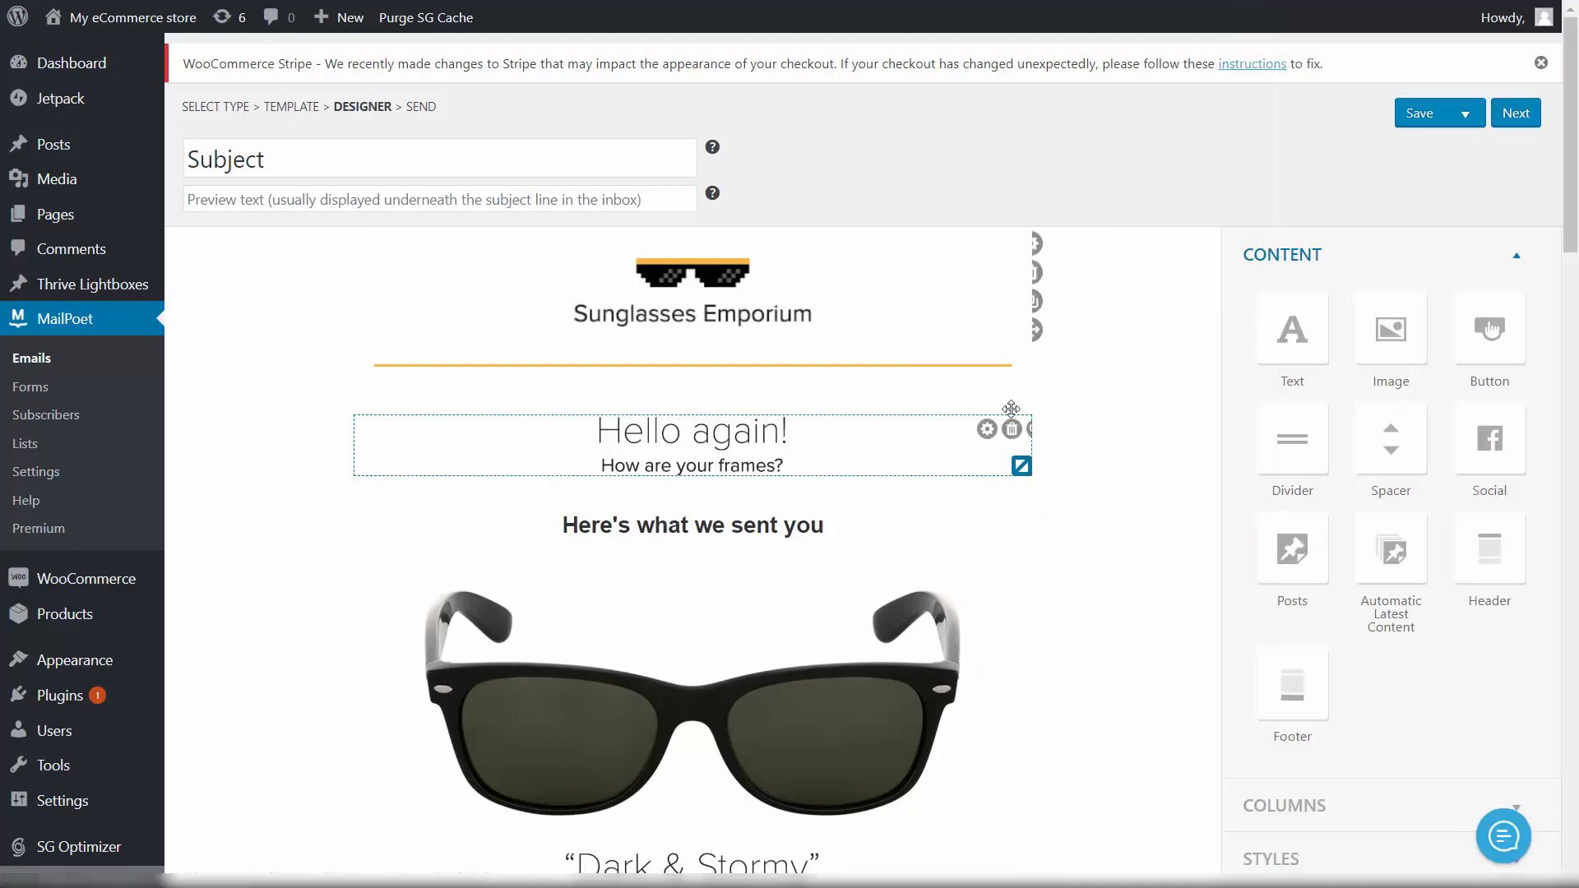
left_click(968, 430)
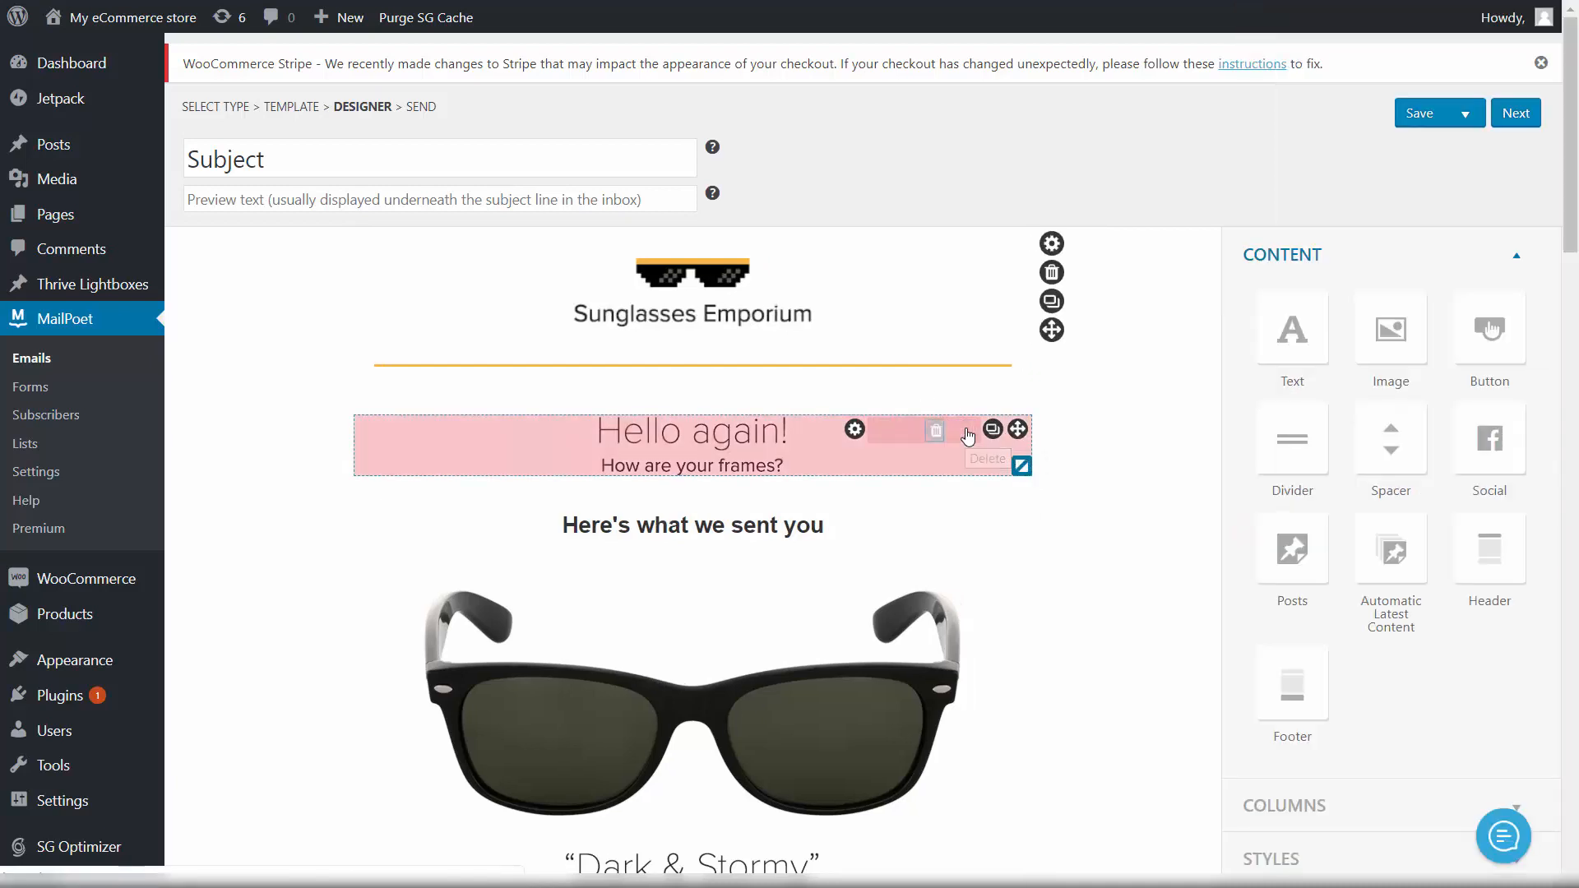
left_click(909, 430)
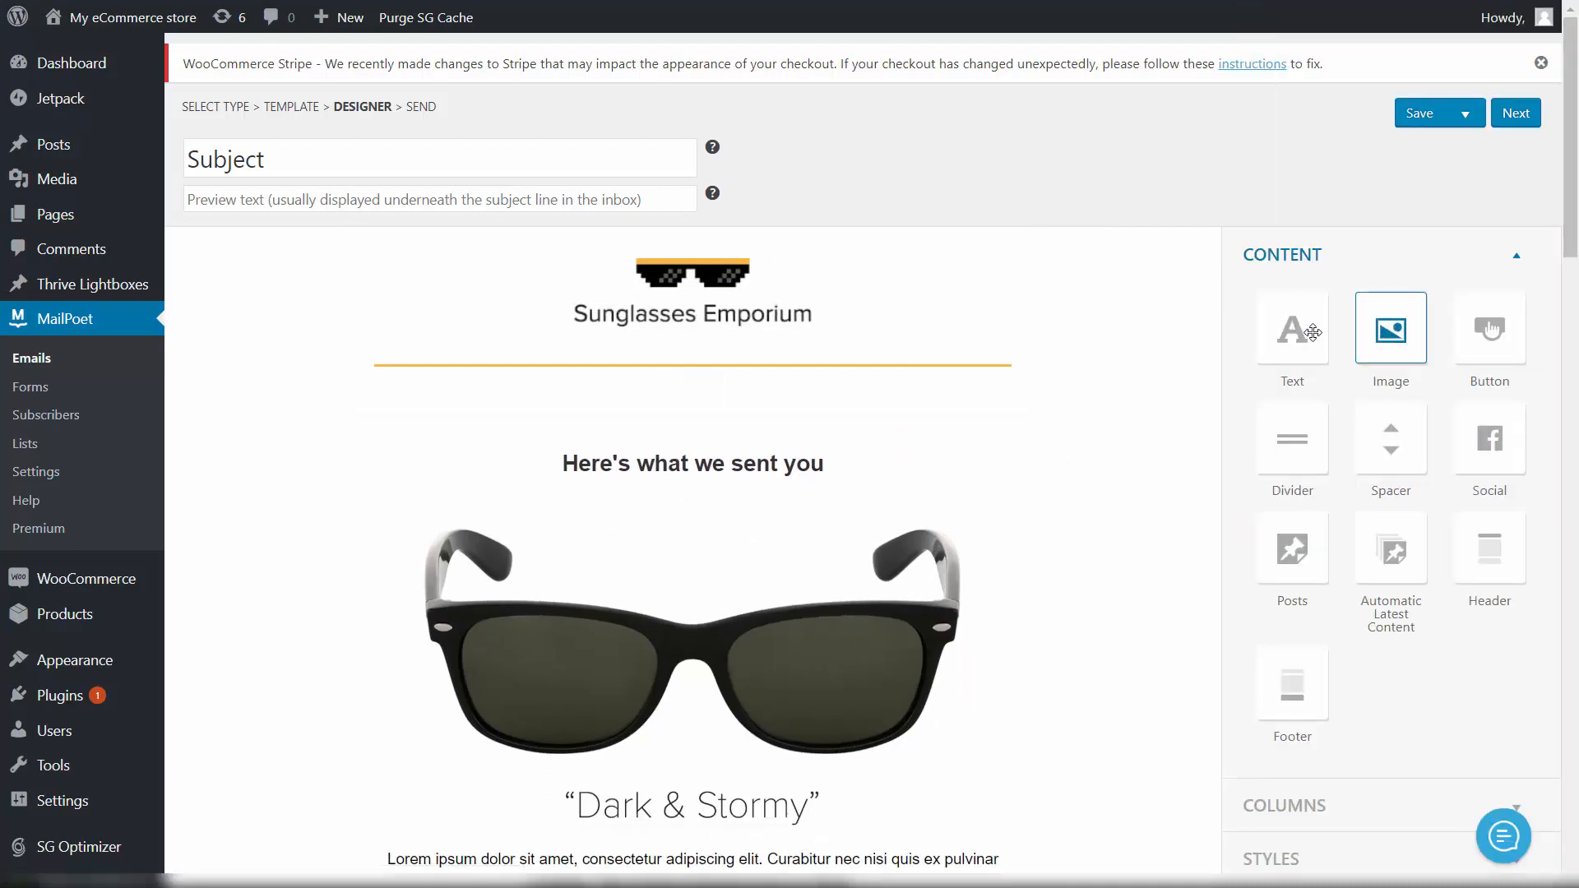
Step: Add a text block under the divider with the 'Welcome again! It's our second email to you!' reminder paragraph
left_click_drag(1268, 336, 716, 403)
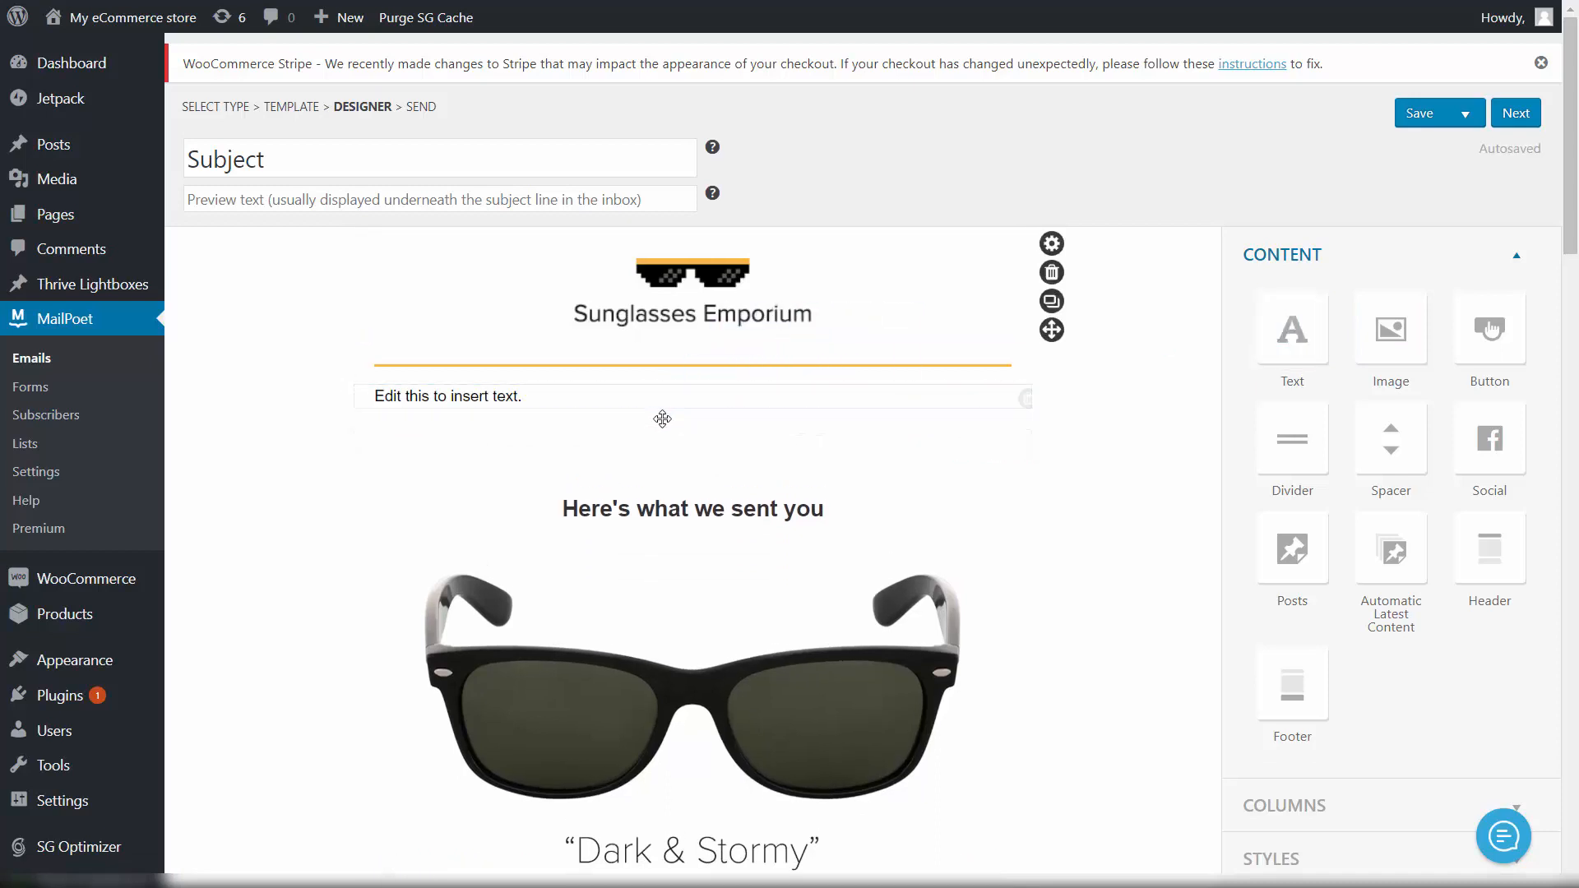
left_click(504, 395)
key("ctrl+a")
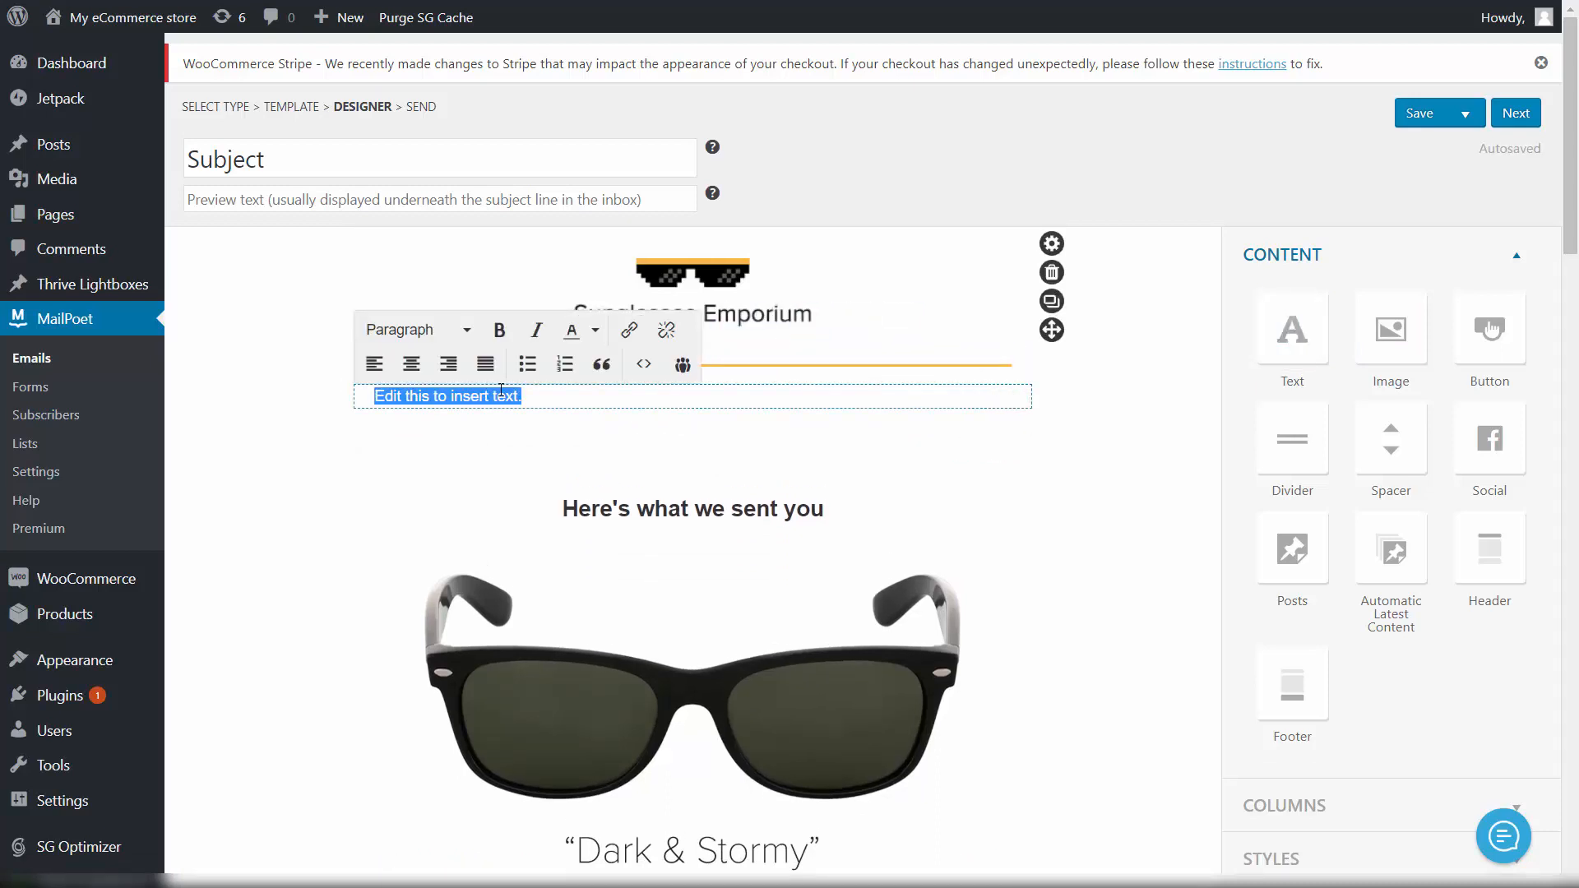
type("Welcome aga")
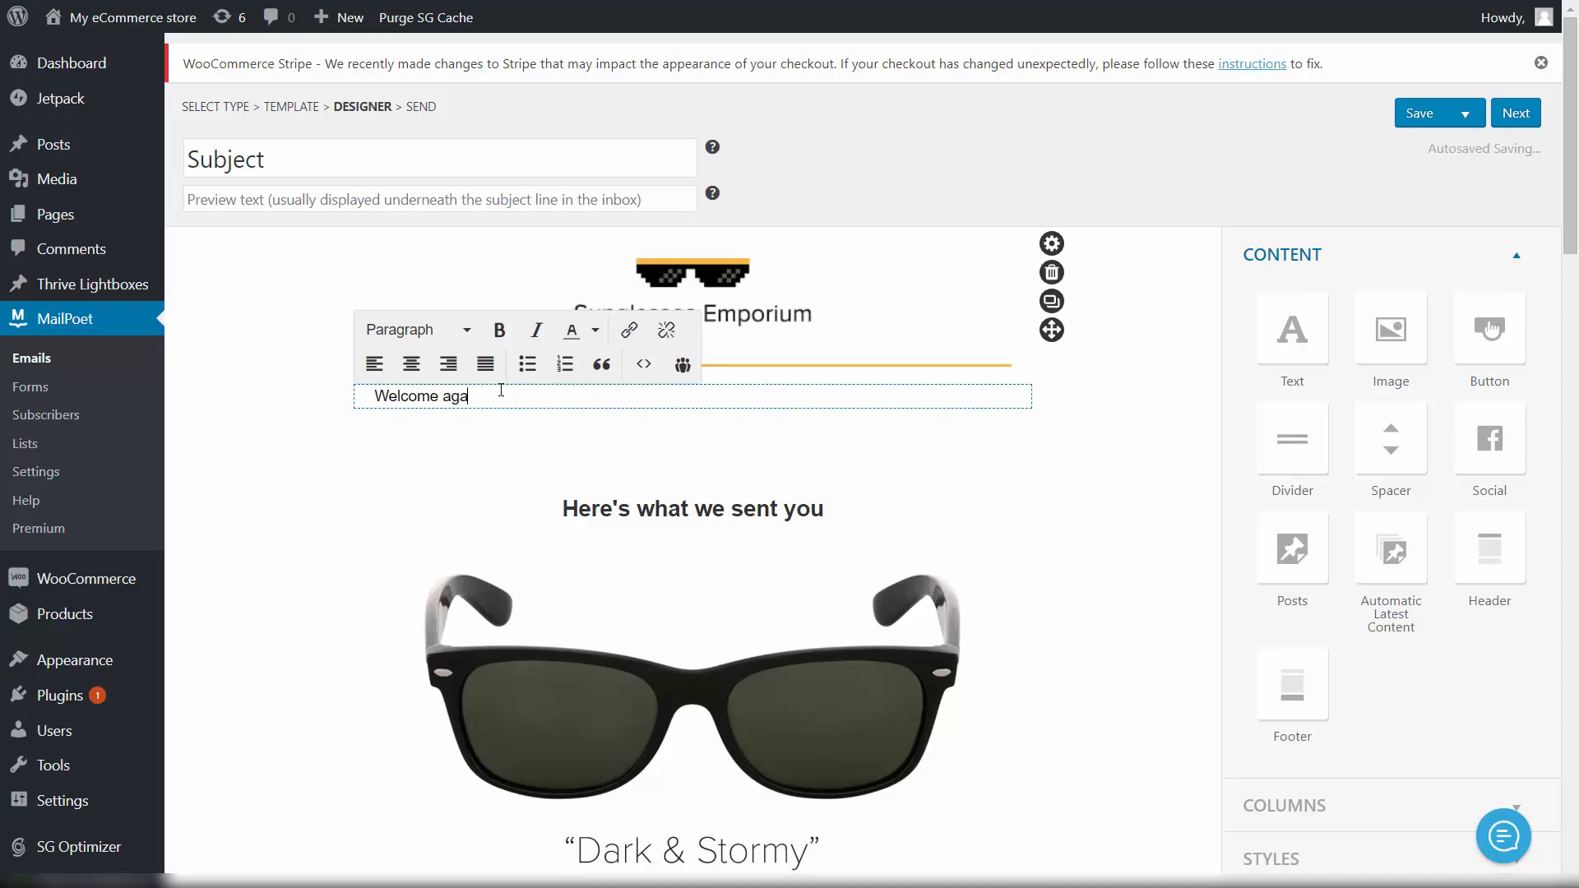
type("in! It's our second ")
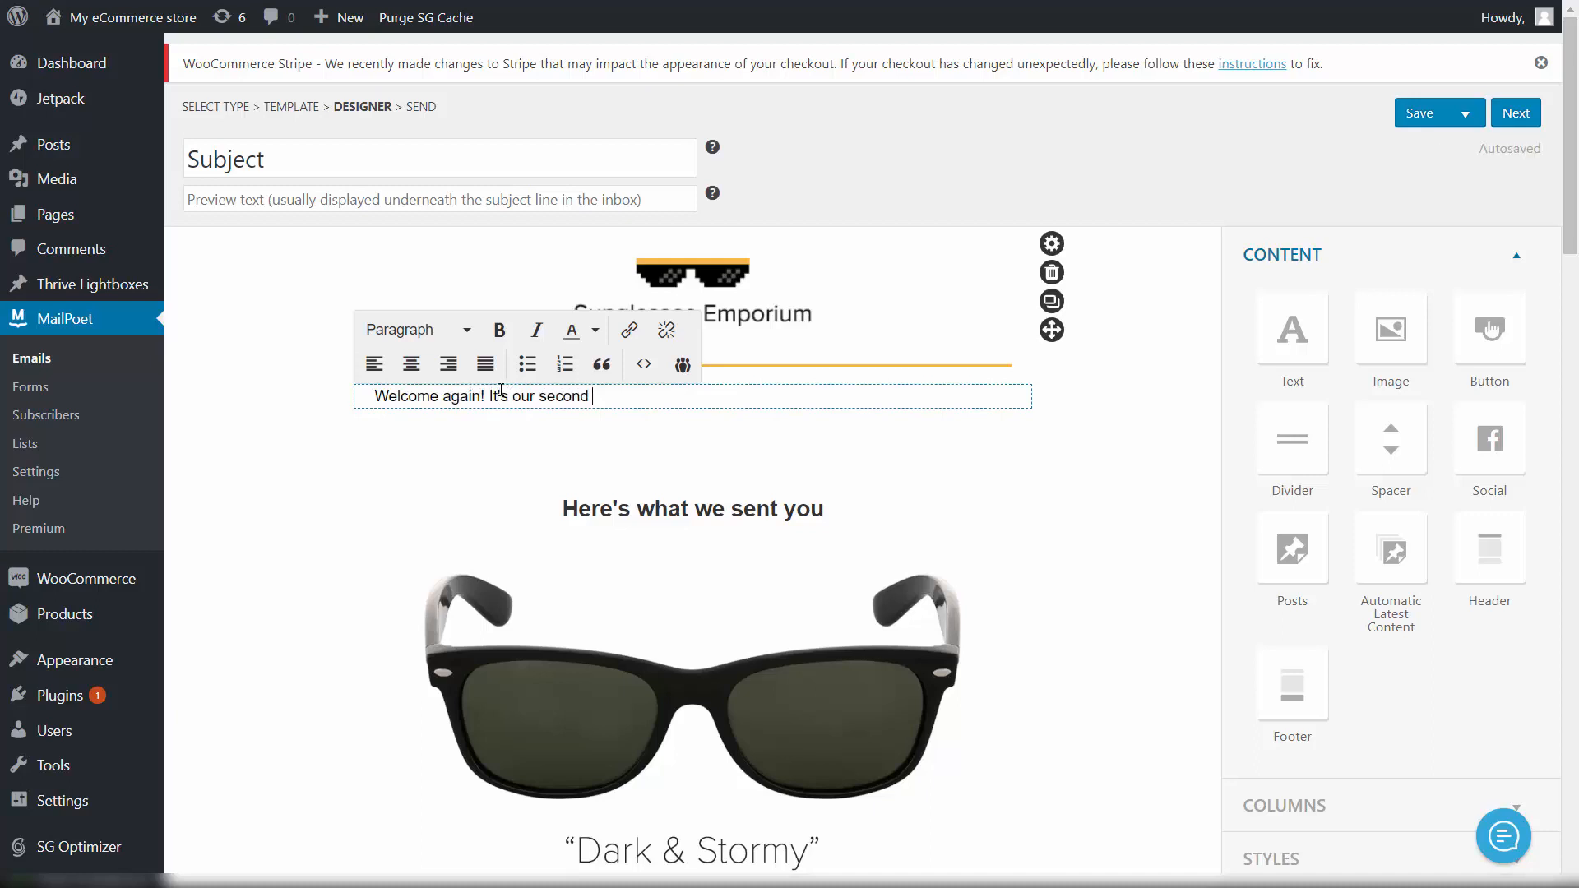
type("email to you! And we just wante")
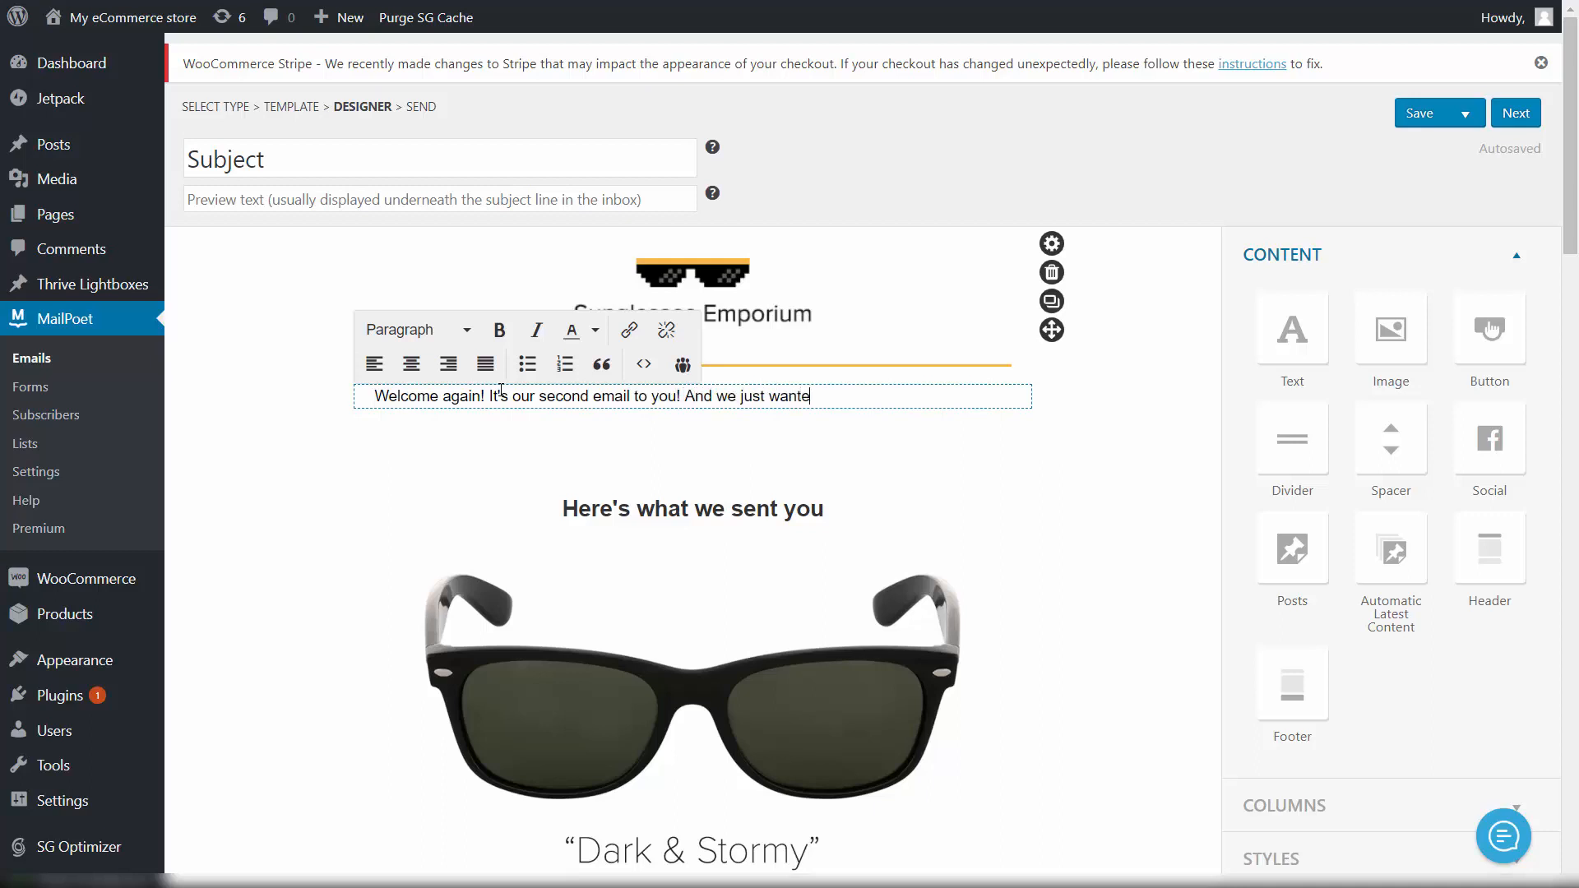
type("d to remind you, that we are")
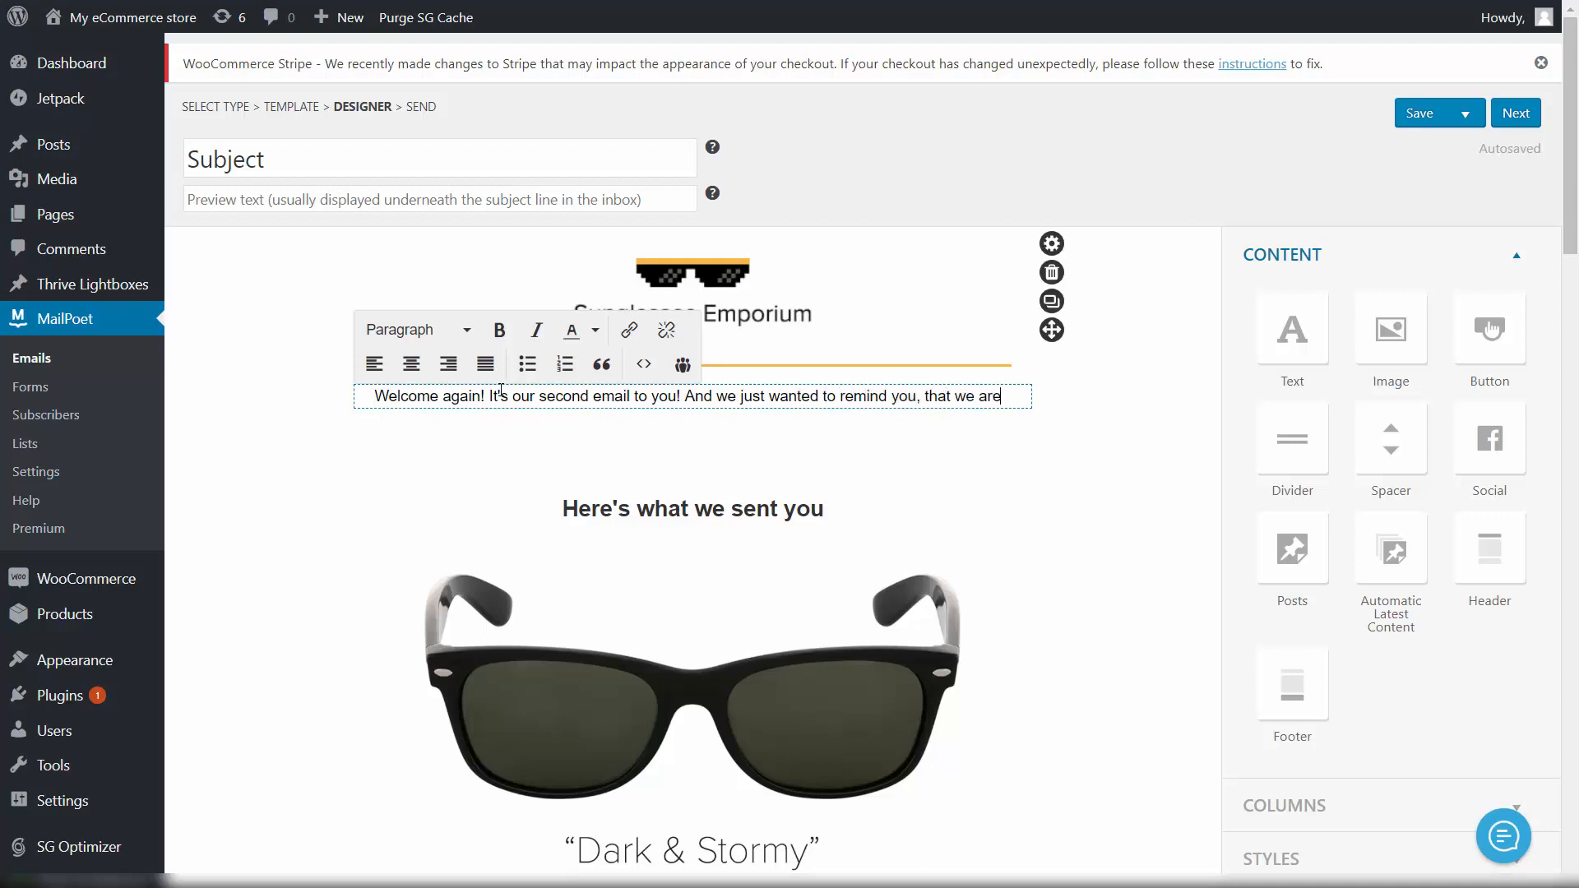
type(" having an")
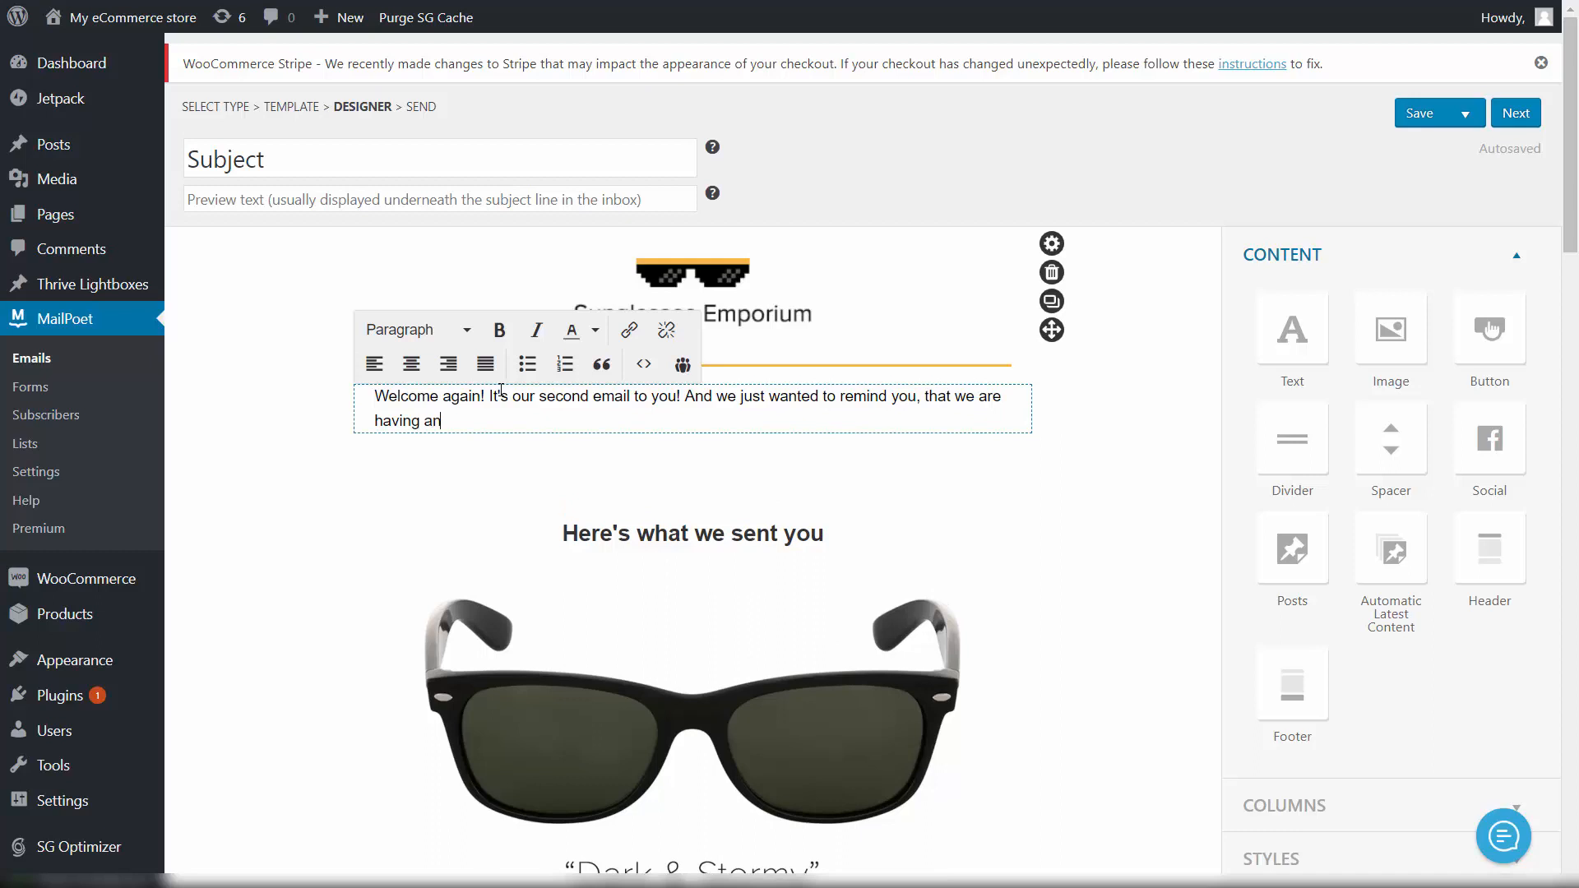
type(" upcoming sale!")
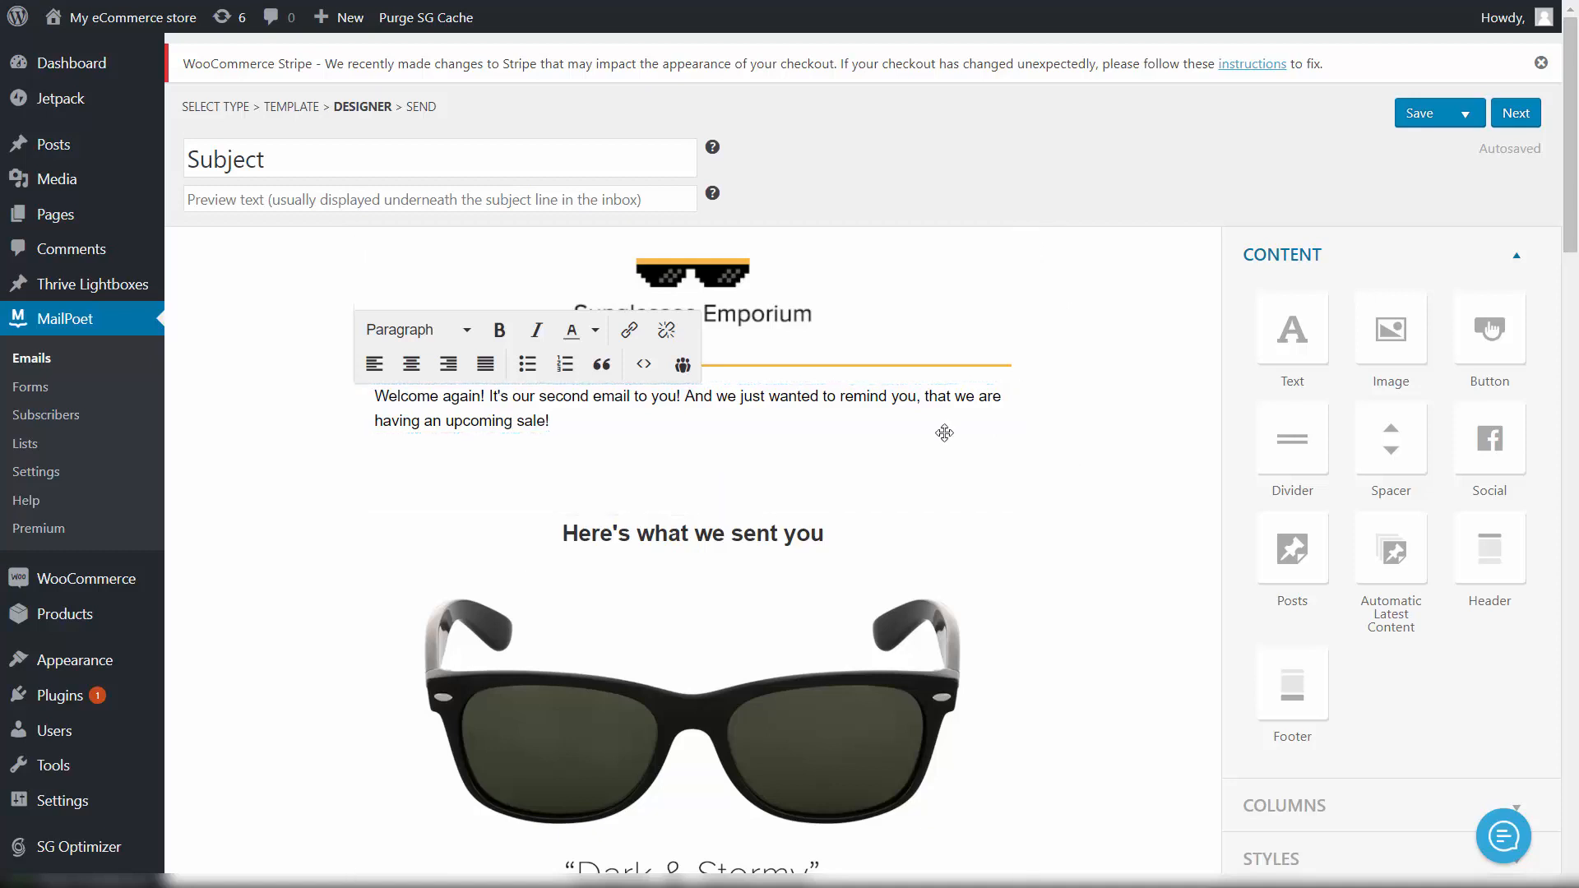
left_click(1185, 434)
Step: Add a second text block reading 'Check the list of products that are about to be on SALE!!!'
left_click_drag(1292, 329, 673, 467)
left_click(487, 466)
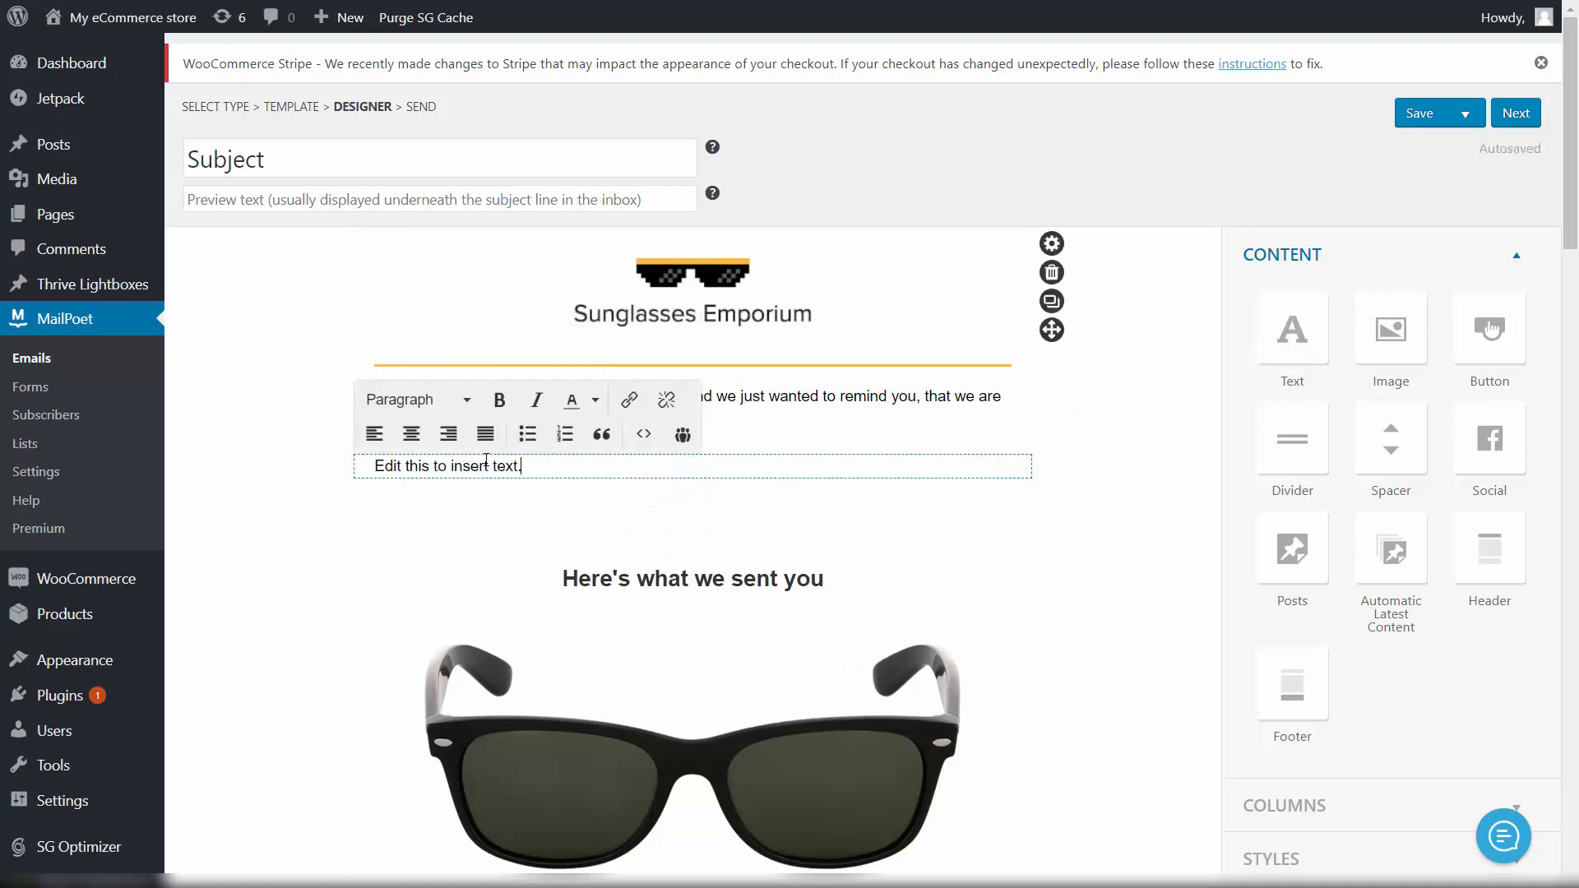
triple_click(487, 465)
type("Check ")
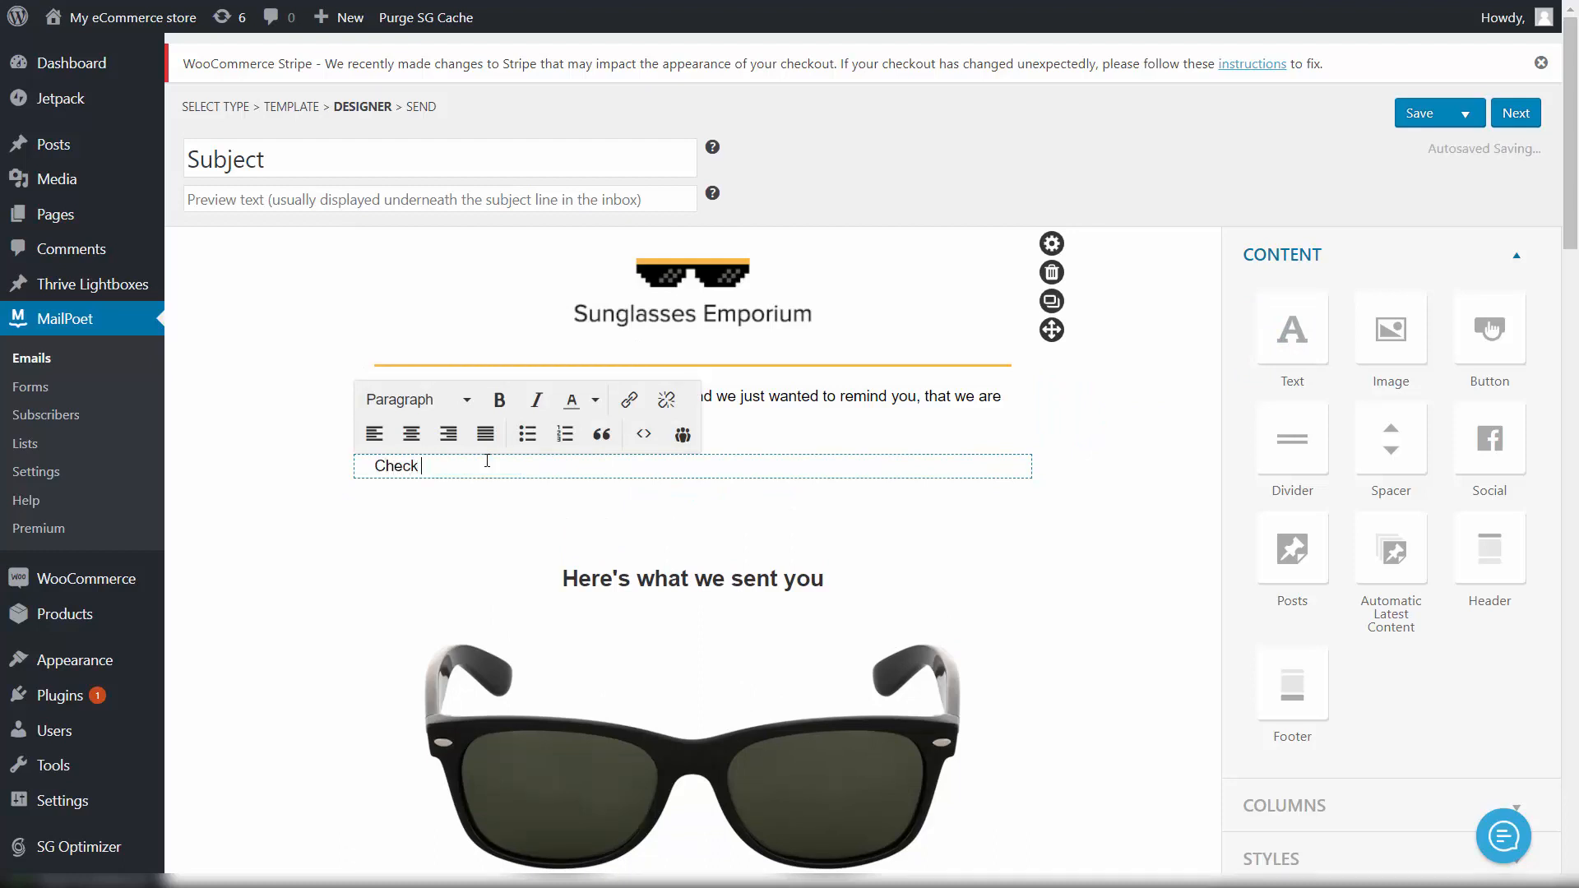
type("the list of products")
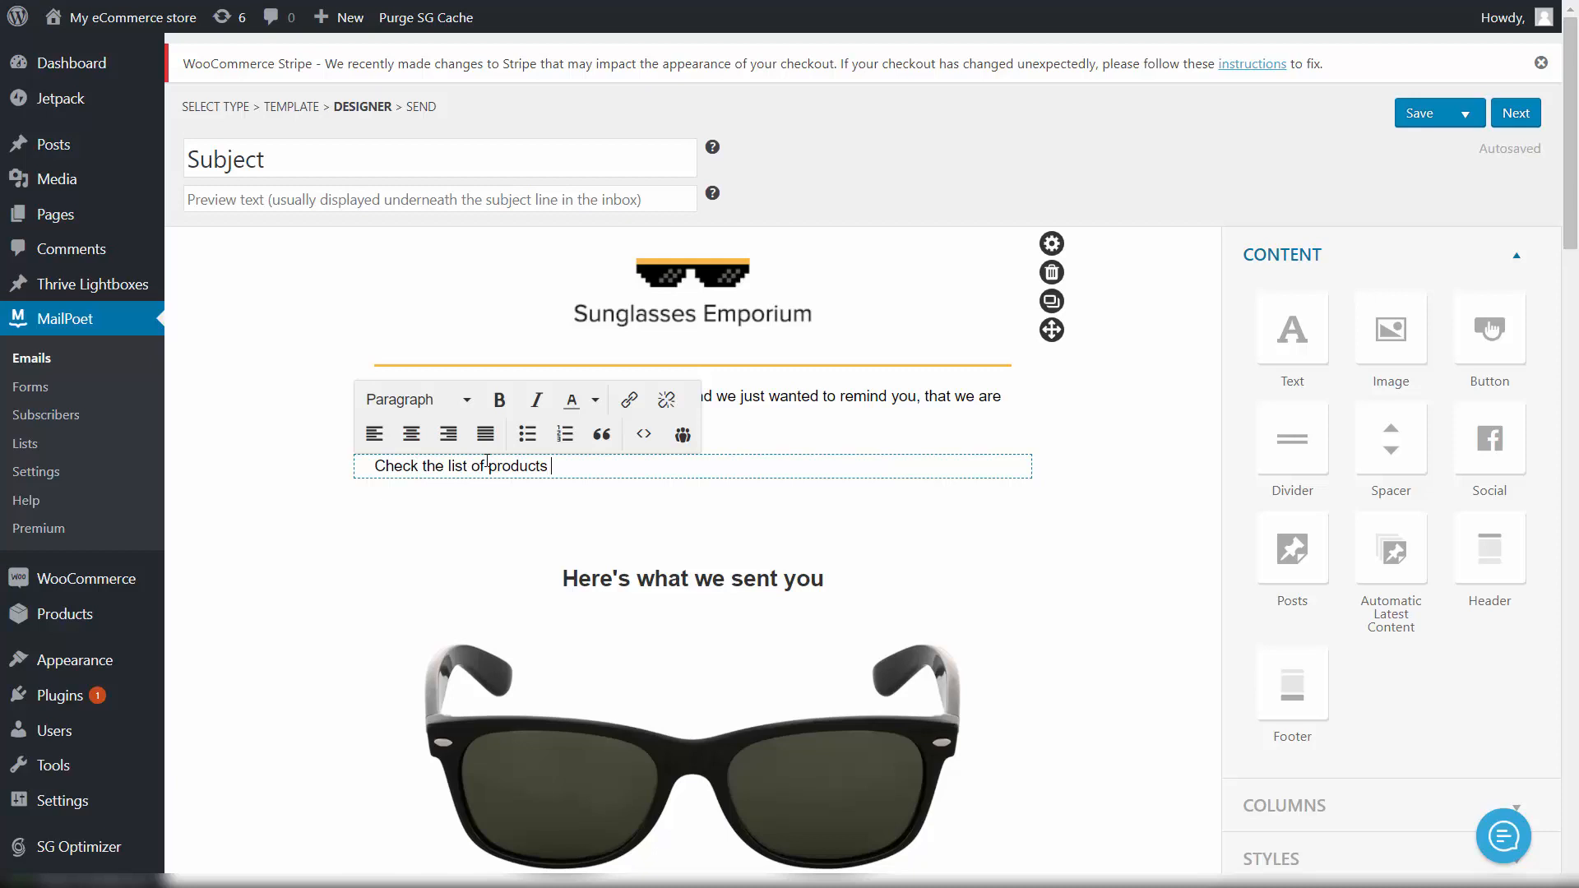
type(" that are abo")
key("BackSpace")
key("BackSpace")
key("BackSpace")
key("BackSpace")
type("about to be on sale")
key("BackSpace")
key("BackSpace")
type("S")
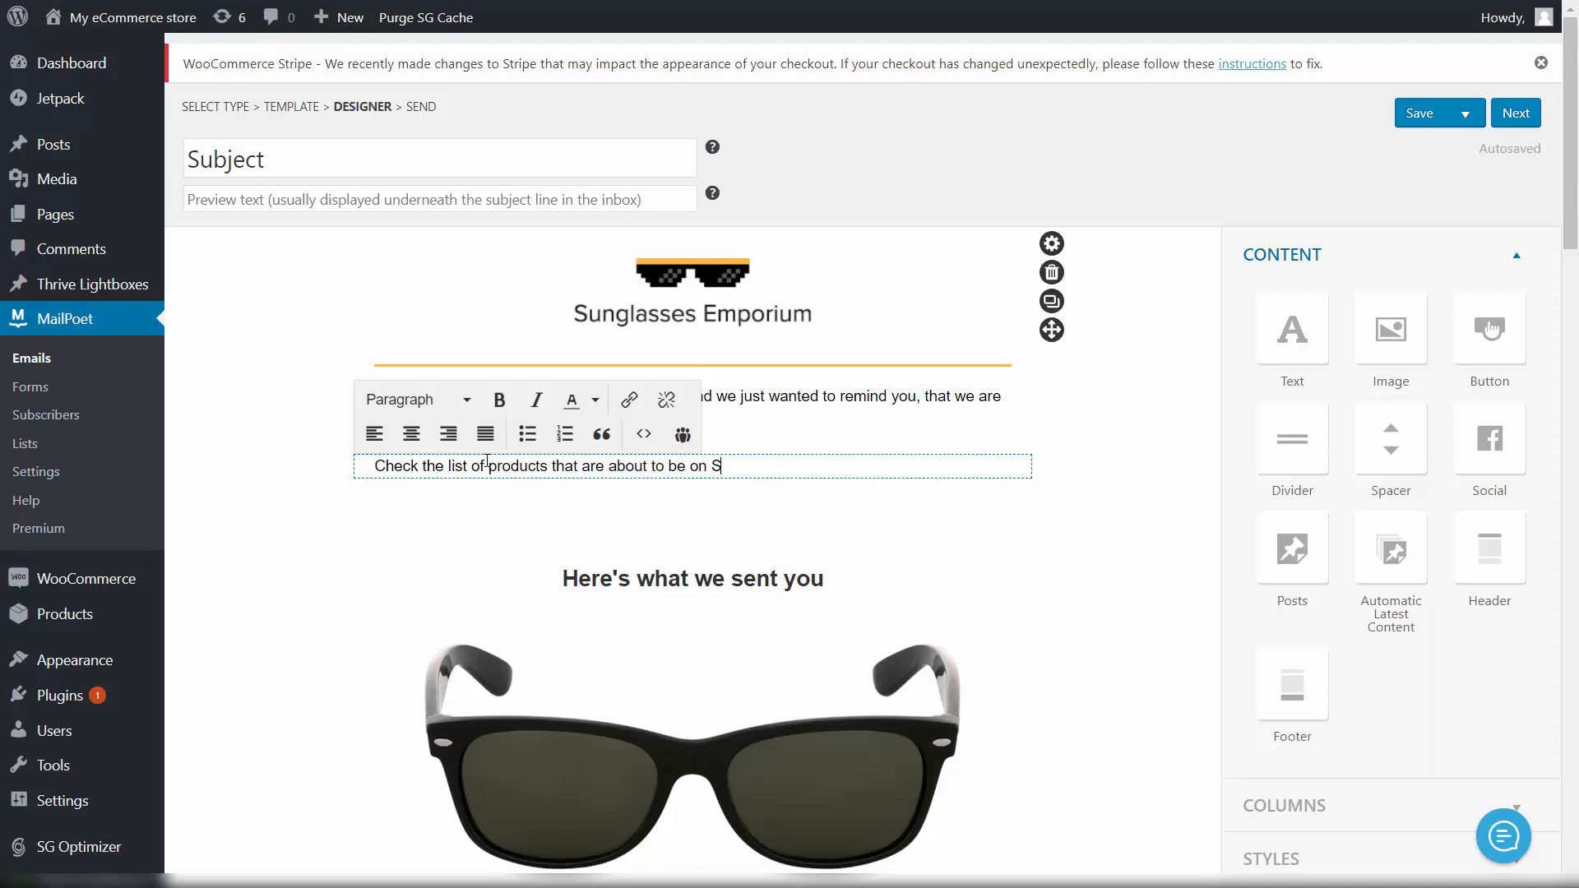
type("AL")
key("BackSpace")
type("ALE!!!!!!!!!!!!!!!!!!!!!!!!")
Step: Format the SALE line as a bold, centred Heading 3
key("ctrl+a")
left_click(502, 399)
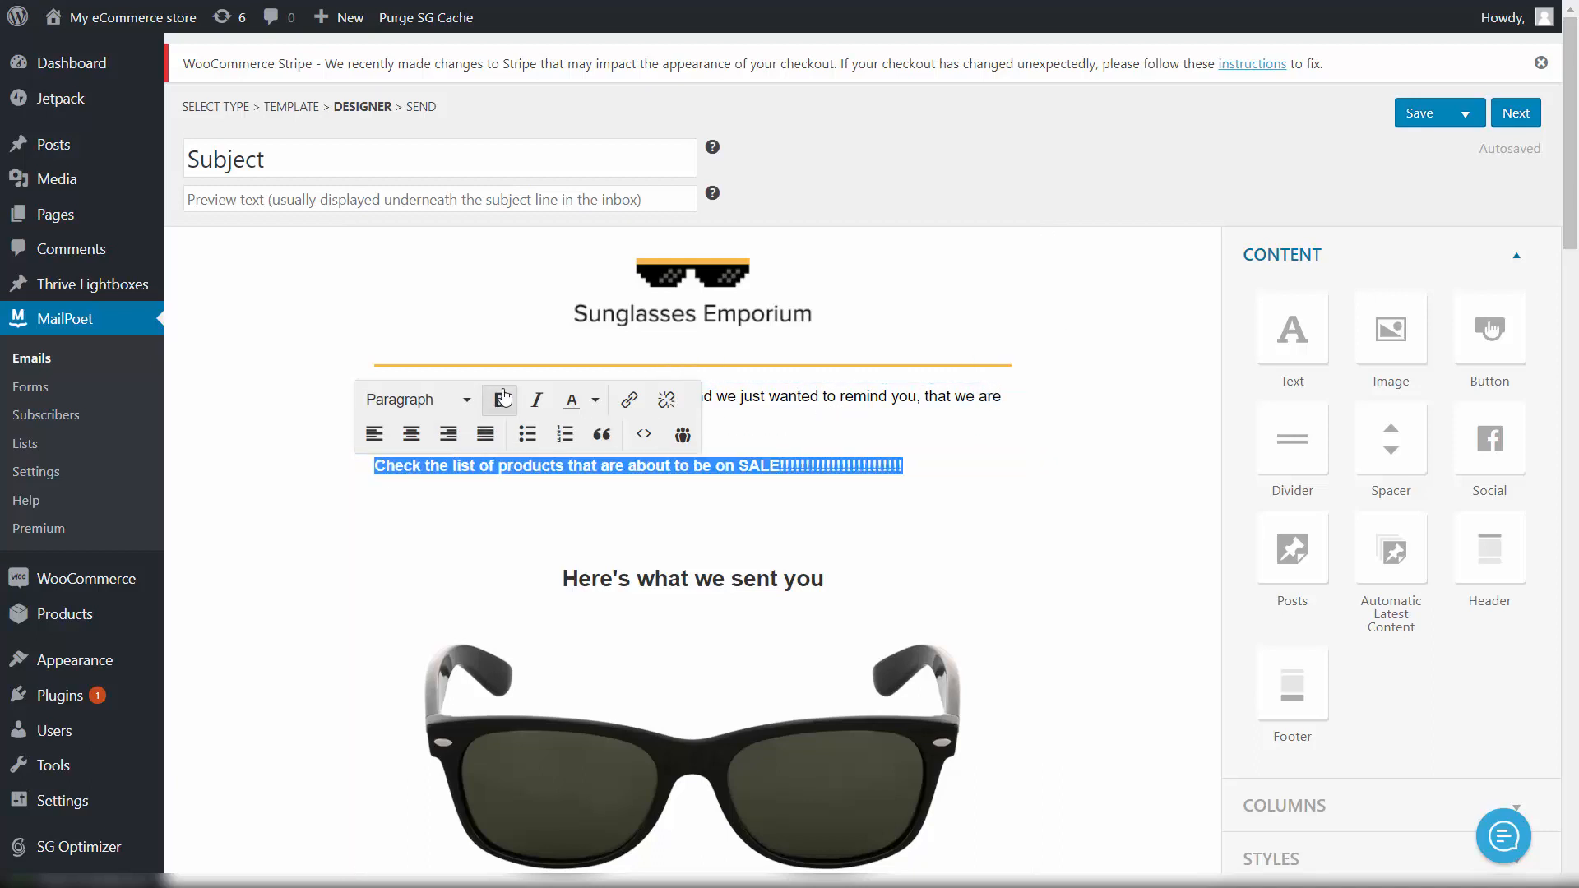
left_click(464, 401)
left_click(478, 527)
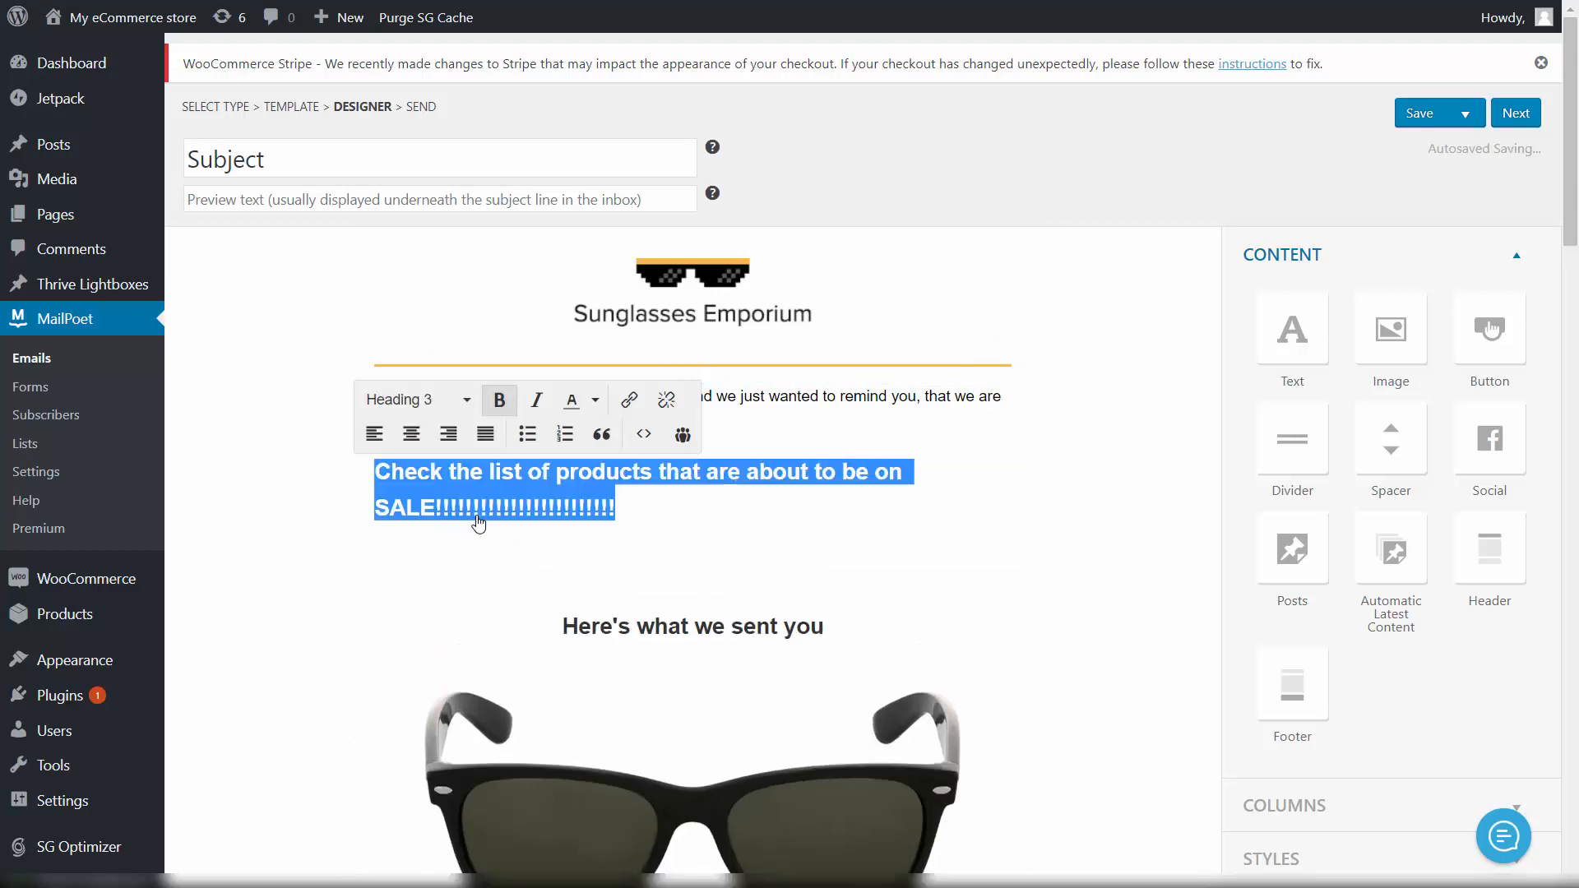
left_click(412, 434)
left_click(1093, 467)
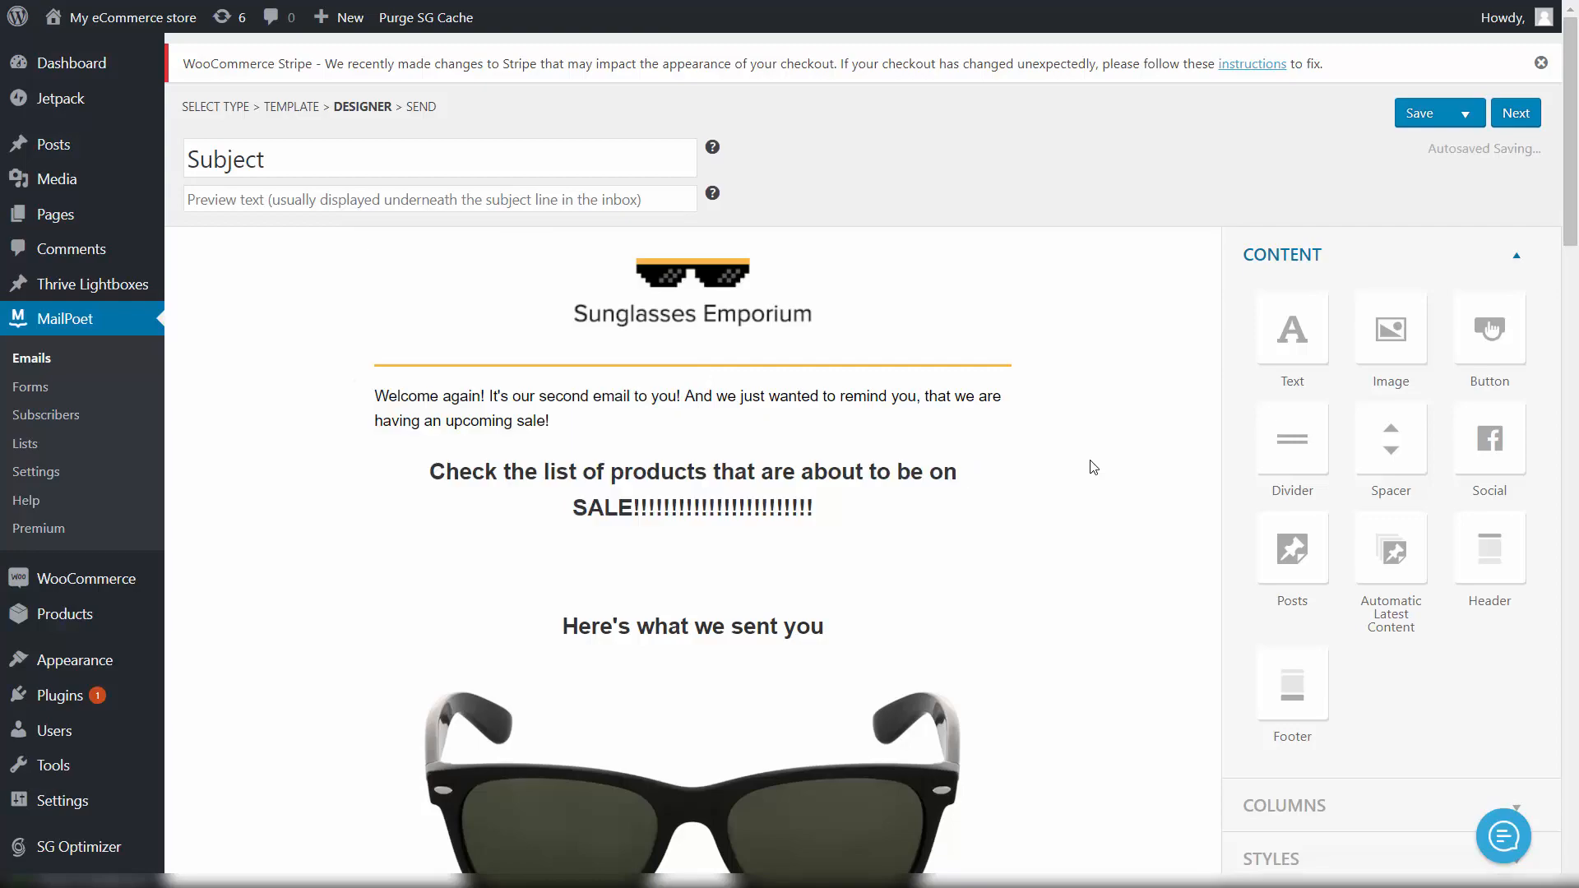
Step: Review the finished email layout and save the design
scroll(1081, 459, "down", 10)
scroll(822, 296, "down", 10)
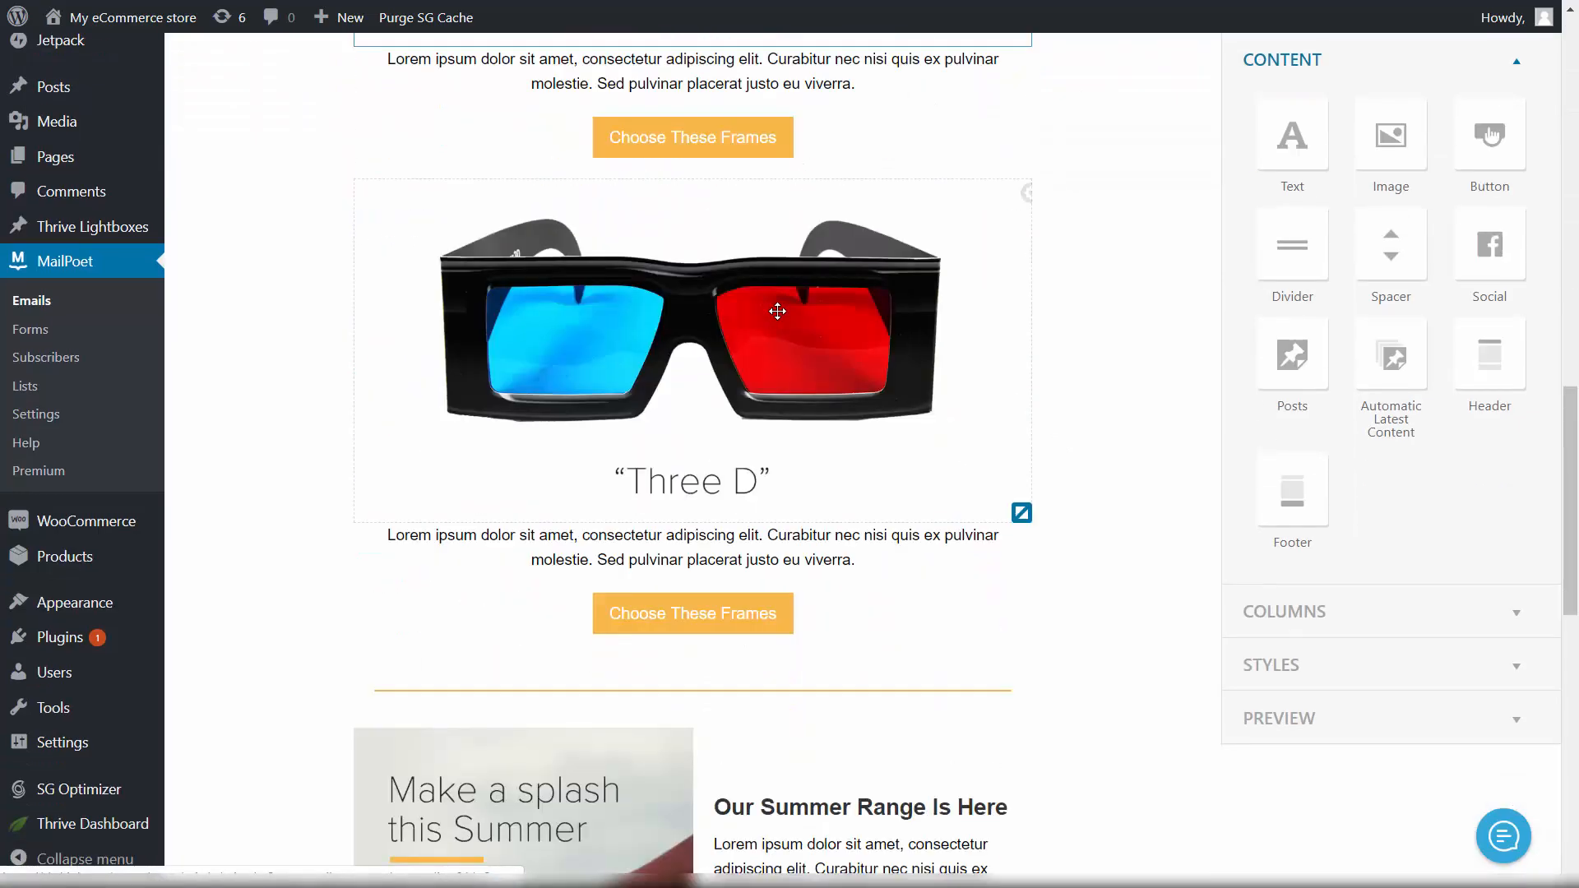
scroll(860, 308, "up", 5)
scroll(865, 318, "up", 10)
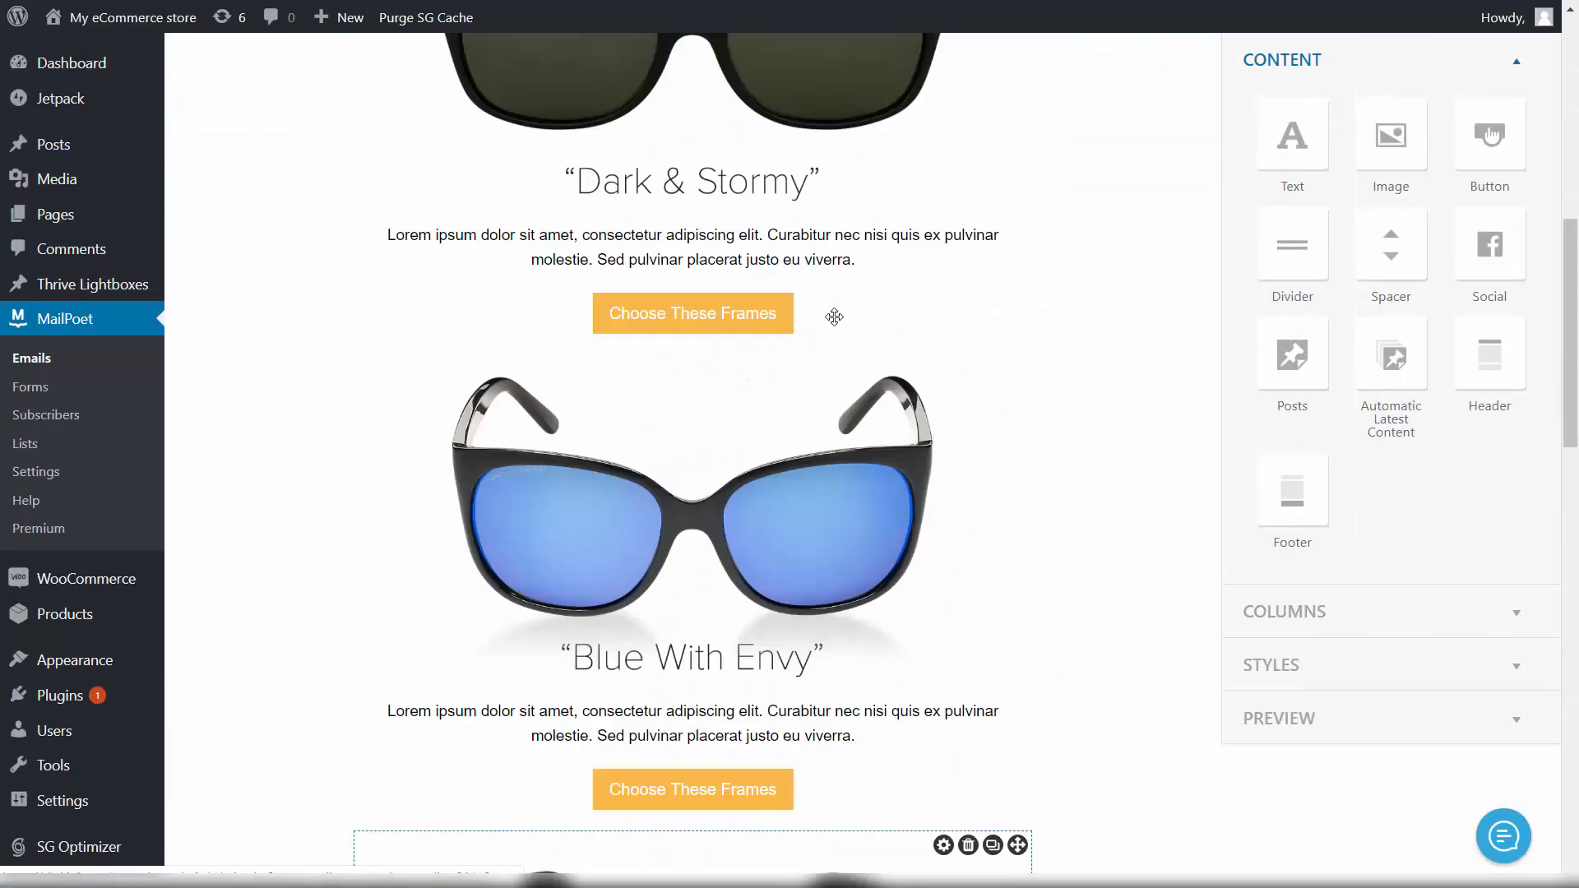
left_click(1423, 115)
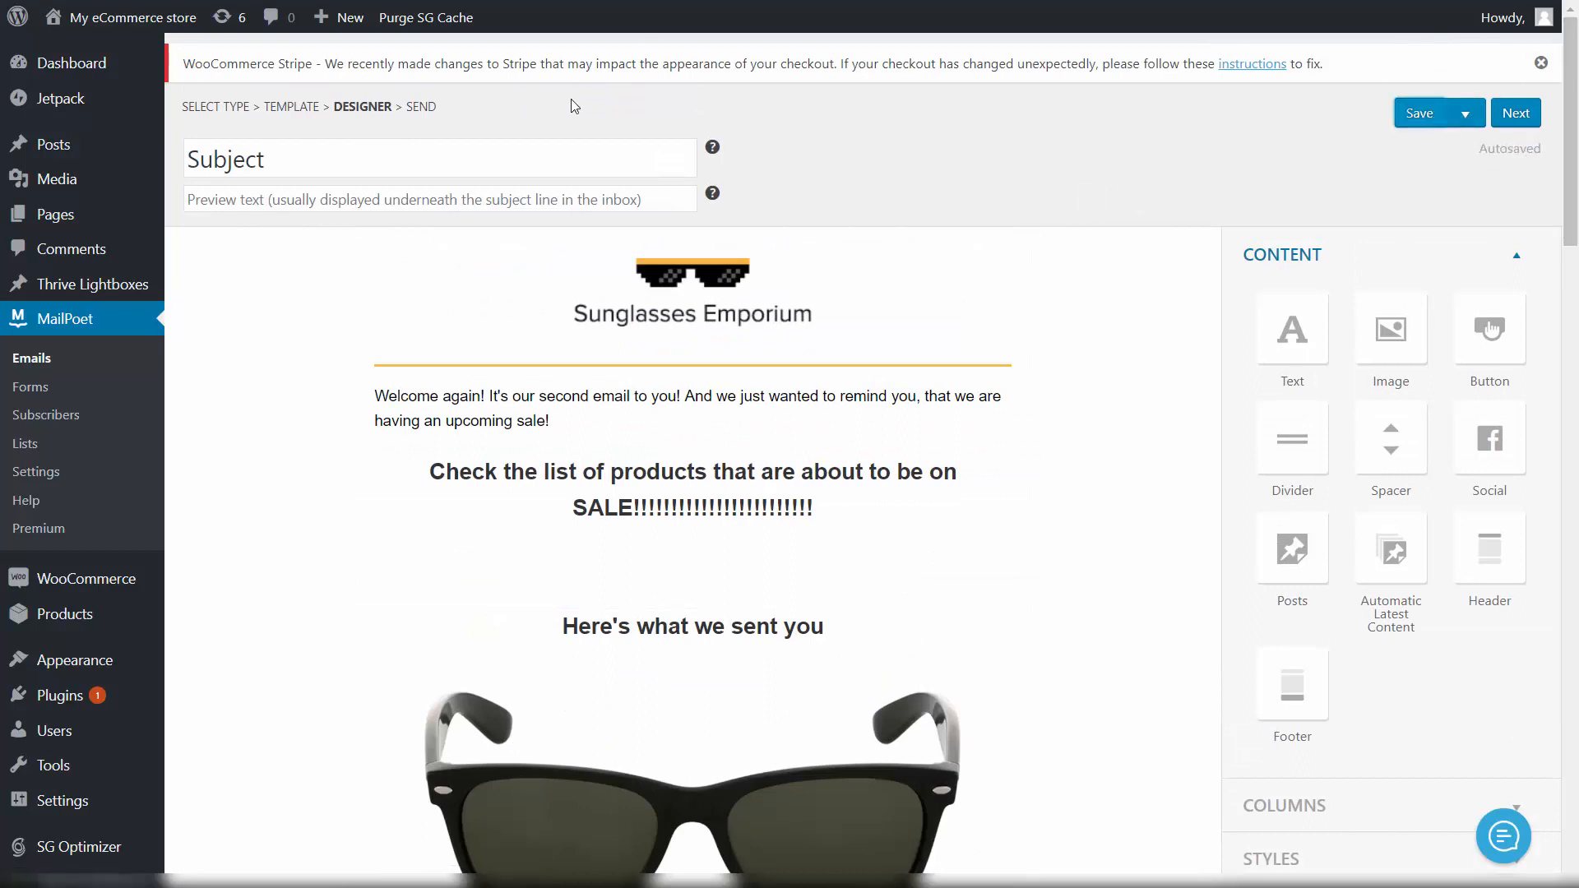
Step: Set the email subject to 'Second email!!!'
left_click(443, 144)
key("ctrl+a")
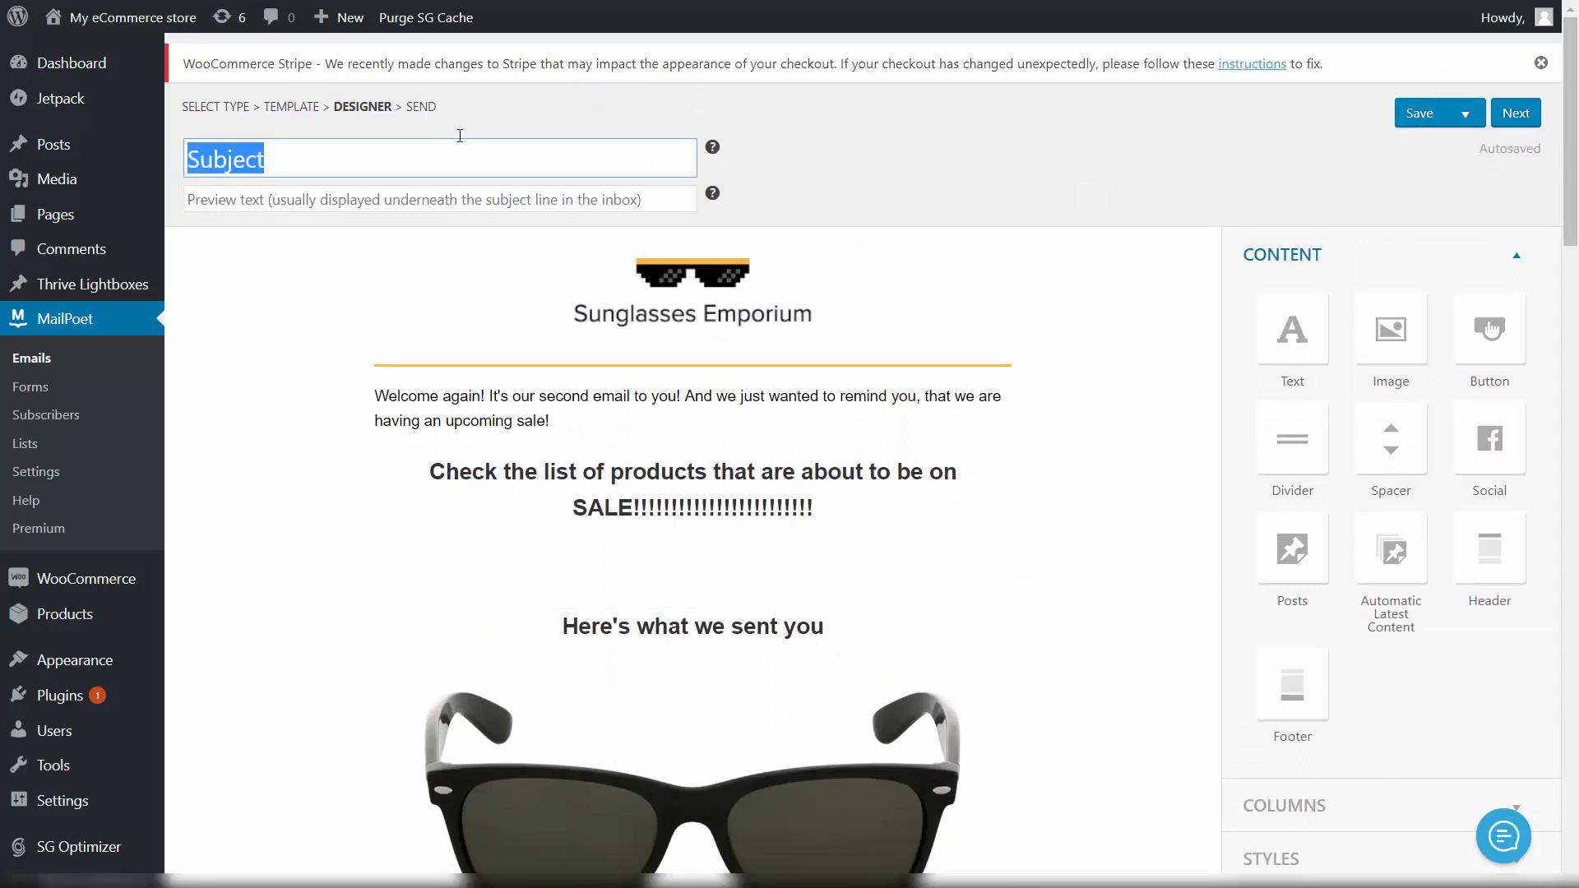
type("Second ema")
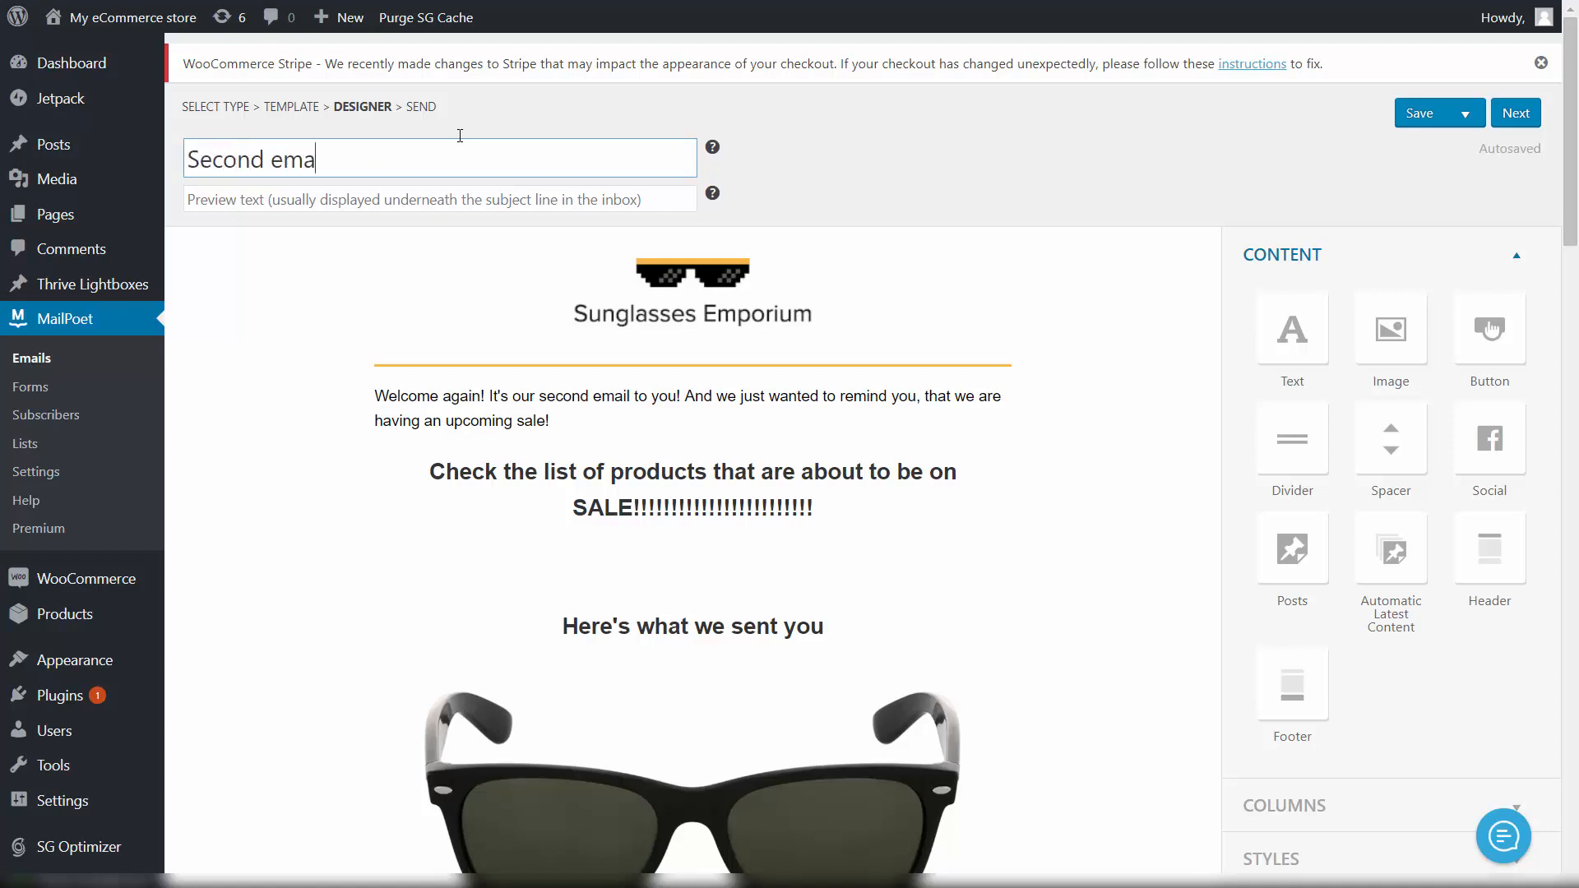
type("il!!!")
left_click(1428, 117)
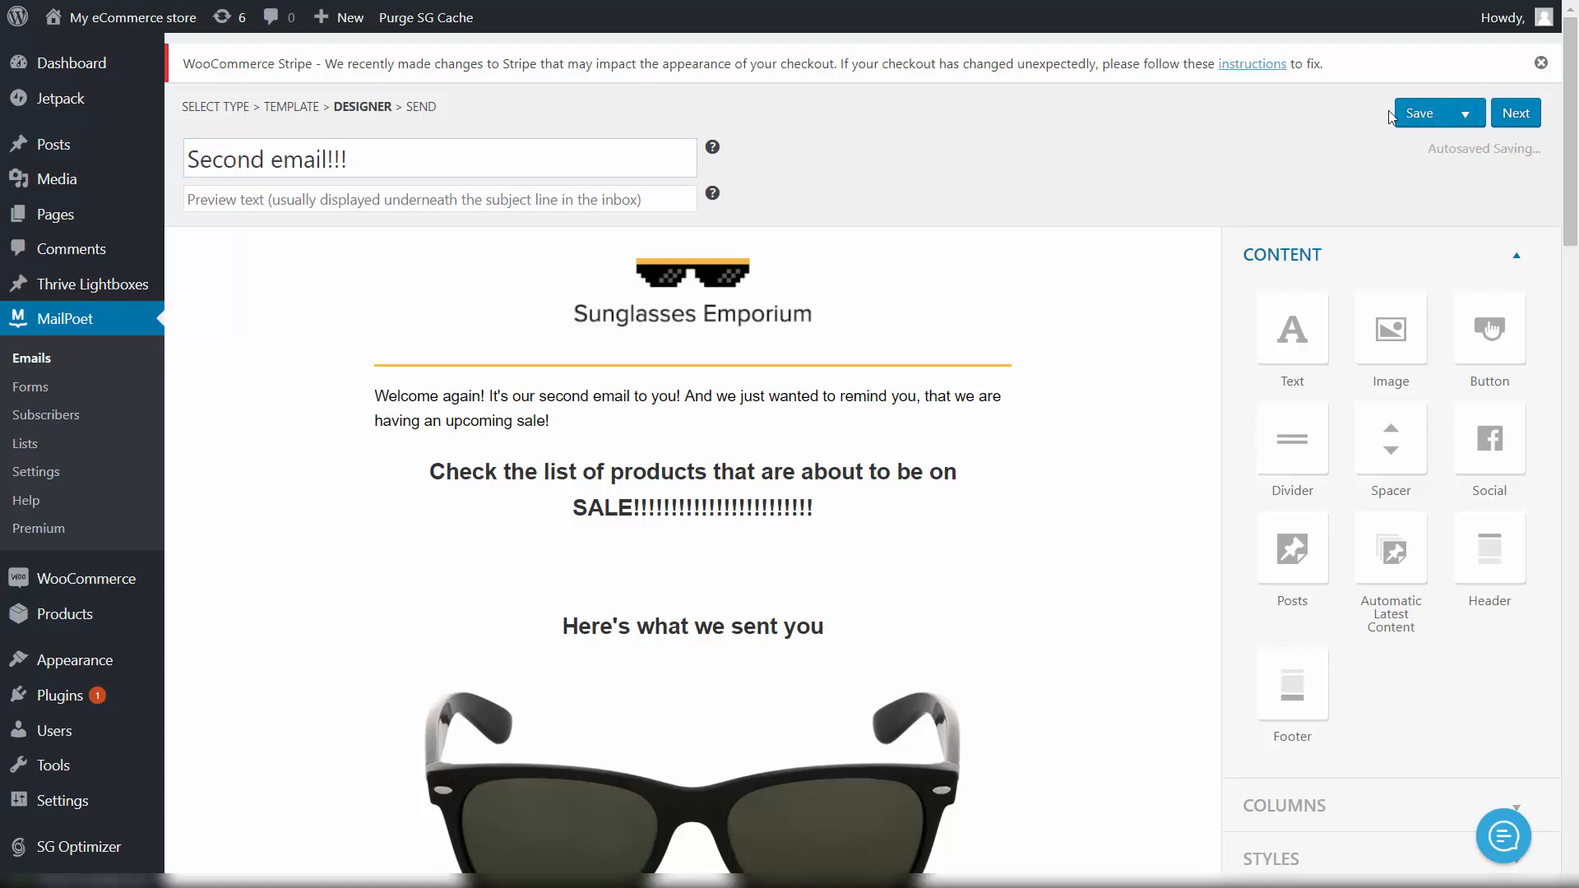
Step: On the final step, make My leads list the subscription trigger for this email
left_click(1515, 114)
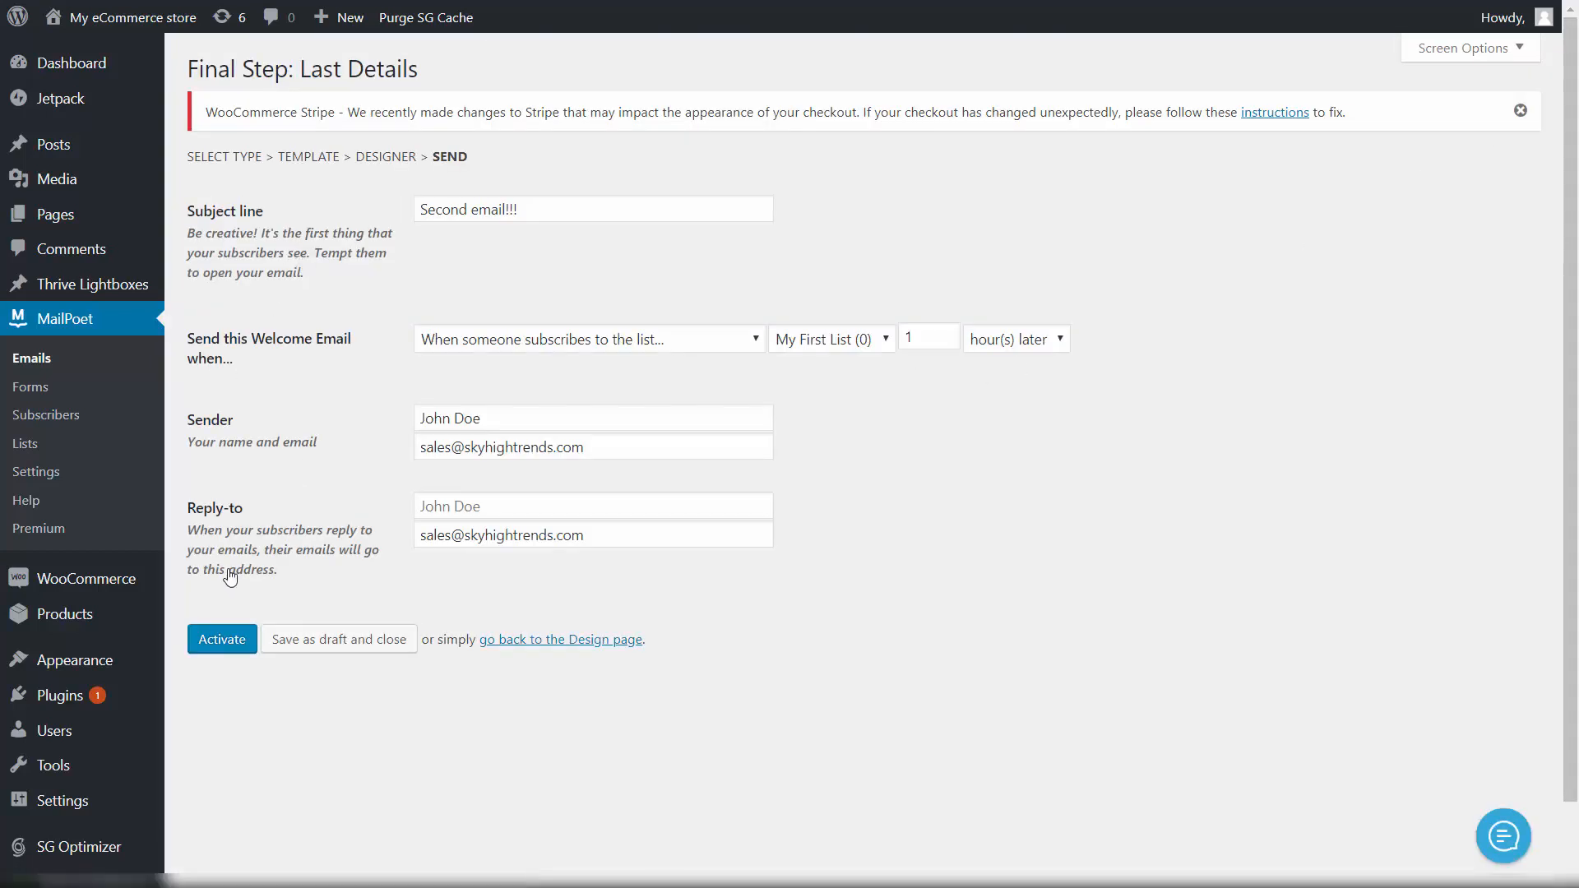
left_click(229, 648)
left_click(832, 344)
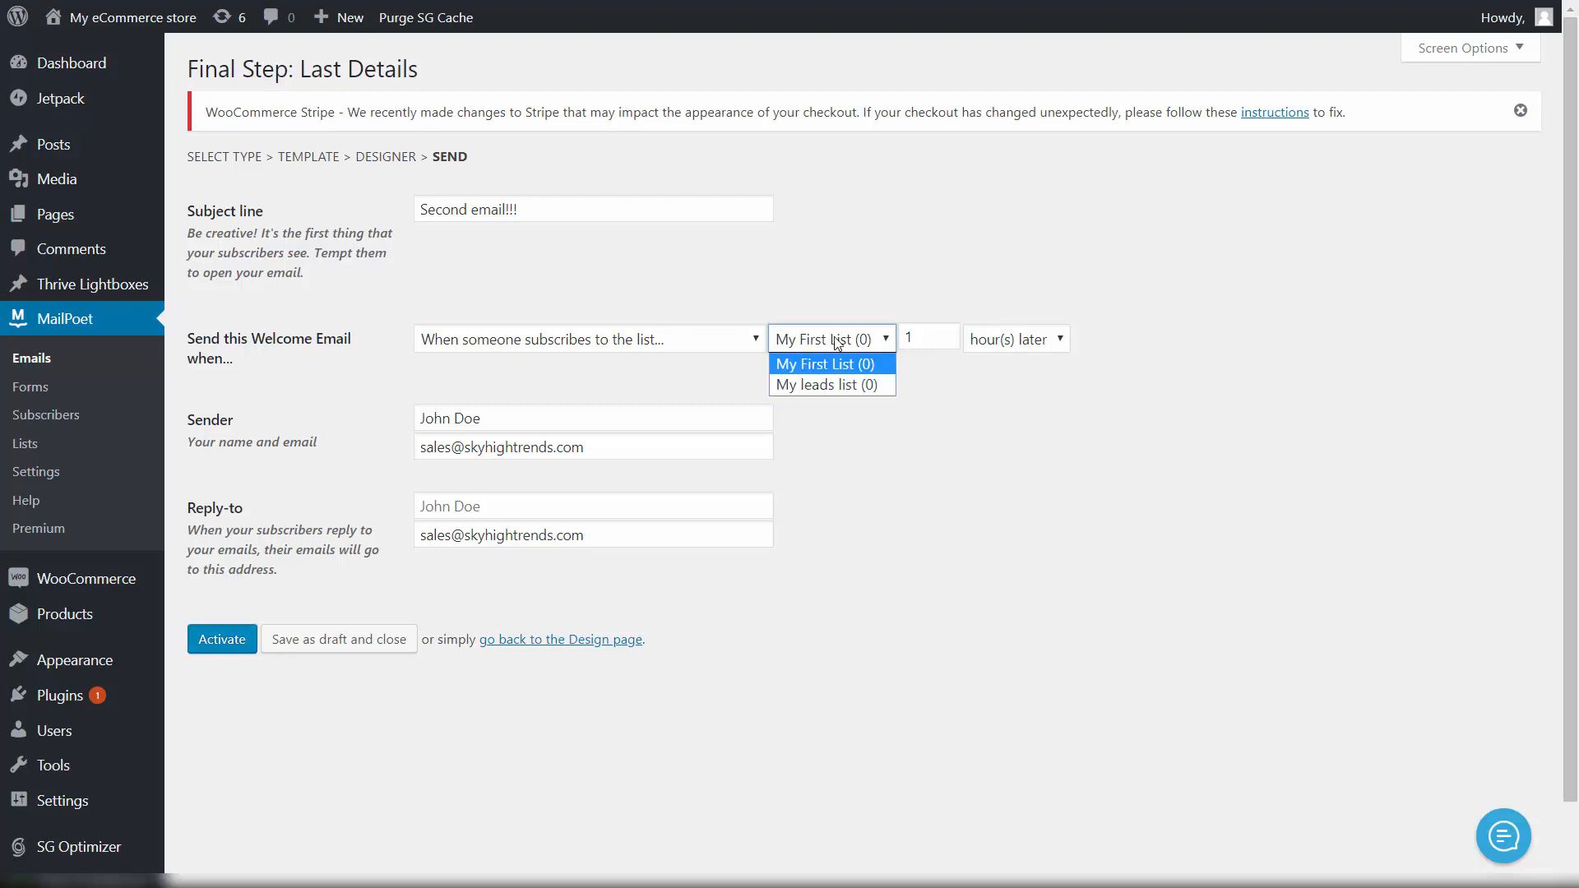
left_click(845, 385)
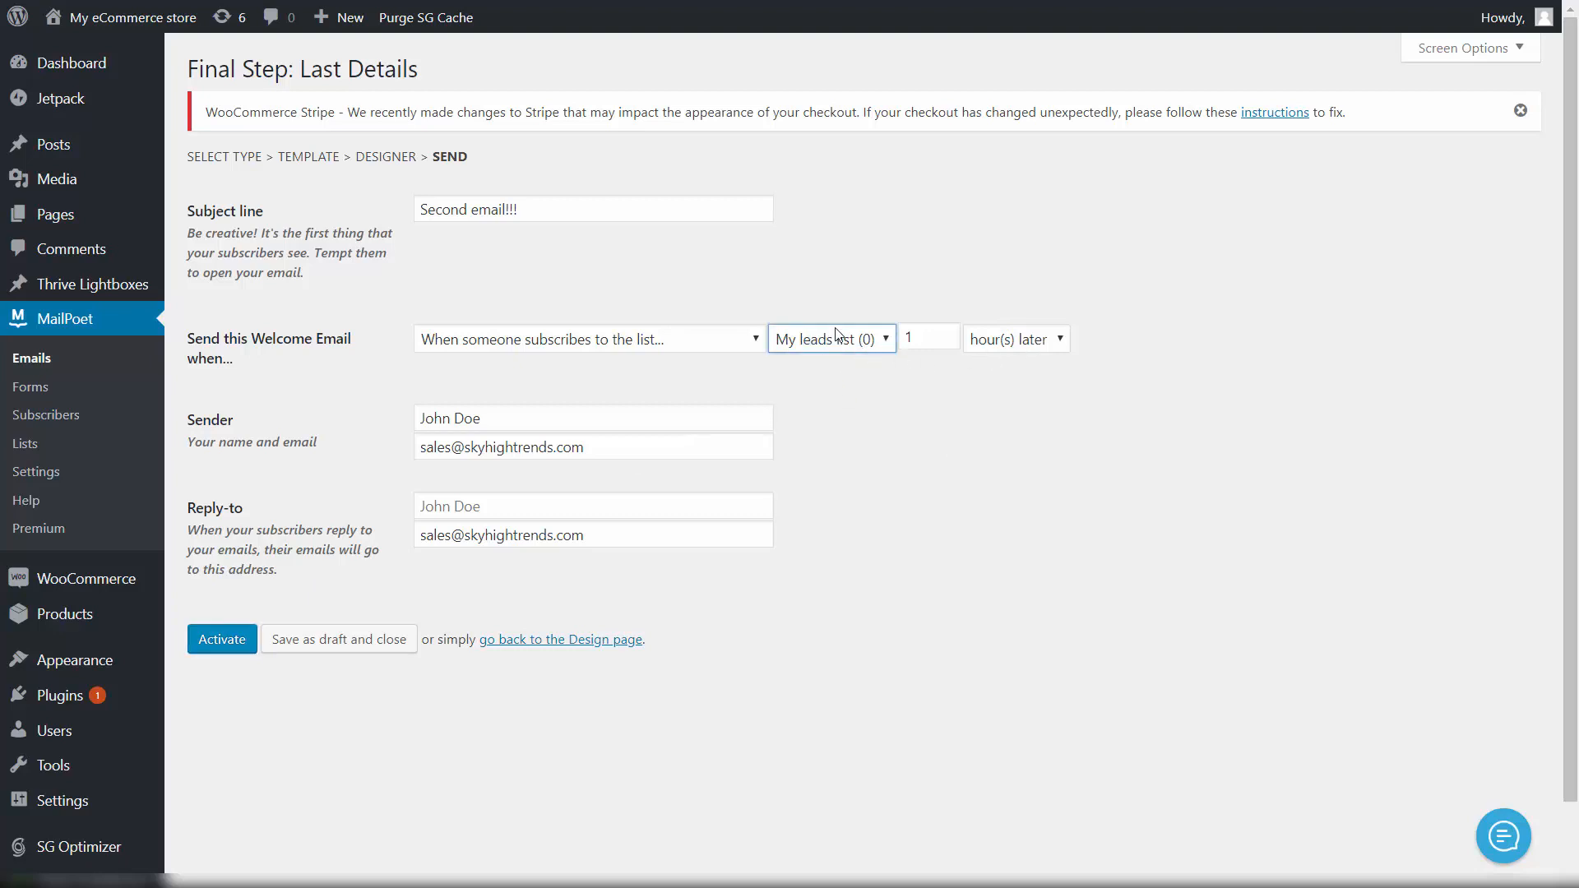
Step: Activate 'Second email!!!' and check both welcome emails show Active for My leads list
left_click(188, 633)
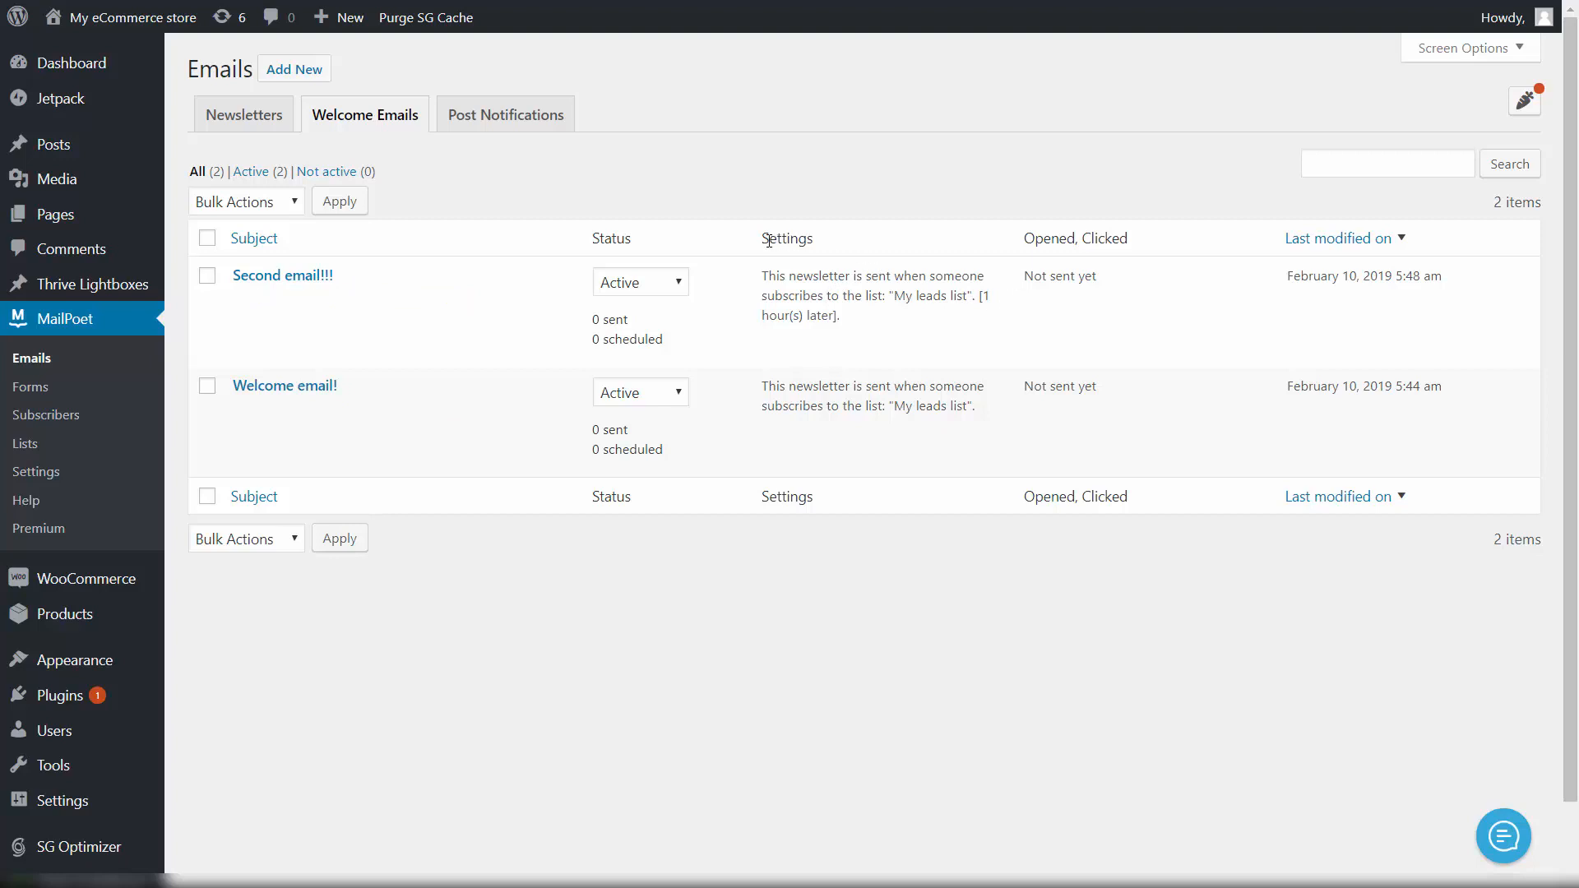
left_click_drag(769, 239, 823, 248)
left_click(864, 267)
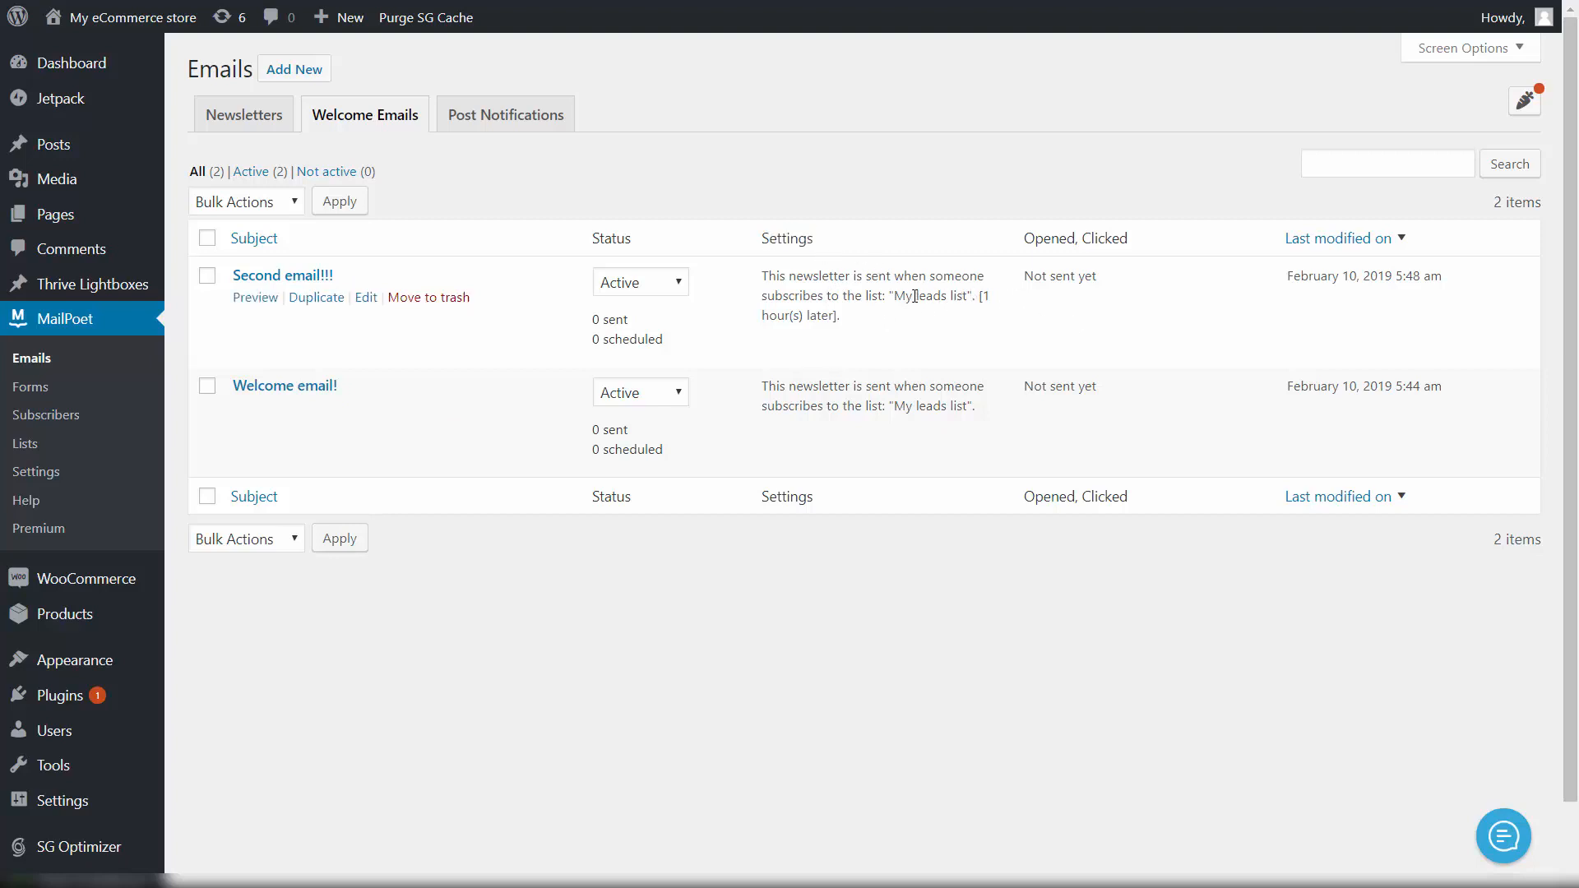
left_click_drag(899, 297, 960, 294)
left_click(973, 298)
Step: View the published 'Subscribe and get your FREE product now' lightbox page and locate its form
mouse_move(86, 288)
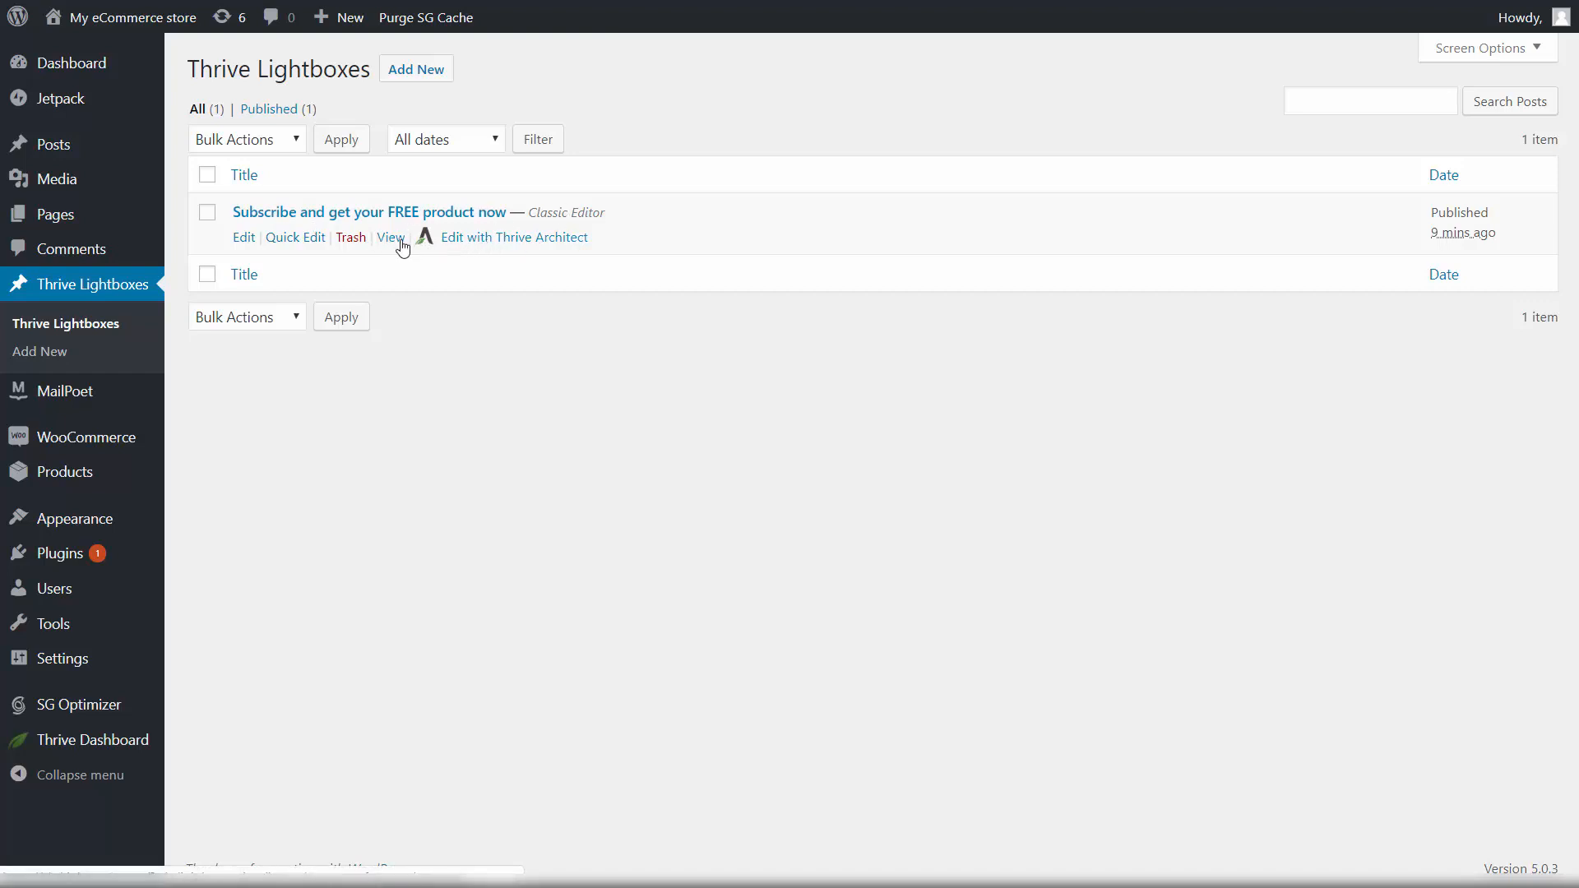
left_click(401, 244)
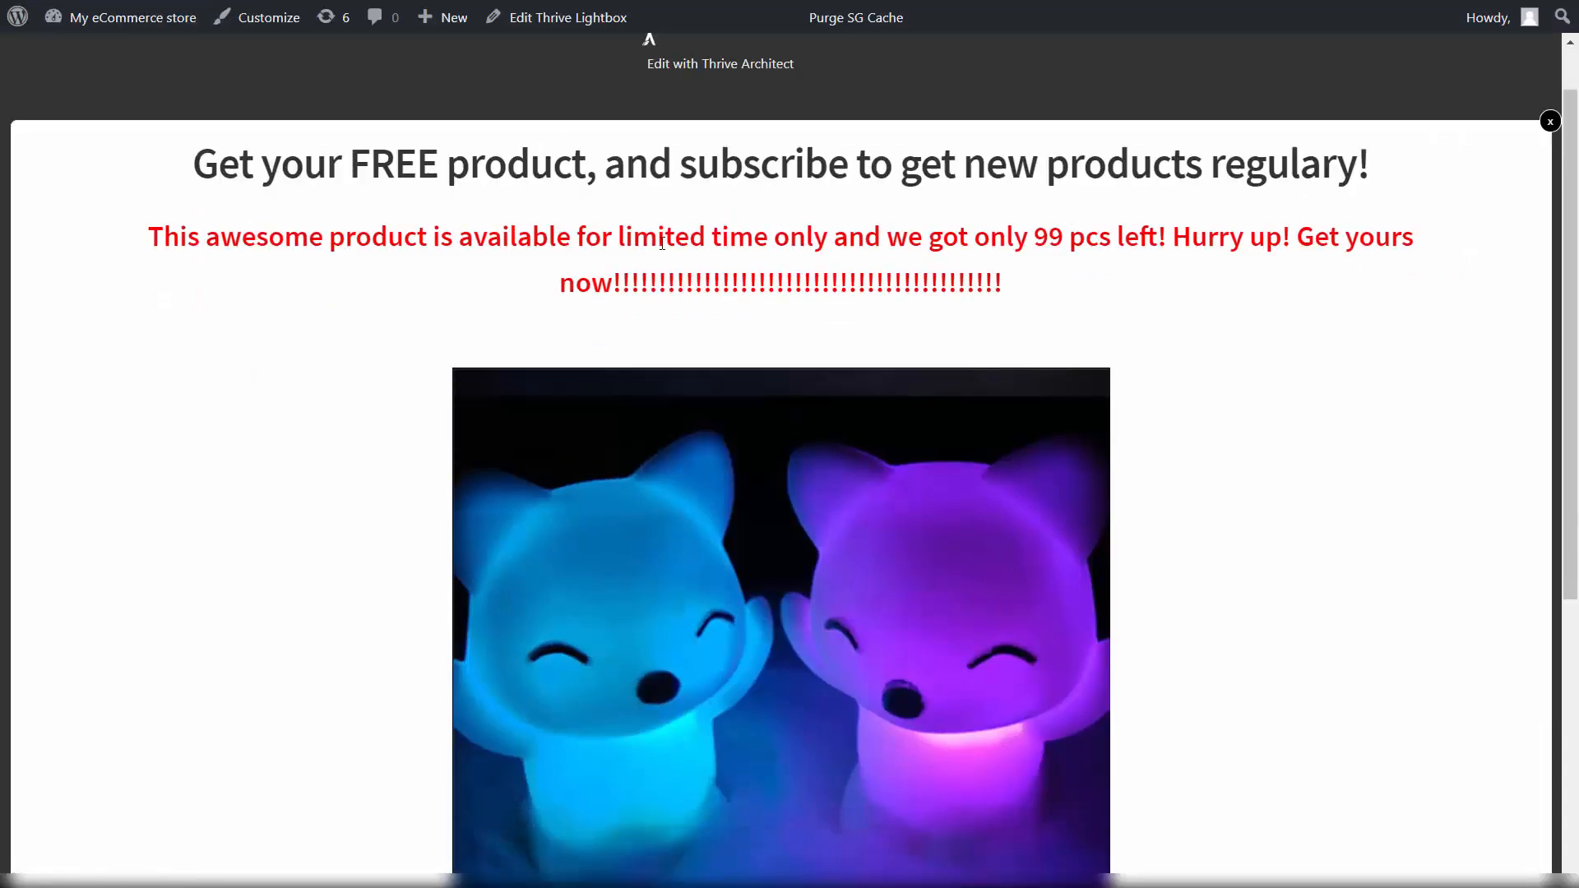
scroll(660, 219, "down", 5)
scroll(53, 164, "up", 4)
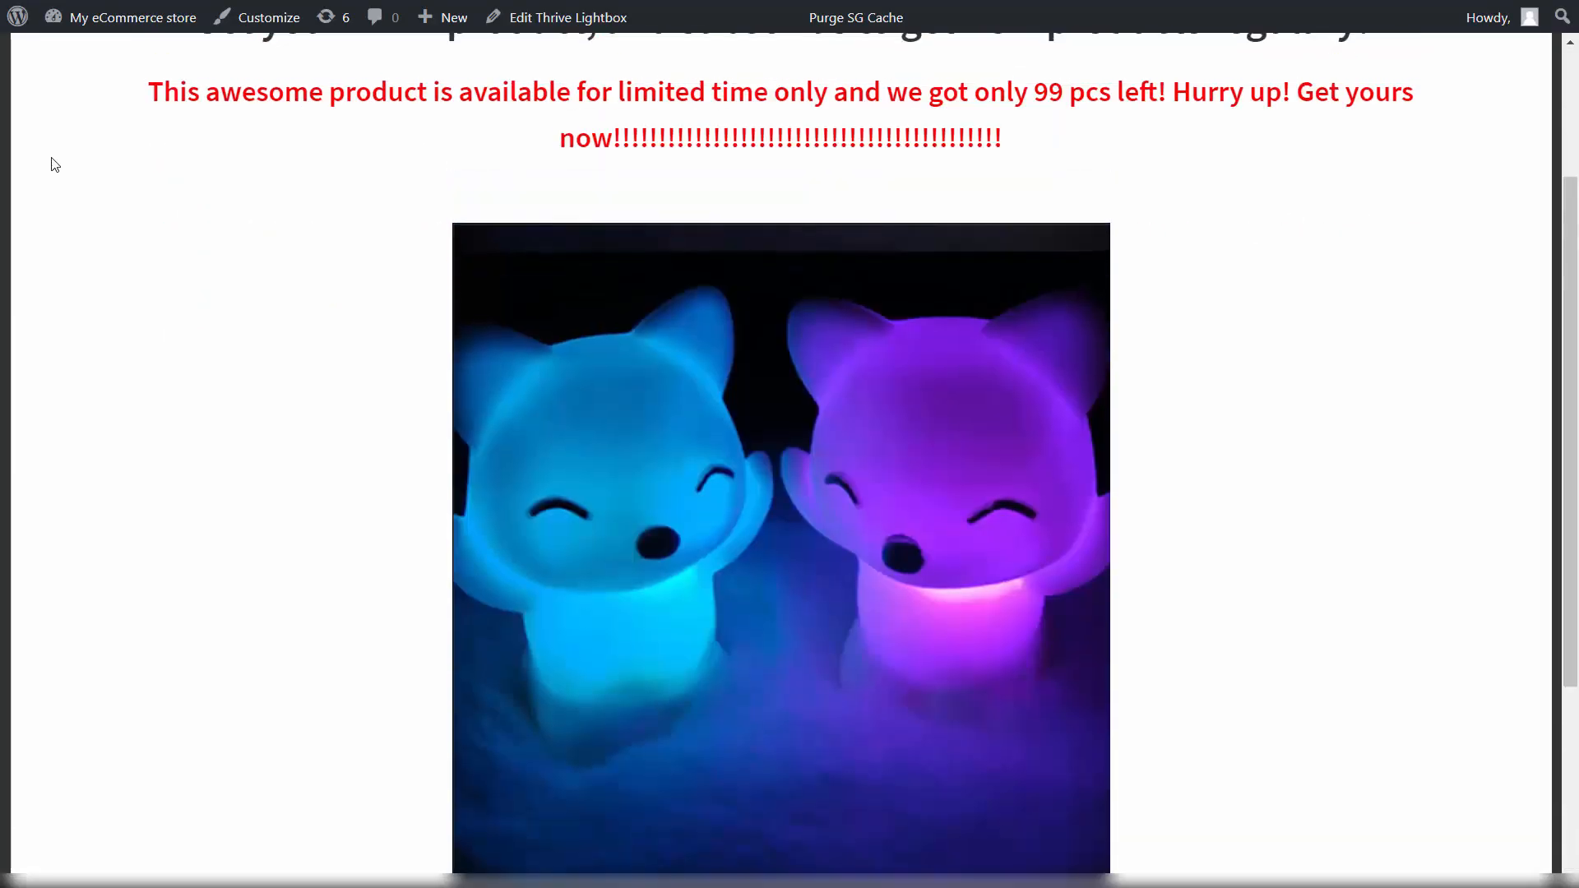
scroll(324, 257, "down", 4)
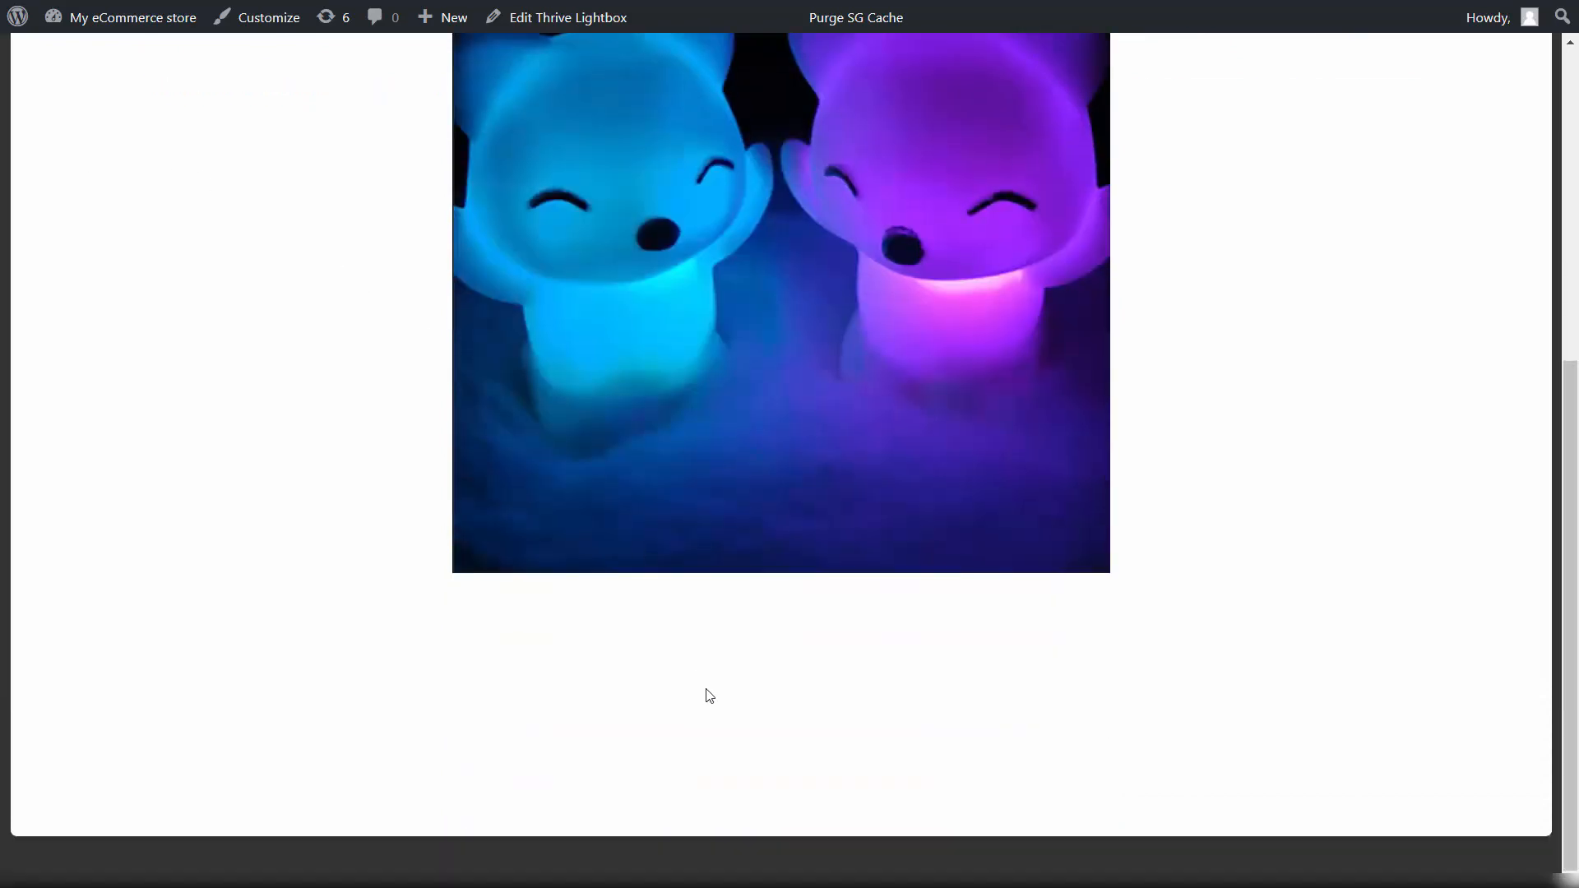
scroll(754, 650, "up", 6)
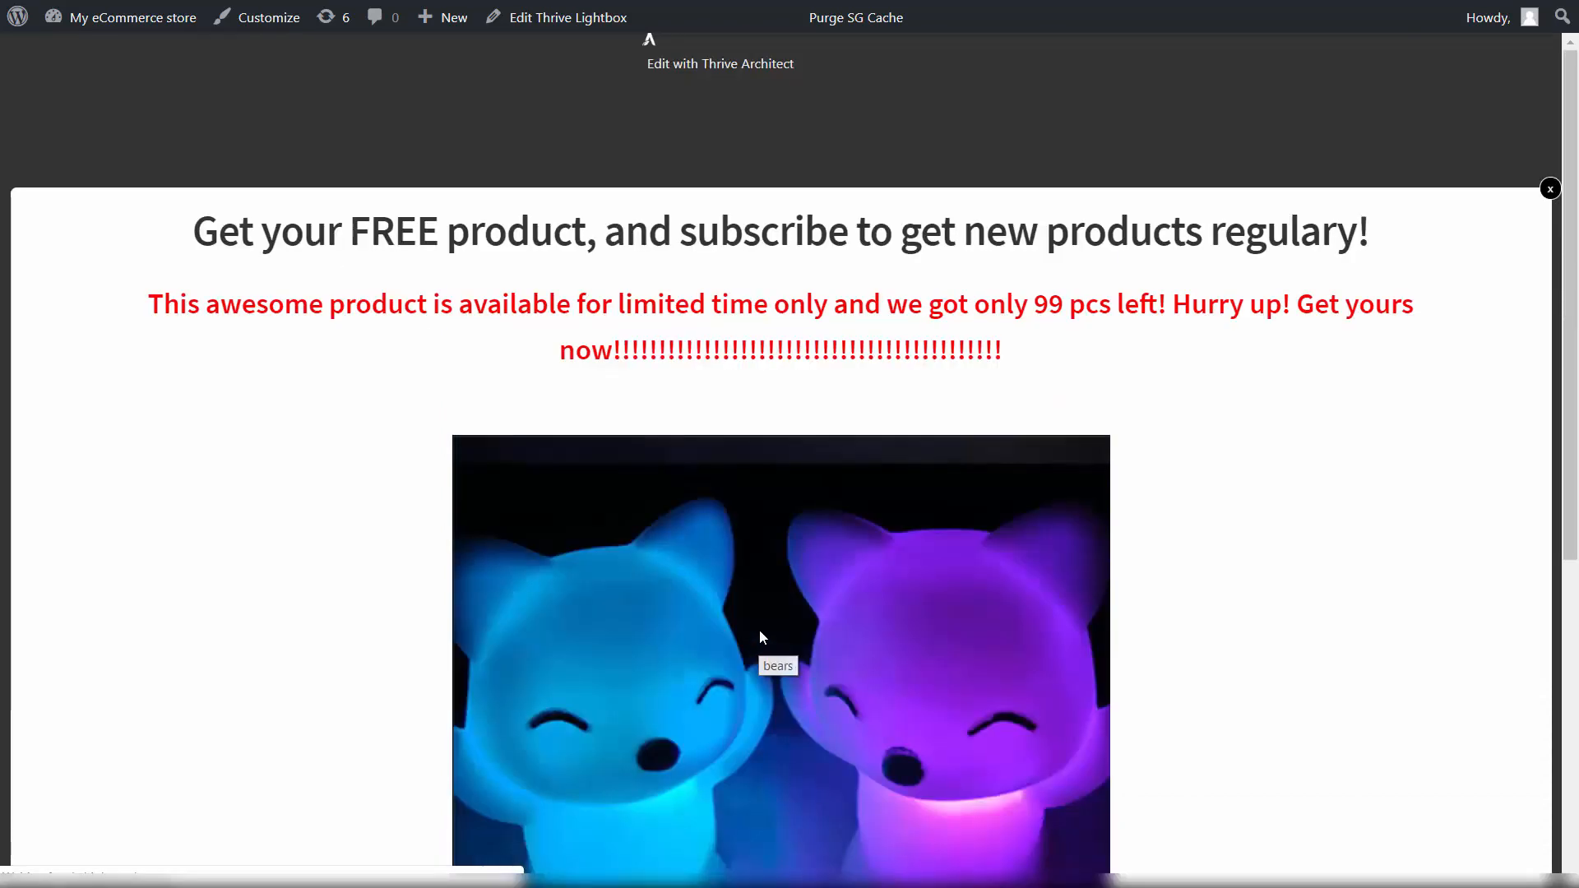
scroll(757, 630, "down", 6)
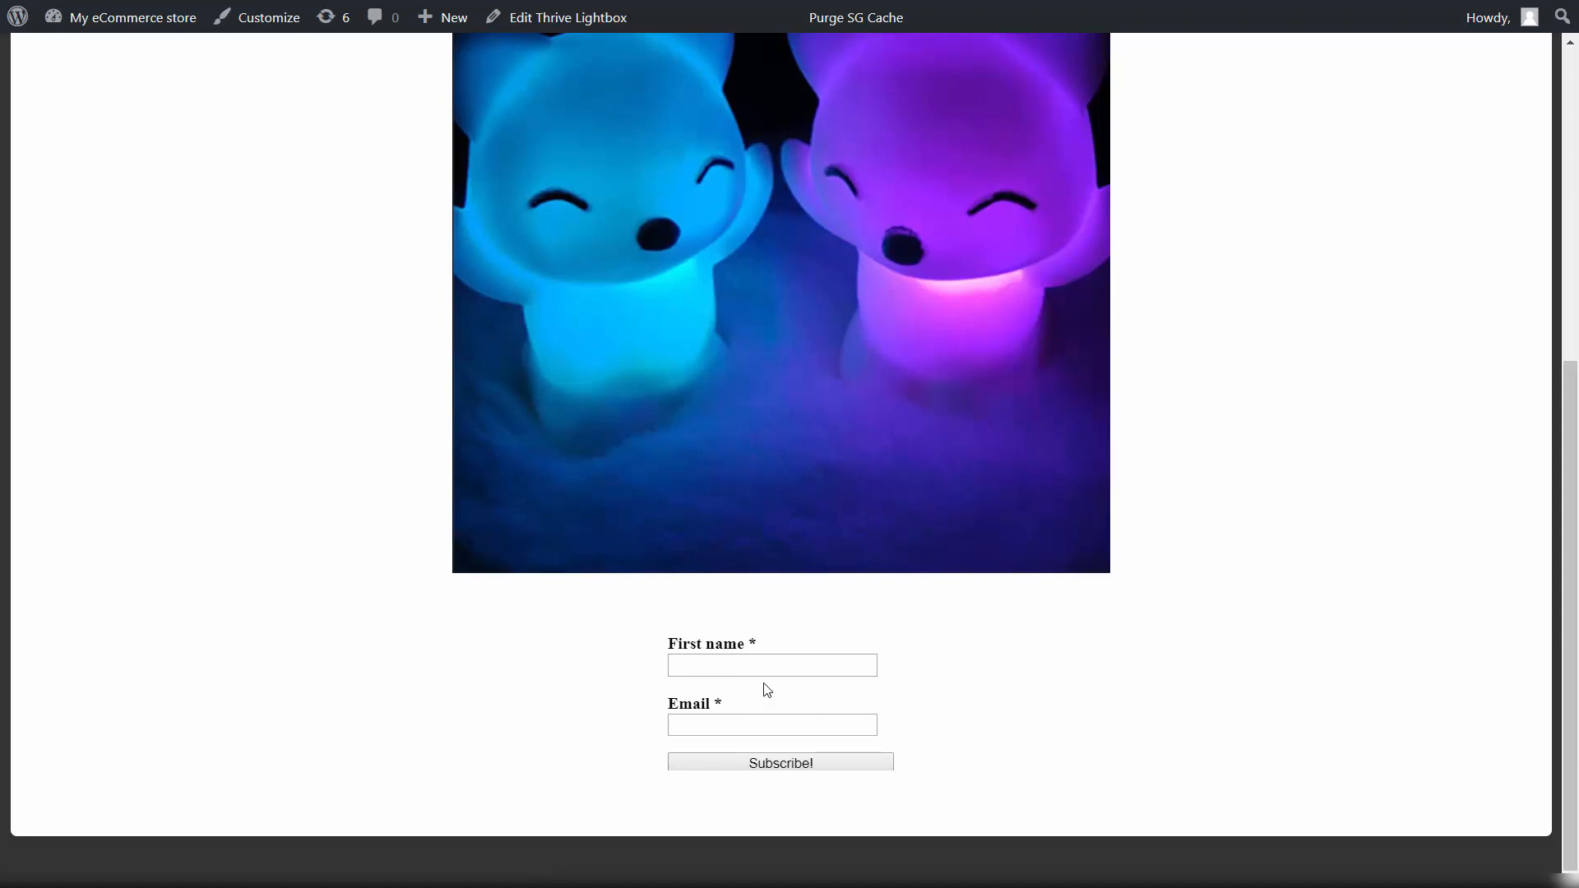
Step: Fill the form with the autofilled first name and the test subscriber's Gmail address
left_click(729, 669)
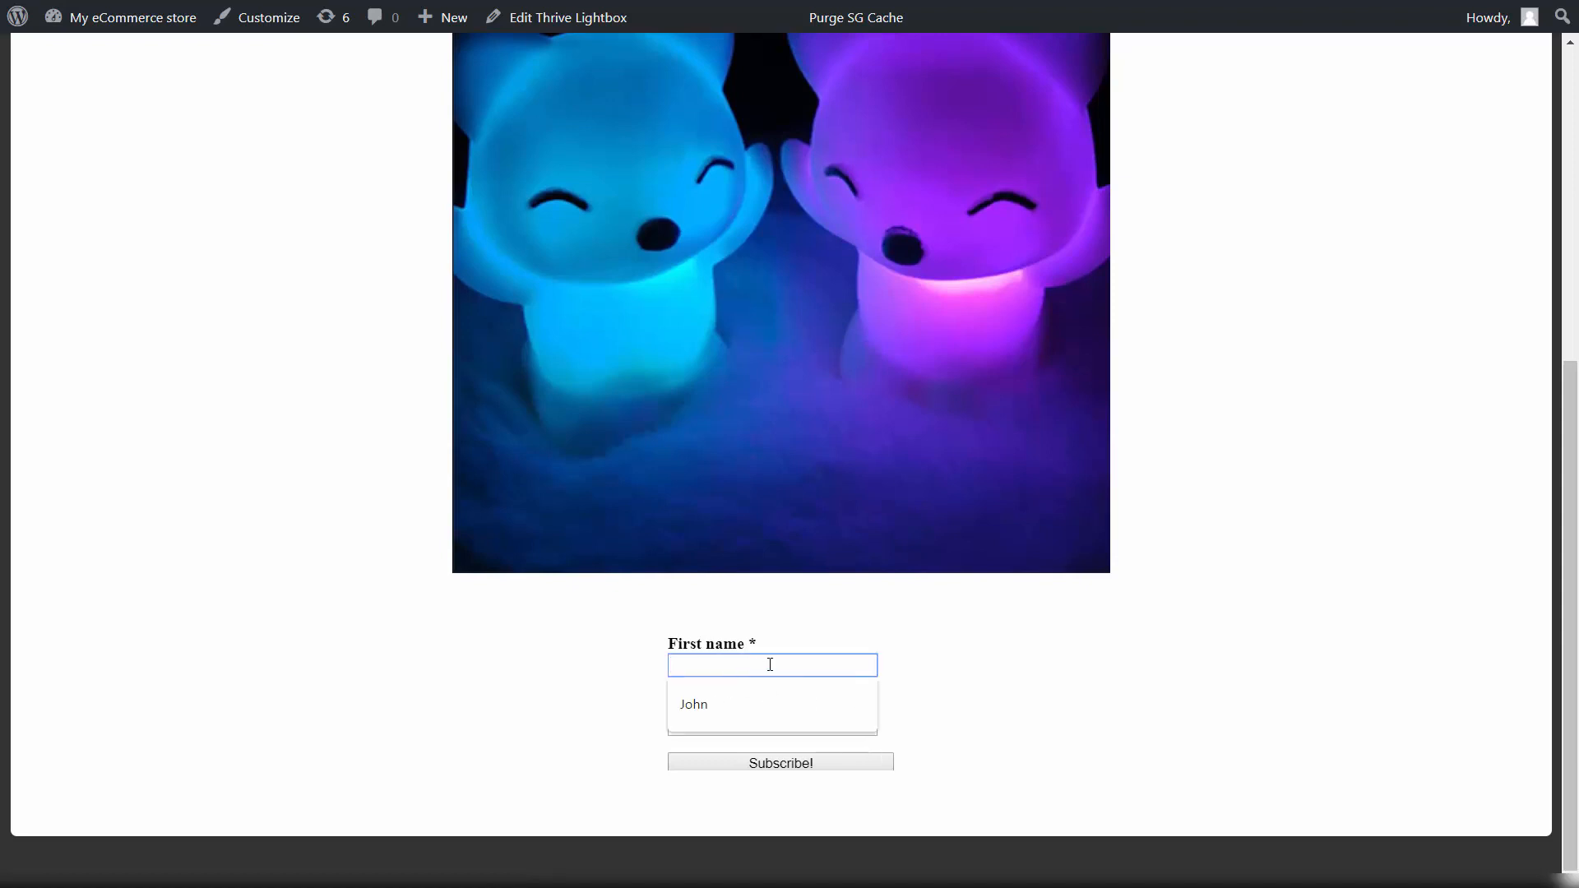
left_click(760, 698)
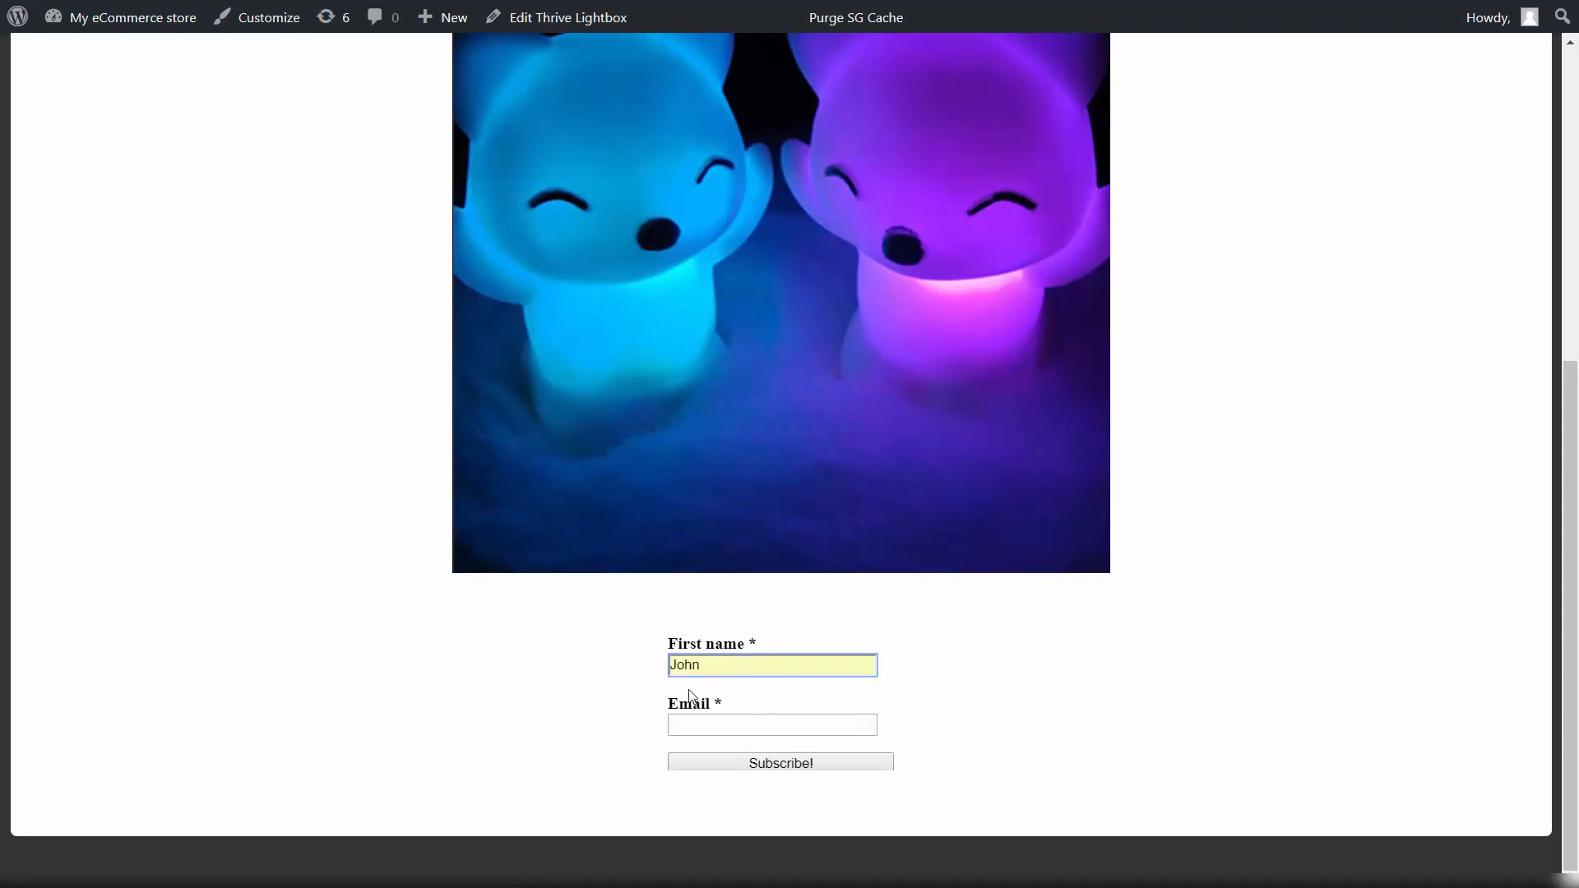
left_click(717, 723)
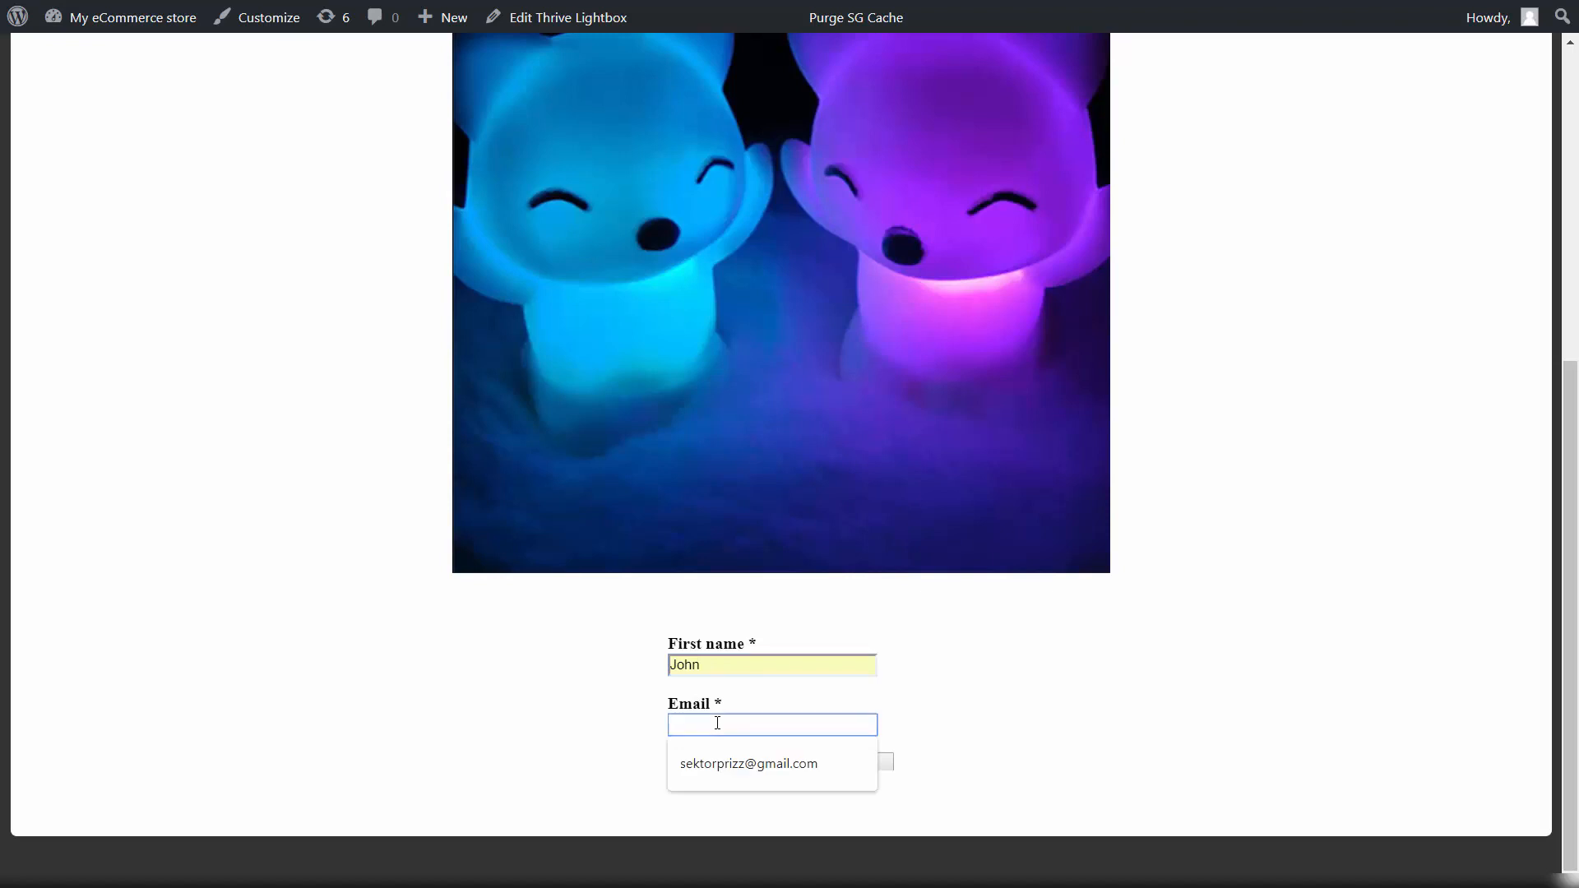
left_click(747, 762)
left_click(822, 767)
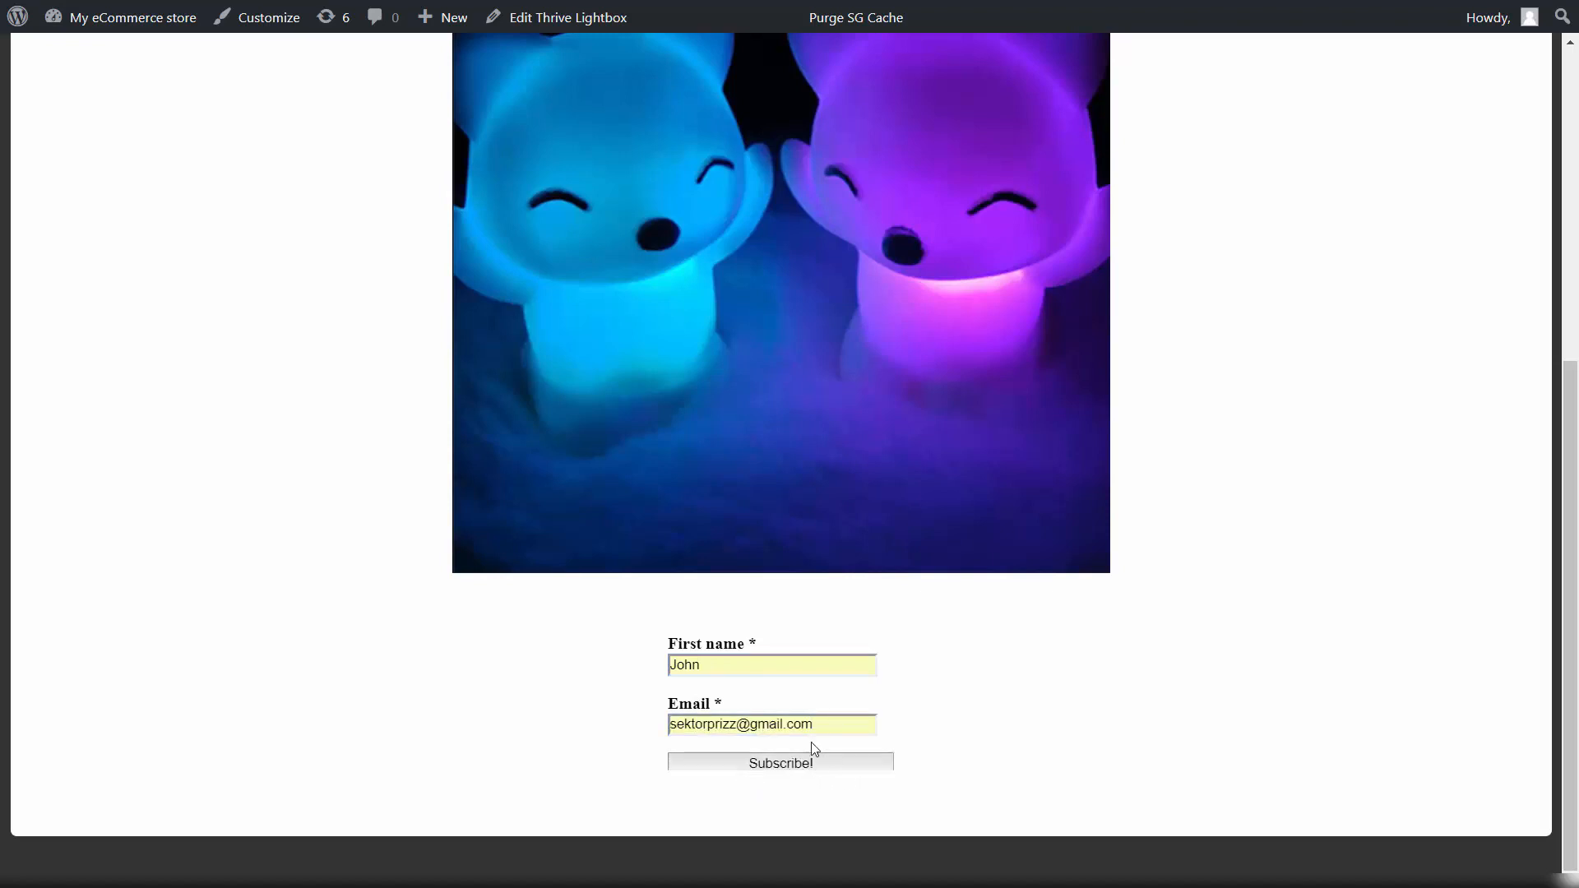
triple_click(820, 726)
type("=")
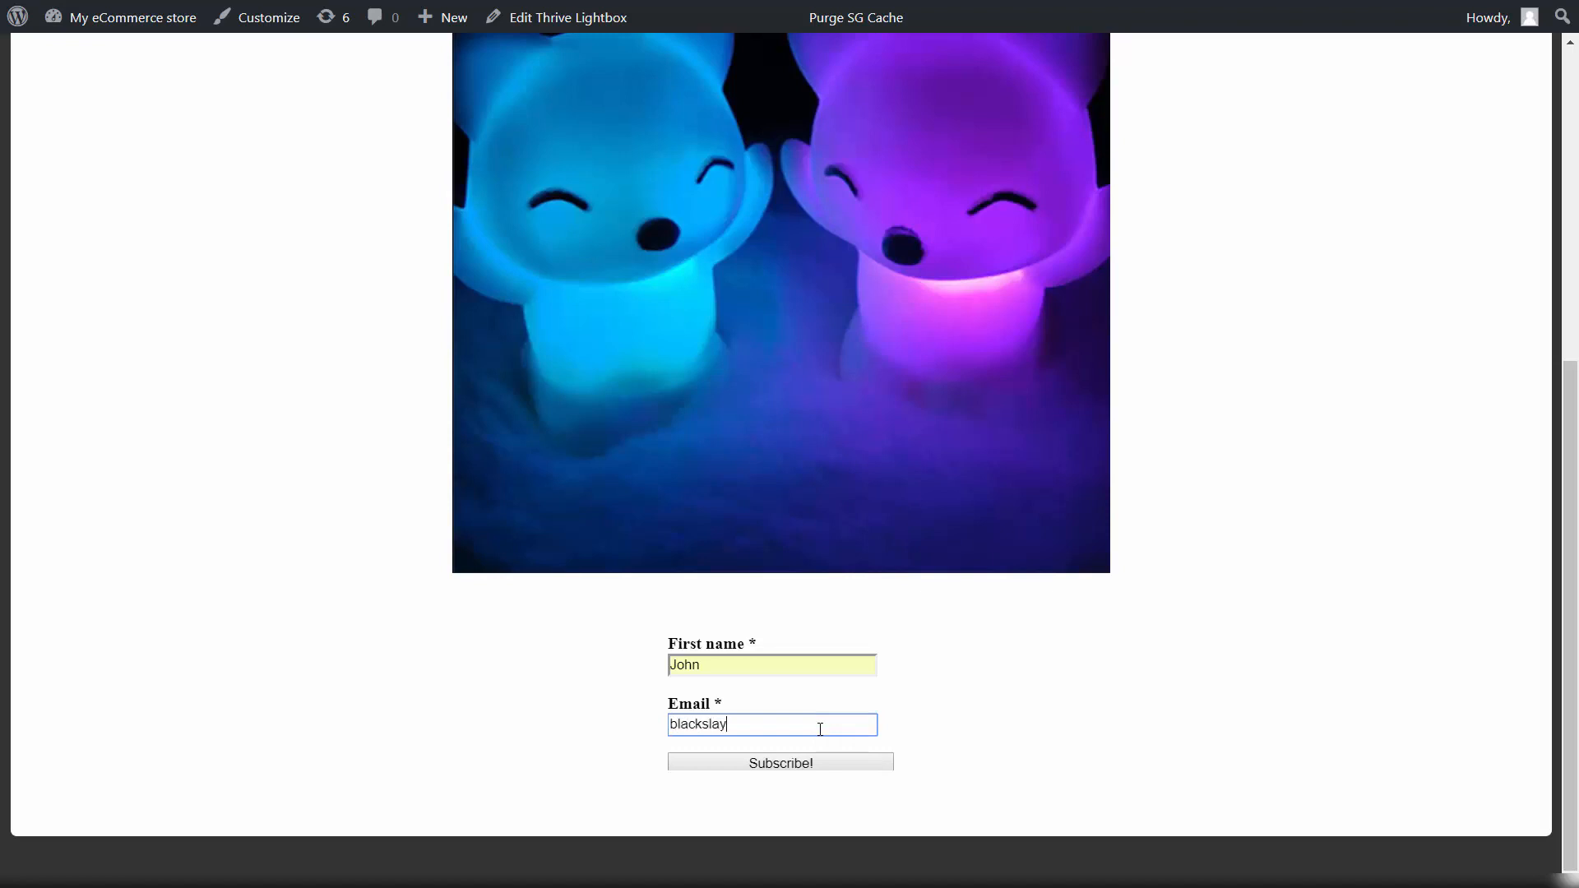
Step: Submit the lightbox form, confirm the subscription via the Spam confirmation email's link, and return to Inbox
left_click(844, 764)
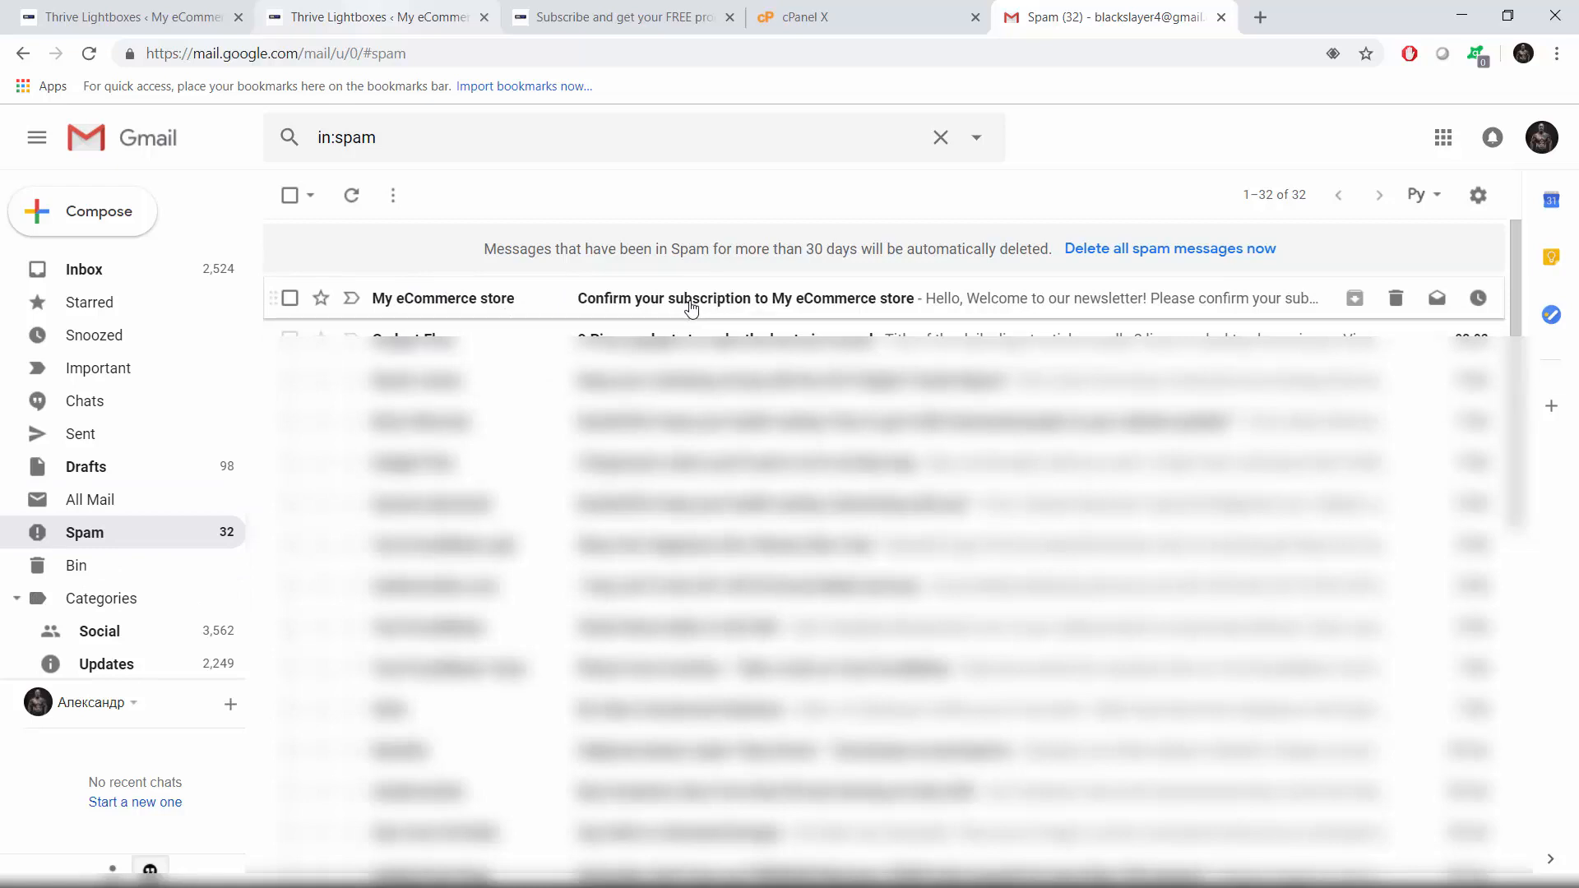
left_click(663, 306)
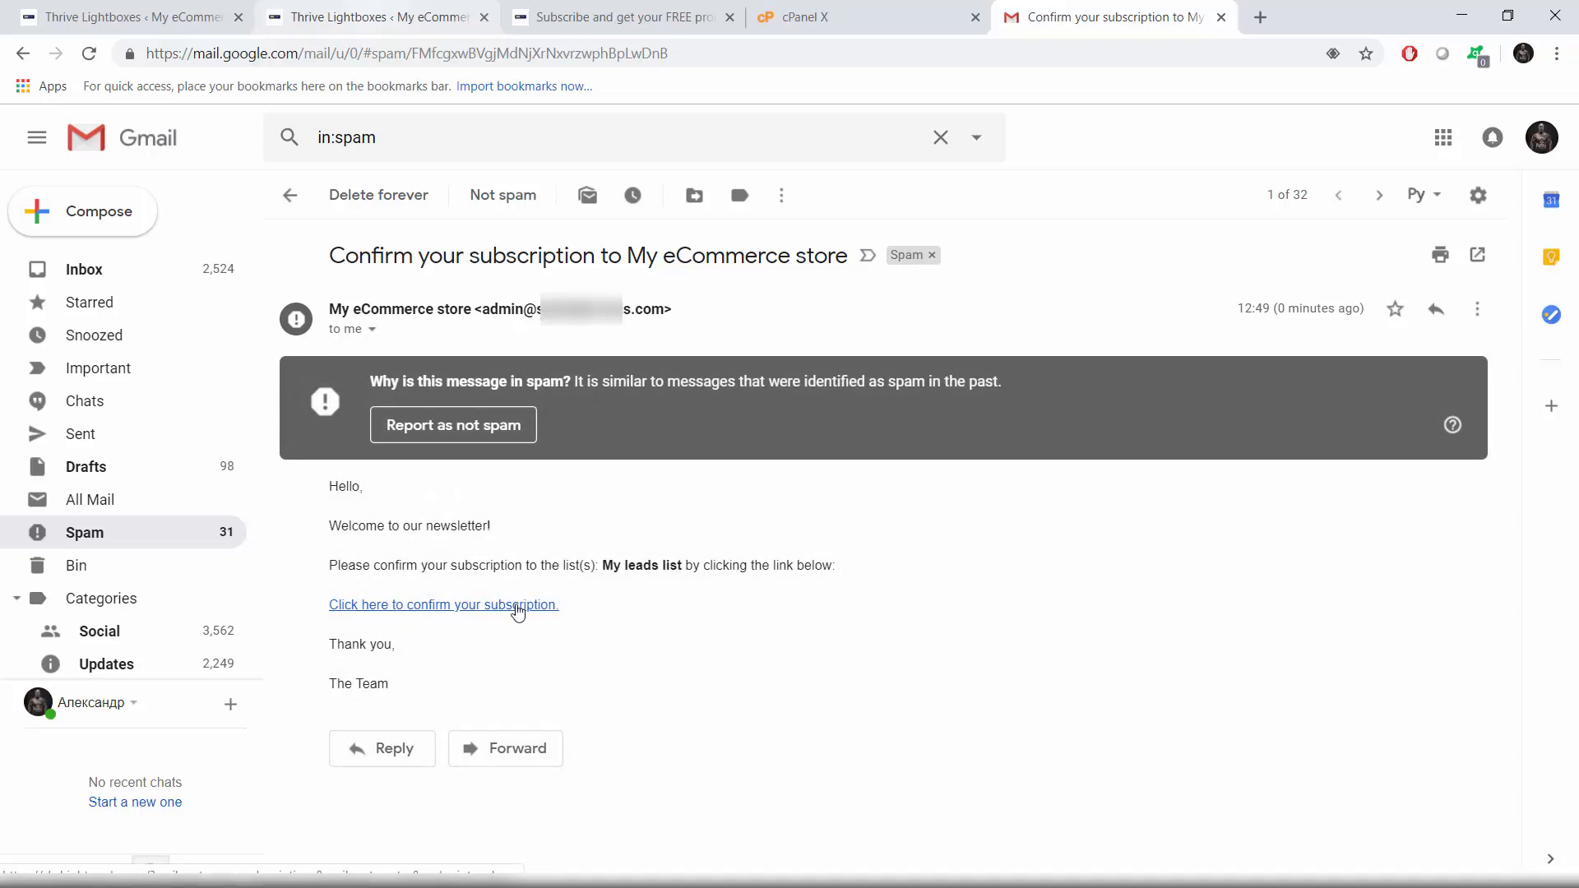
left_click(519, 607)
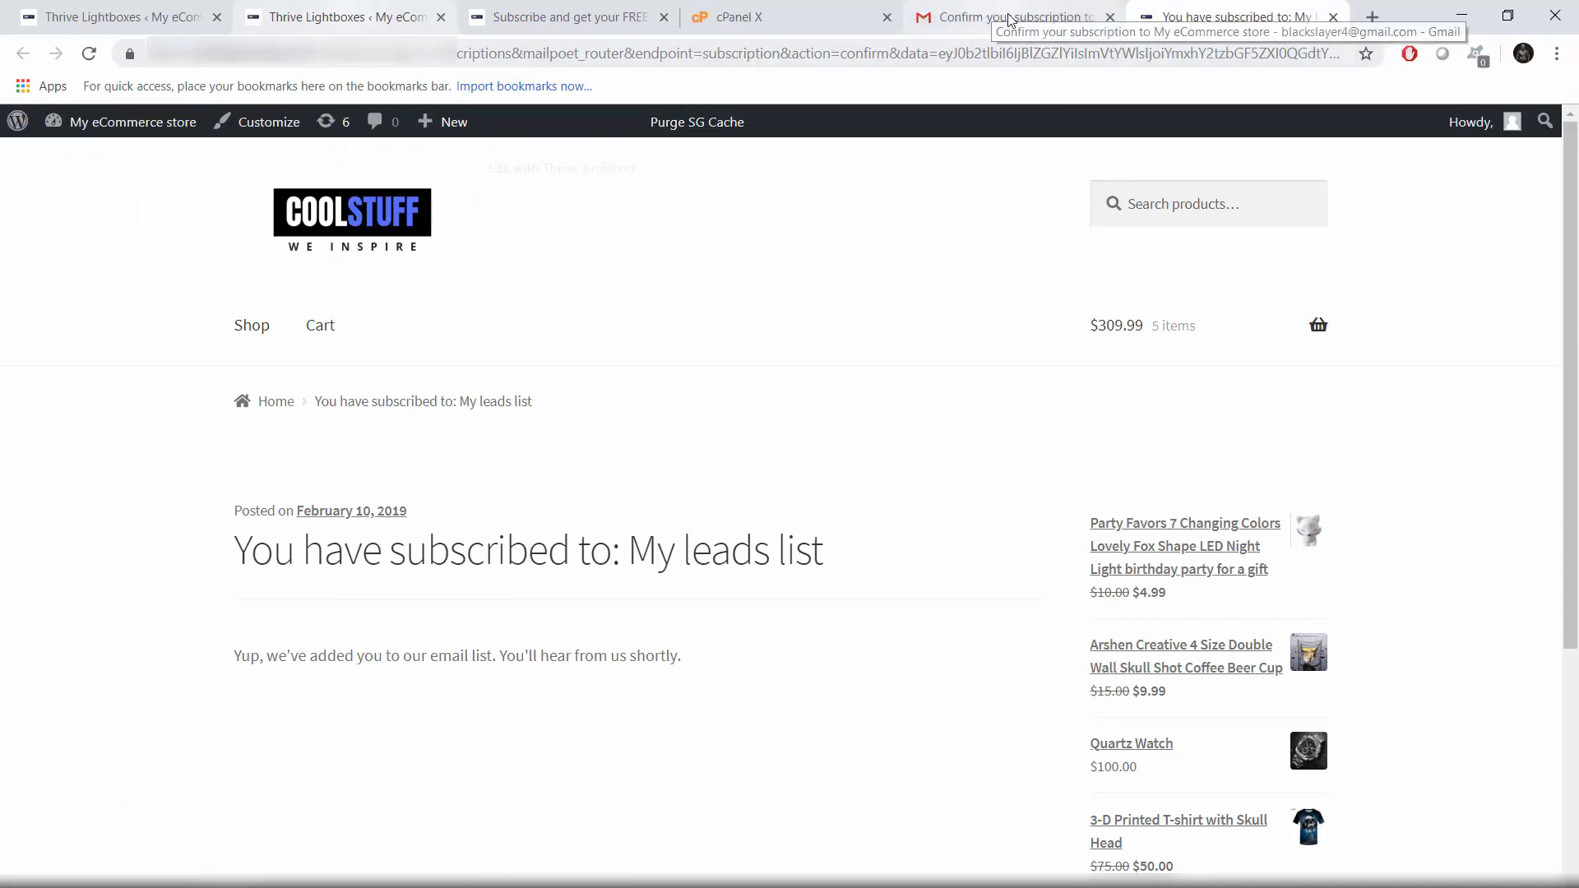
left_click(1333, 16)
left_click(131, 270)
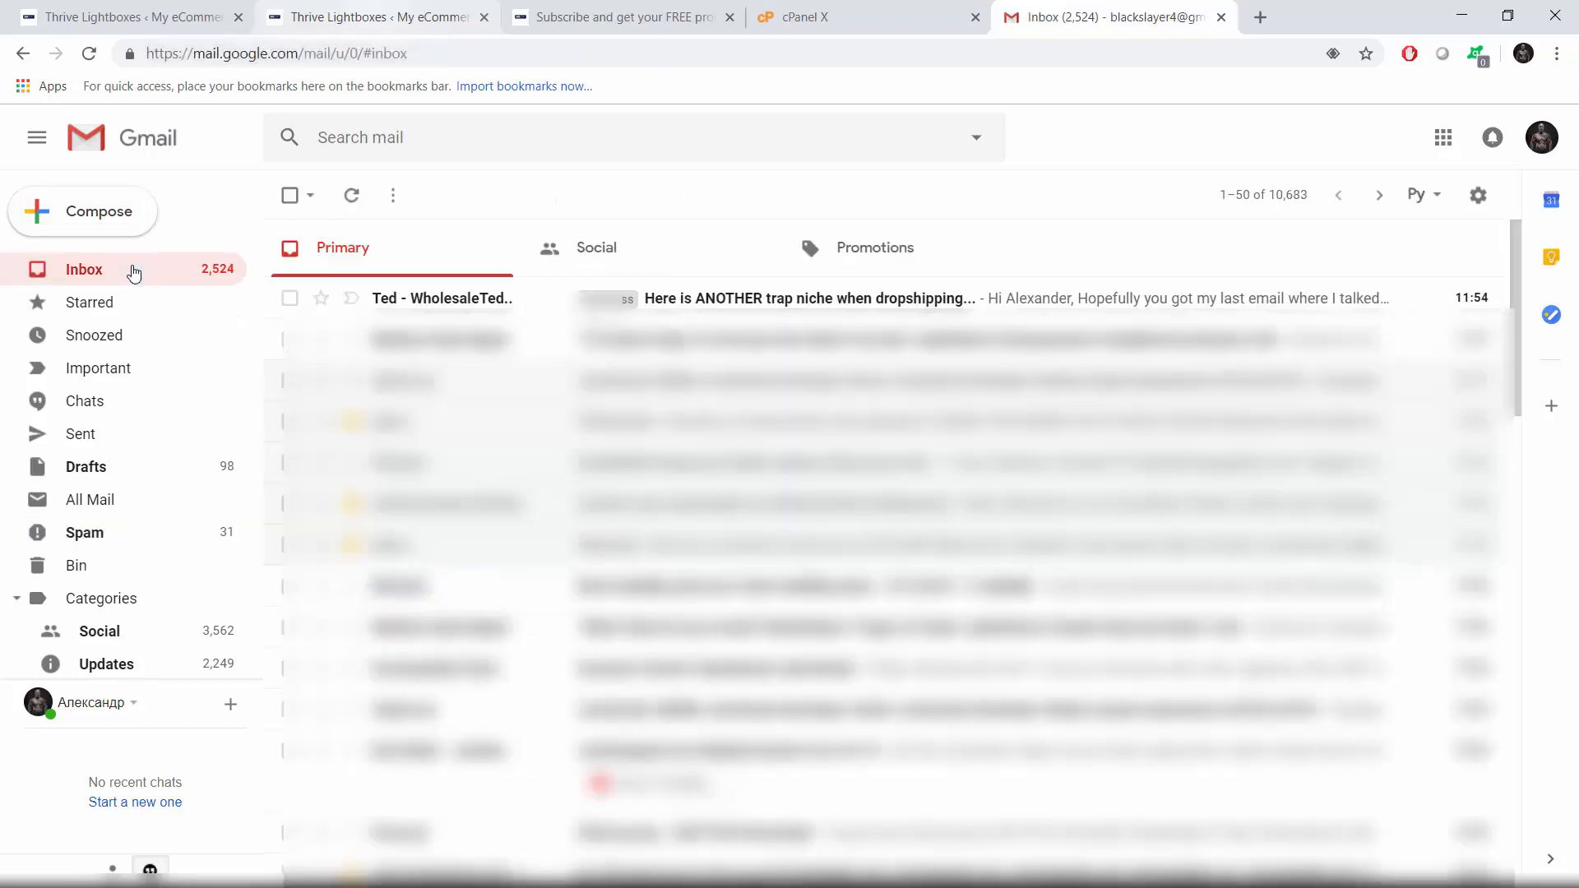
Step: Open the 'Welcome email!' message in Spam and scroll through it, including its recent stories section
left_click(165, 533)
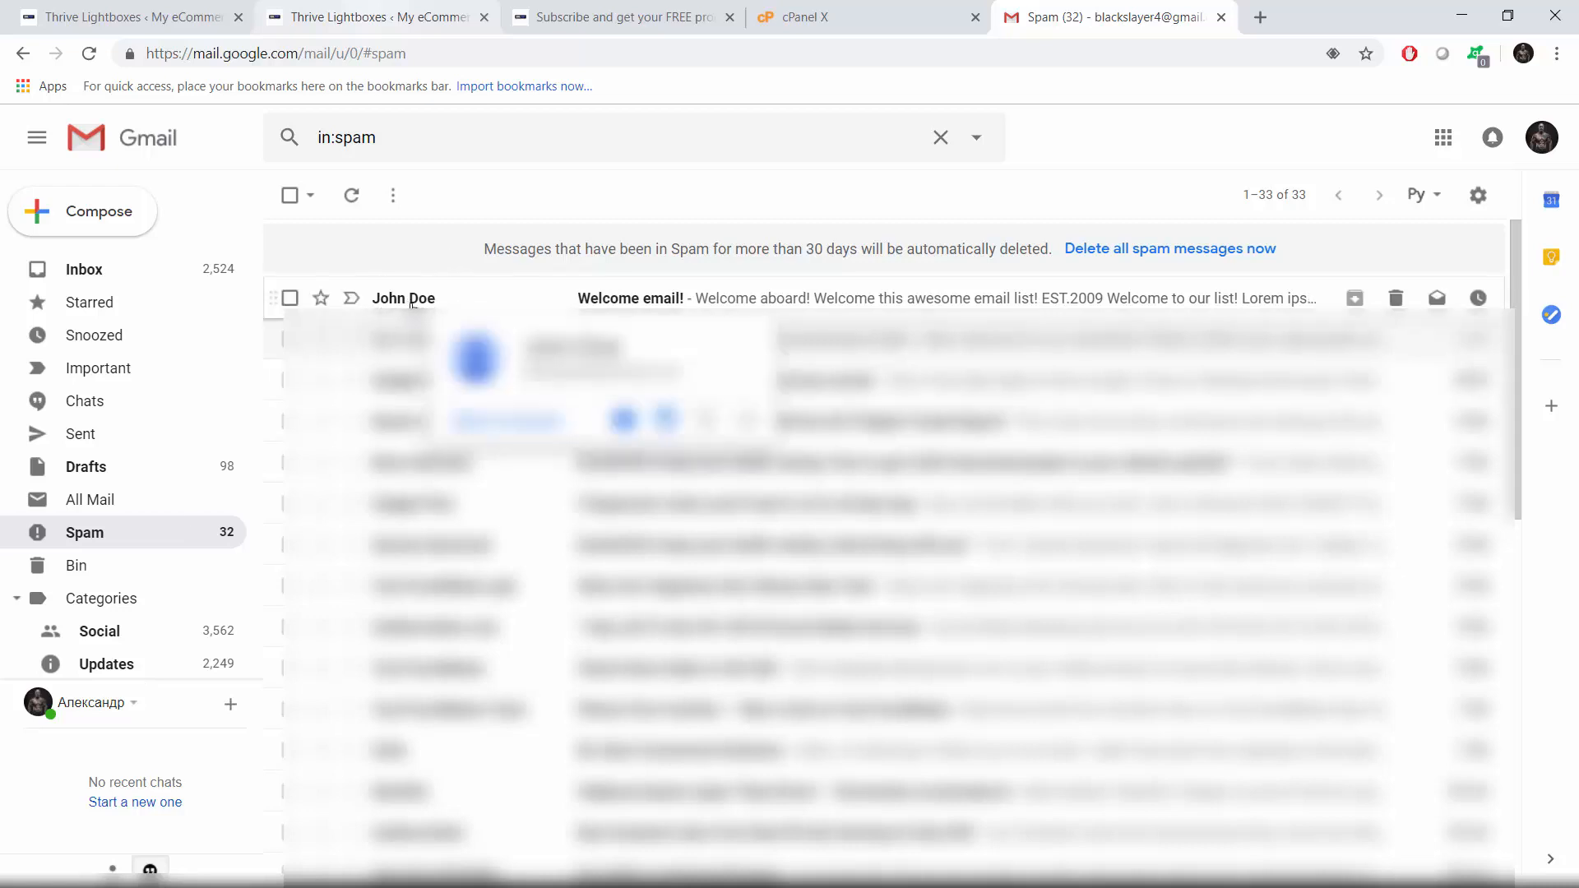
left_click(548, 305)
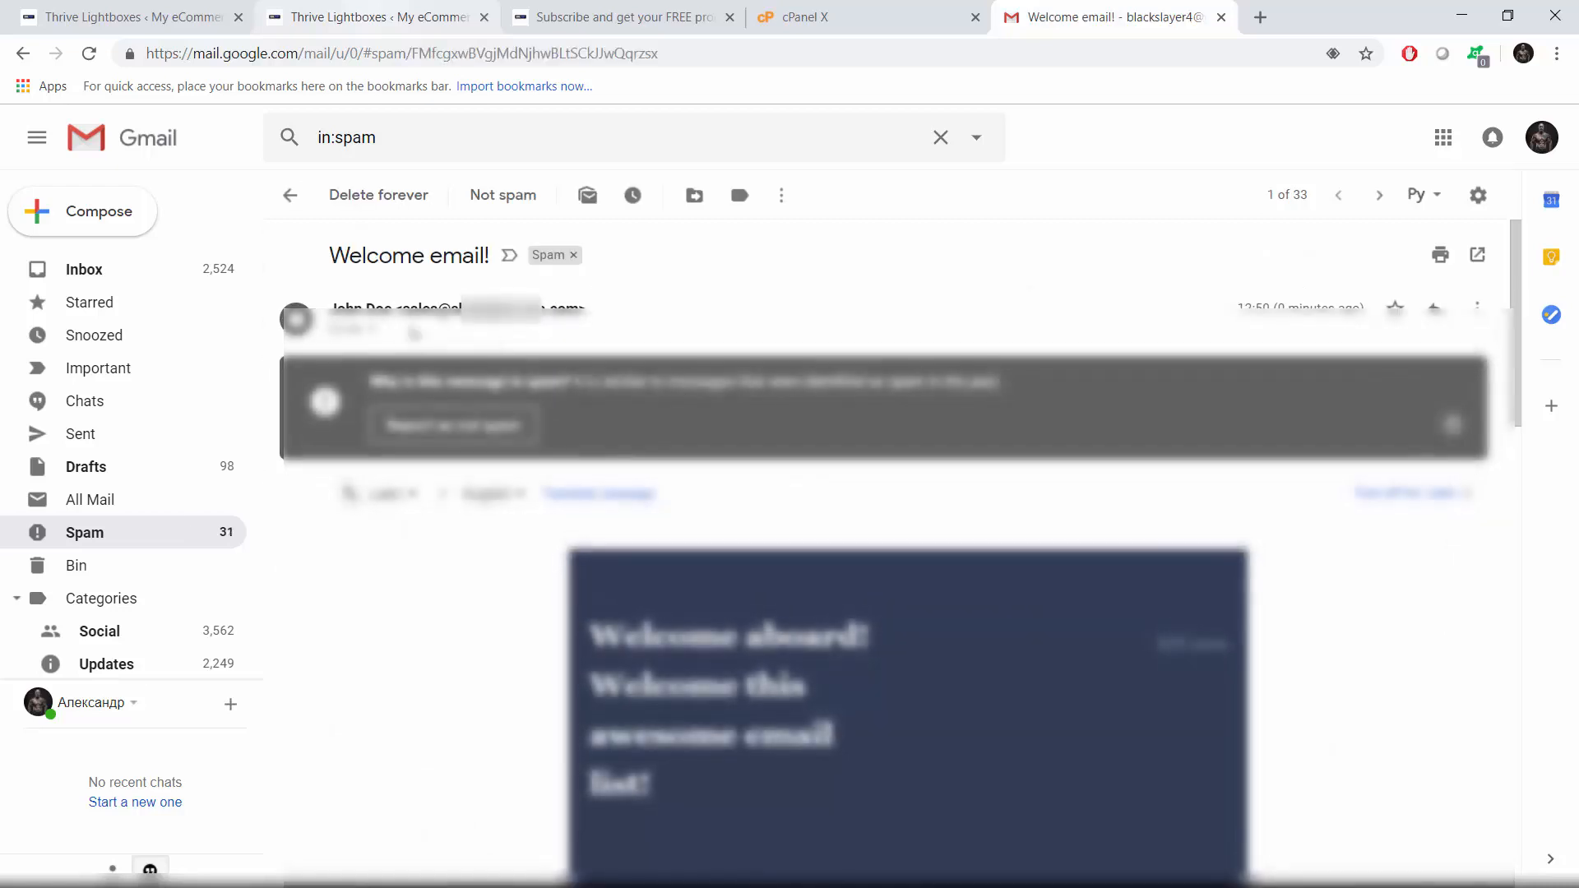
scroll(465, 271, "down", 3)
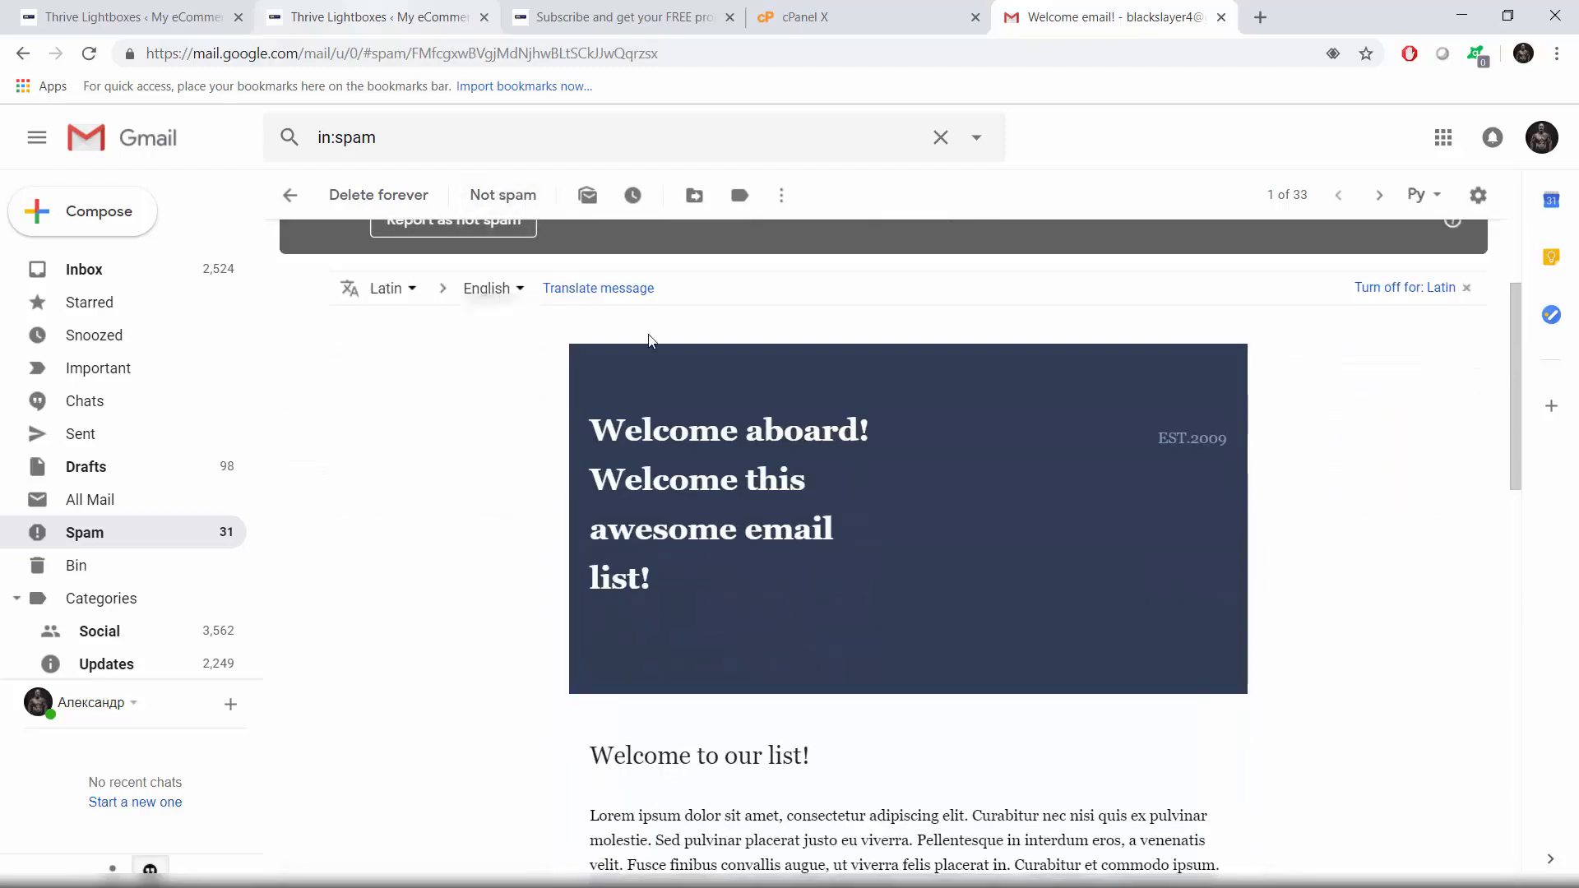
scroll(459, 333, "up", 3)
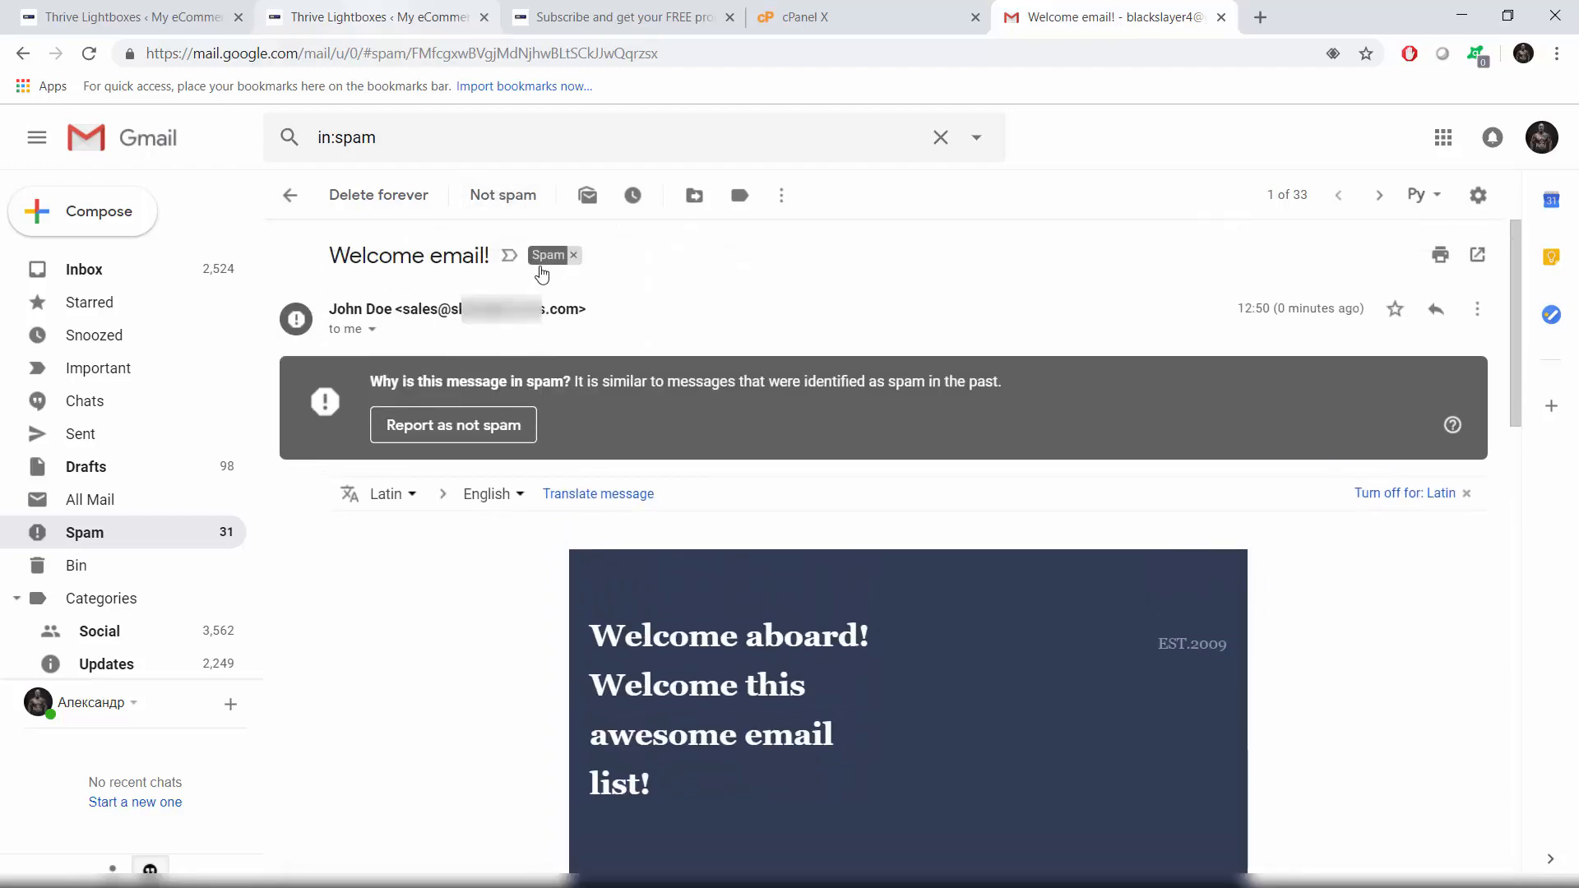
scroll(606, 278, "down", 4)
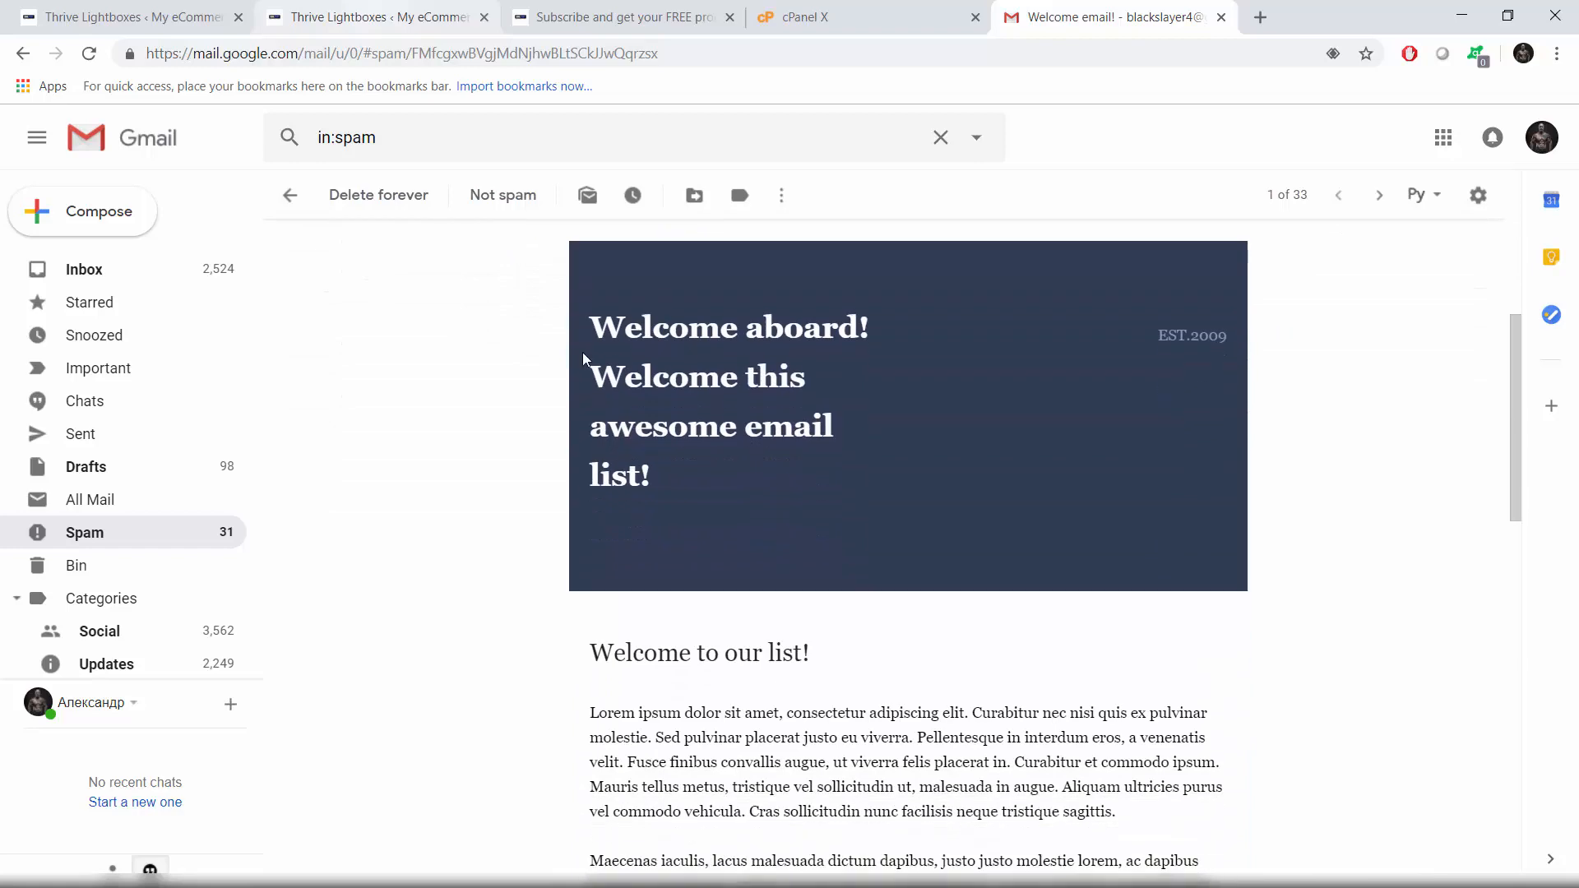
scroll(557, 345, "down", 5)
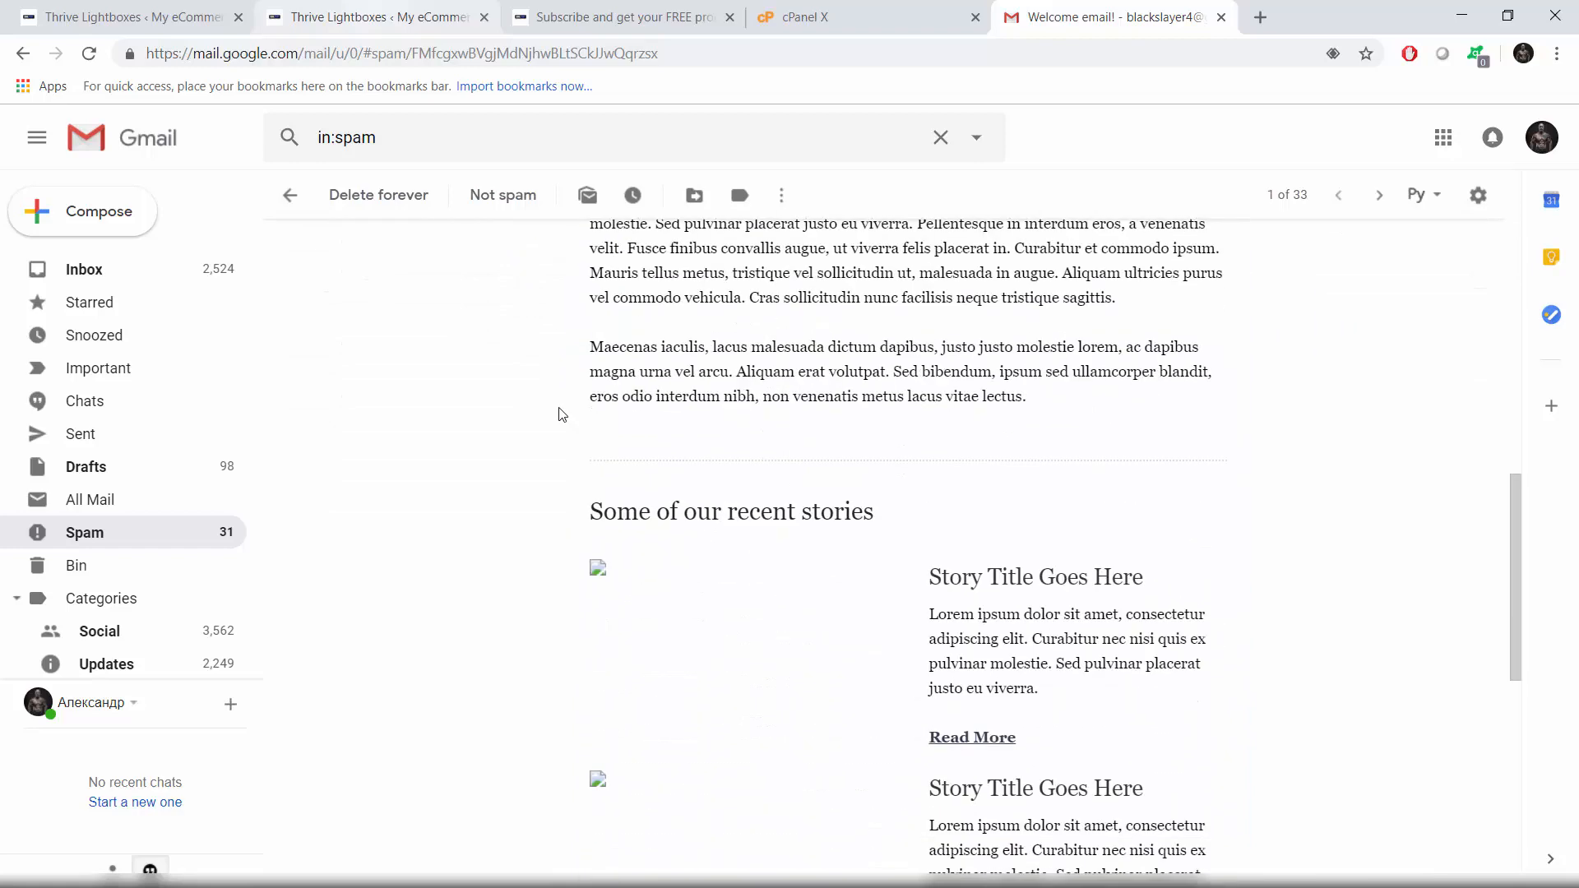
scroll(630, 406, "down", 7)
scroll(631, 416, "up", 5)
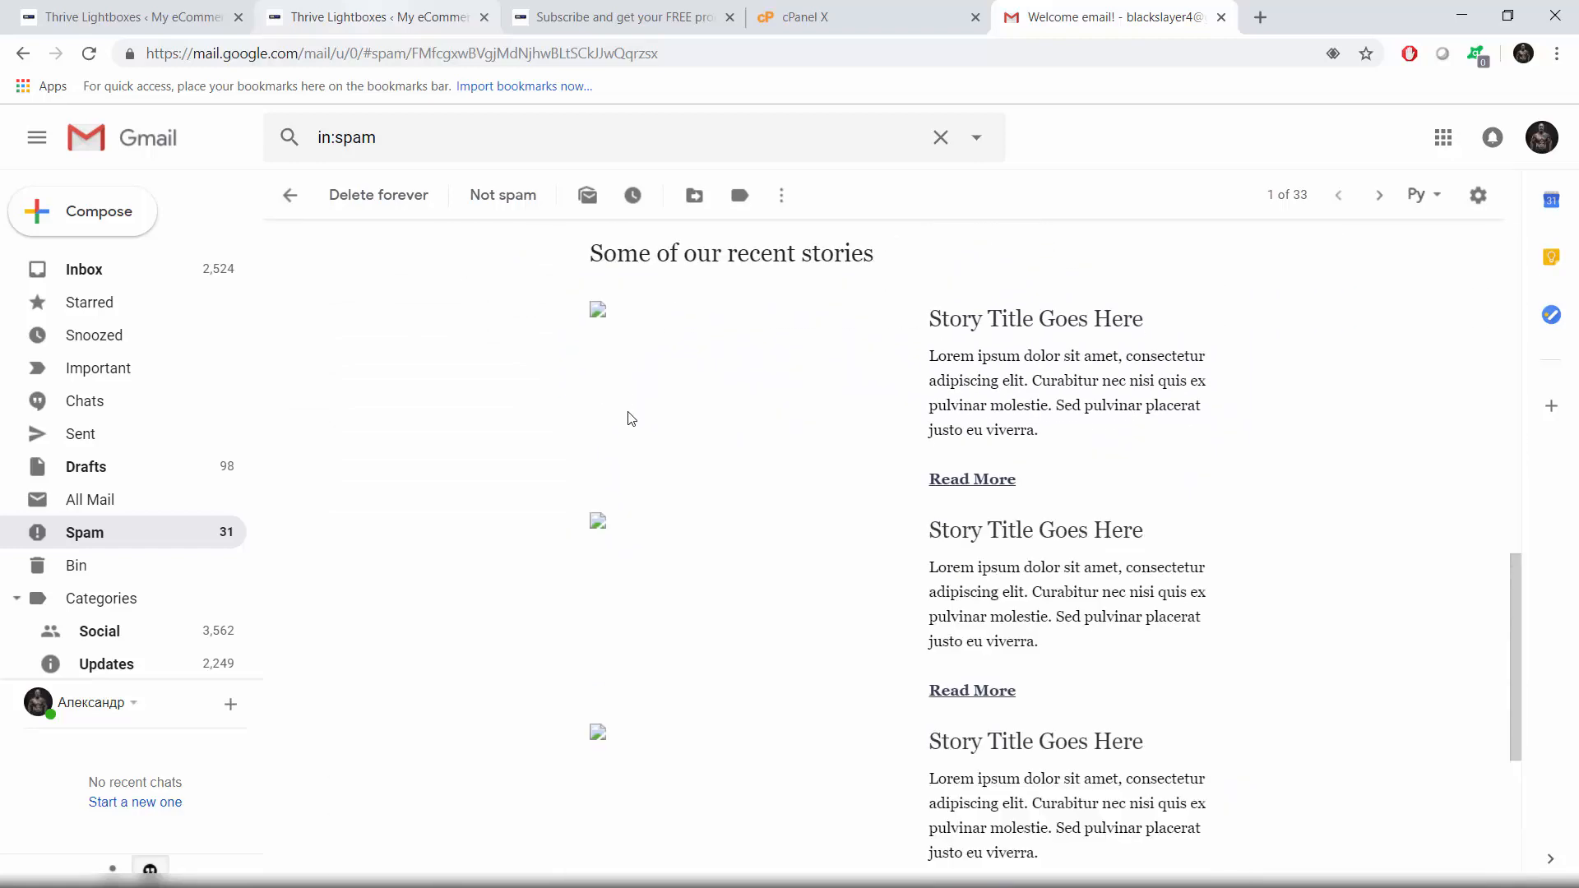
scroll(601, 527, "up", 1)
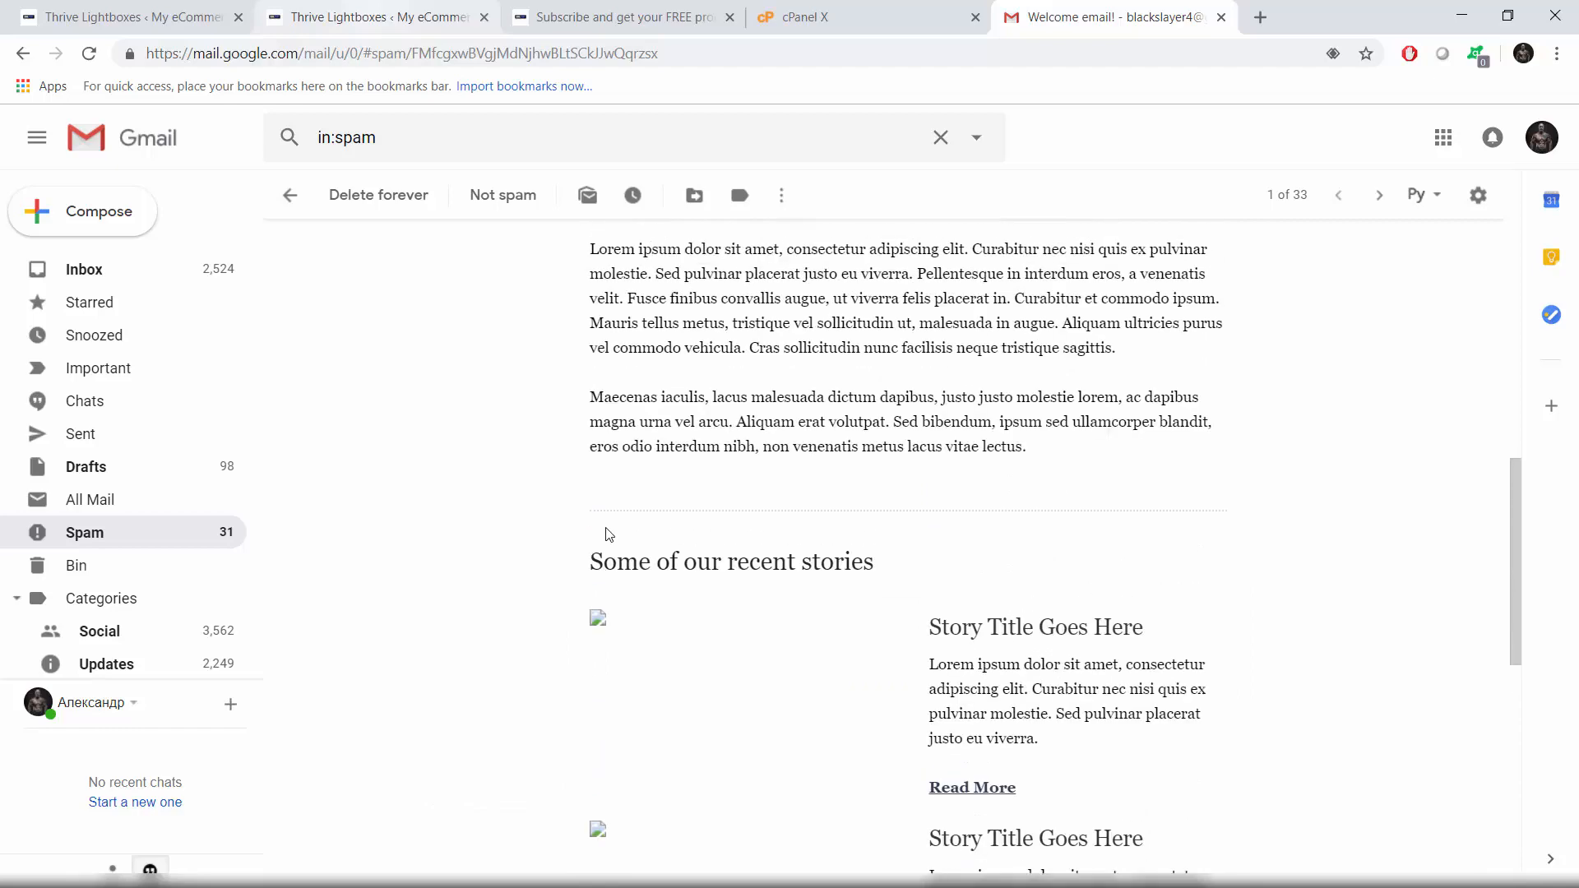
scroll(610, 534, "up", 2)
scroll(592, 518, "down", 7)
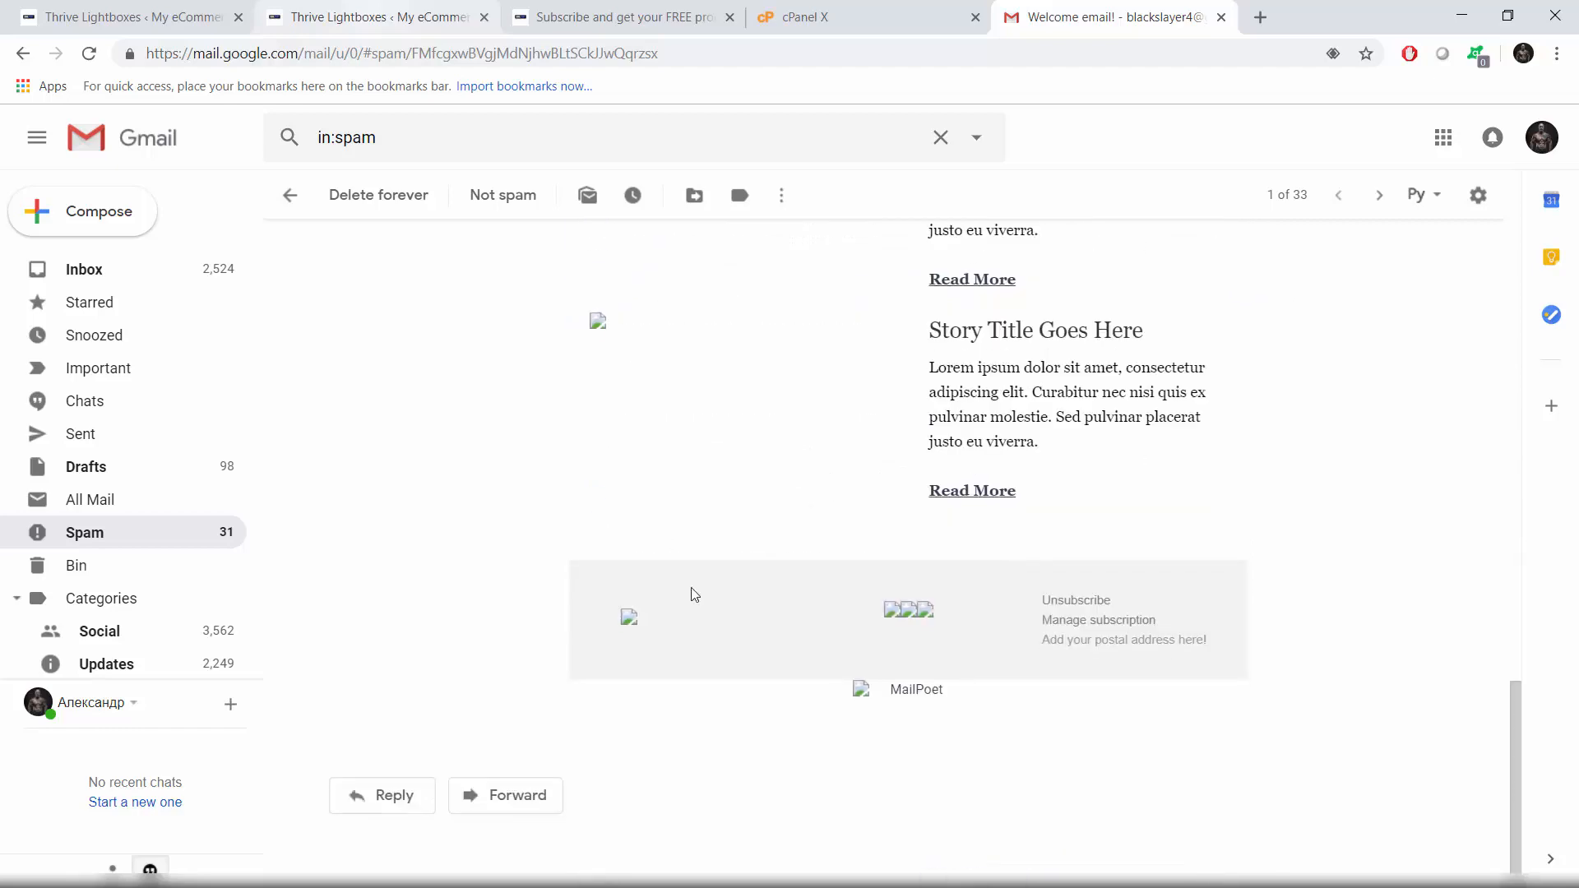
scroll(694, 593, "up", 12)
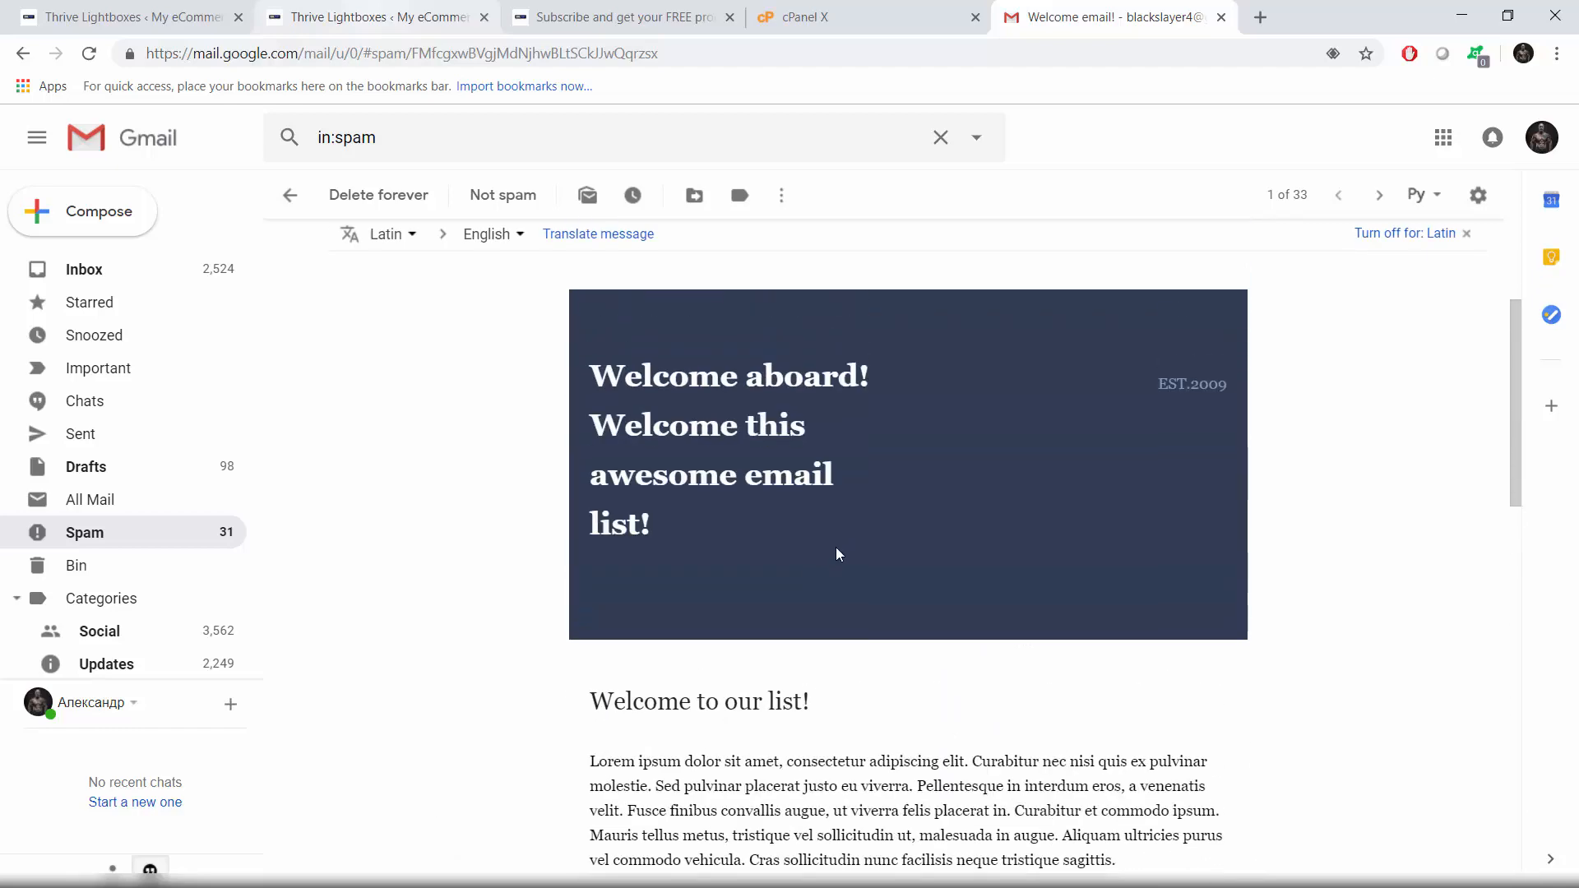
scroll(837, 554, "down", 4)
scroll(633, 547, "down", 2)
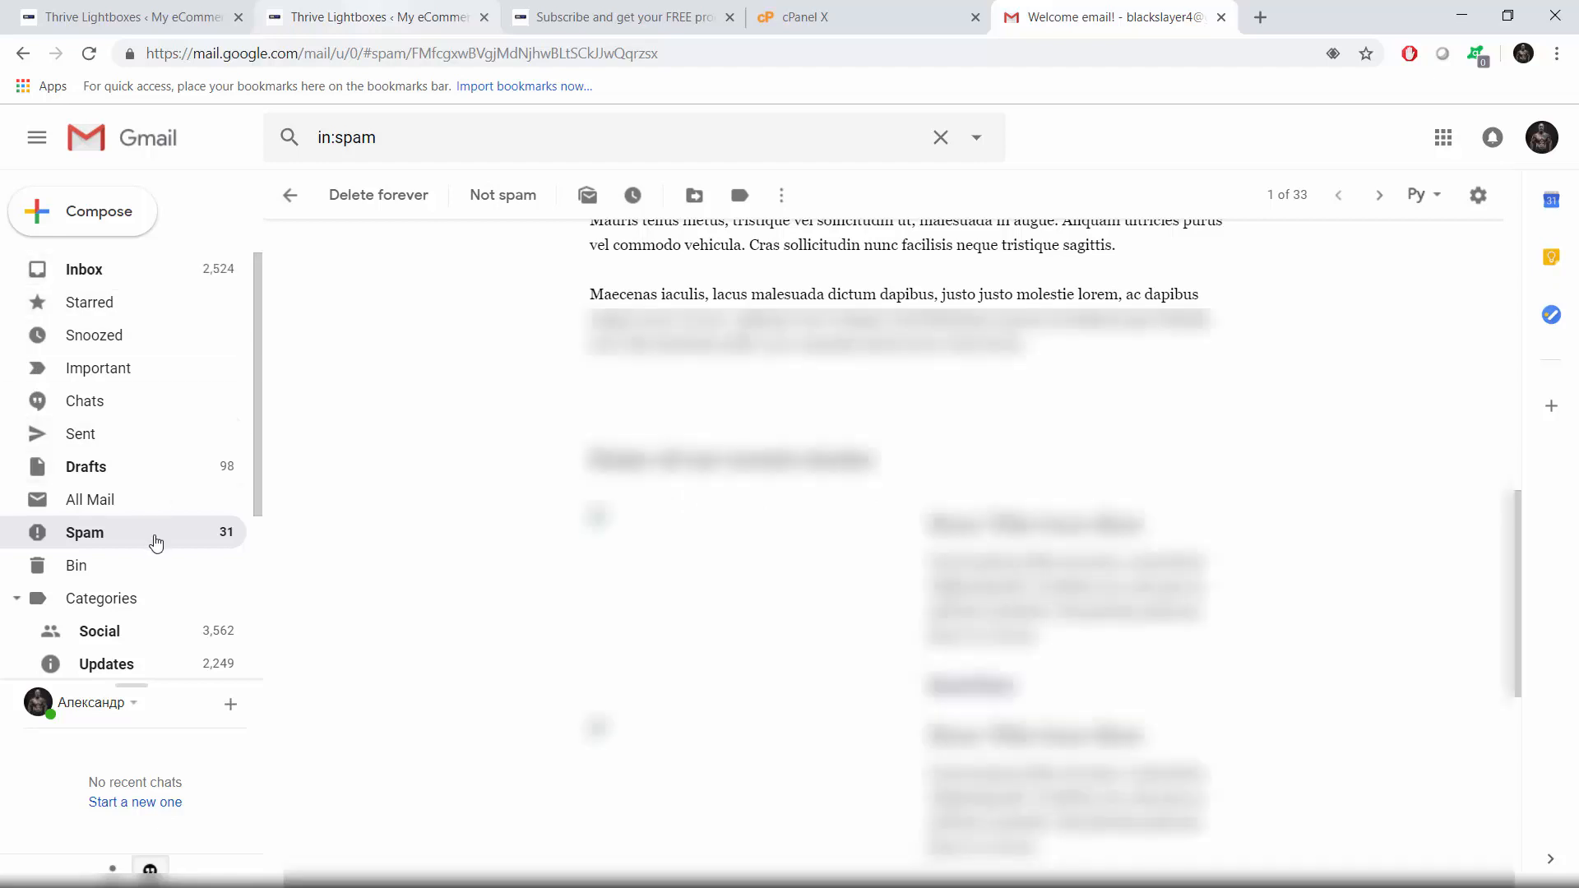
Step: Return to the Spam list, then to the WordPress Thrive Lightboxes admin list
left_click(157, 543)
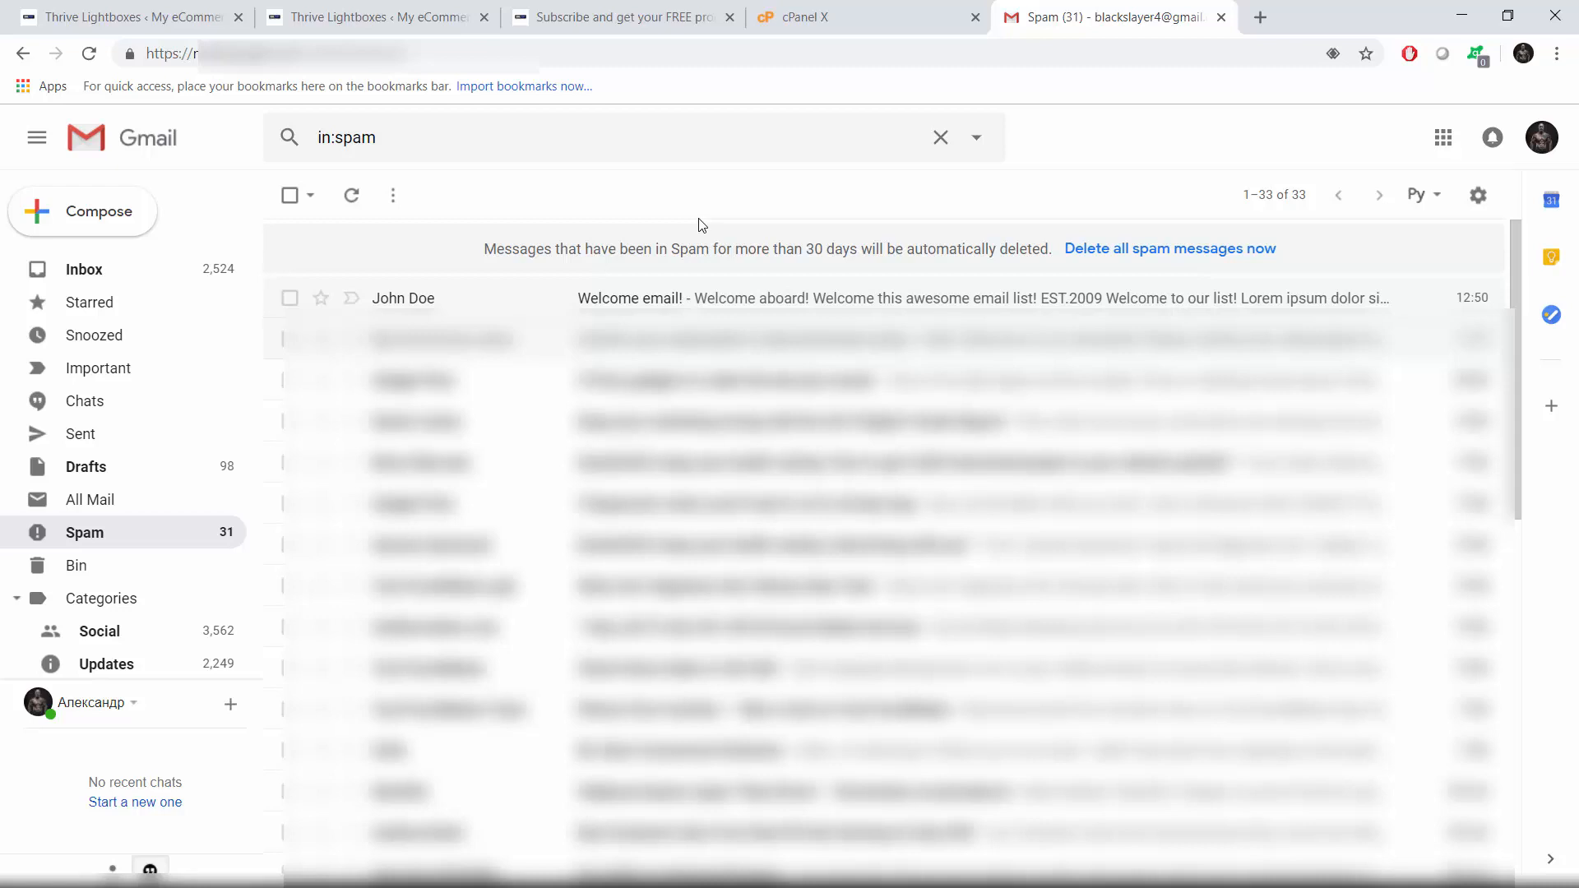
left_click(148, 13)
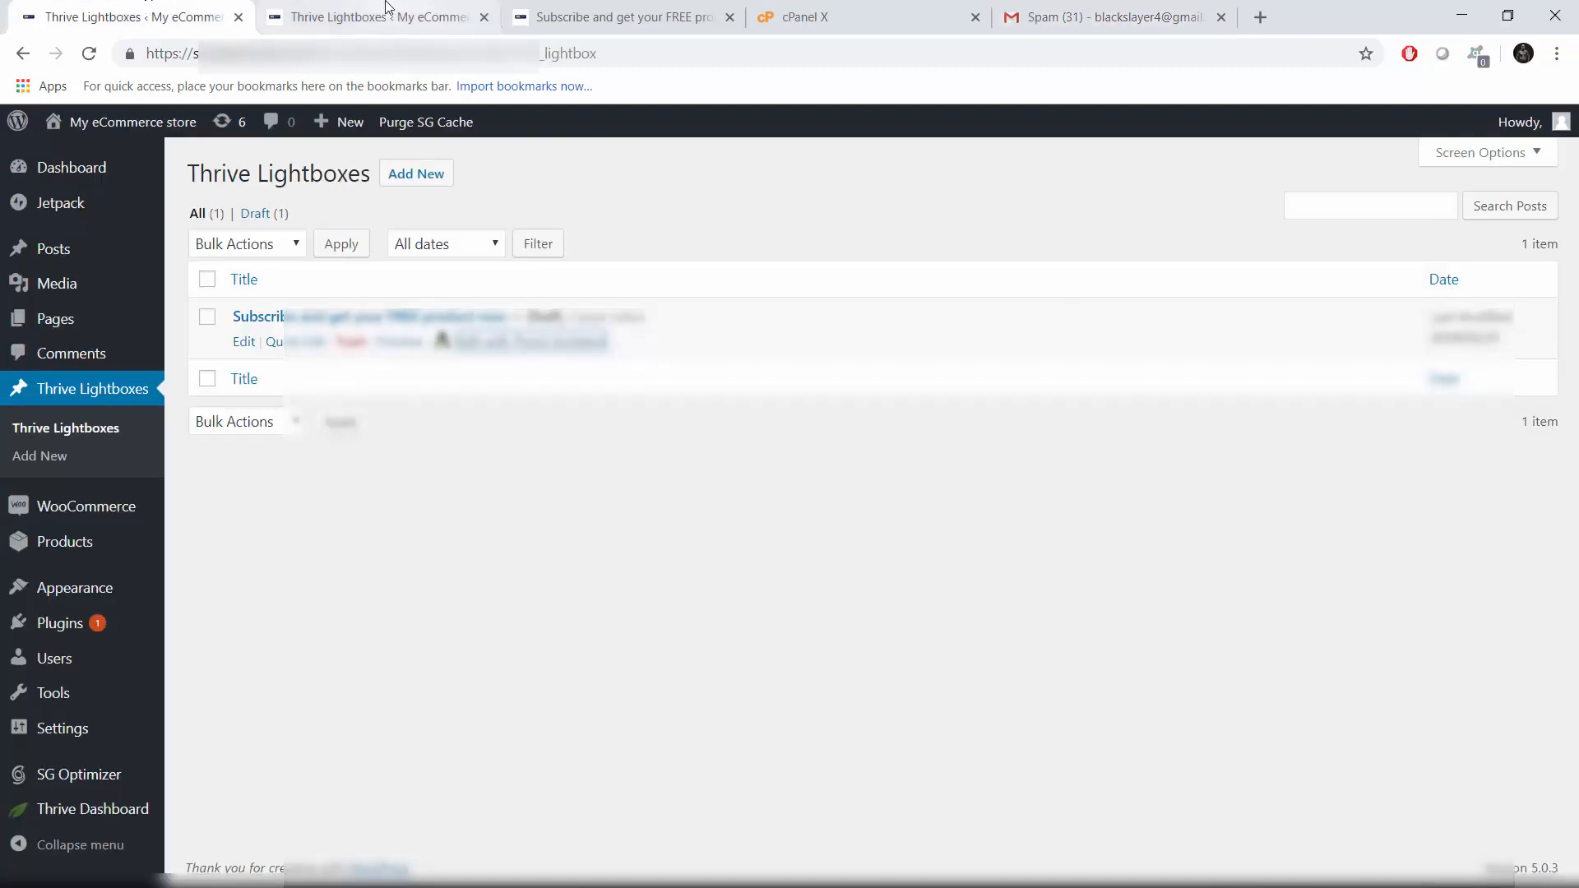